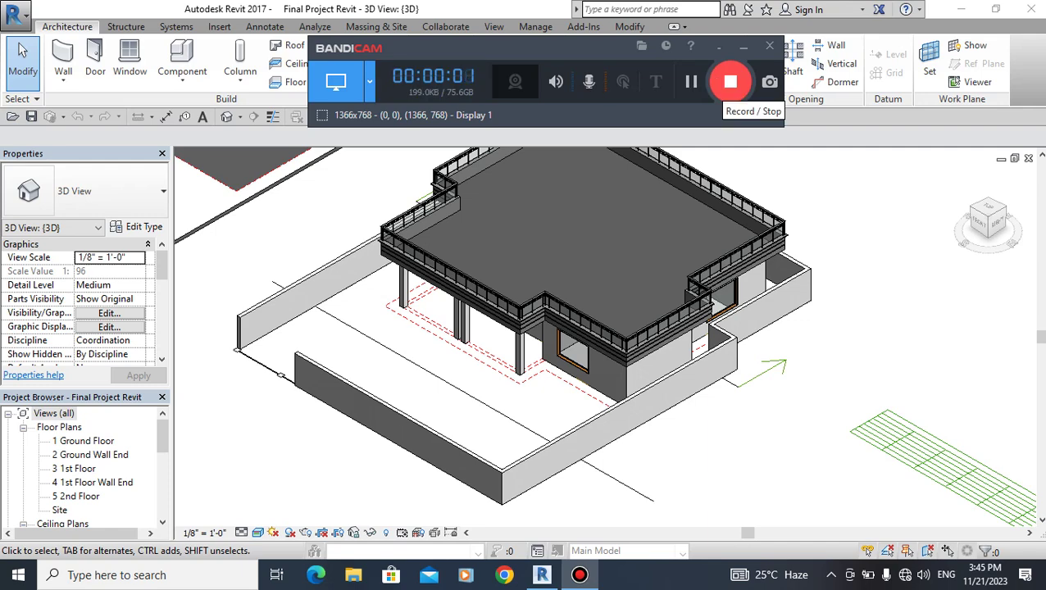
Zoom the current view out and back in to look over the model.
click(742, 47)
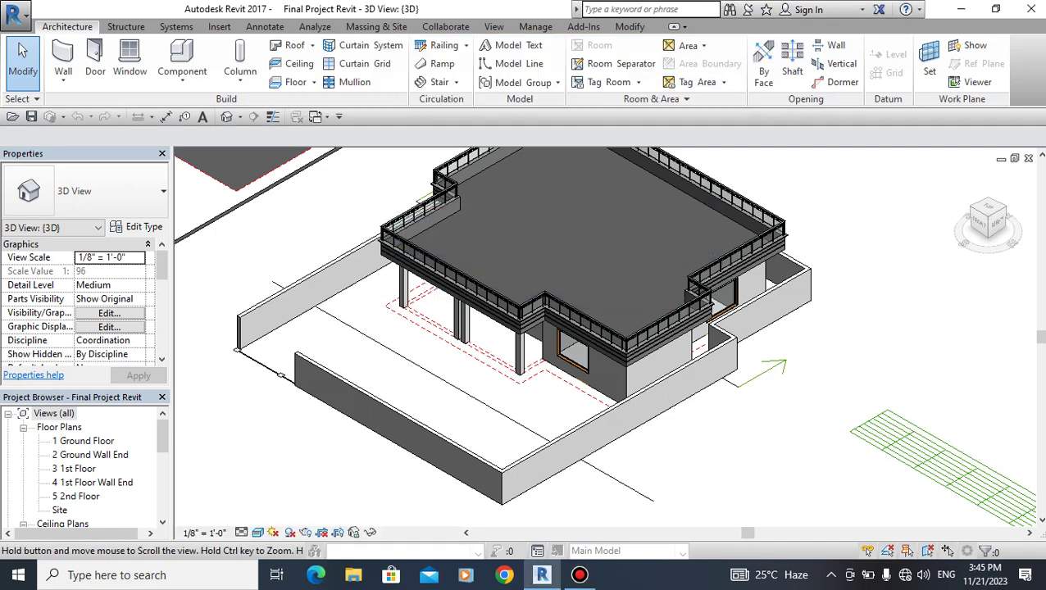
scroll(716, 387, down, 2)
scroll(716, 387, down, 3)
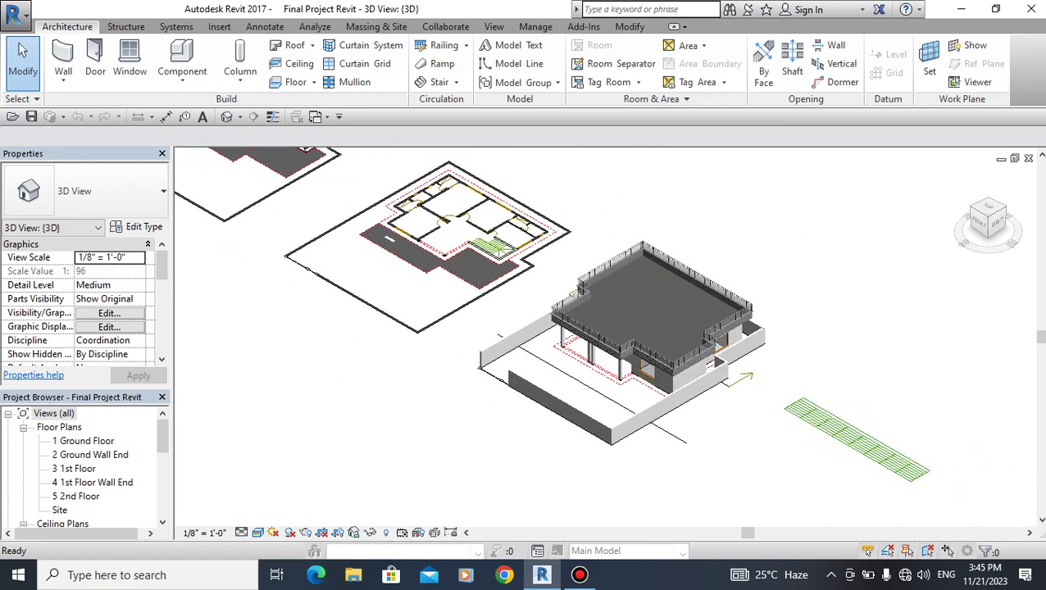
scroll(487, 320, down, 2)
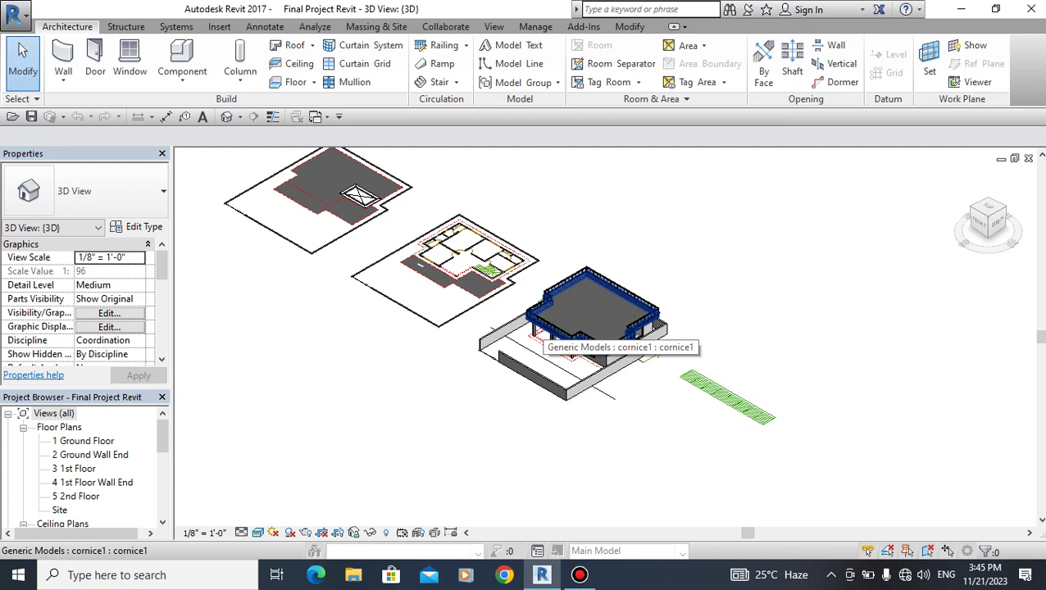
scroll(557, 336, up, 2)
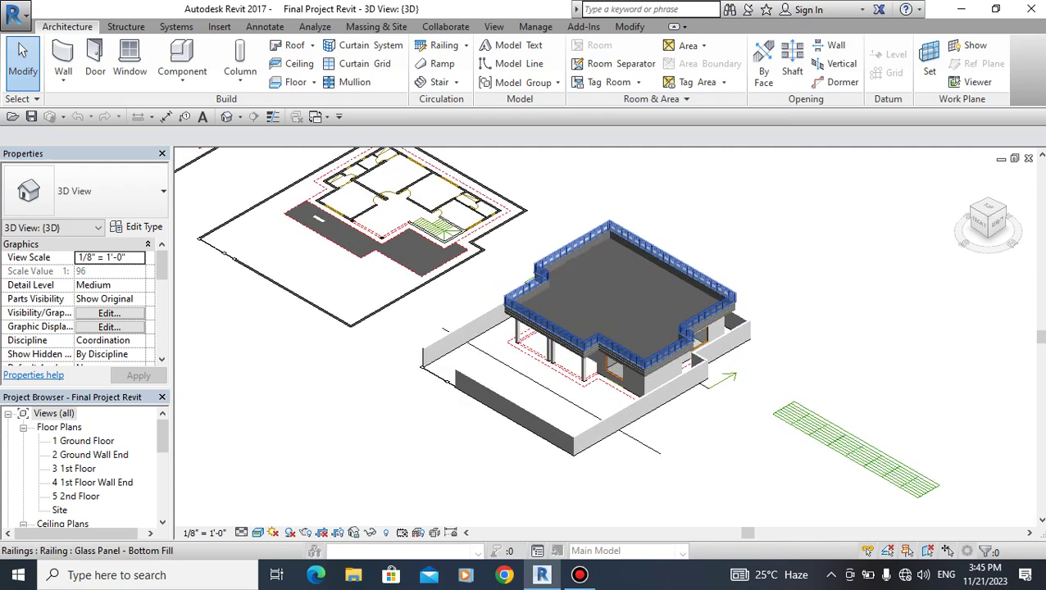
scroll(573, 340, up, 2)
scroll(590, 344, up, 1)
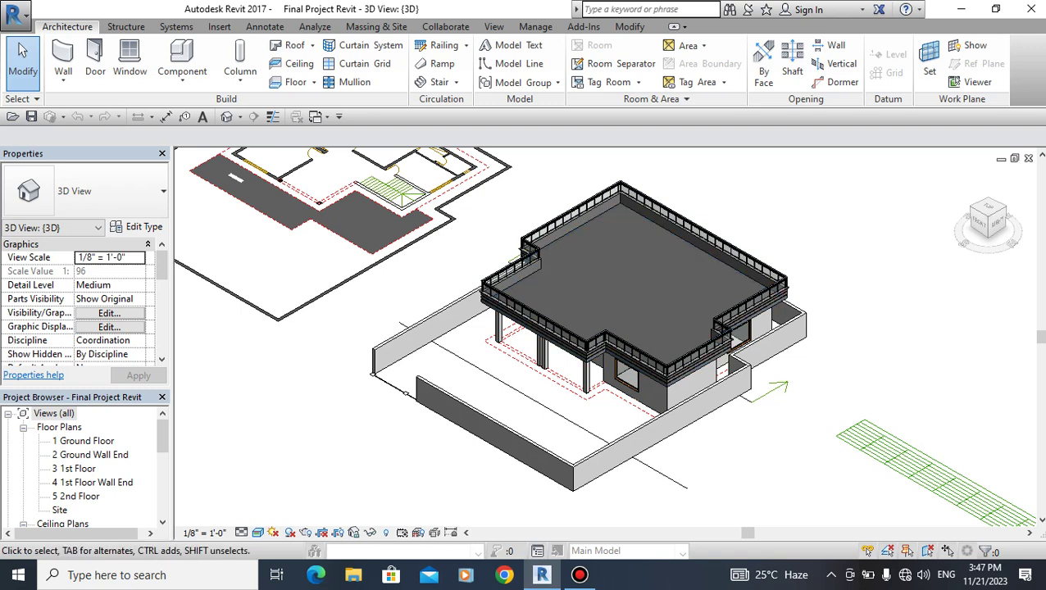
scroll(807, 365, up, 2)
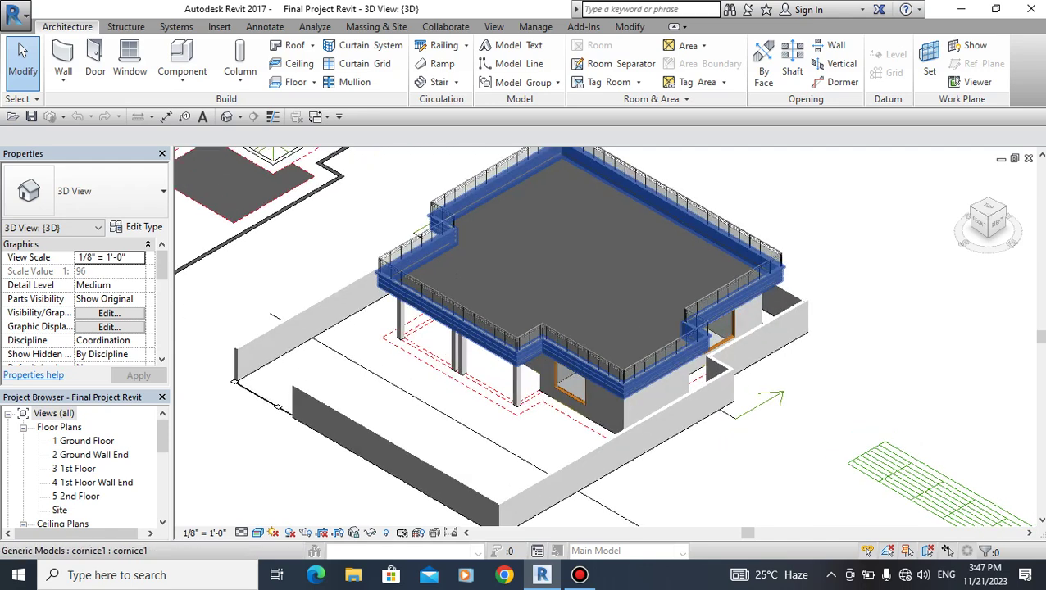
Open the 1 Ground Floor plan and zoom in on the right-hand house plan.
double_click(83, 441)
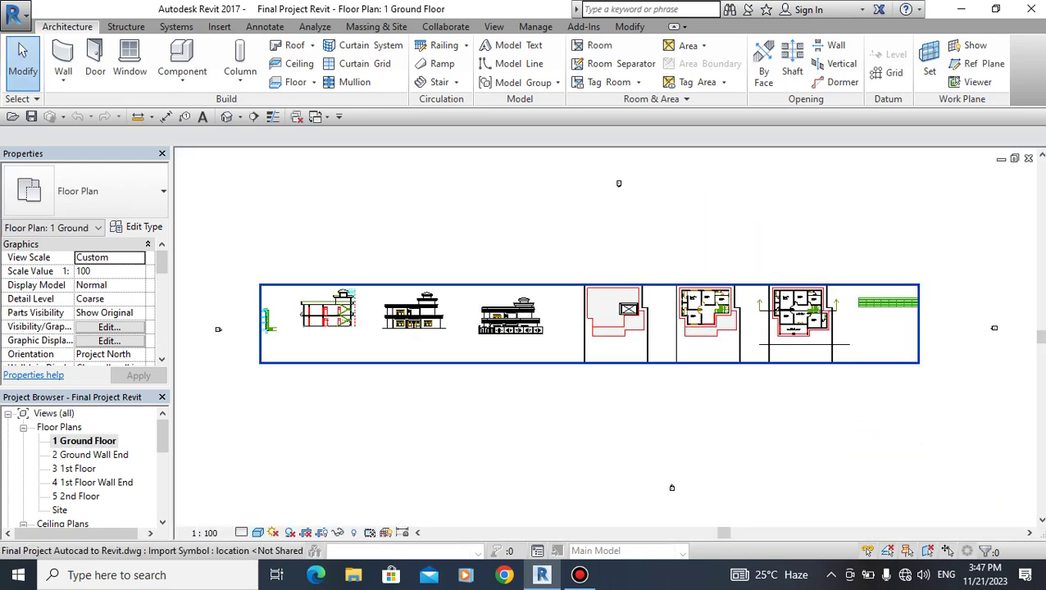
scroll(1007, 338, up, 3)
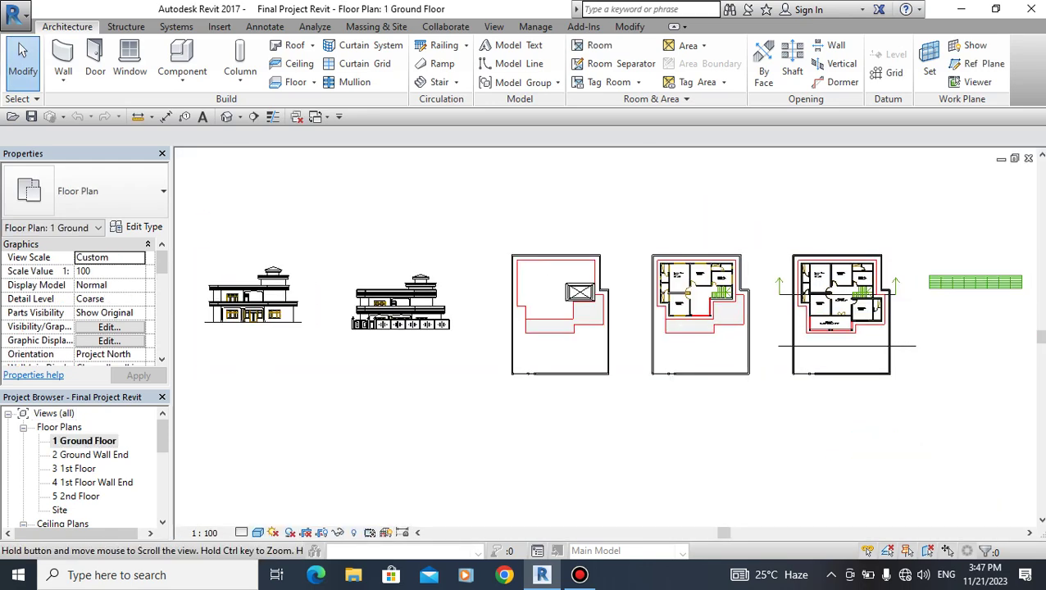
scroll(708, 292, up, 1)
scroll(708, 292, up, 2)
scroll(708, 292, up, 1)
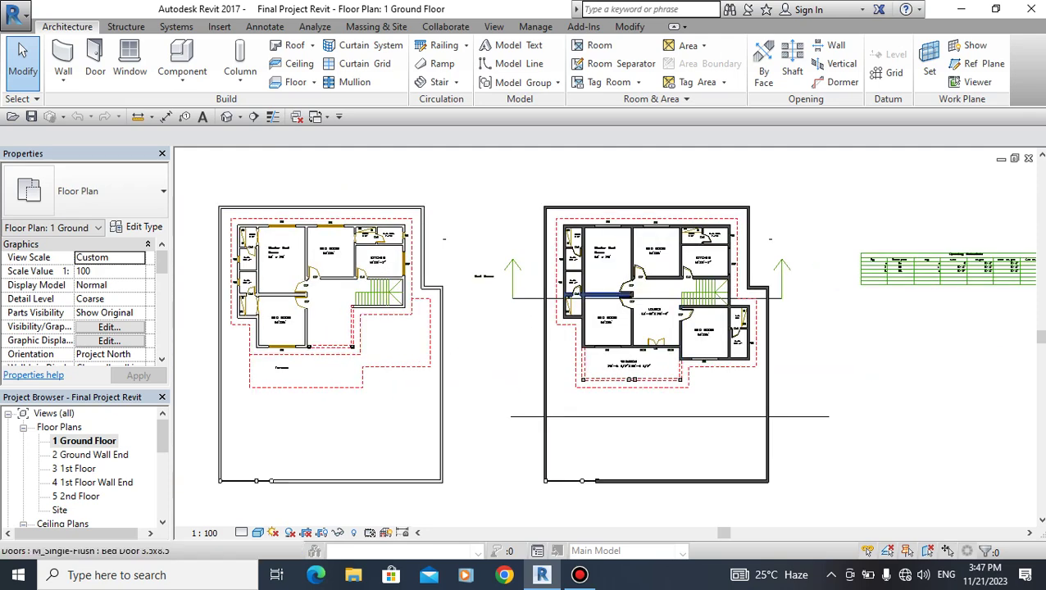
scroll(658, 292, up, 1)
Drag a selection window around the whole right-hand ground-floor plan.
mouse_move(476, 160)
mouse_down()
mouse_move(740, 336)
mouse_move(881, 451)
mouse_up()
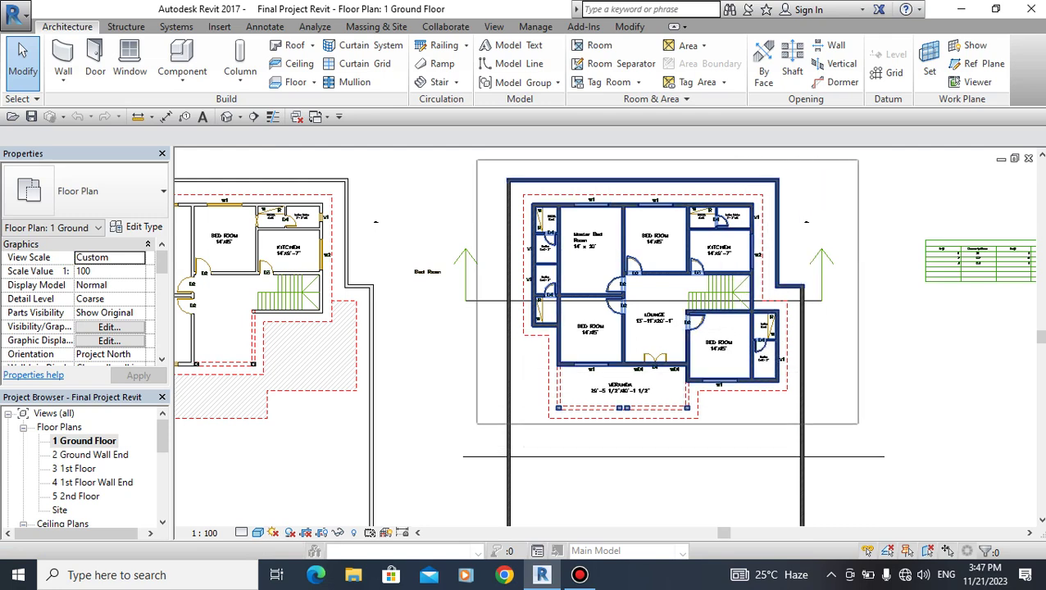
drag(881, 451, 858, 424)
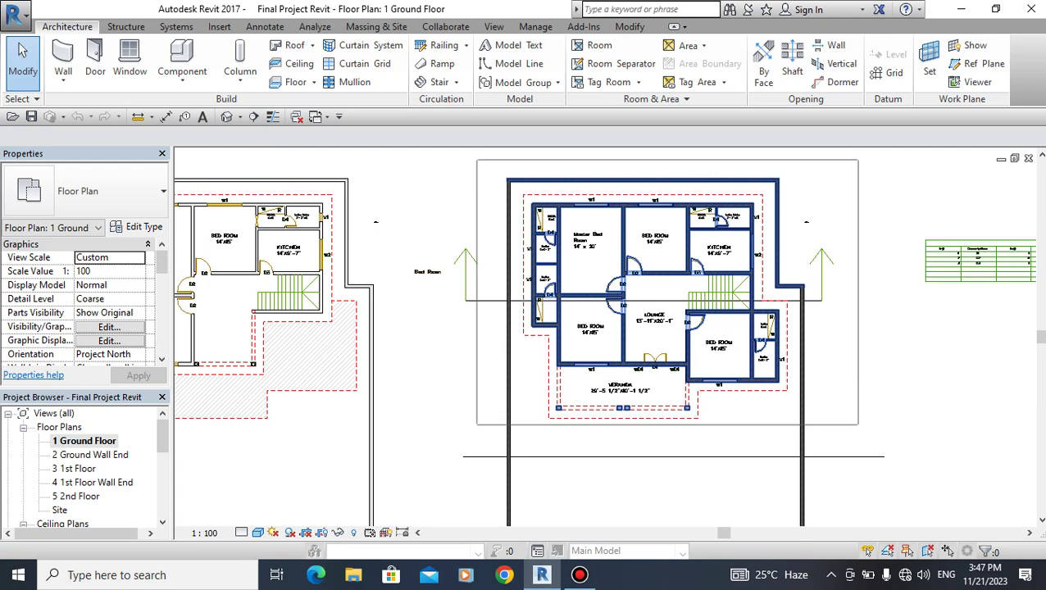
drag(857, 425, 861, 437)
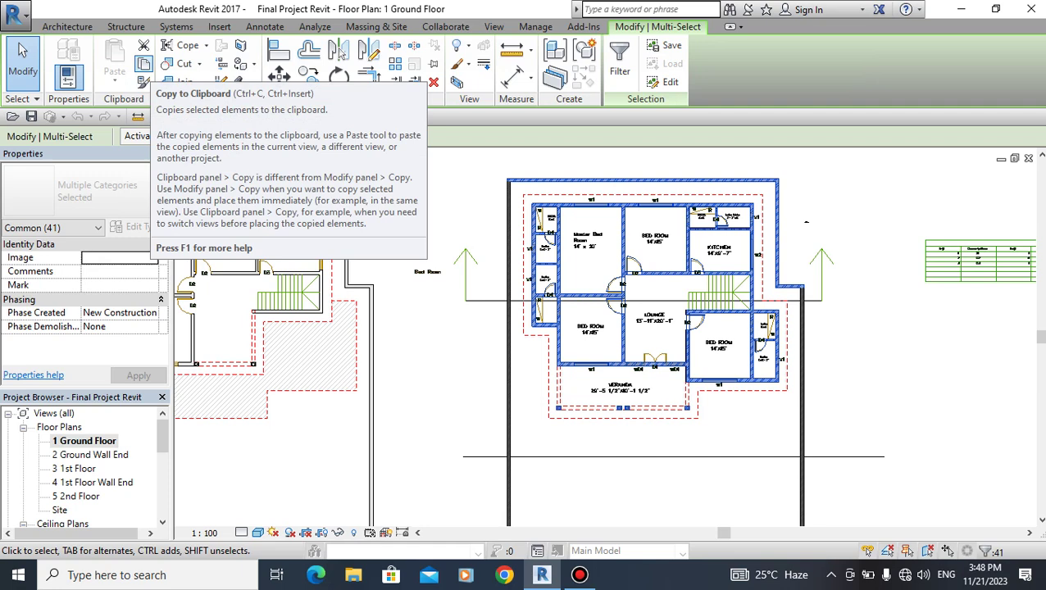
Copy the selected ground-floor walls and doors to the clipboard, then switch to the 3 1st Floor plan.
click(143, 64)
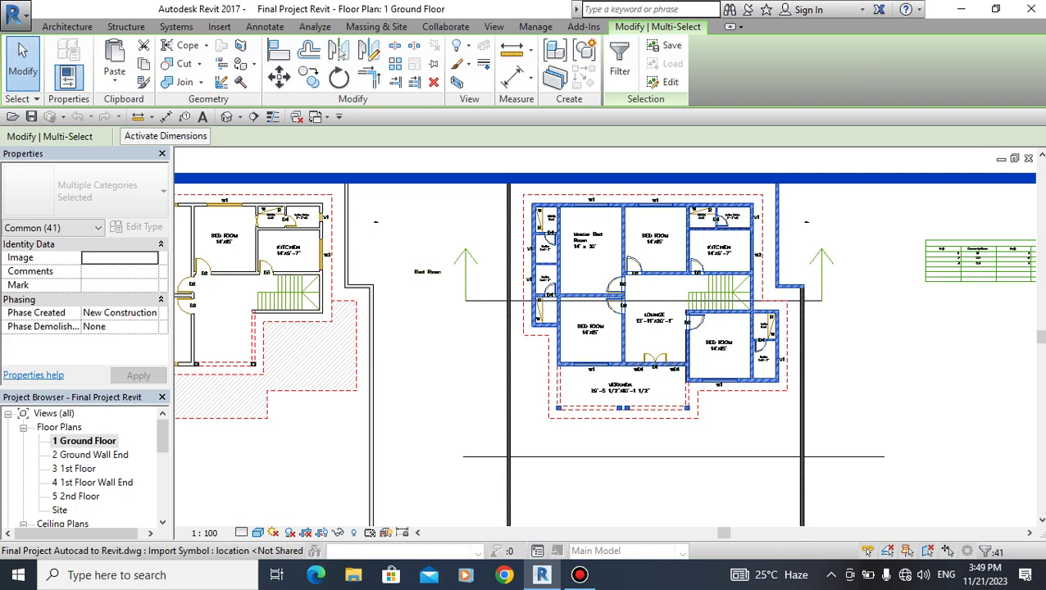
double_click(74, 468)
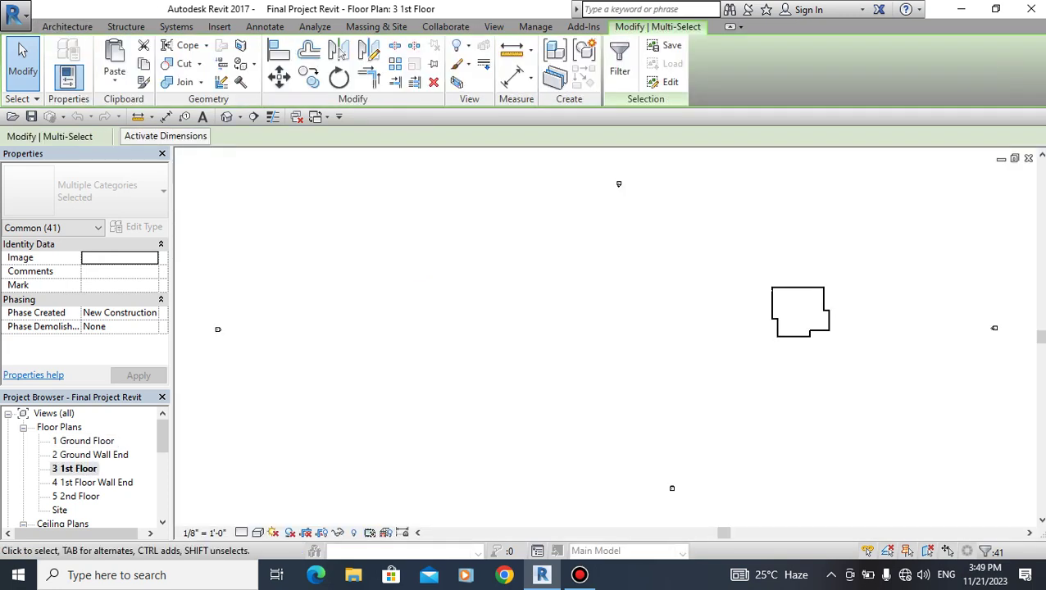
Zoom to fit the 3 1st Floor plan, try Paste from Clipboard, then cancel placement.
key(z)
key(f)
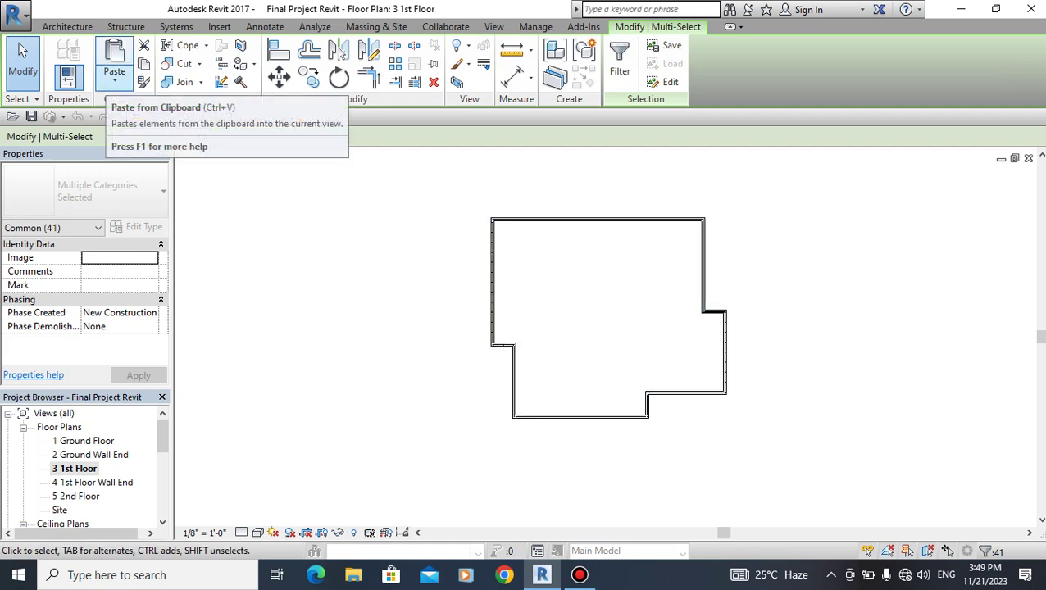
click(115, 86)
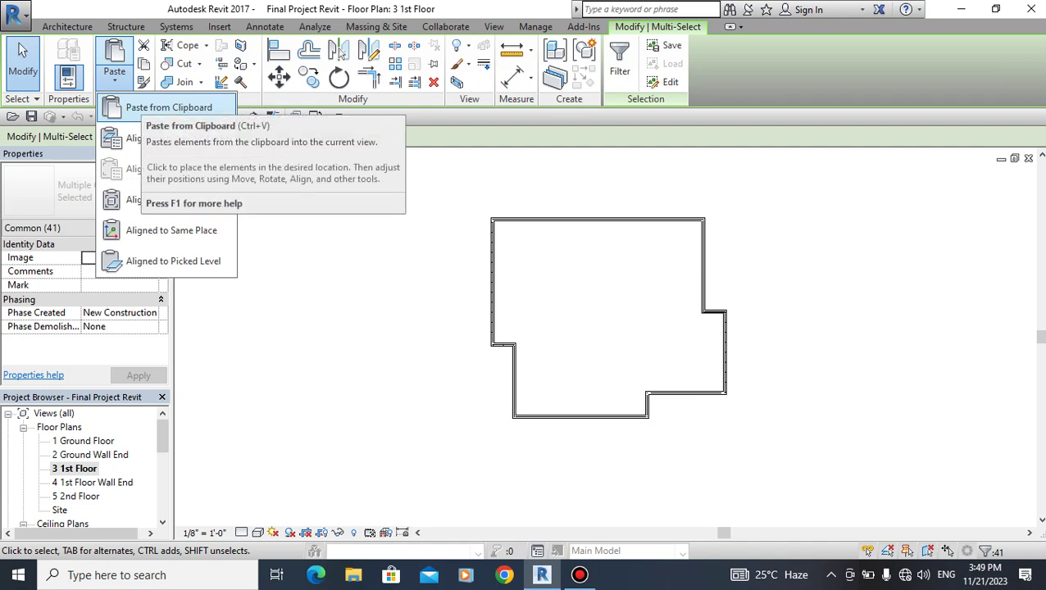
click(164, 107)
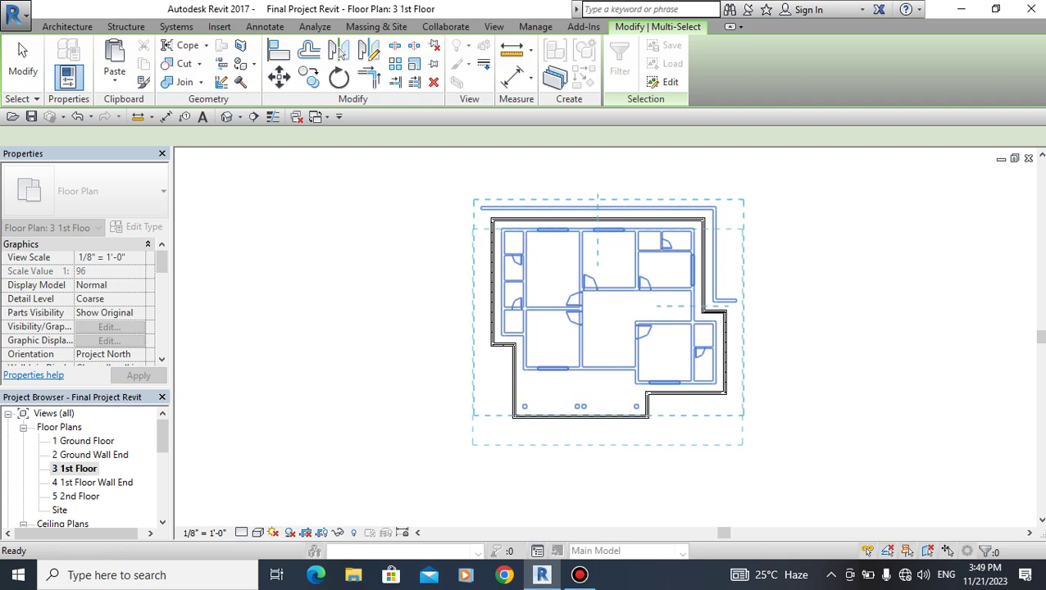
key(Escape)
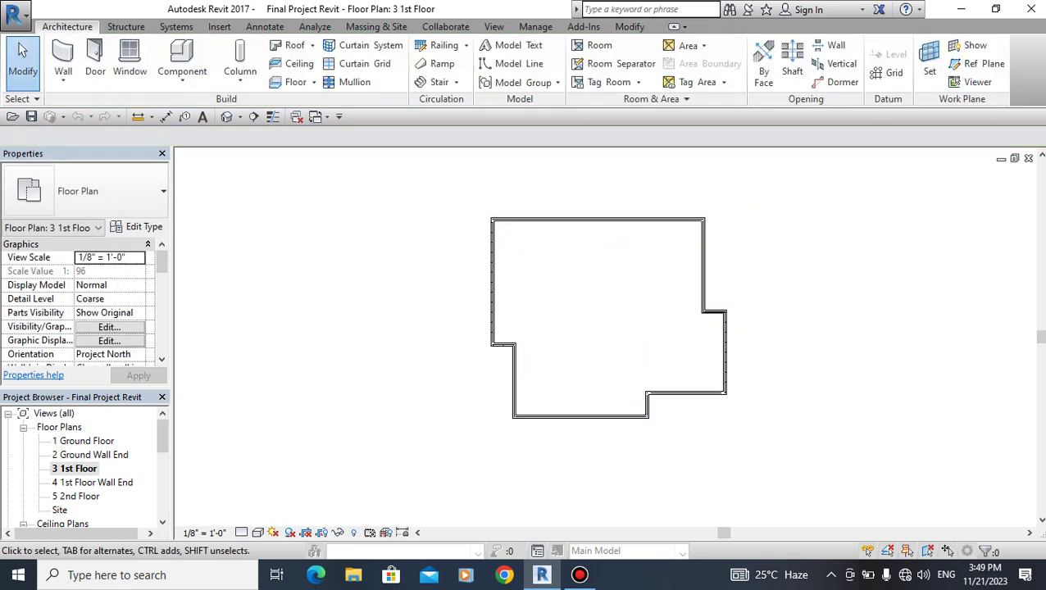
Reselect the whole ground-floor layout on 1 Ground Floor and choose Paste Aligned to Selected Levels.
double_click(82, 441)
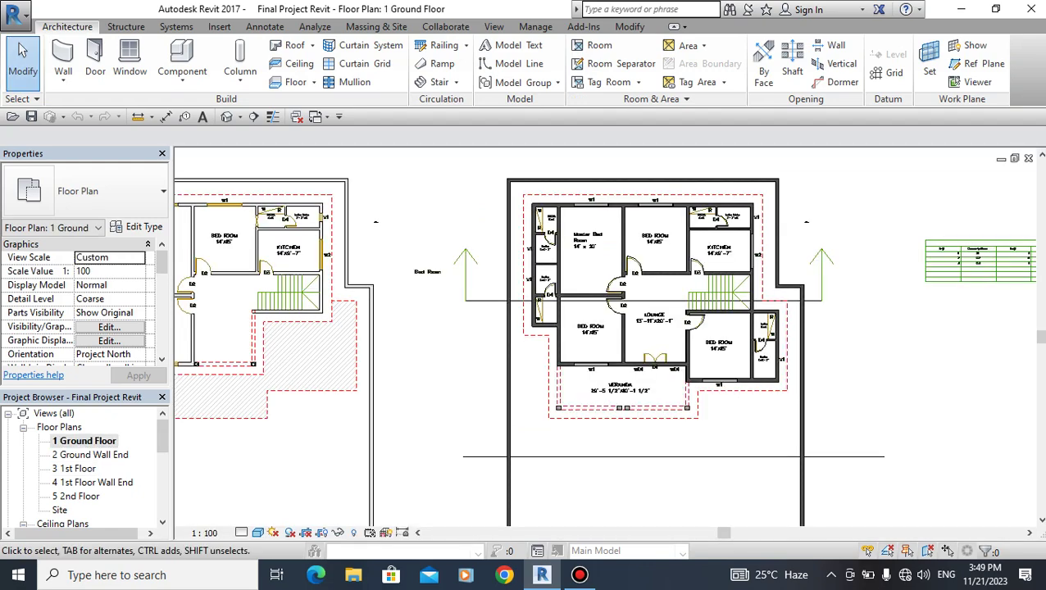
drag(549, 229, 849, 438)
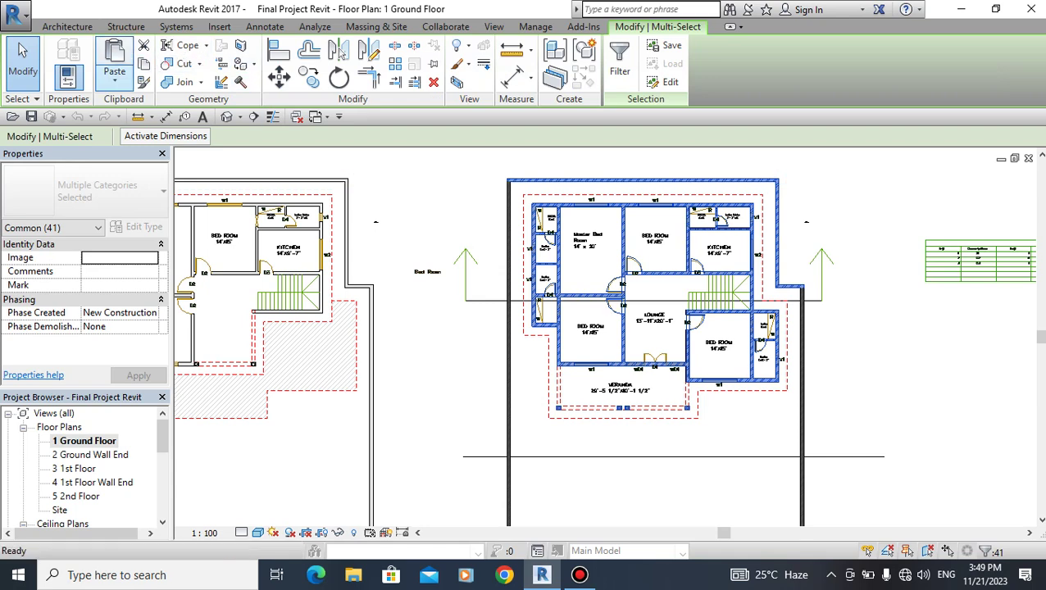
click(114, 80)
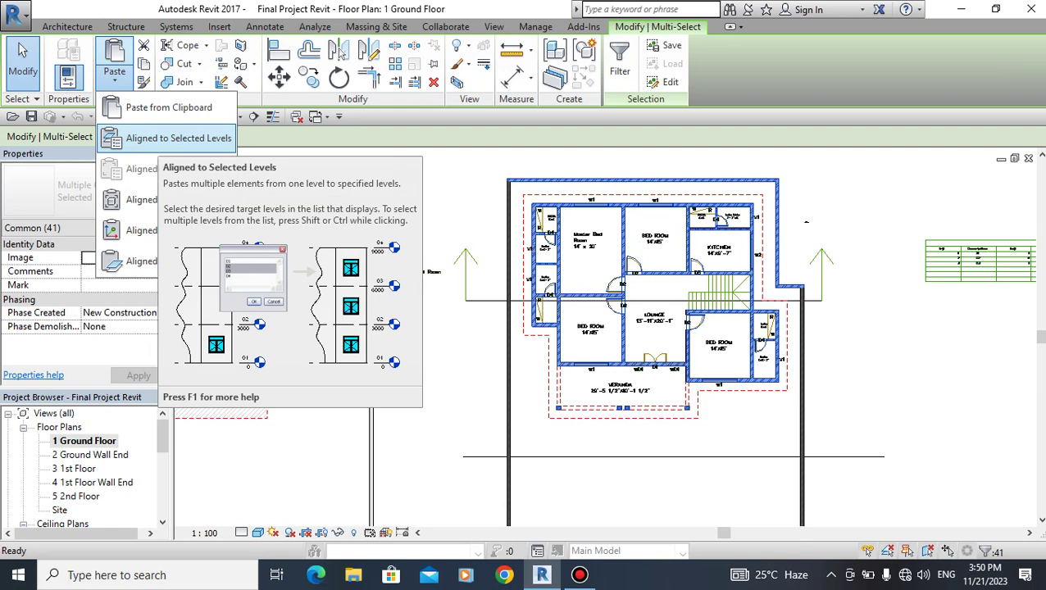
click(178, 138)
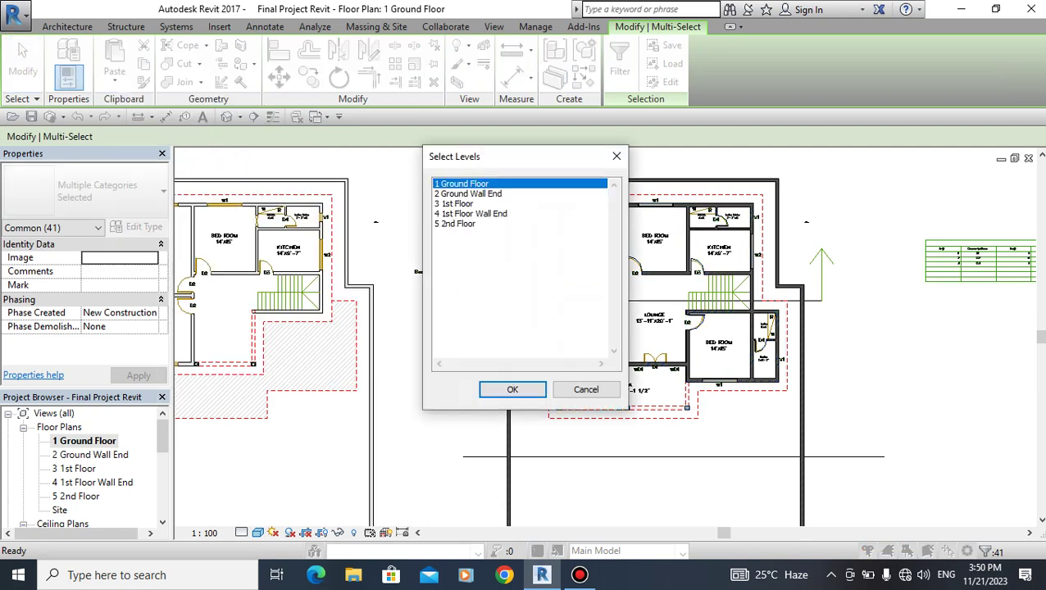
Choose only 3 1st Floor as the target level and confirm the aligned paste.
ctrl+click(468, 193)
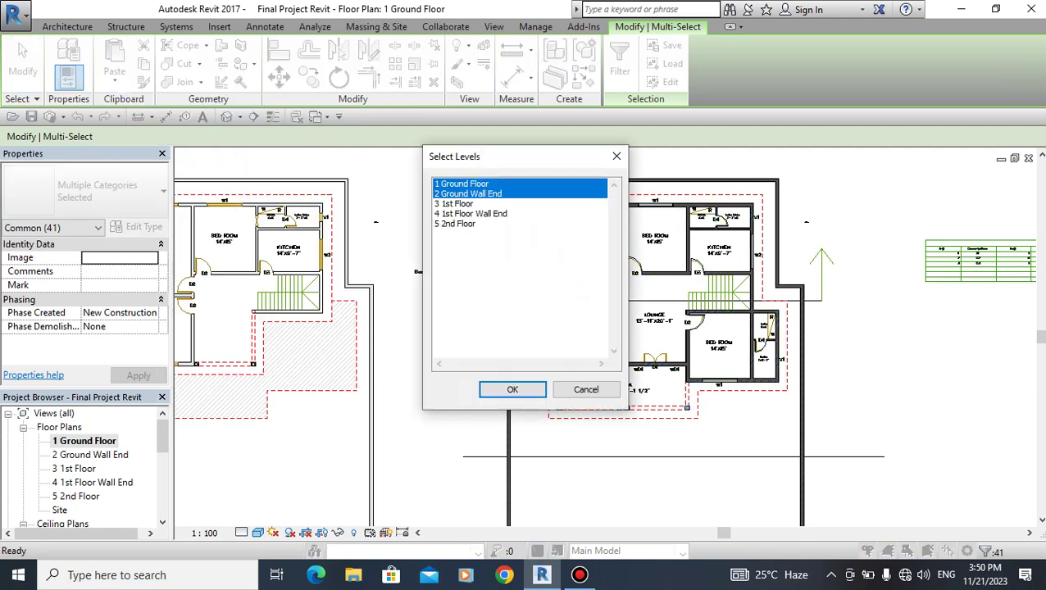
ctrl+click(454, 204)
ctrl+click(474, 213)
ctrl+click(455, 223)
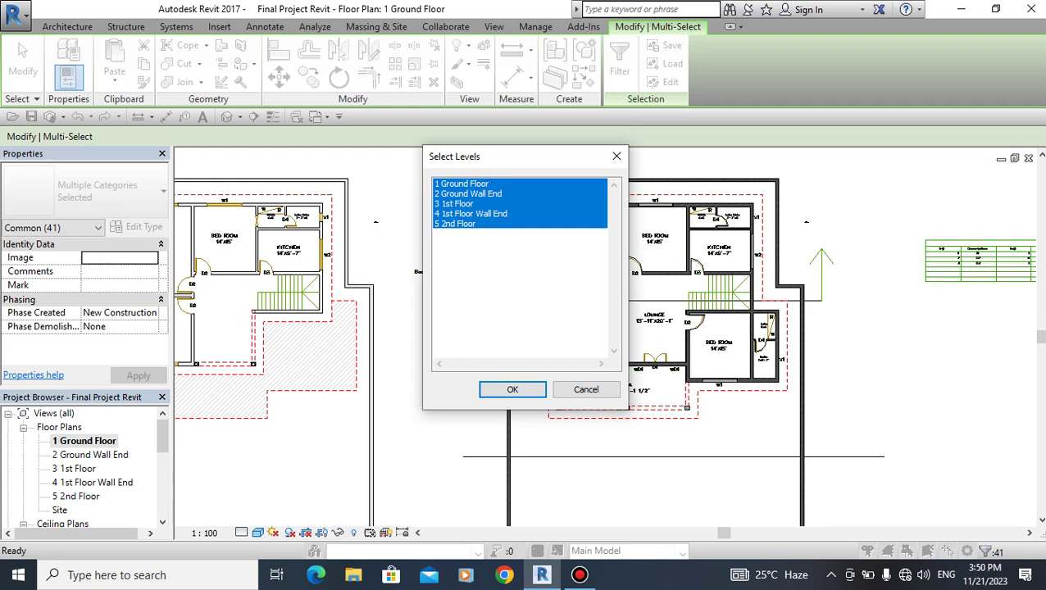
click(455, 203)
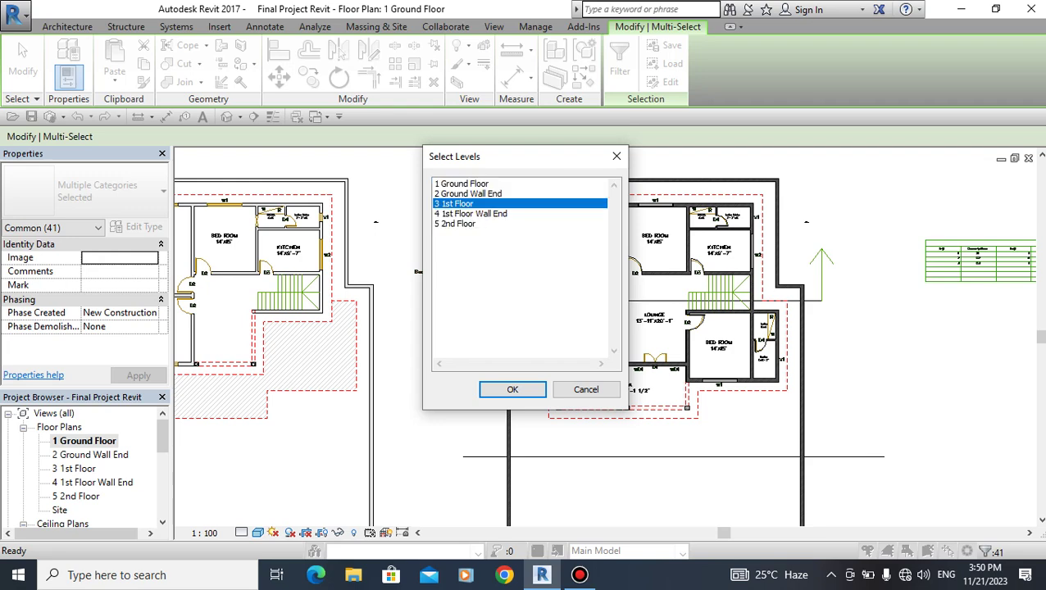
click(512, 389)
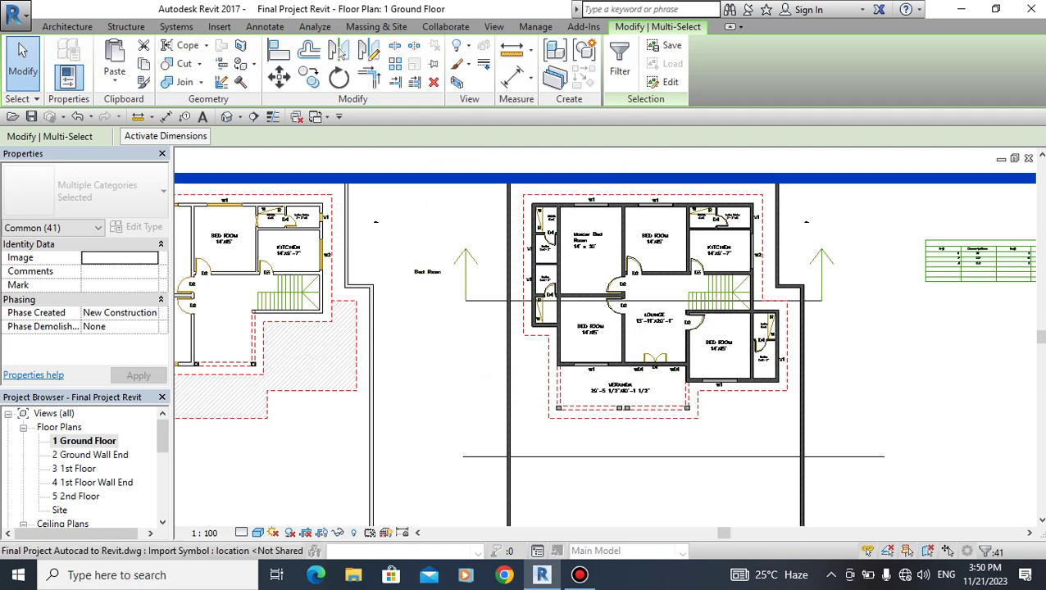
On 3 1st Floor, delete the stray top, right-hand and short walls, then view the model in 3D.
double_click(74, 468)
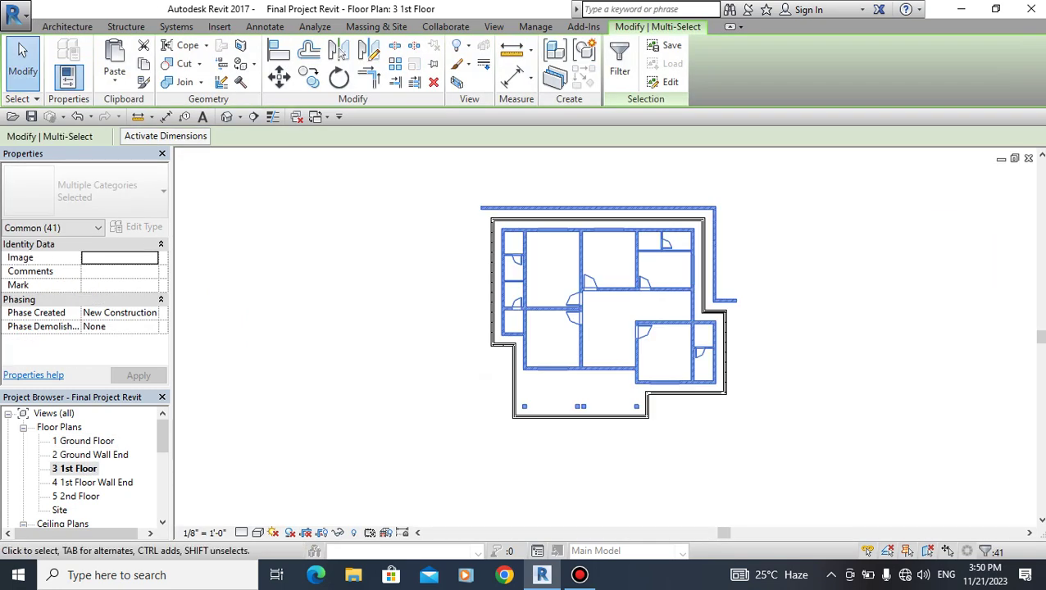
key(Escape)
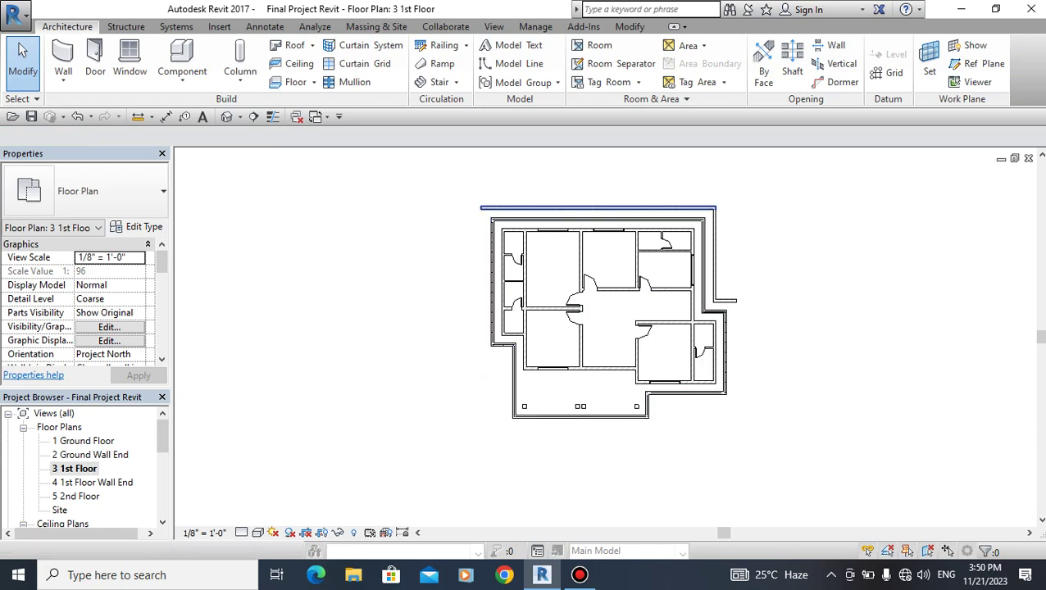
click(705, 208)
key(Delete)
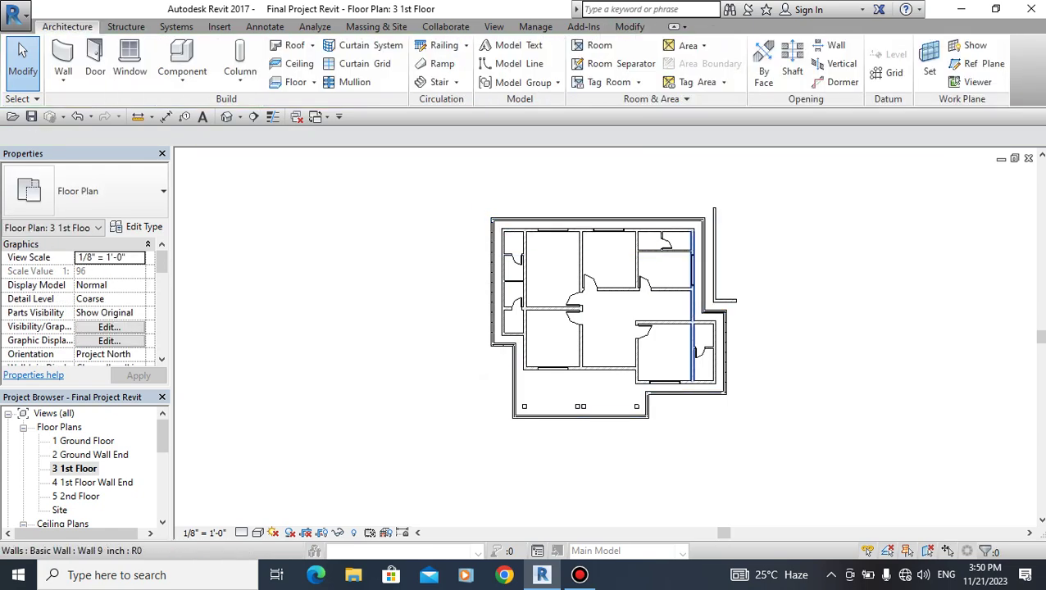
click(713, 254)
key(Delete)
click(719, 304)
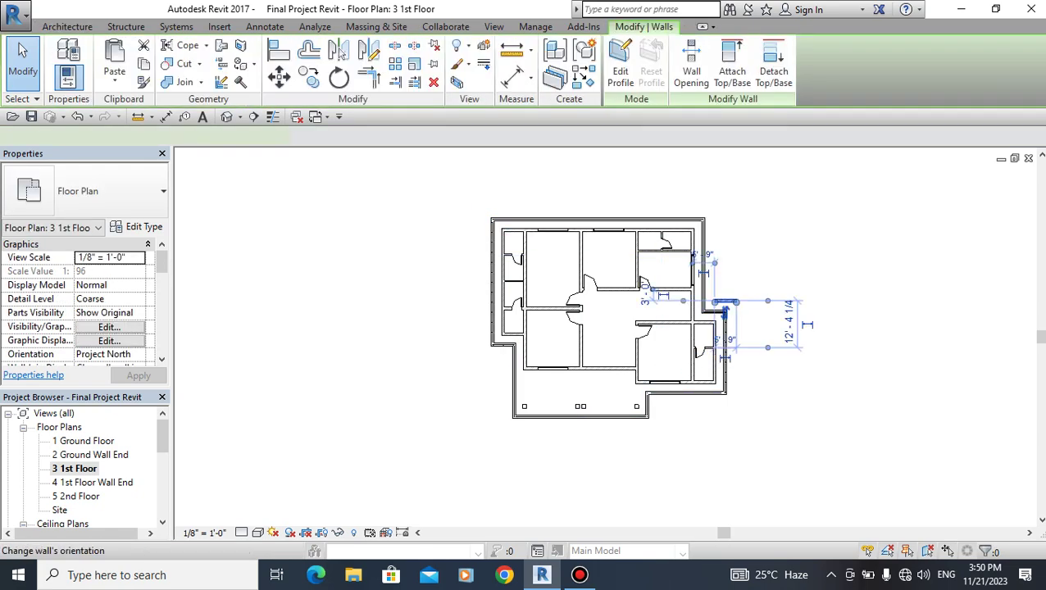
key(Delete)
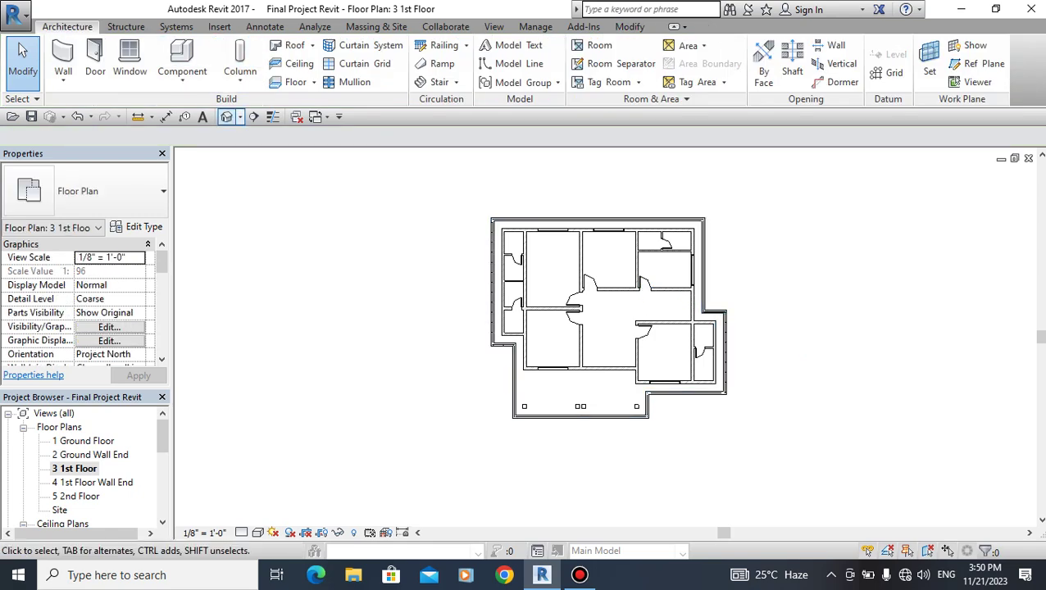
click(228, 117)
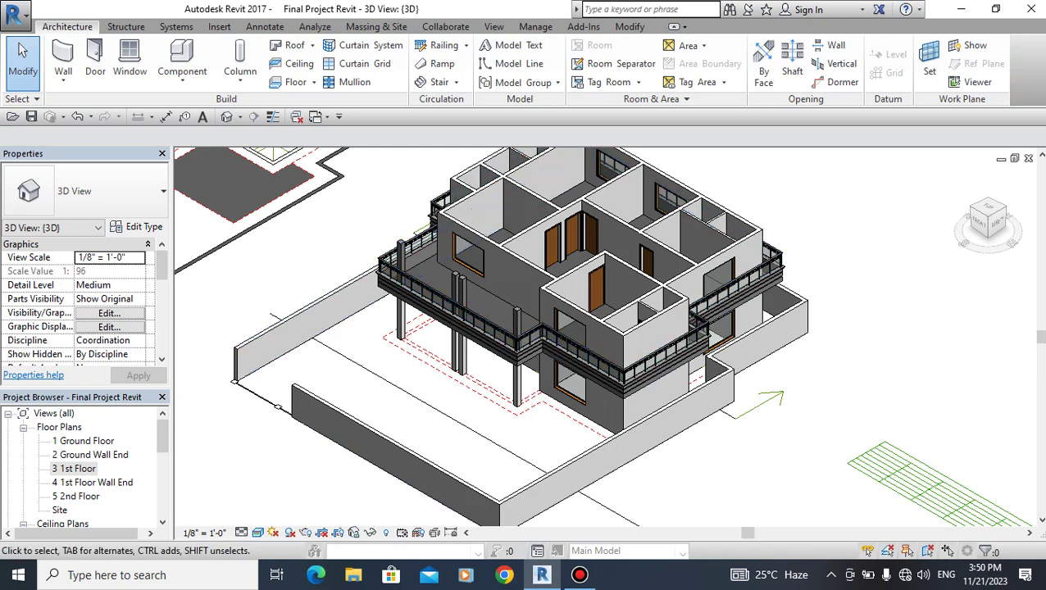
Return to the 3 1st Floor plan and zoom and pan to frame it.
double_click(73, 468)
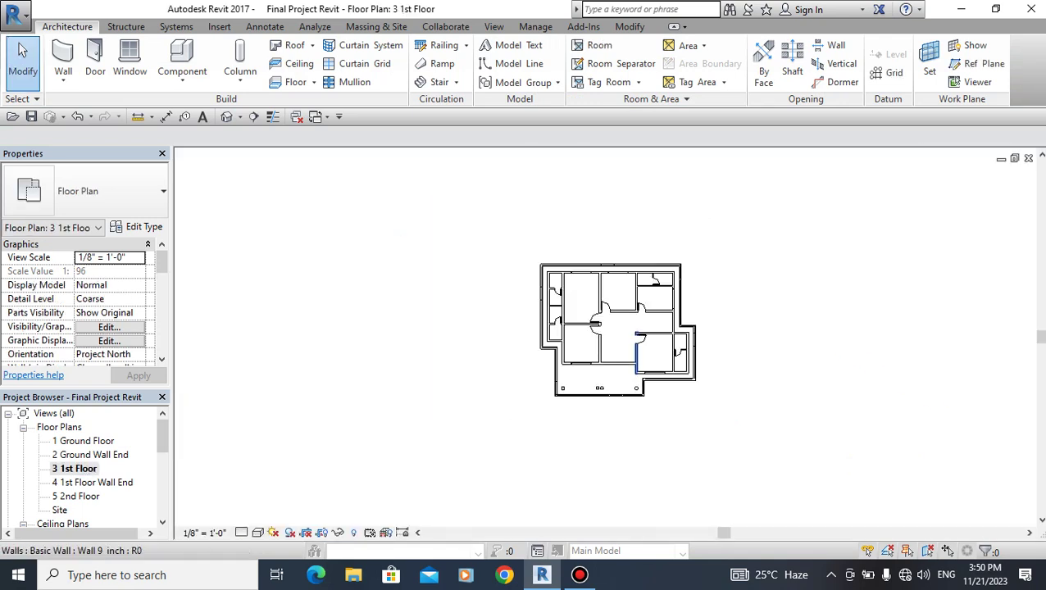
scroll(631, 358, down, 2)
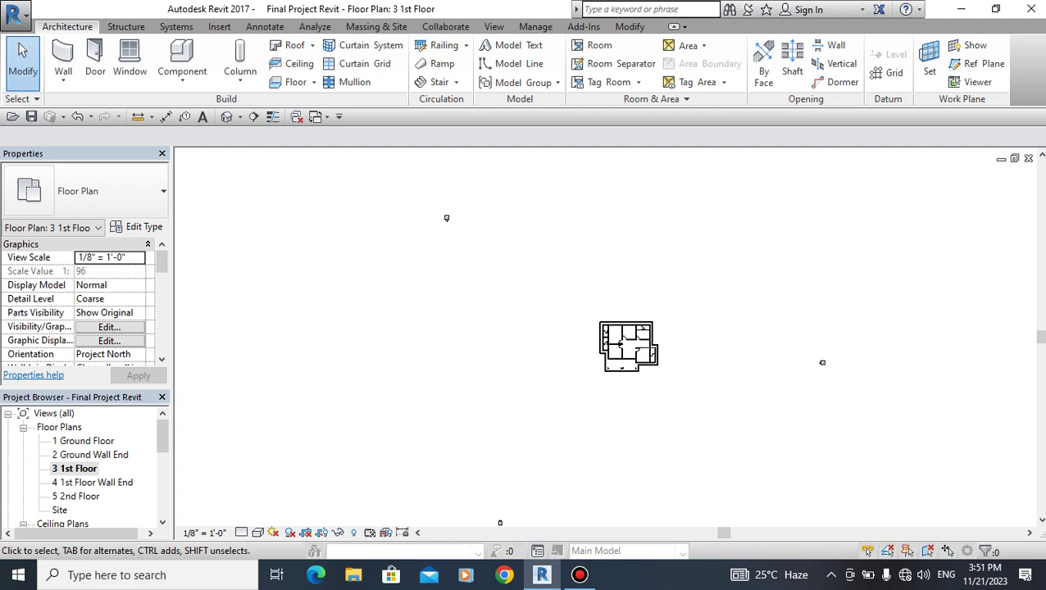
scroll(590, 368, up, 1)
scroll(589, 369, up, 1)
scroll(589, 369, up, 1)
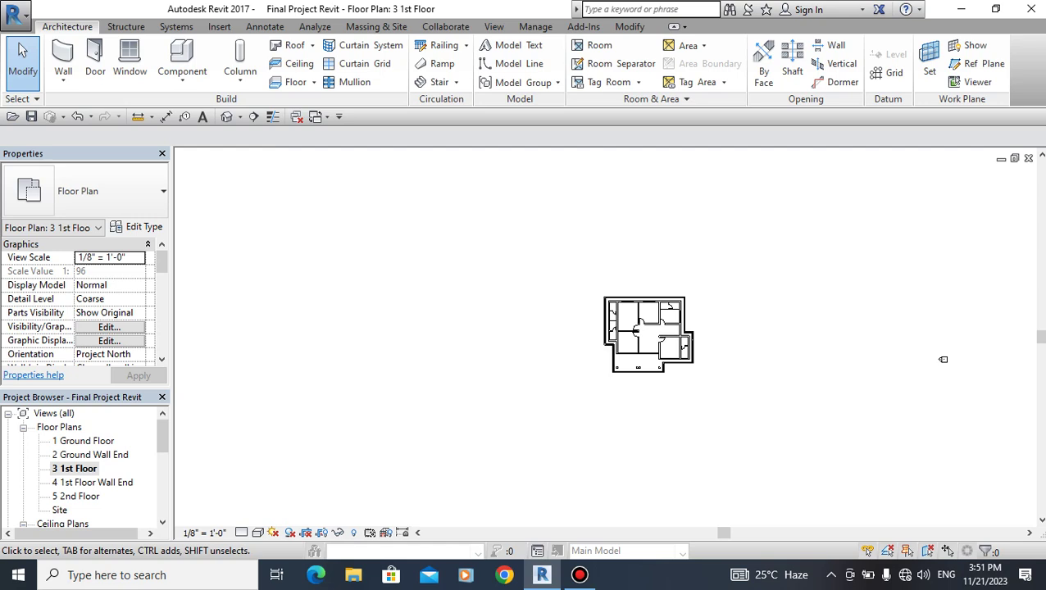
scroll(590, 353, up, 1)
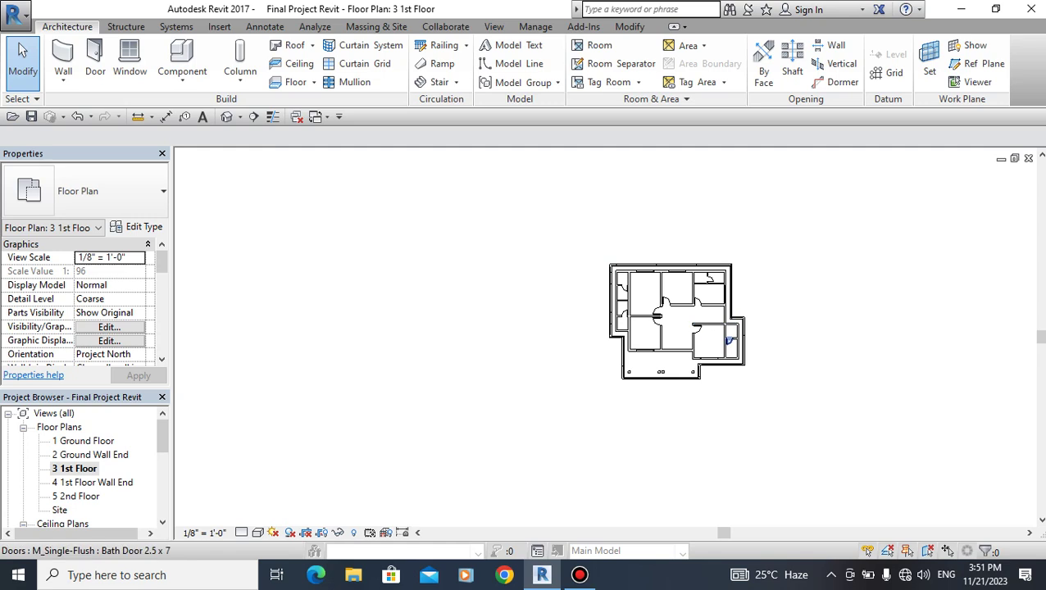
middle_drag(645, 351, 659, 351)
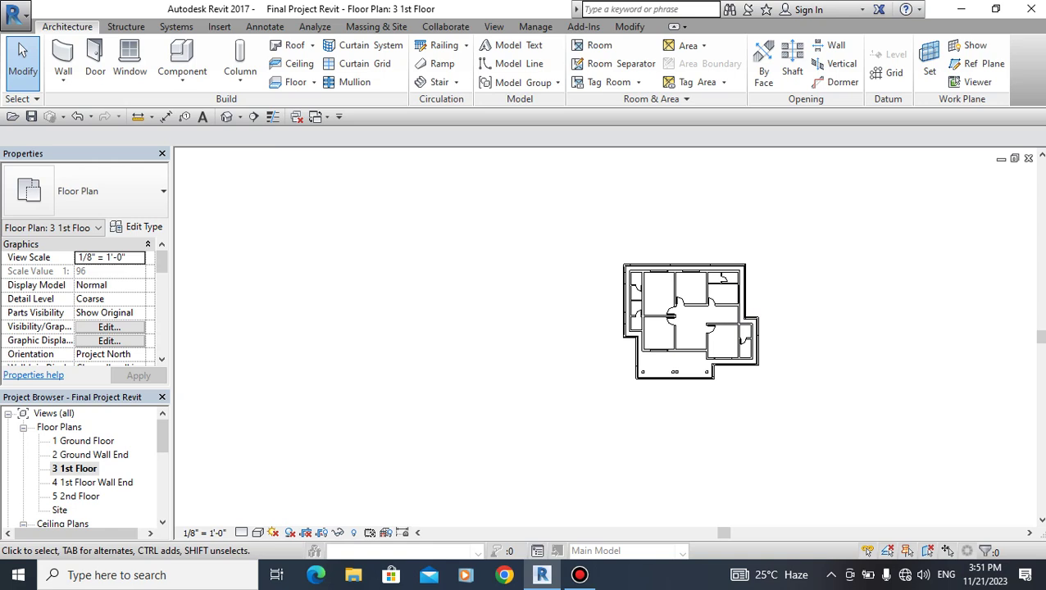
Click near the lower-right screen area, switch windows with Alt+Tab, and zoom the plan out.
click(830, 575)
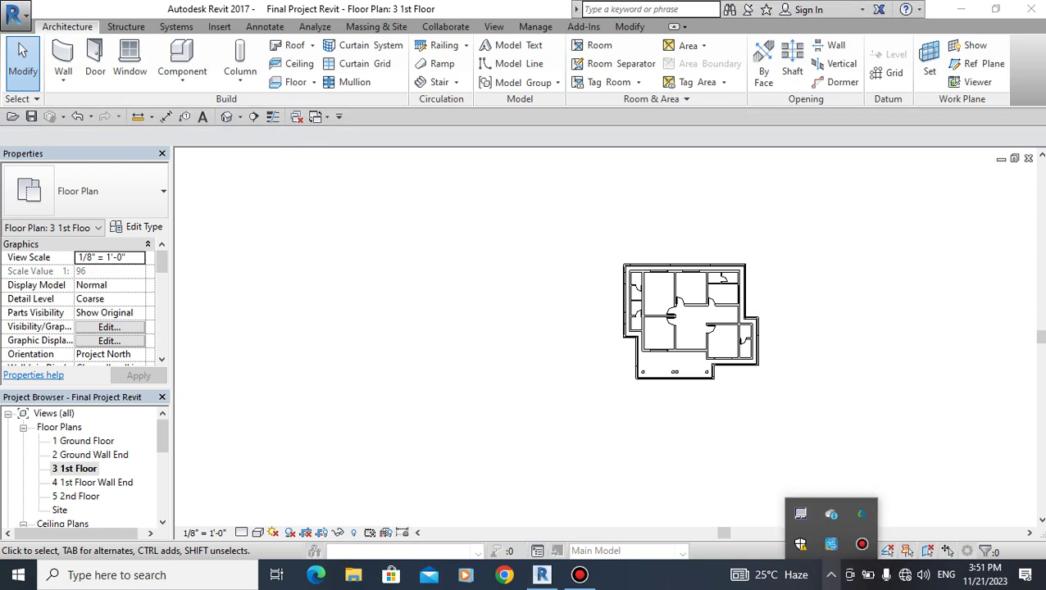
click(861, 544)
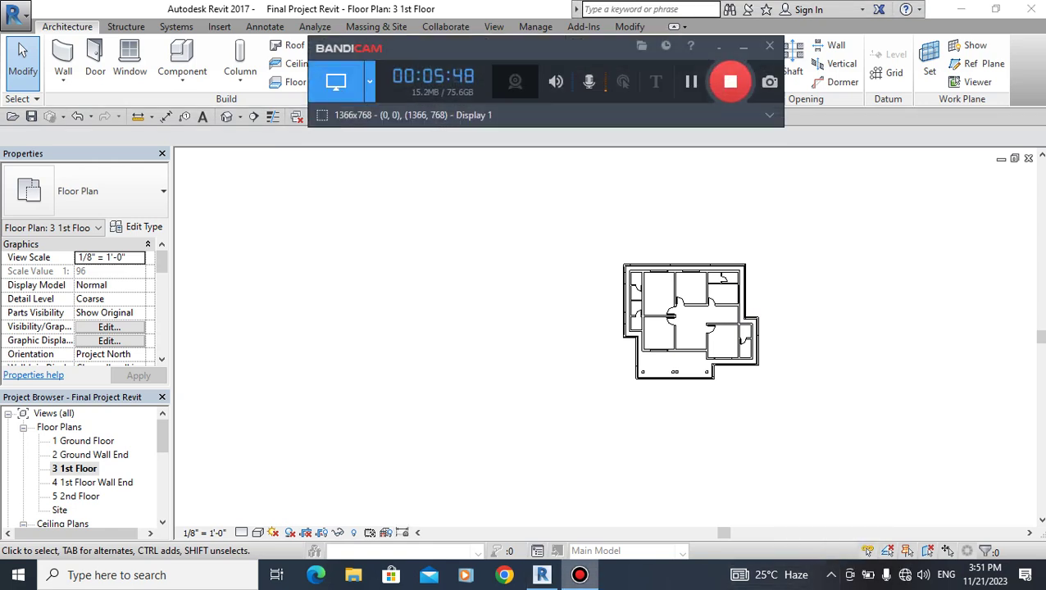
key(alt+Tab)
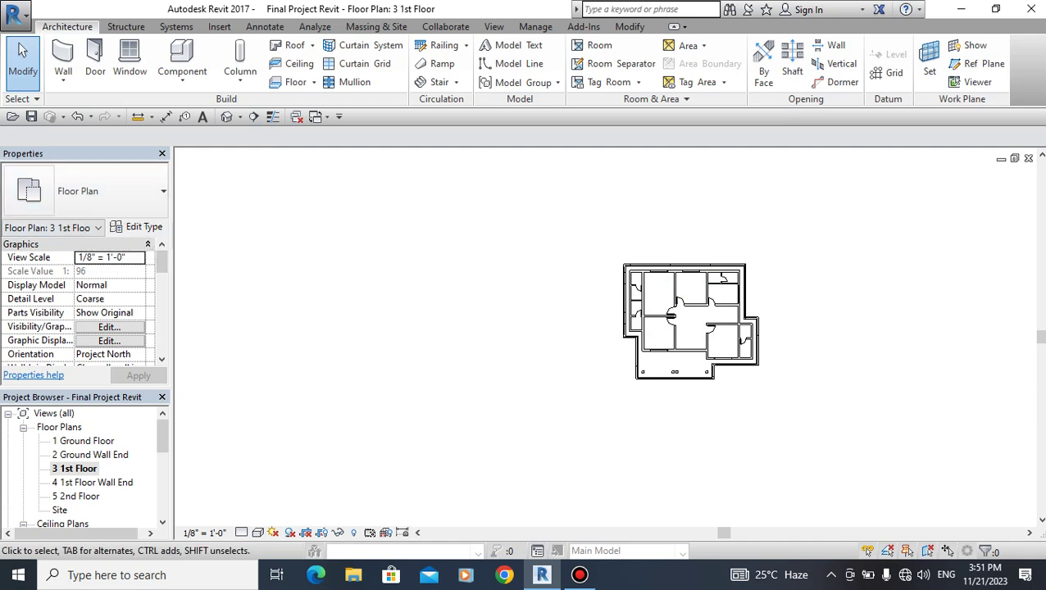
scroll(161, 358, down, 1)
Set the plan's Underlay range to base 1 Ground Floor and top 3 1st Floor, and apply.
scroll(161, 358, down, 1)
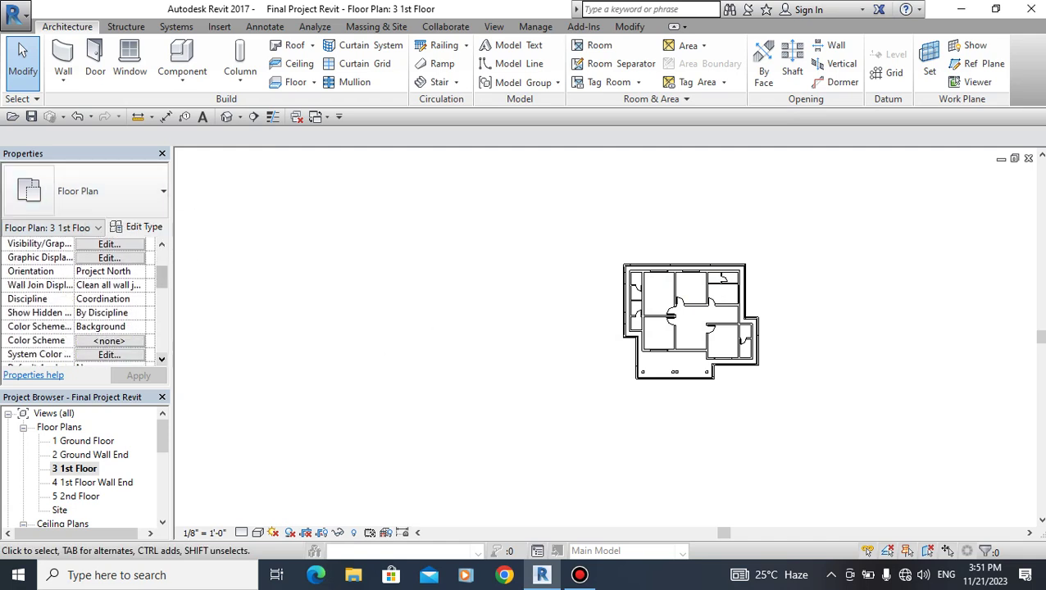
scroll(162, 358, down, 1)
scroll(161, 358, down, 1)
scroll(161, 358, down, 2)
scroll(161, 358, down, 1)
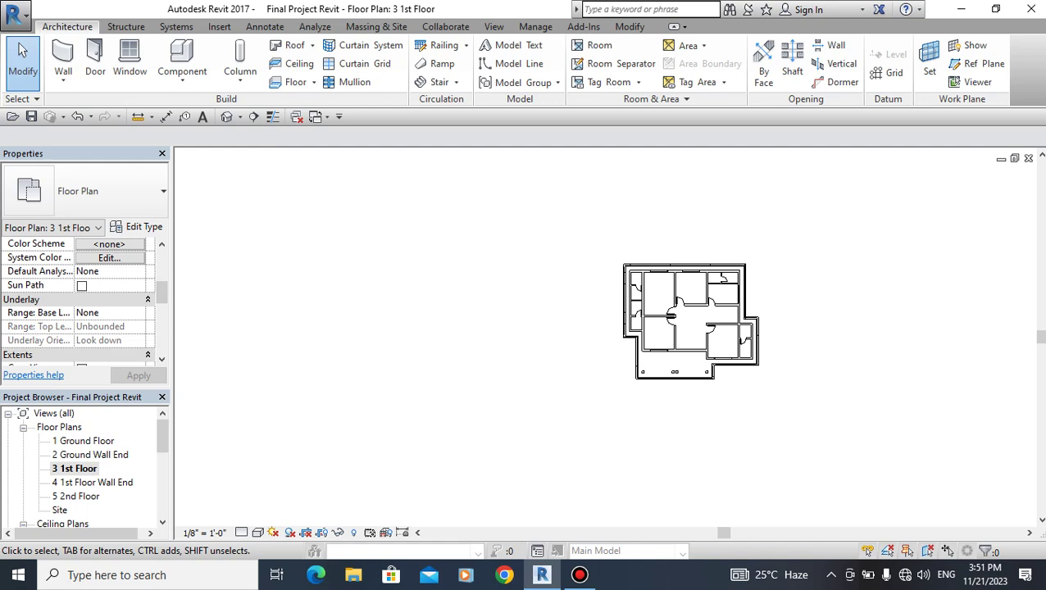
click(88, 312)
click(138, 313)
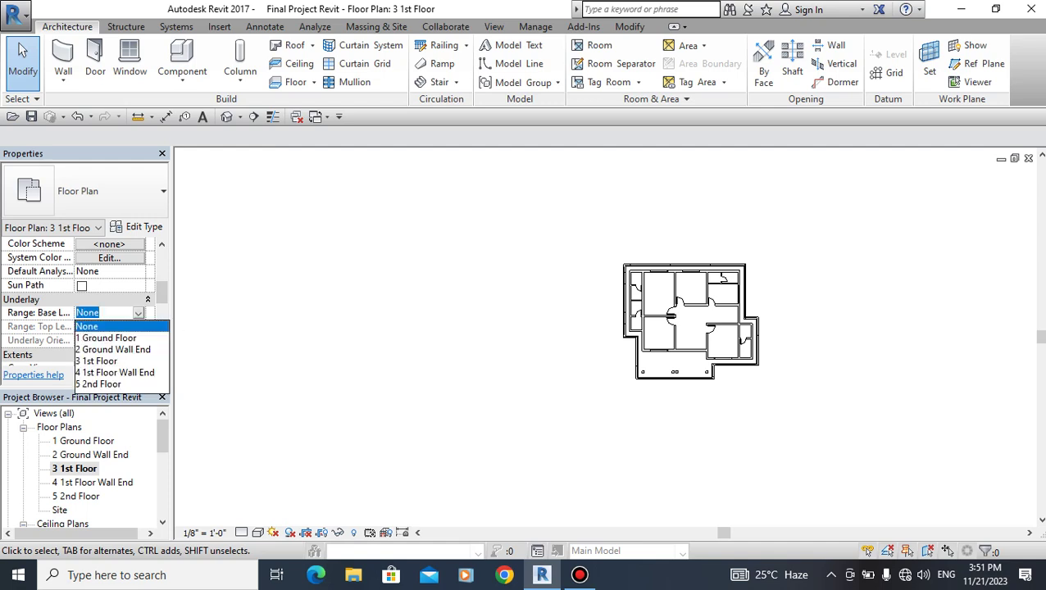
click(106, 338)
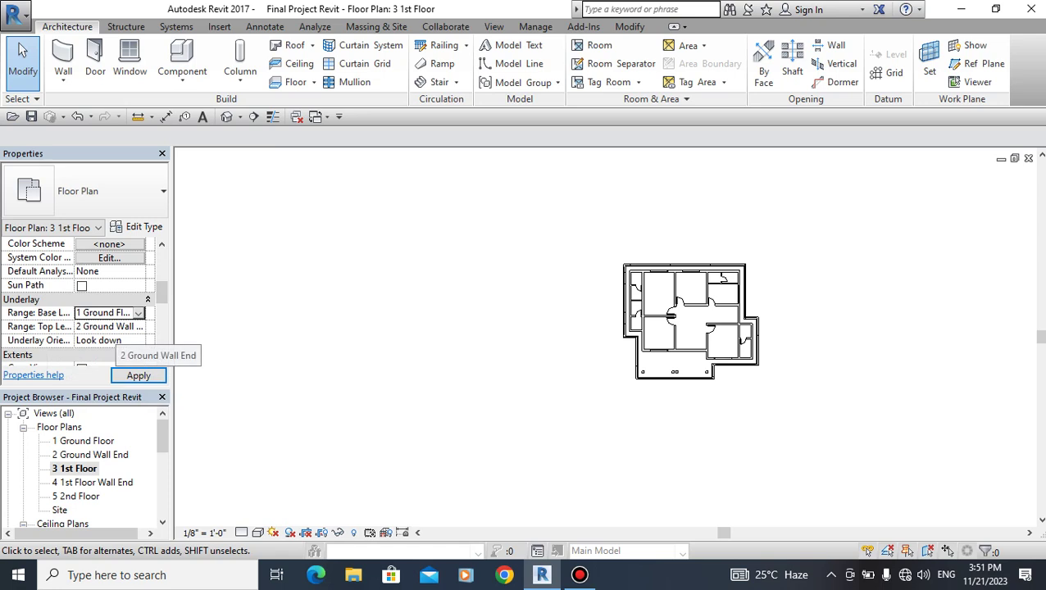
click(106, 327)
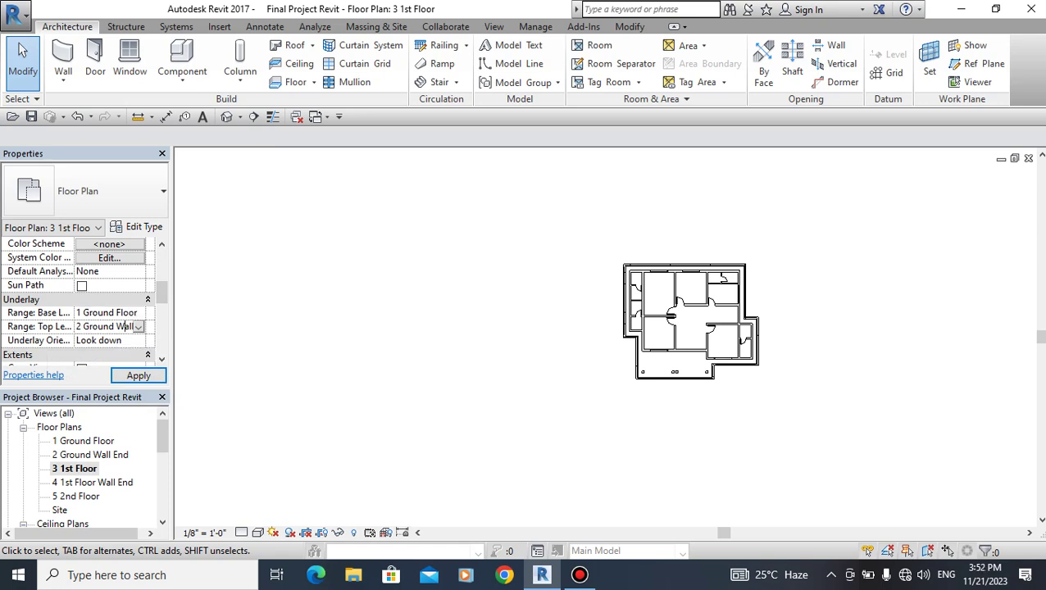
click(139, 326)
key(Down)
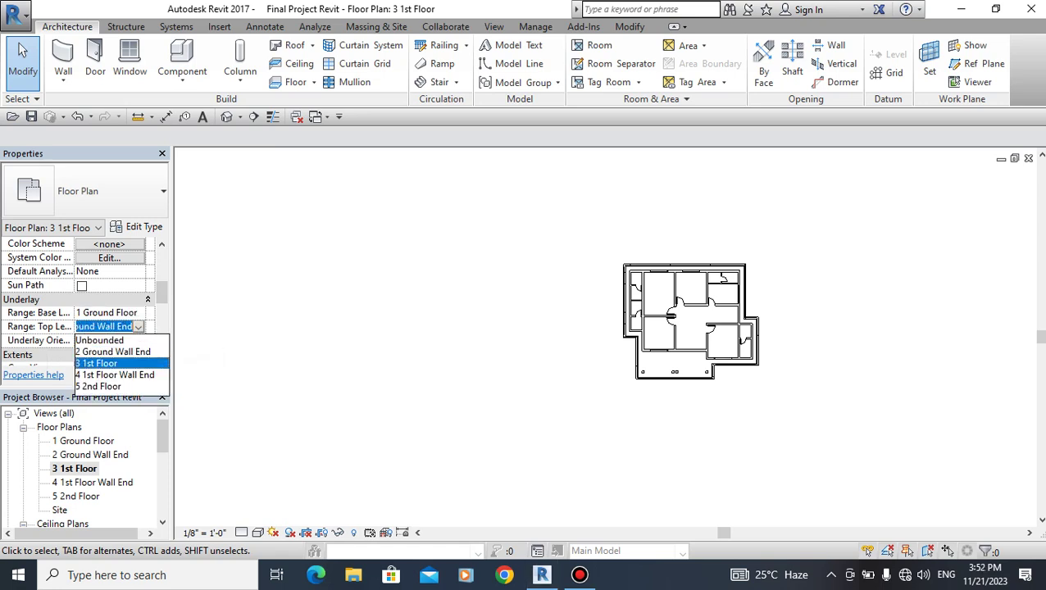
key(Return)
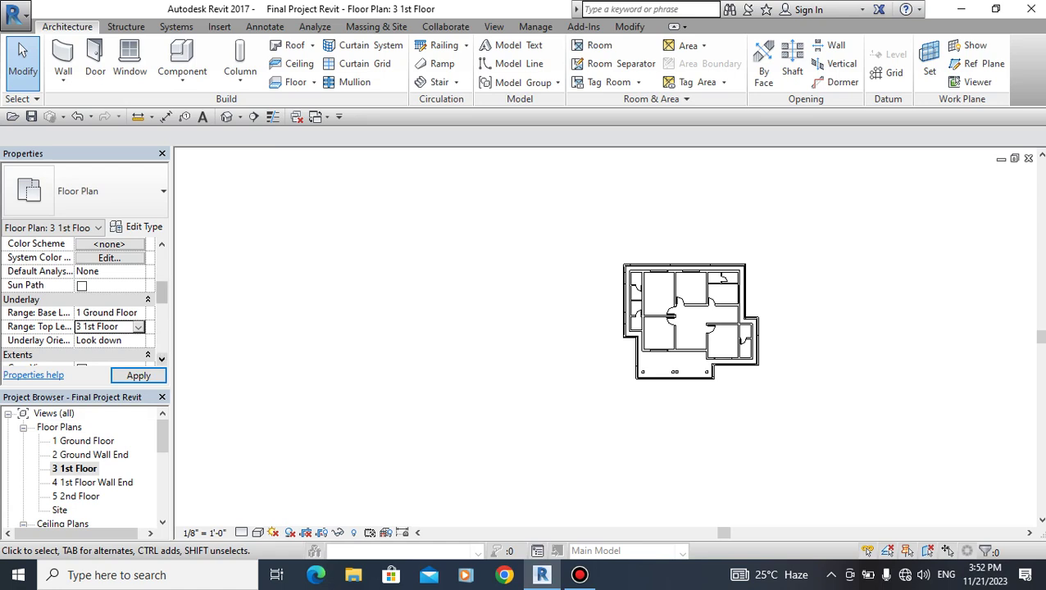
click(161, 359)
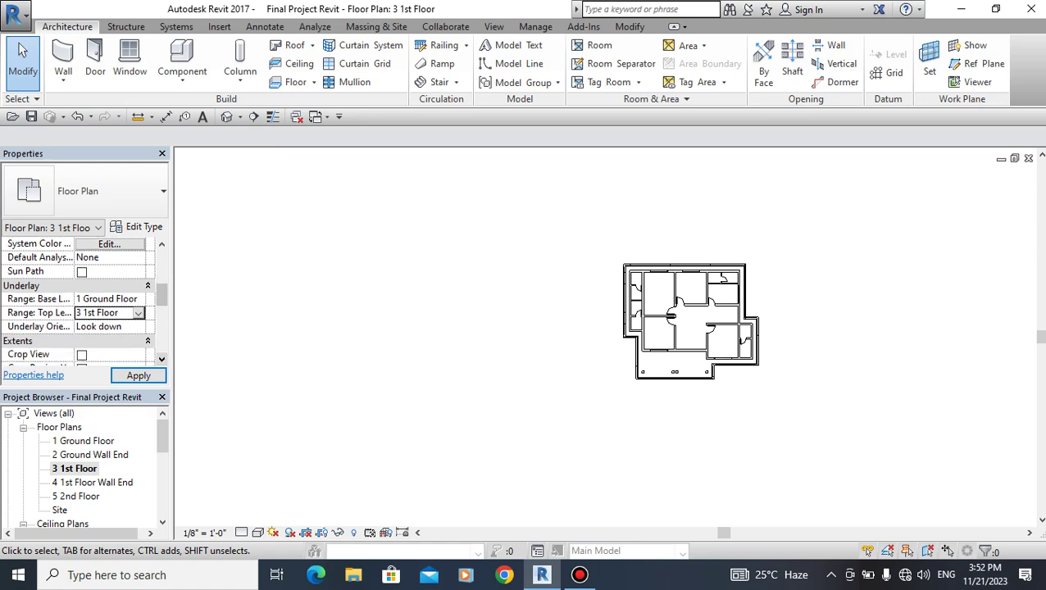
click(139, 376)
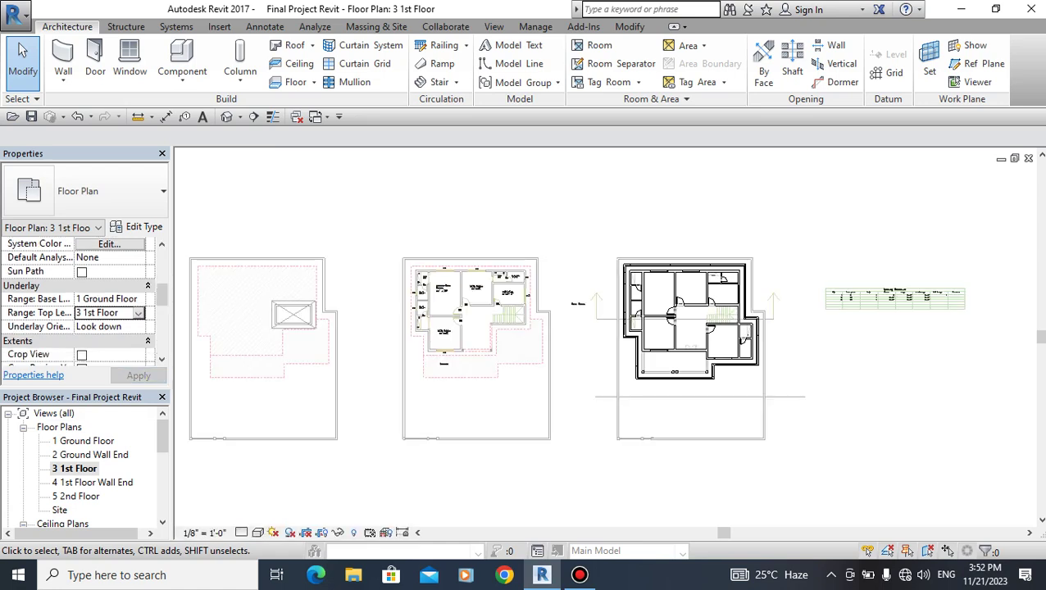
middle_drag(539, 312, 589, 300)
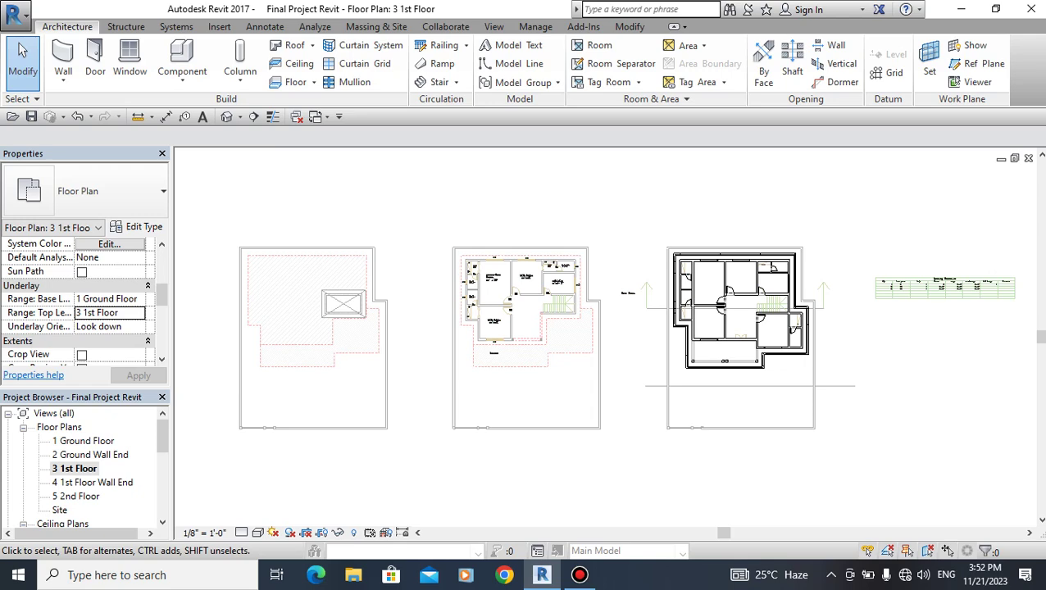
click(580, 575)
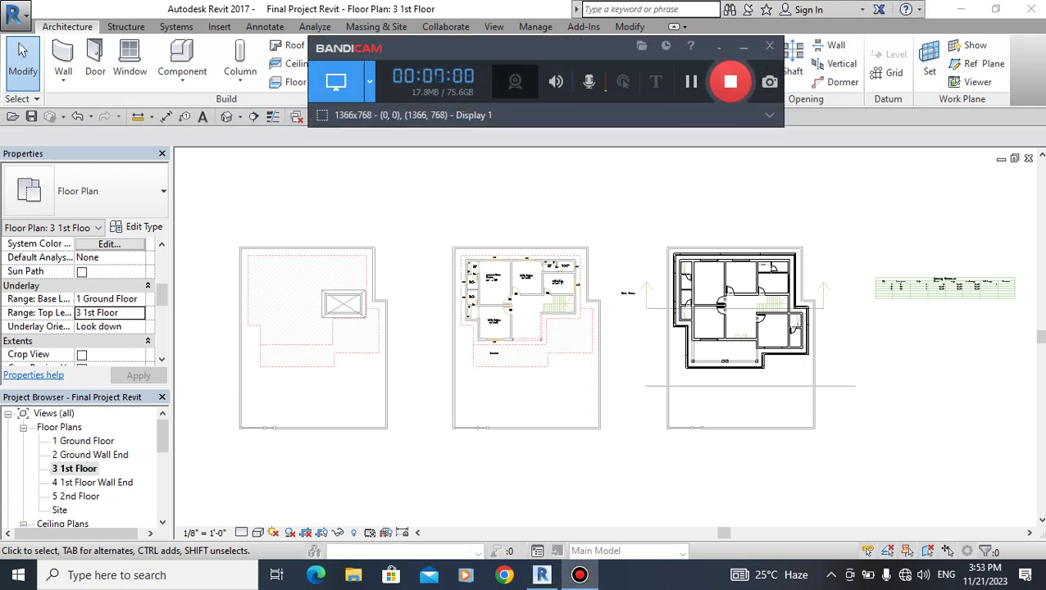
scroll(573, 328, up, 2)
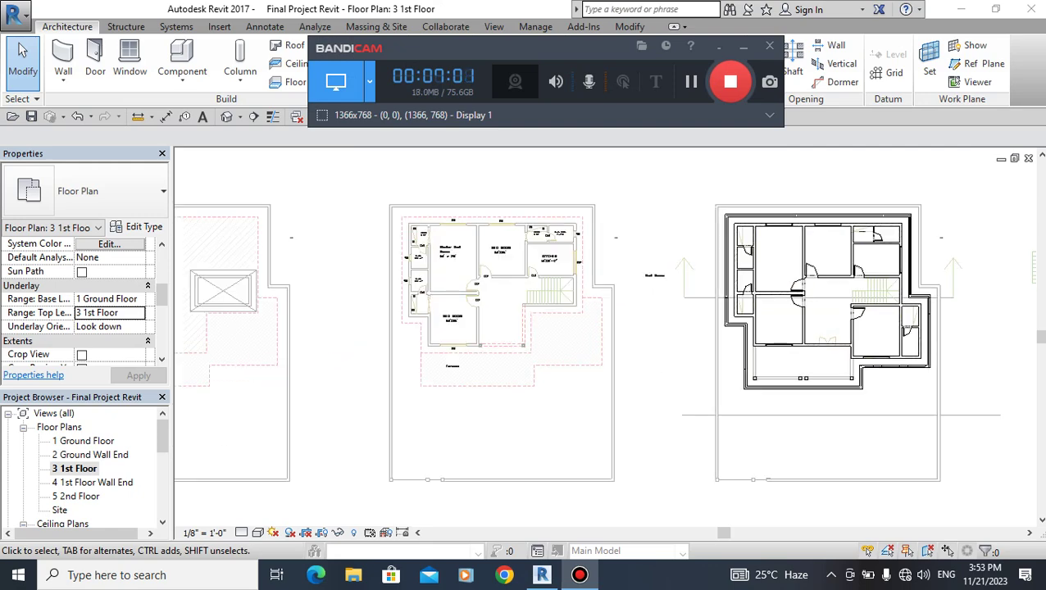
scroll(717, 342, up, 2)
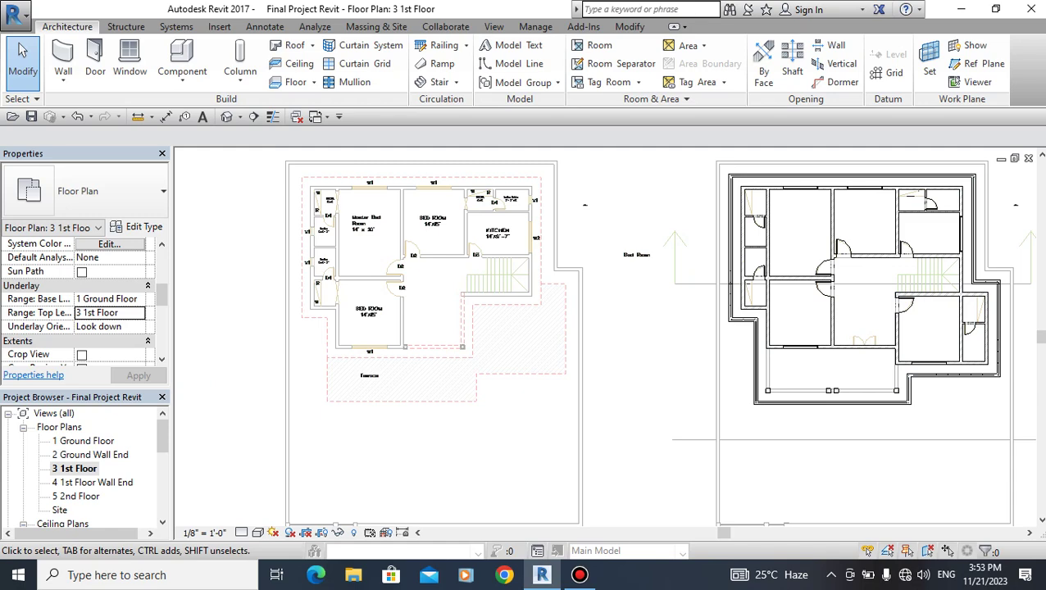
scroll(918, 369, up, 3)
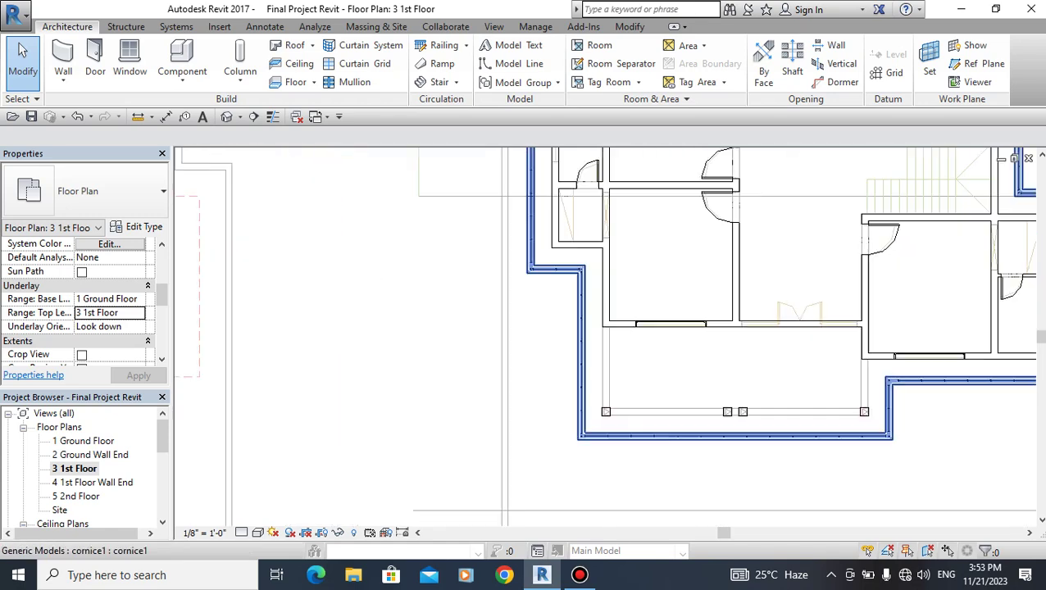
middle_drag(918, 369, 895, 383)
middle_drag(825, 290, 620, 360)
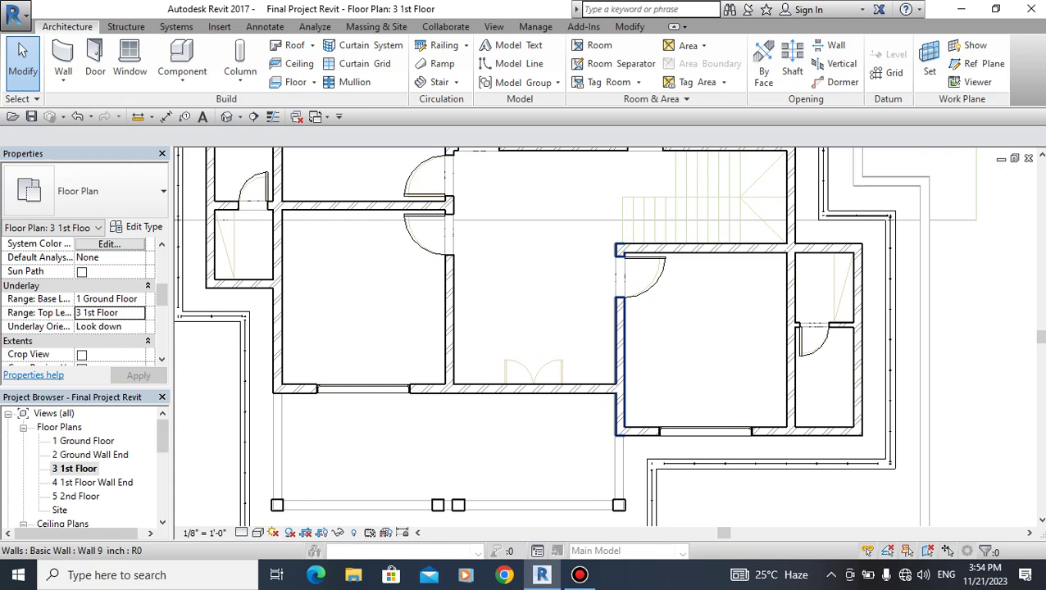
click(579, 574)
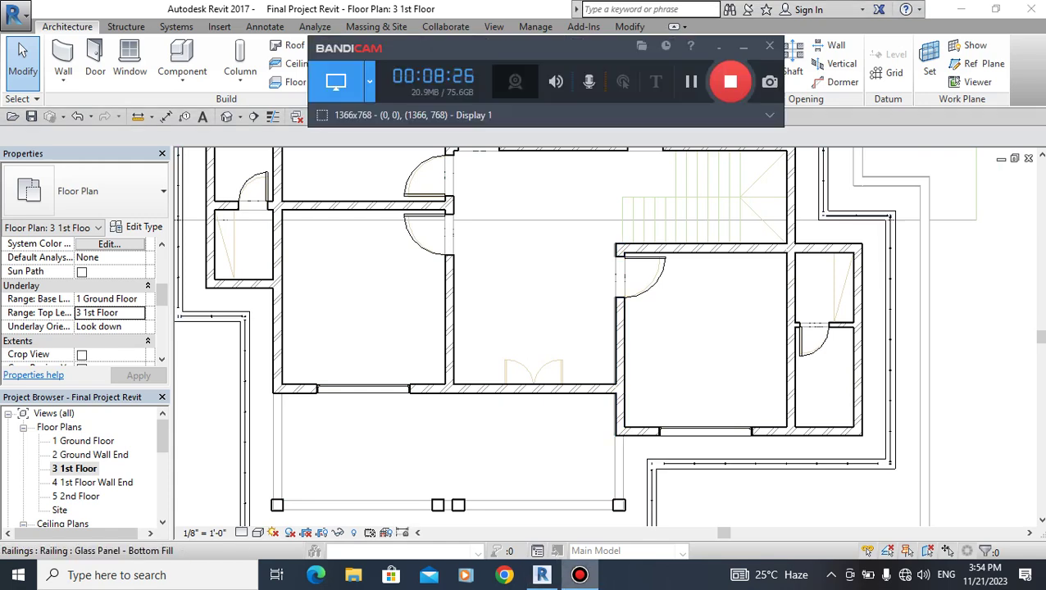
click(579, 574)
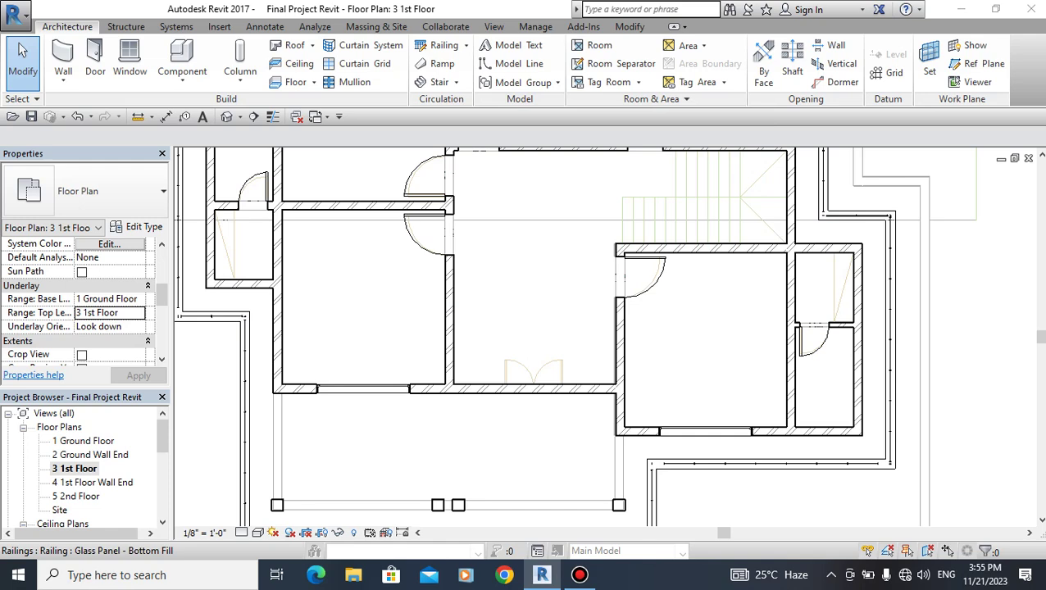
Delete the right-hand room's vertical, top and far-right walls, the bath door, and the bathroom's bottom and short walls.
click(620, 369)
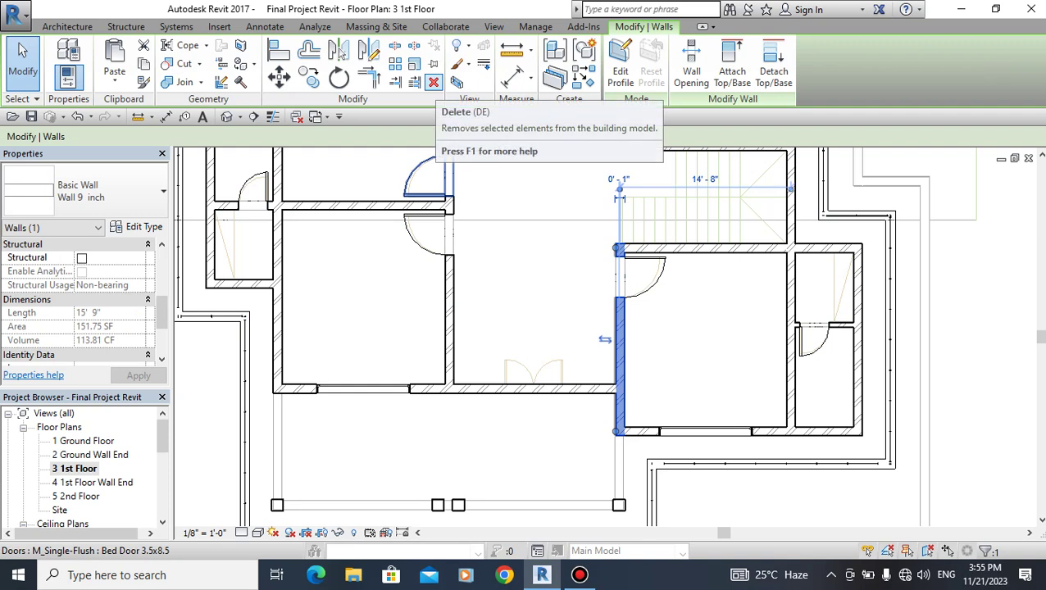
click(433, 82)
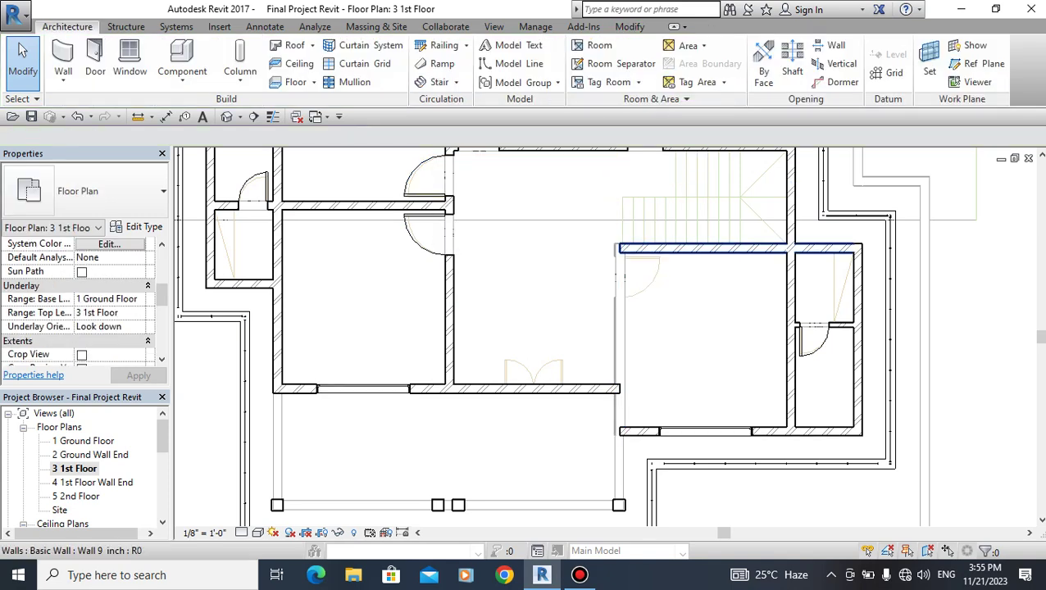
click(704, 247)
key(Delete)
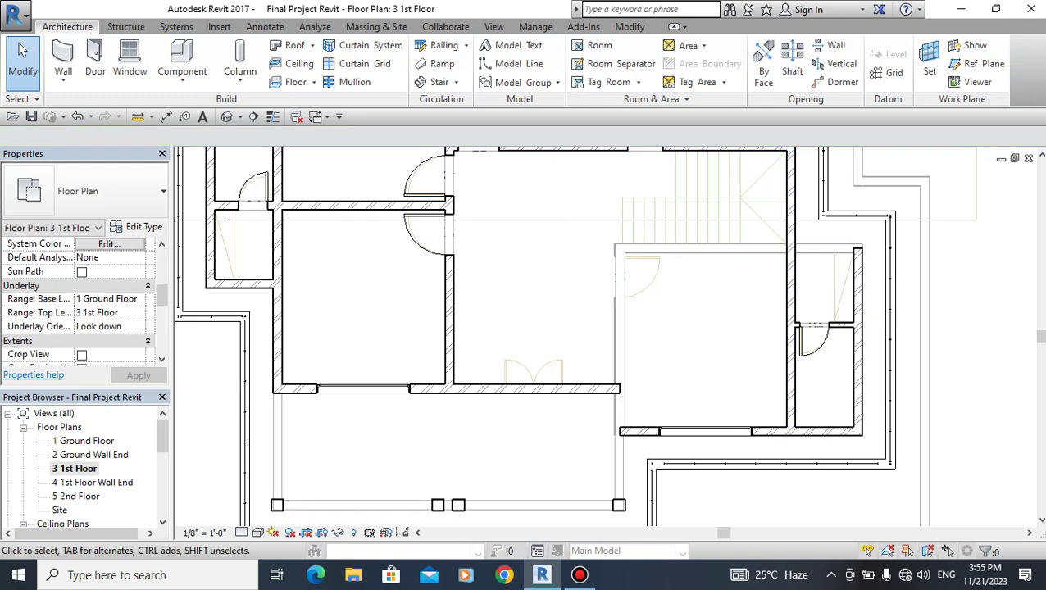
click(858, 369)
key(Delete)
click(815, 340)
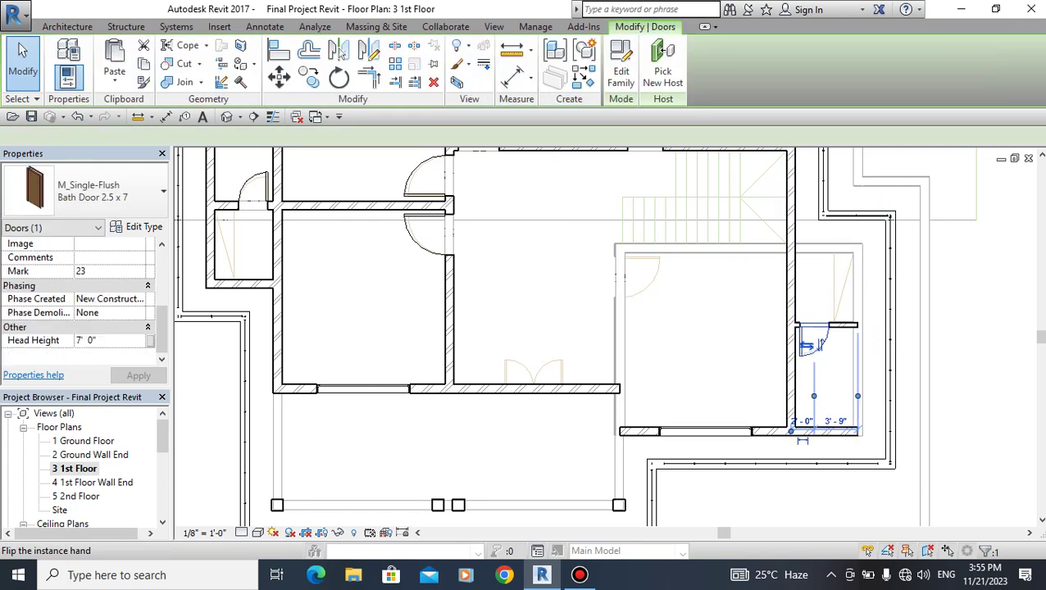
key(Delete)
click(705, 429)
key(Delete)
scroll(610, 410, down, 1)
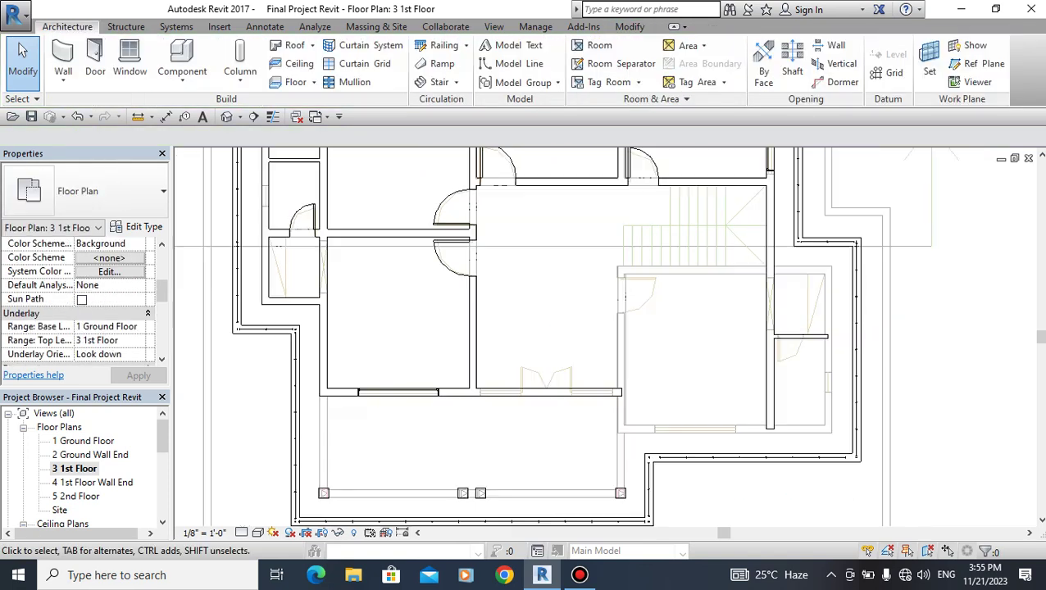
click(799, 336)
key(Delete)
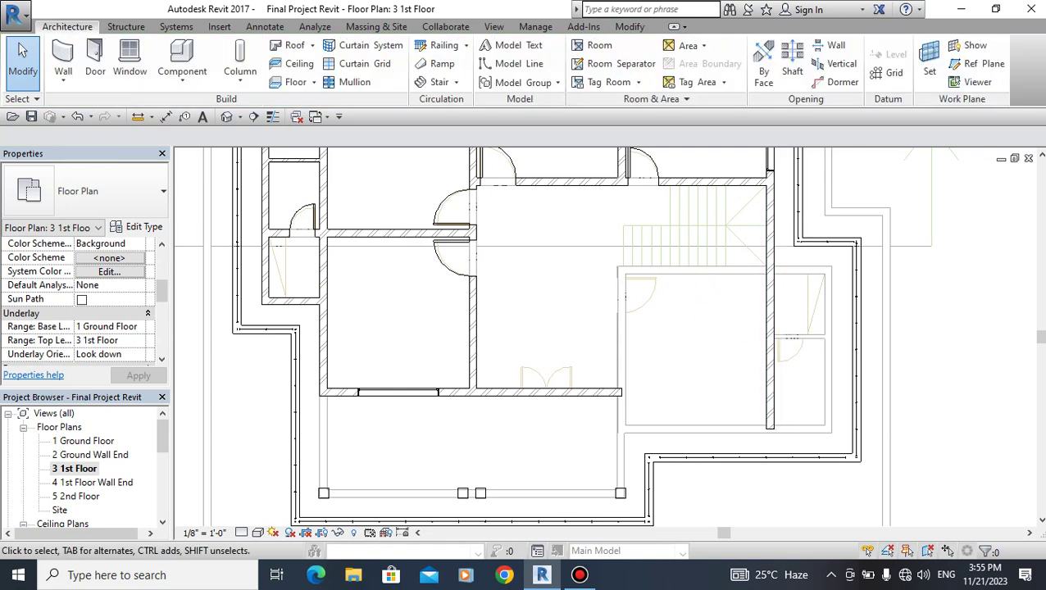
Trim the horizontal wall above the stairs back to the vertical wall with TR.
click(712, 182)
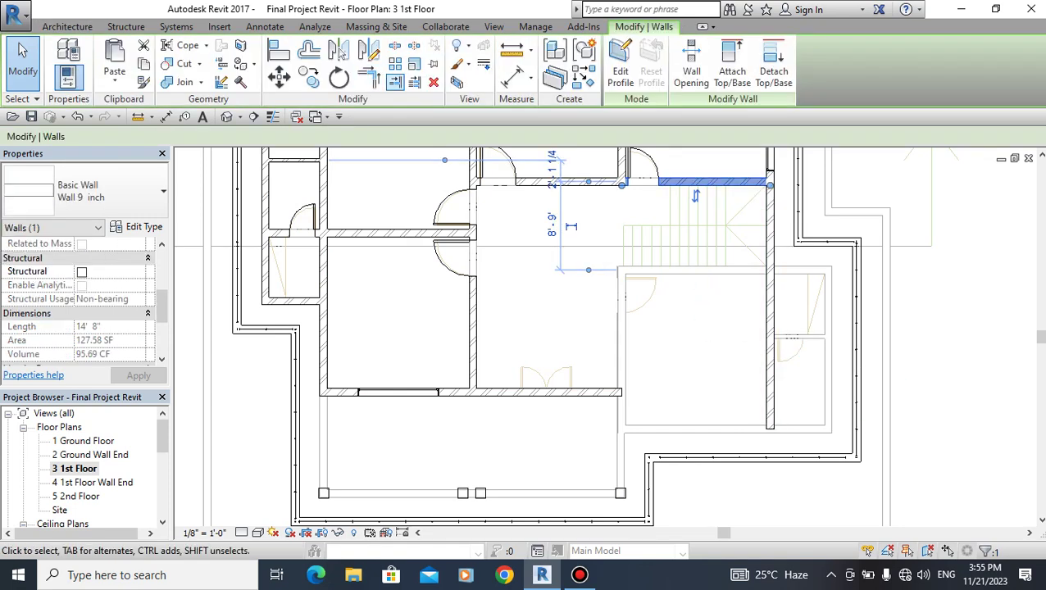
key(t)
key(r)
middle_drag(768, 287, 760, 342)
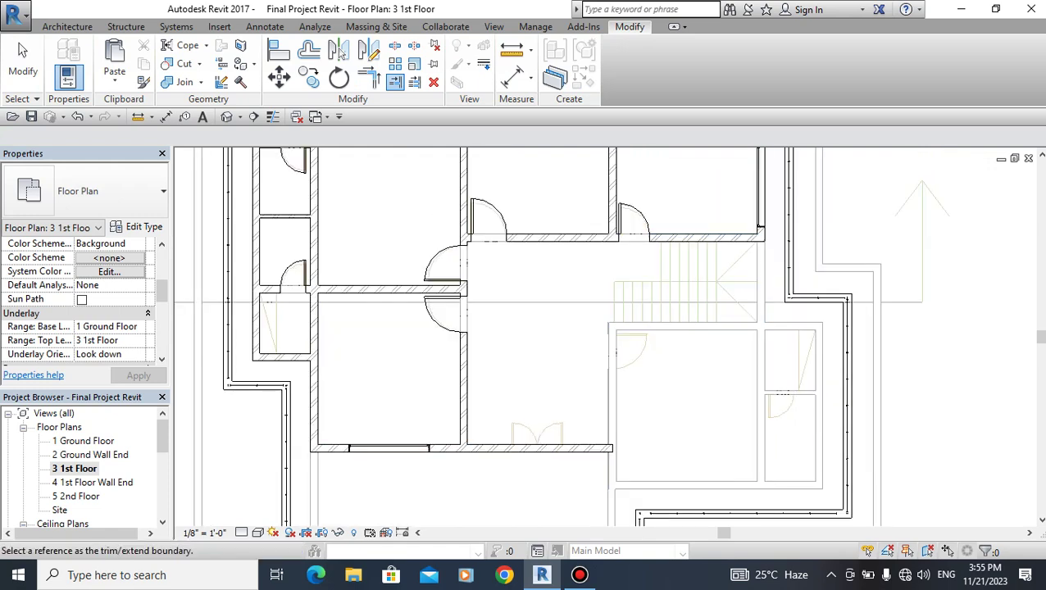
click(464, 386)
click(385, 447)
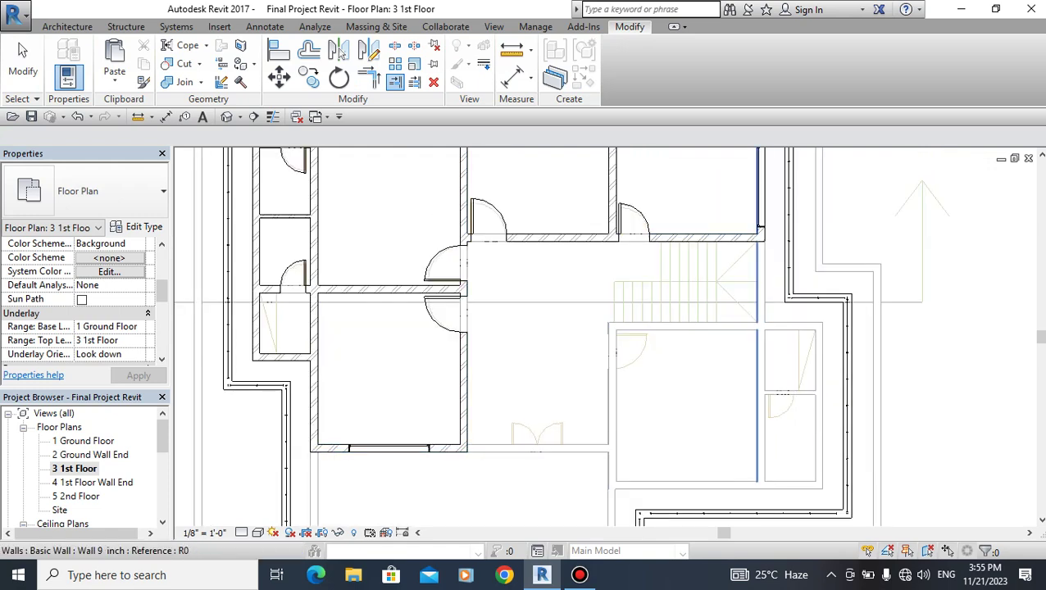
scroll(758, 361, down, 2)
middle_drag(857, 178, 889, 174)
key(Escape)
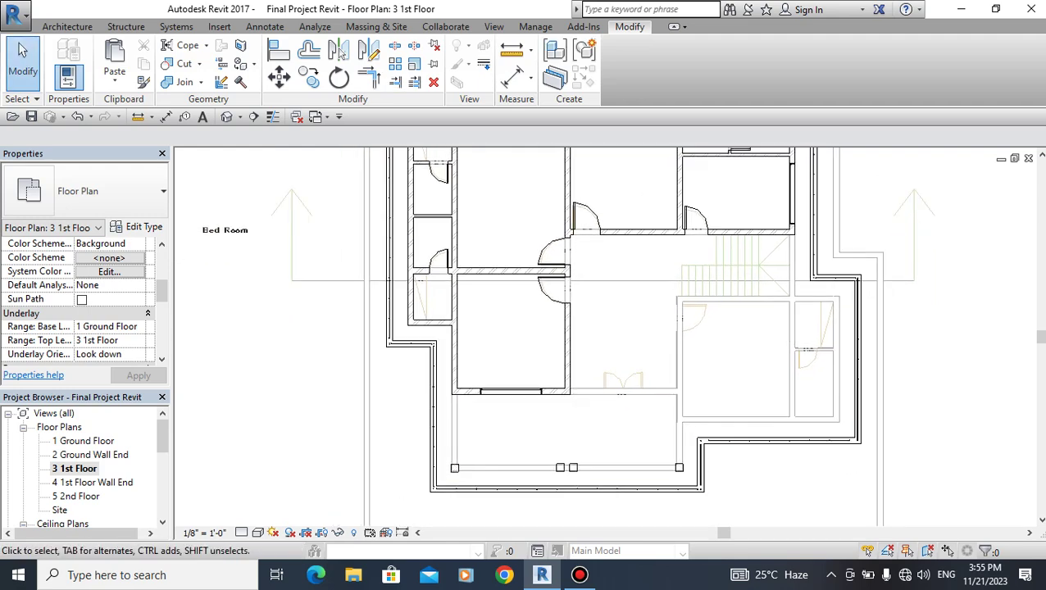
scroll(672, 382, down, 3)
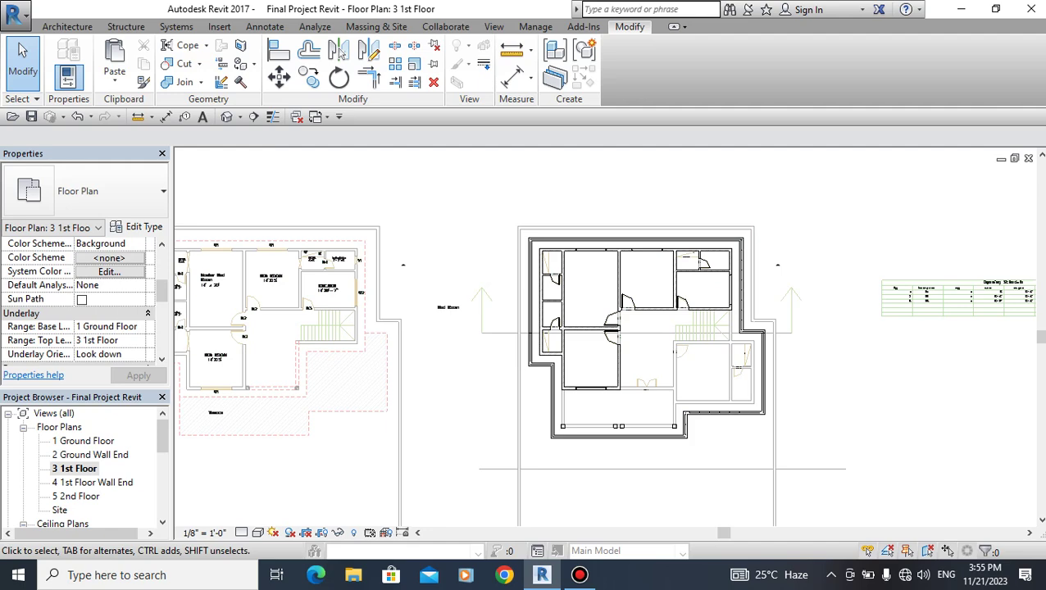
scroll(251, 386, up, 2)
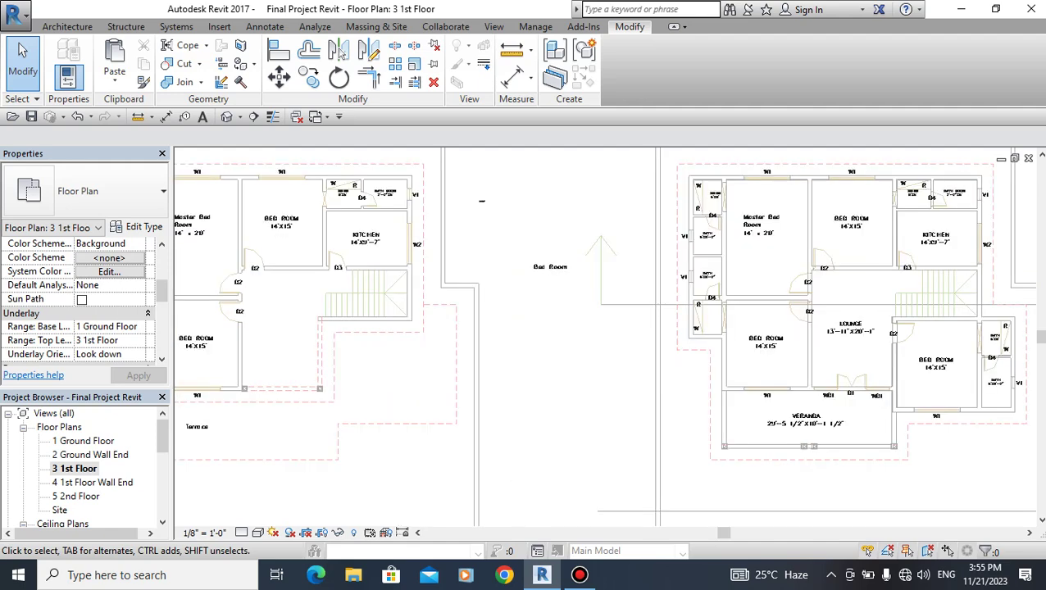
scroll(606, 336, down, 2)
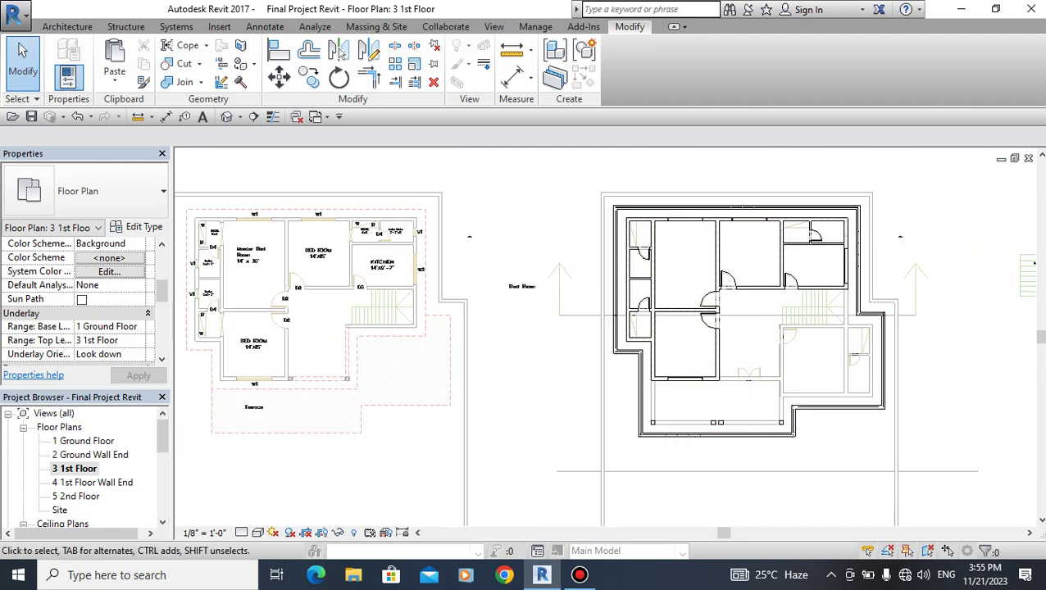
scroll(607, 336, up, 4)
Copy the right veranda column up to the top wall line, then 13'-6" left beside the wall.
click(804, 430)
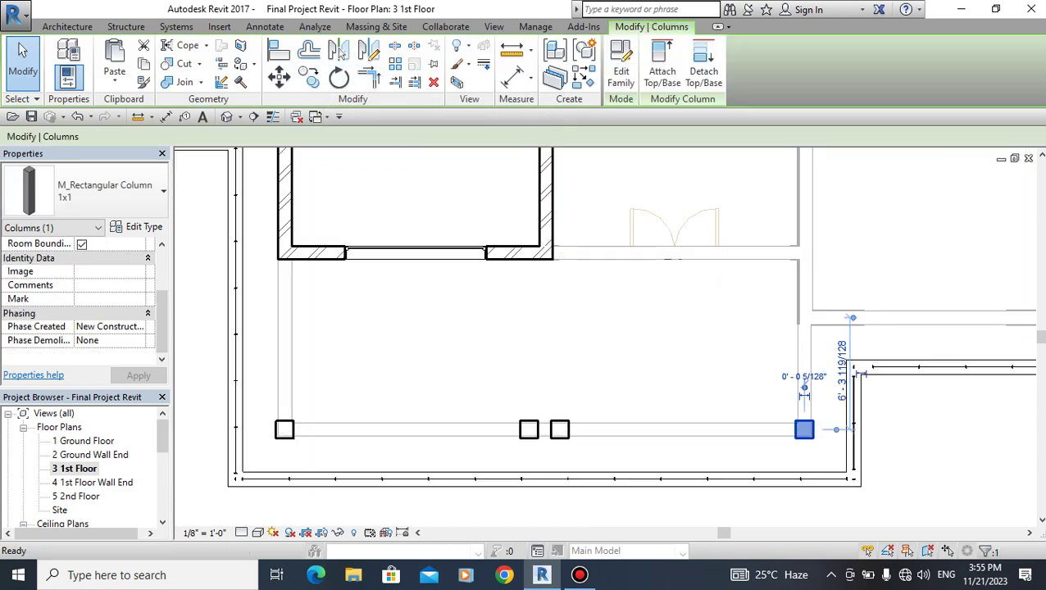
click(308, 76)
scroll(815, 391, up, 1)
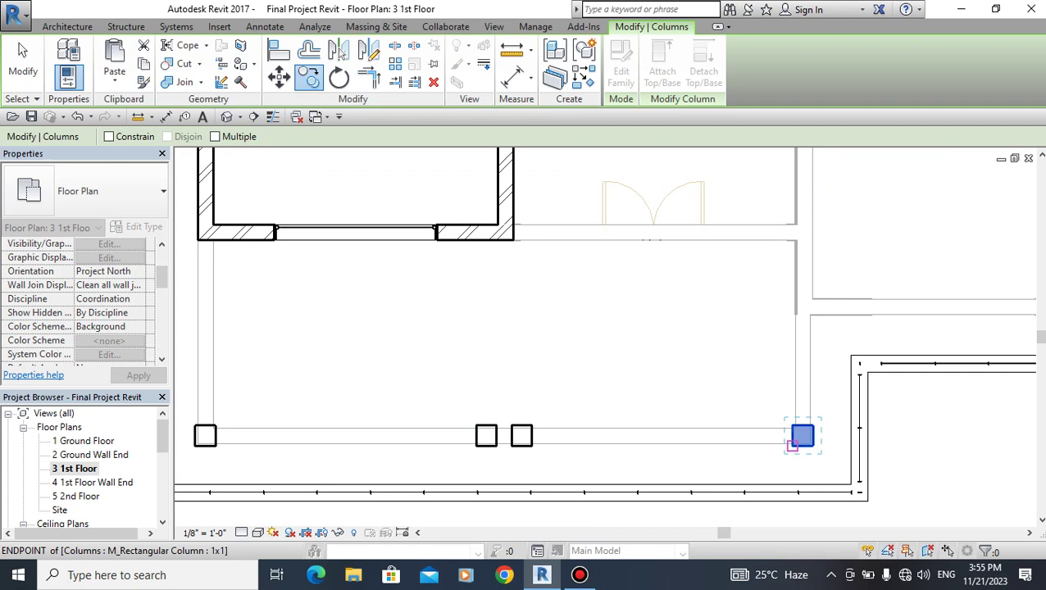
click(791, 447)
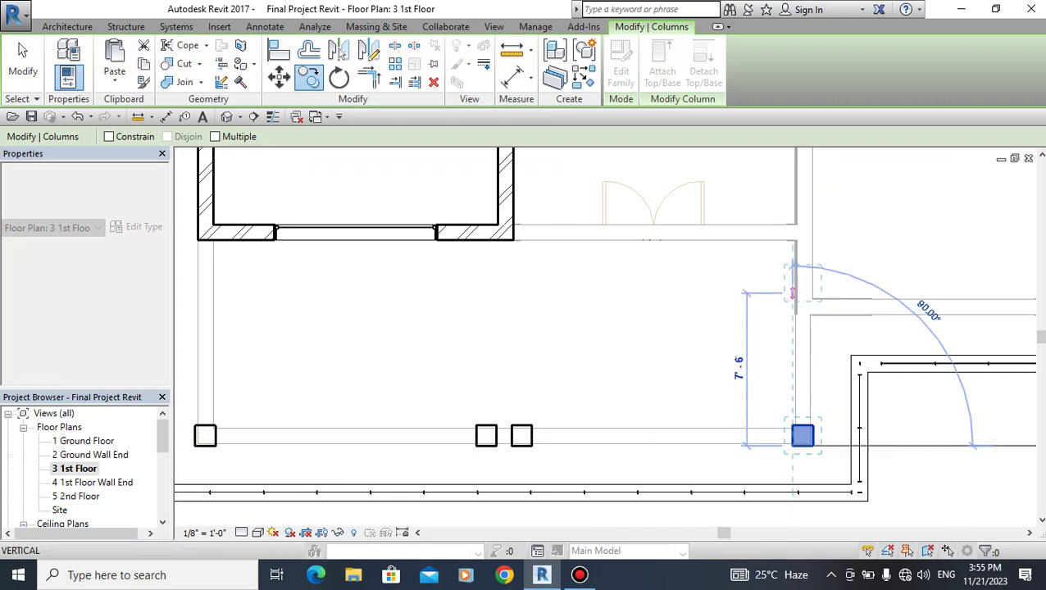
click(792, 242)
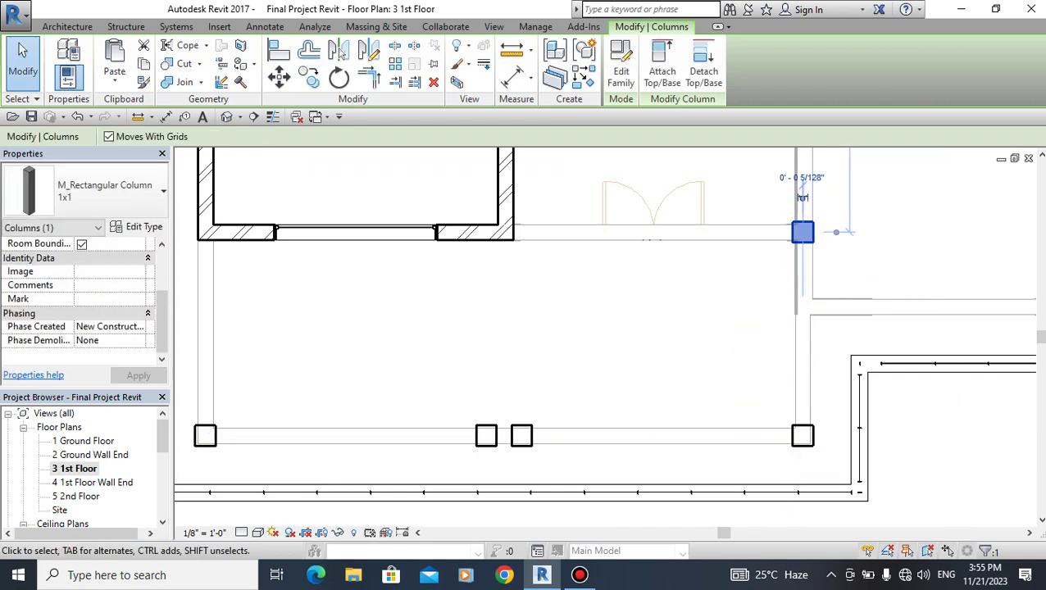
click(308, 76)
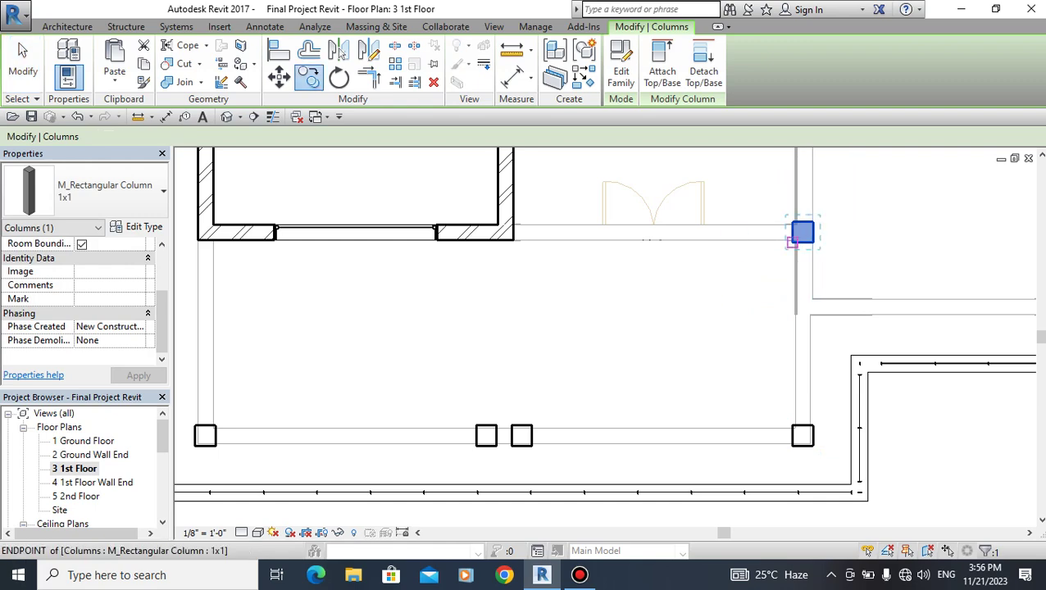
click(792, 243)
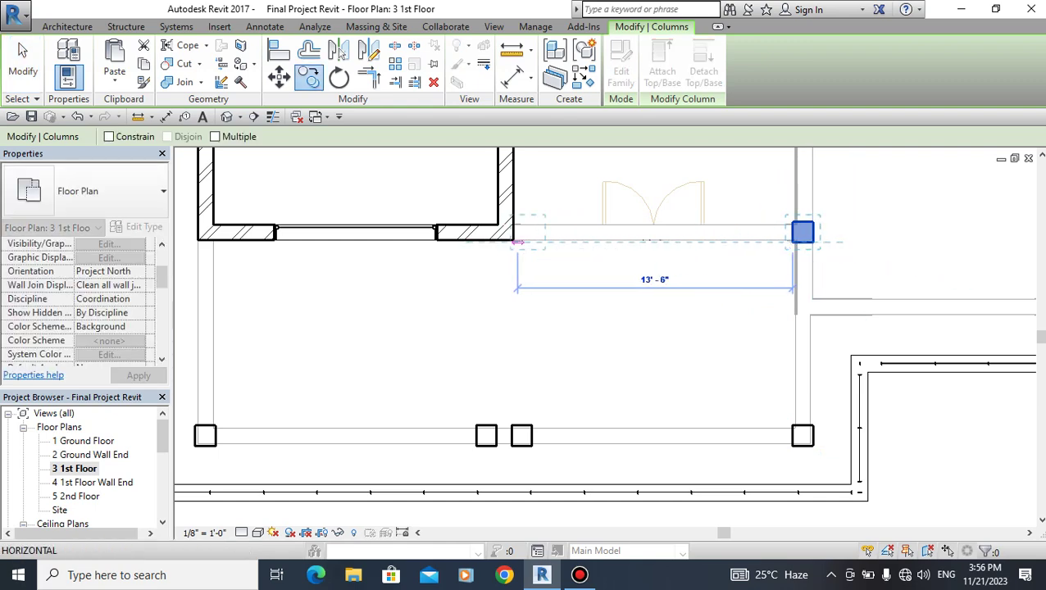
click(517, 242)
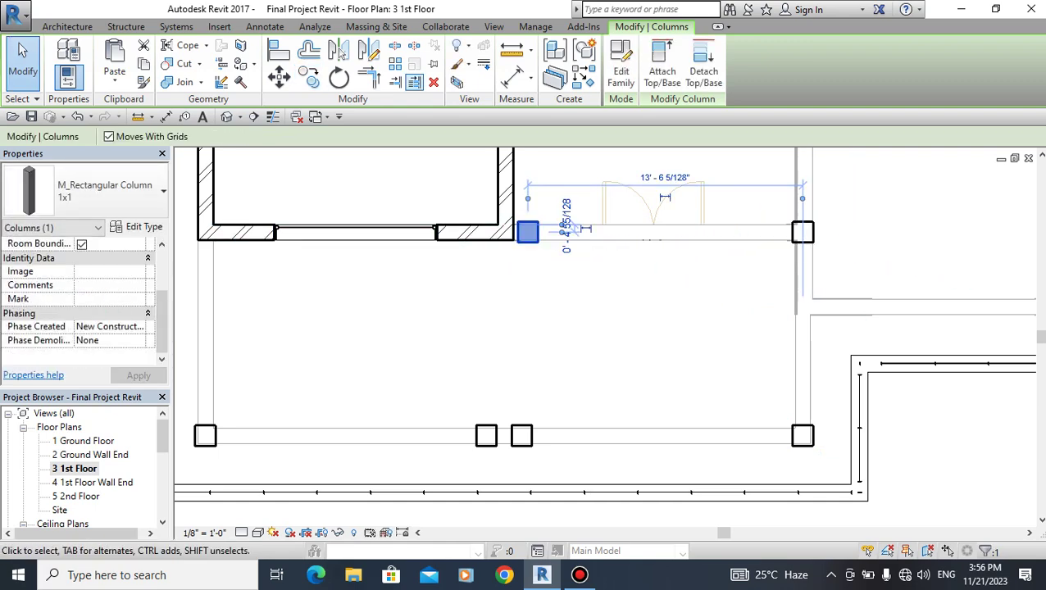
Move the new left column against the wall end, then clear the selection.
click(278, 76)
scroll(533, 234, up, 3)
scroll(541, 237, up, 2)
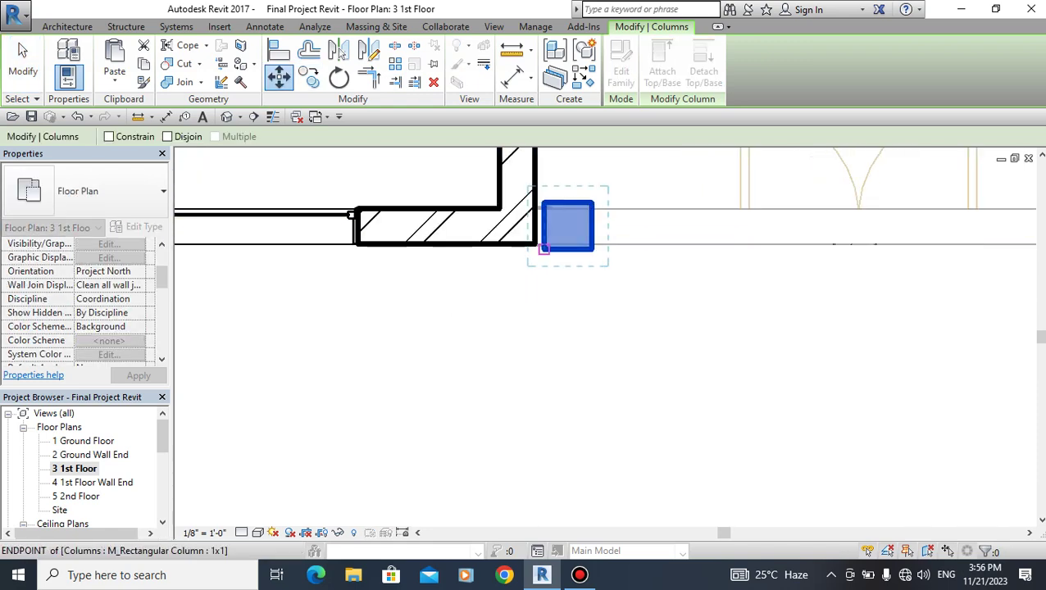
key(Escape)
scroll(574, 246, down, 2)
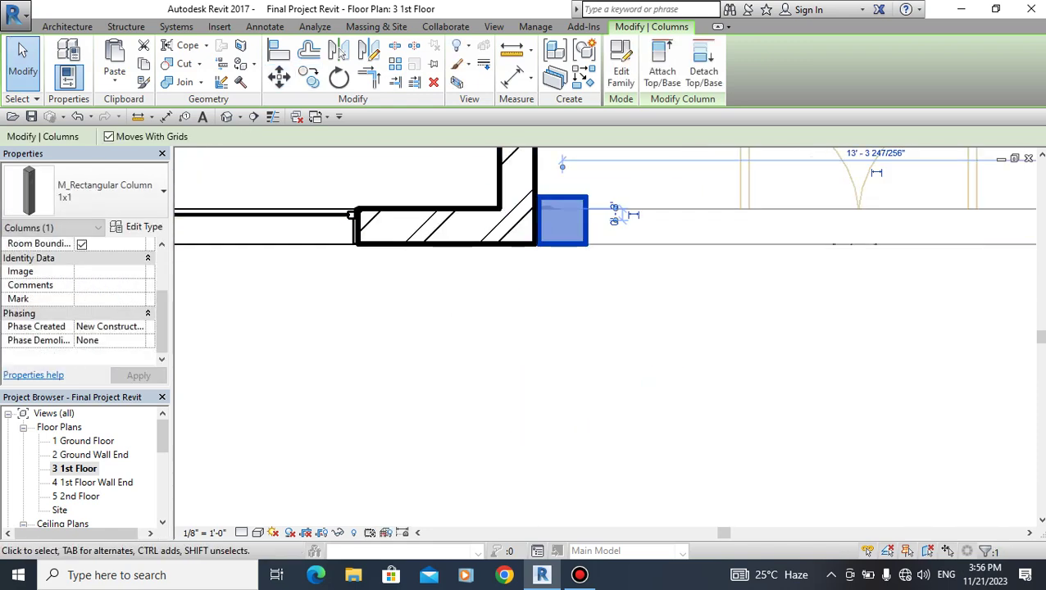
scroll(602, 244, down, 2)
scroll(602, 243, down, 2)
key(Escape)
scroll(782, 259, down, 1)
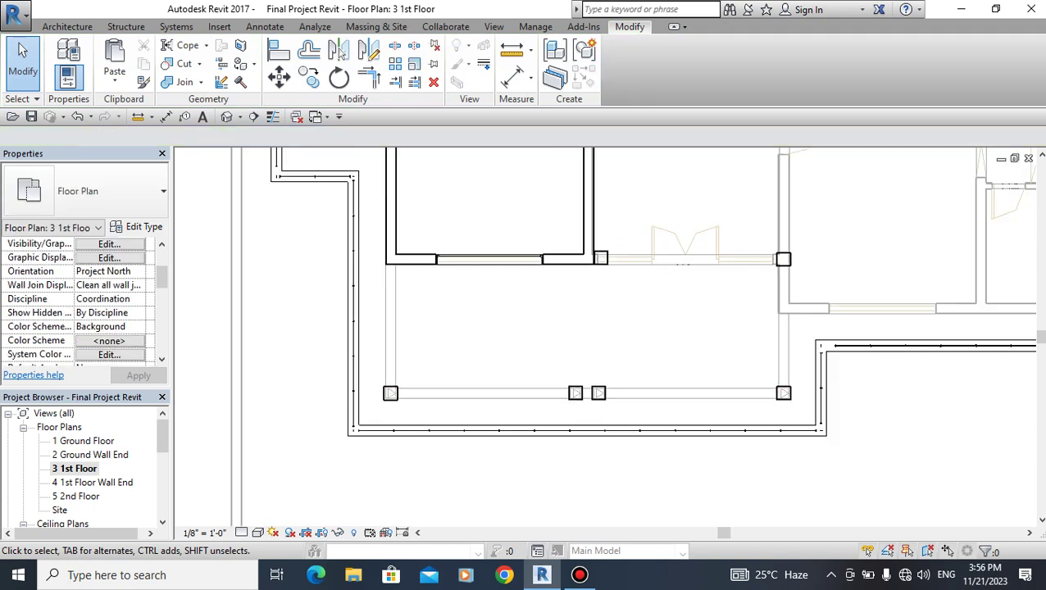
Start moving the right top column, then cancel the move and deselect it.
click(783, 259)
scroll(782, 261, up, 3)
scroll(774, 271, up, 2)
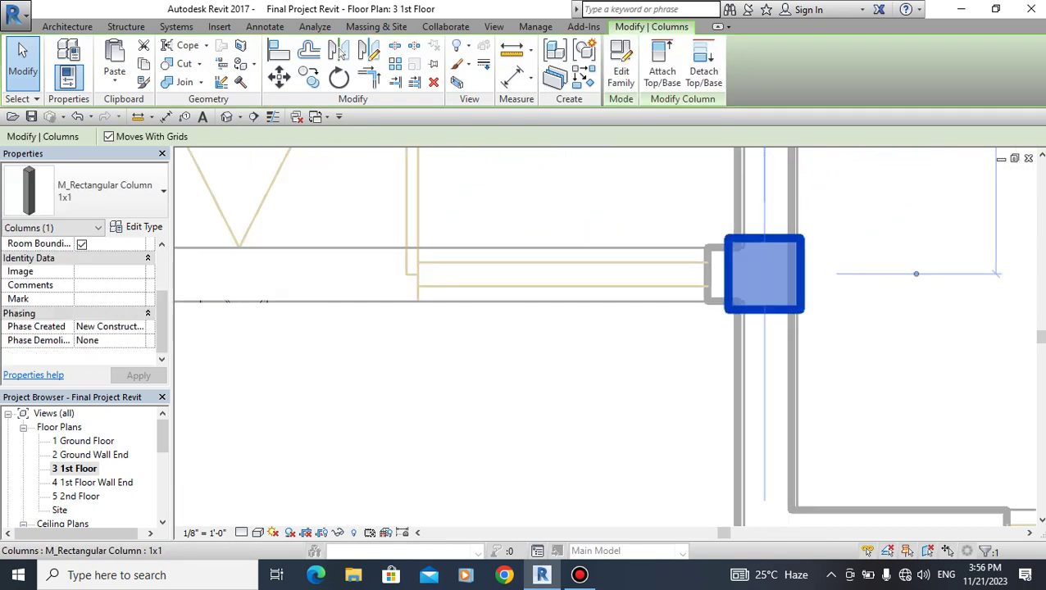
click(279, 76)
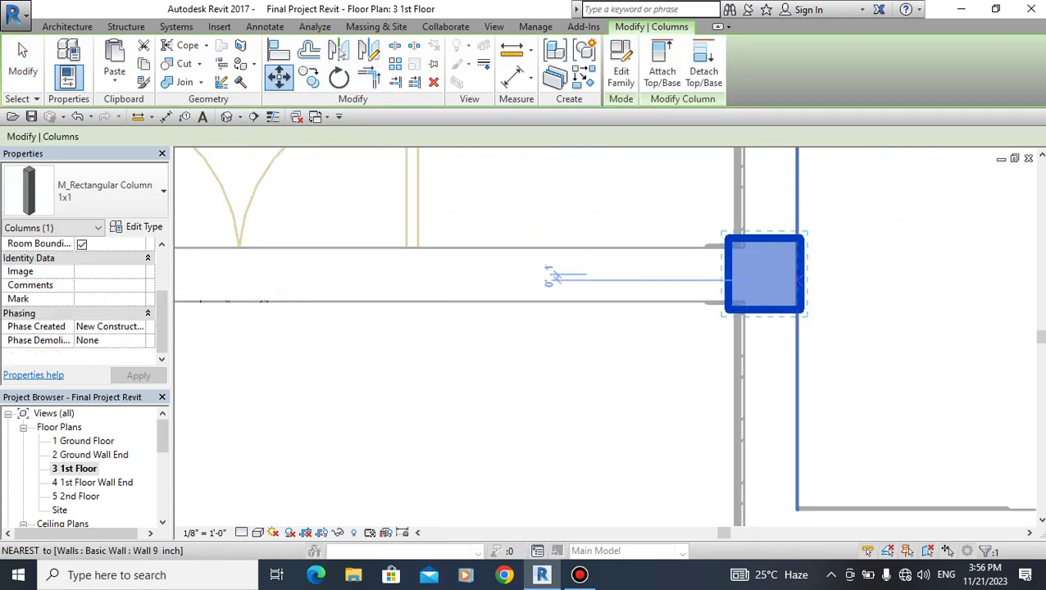
key(t)
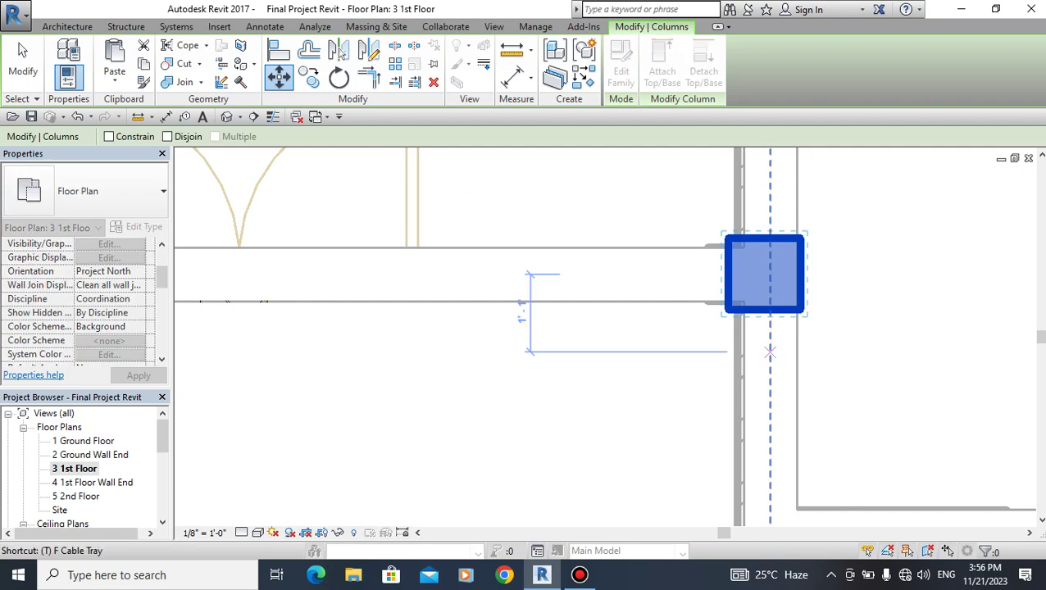
key(Escape)
key(Escape)
Turn off Thin Lines so walls and columns show their true line weights.
scroll(737, 352, down, 3)
scroll(725, 352, down, 2)
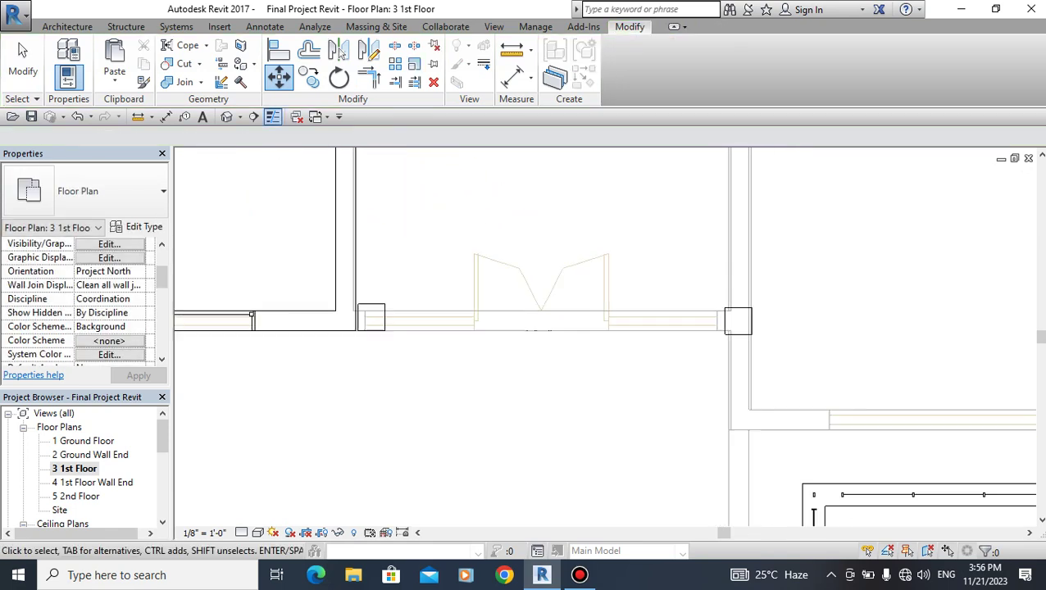
scroll(739, 328, down, 3)
scroll(594, 276, up, 1)
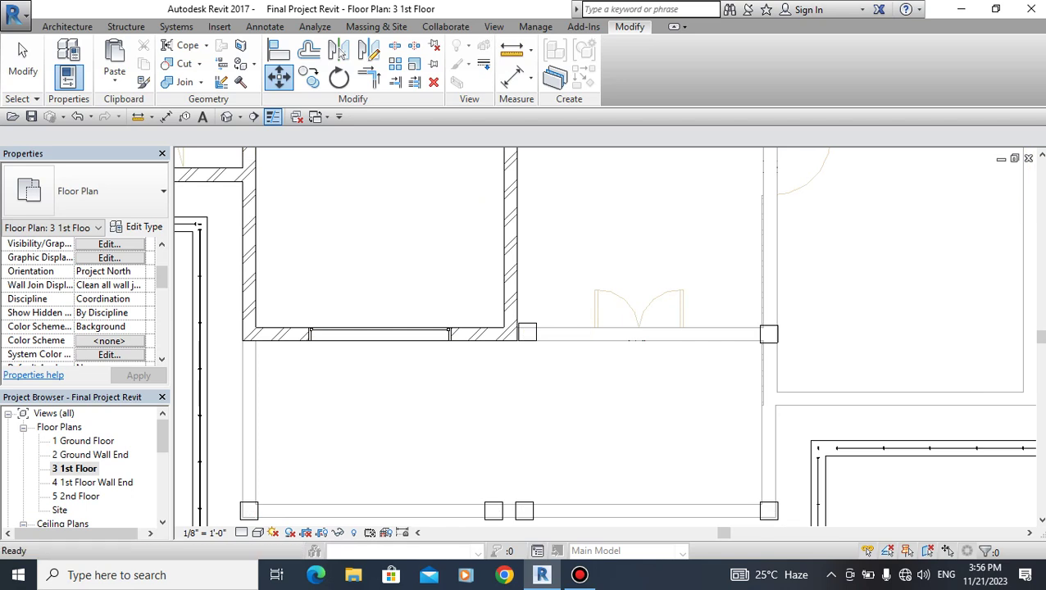
click(493, 26)
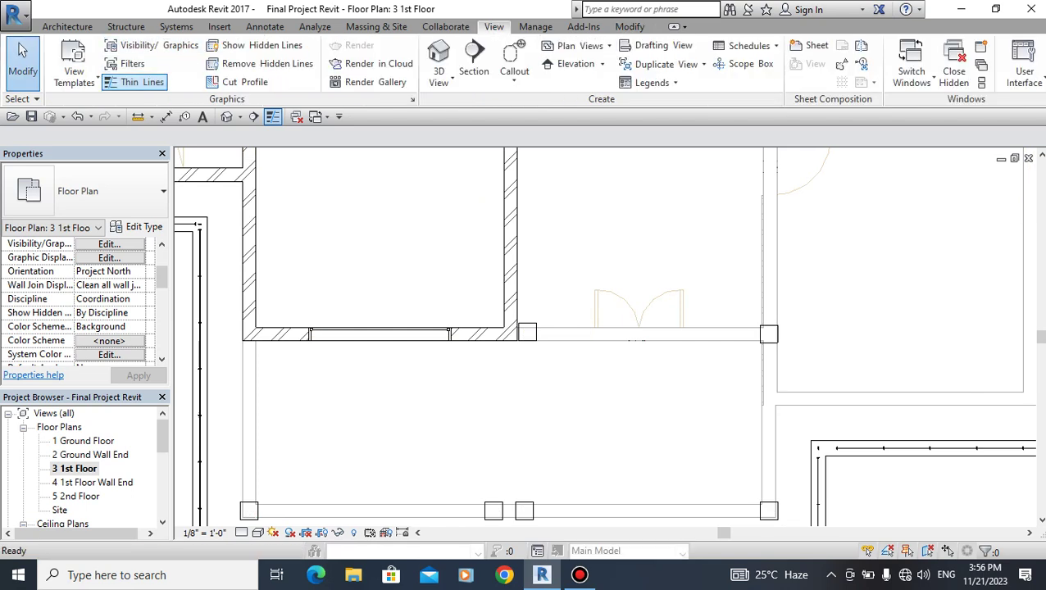
click(136, 82)
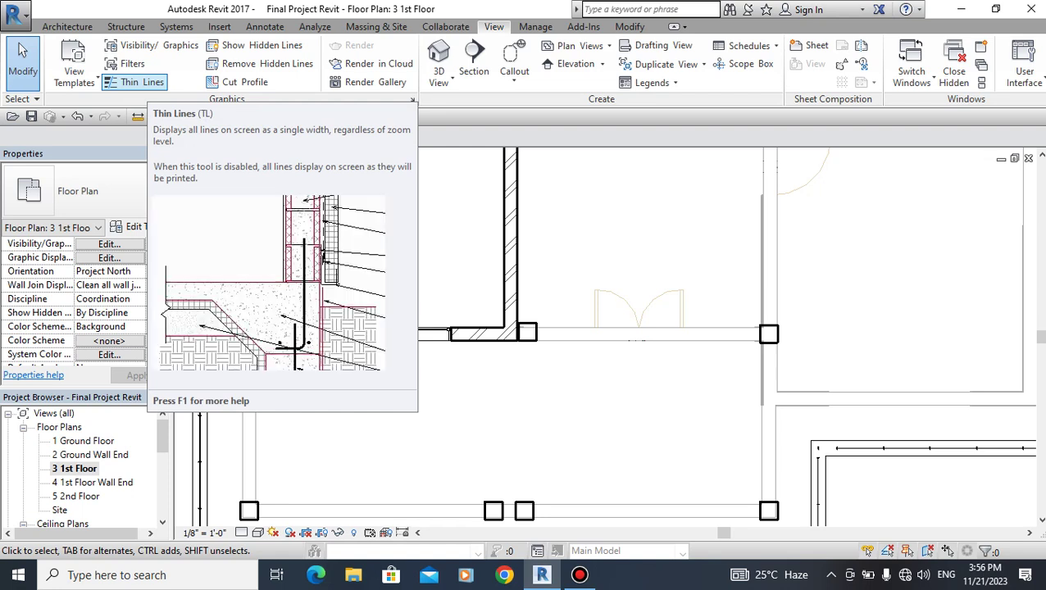
Move the top-left column with MV so its corner snaps to the wall end.
scroll(502, 343, up, 2)
scroll(501, 343, up, 3)
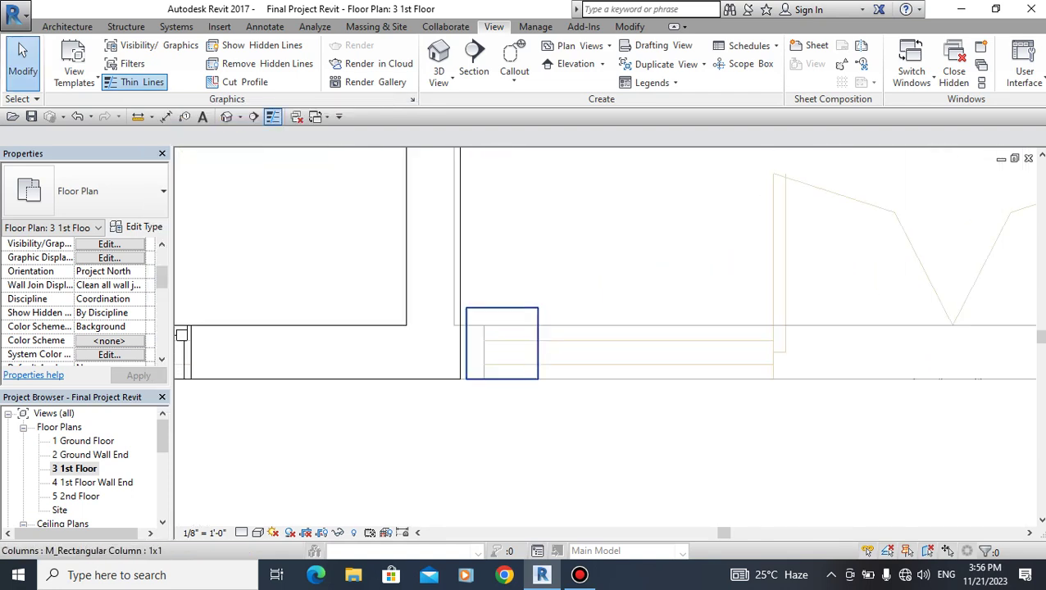
click(502, 342)
key(m)
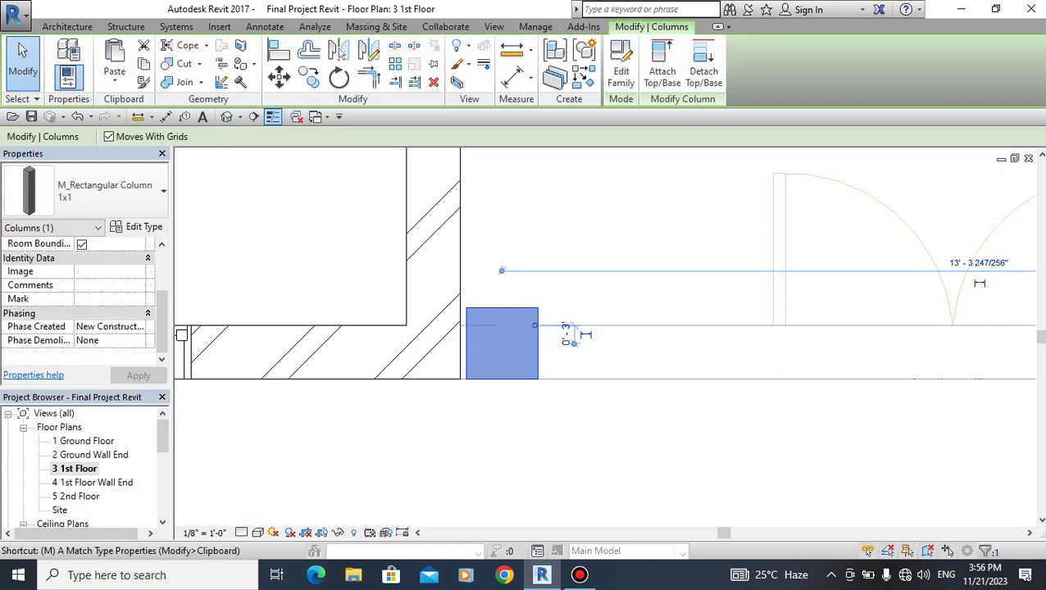
key(v)
scroll(468, 379, up, 1)
click(467, 380)
scroll(468, 380, down, 2)
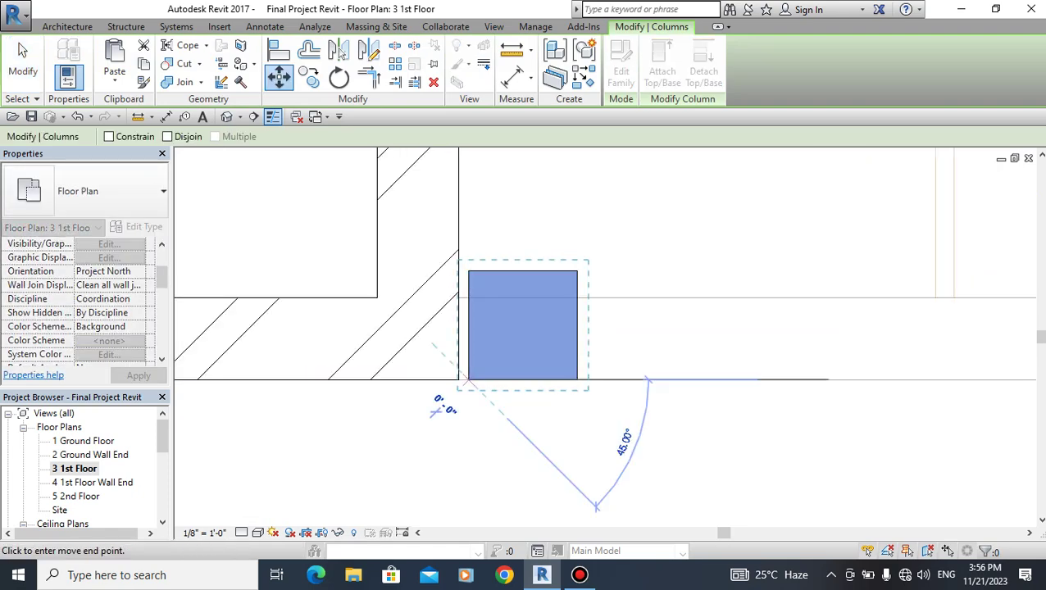
click(458, 374)
scroll(501, 347, down, 2)
scroll(501, 347, down, 1)
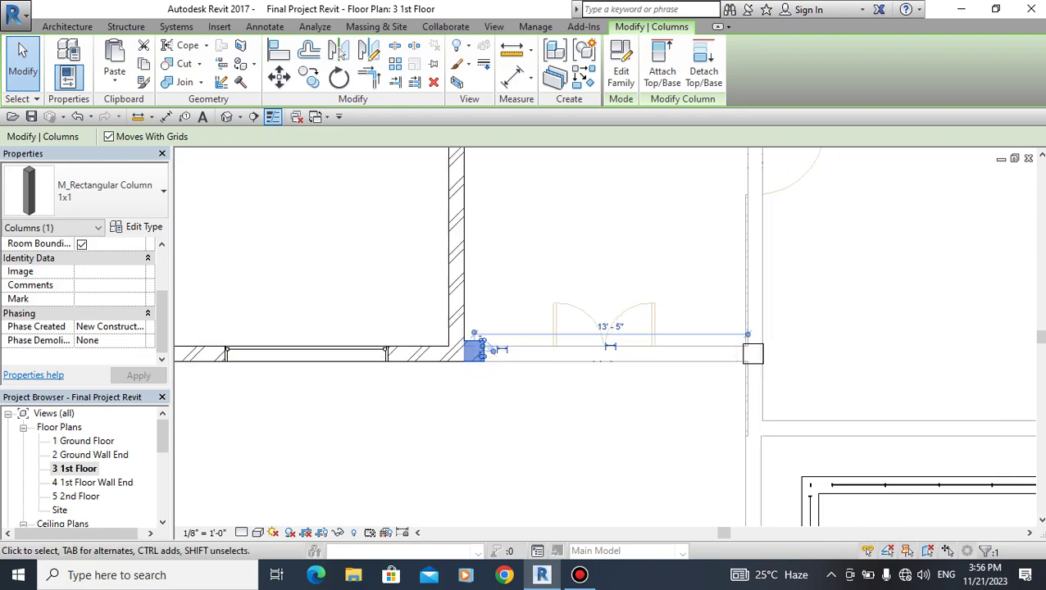
key(Escape)
Move the top-right column with MV toward the wall intersection.
scroll(766, 360, up, 2)
scroll(766, 360, up, 2)
click(694, 372)
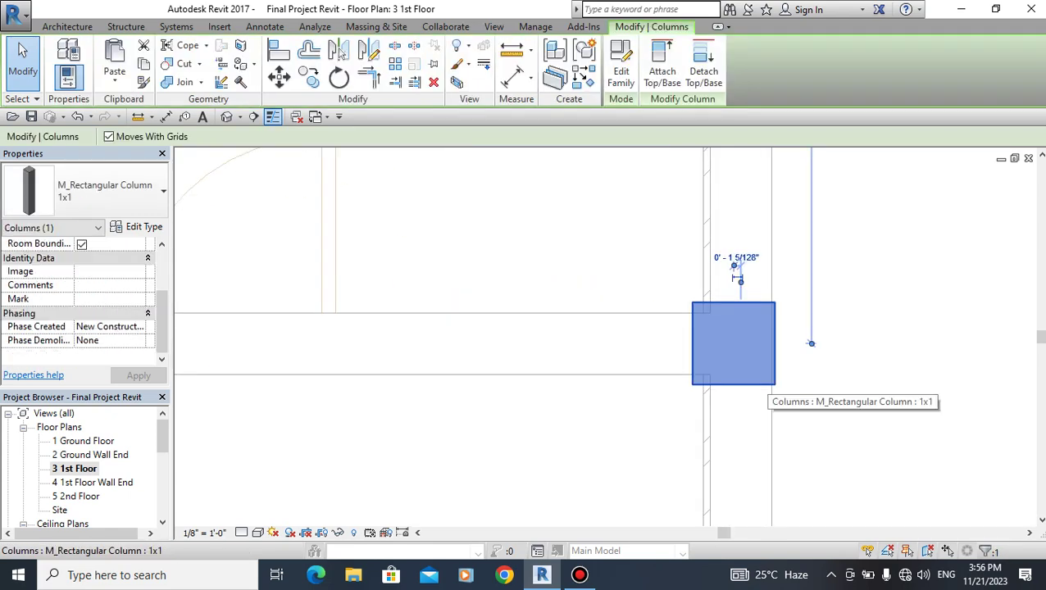
key(m)
key(v)
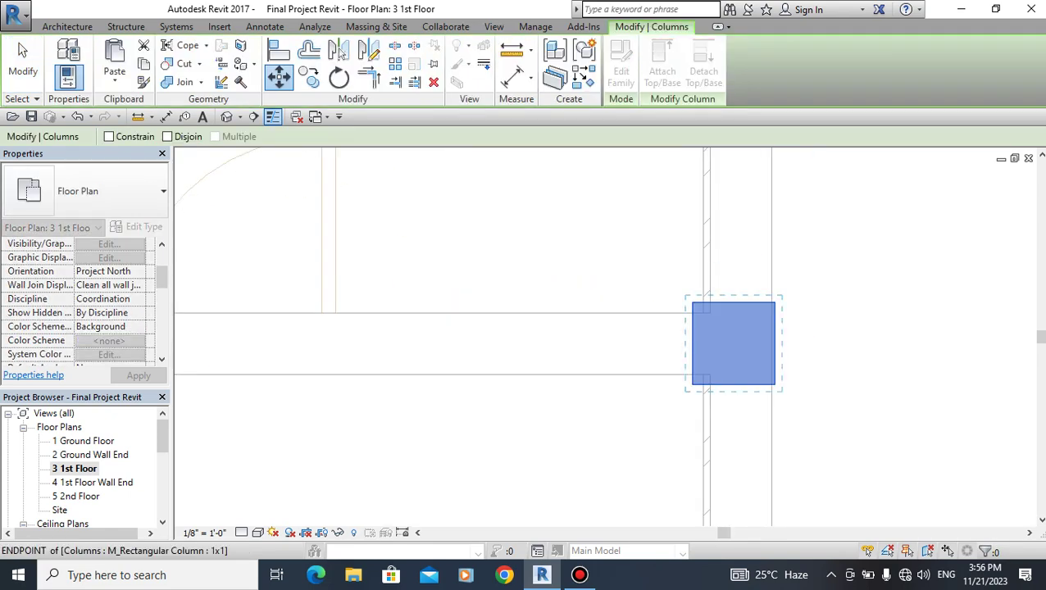
click(774, 385)
scroll(754, 394, up, 2)
scroll(773, 388, up, 2)
click(773, 388)
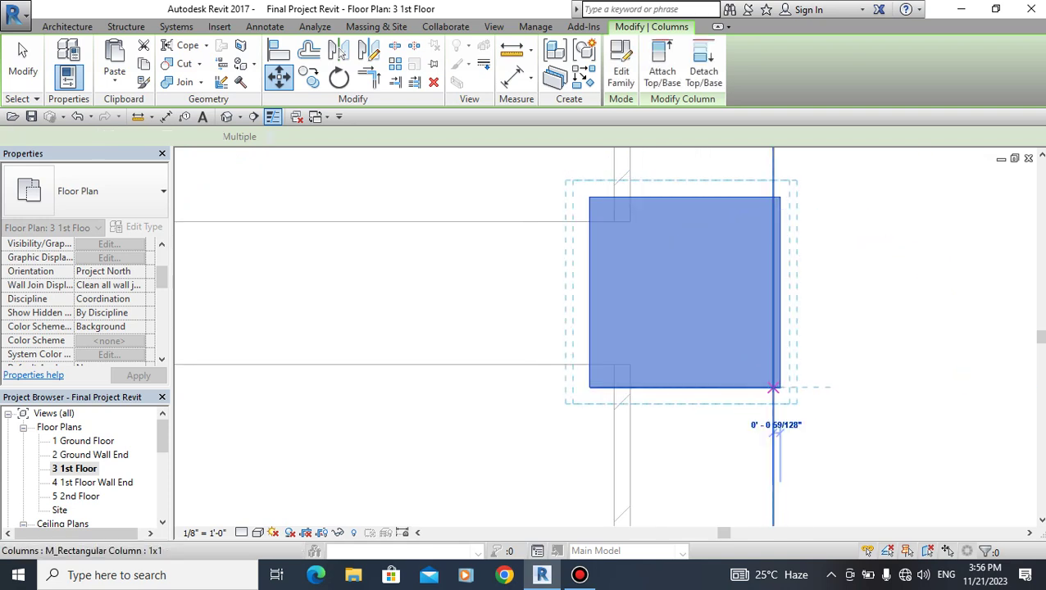
scroll(772, 386, down, 2)
scroll(773, 386, down, 1)
scroll(772, 386, down, 3)
scroll(762, 375, up, 1)
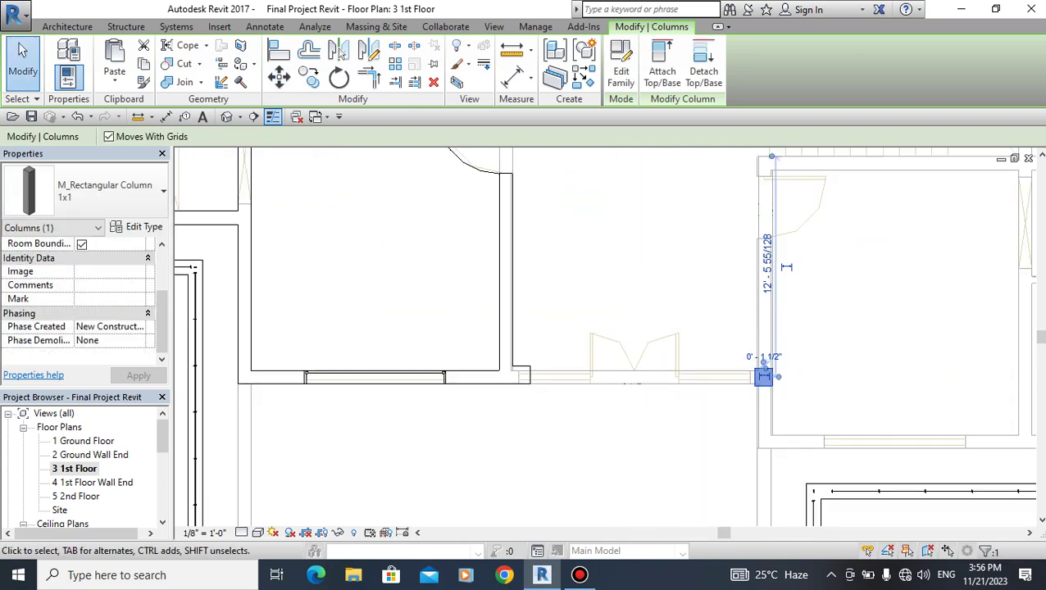
scroll(762, 375, up, 3)
scroll(762, 375, up, 2)
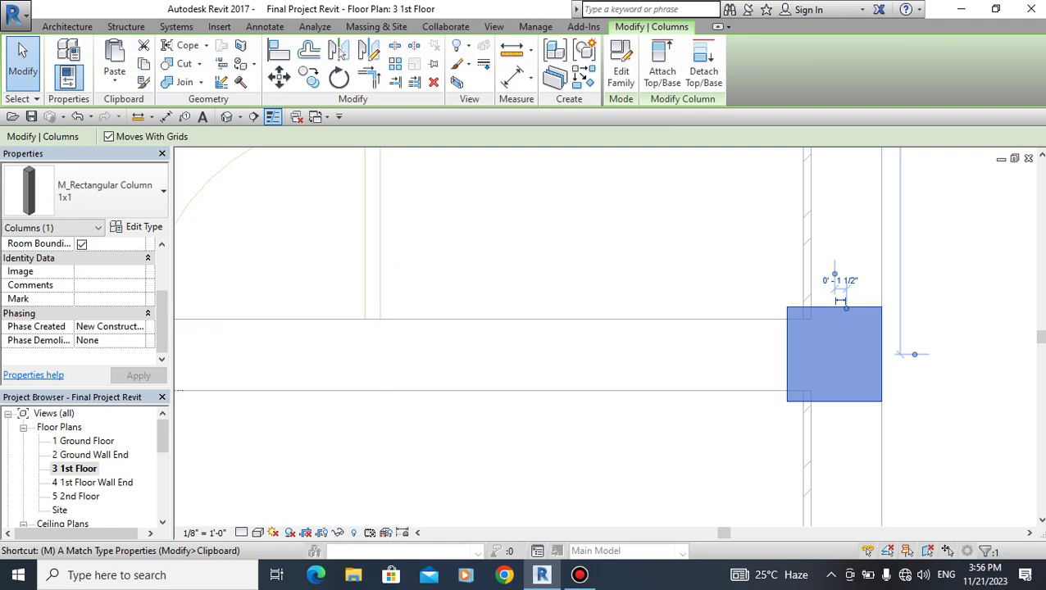
Re-move the top-right column so its corner sits exactly on the wall intersection.
click(279, 76)
click(782, 400)
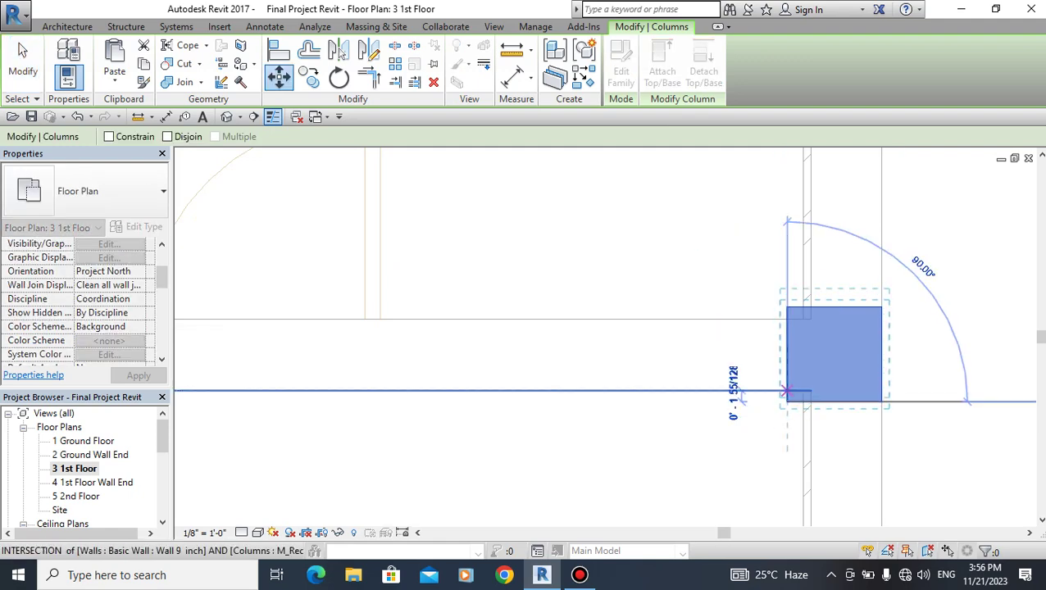
click(785, 385)
scroll(782, 381, down, 2)
scroll(783, 380, down, 2)
scroll(764, 379, down, 3)
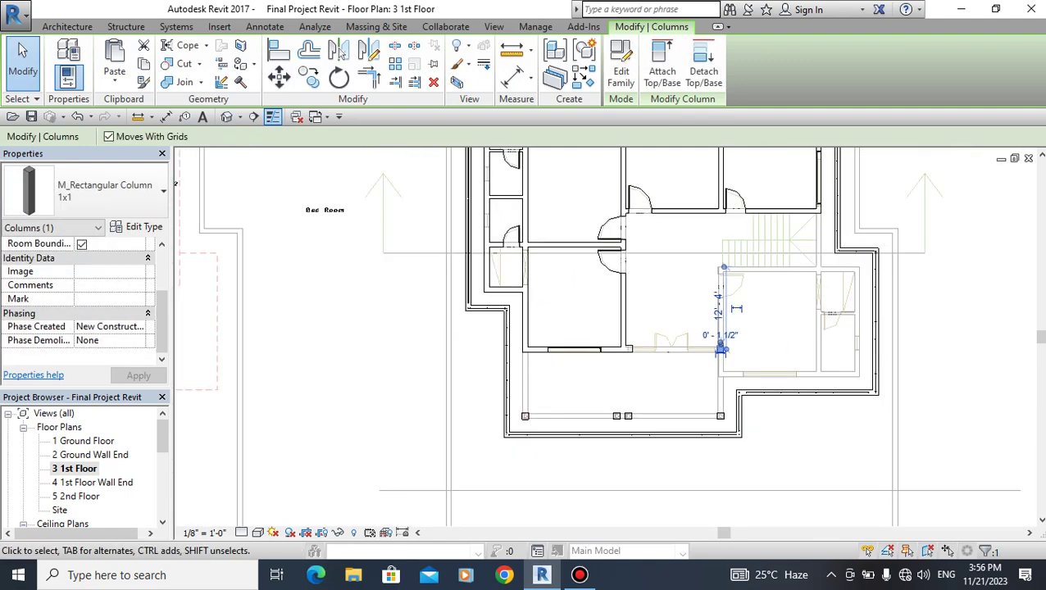
middle_drag(764, 379, 561, 387)
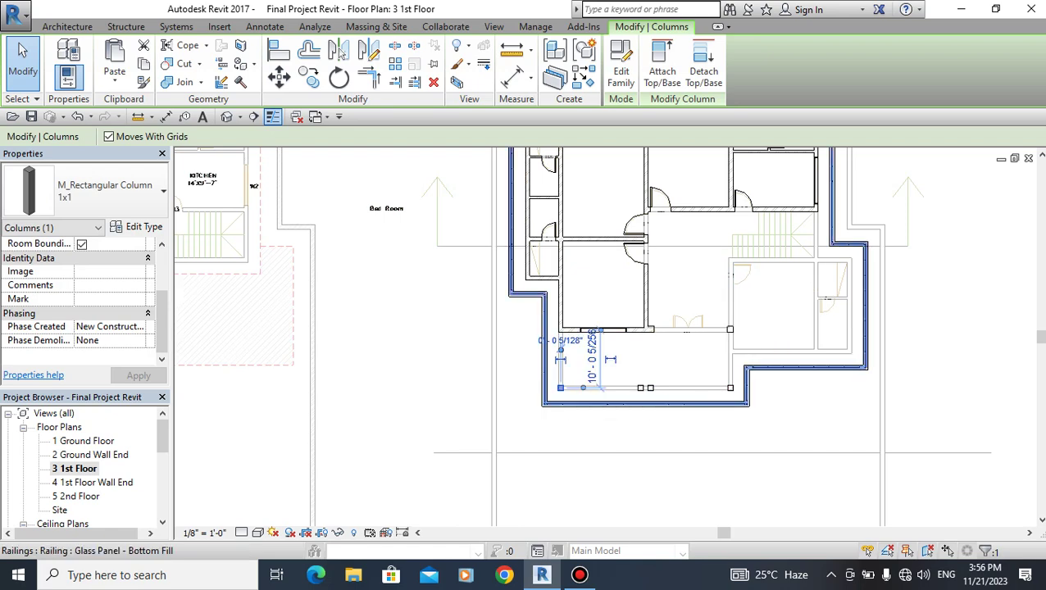
key(Escape)
scroll(558, 387, up, 2)
Delete both corner columns and the two small columns along the 1st Floor edge.
scroll(555, 386, up, 1)
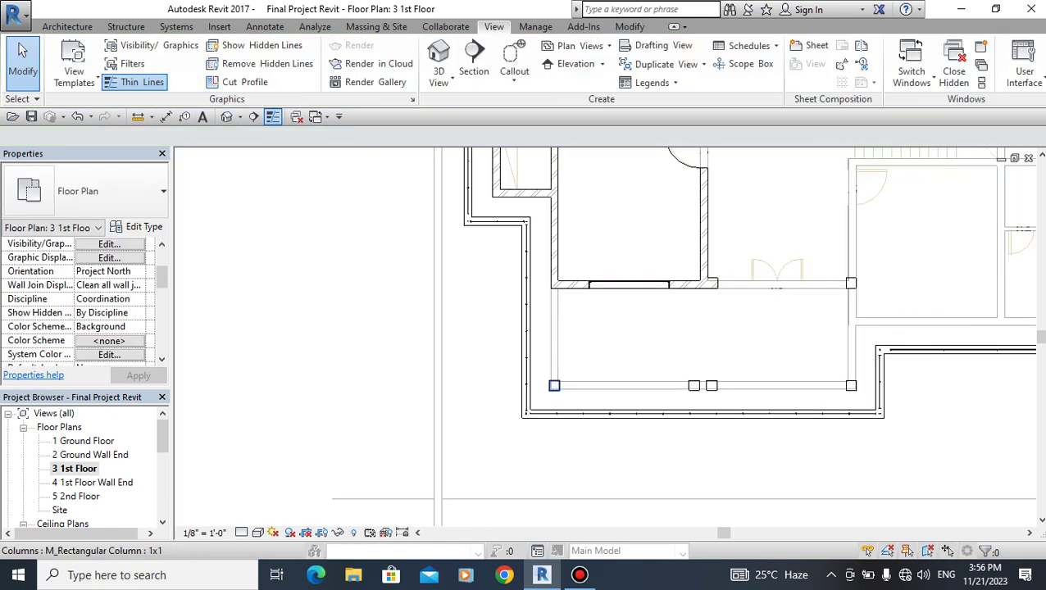
click(554, 385)
key(Delete)
drag(675, 354, 721, 395)
key(Delete)
click(850, 385)
key(Delete)
Check the building in the default 3D view, then return to the 3 1st Floor plan.
click(226, 116)
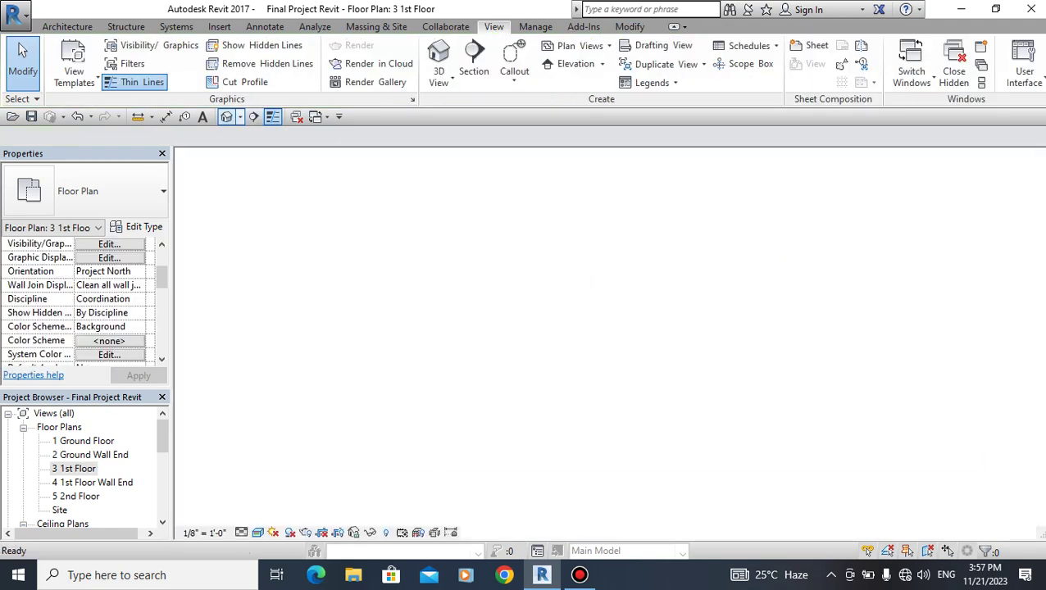
mouse_move(693, 382)
middle_down()
mouse_move(690, 401)
mouse_move(737, 396)
middle_up()
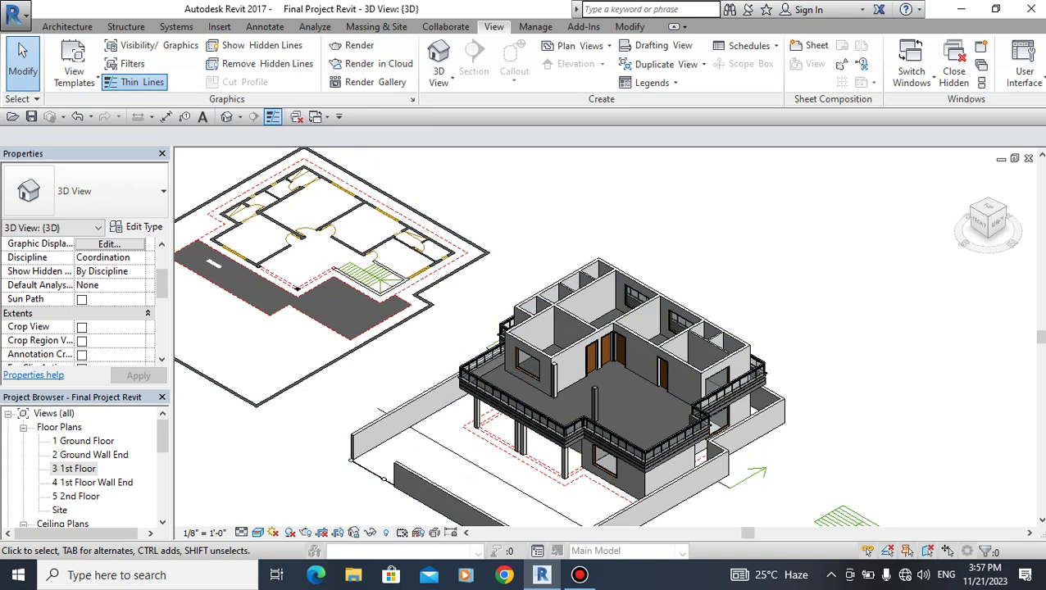
middle_drag(574, 369, 588, 342)
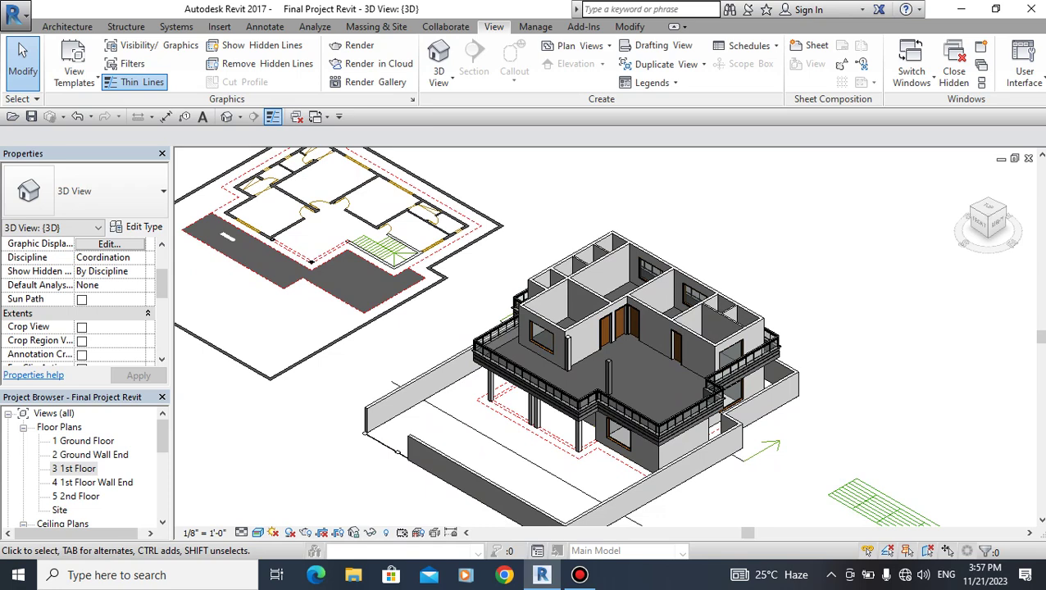
double_click(73, 468)
scroll(606, 336, down, 2)
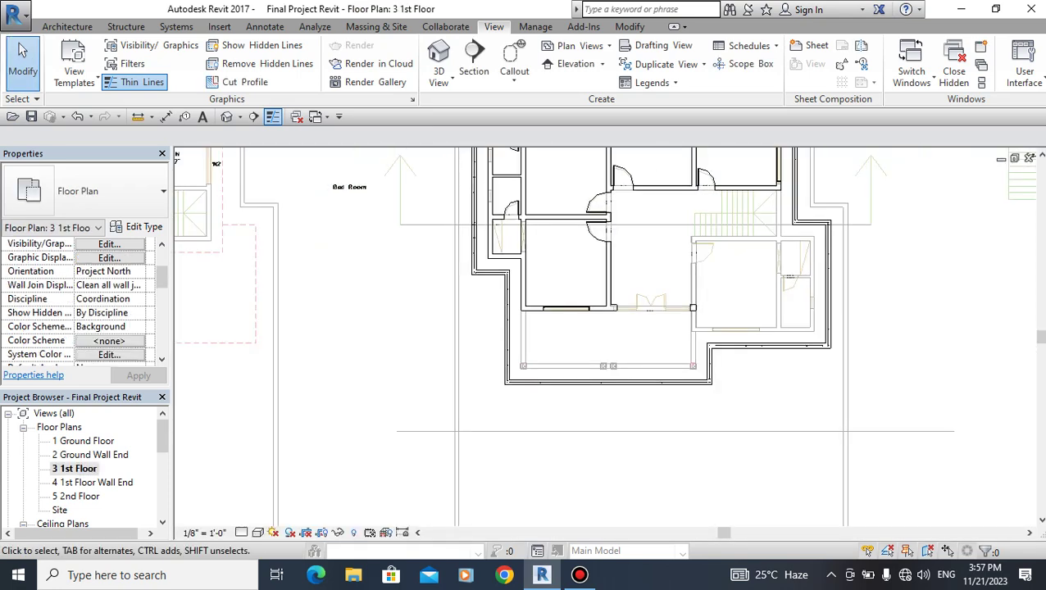
scroll(606, 336, down, 3)
middle_drag(620, 310, 661, 328)
scroll(660, 328, up, 1)
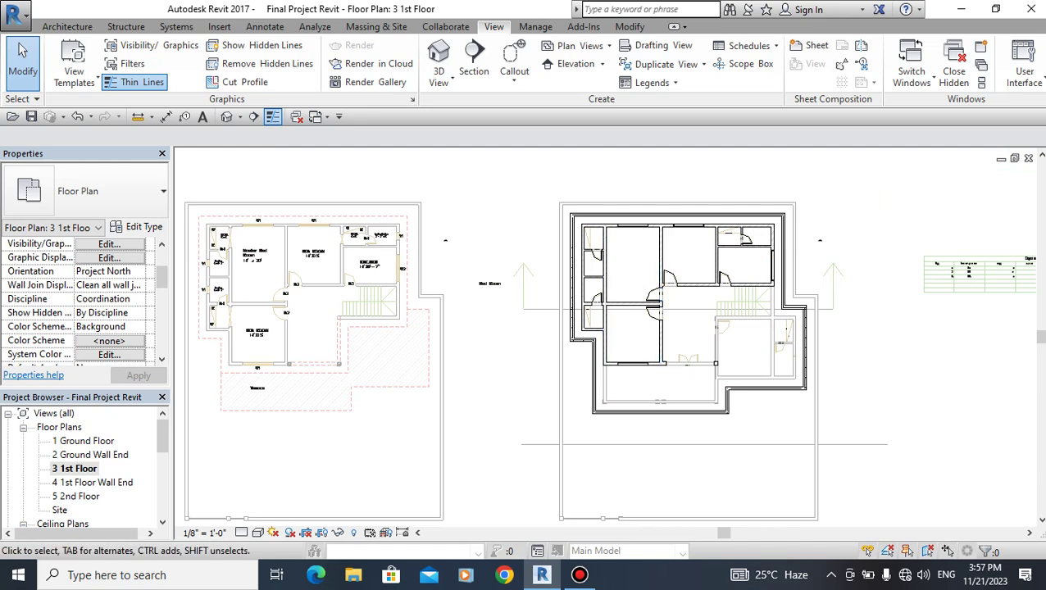
middle_drag(660, 328, 731, 350)
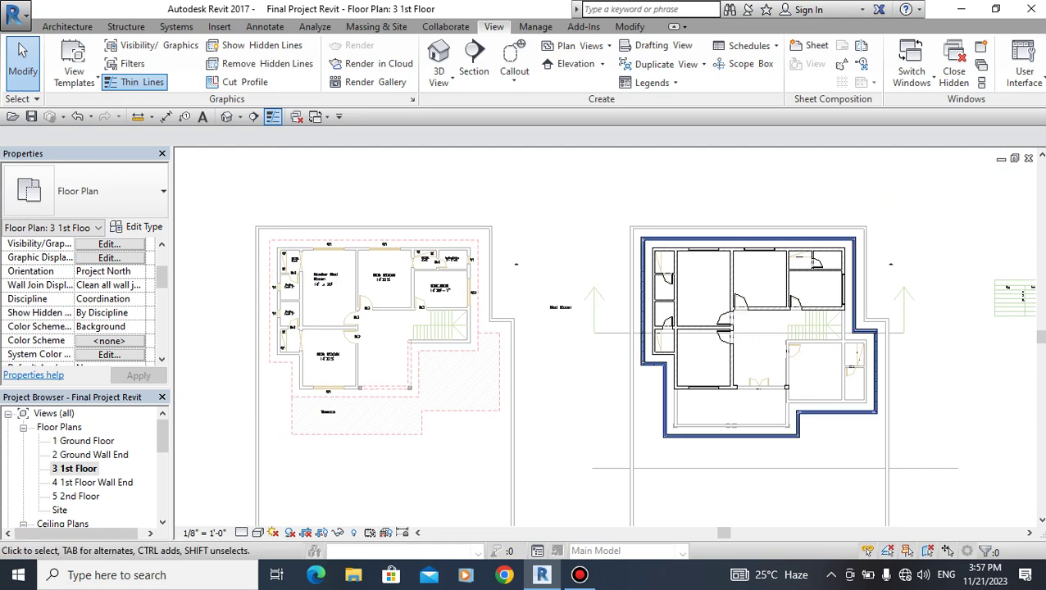
scroll(850, 357, up, 1)
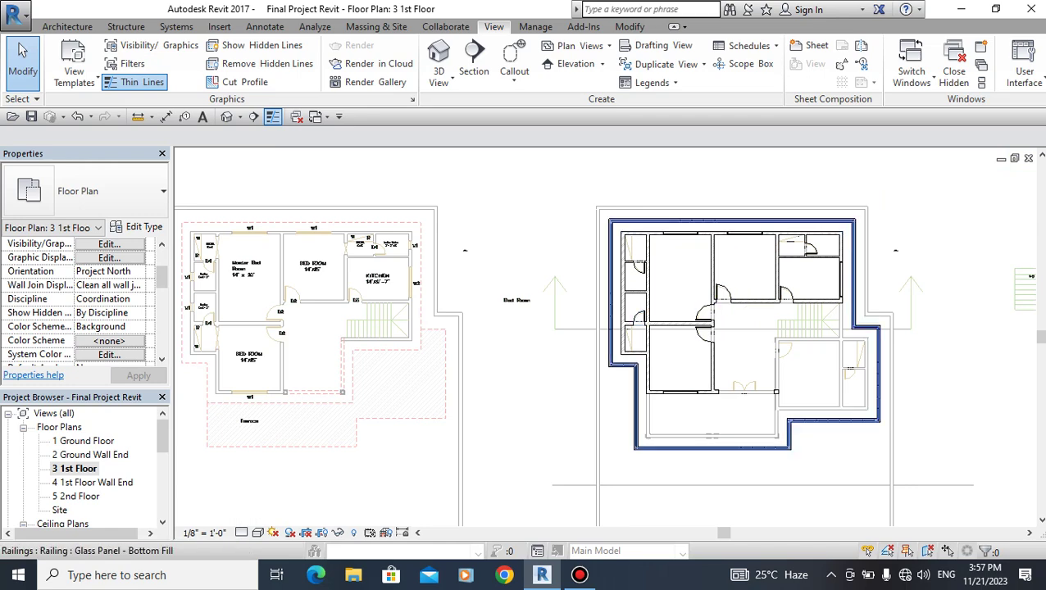
middle_drag(738, 345, 713, 317)
scroll(754, 360, up, 1)
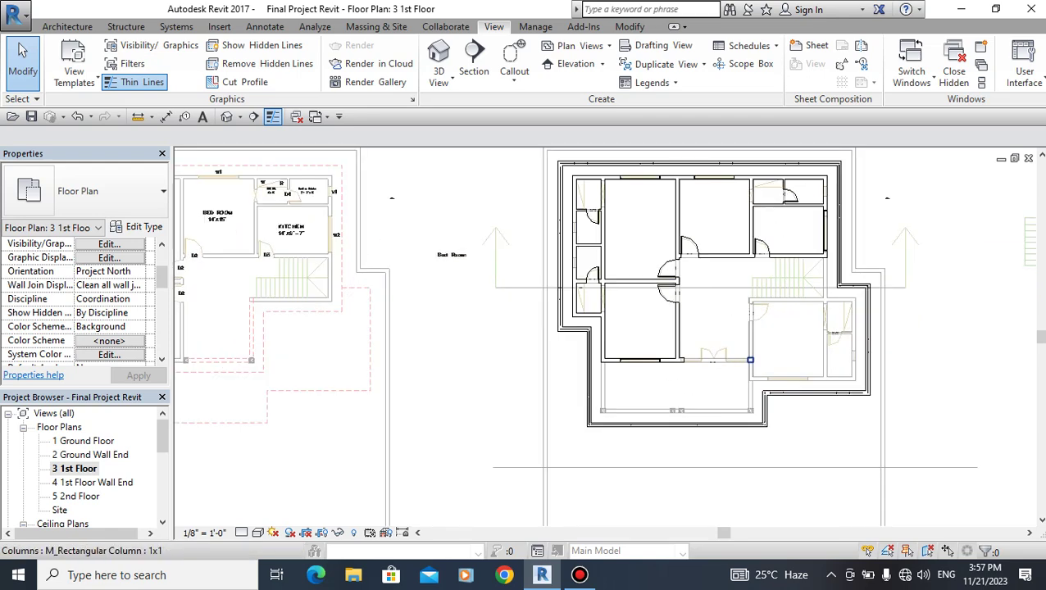
scroll(754, 361, up, 1)
scroll(750, 328, down, 1)
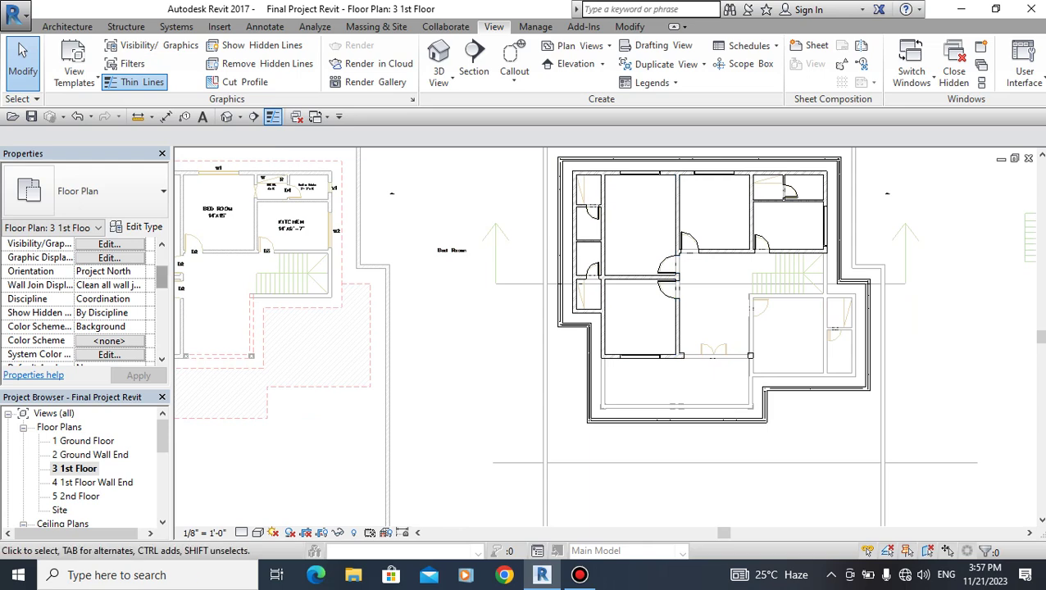
scroll(82, 299, down, 2)
Set the 3 1st Floor view's Underlay Base Level to None and apply it.
scroll(82, 299, down, 1)
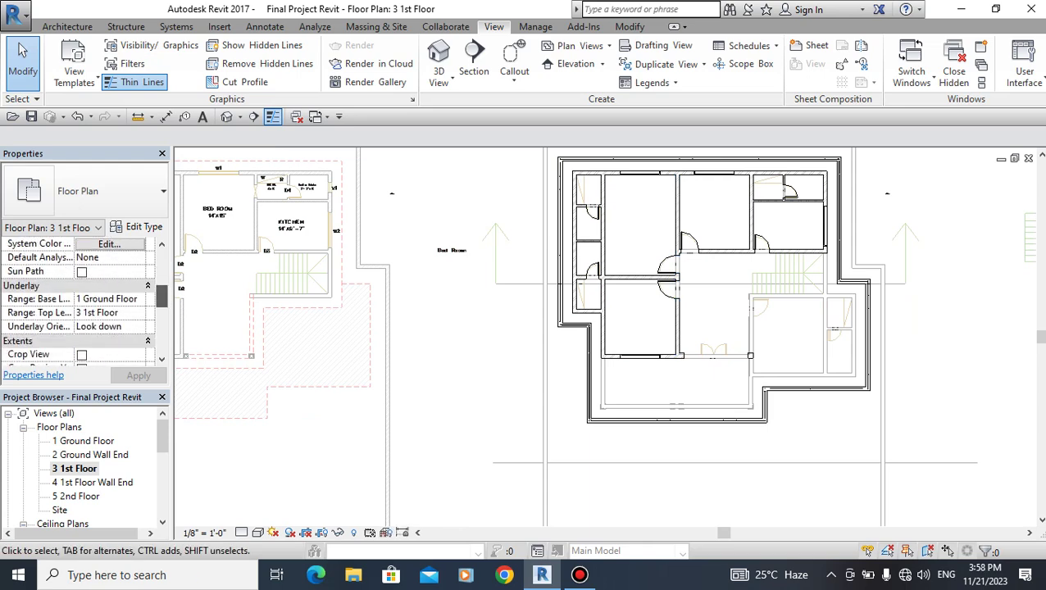
scroll(82, 299, down, 1)
click(107, 285)
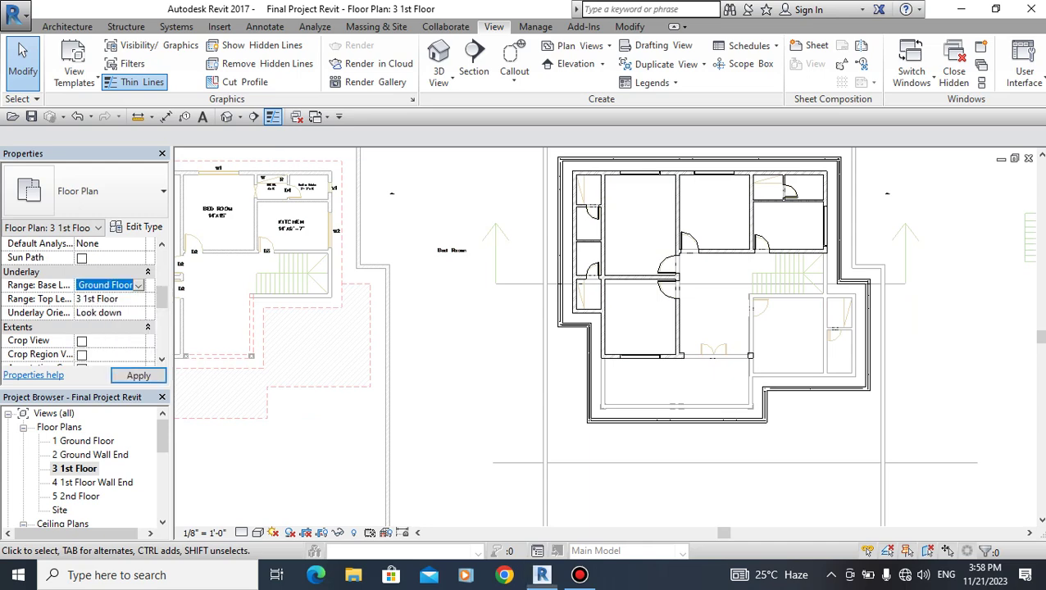
click(137, 284)
click(107, 310)
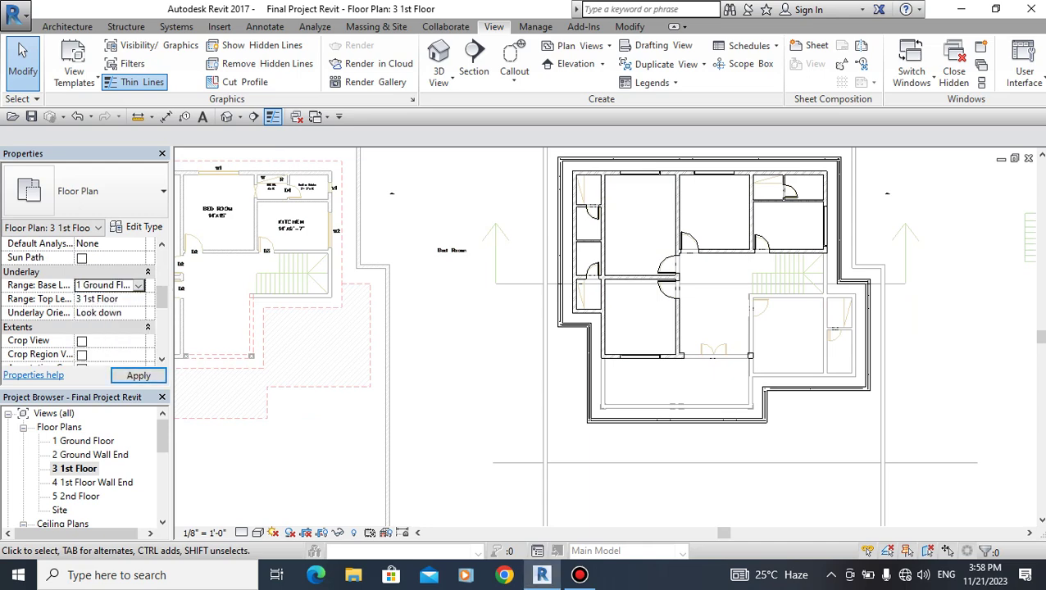
click(138, 284)
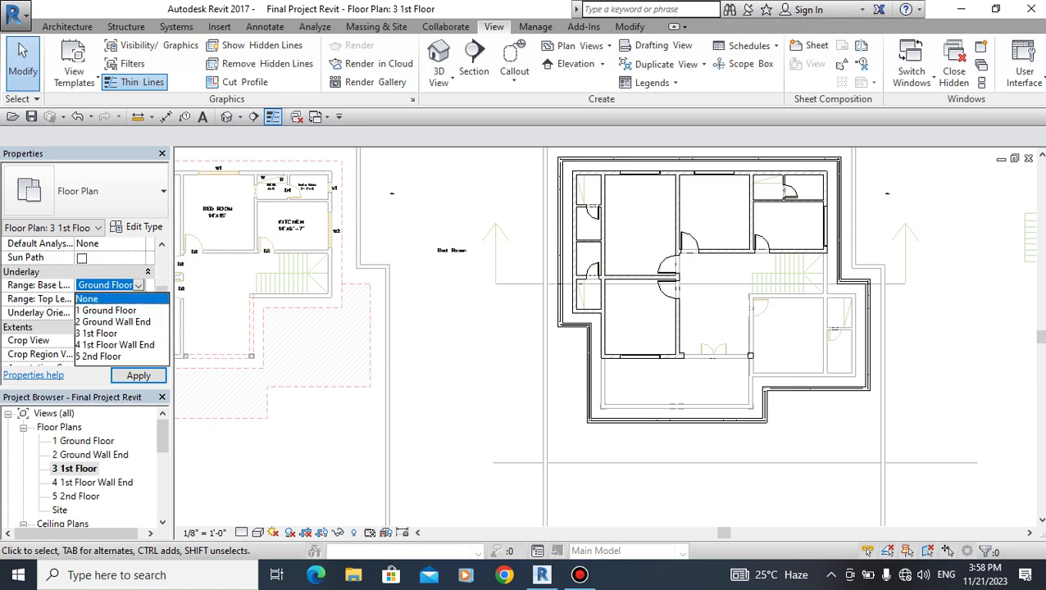
click(106, 297)
click(139, 375)
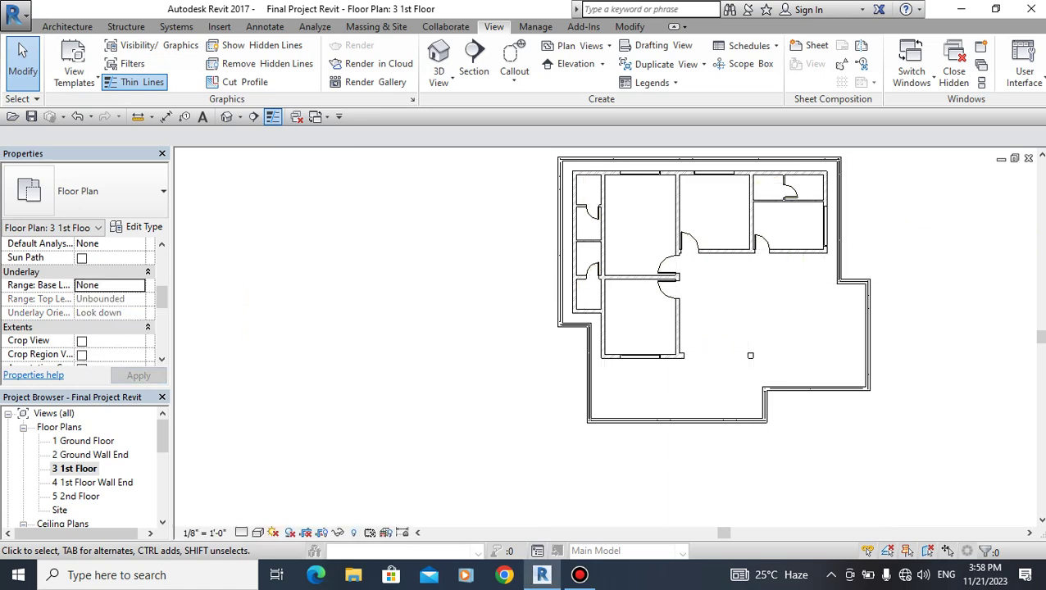
scroll(713, 311, down, 1)
scroll(713, 311, up, 2)
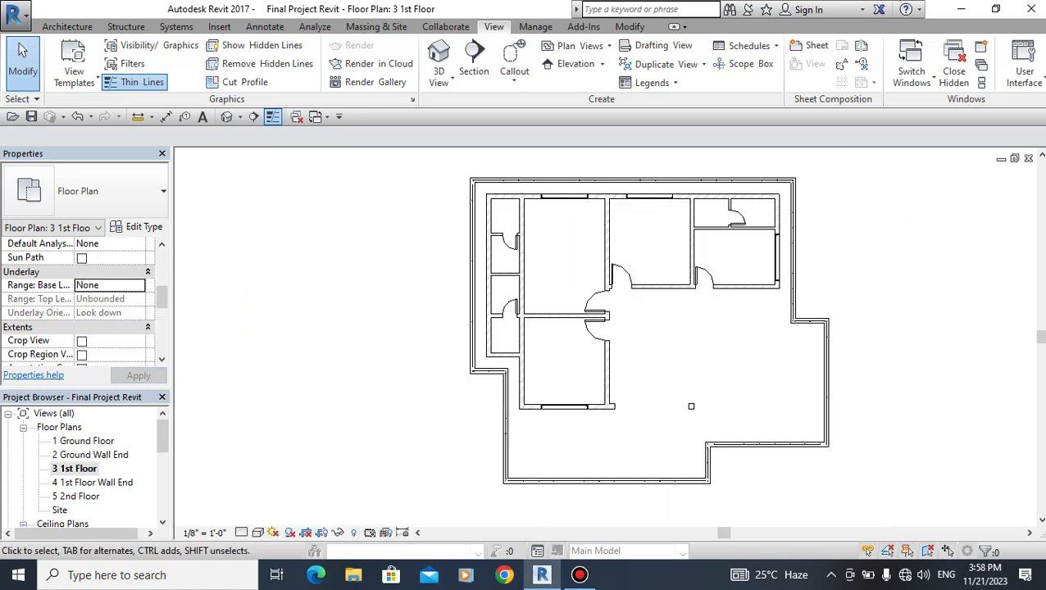
middle_drag(713, 328, 698, 321)
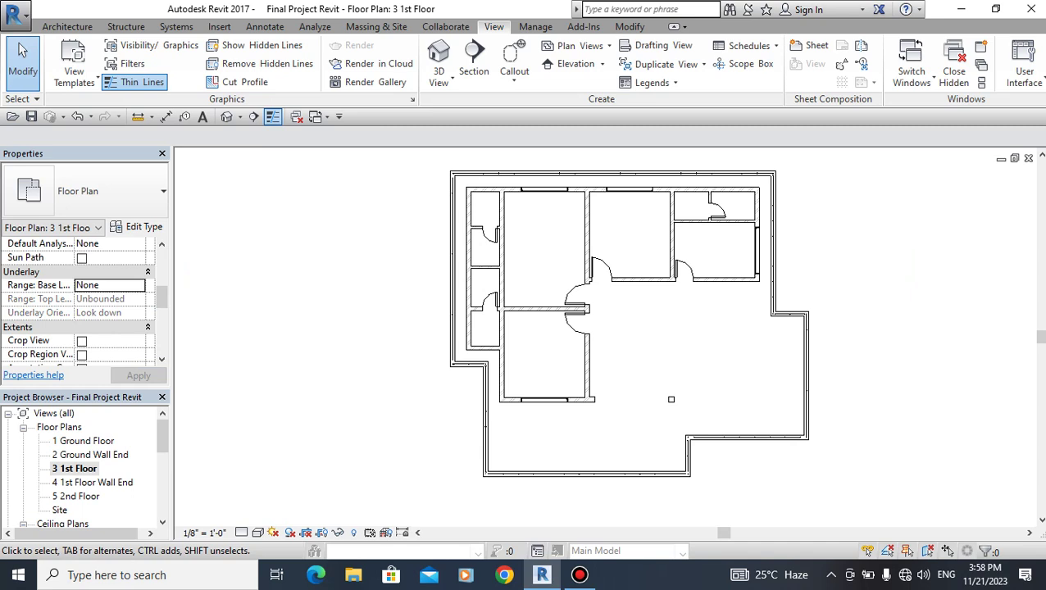
scroll(596, 393, up, 2)
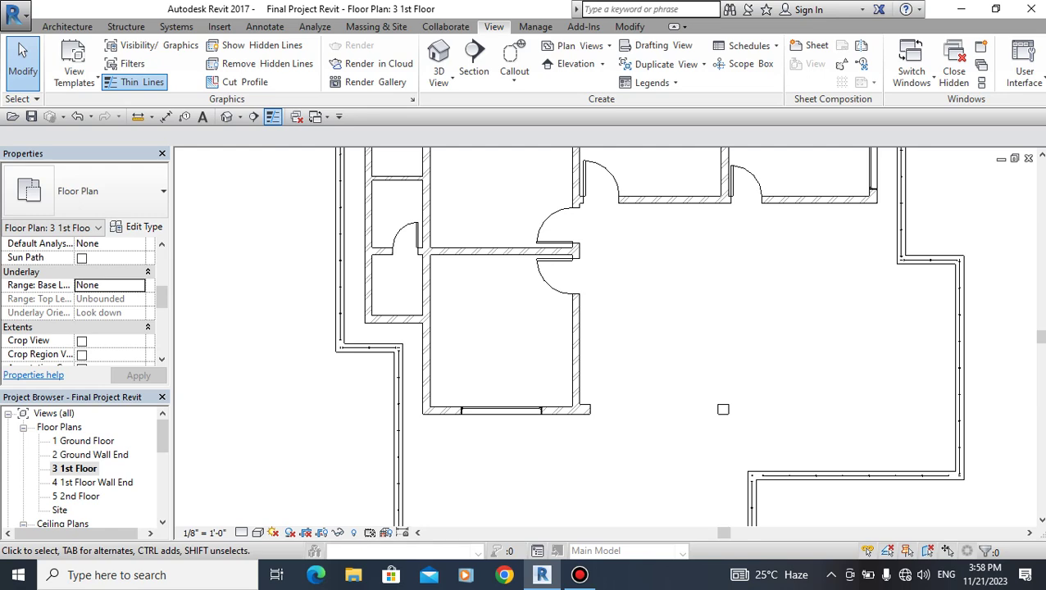
scroll(588, 410, down, 2)
Start a new floor sketch placed on the 5 2nd Floor level.
click(67, 26)
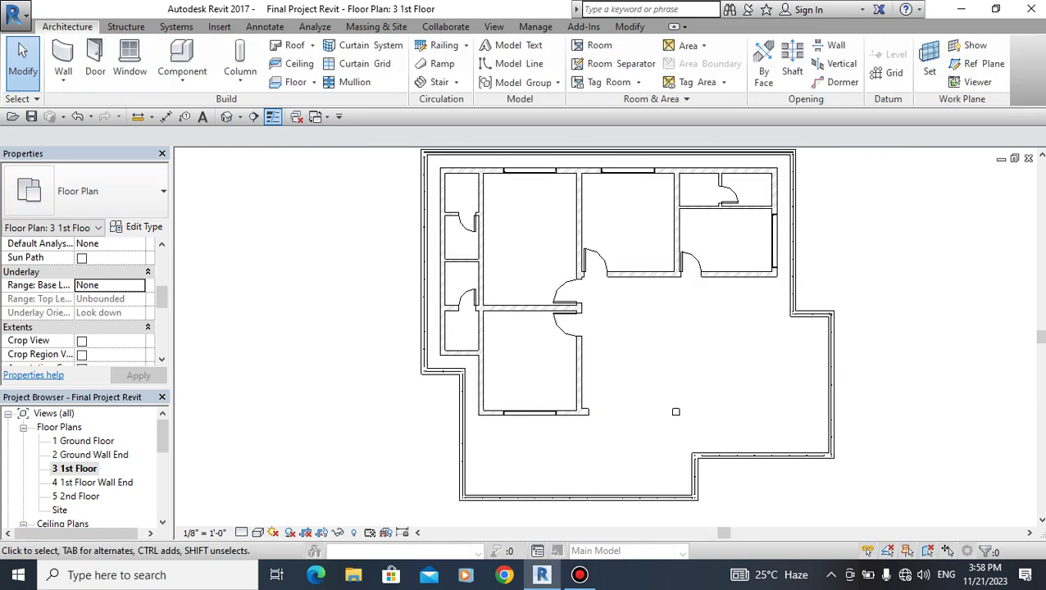
click(295, 82)
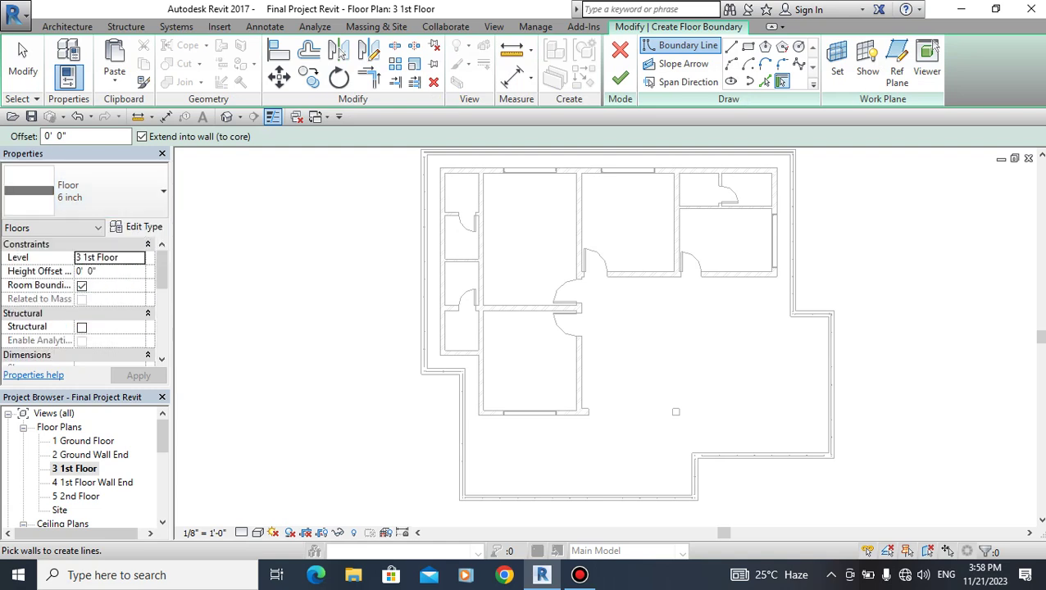
click(110, 257)
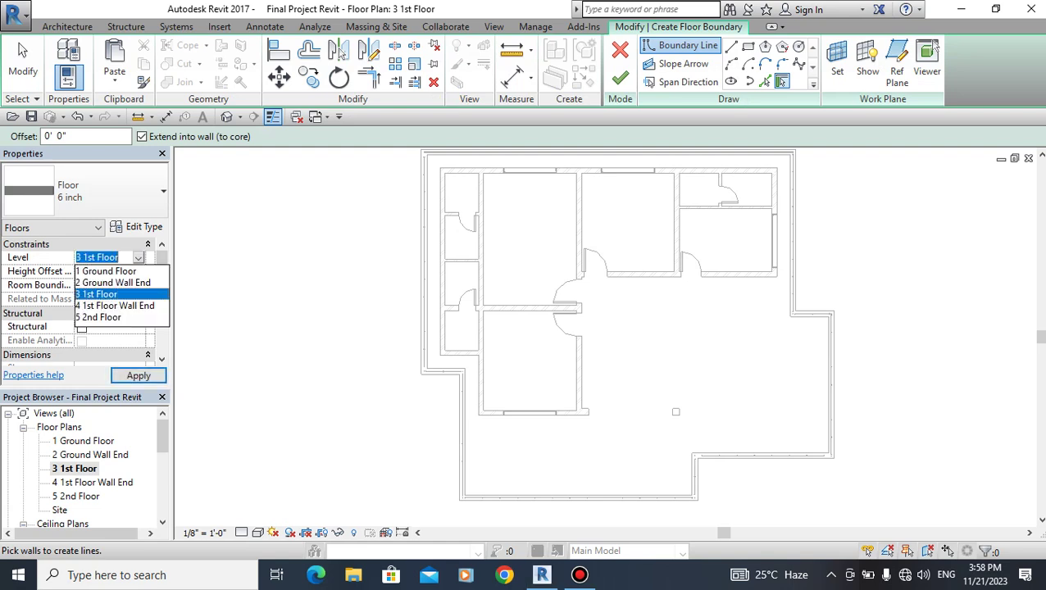
click(99, 317)
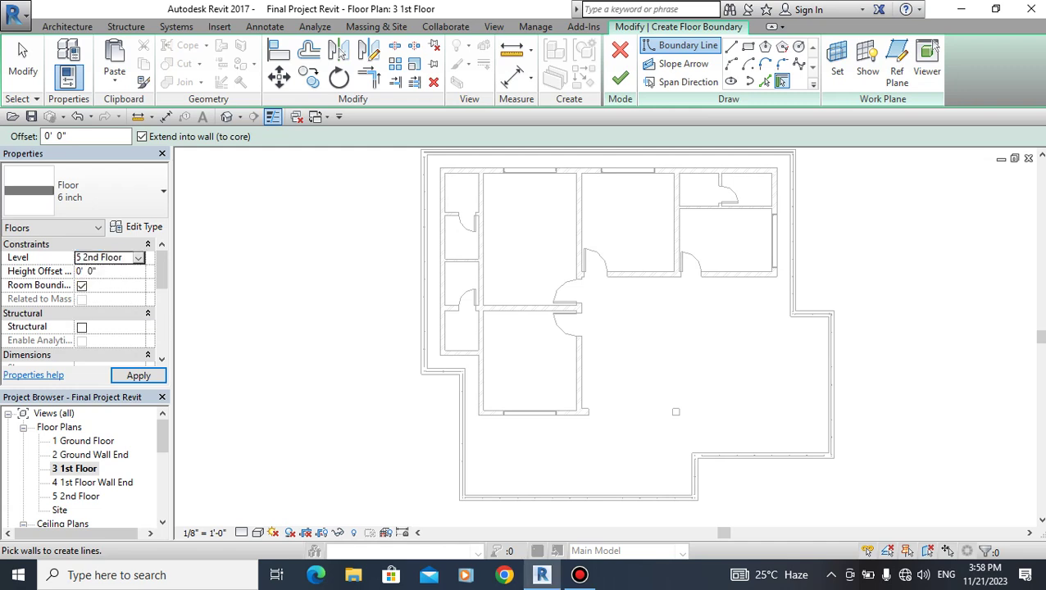
middle_drag(622, 328, 609, 348)
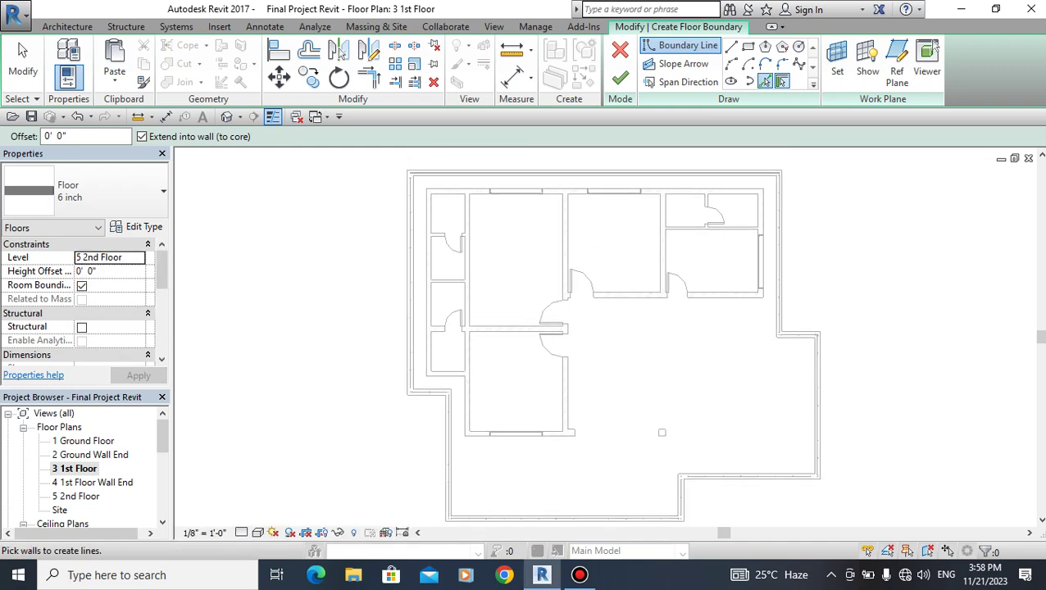
Pick the top, left and right walls as floor boundaries with a 2' offset.
click(763, 81)
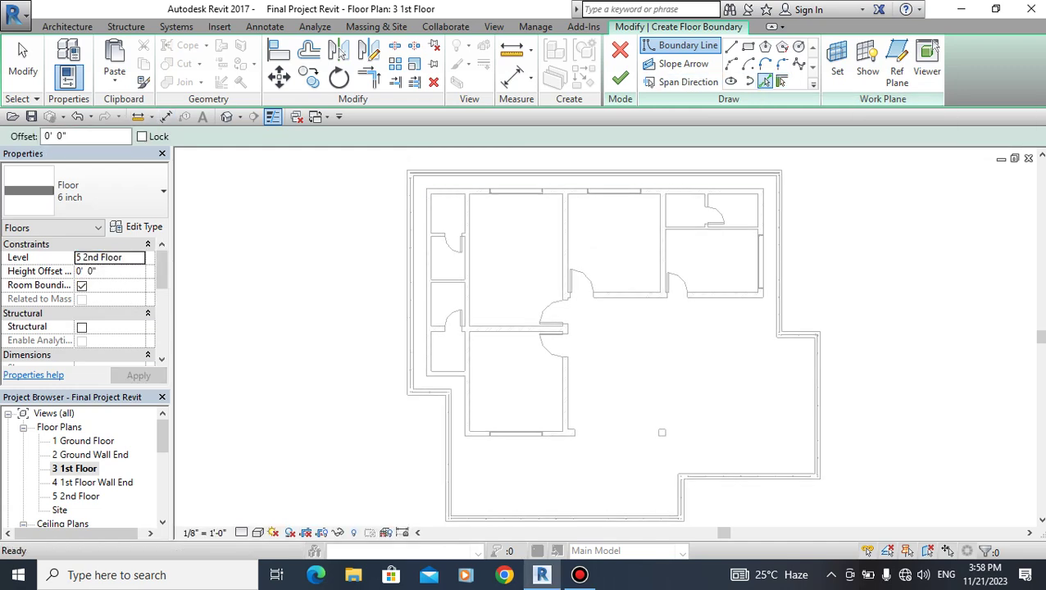
click(82, 136)
text(2)
key(Return)
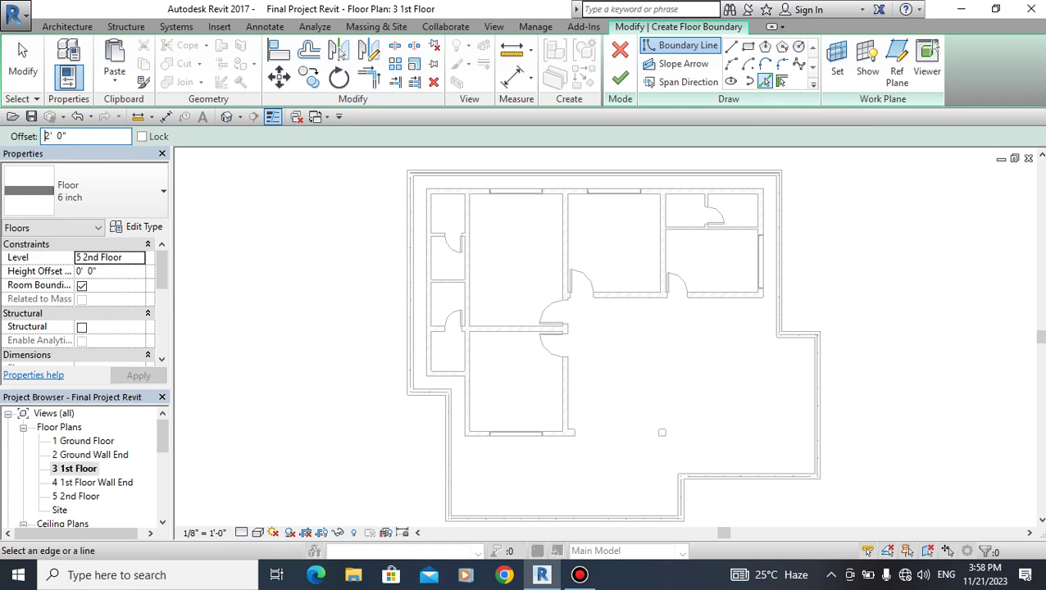
scroll(440, 186, up, 2)
scroll(441, 187, up, 1)
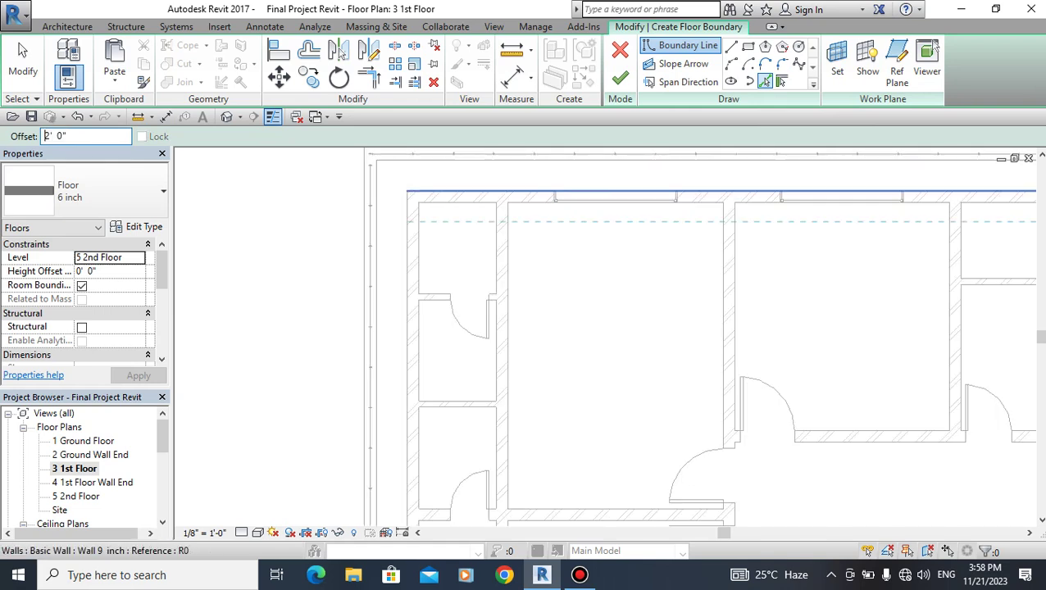
click(441, 190)
click(406, 328)
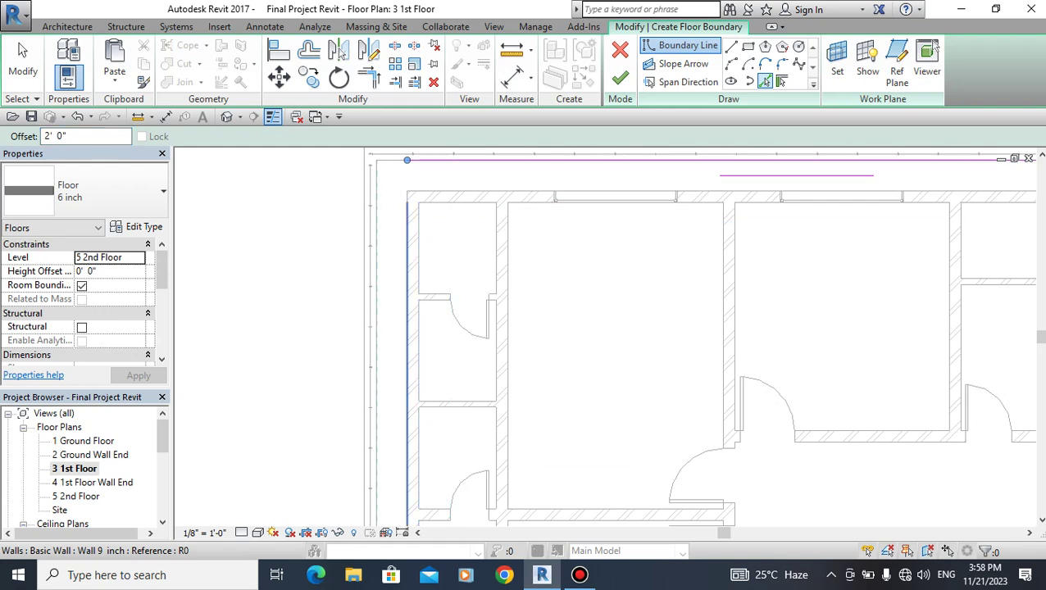
scroll(407, 328, down, 3)
scroll(775, 232, up, 2)
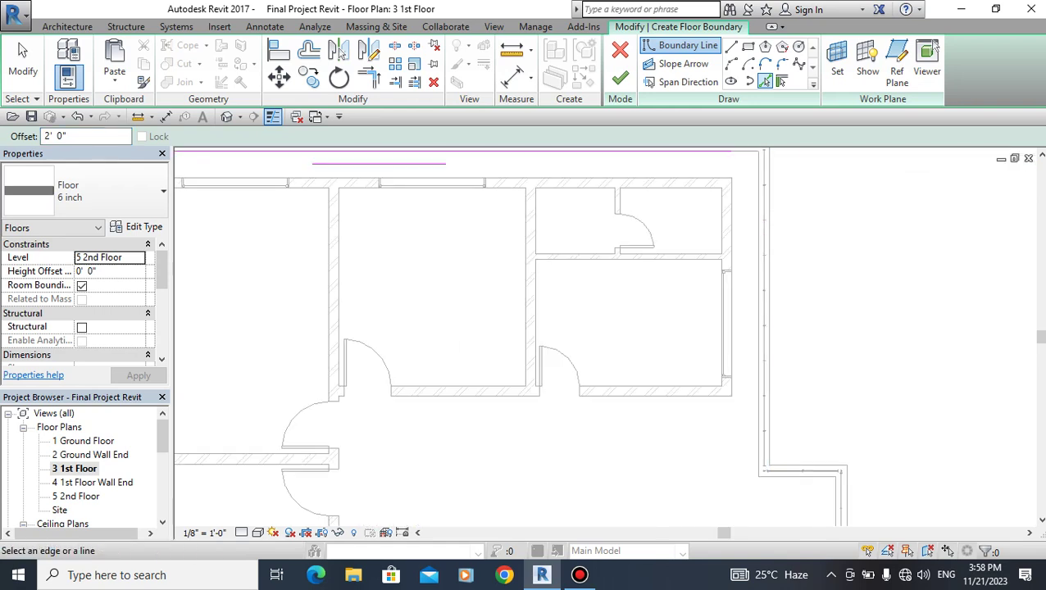
click(729, 271)
scroll(737, 394, up, 2)
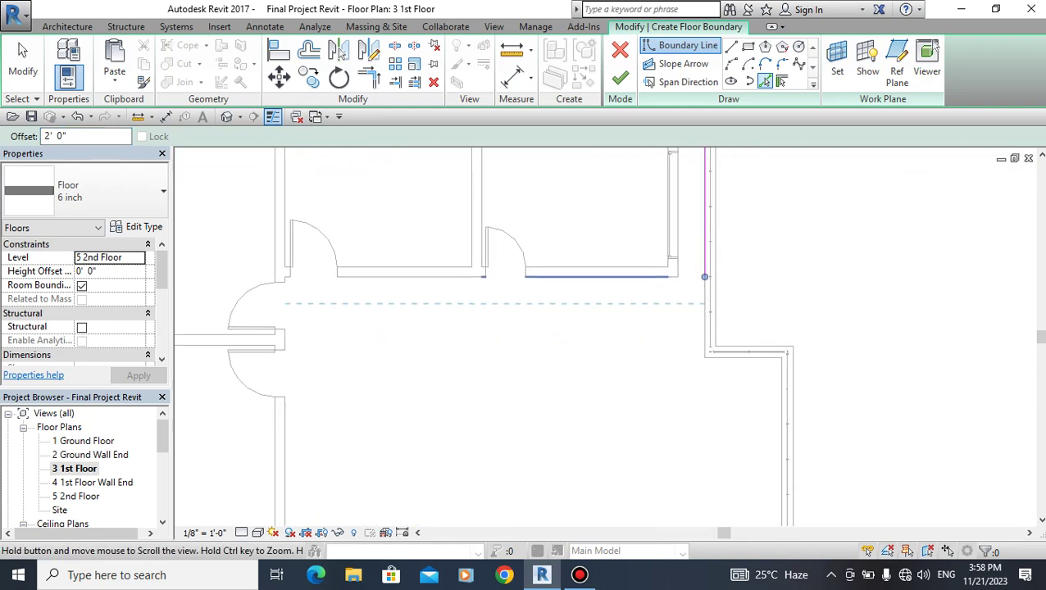
scroll(552, 435, down, 3)
scroll(648, 299, down, 1)
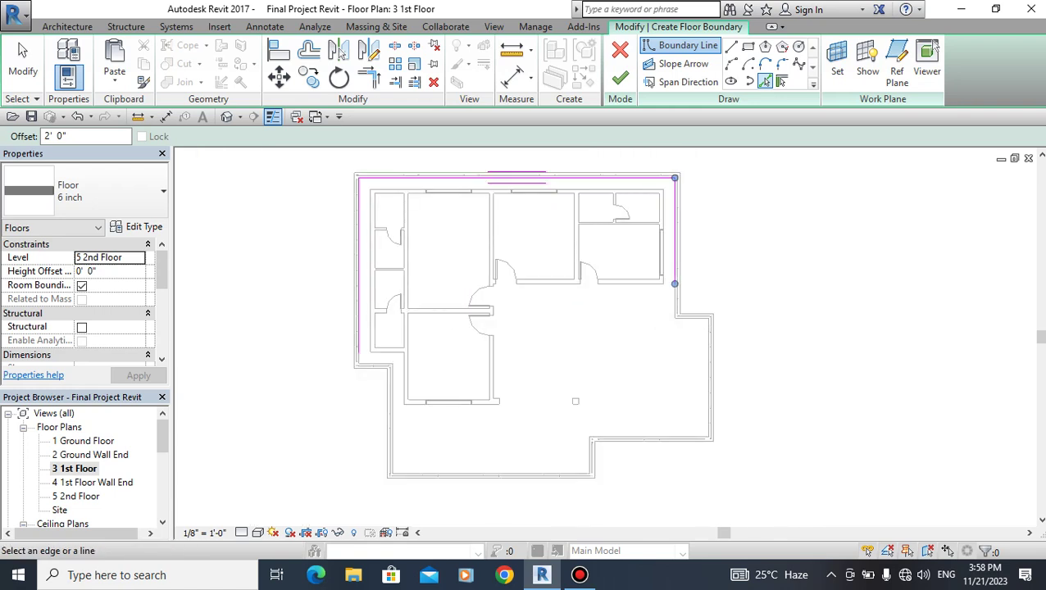
scroll(647, 299, up, 1)
scroll(631, 297, up, 1)
scroll(631, 291, down, 2)
scroll(82, 304, down, 1)
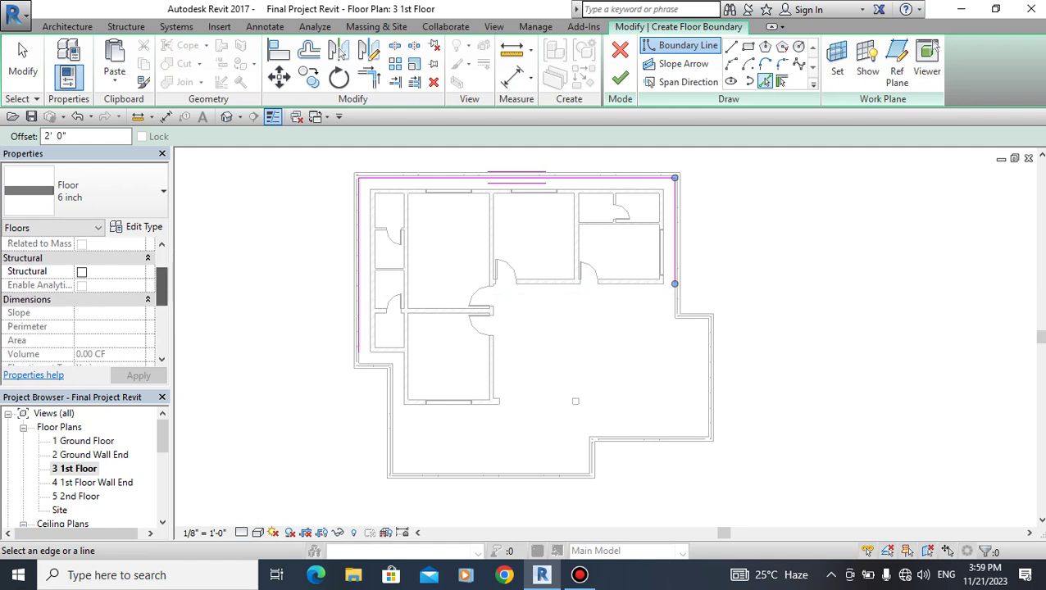
scroll(82, 303, down, 2)
scroll(82, 303, up, 1)
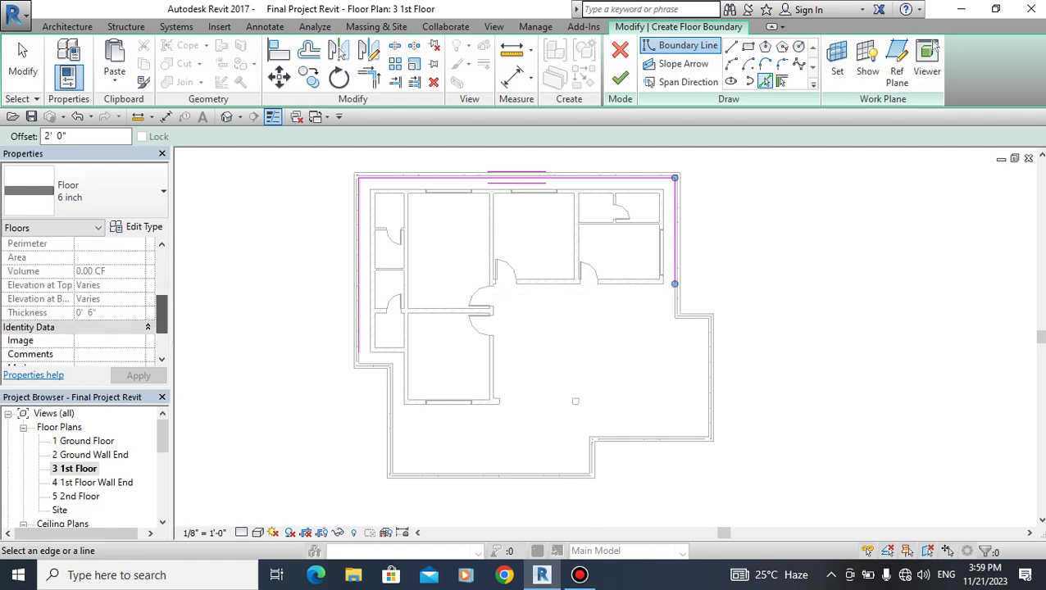
scroll(82, 304, up, 2)
scroll(82, 303, up, 1)
scroll(82, 303, up, 2)
scroll(82, 303, down, 1)
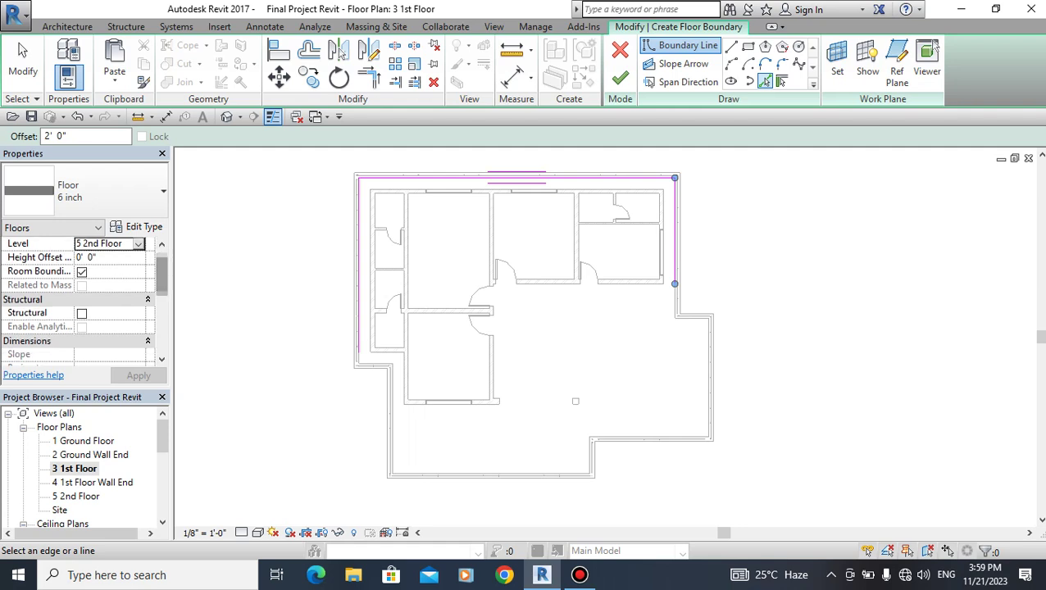
scroll(82, 303, up, 1)
scroll(82, 303, down, 3)
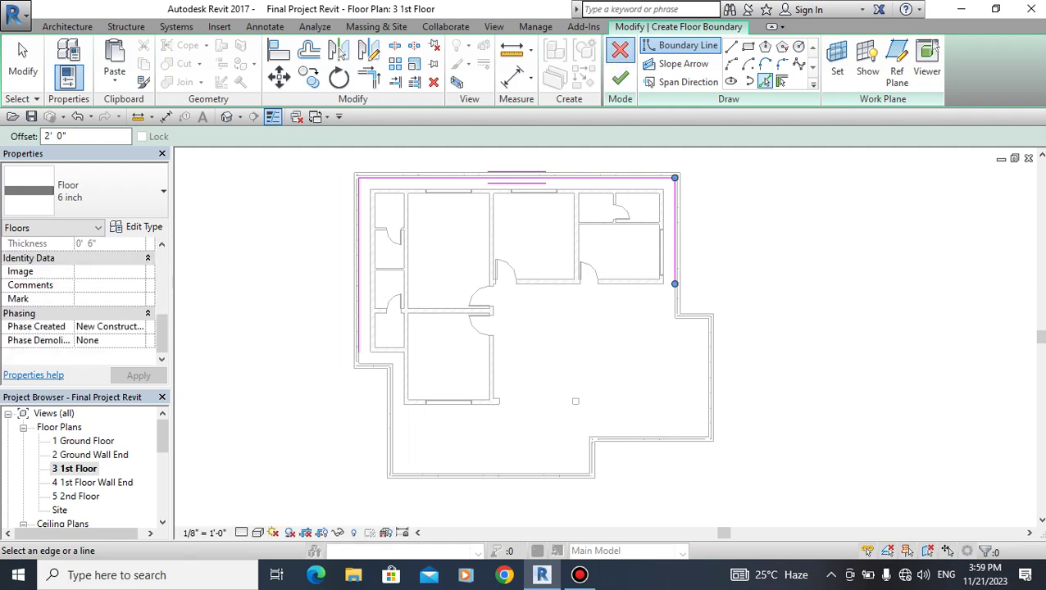
Cancel the floor sketch and confirm discarding it.
click(620, 51)
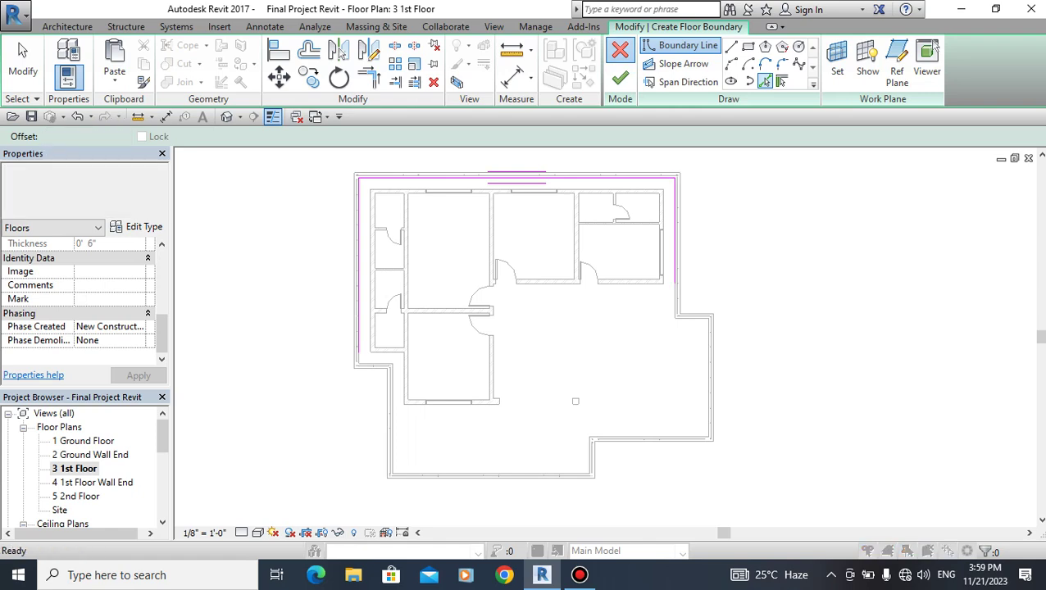
click(562, 296)
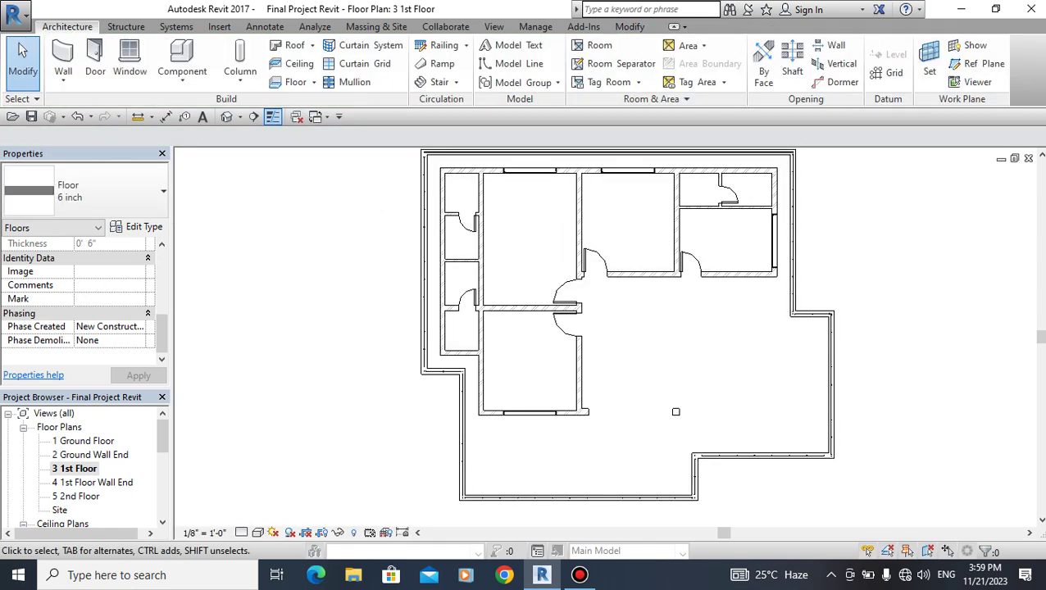
scroll(82, 303, down, 3)
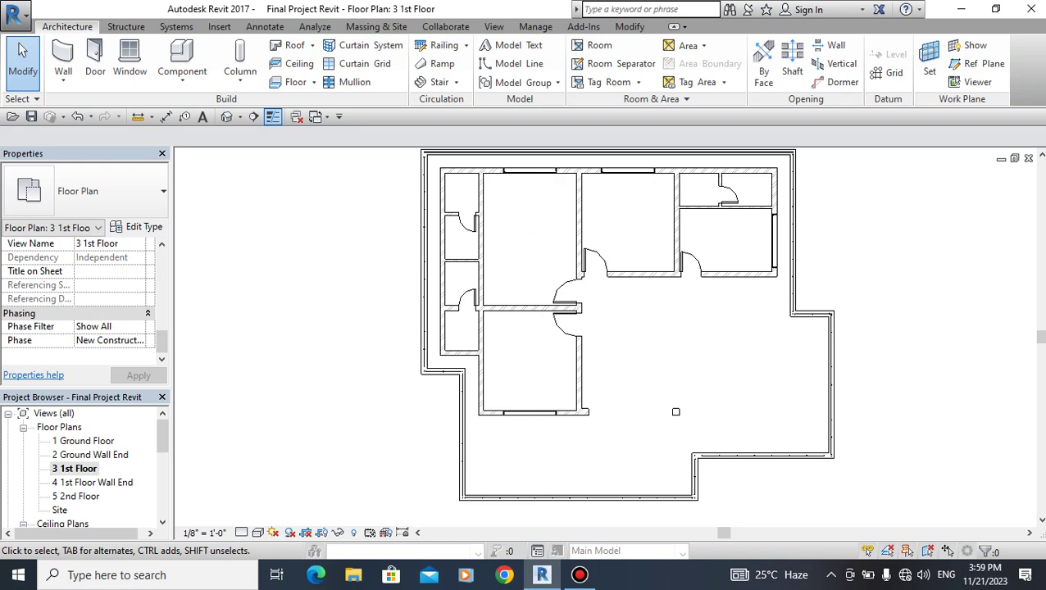
scroll(81, 303, up, 5)
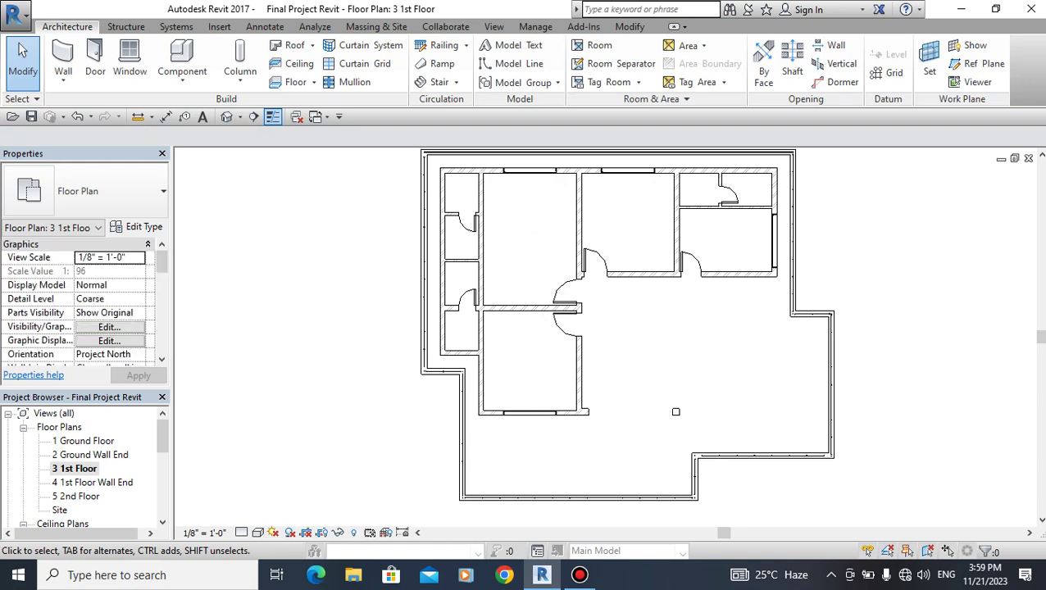
scroll(82, 304, down, 5)
scroll(82, 304, up, 1)
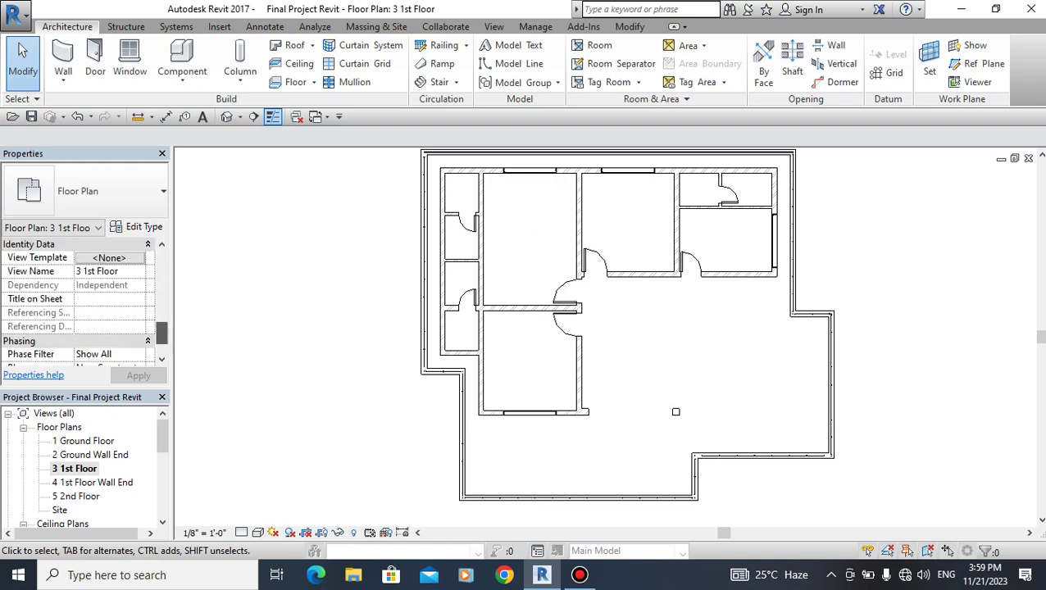
scroll(82, 303, up, 2)
scroll(82, 304, up, 2)
scroll(82, 303, up, 2)
scroll(82, 304, up, 2)
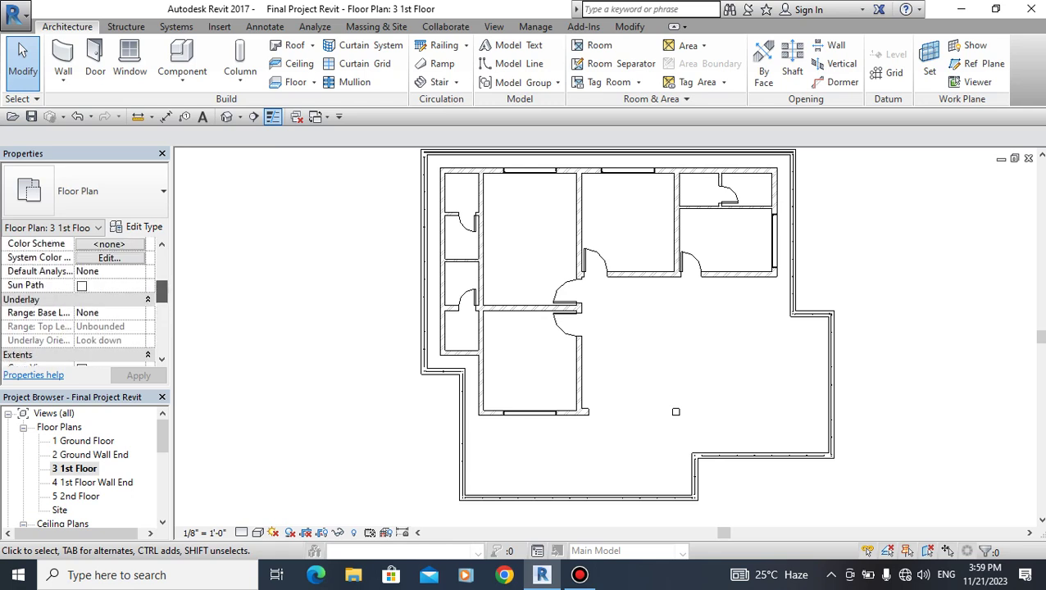
Set the plan's Underlay Base Level to 1 Ground Floor and apply it.
click(98, 312)
click(137, 313)
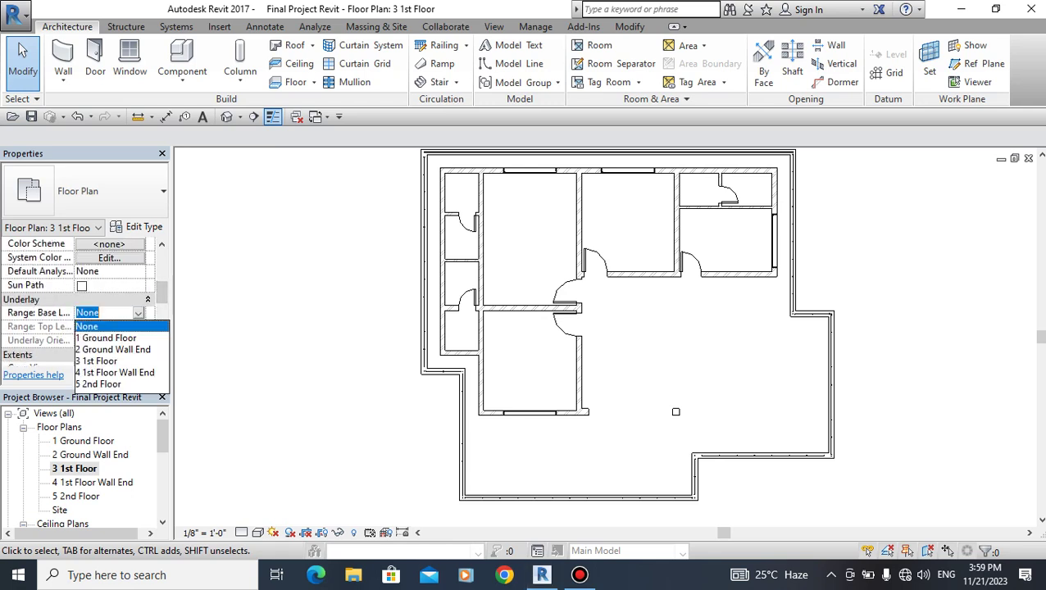
click(107, 337)
click(139, 375)
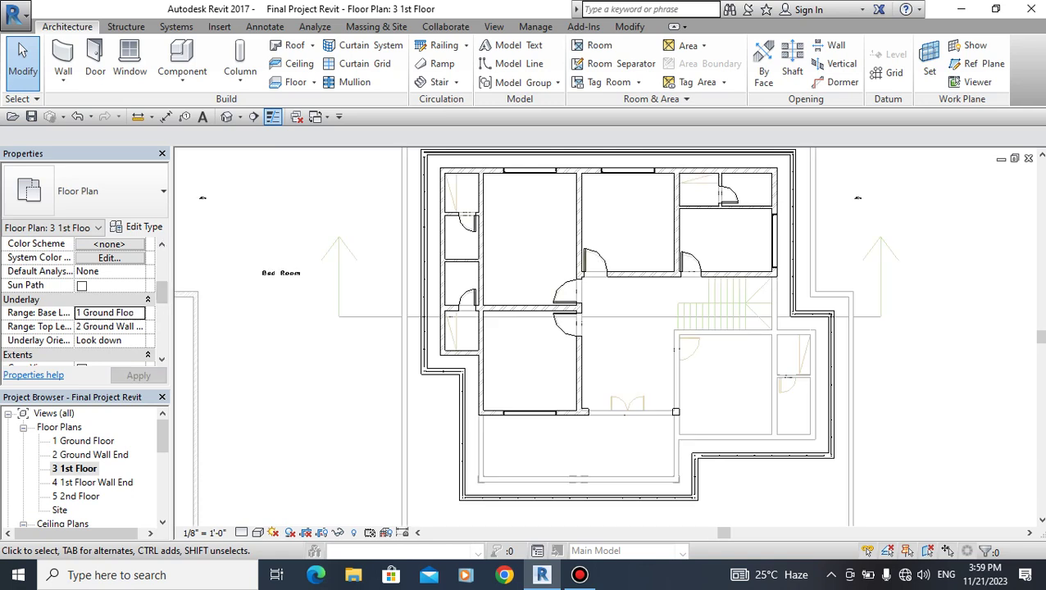
click(106, 313)
click(138, 313)
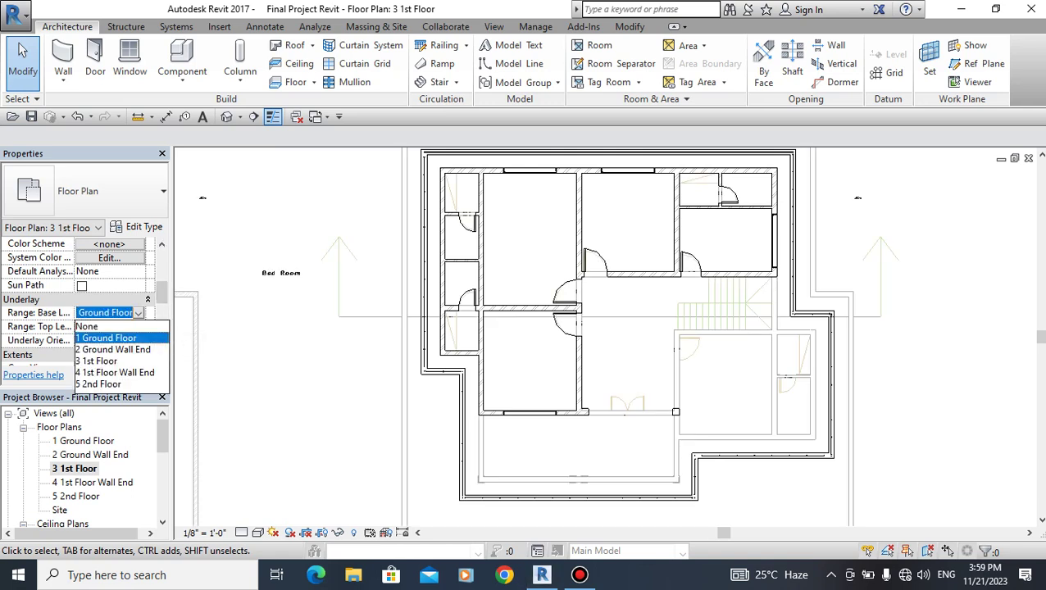
click(116, 350)
click(138, 375)
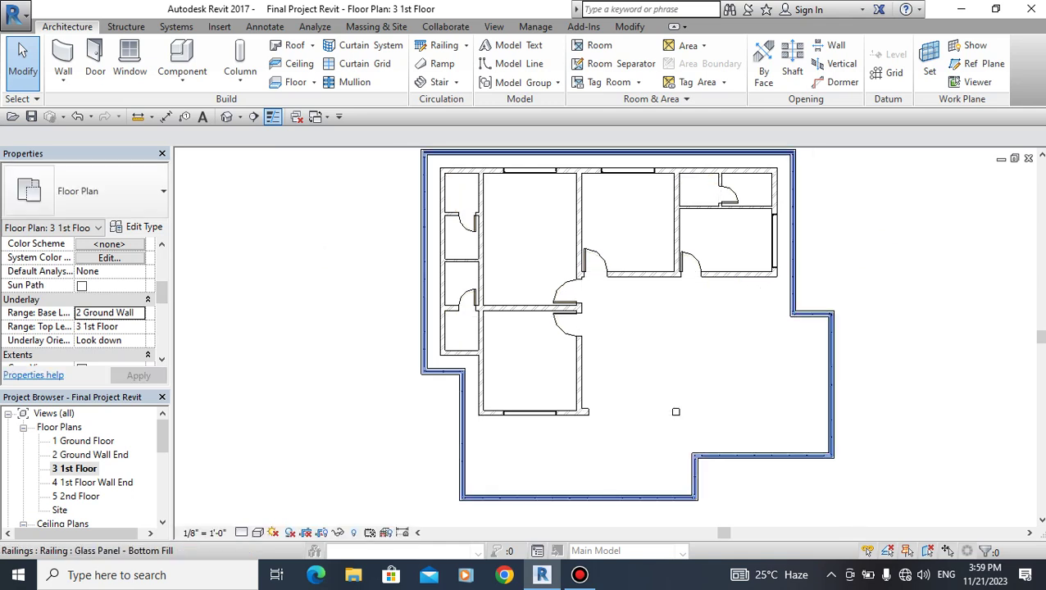
click(137, 312)
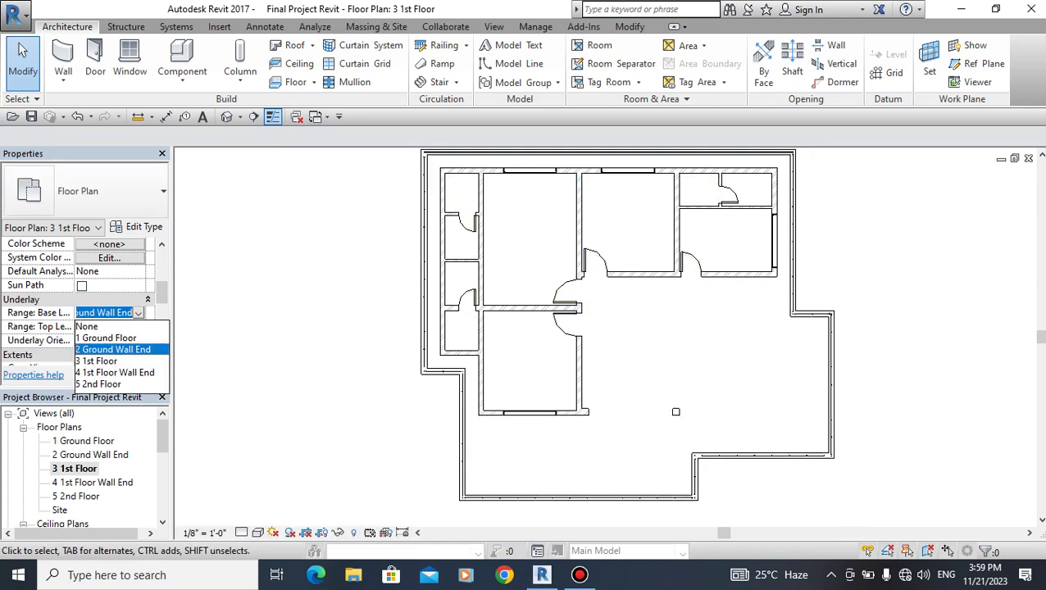
click(105, 337)
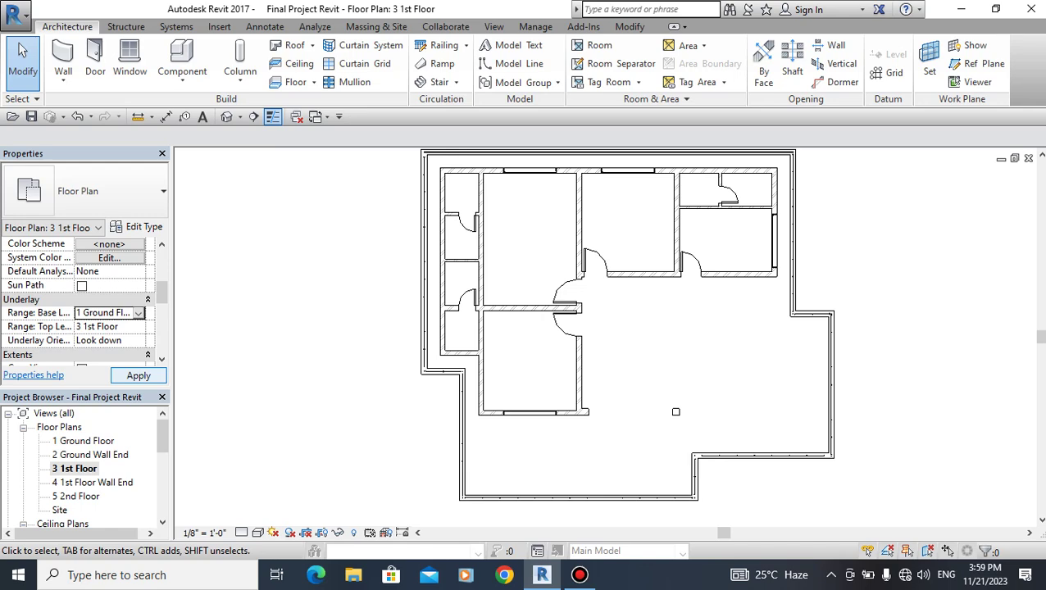
click(139, 375)
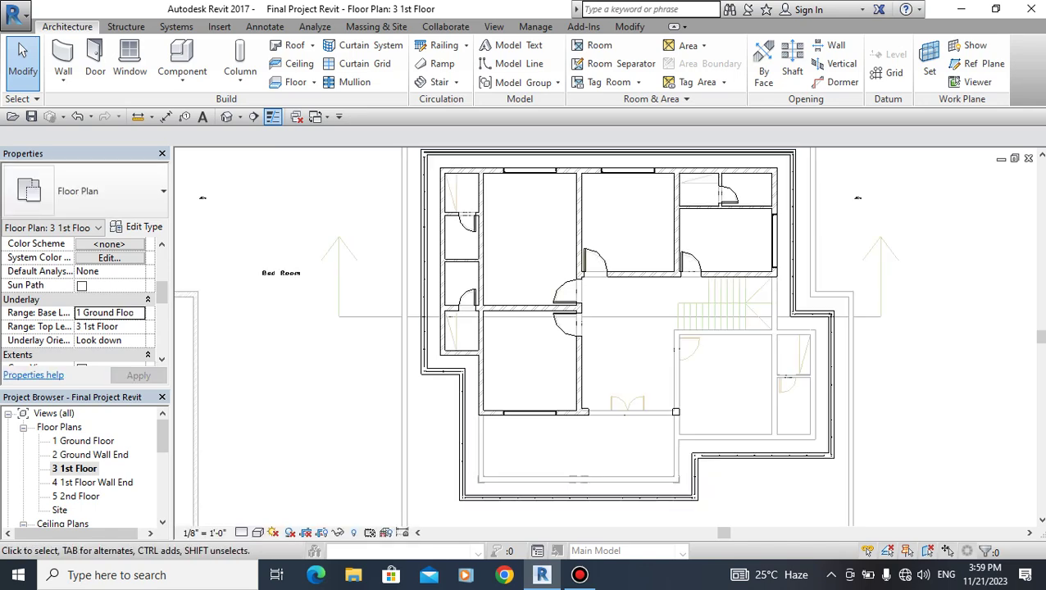
scroll(770, 328, up, 3)
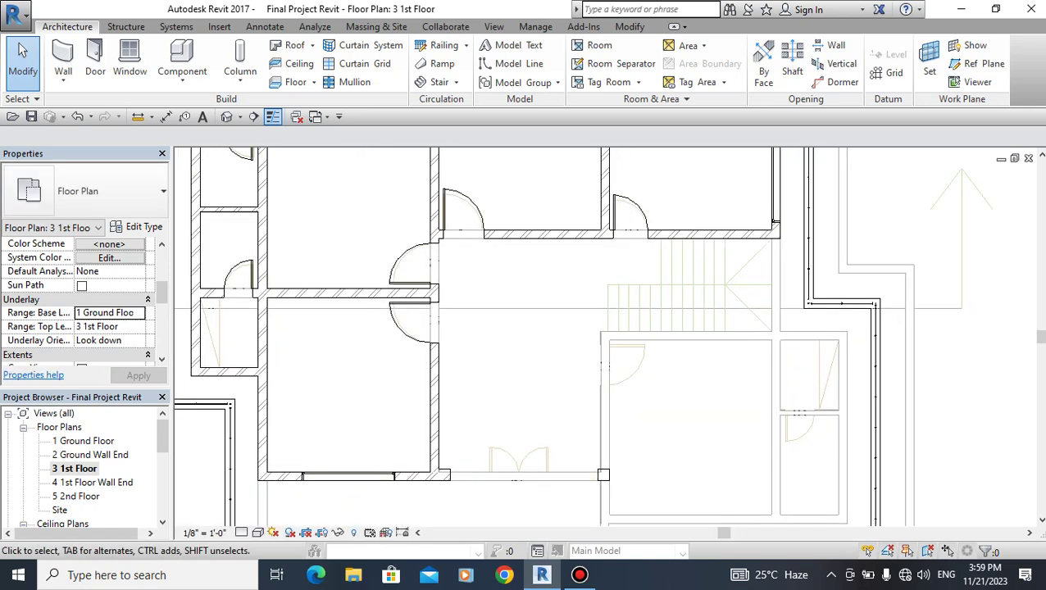
scroll(778, 309, down, 1)
scroll(778, 309, down, 1)
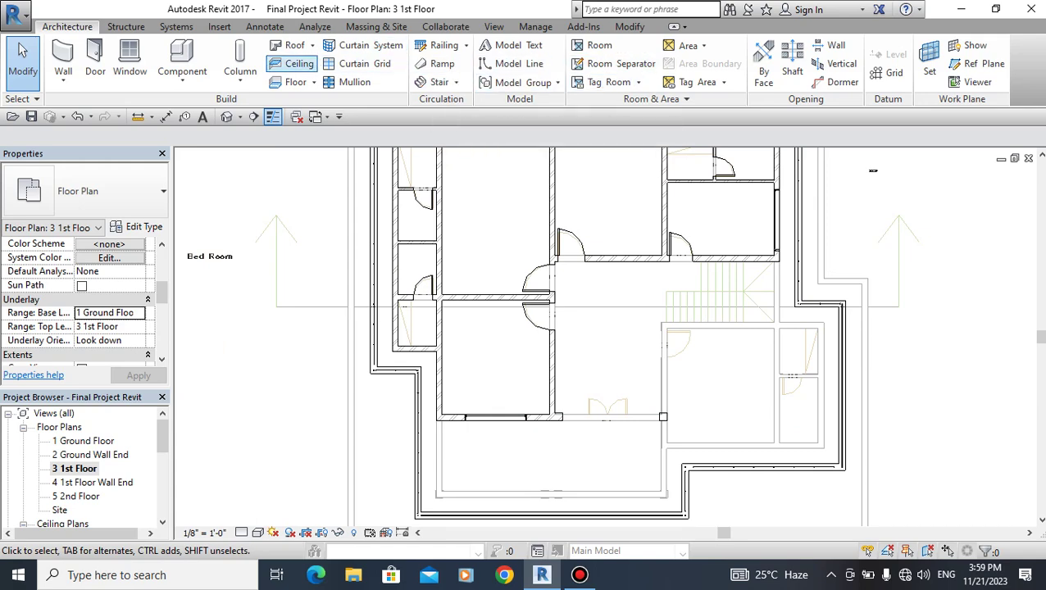
Start a new floor sketch with straight boundary lines, placed on level 5 2nd Floor.
click(293, 82)
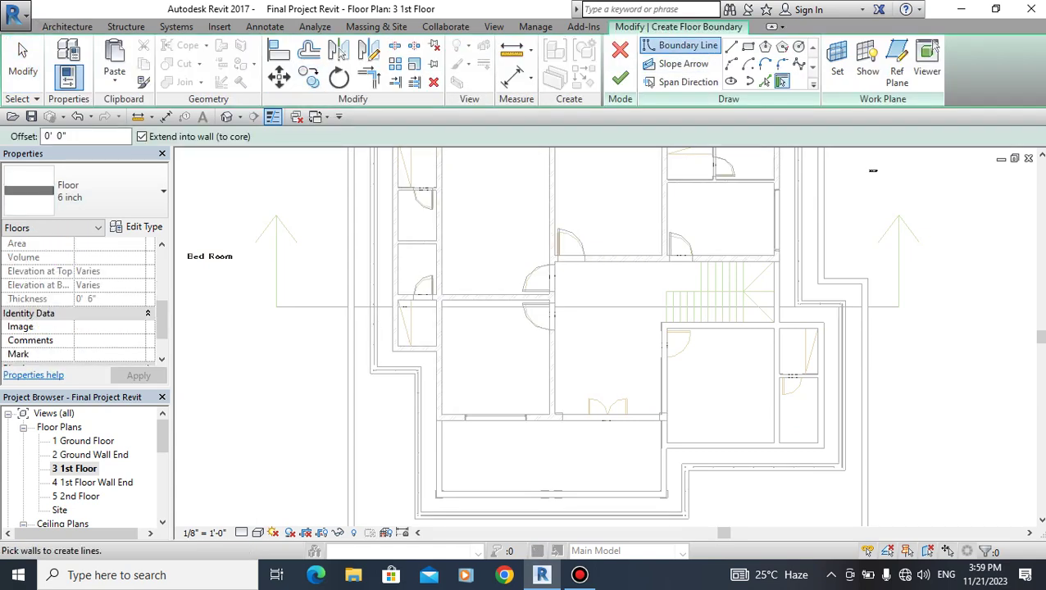
click(731, 46)
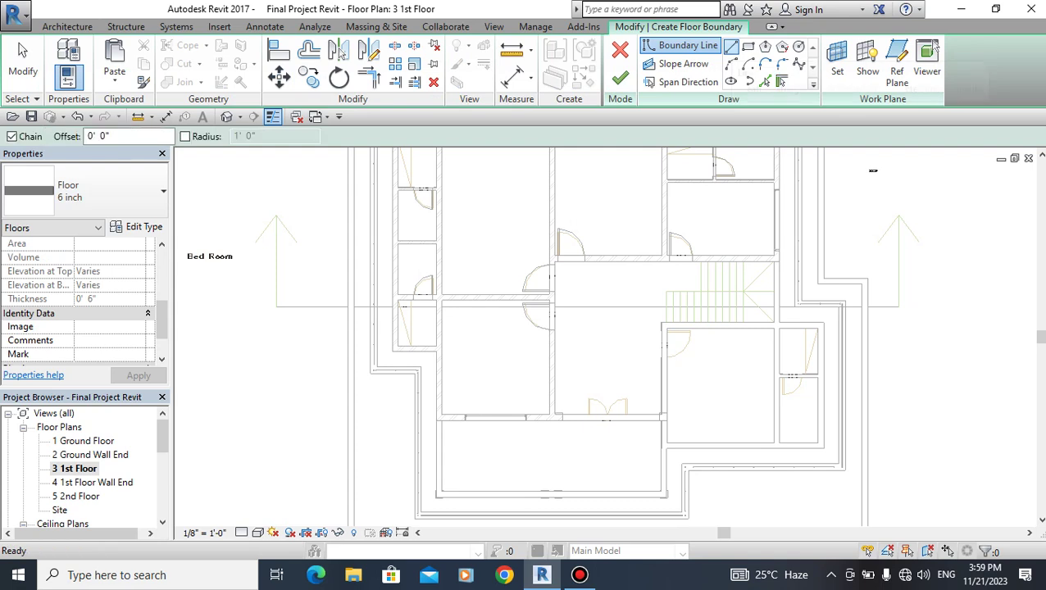
scroll(82, 311, up, 3)
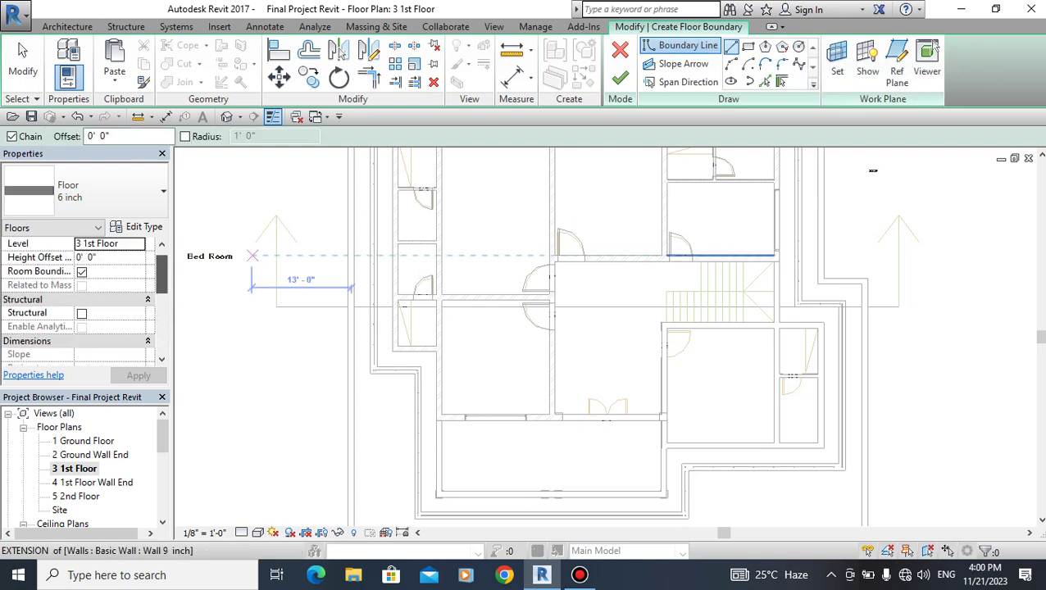
click(138, 257)
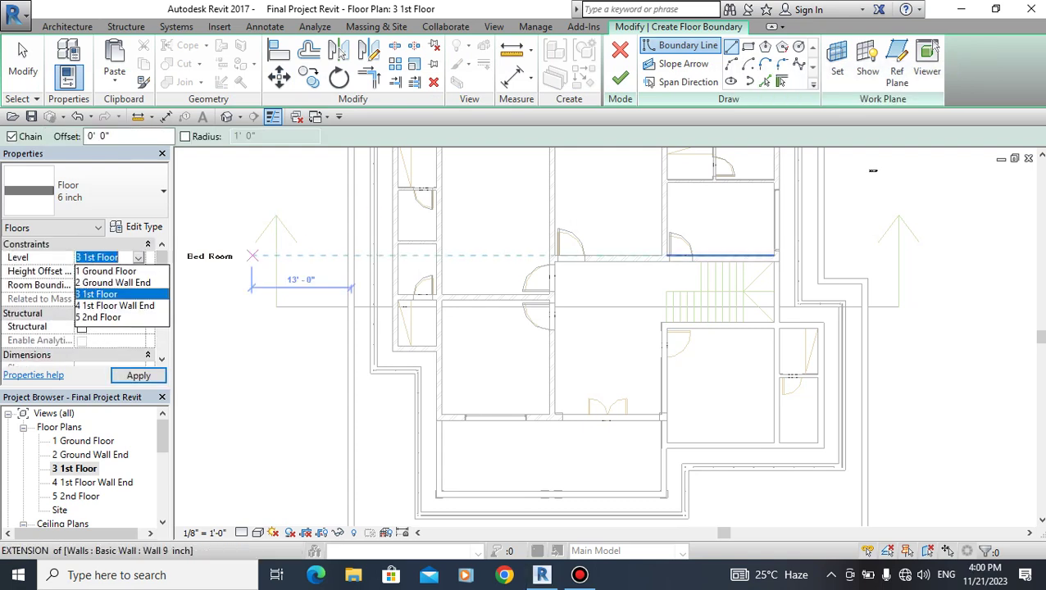
click(98, 317)
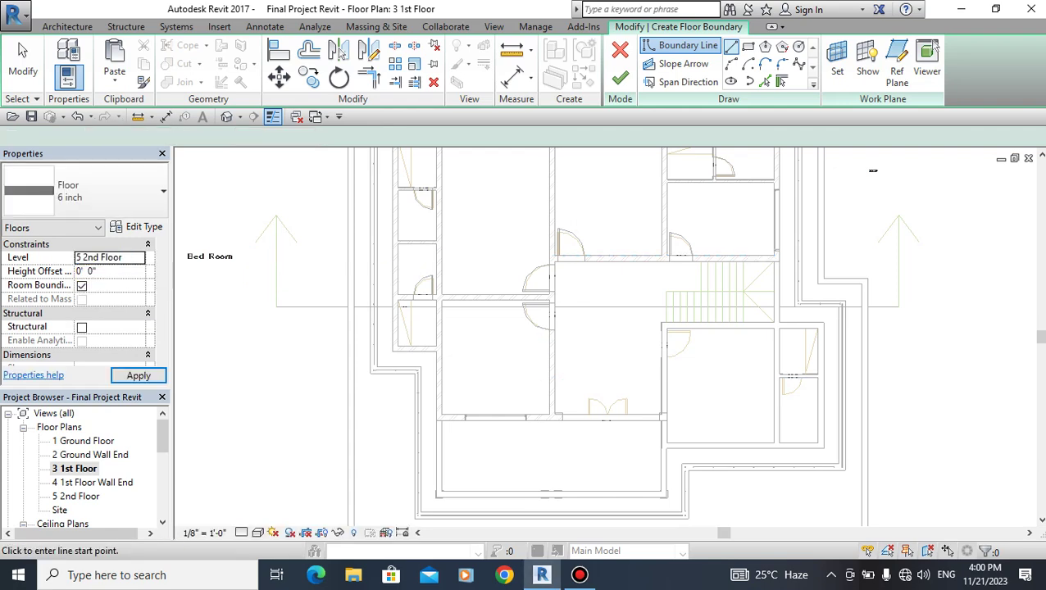
Begin the floor boundary line at the railing end with a 2' offset.
middle_drag(252, 255, 309, 330)
scroll(453, 444, up, 3)
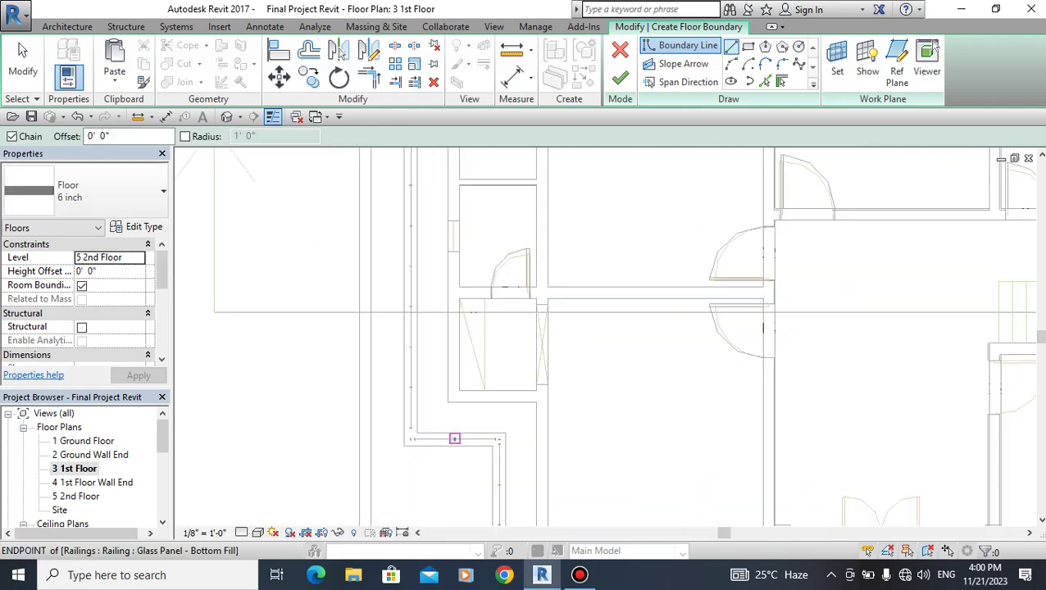
click(448, 401)
scroll(447, 402, down, 2)
scroll(442, 328, up, 1)
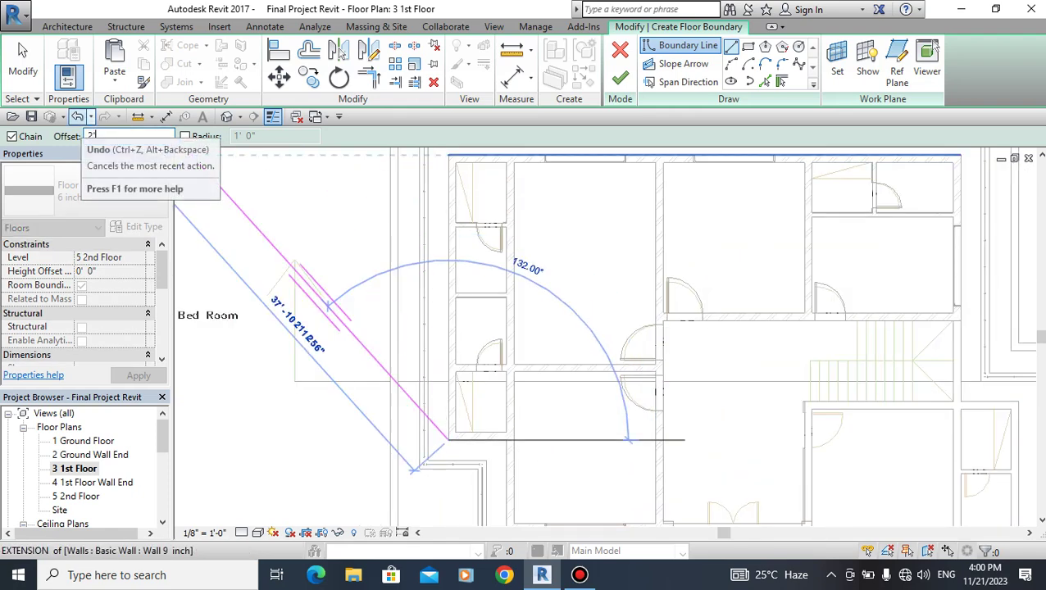
key(Return)
scroll(427, 197, down, 1)
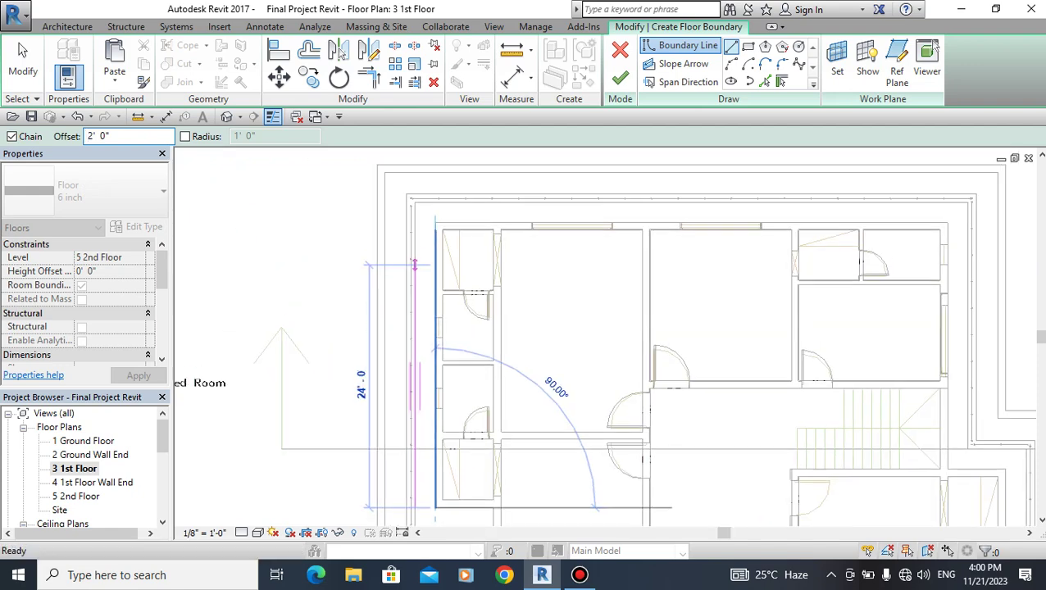
scroll(434, 221, up, 2)
scroll(434, 221, down, 1)
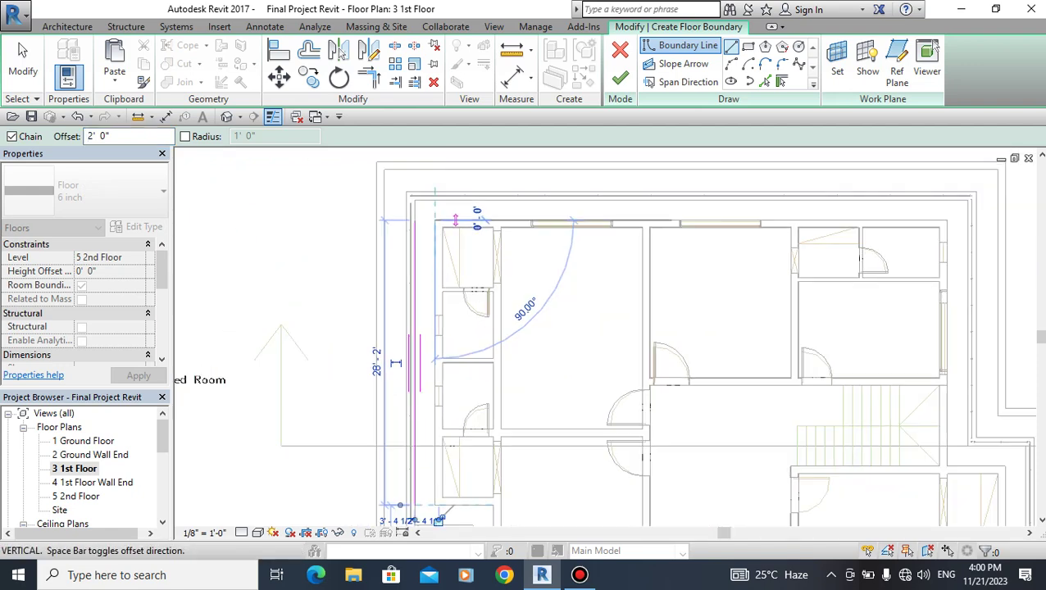
scroll(434, 221, down, 1)
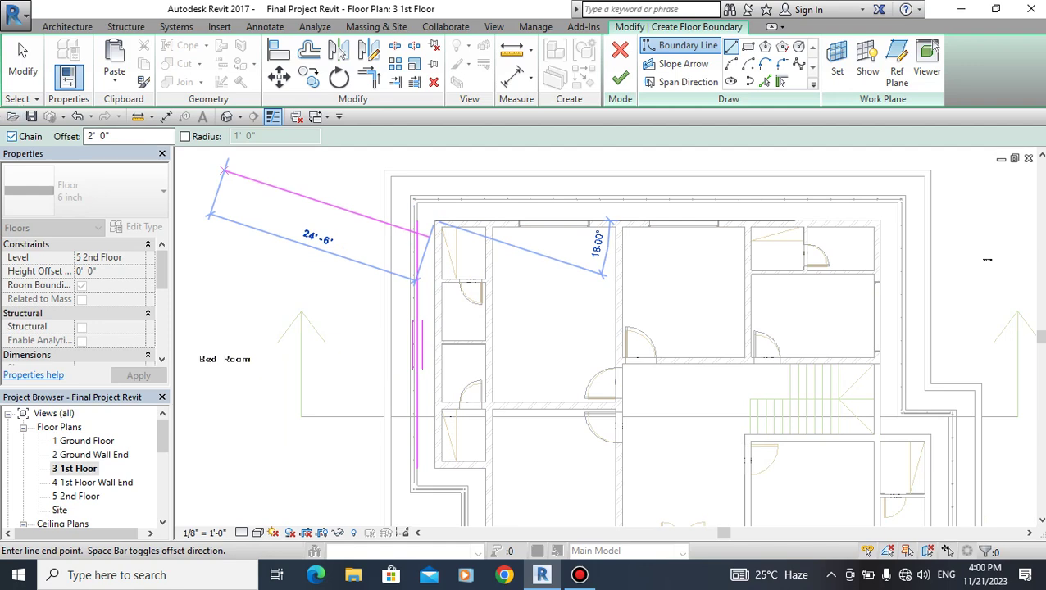
scroll(875, 189, up, 2)
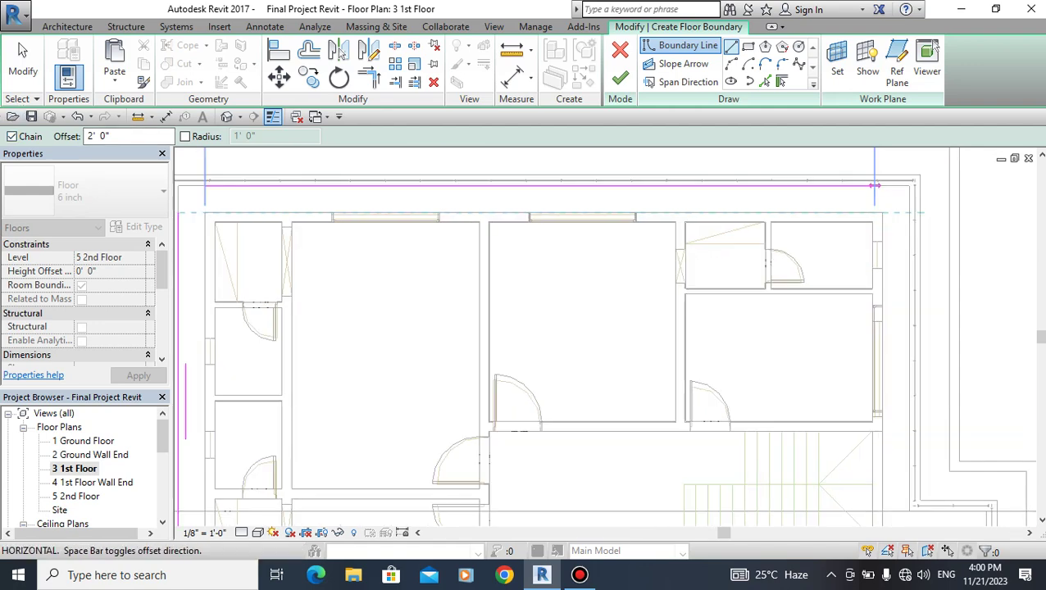
Sketch the boundary corners at the top-right, the wall end and the lower-left wall.
click(882, 211)
middle_drag(1044, 271, 915, 28)
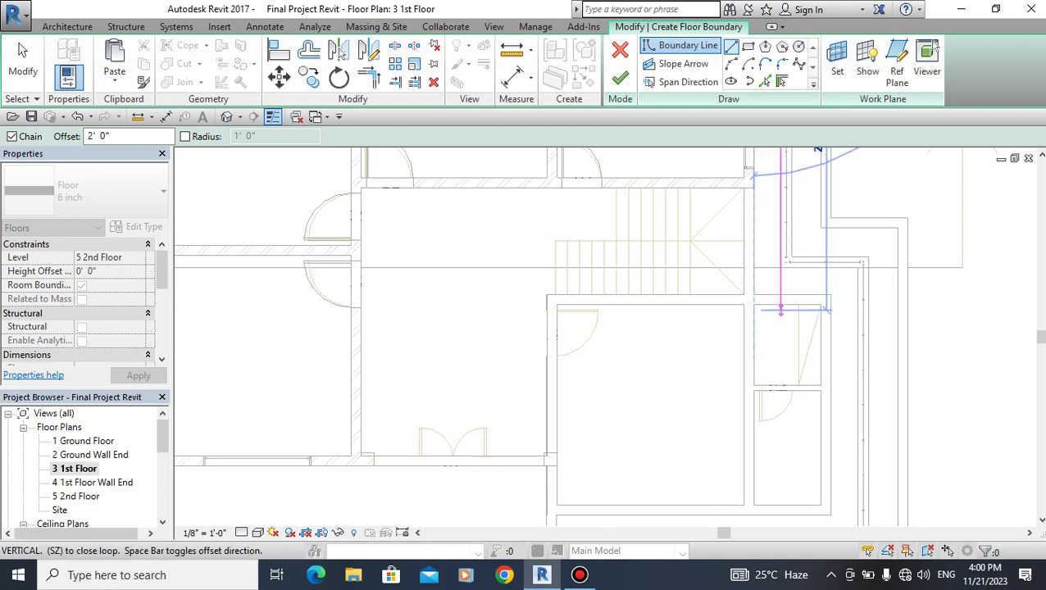
click(754, 304)
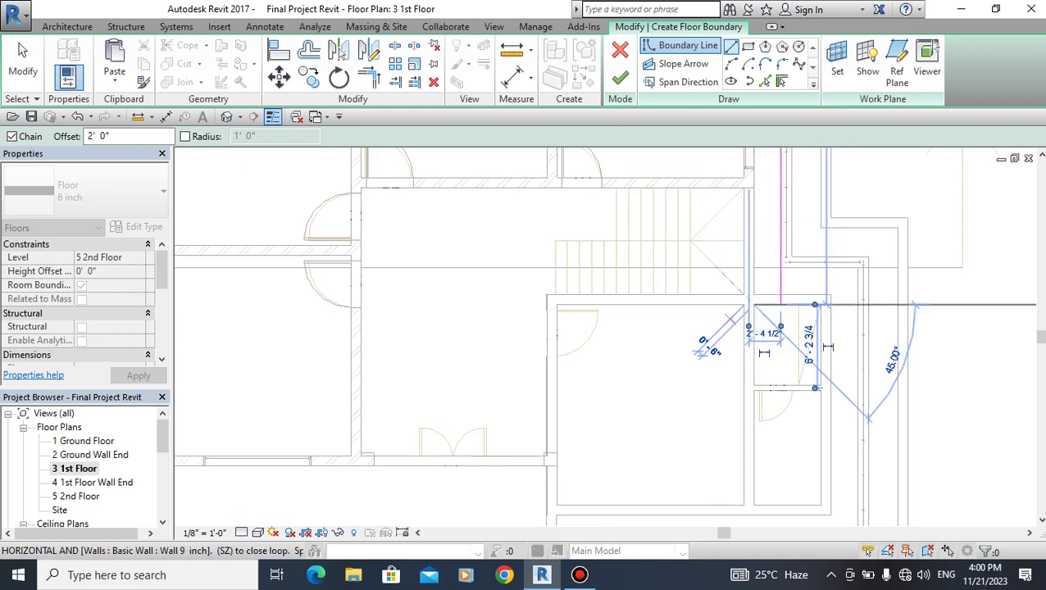
scroll(556, 303, up, 3)
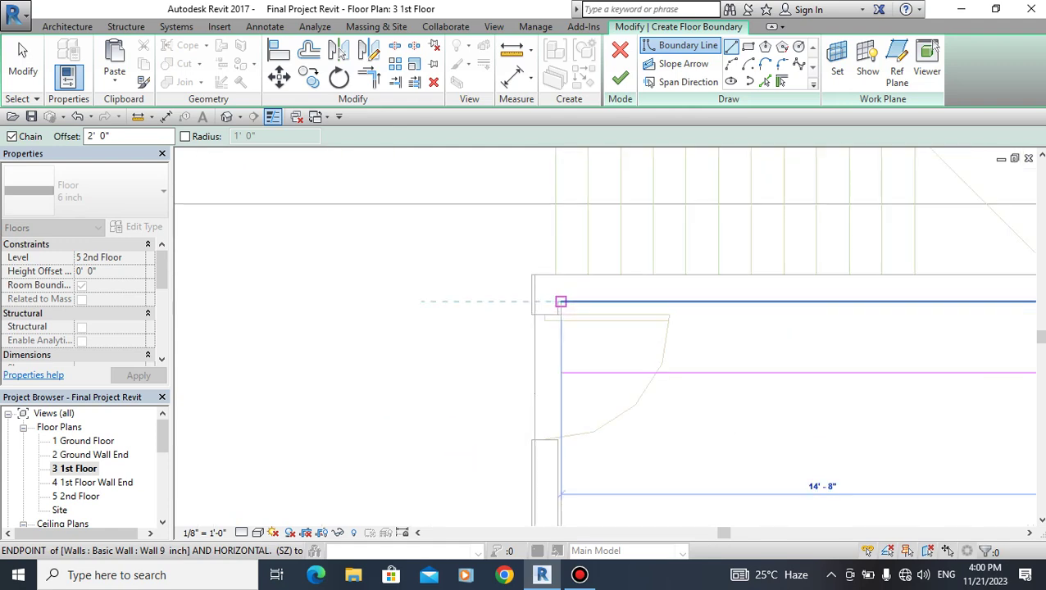
scroll(560, 301, down, 3)
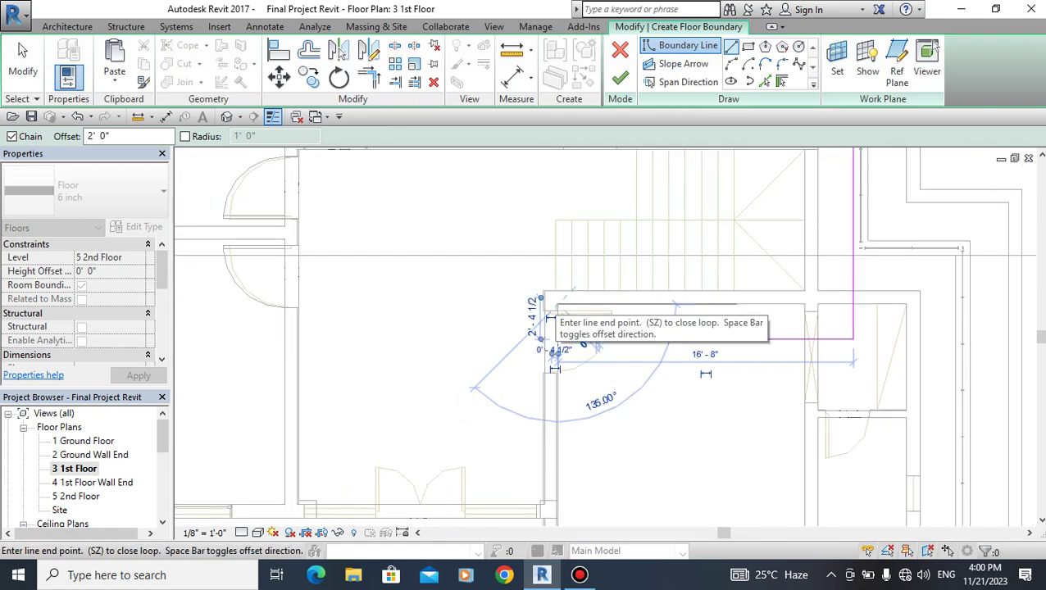
middle_drag(606, 418, 627, 336)
scroll(619, 385, up, 2)
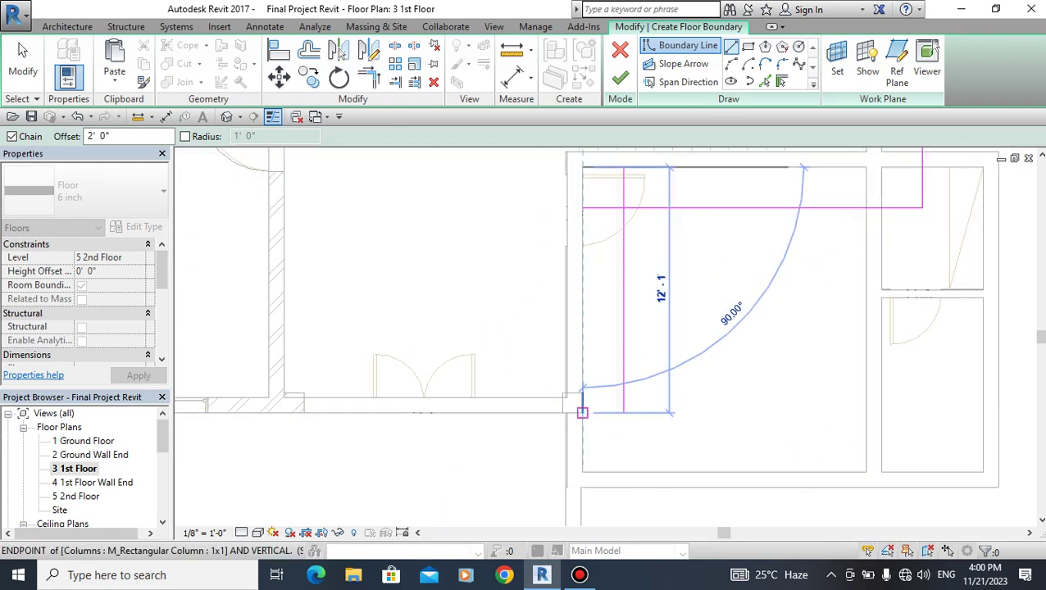
scroll(631, 471, down, 3)
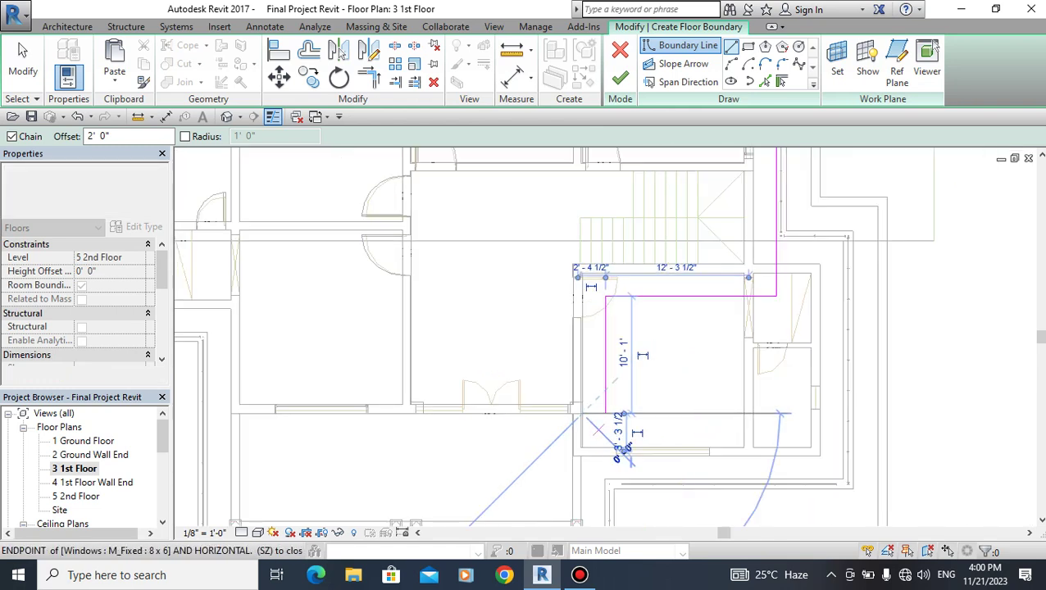
scroll(233, 414, up, 3)
click(231, 414)
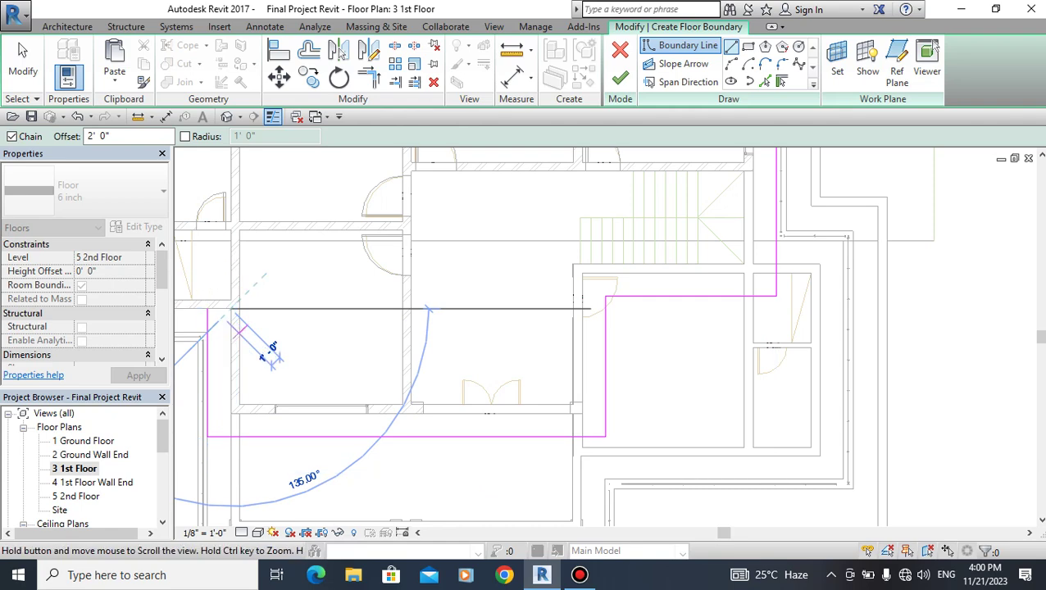
middle_drag(276, 358, 603, 384)
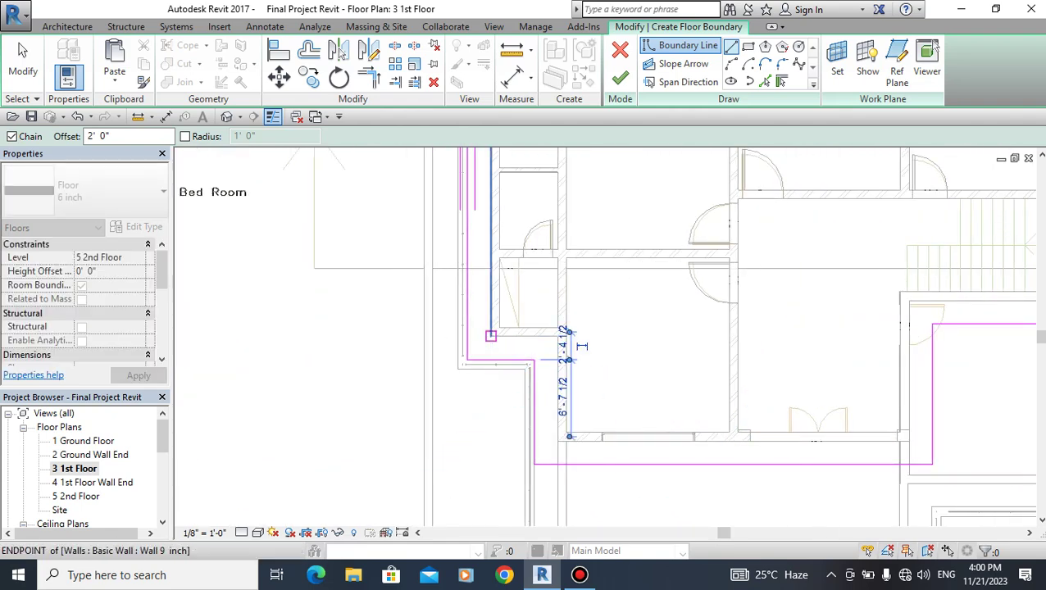
Finish the sketch into the 6-inch floor and zoom out to the whole plan.
click(619, 77)
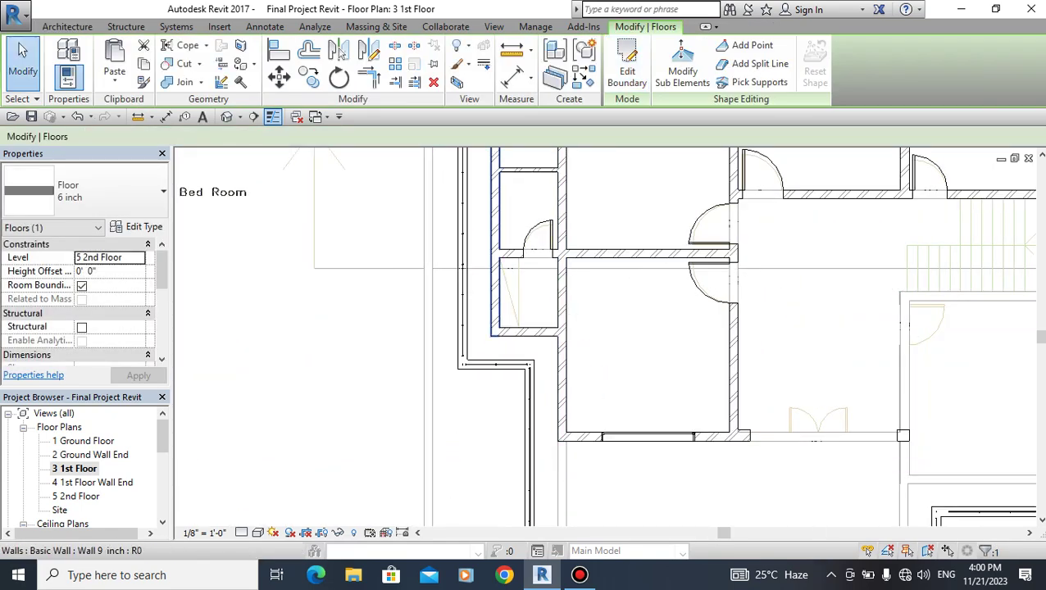
scroll(452, 316, down, 2)
scroll(453, 316, down, 3)
scroll(453, 315, down, 1)
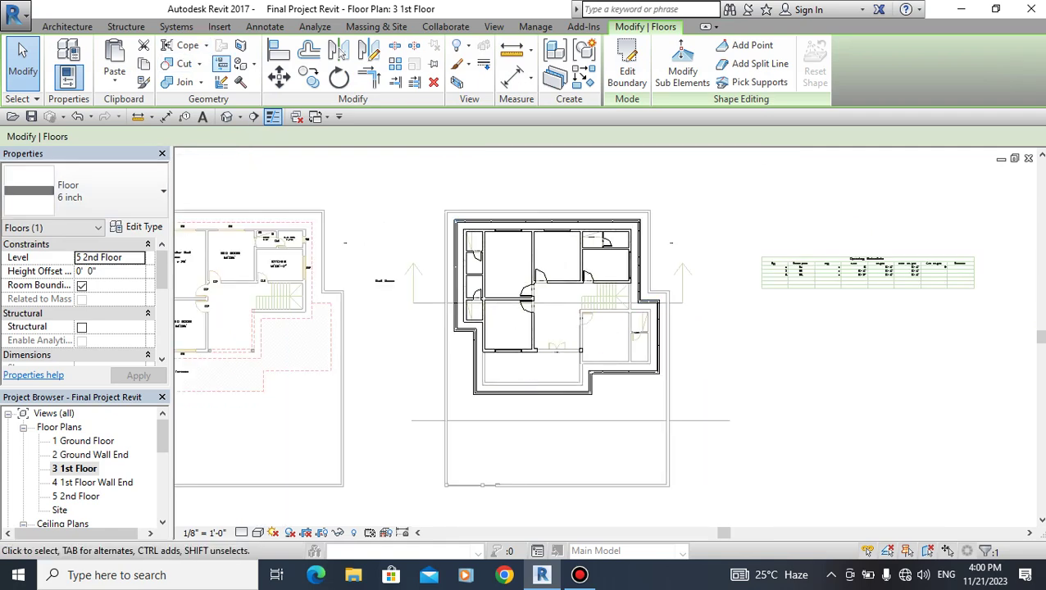
click(226, 116)
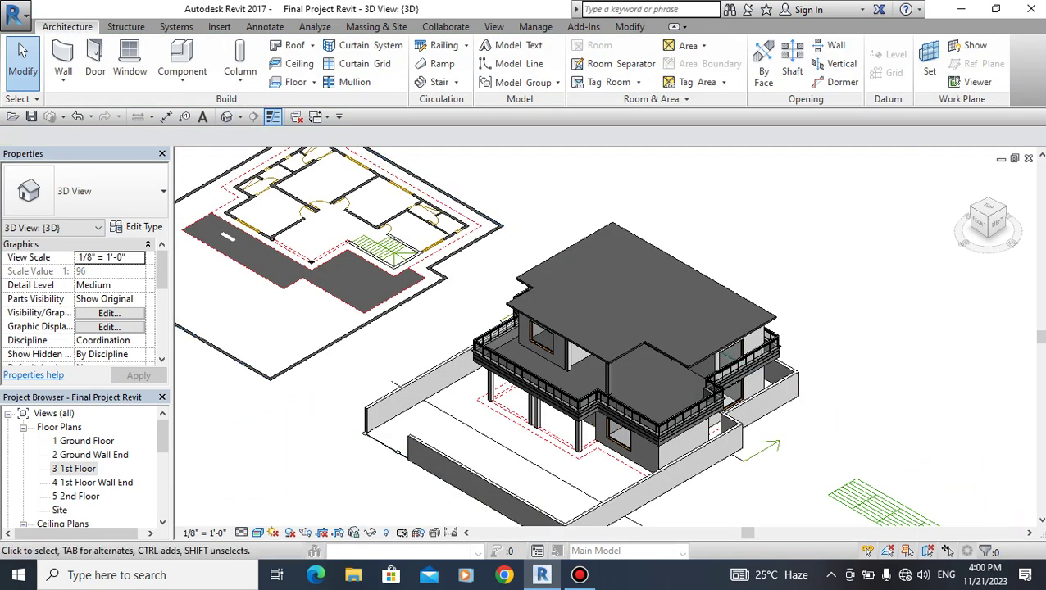
middle_drag(574, 344, 557, 328)
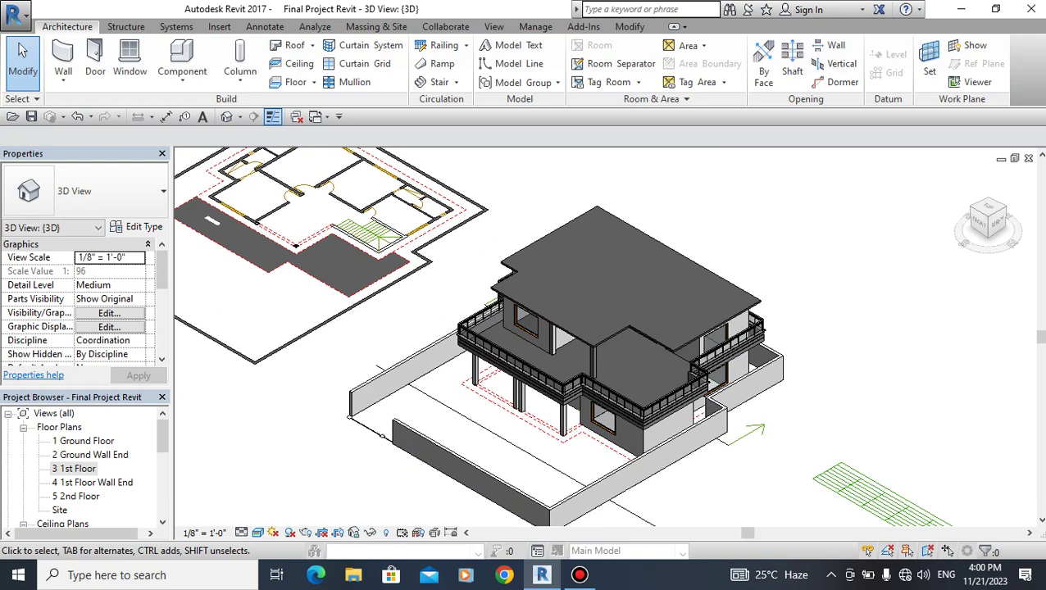
scroll(783, 375, up, 1)
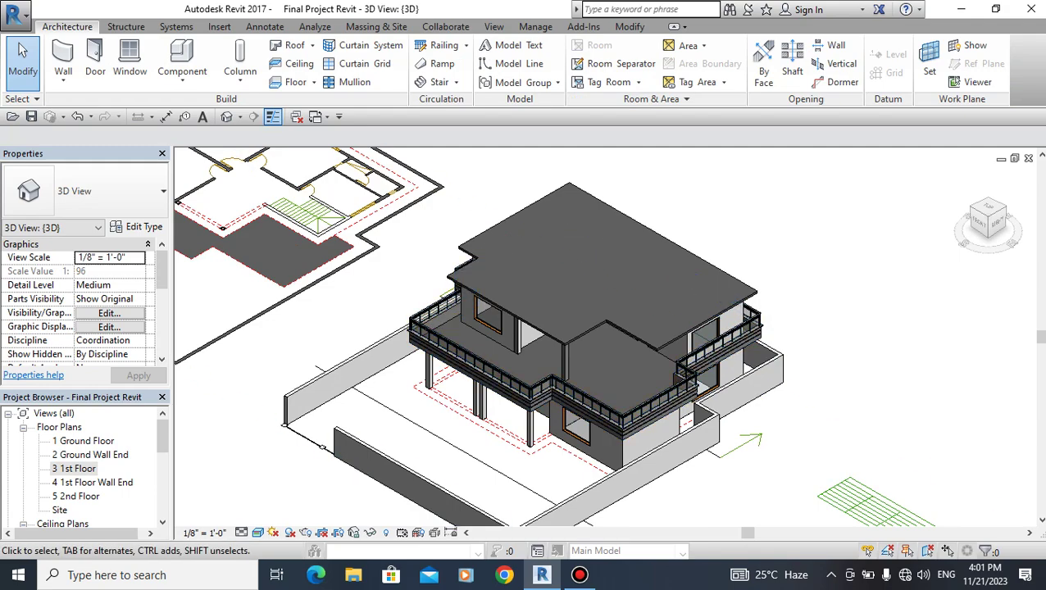
scroll(481, 414, up, 4)
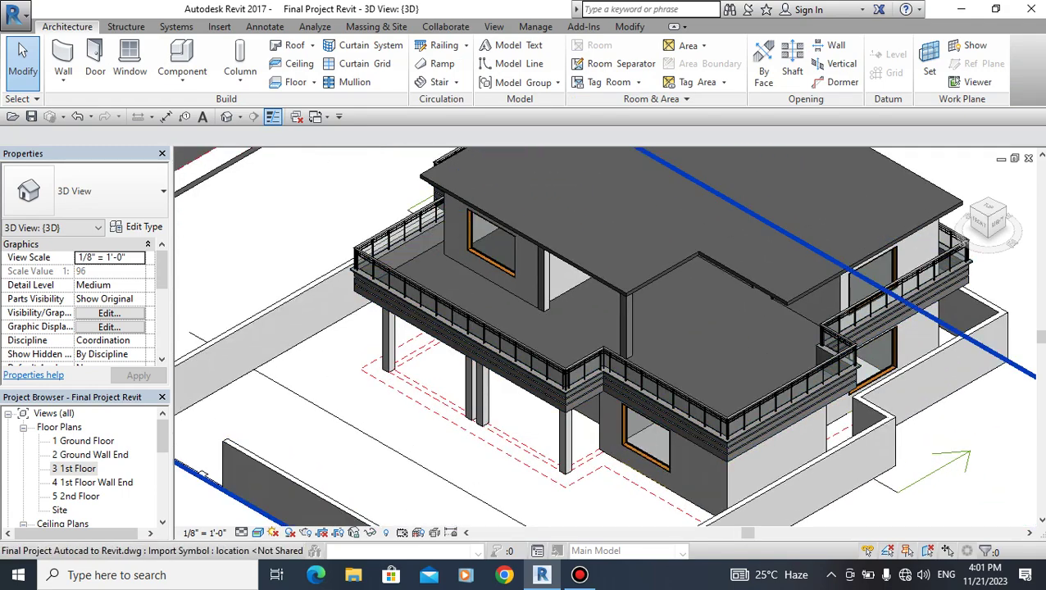
Open the 3 1st Floor plan and zoom to the stair area.
double_click(74, 468)
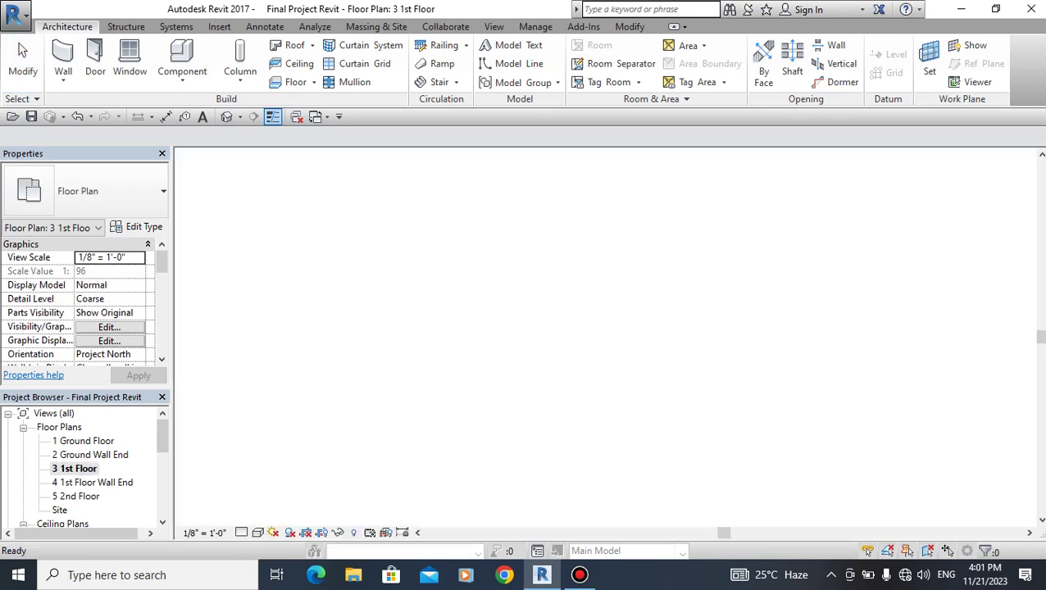
scroll(600, 309, up, 5)
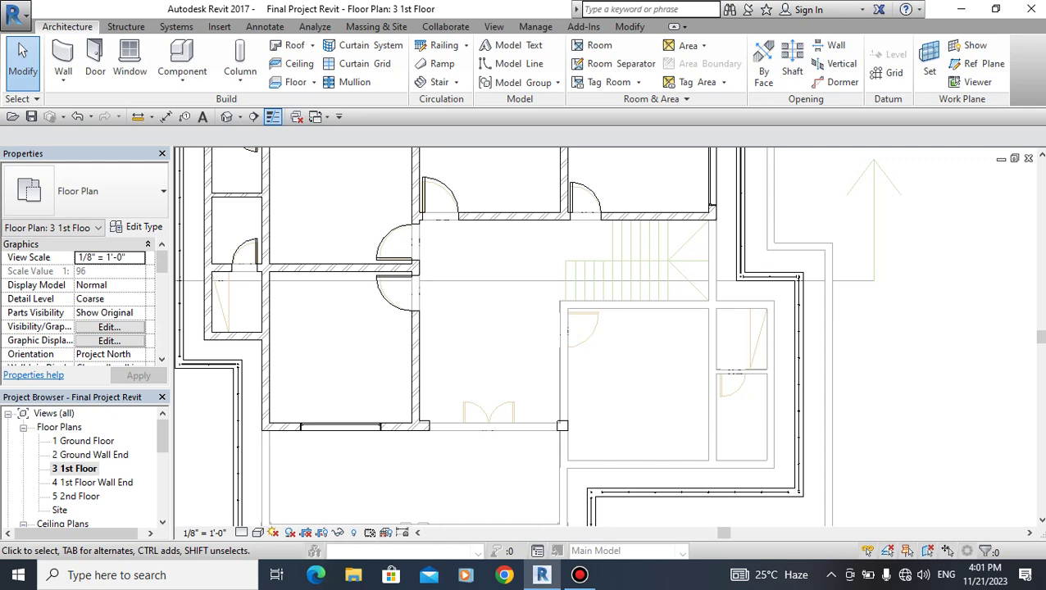
middle_drag(606, 205, 639, 256)
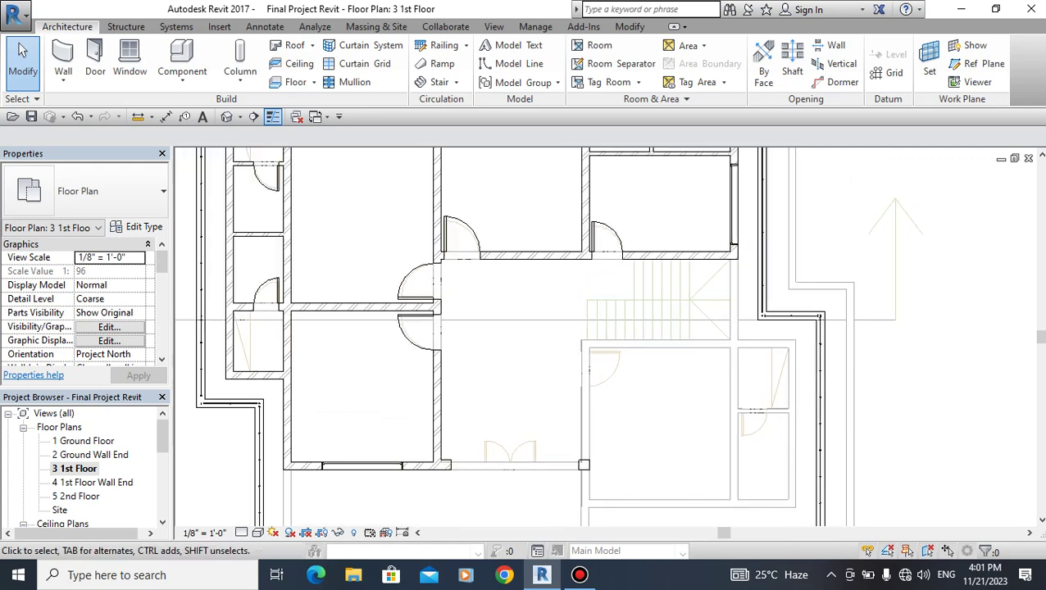
scroll(639, 255, up, 1)
scroll(697, 246, up, 1)
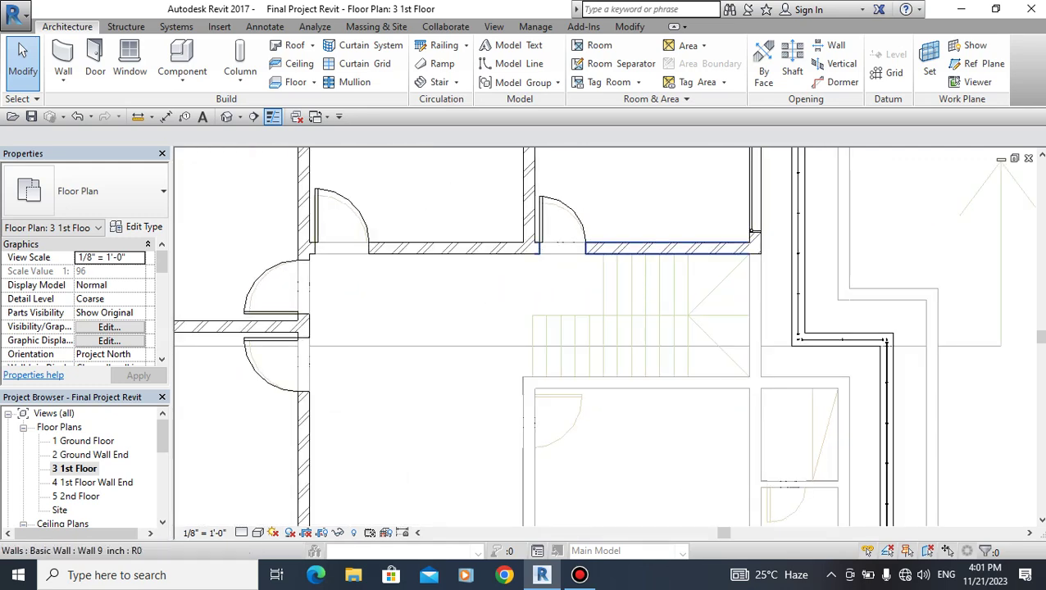
Draw 9-inch walls matching the adjacent wall, down the stair's right side and along its bottom.
click(754, 229)
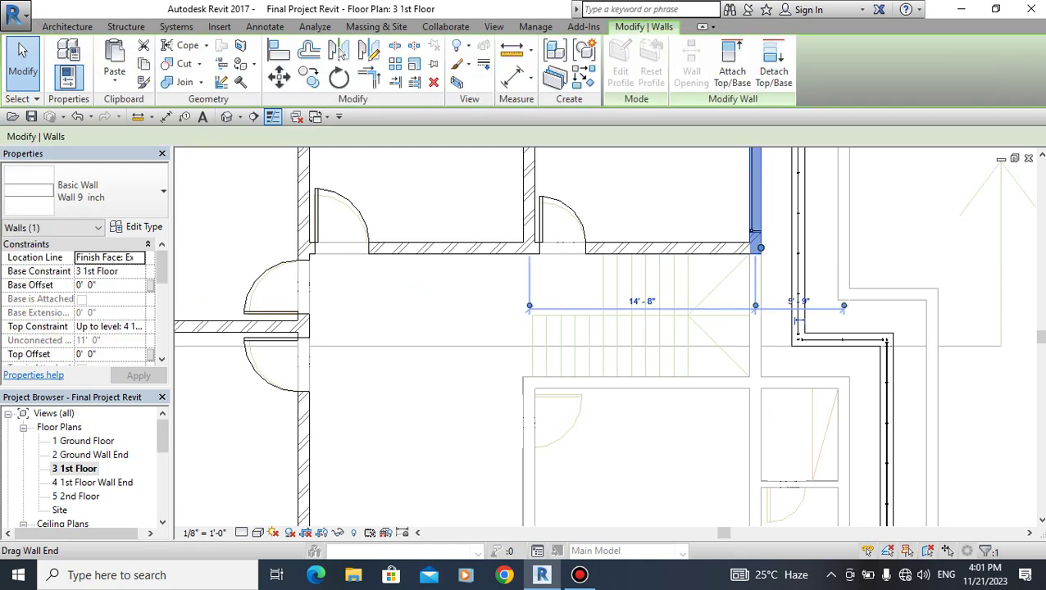
key(w)
key(a)
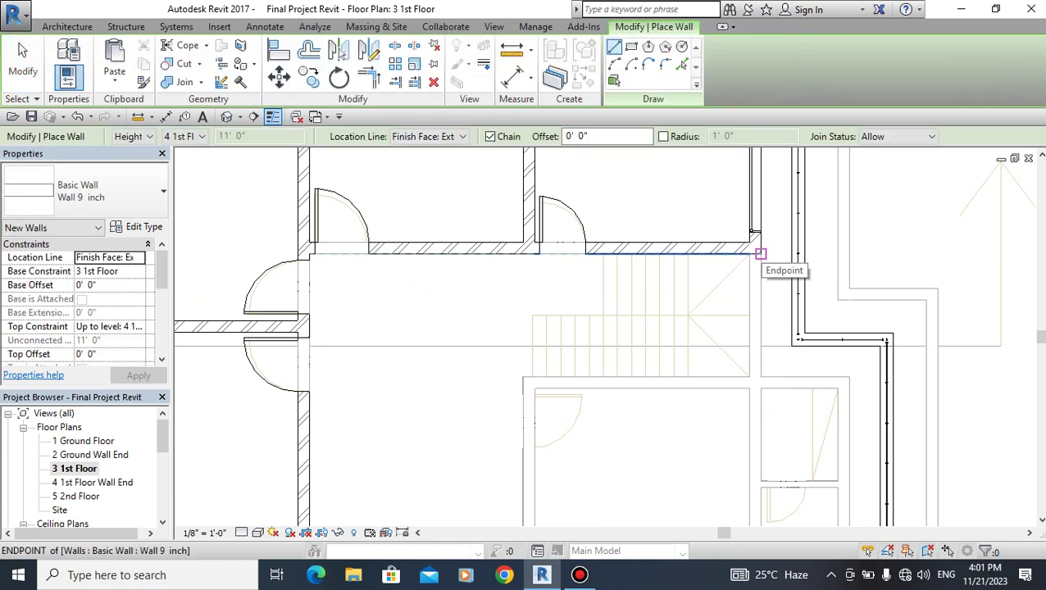
click(760, 254)
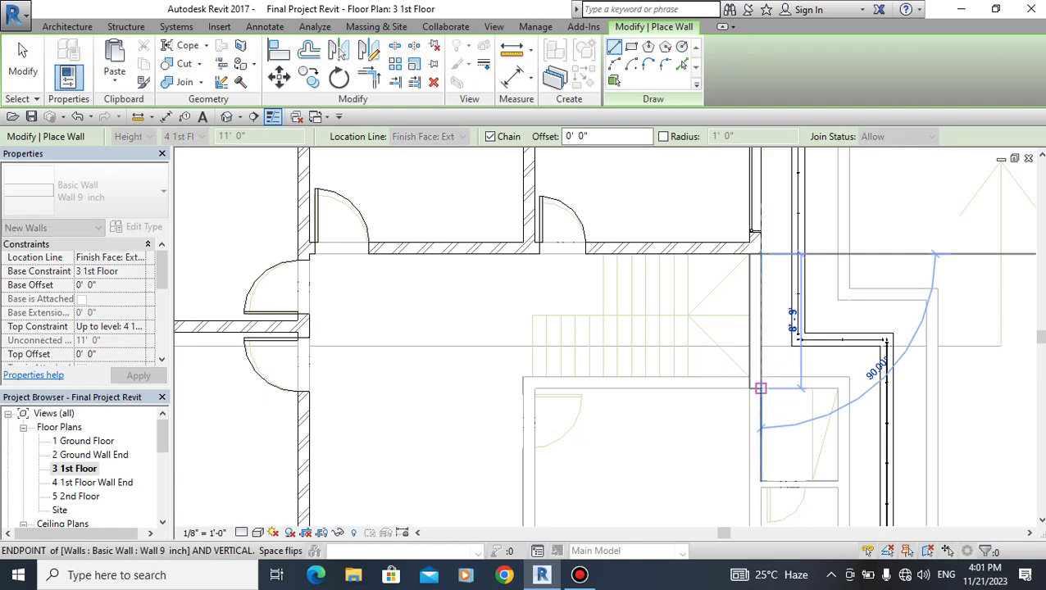
click(760, 388)
click(522, 382)
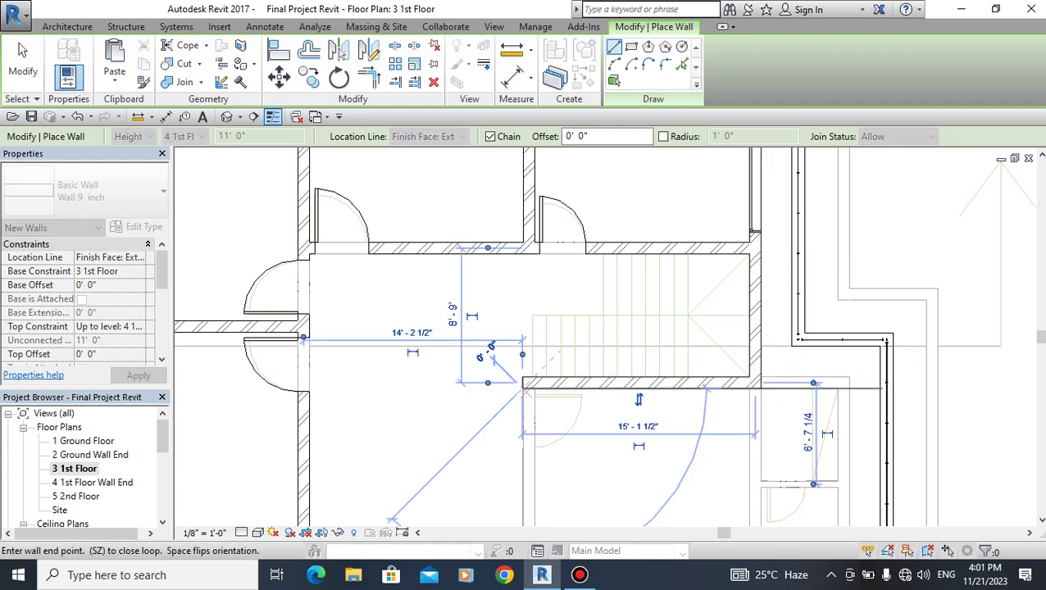
key(Escape)
key(Escape)
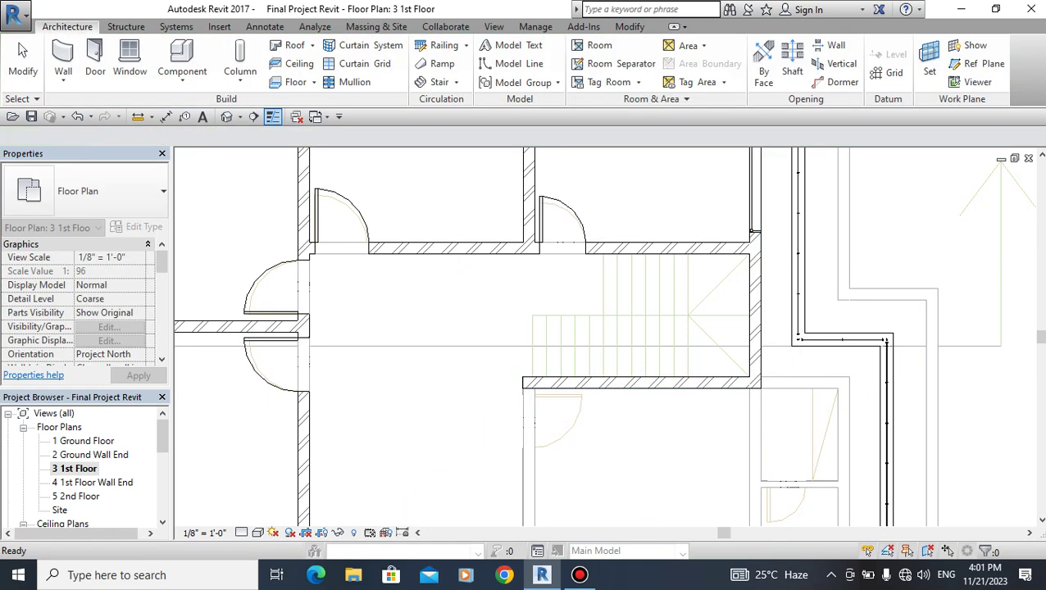
Review the house in 3D, then open the 5 2nd Floor plan and centre its outline.
click(226, 116)
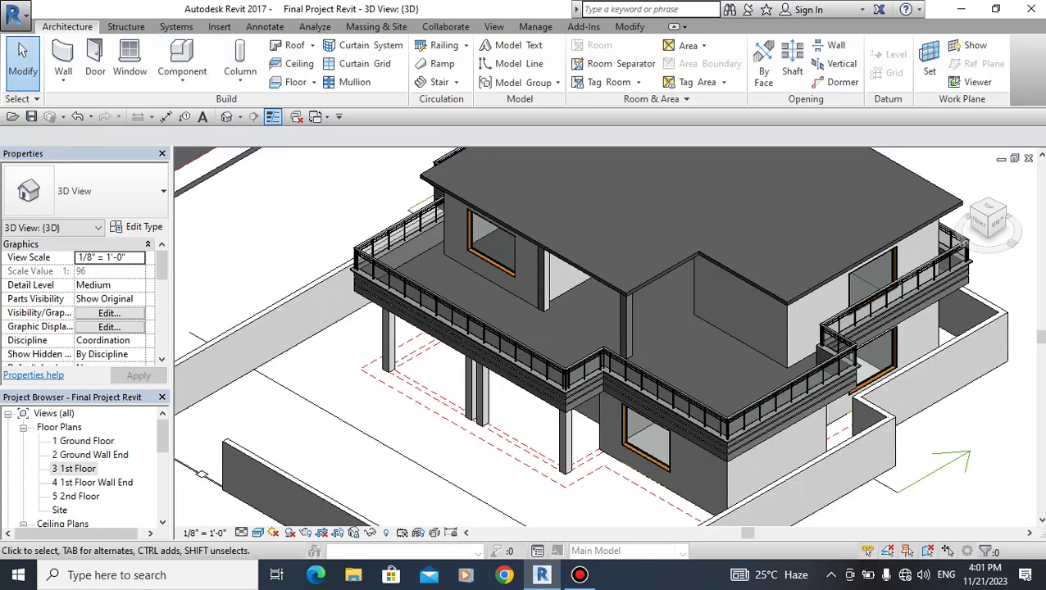
scroll(200, 474, down, 3)
scroll(343, 424, up, 2)
scroll(343, 425, down, 2)
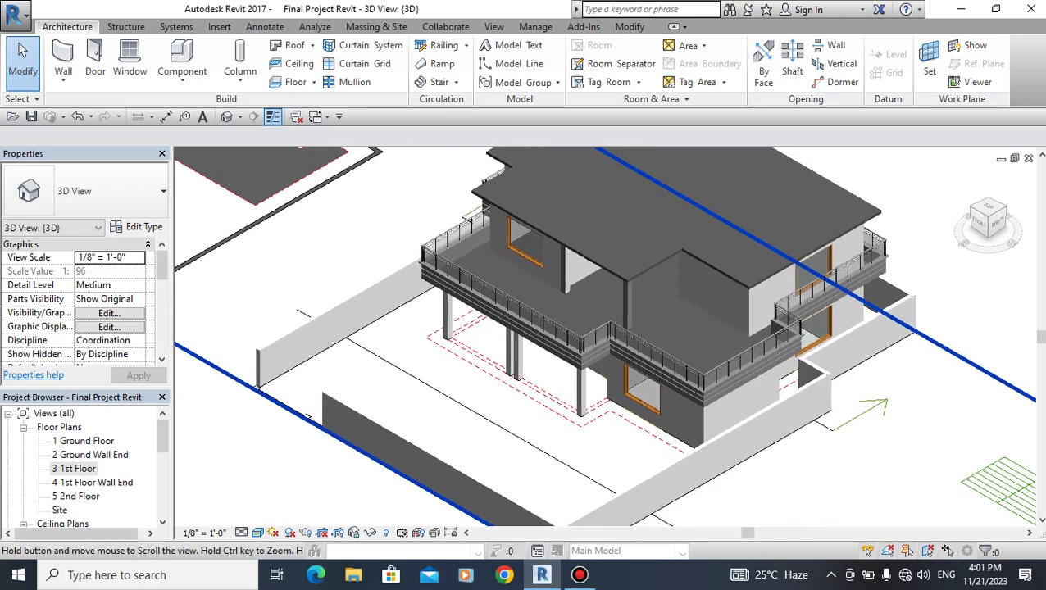
scroll(305, 417, up, 2)
double_click(73, 468)
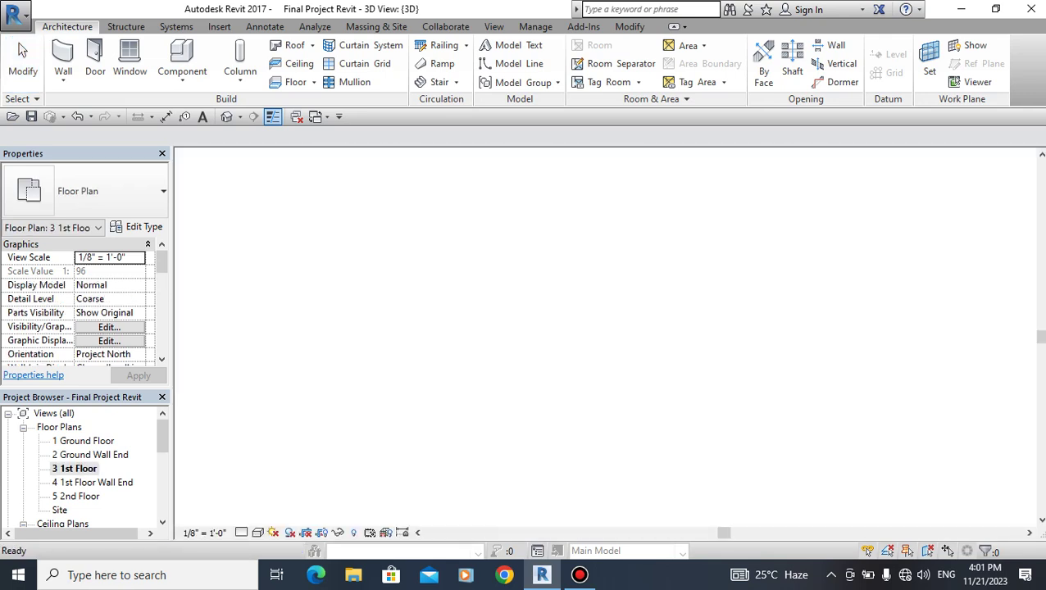
double_click(75, 496)
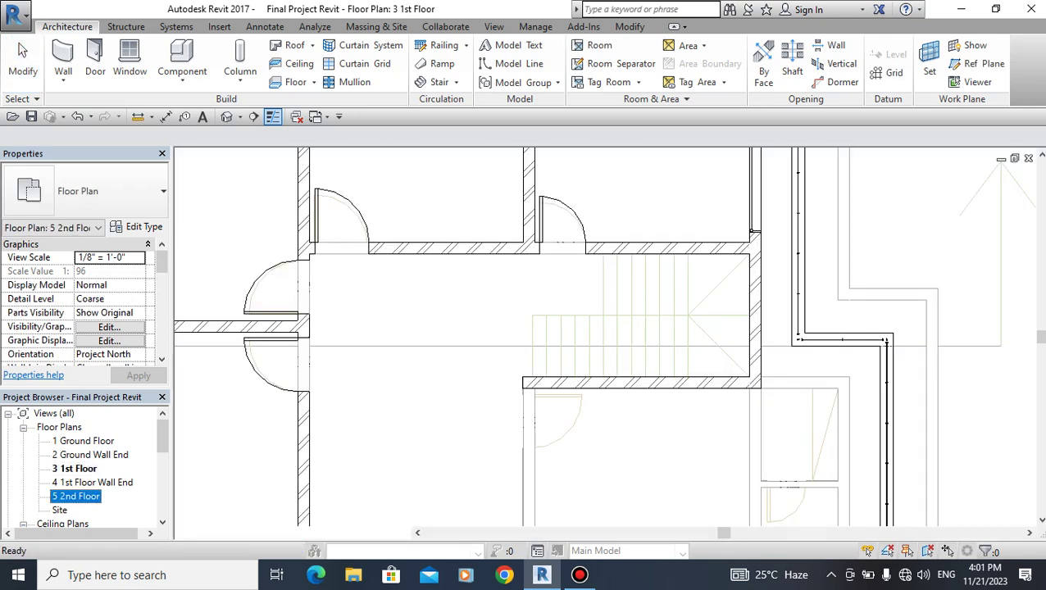
scroll(572, 348, down, 5)
scroll(572, 348, up, 1)
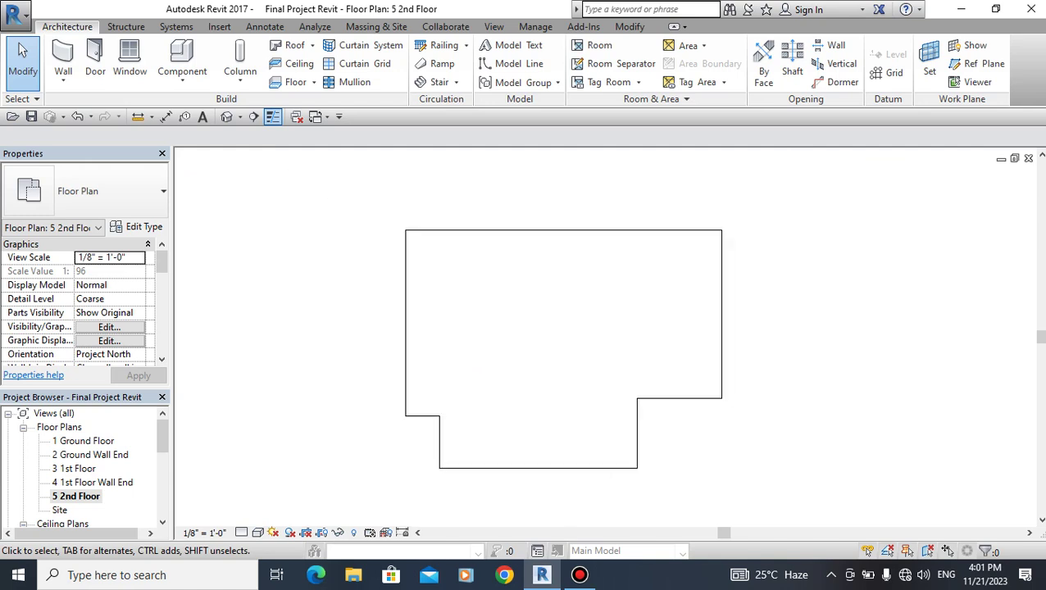
scroll(572, 348, up, 1)
scroll(572, 348, up, 1)
middle_drag(572, 349, 641, 330)
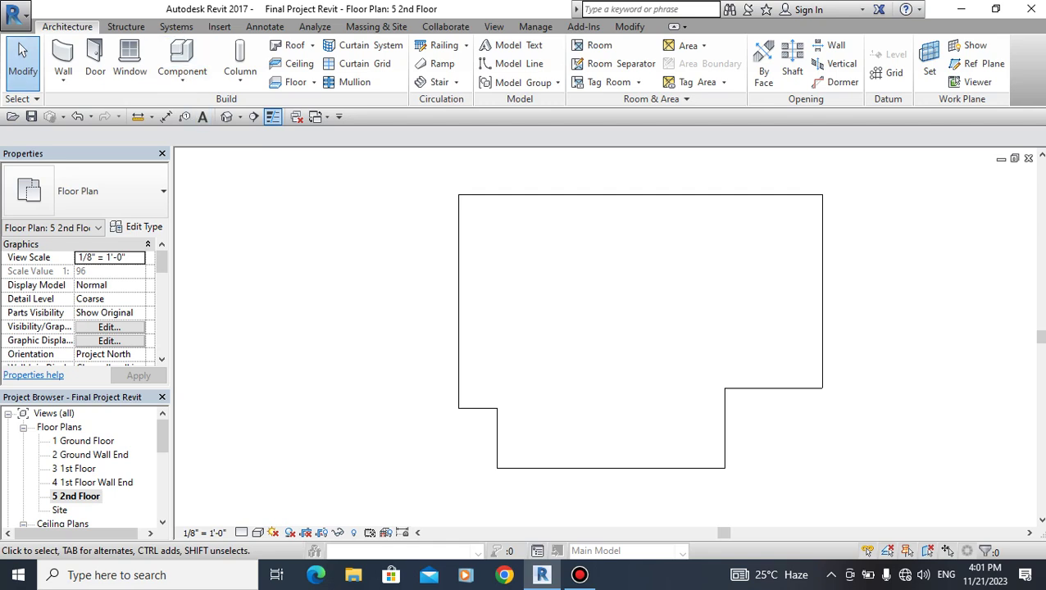
Recheck the Ground Floor plan and 3D view, then return to the 5 2nd Floor plan.
double_click(84, 441)
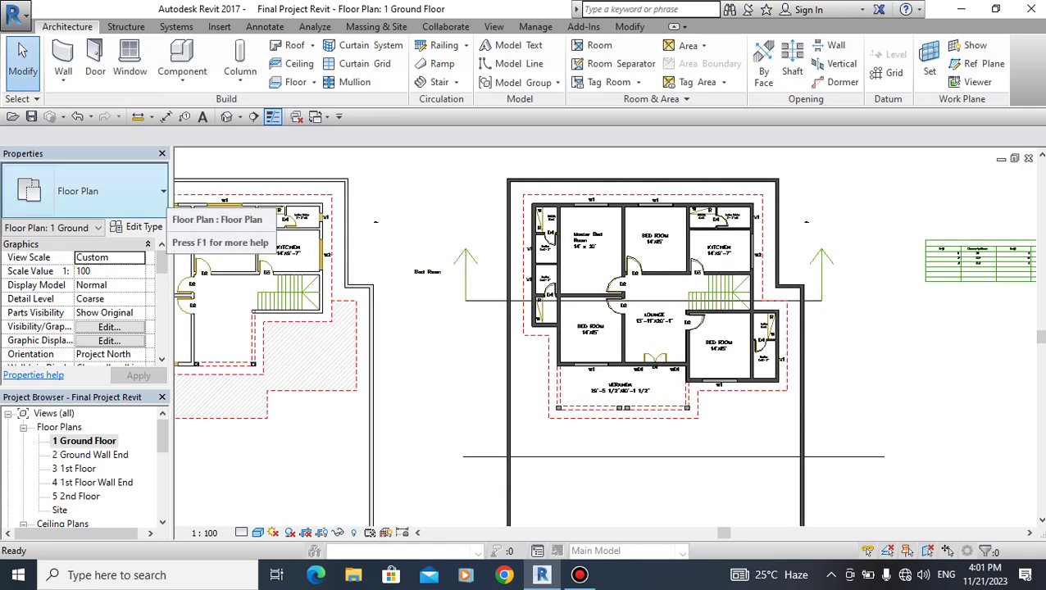
click(227, 117)
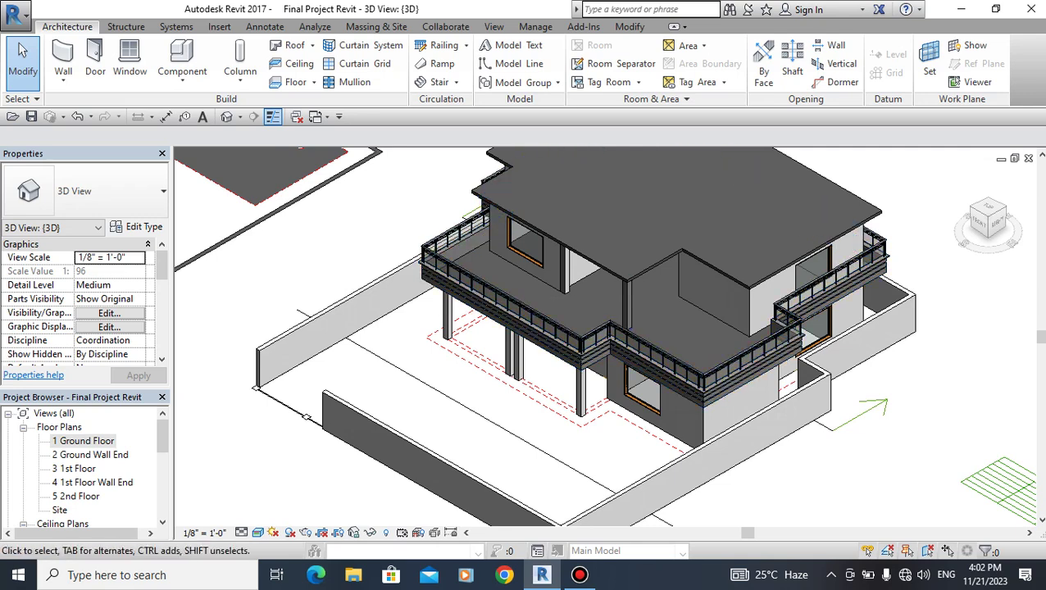
double_click(76, 496)
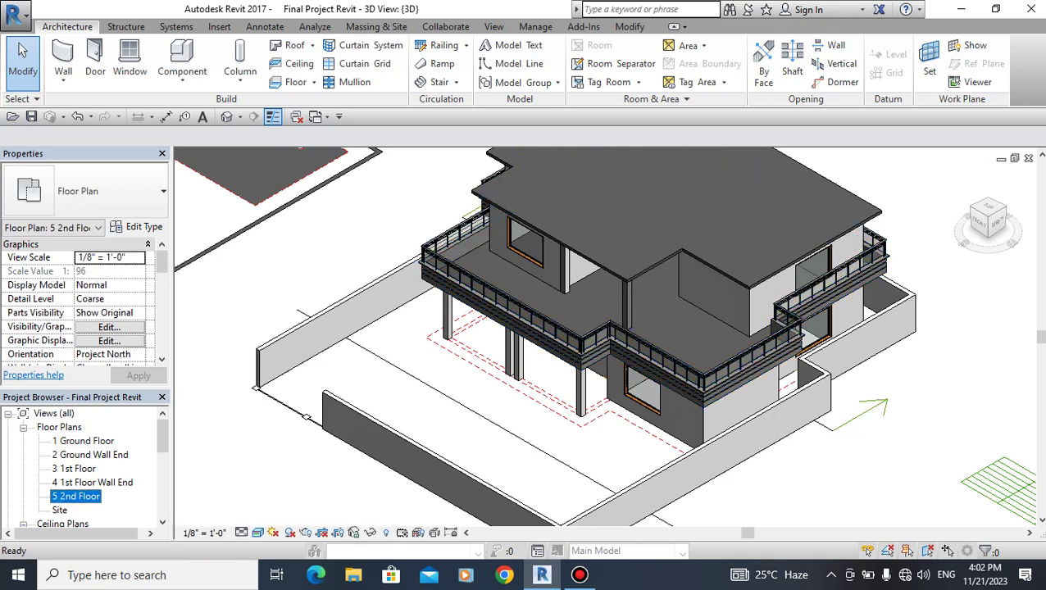
middle_drag(623, 328, 612, 329)
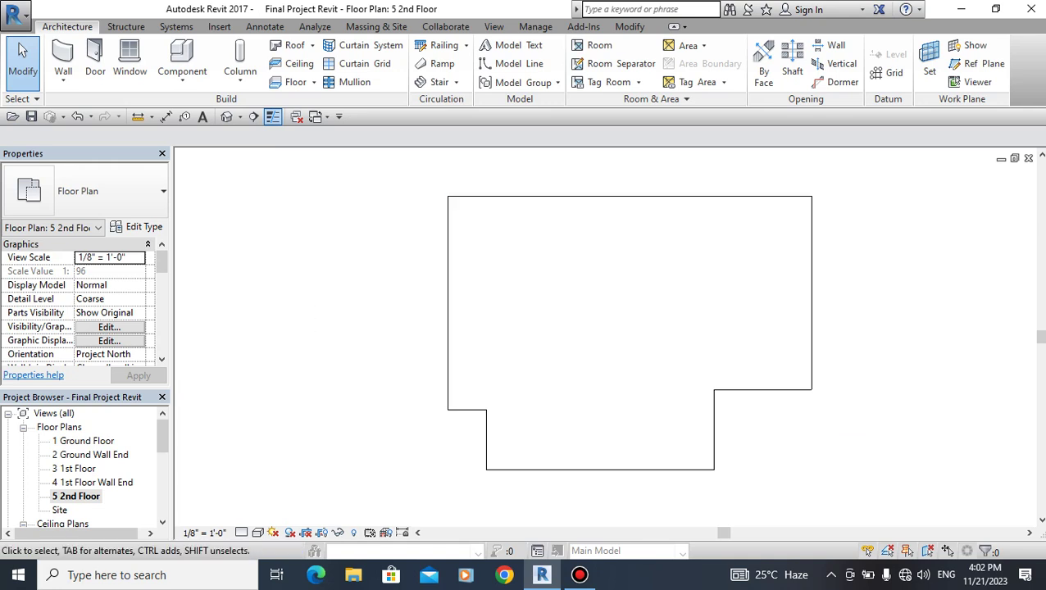
Create an in-place Generic Models element named cornice.
click(182, 78)
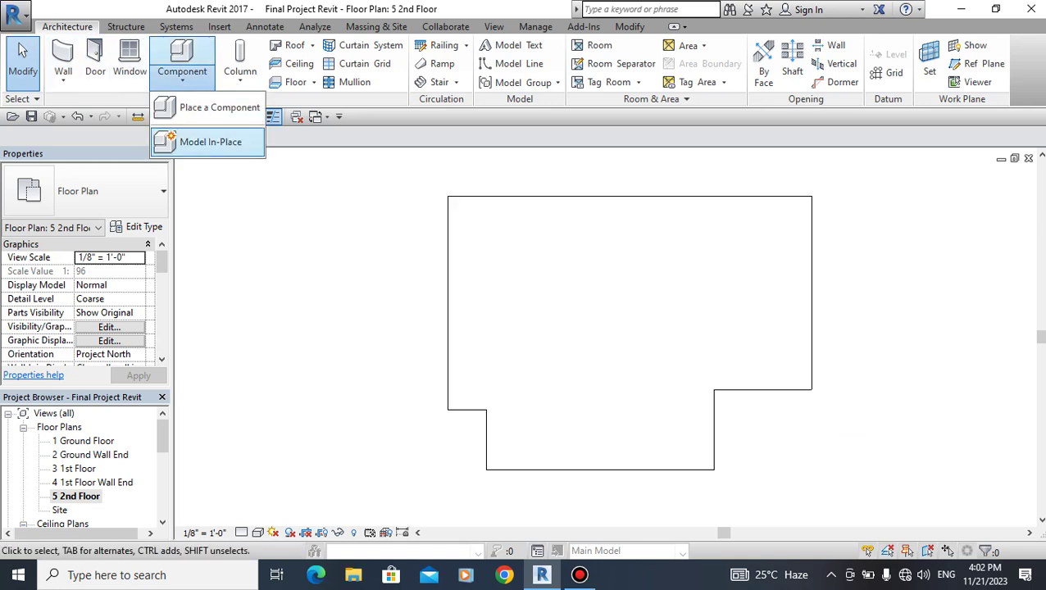
click(190, 143)
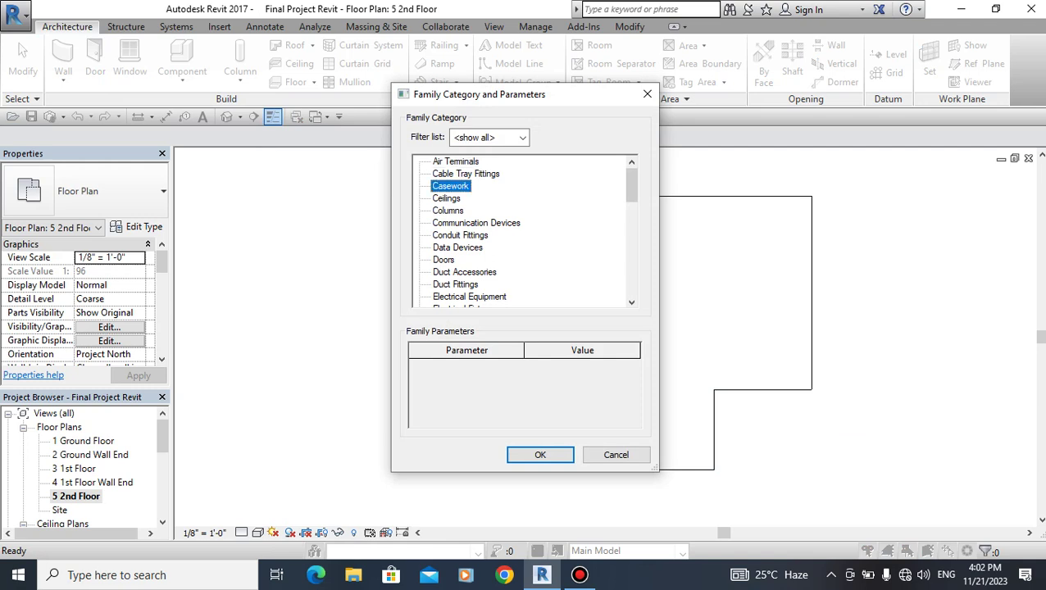
key(g)
key(Return)
text(cornice 2)
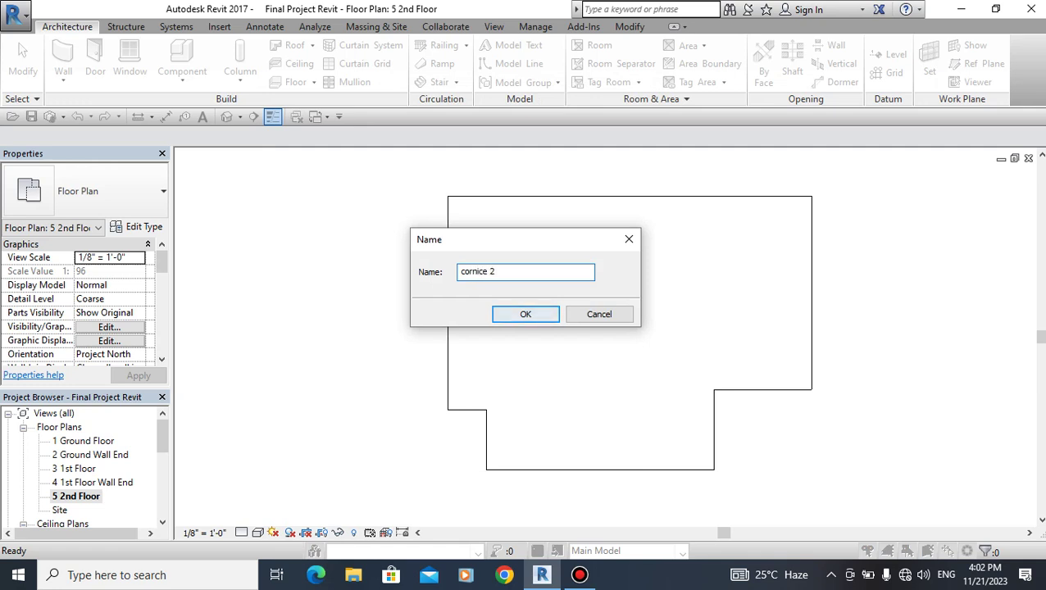
key(Return)
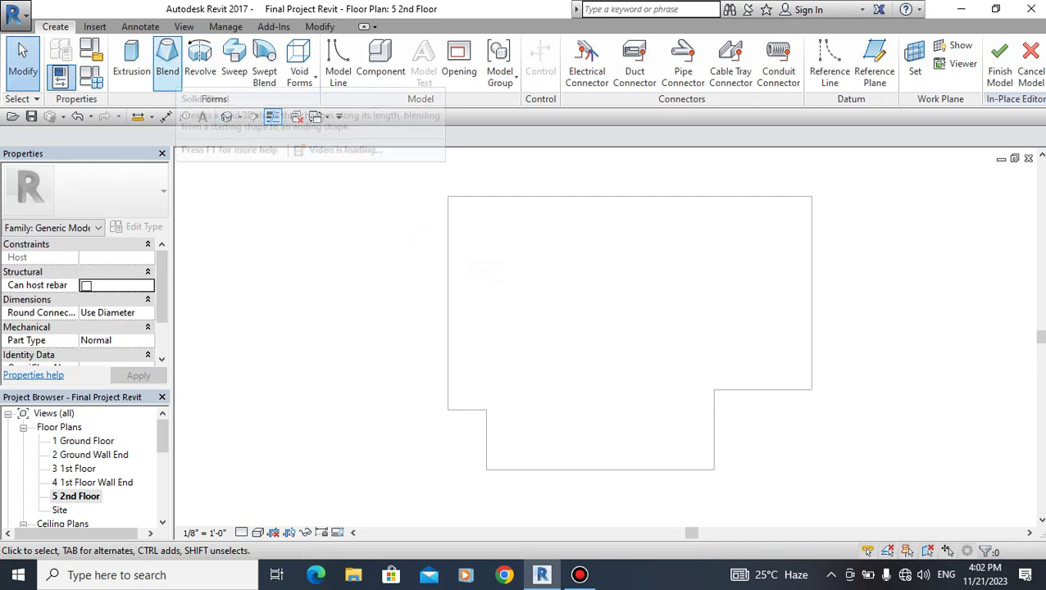
Start a sweep and pick all the 2nd-floor slab's outer edges as its finished path.
click(233, 61)
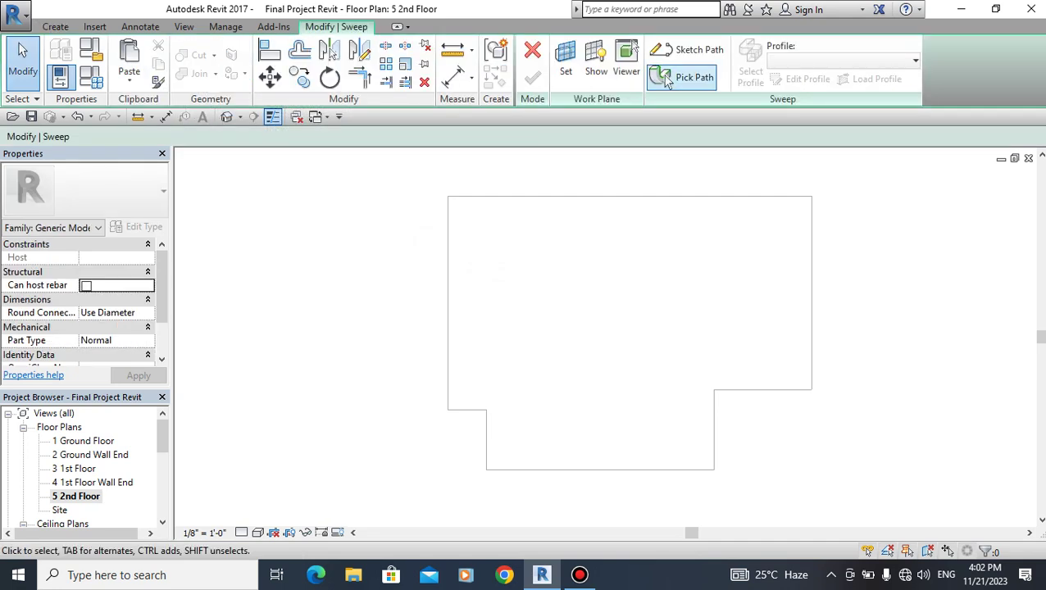
click(688, 50)
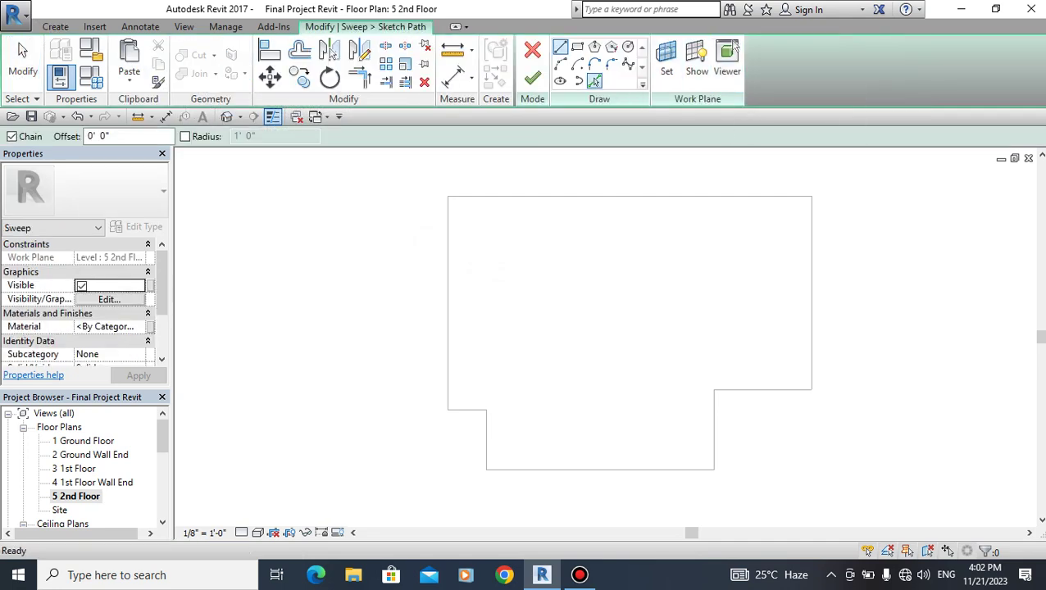
click(595, 81)
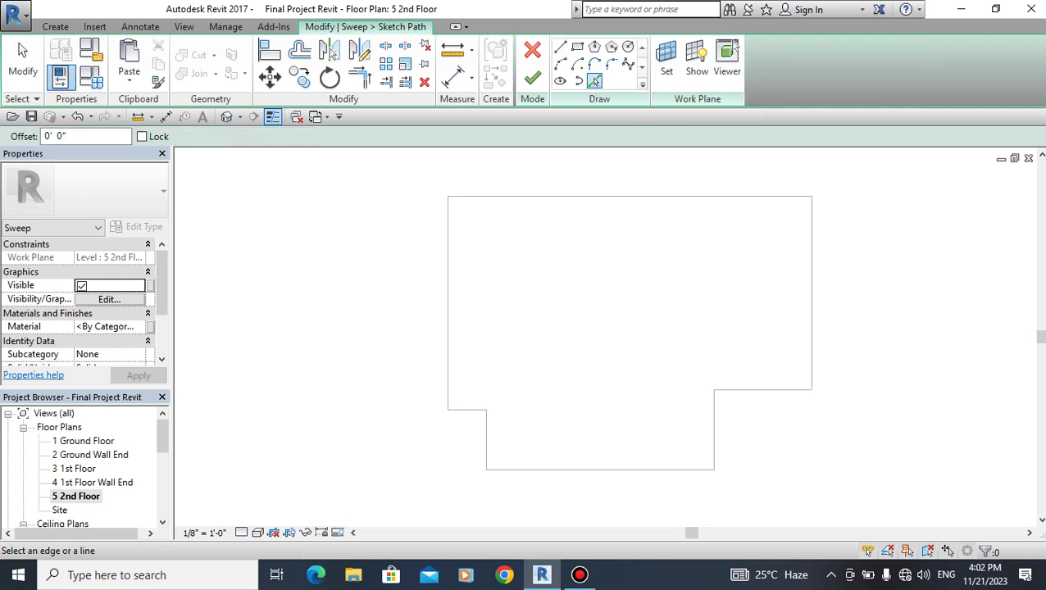
click(629, 196)
click(811, 292)
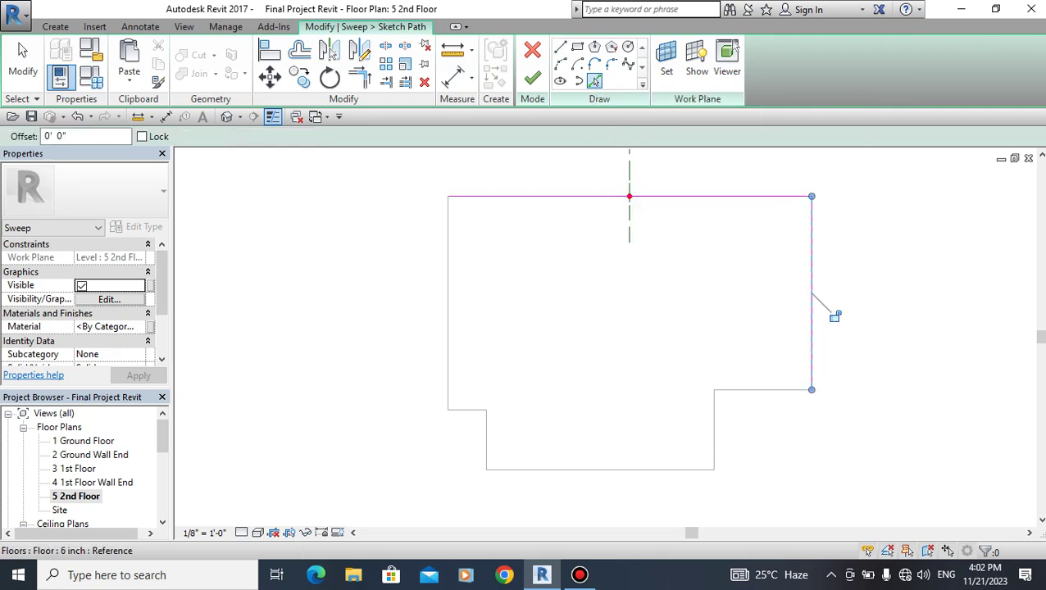
click(761, 390)
click(762, 390)
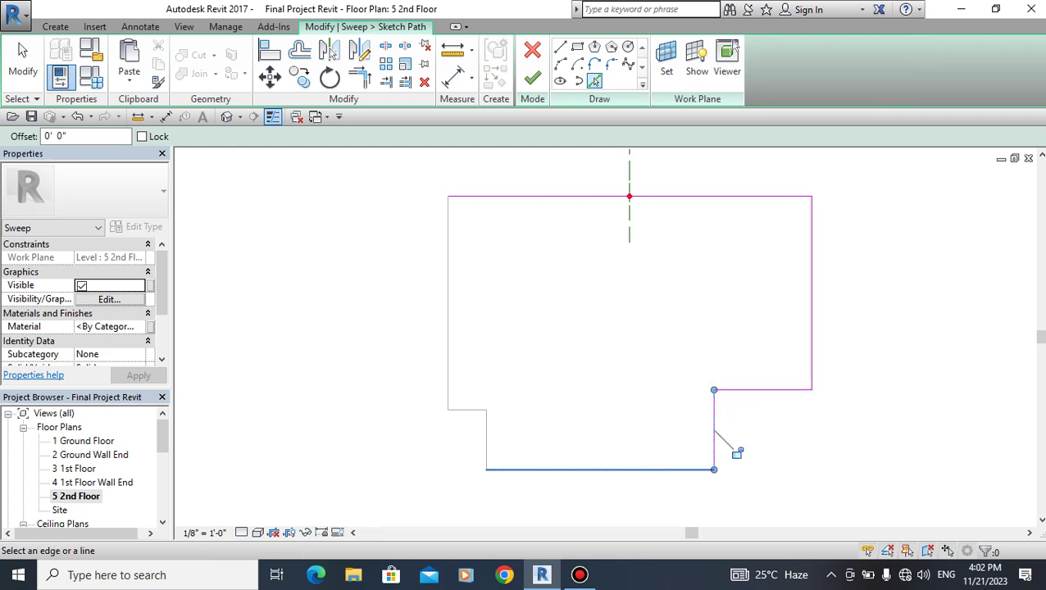
click(599, 471)
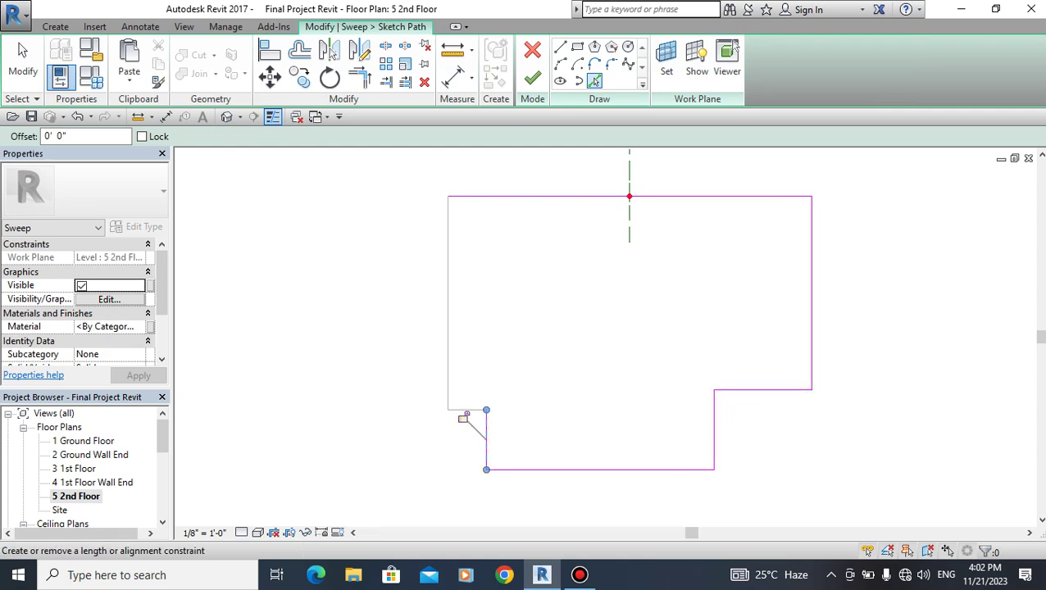
scroll(444, 406, up, 3)
click(451, 279)
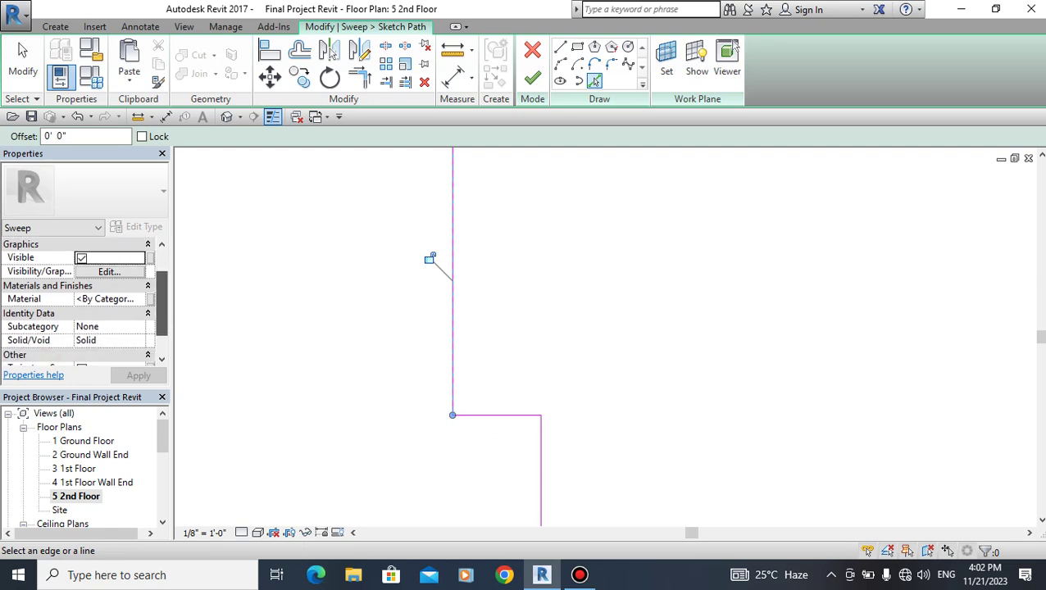
click(532, 77)
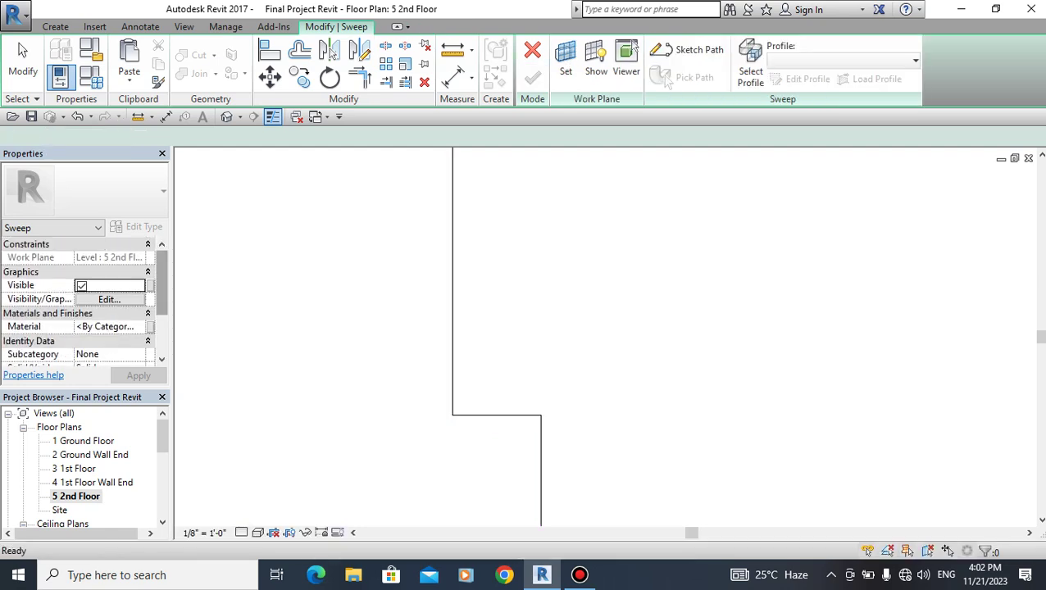
Edit the sweep profile in the East elevation, zoomed in on the railing edge.
click(807, 79)
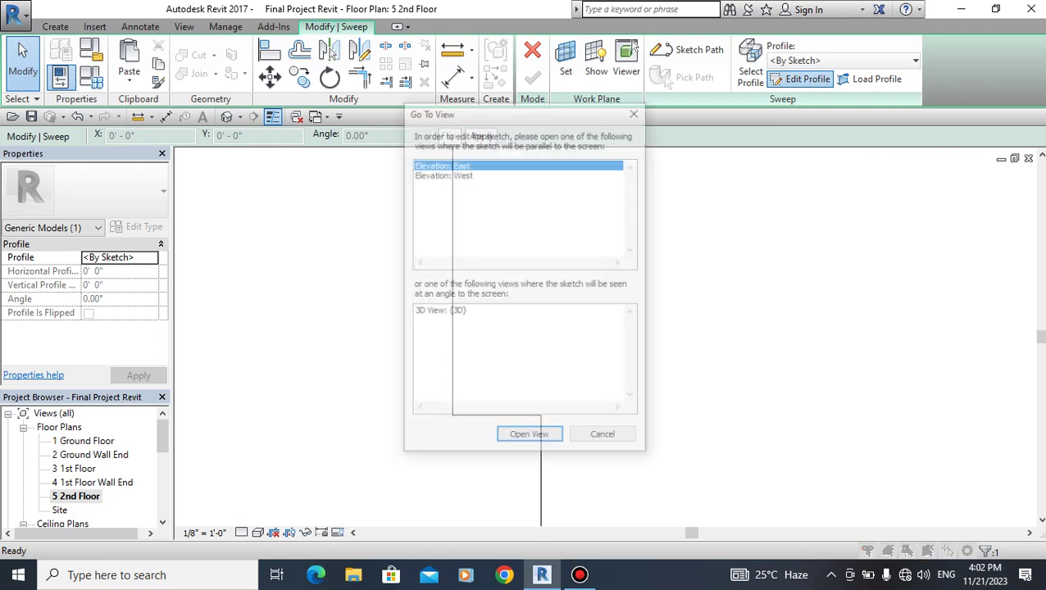
click(529, 437)
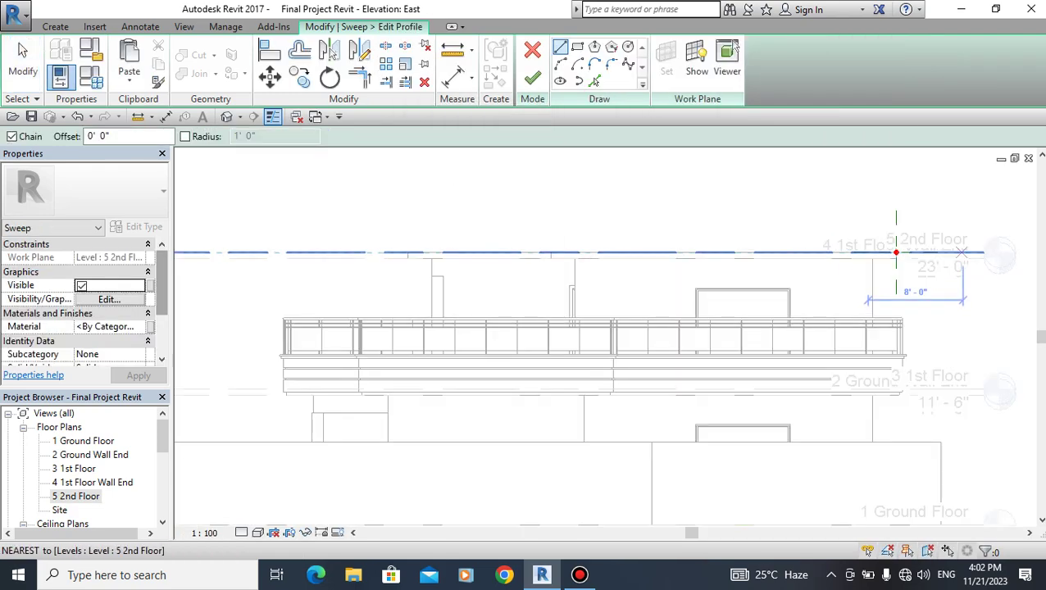
scroll(942, 258, up, 2)
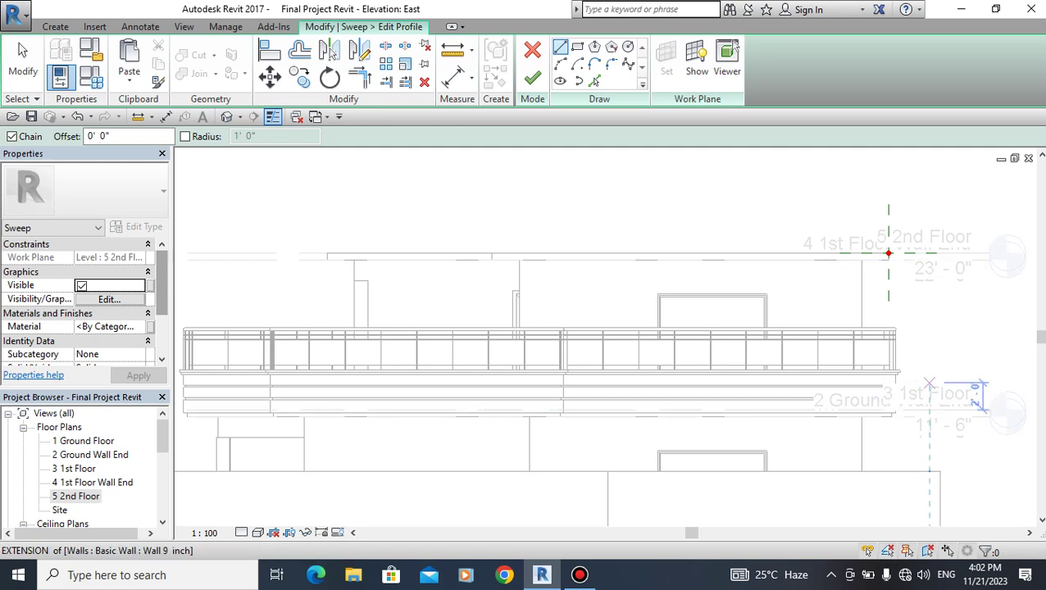
scroll(939, 386, up, 1)
scroll(929, 382, up, 1)
scroll(905, 369, up, 1)
scroll(749, 161, up, 1)
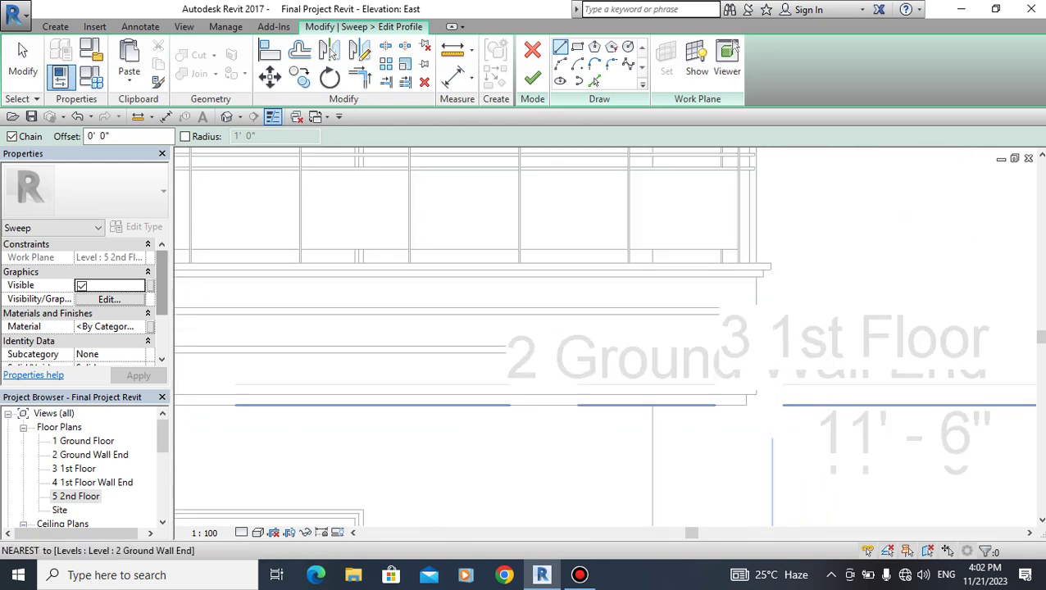
Set the East elevation's view scale to 3/4" = 1'-0".
click(204, 532)
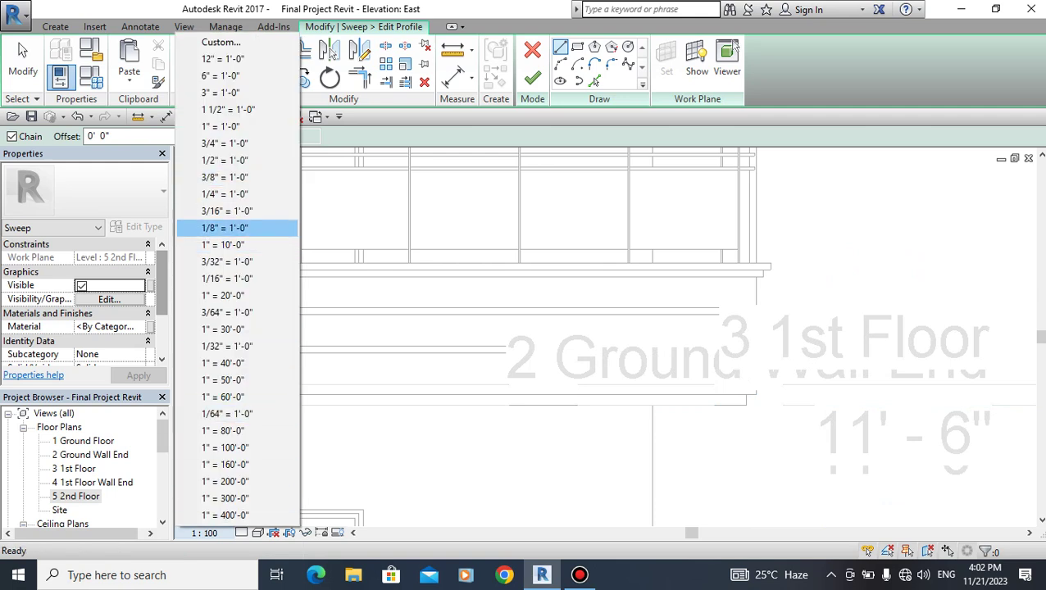
click(223, 228)
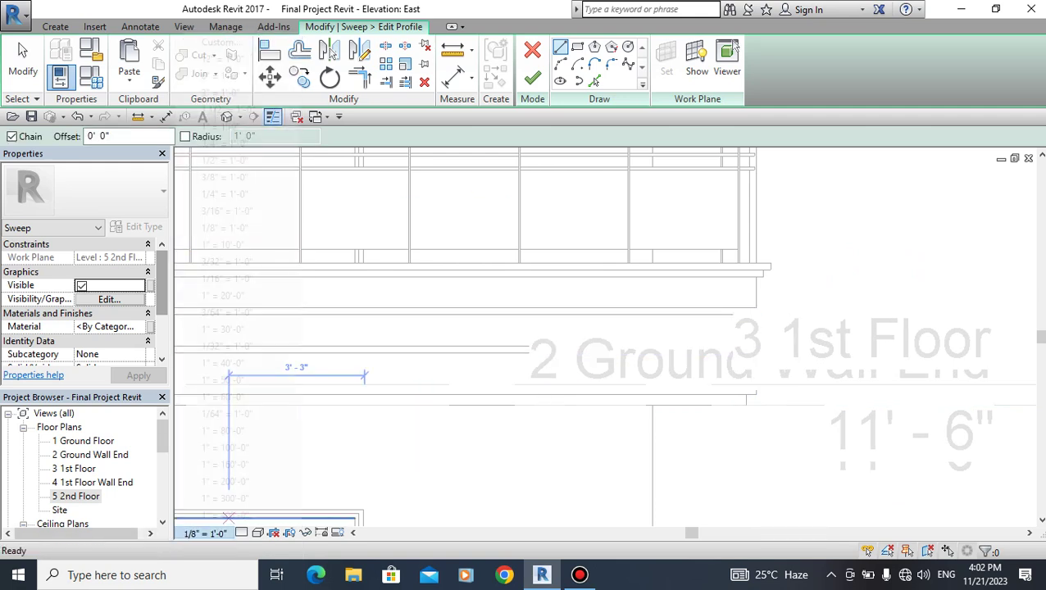
click(204, 533)
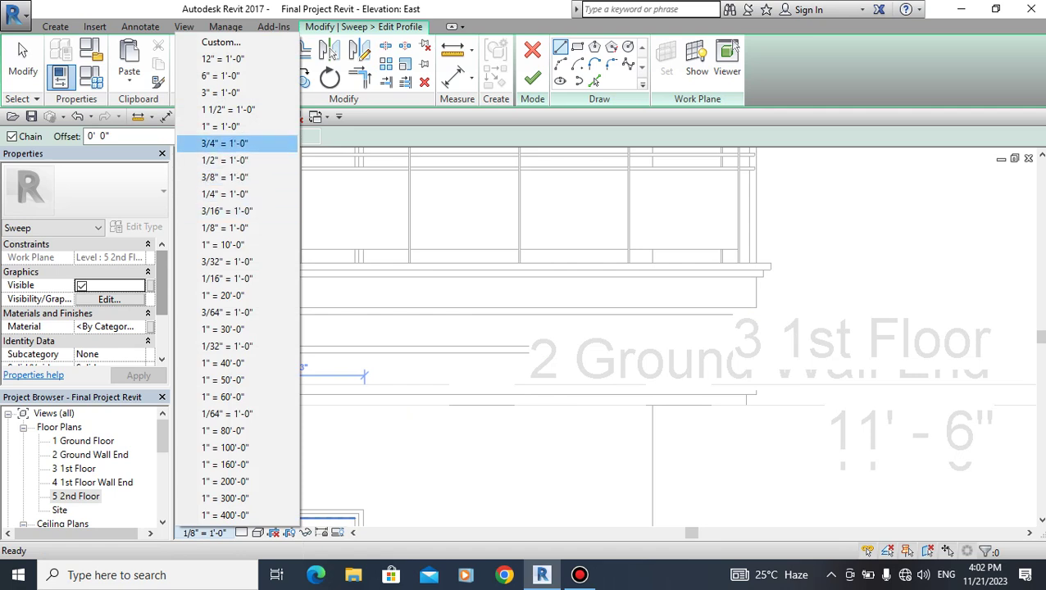
click(224, 143)
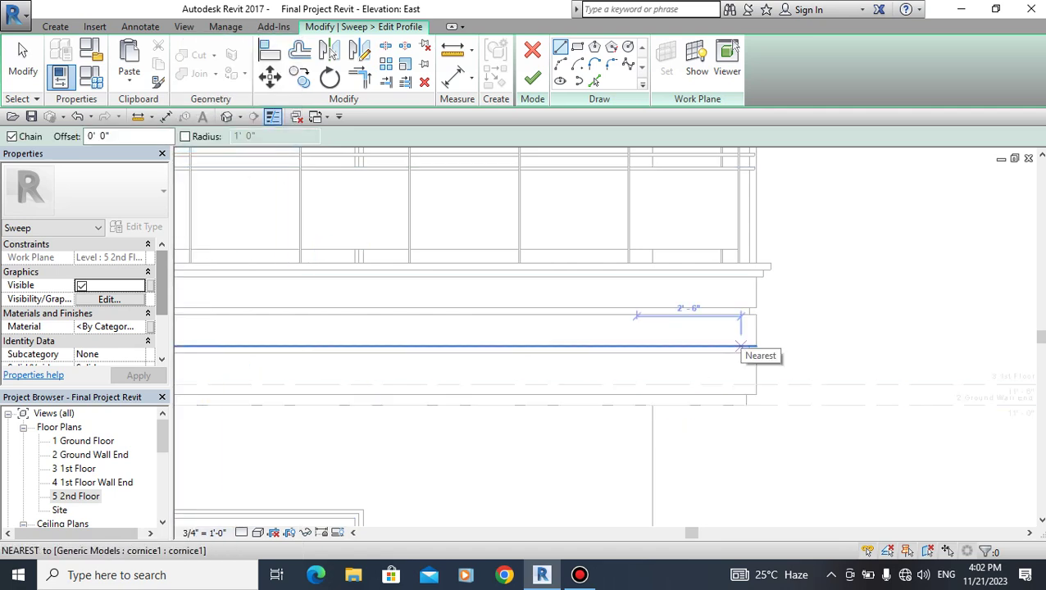
Start the cornice profile at the floor corner with a short rise, outward step and tall rise.
scroll(715, 416, down, 2)
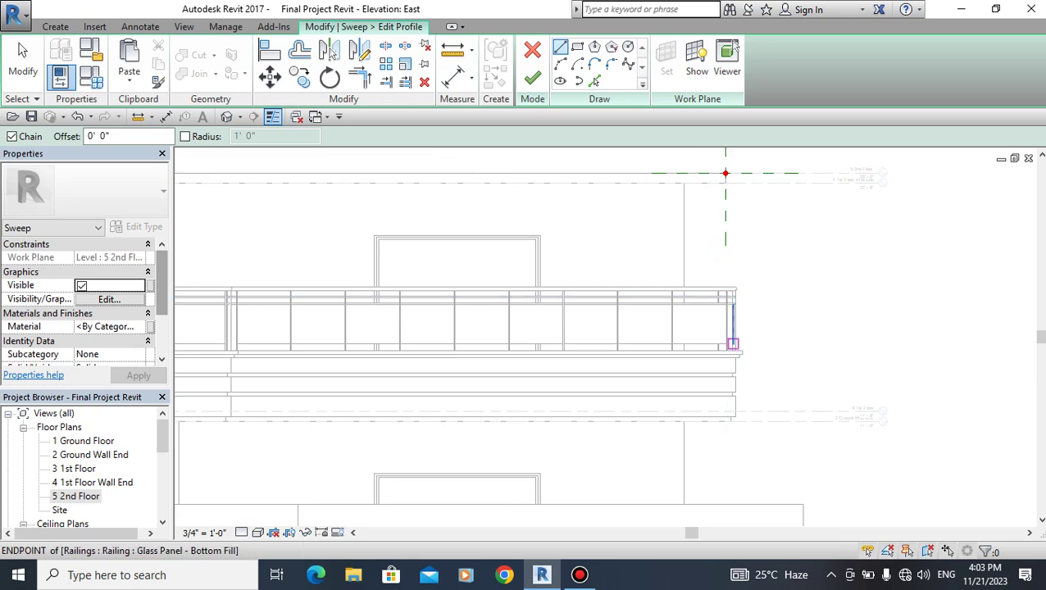
scroll(729, 392, up, 1)
scroll(696, 421, up, 1)
scroll(696, 421, up, 1)
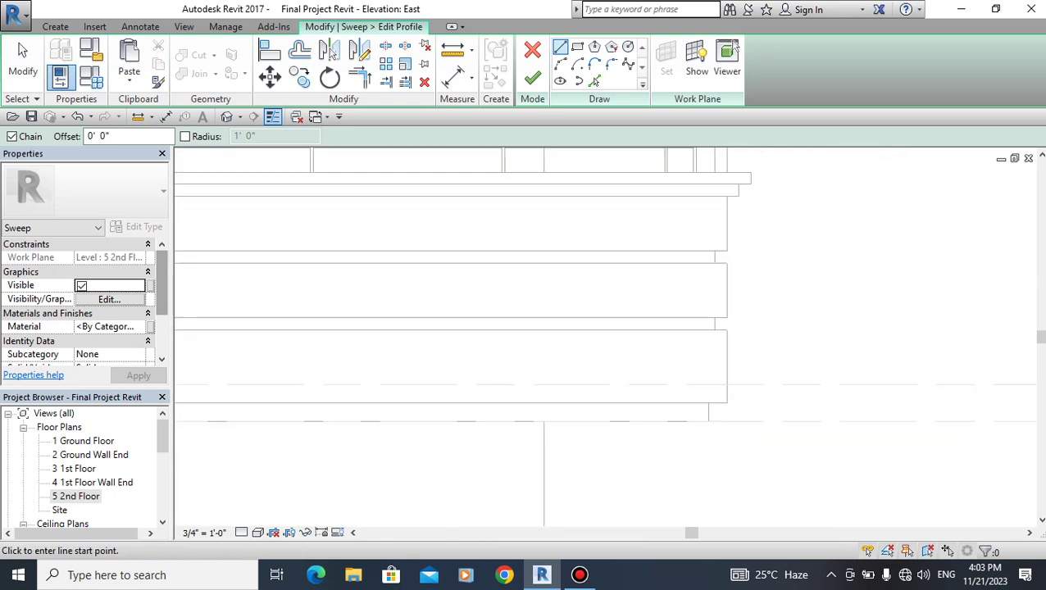
scroll(696, 421, up, 1)
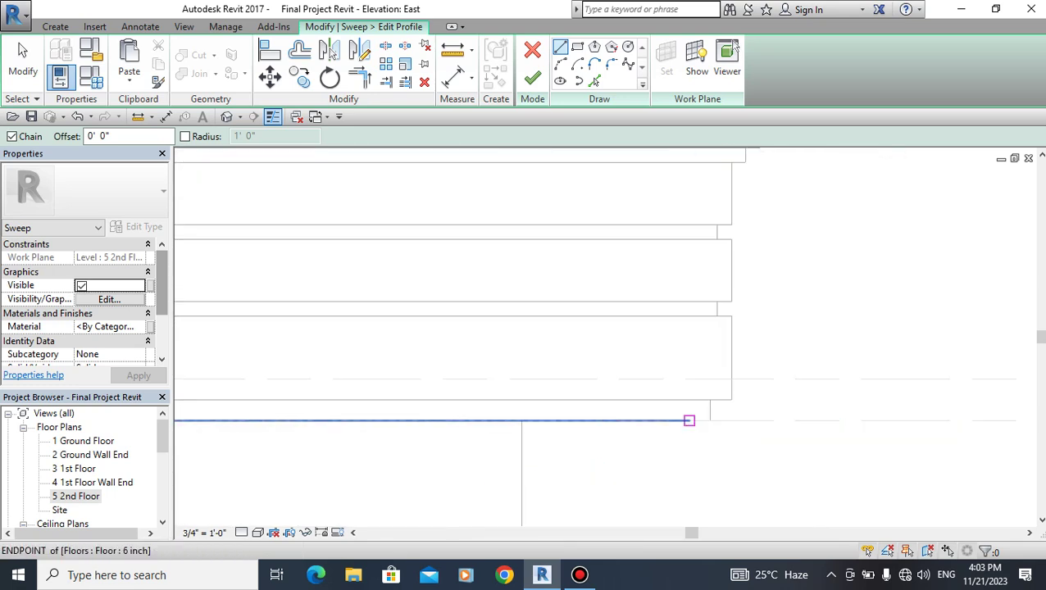
scroll(692, 420, up, 1)
click(723, 418)
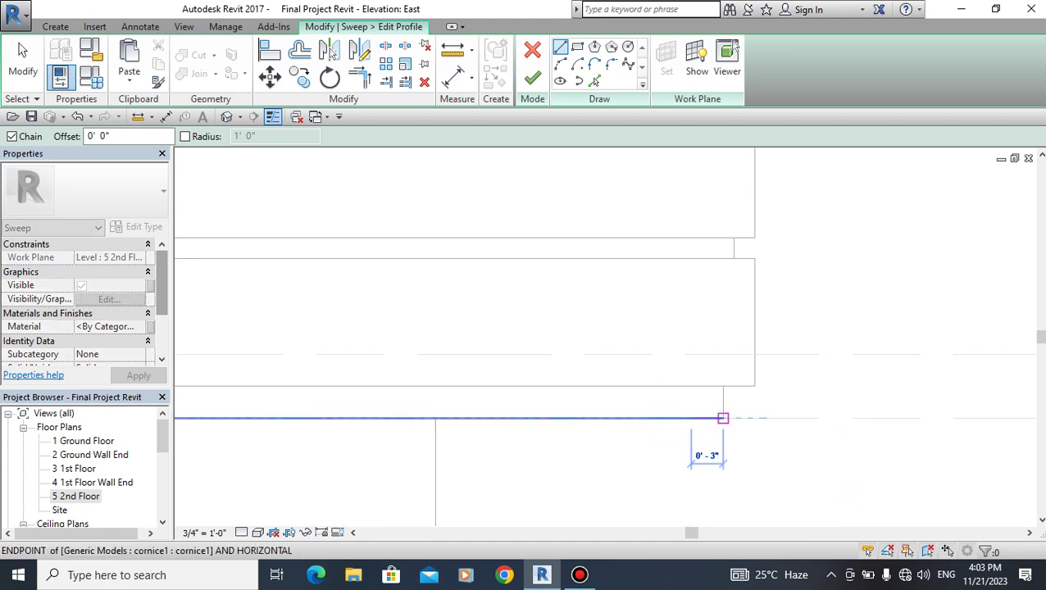
click(723, 386)
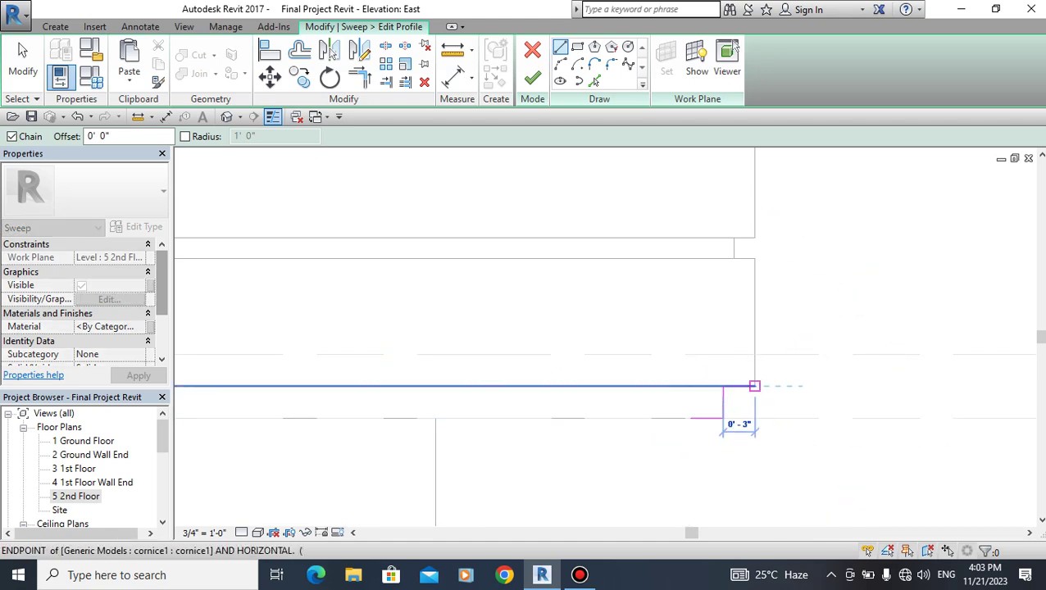
click(755, 386)
click(755, 258)
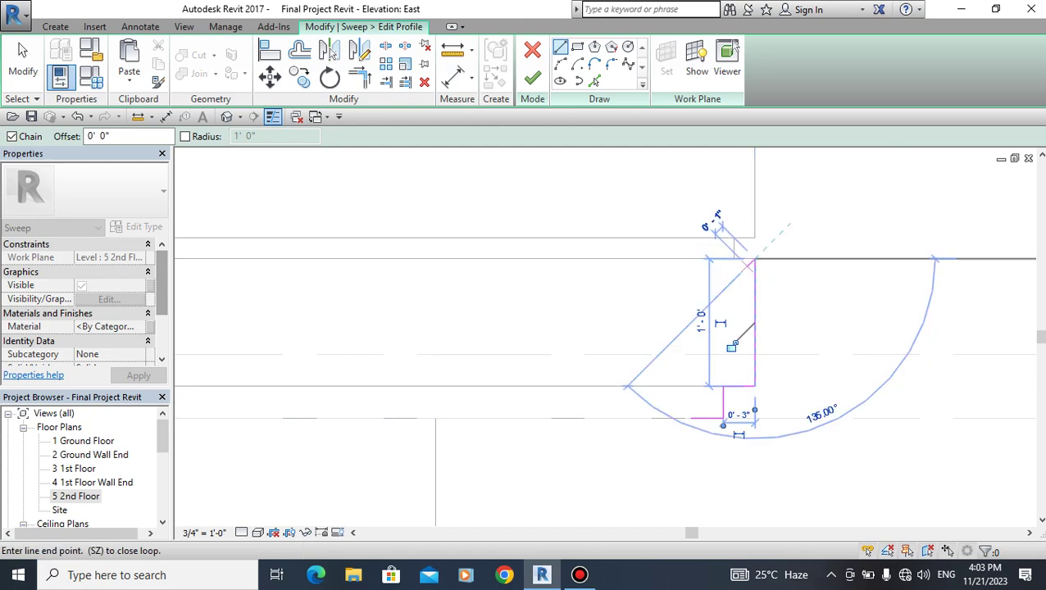
click(734, 259)
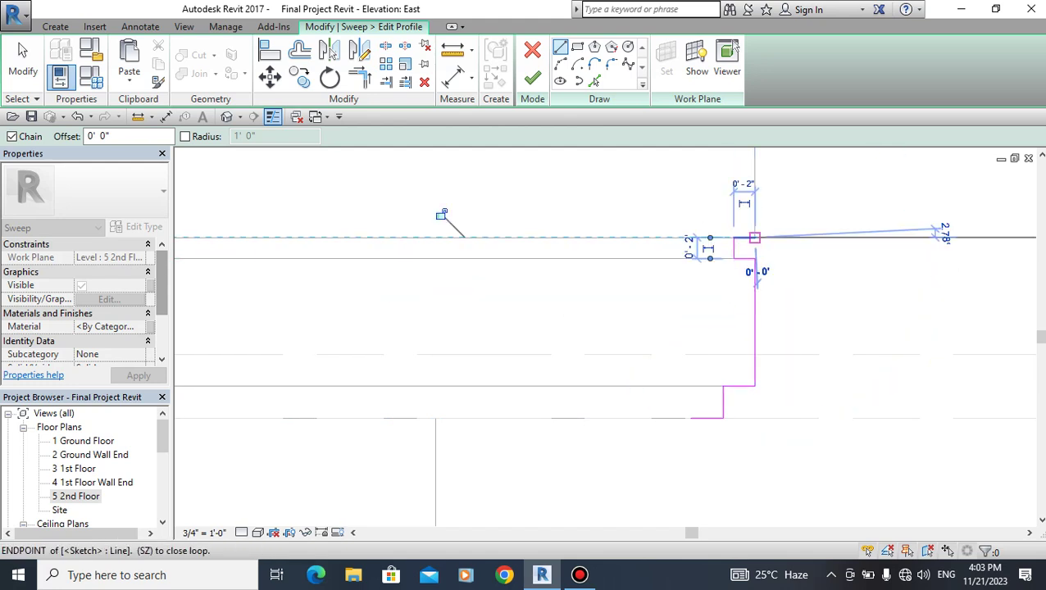
Continue the profile upward through small stepped offsets, ending with a 0'-2" vertical step.
click(755, 237)
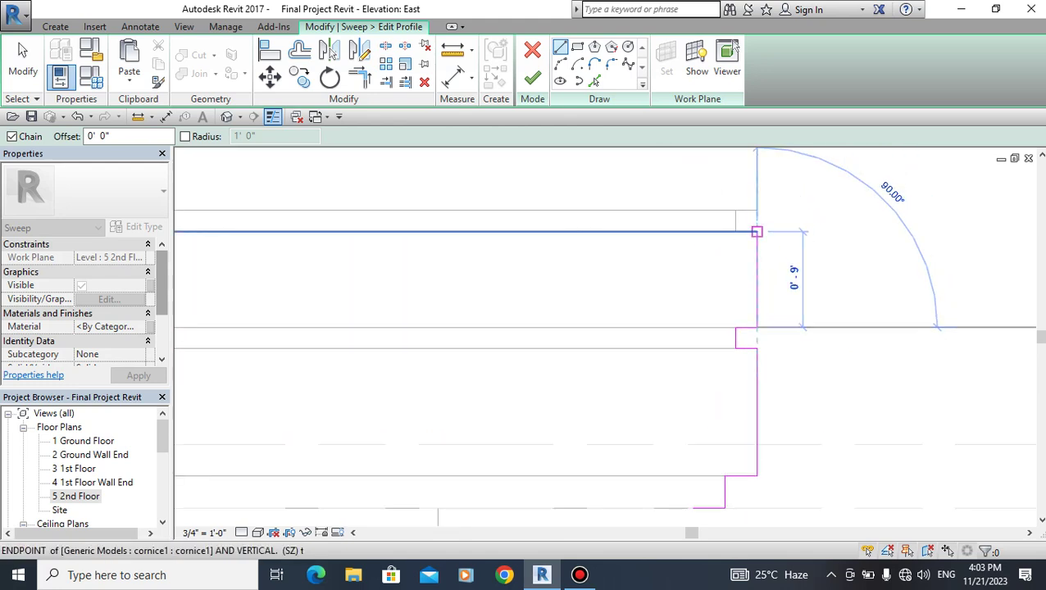
click(757, 232)
click(735, 232)
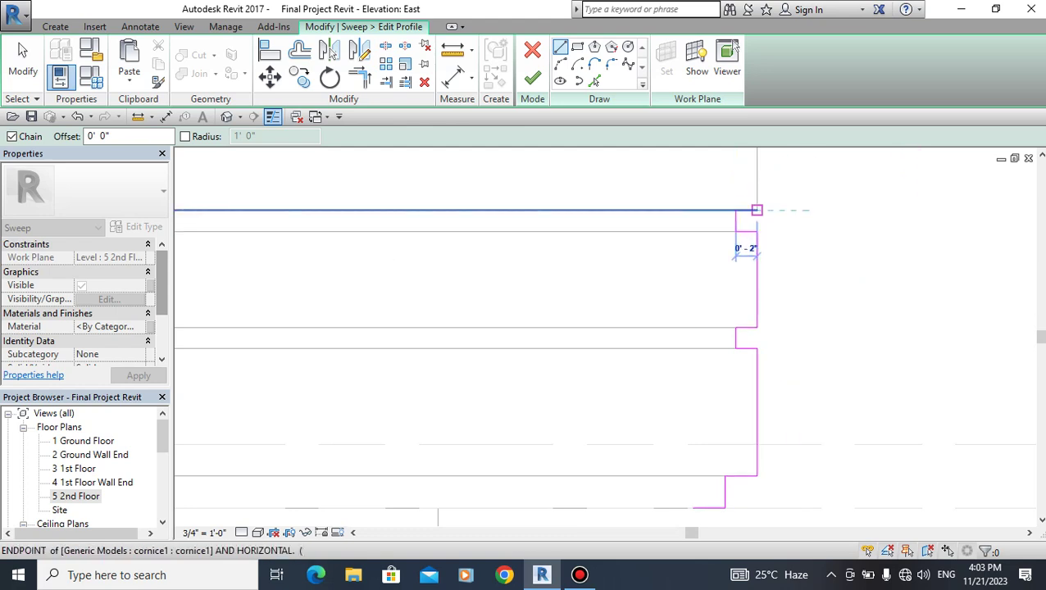
scroll(741, 283, down, 3)
scroll(764, 238, up, 2)
scroll(765, 234, up, 2)
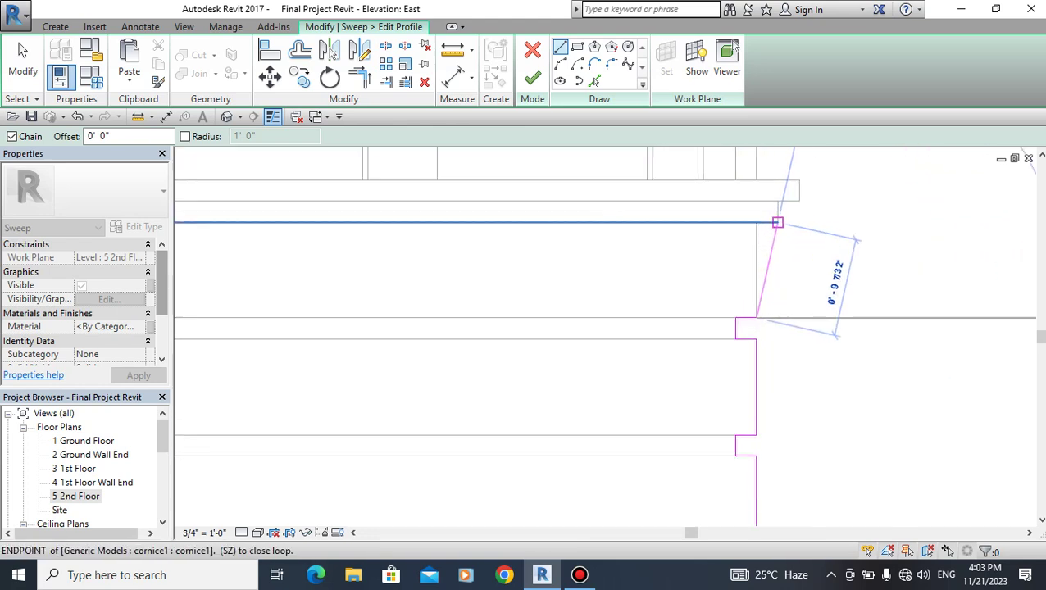
click(755, 222)
click(778, 222)
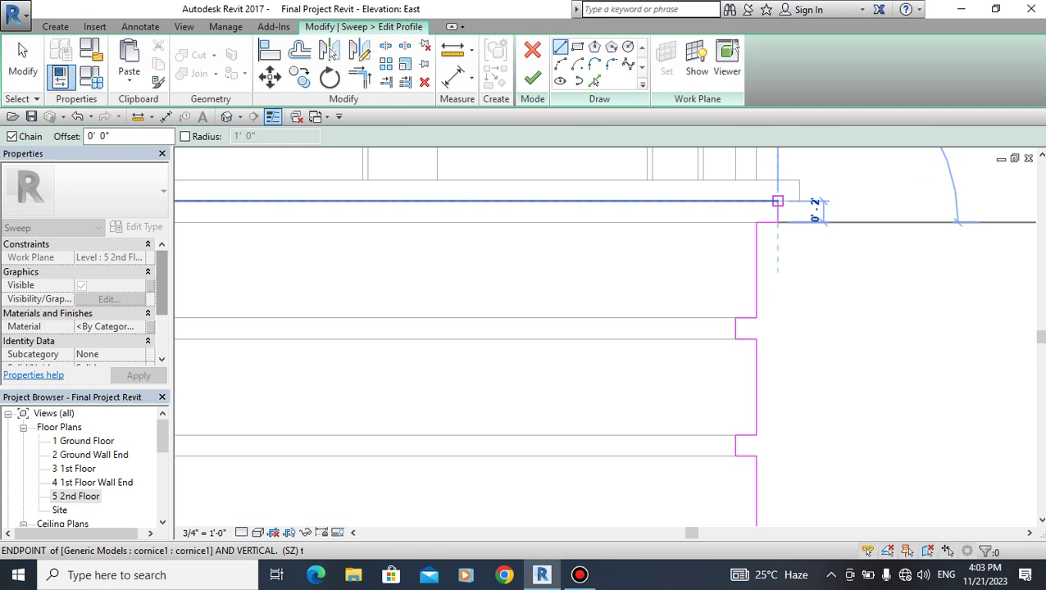
click(777, 201)
click(799, 201)
click(799, 179)
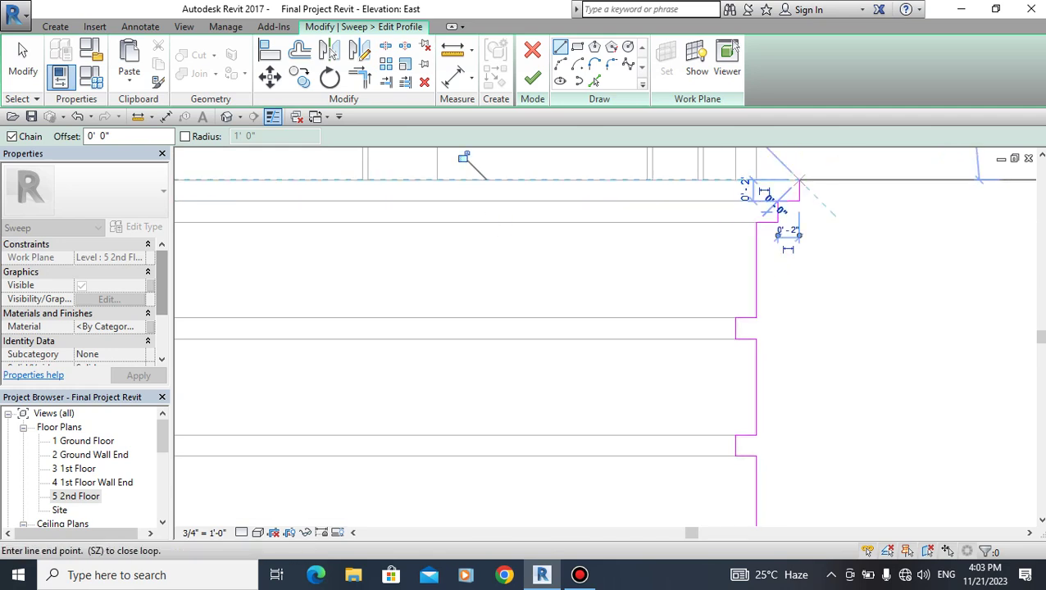
End the profile line at the railing endpoint and stop drawing.
scroll(774, 193, down, 3)
scroll(774, 197, up, 2)
scroll(797, 231, down, 2)
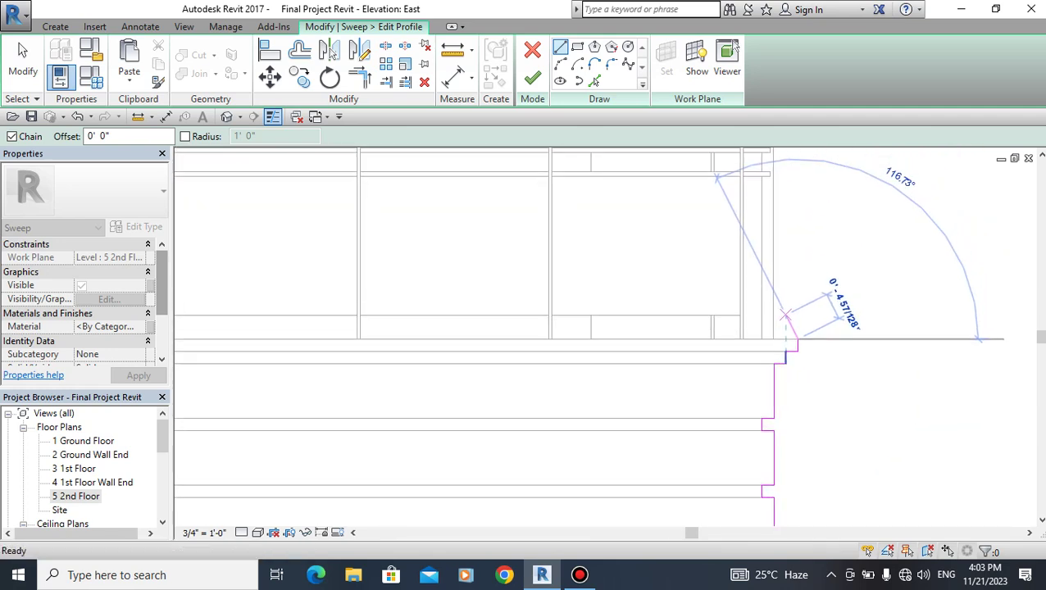
scroll(779, 312, up, 2)
scroll(766, 332, up, 1)
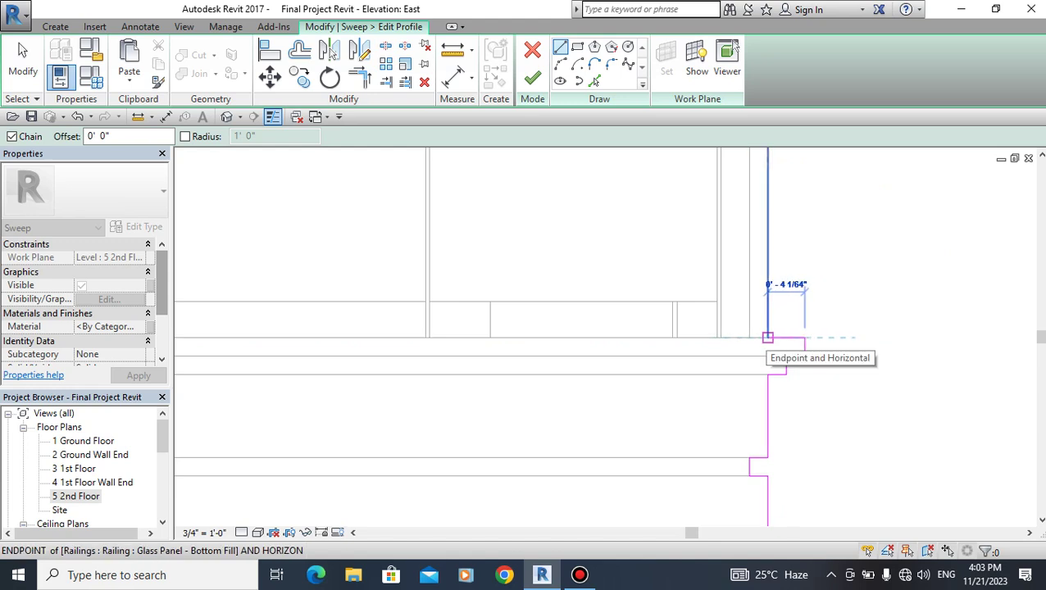
click(767, 337)
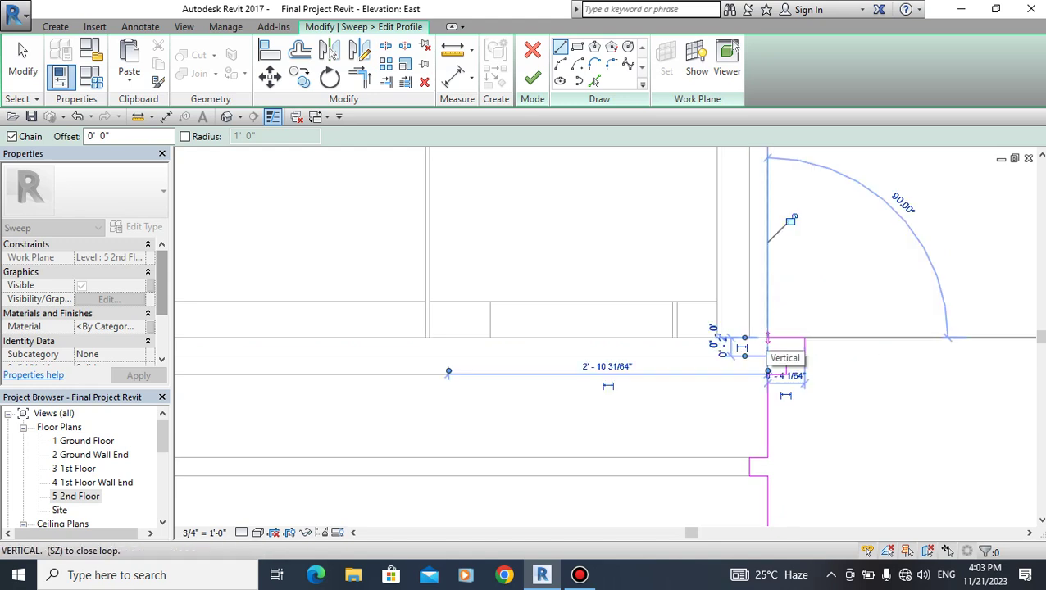
key(Escape)
key(Escape)
scroll(767, 352, down, 2)
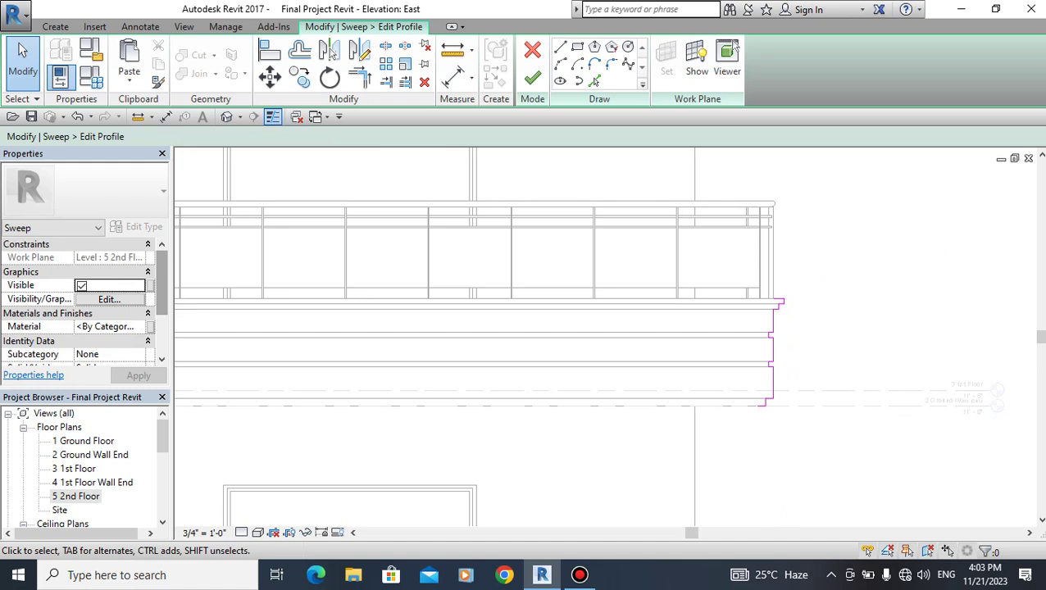
Move all profile lines so the profile sits on the reference-plane intersection.
drag(719, 261, 793, 435)
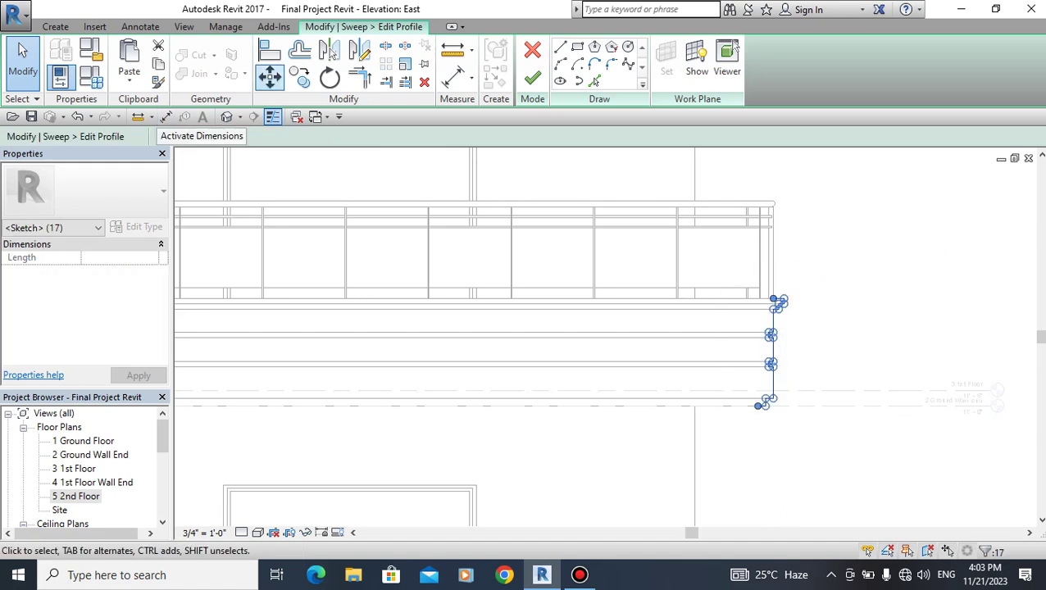
key(m)
key(v)
scroll(754, 405, up, 2)
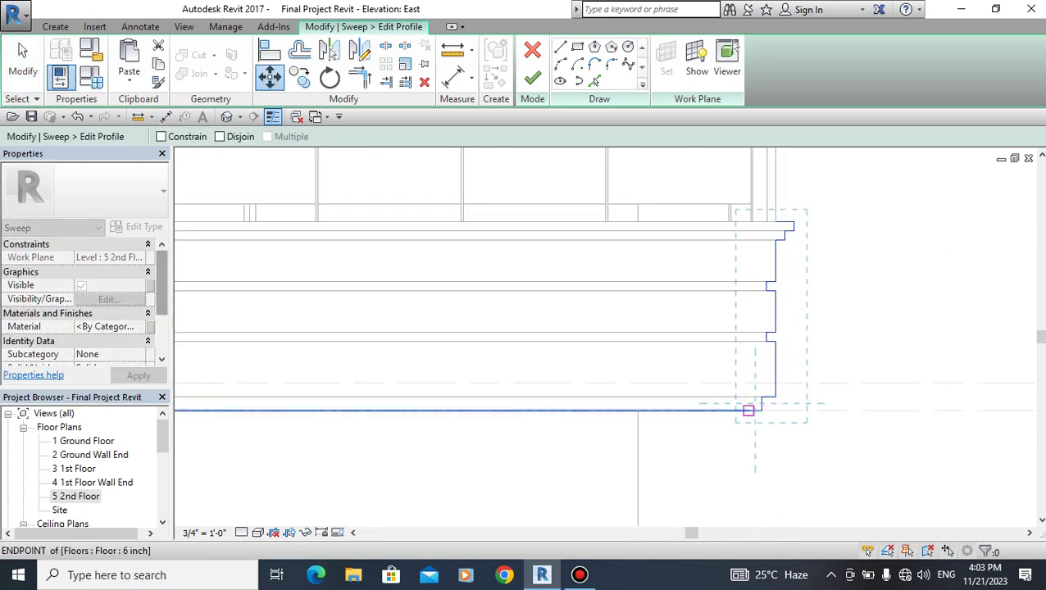
click(748, 410)
scroll(680, 492, down, 2)
scroll(747, 271, down, 2)
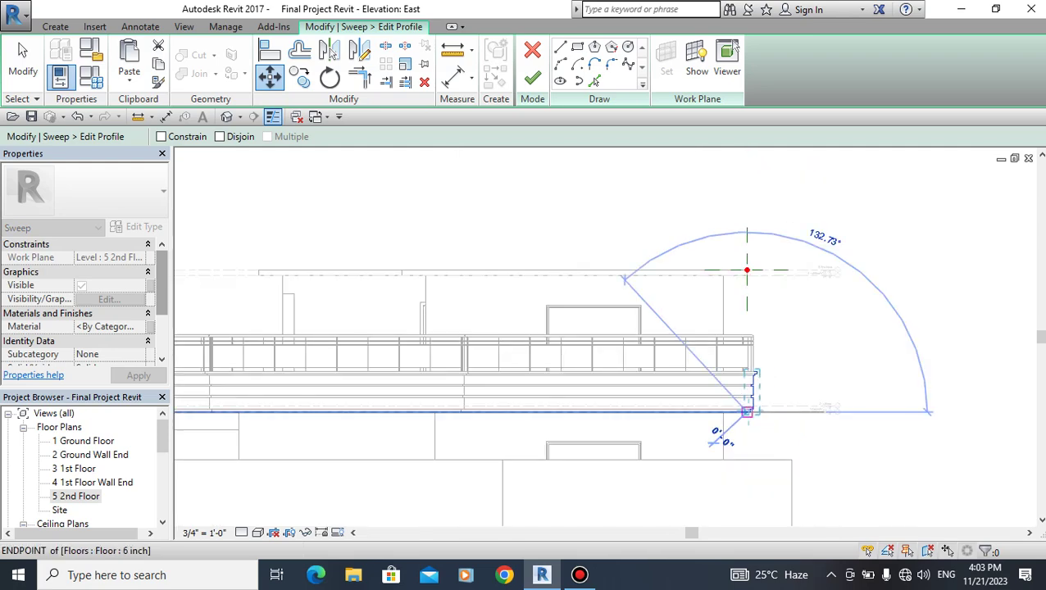
scroll(750, 246, up, 1)
scroll(754, 254, up, 2)
scroll(762, 237, up, 2)
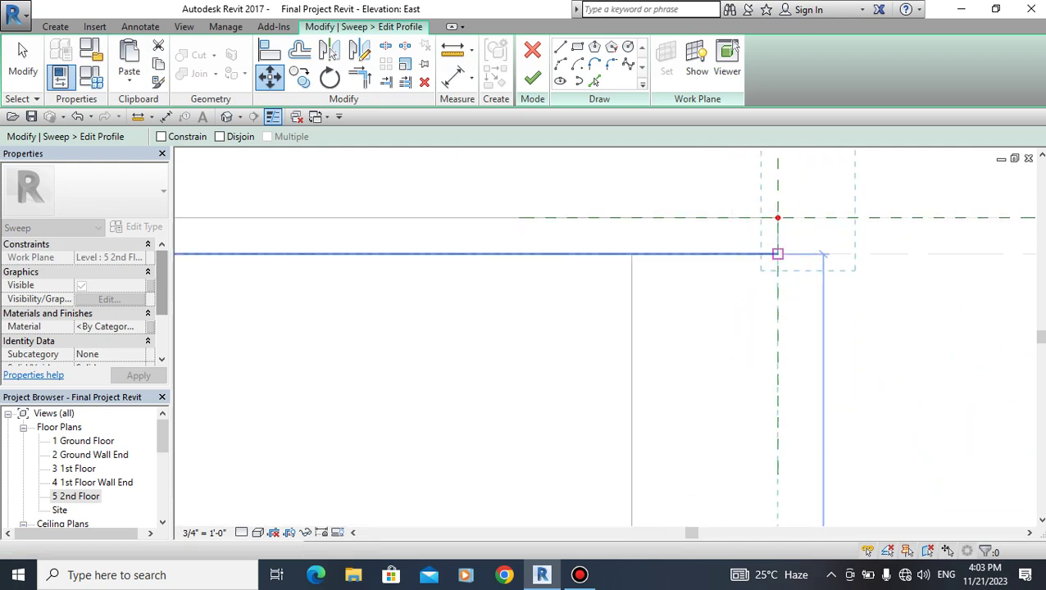
click(777, 254)
key(Escape)
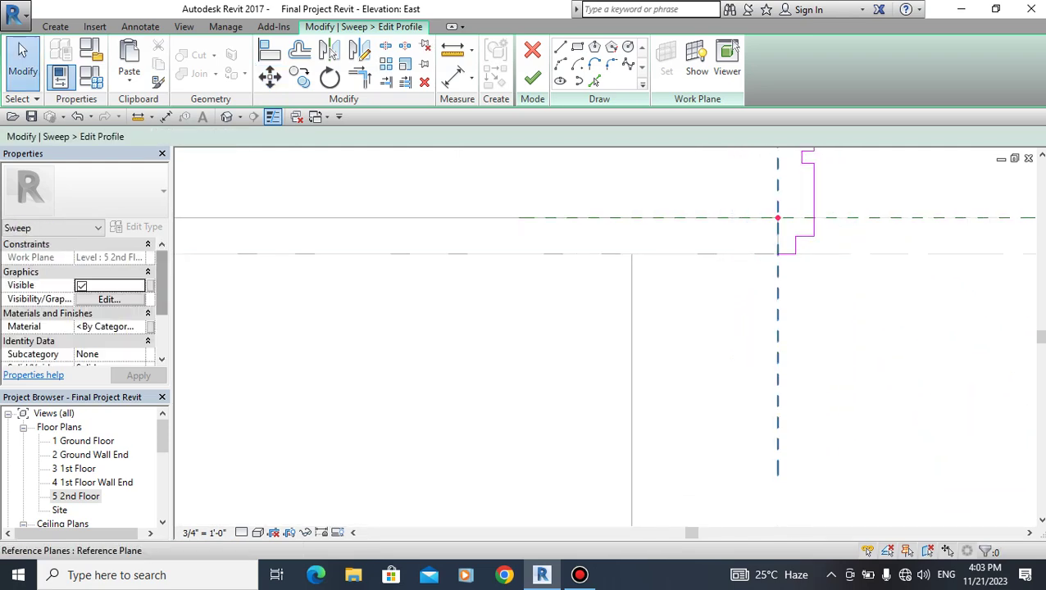
Close the profile with a back edge and bottom edge, then finish profile editing.
mouse_move(777, 217)
middle_down()
mouse_move(776, 272)
mouse_move(732, 404)
middle_up()
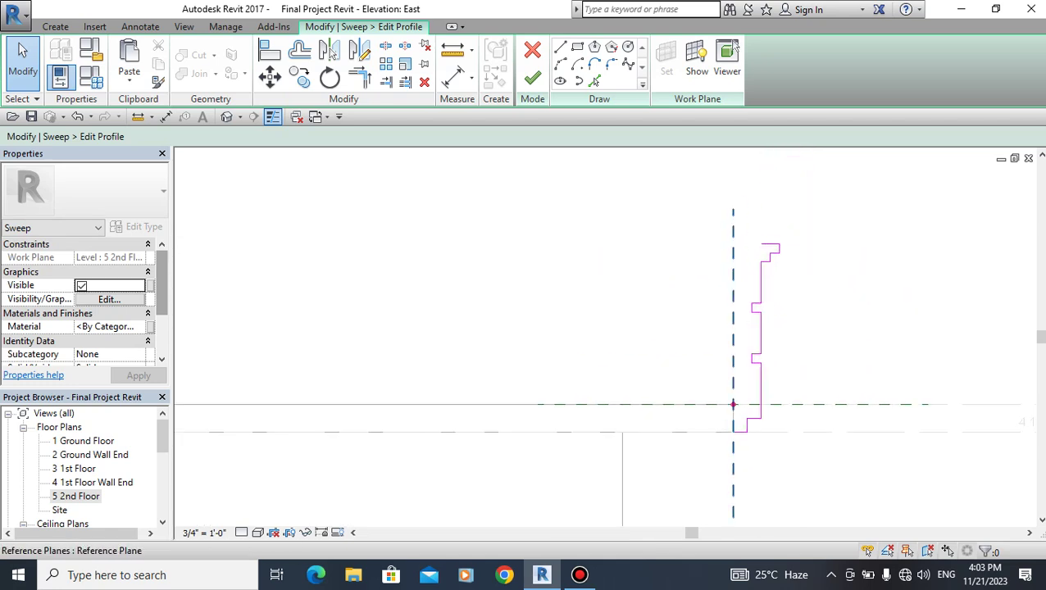
click(560, 47)
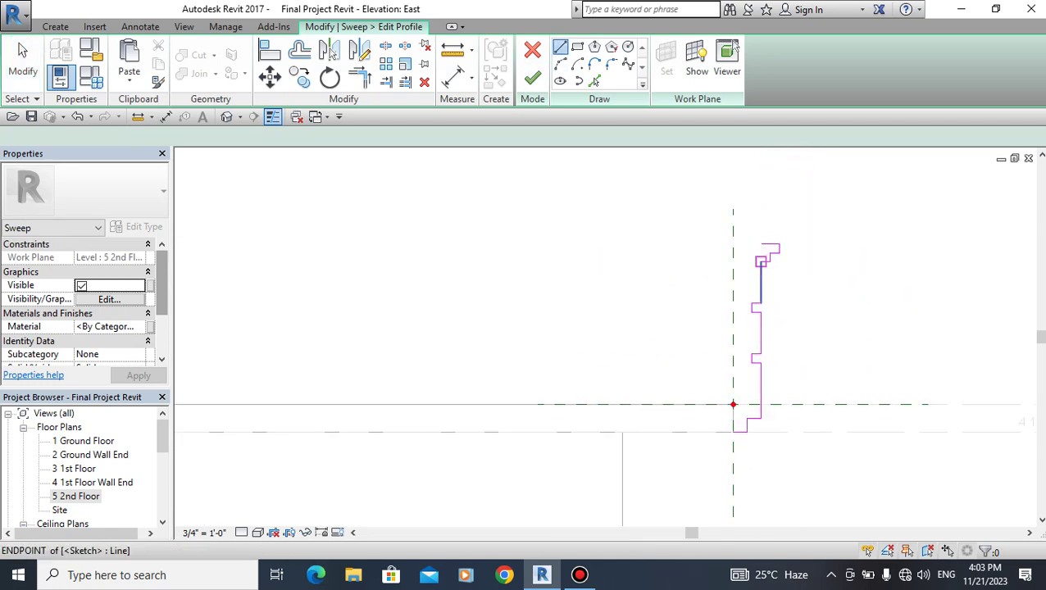
click(759, 244)
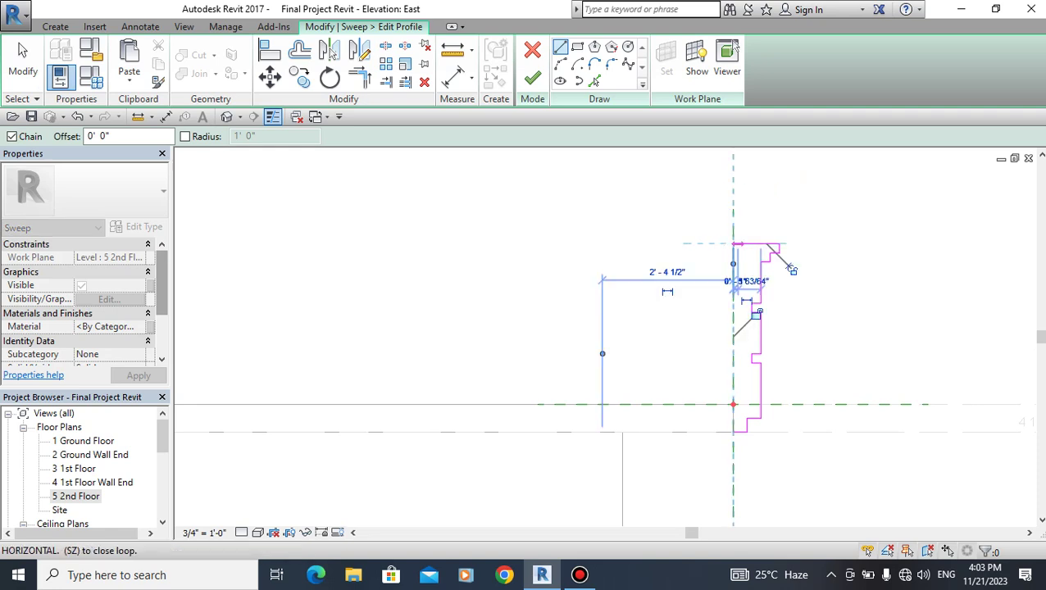
click(732, 404)
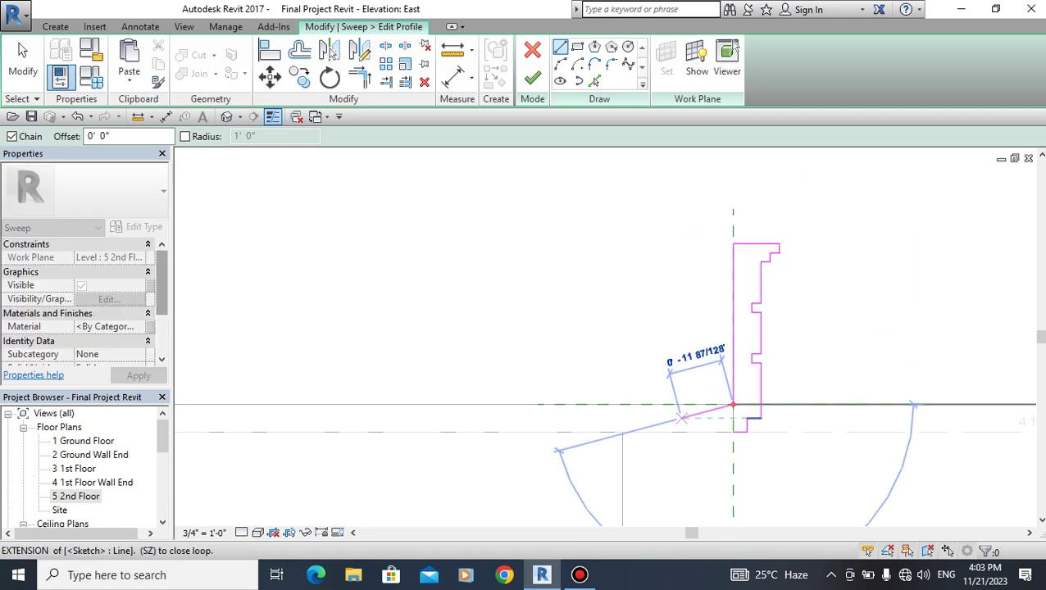
click(733, 431)
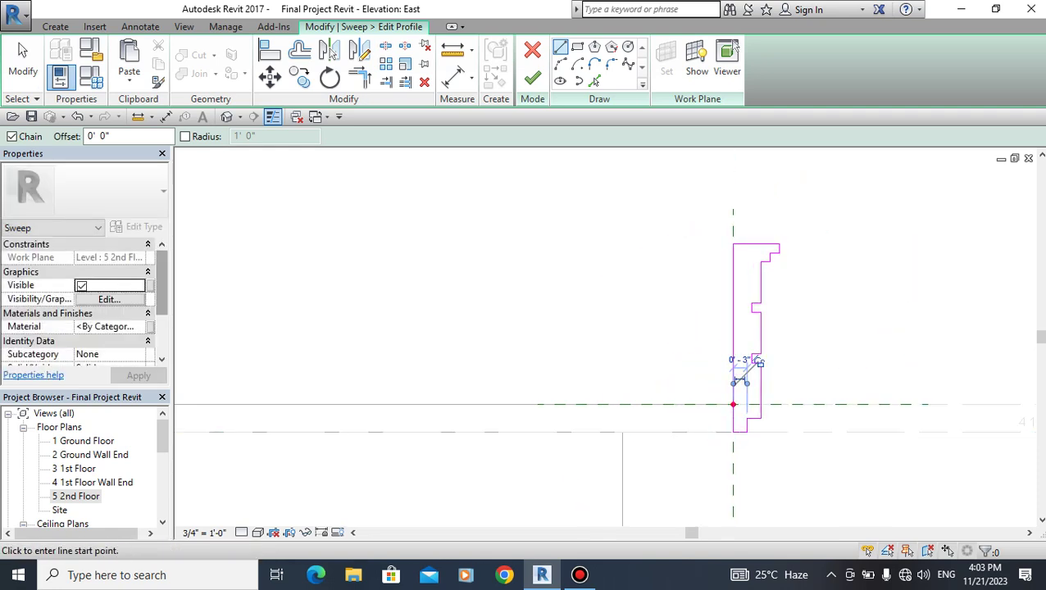
click(531, 77)
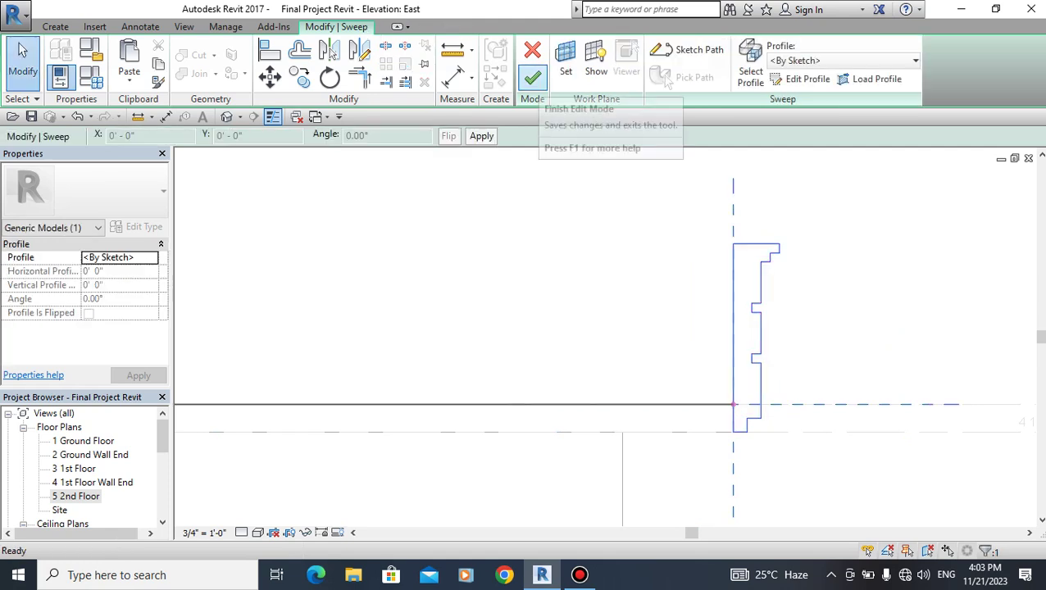
Finish the cornice sweep and in-place model, review it in 3D, then reopen 5 2nd Floor.
click(532, 77)
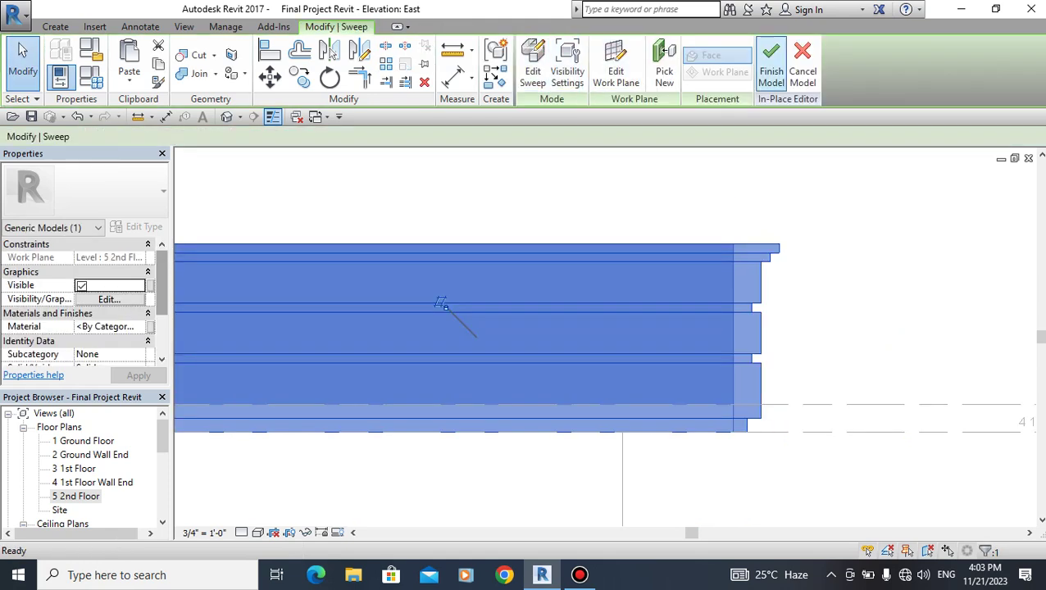
click(767, 66)
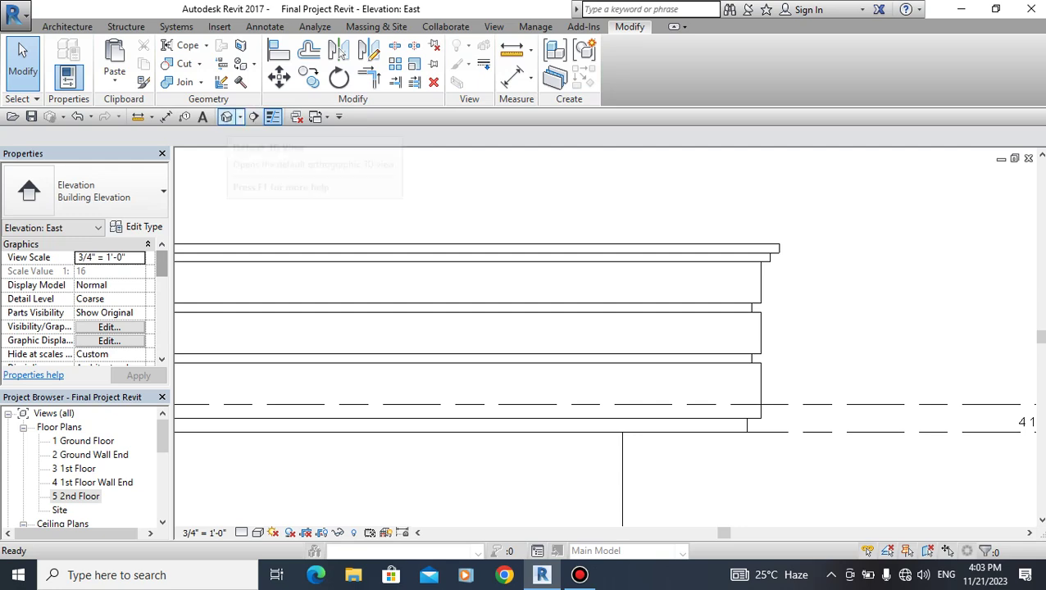
click(227, 116)
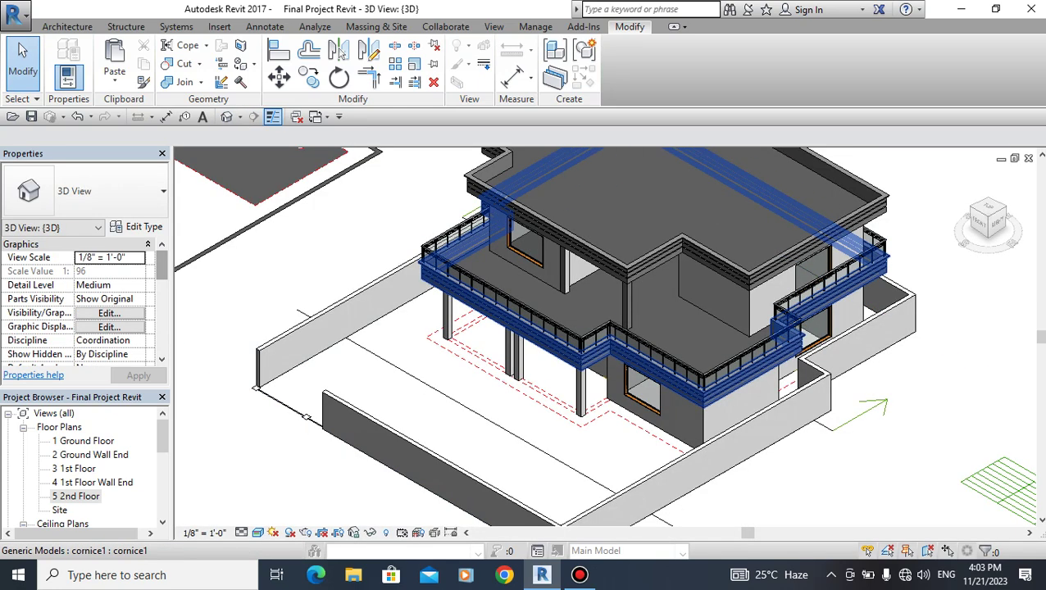
middle_drag(623, 328, 573, 361)
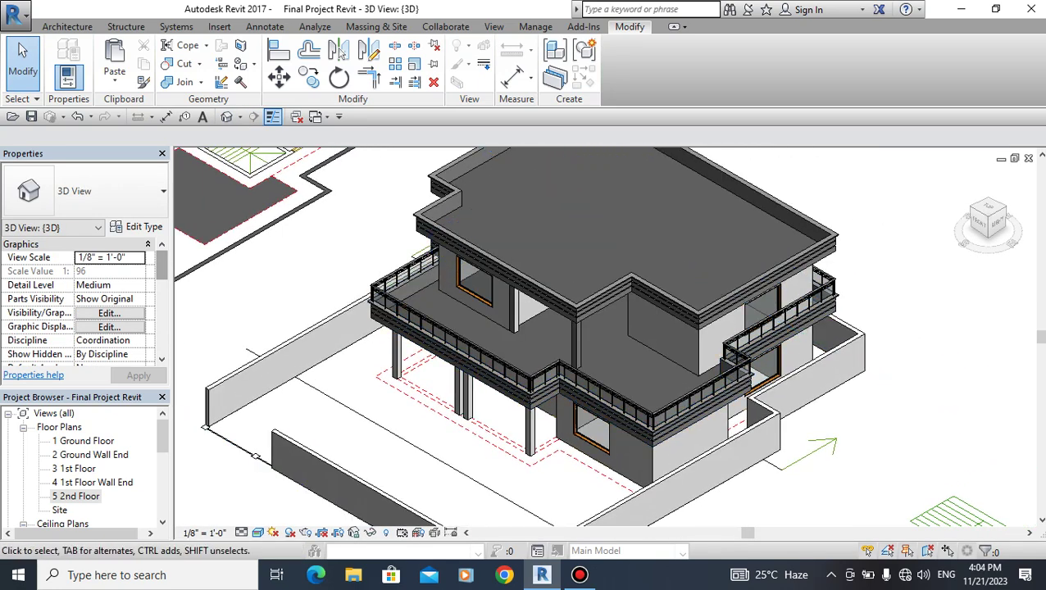
double_click(75, 496)
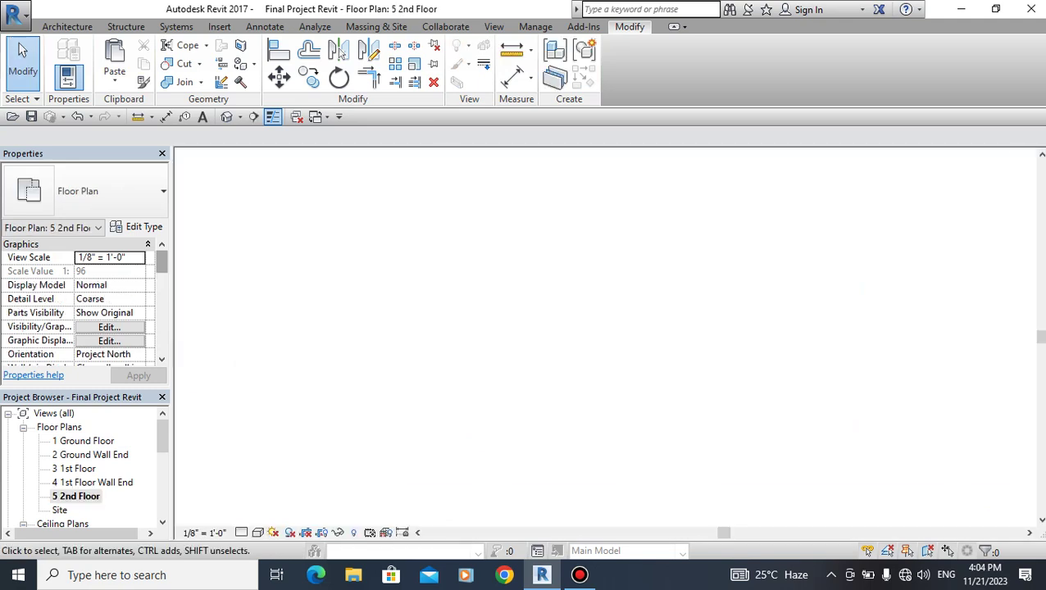
scroll(432, 428, down, 3)
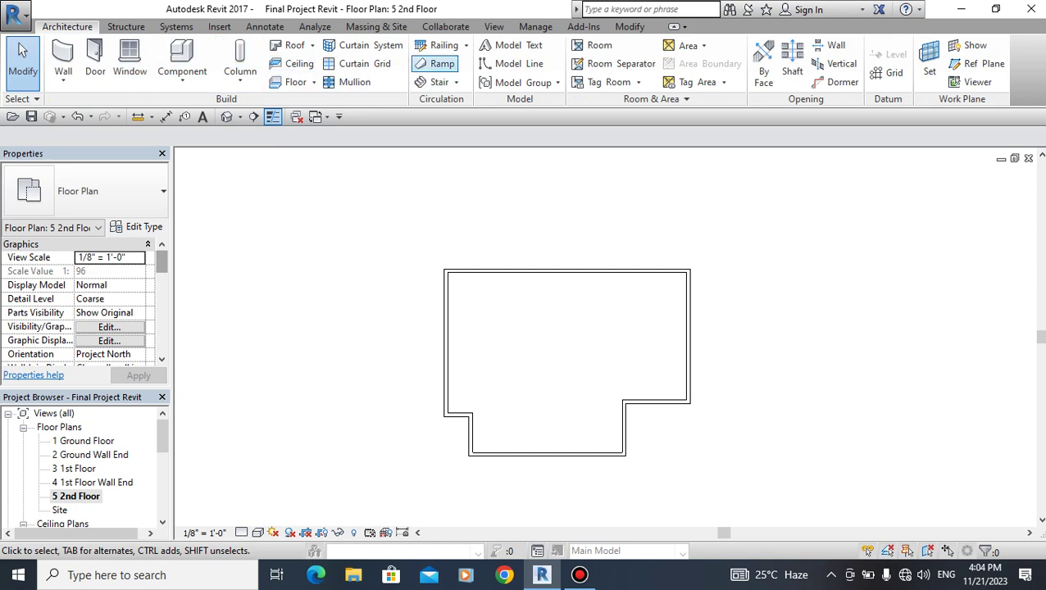
Start a Glass Panel - Bottom Fill railing path using Pick Lines with a 0' 4" offset.
click(438, 45)
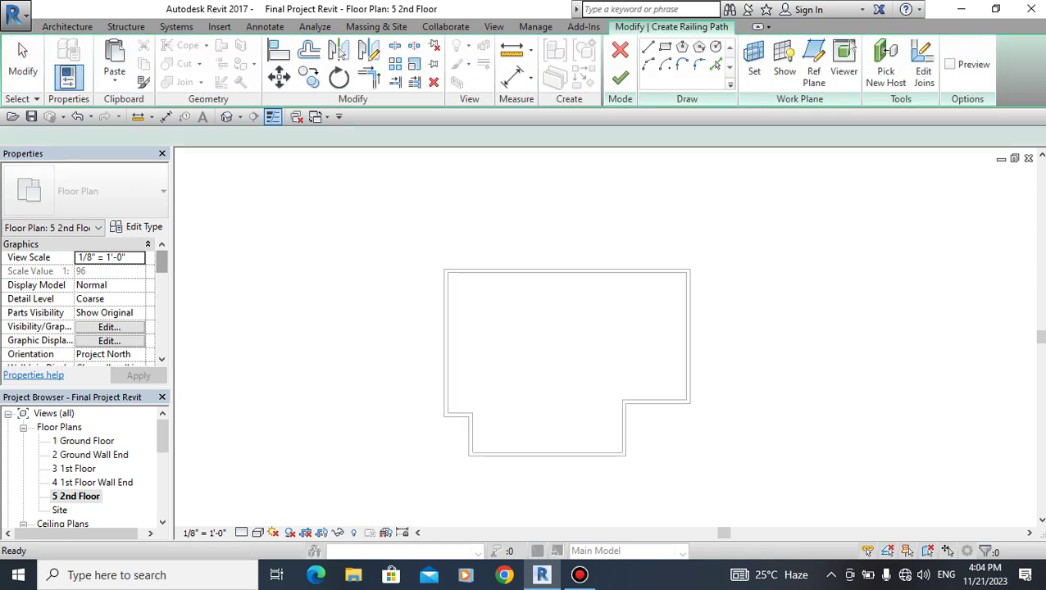
click(90, 192)
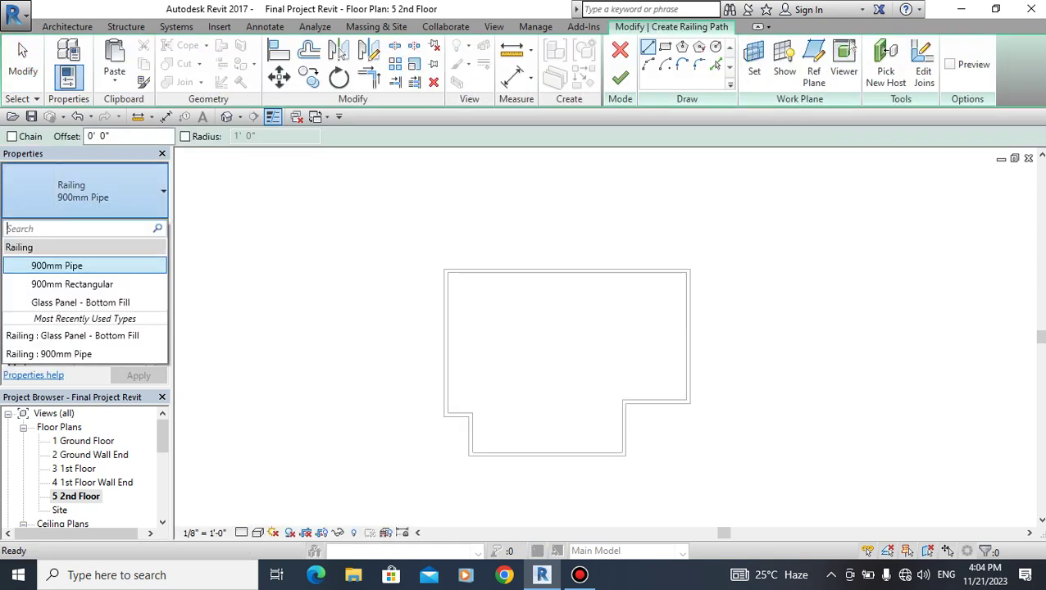
click(80, 302)
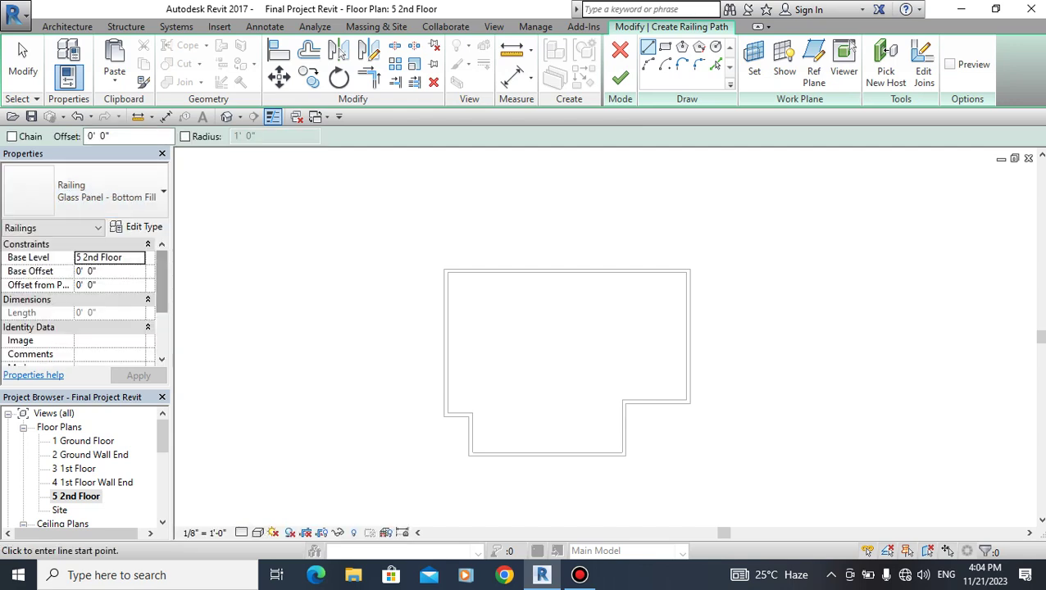
click(716, 64)
scroll(698, 300, up, 3)
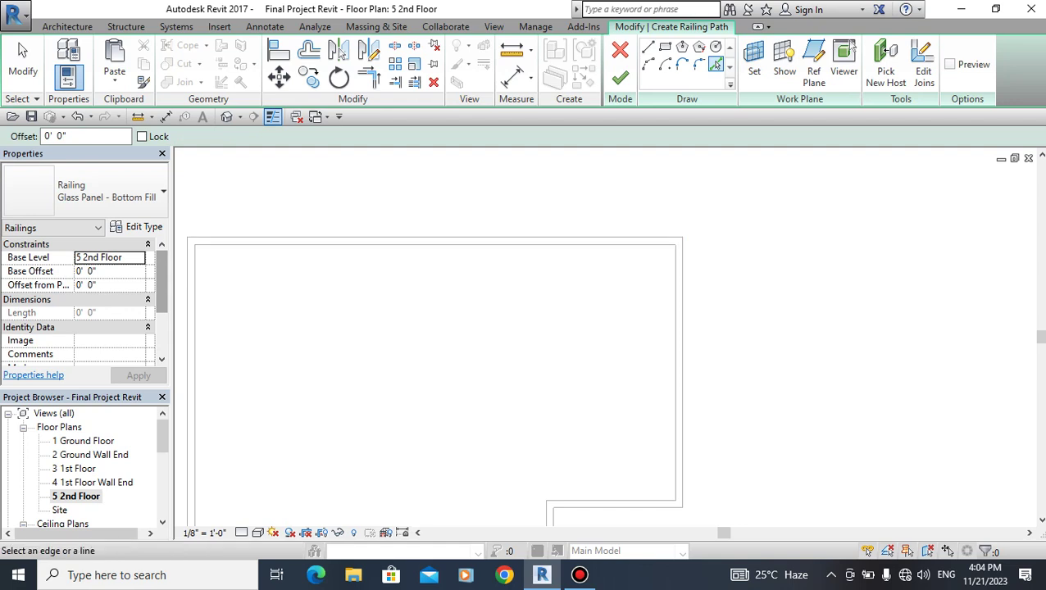
click(66, 136)
text(4)
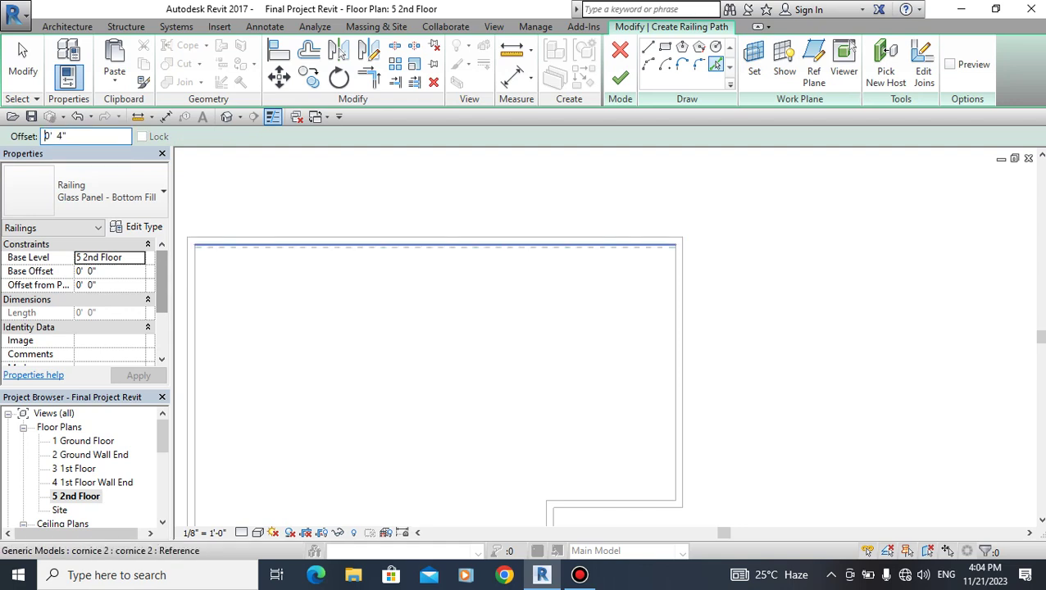
Pick all seven edges of the 2nd-floor slab outline as the railing path.
click(434, 242)
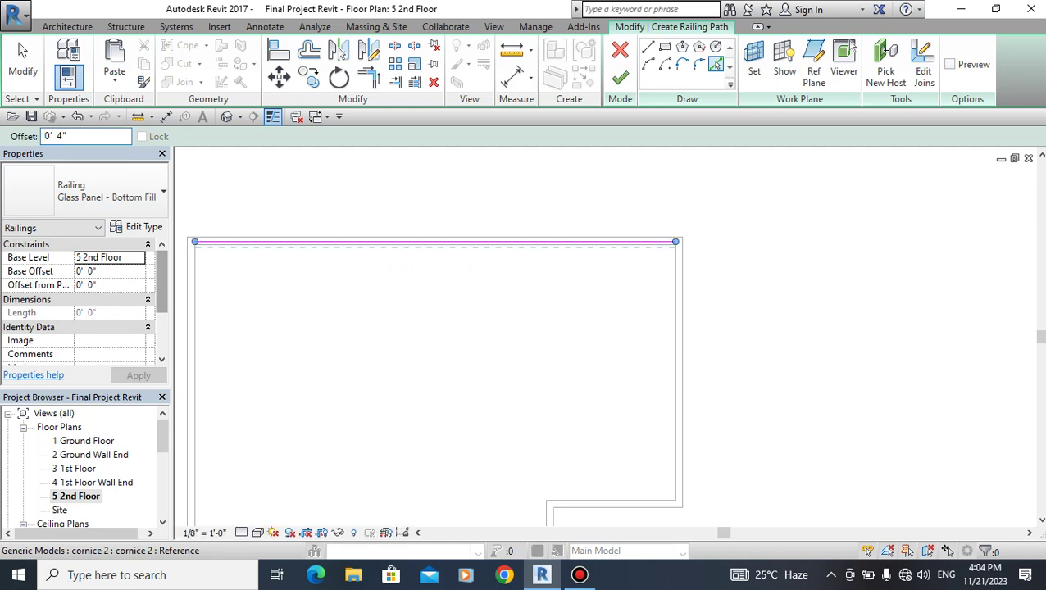
click(678, 369)
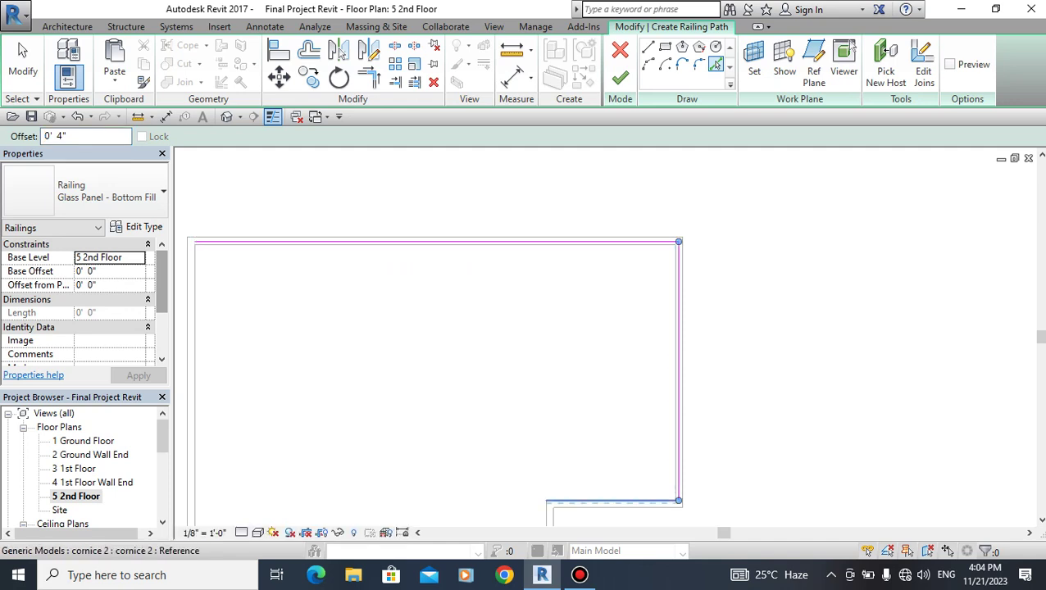
click(573, 499)
middle_drag(549, 500, 613, 268)
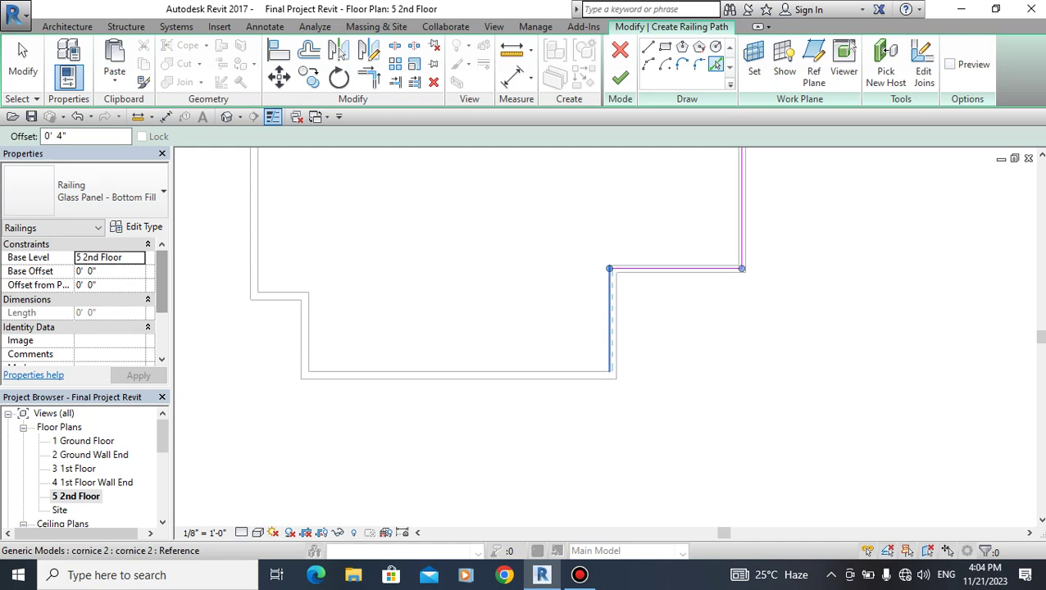
click(609, 328)
click(459, 374)
click(308, 332)
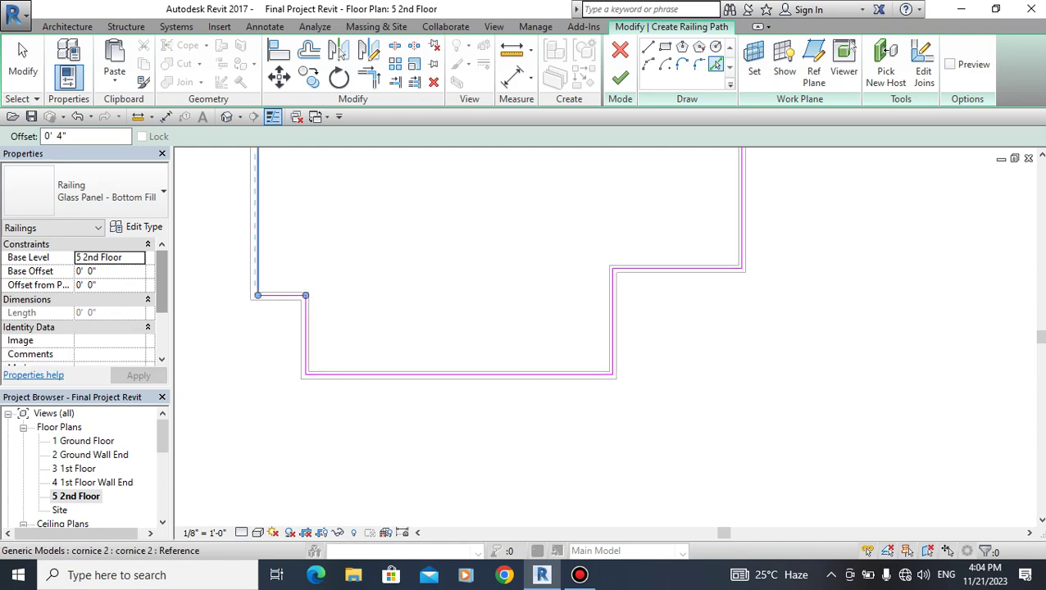
click(256, 222)
scroll(382, 404, down, 3)
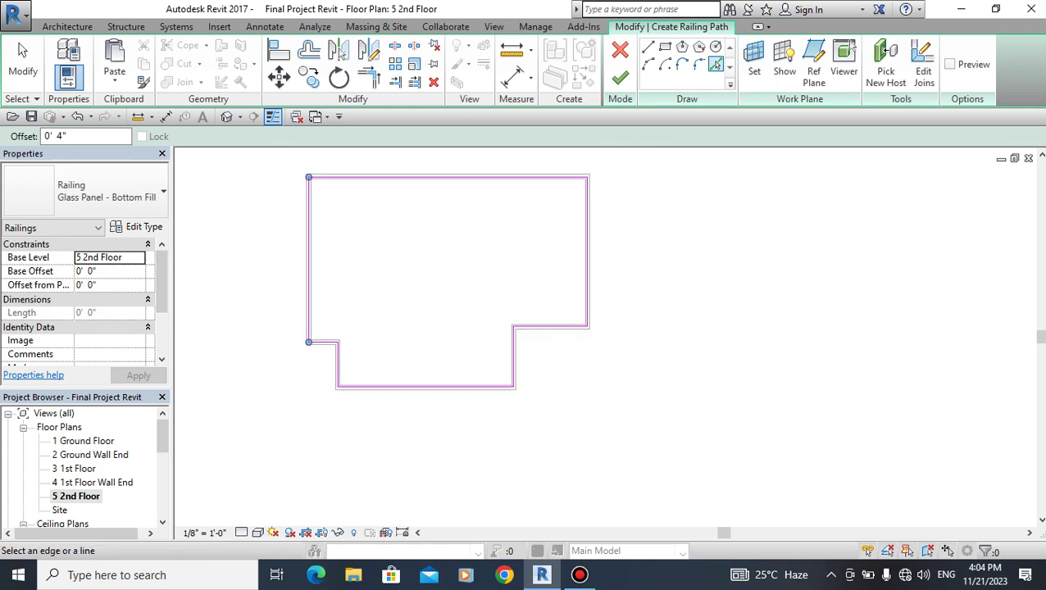
click(138, 226)
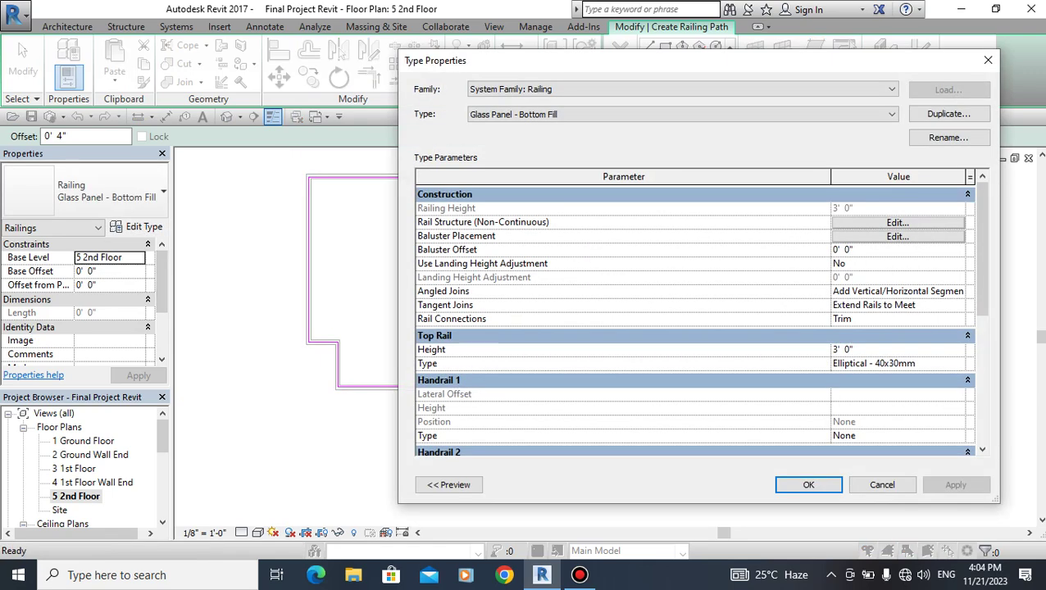
Give the Glass Panel railing an 11' 3" base offset and finish the sketch.
click(808, 484)
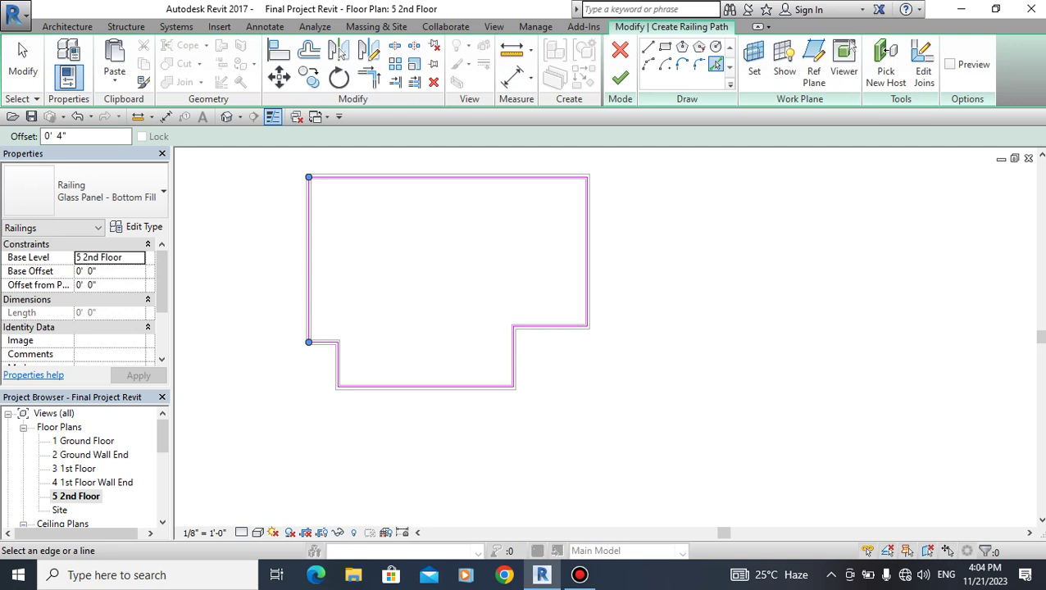
click(86, 271)
text(2'111)
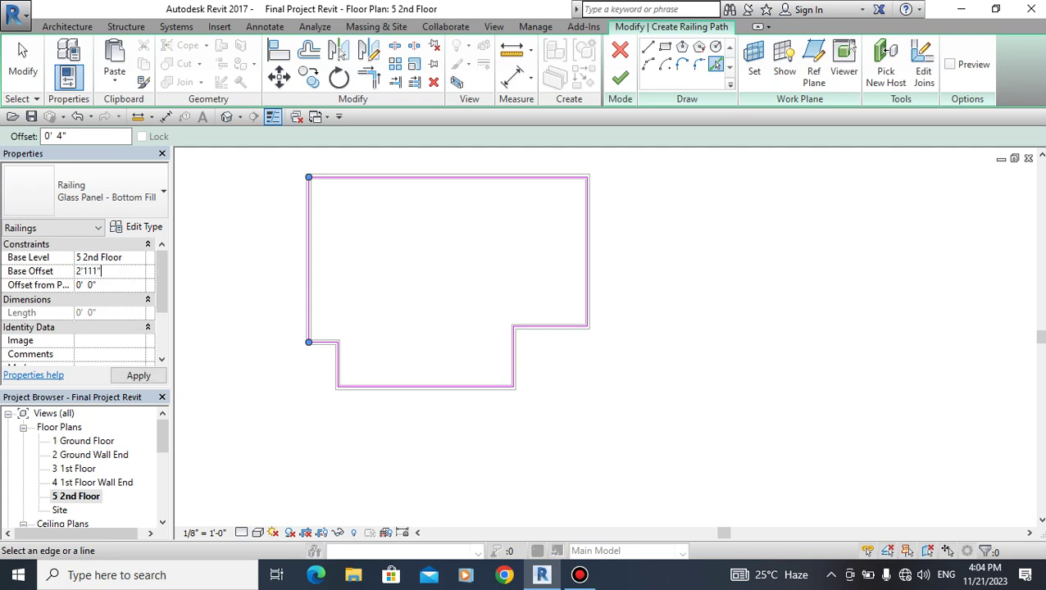
key(Return)
click(620, 77)
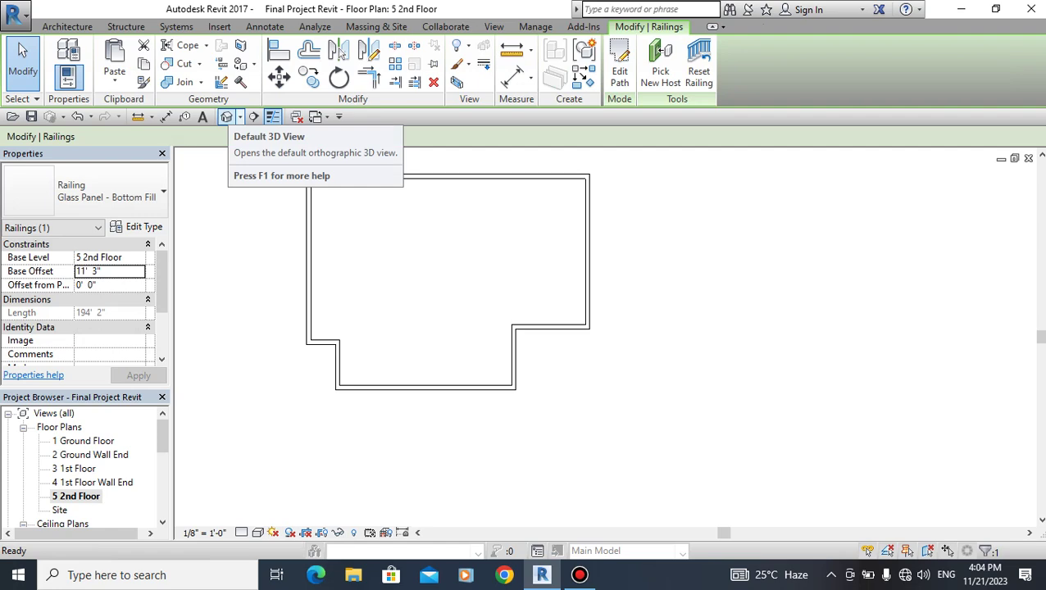
click(226, 117)
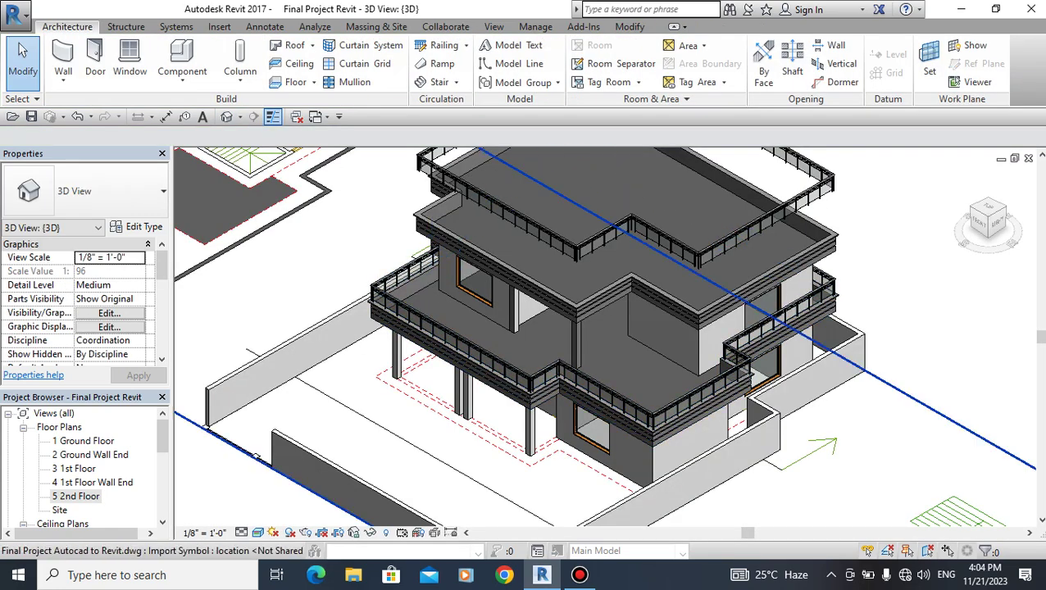
Lower the roof-edge Glass Panel railing to a 2' 11" base offset in 3D.
click(613, 165)
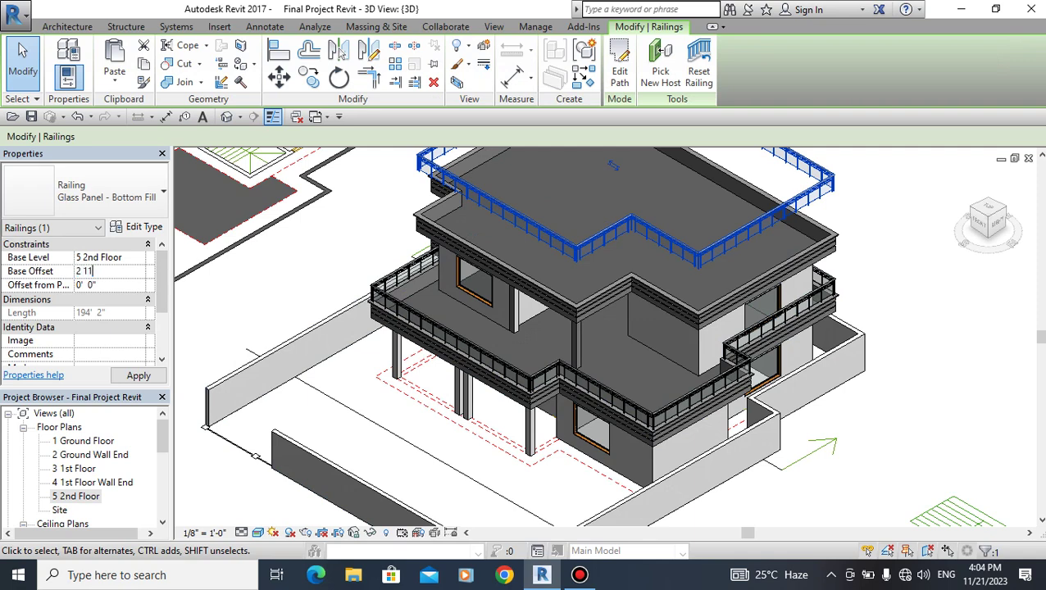
key(Return)
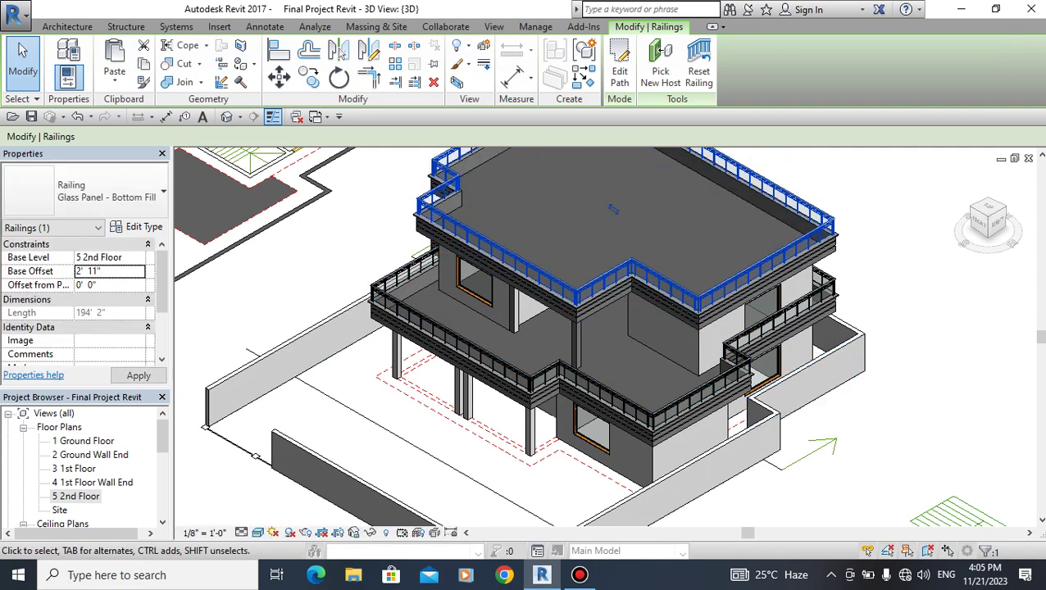
key(Escape)
scroll(615, 344, down, 3)
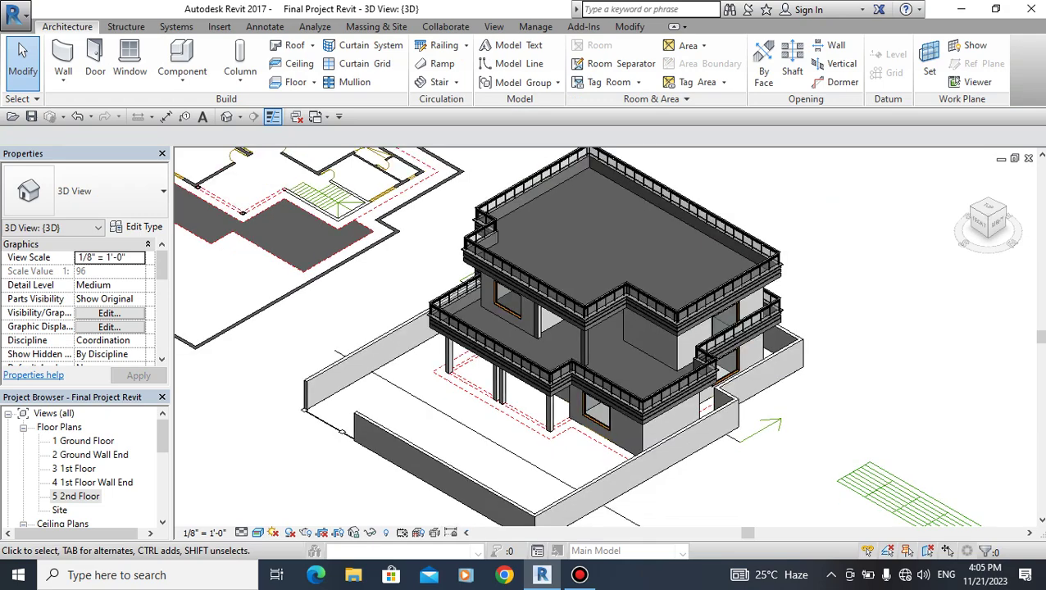
scroll(574, 328, down, 2)
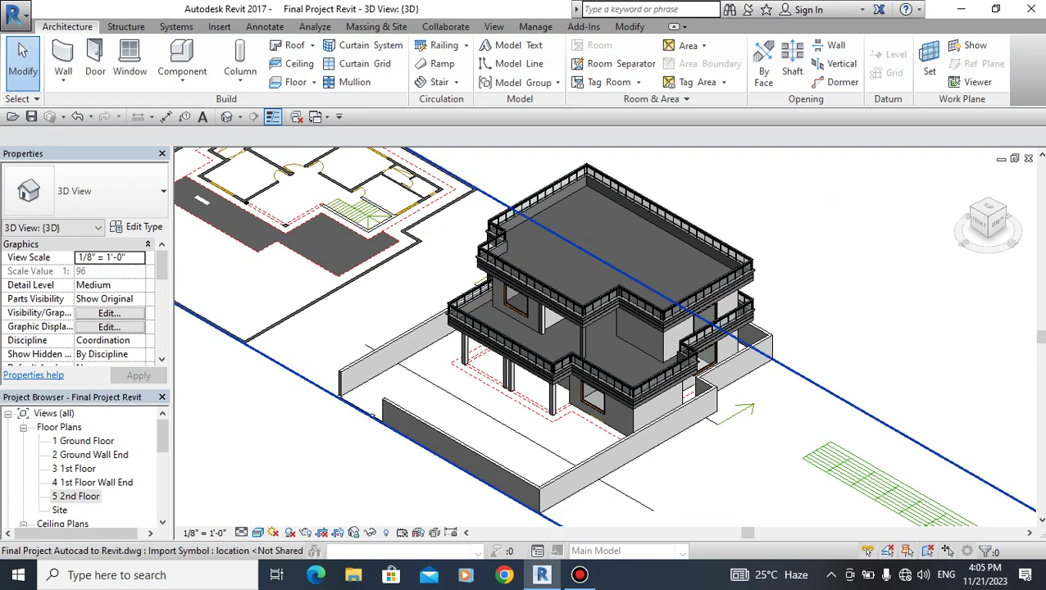
scroll(82, 467, down, 3)
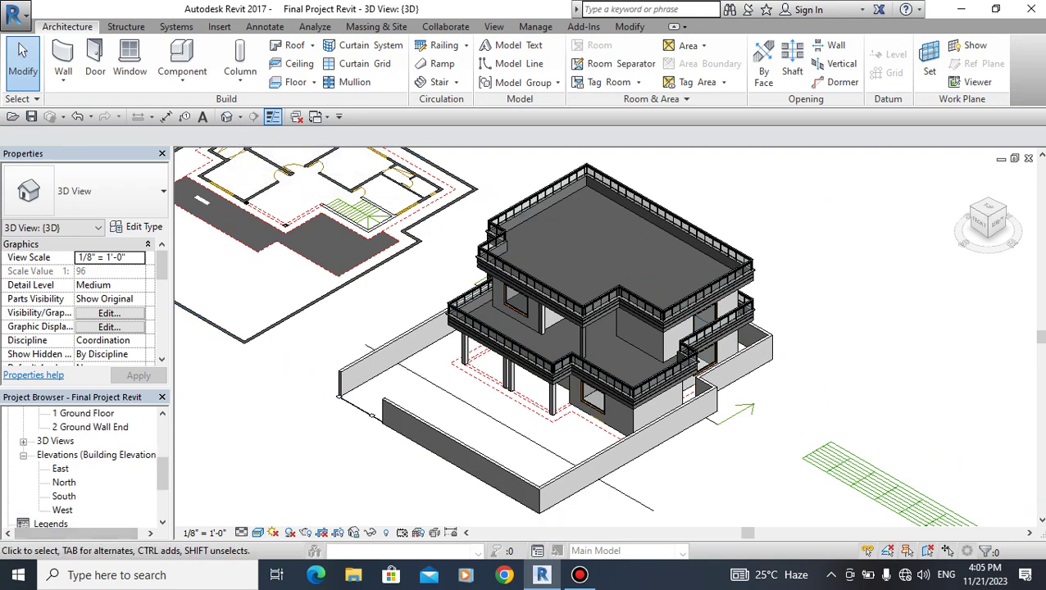
Review the East and North elevations of the house.
double_click(59, 468)
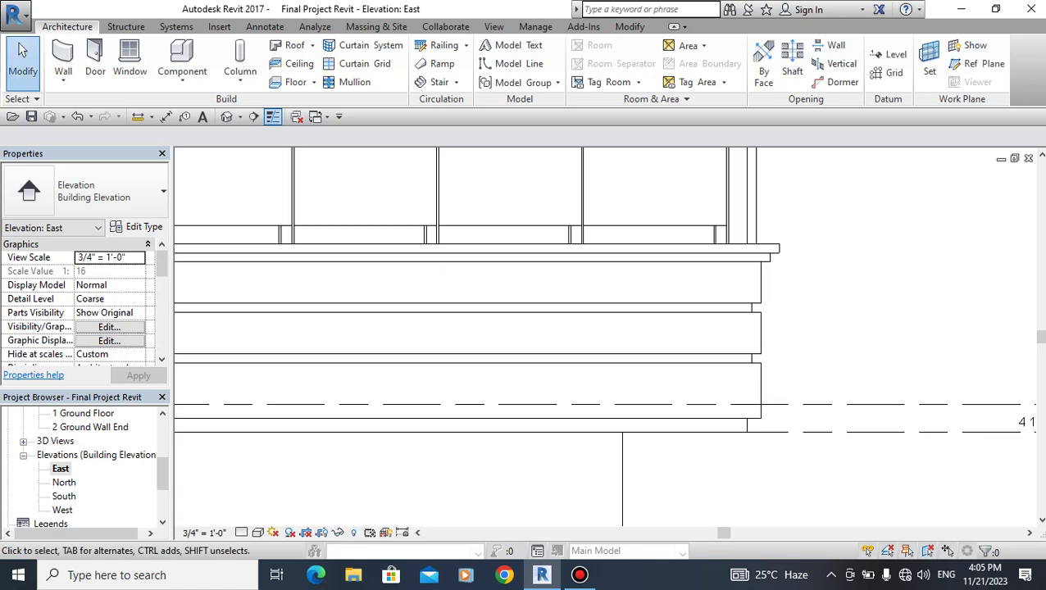
scroll(819, 373, down, 2)
scroll(820, 373, down, 2)
scroll(819, 373, down, 2)
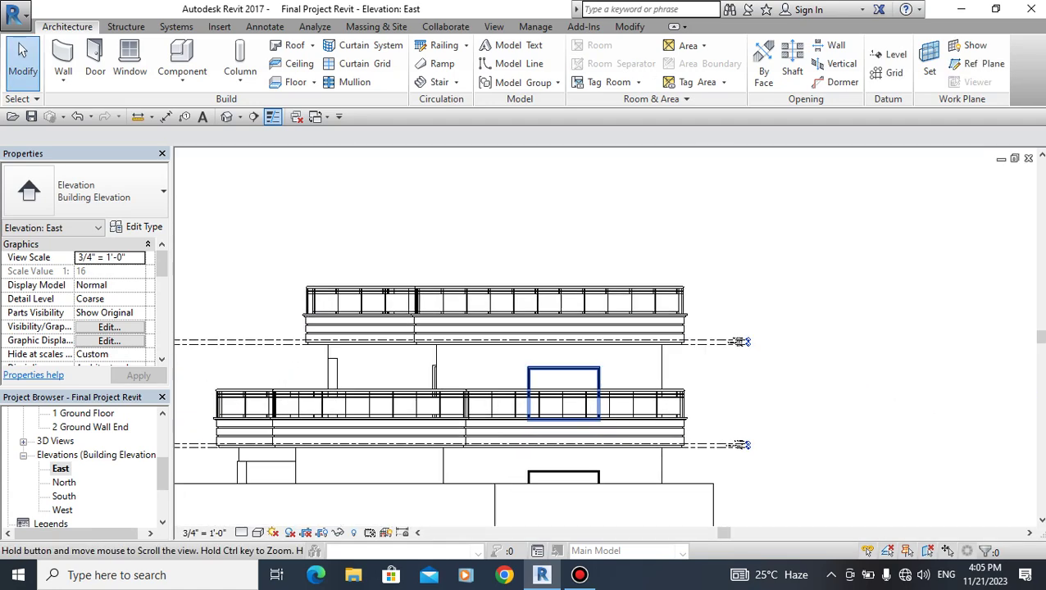
middle_drag(672, 327, 827, 269)
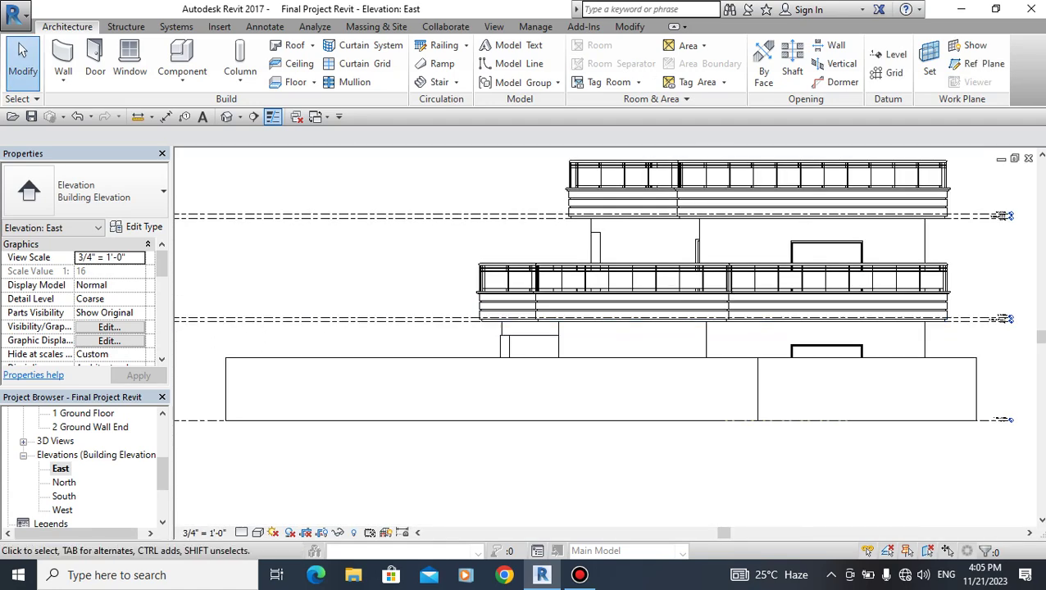
double_click(64, 482)
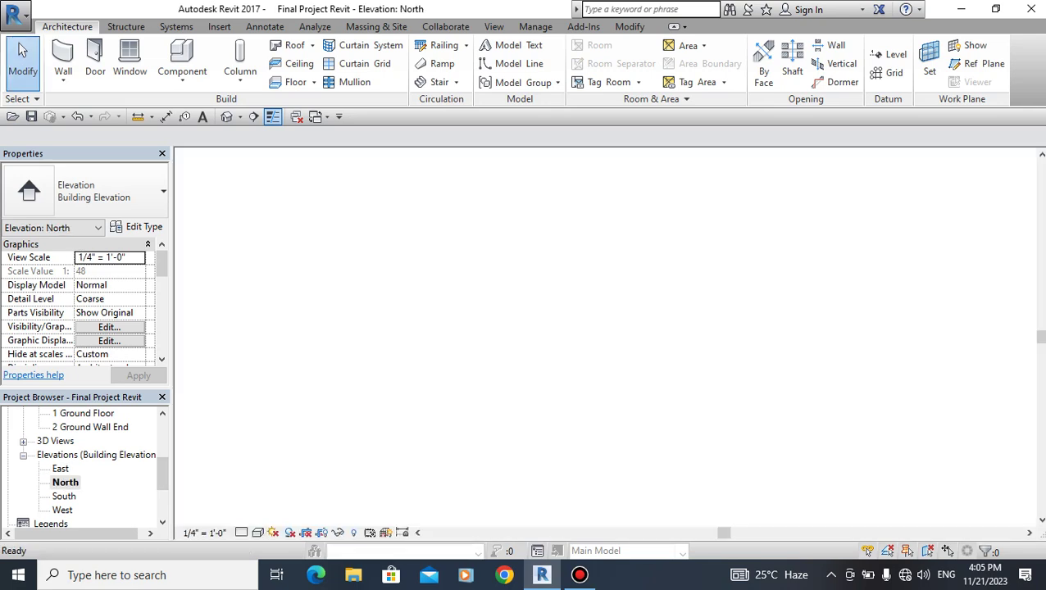
scroll(316, 334, up, 3)
scroll(316, 335, up, 1)
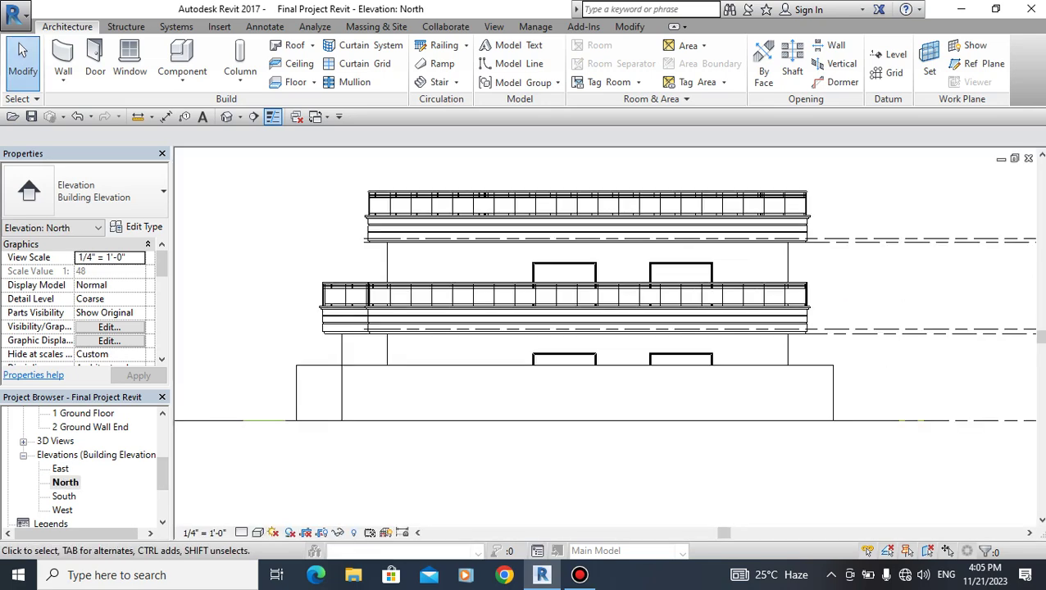
scroll(316, 334, up, 1)
Set the South elevation's view scale to 3/4" = 1'-0".
double_click(64, 496)
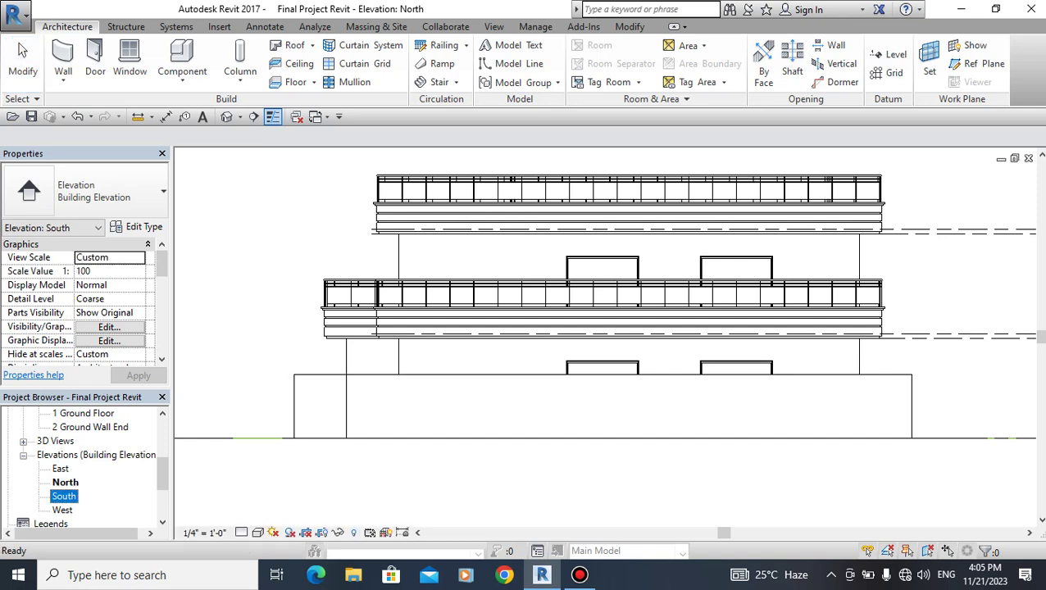
scroll(881, 338, up, 3)
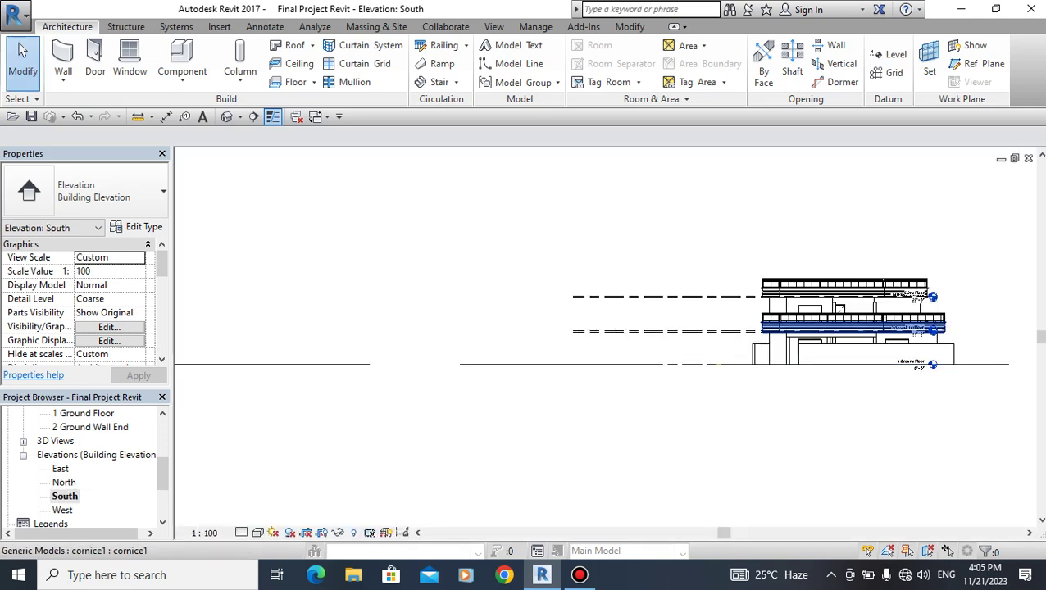
scroll(881, 339, up, 2)
scroll(881, 338, up, 2)
scroll(881, 338, up, 1)
scroll(958, 308, up, 1)
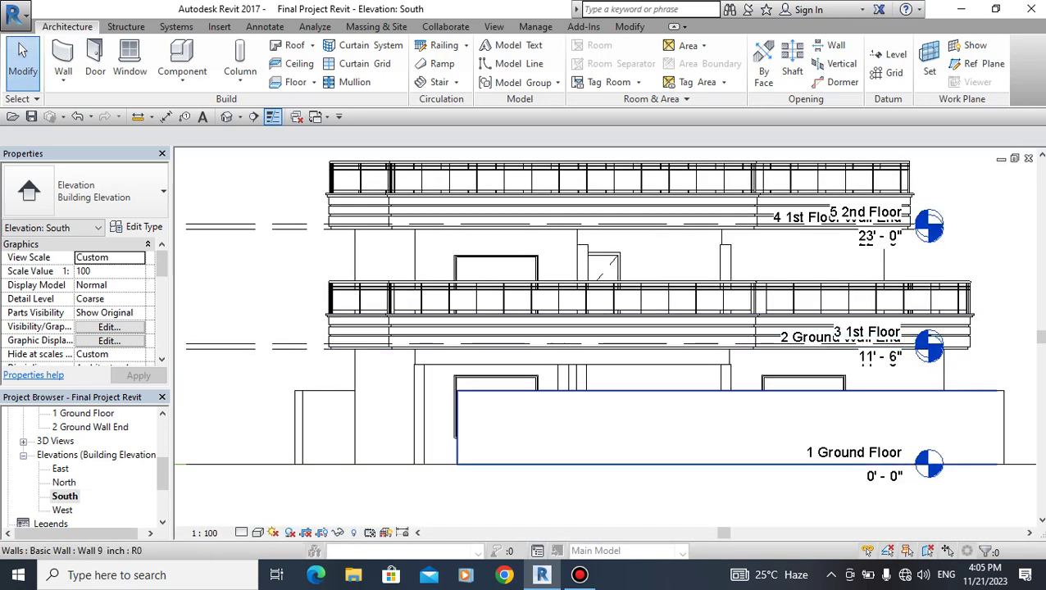
click(204, 532)
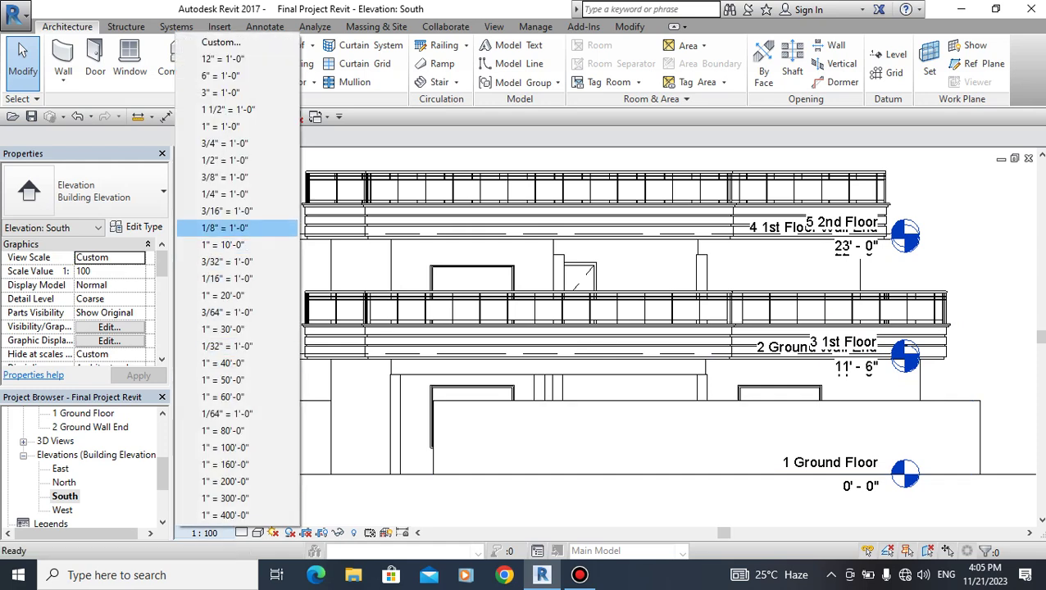
click(223, 142)
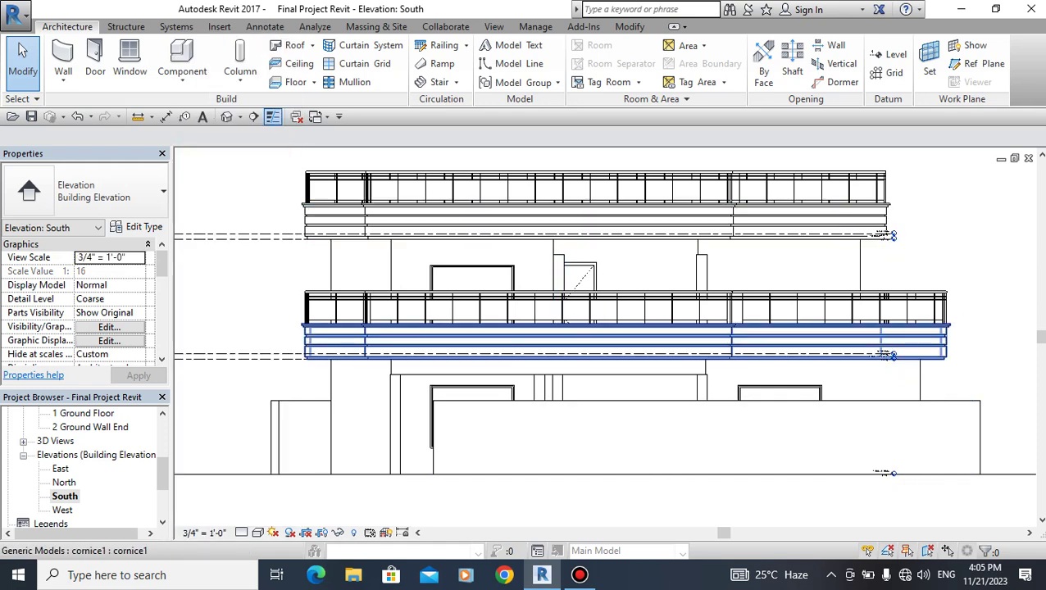
scroll(851, 348, down, 1)
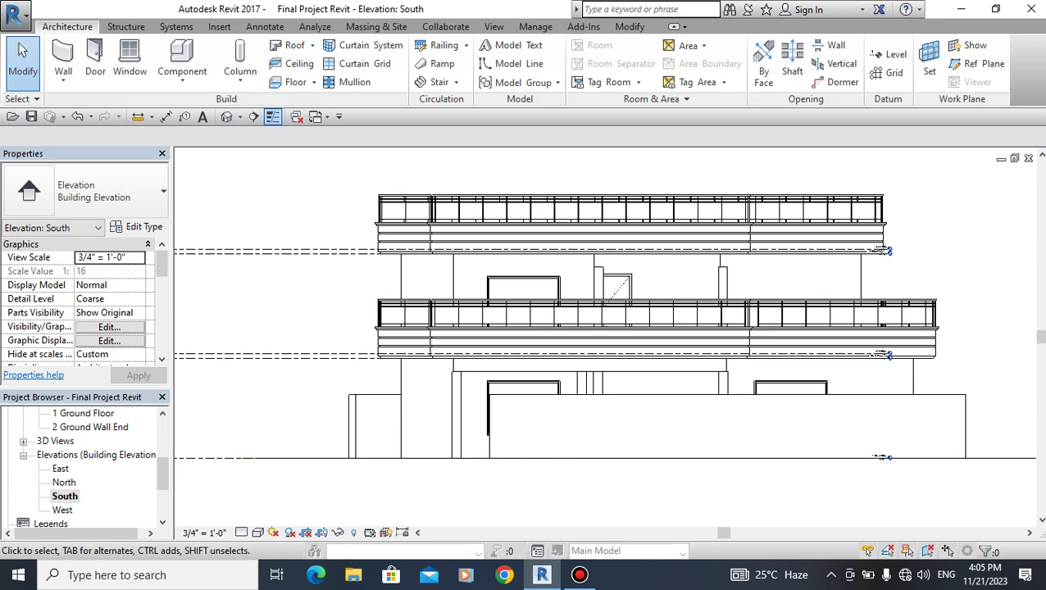
scroll(624, 328, up, 1)
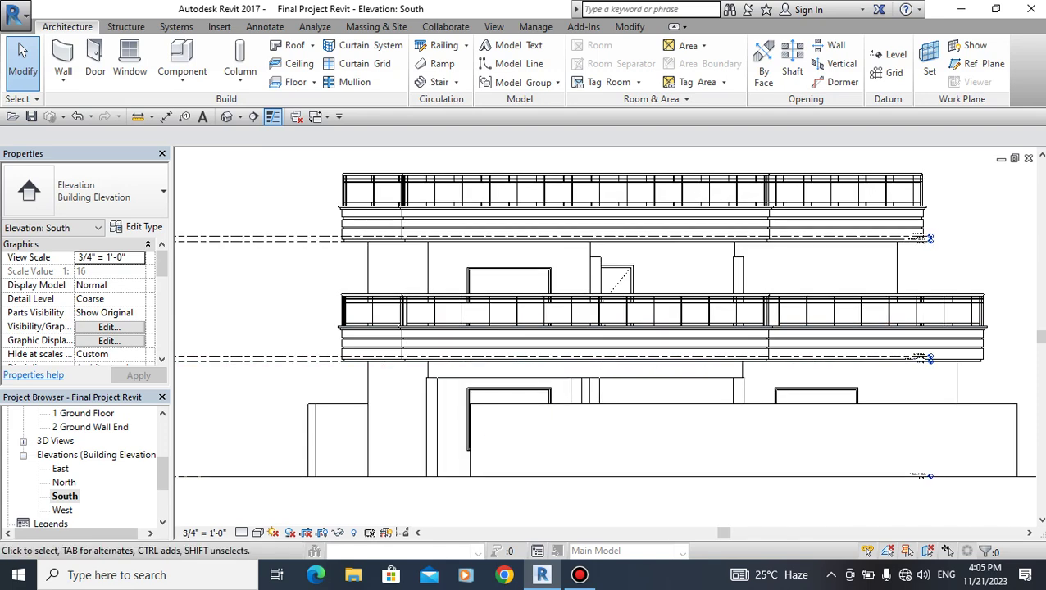
Check the West, South and North elevations again, then return to the 3D view.
double_click(62, 510)
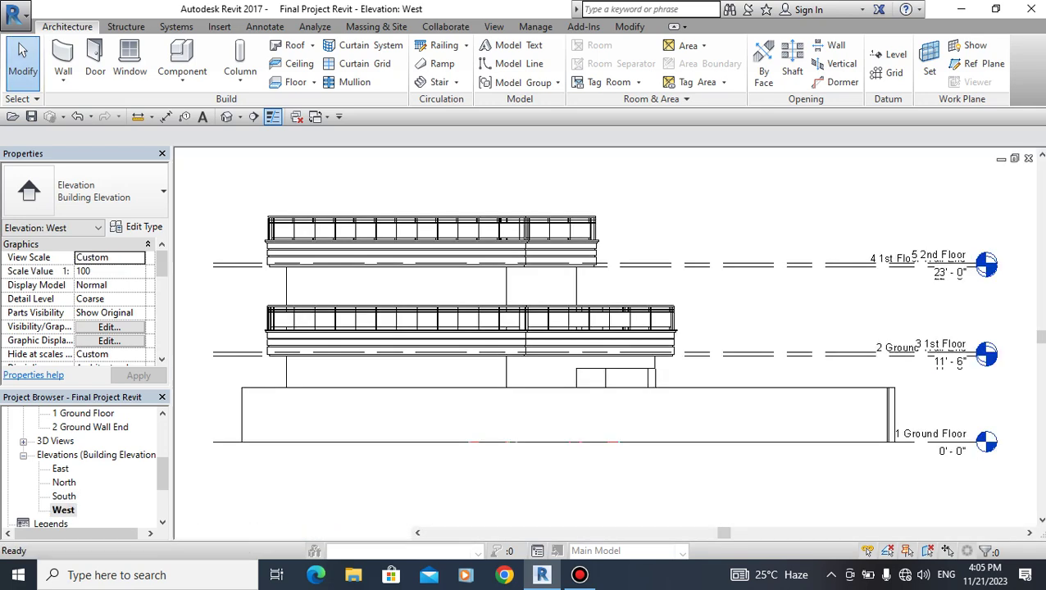
double_click(63, 496)
double_click(65, 481)
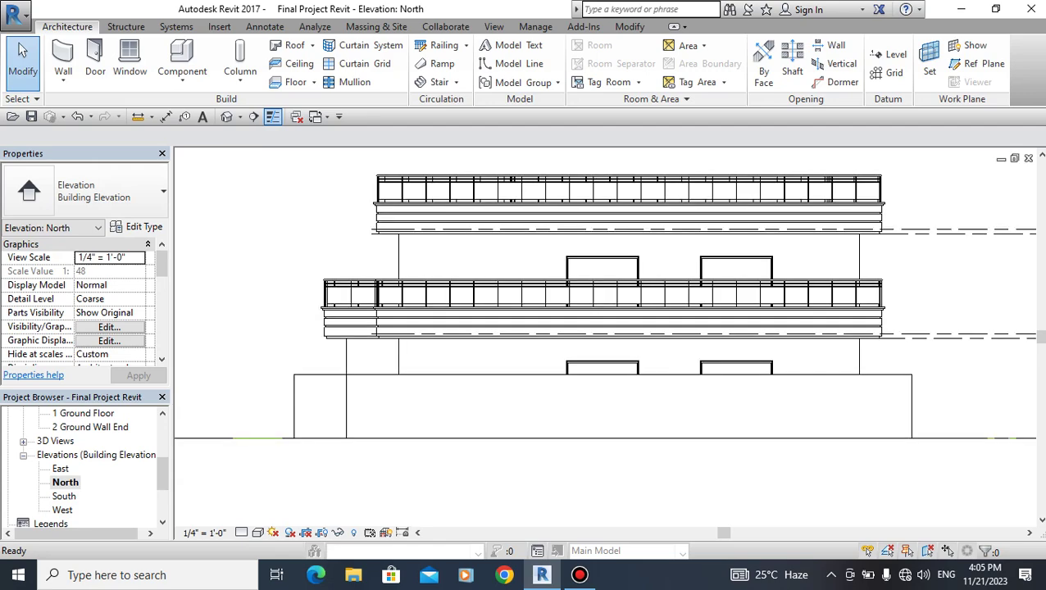
click(227, 117)
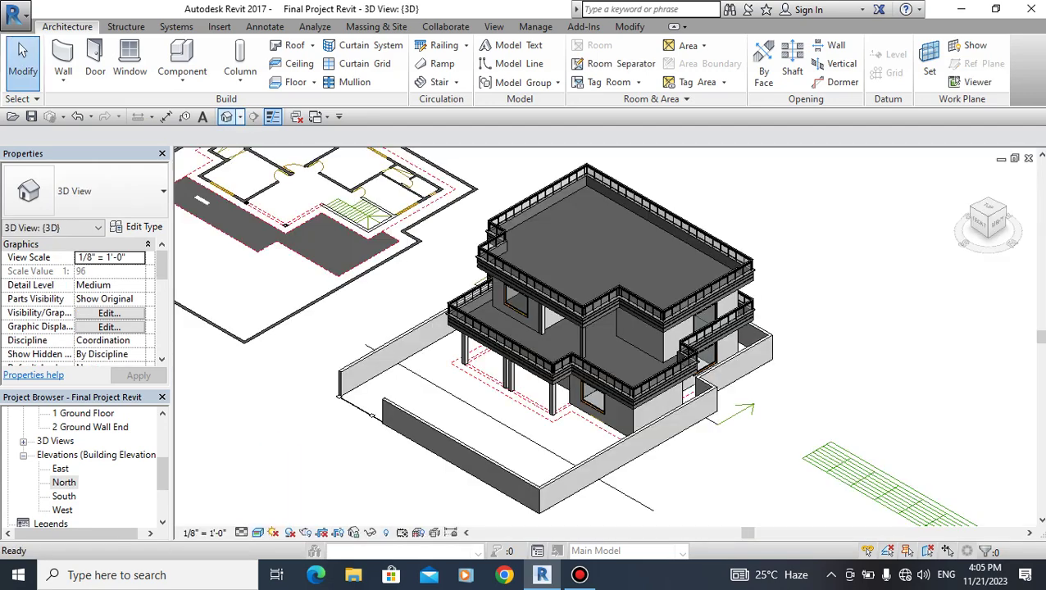
Show the 1 Ground Floor plan zoomed in close on the staircase beside the wall.
scroll(82, 468, up, 5)
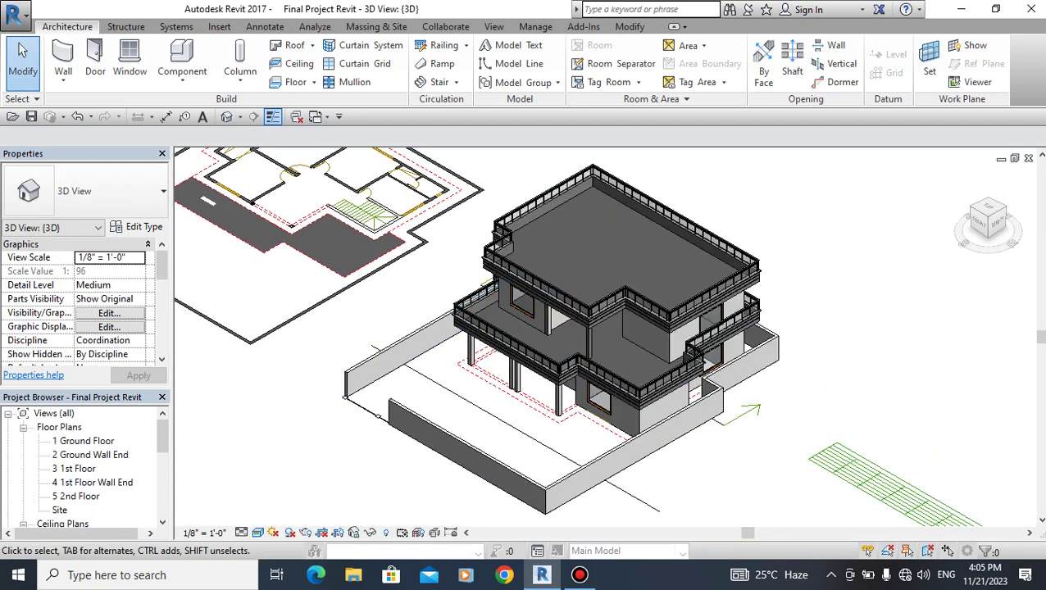
double_click(82, 441)
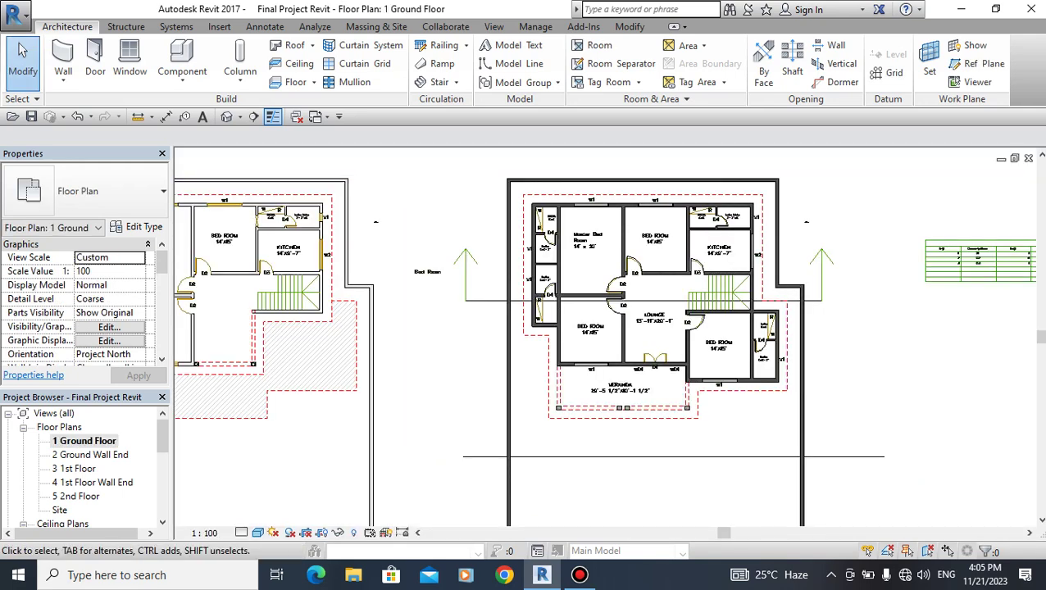
scroll(743, 295, up, 2)
scroll(743, 295, up, 2)
scroll(742, 295, up, 2)
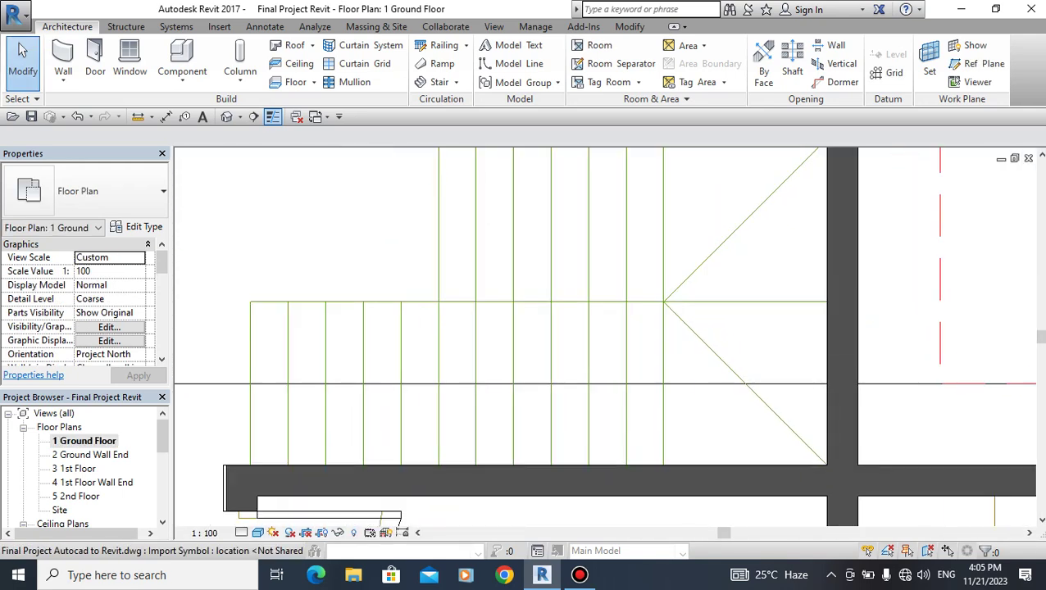
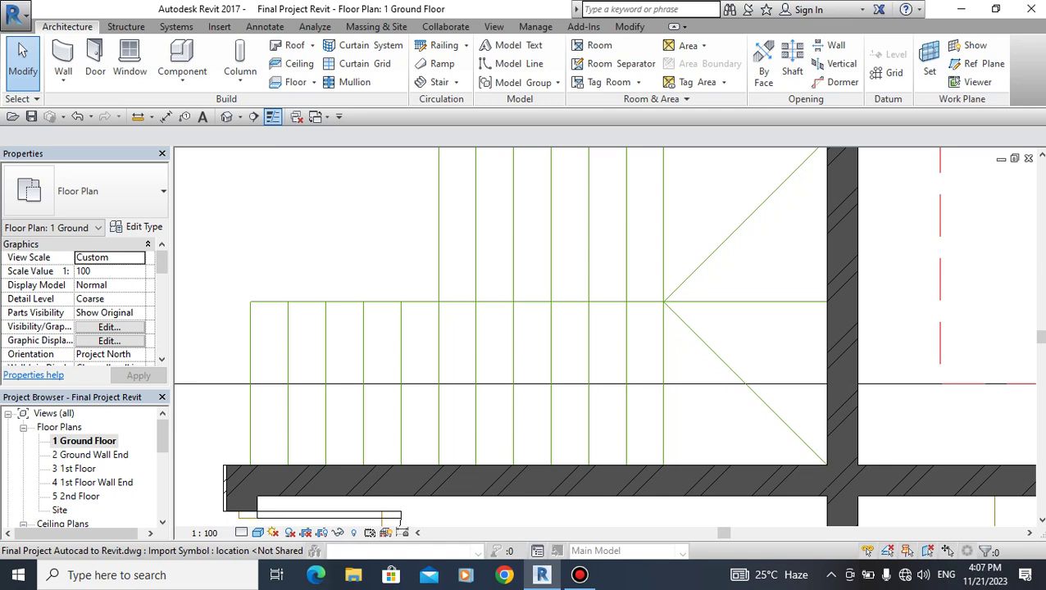
Scroll the Ground Floor plan and click through several ribbon controls.
scroll(694, 328, down, 1)
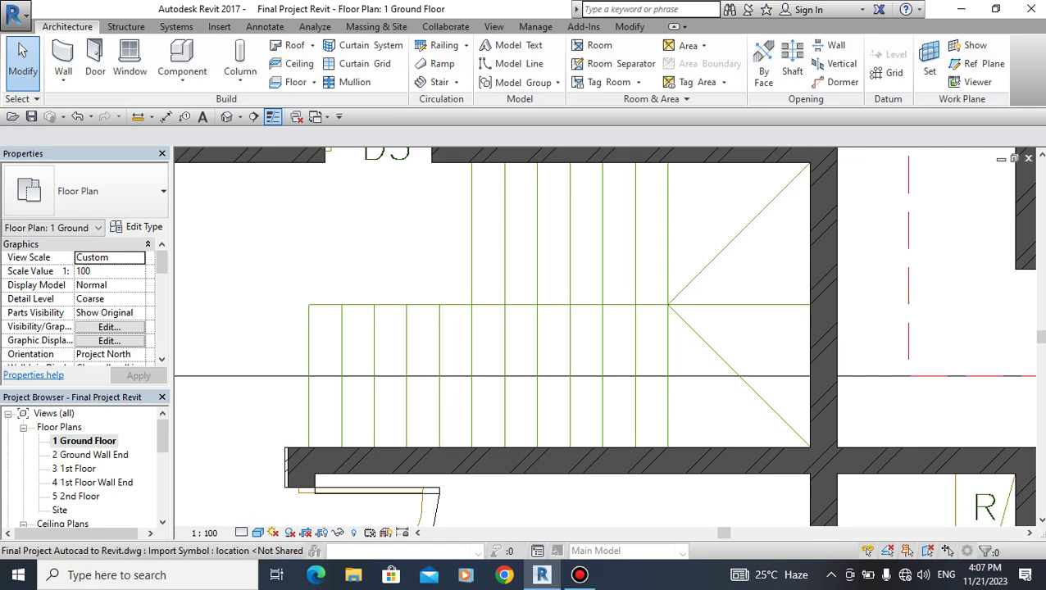
click(831, 575)
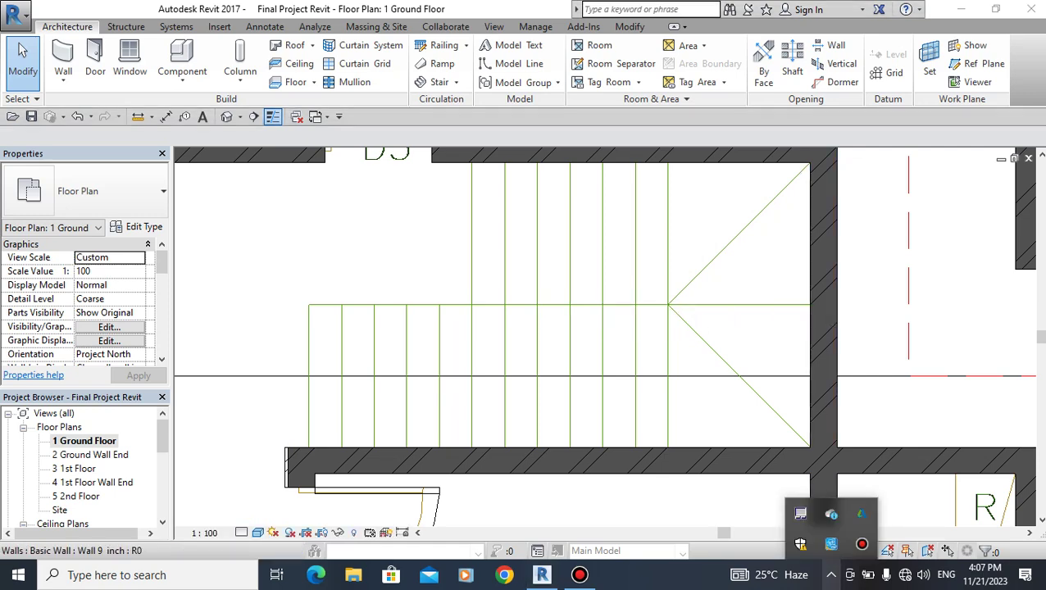
click(861, 543)
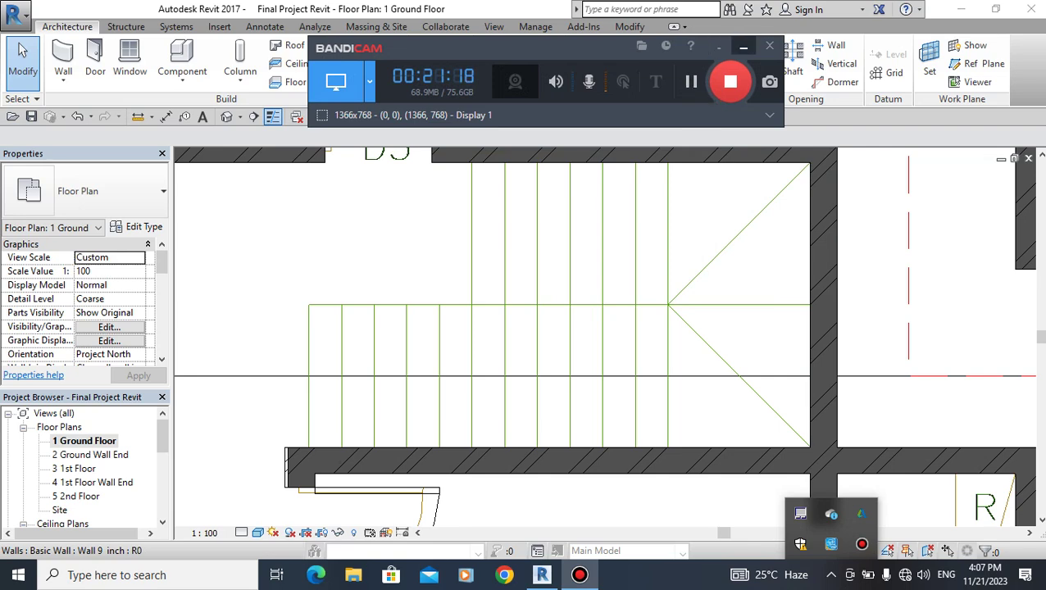
click(743, 47)
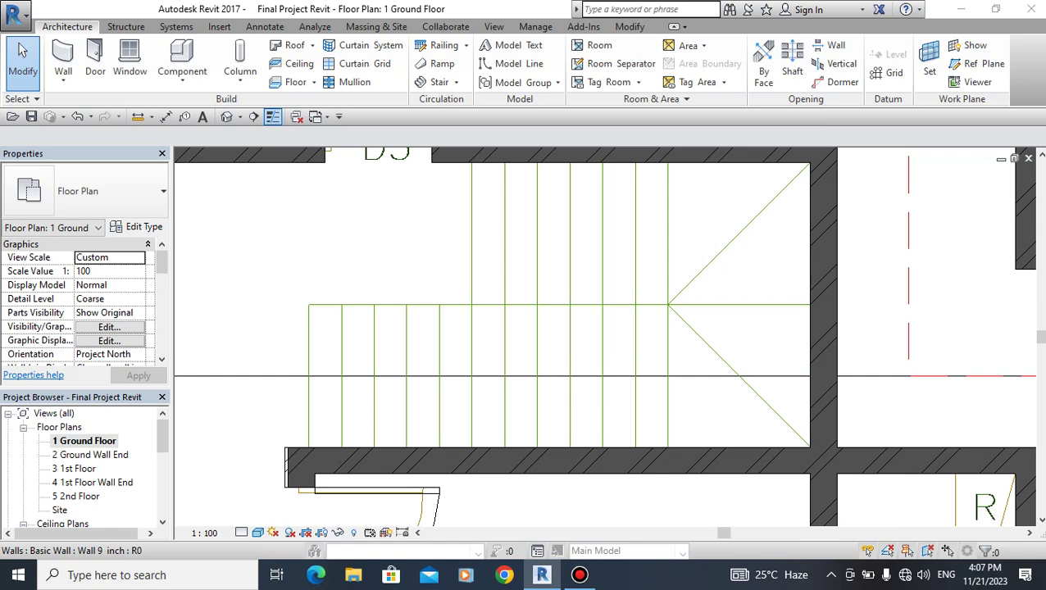
click(580, 574)
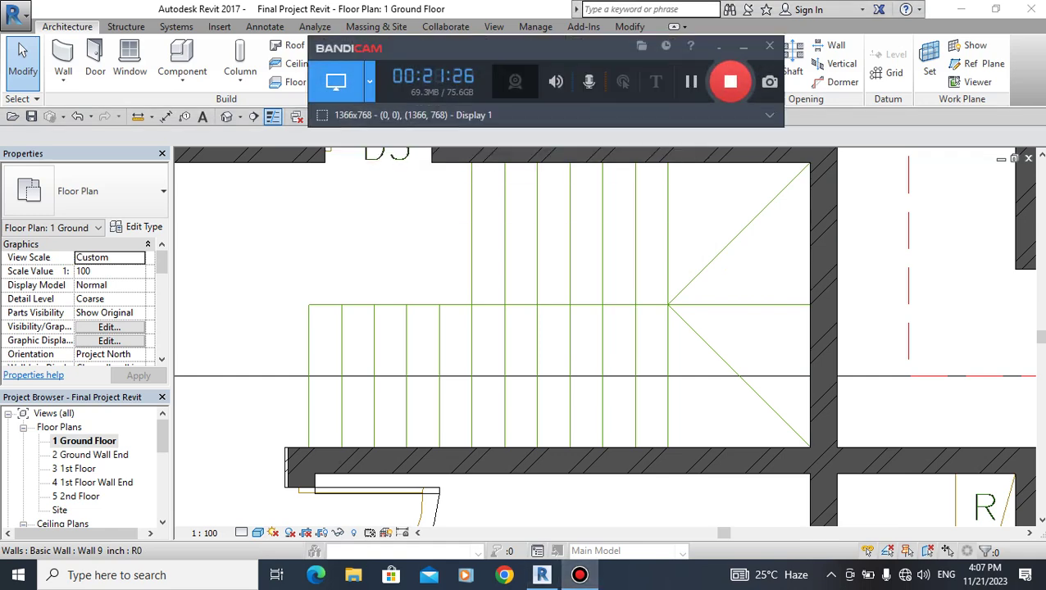
drag(672, 47, 678, 48)
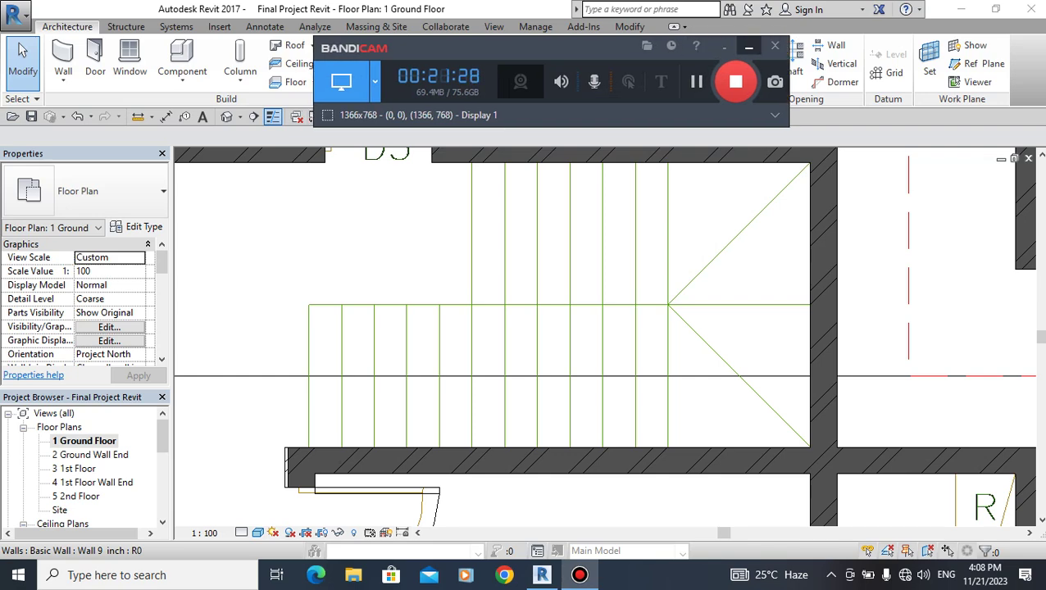
click(748, 46)
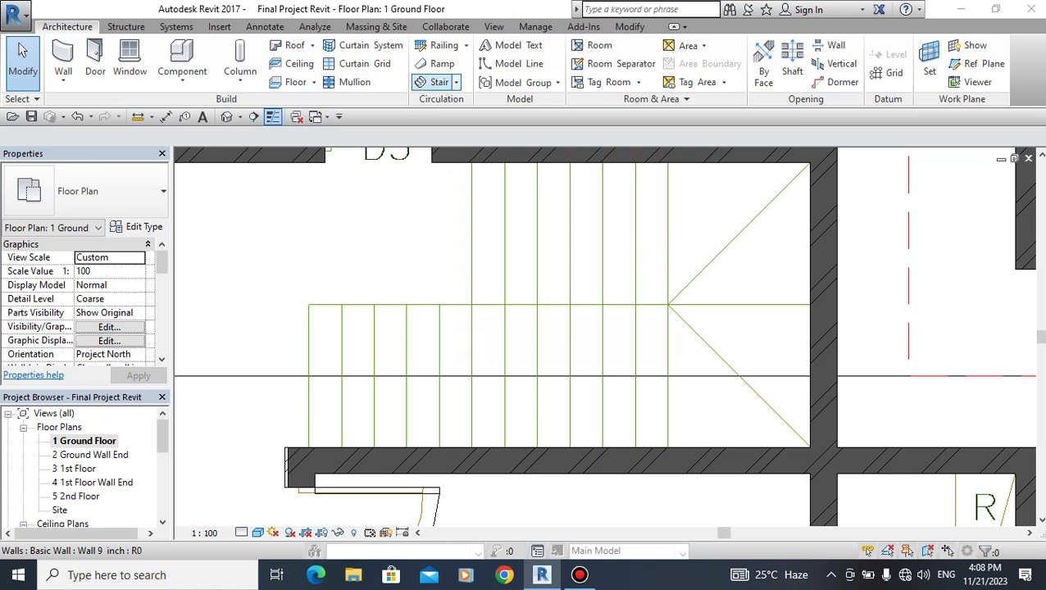
Start a component stair, cancel it, and reveal the Stair creation options.
click(437, 82)
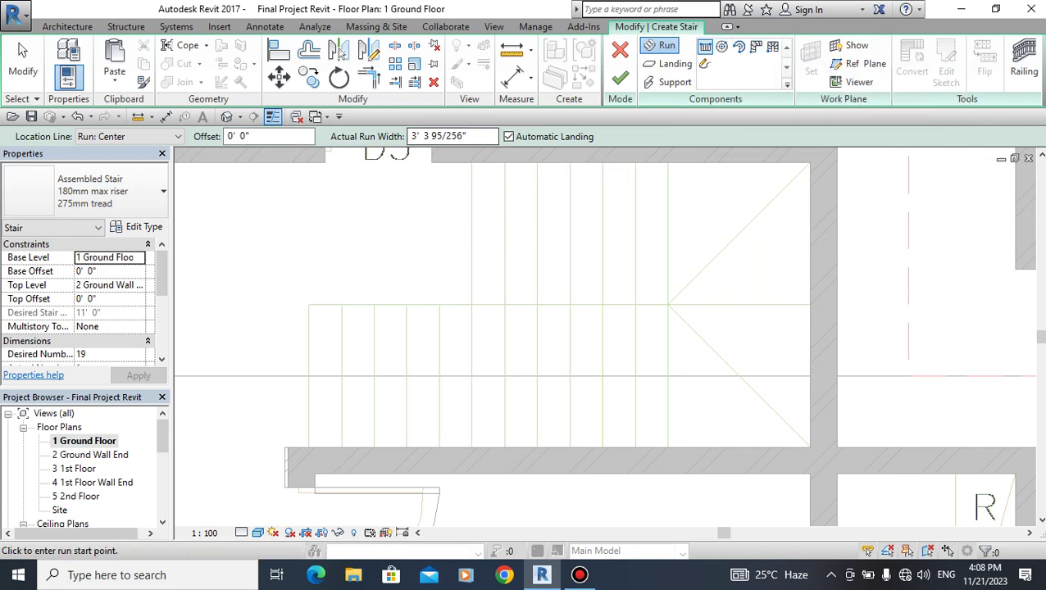
click(514, 76)
key(Escape)
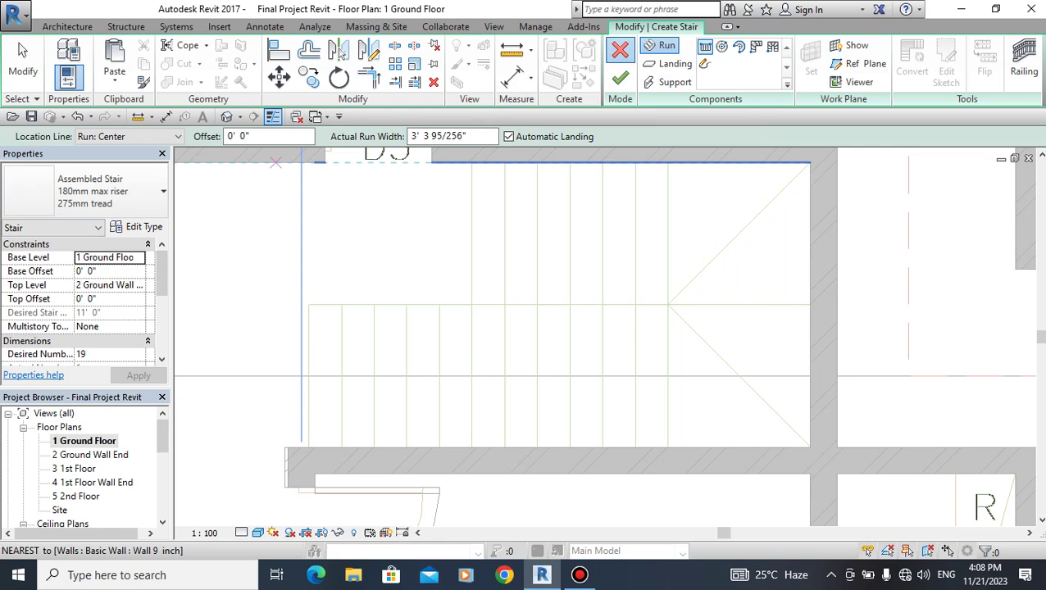
click(620, 51)
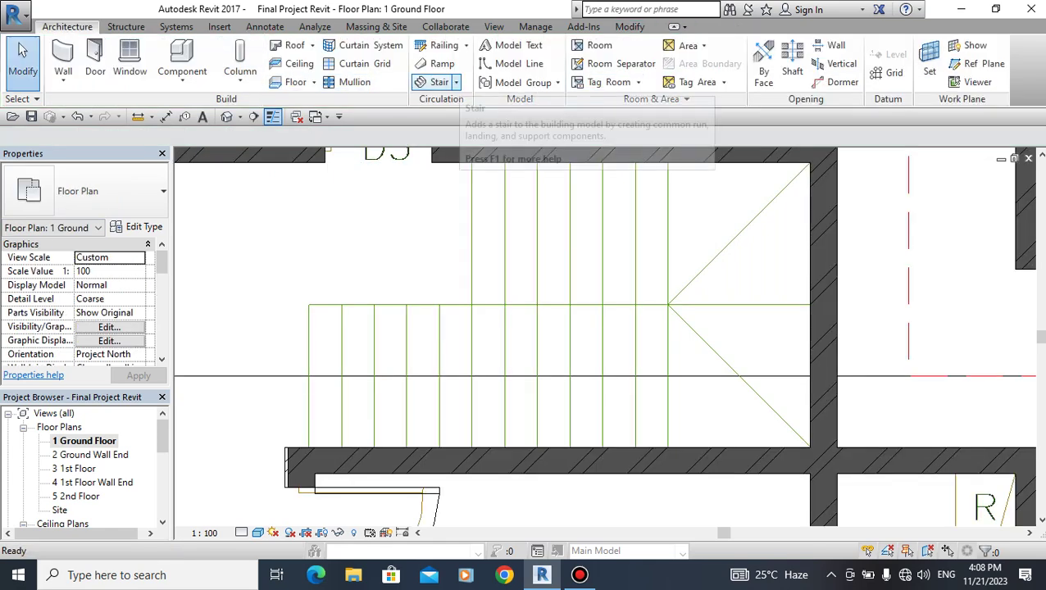
click(456, 82)
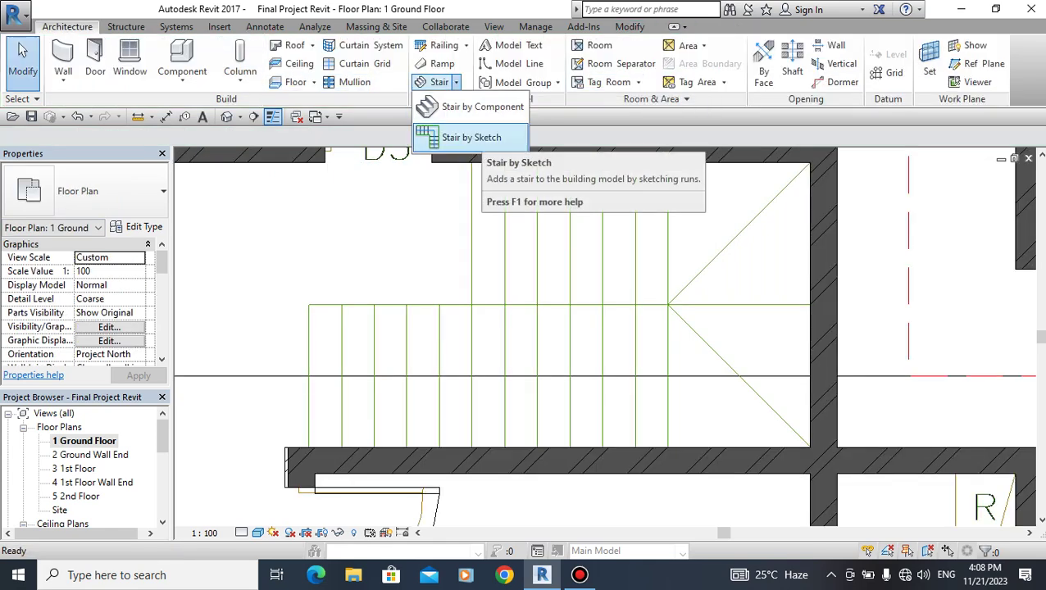
Choose Stair by Sketch to enter stair sketch mode on the Ground Floor plan.
click(471, 137)
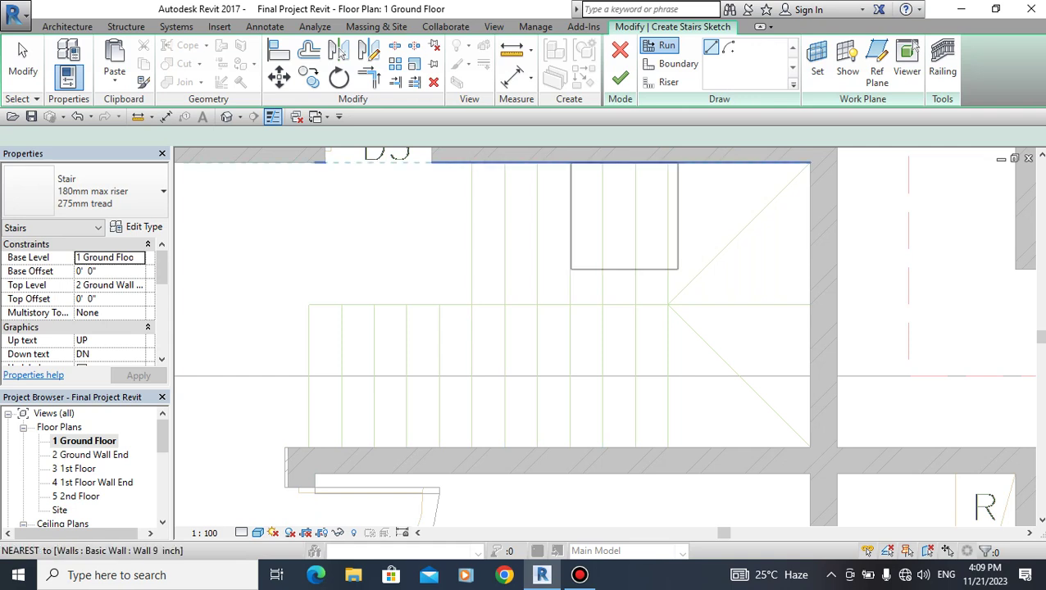
Set a 3-inch boundary offset and draw the upper boundary from stair end to landing corner.
click(678, 63)
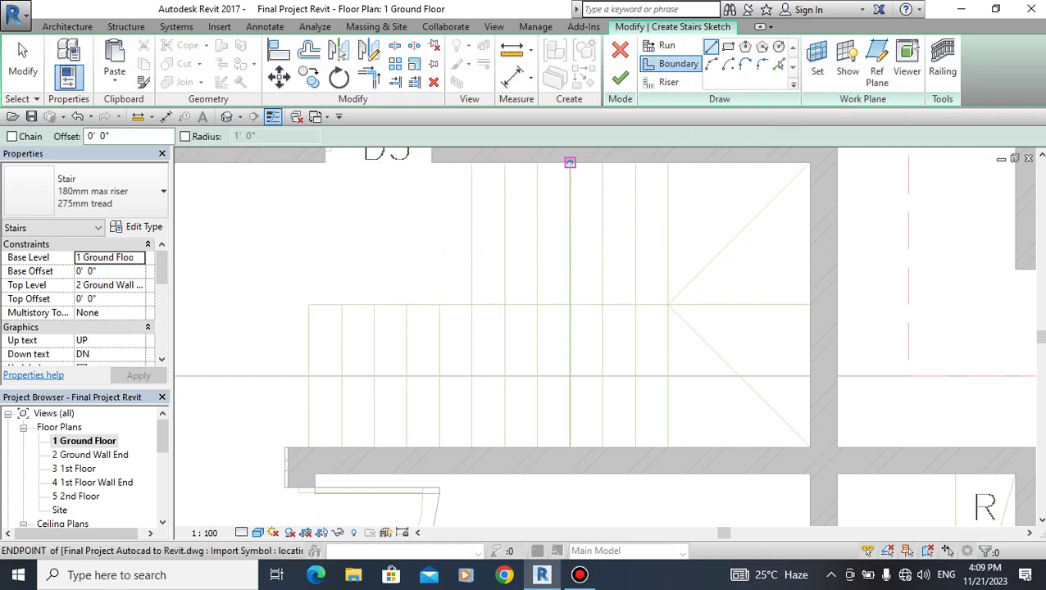
click(99, 136)
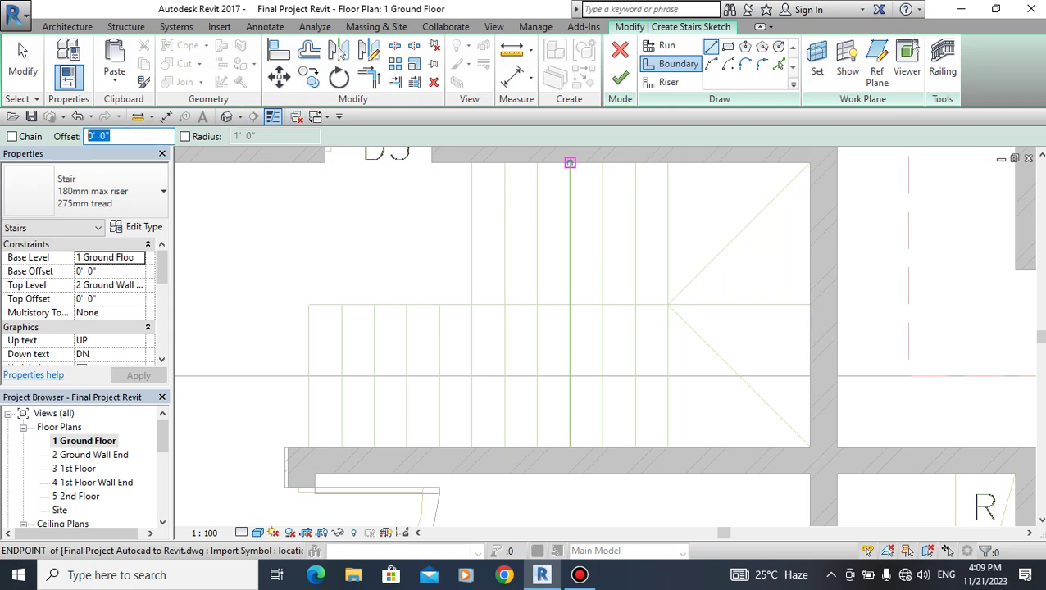
text(0 3)
key(Return)
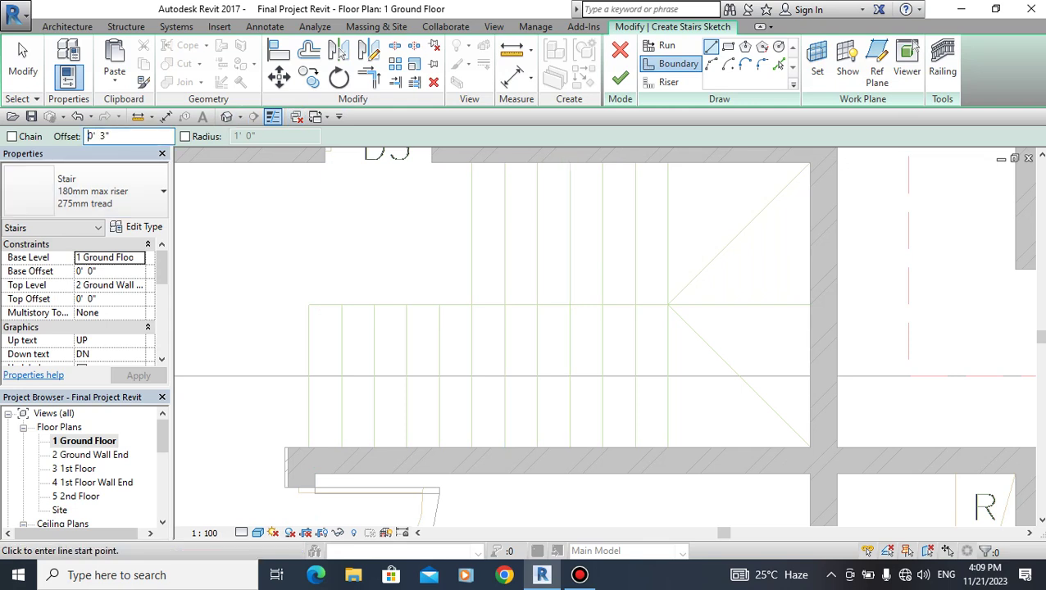
click(310, 303)
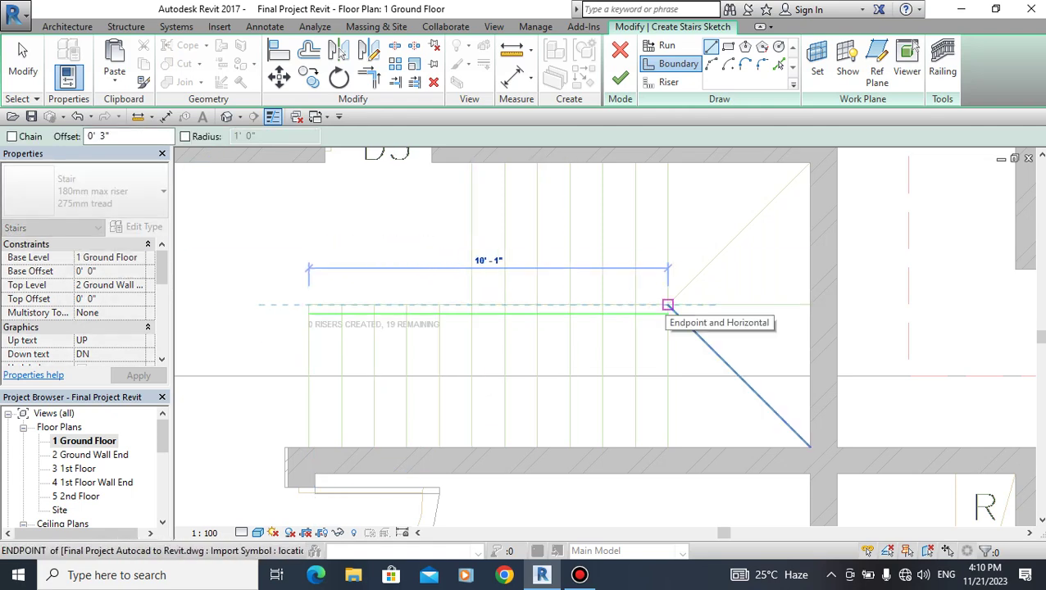
click(668, 305)
Draw a short boundary closing the landing end down to the lower line.
scroll(705, 316, up, 2)
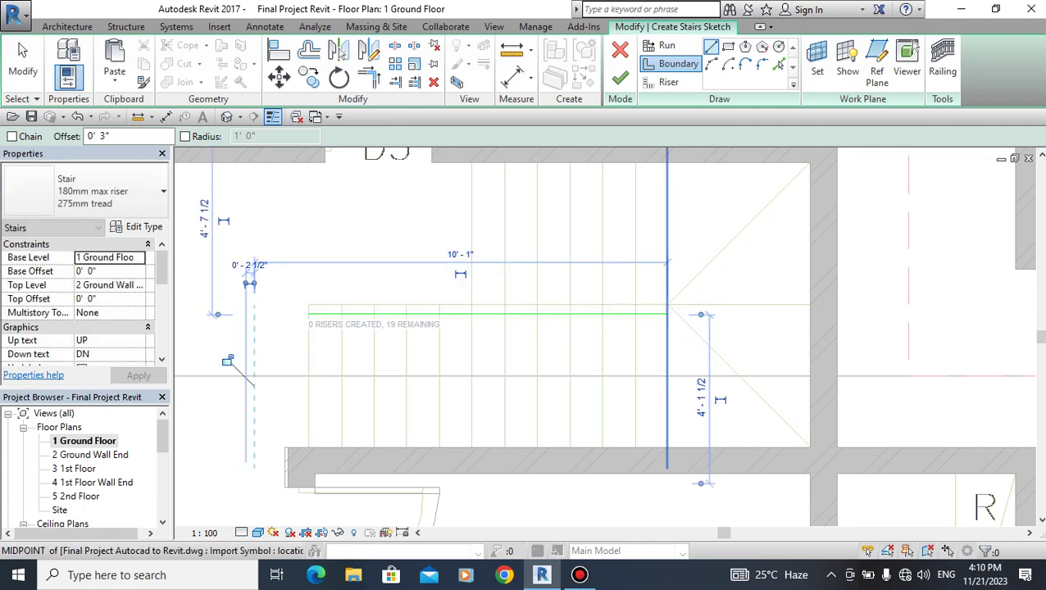
scroll(716, 318, up, 2)
scroll(672, 306, up, 1)
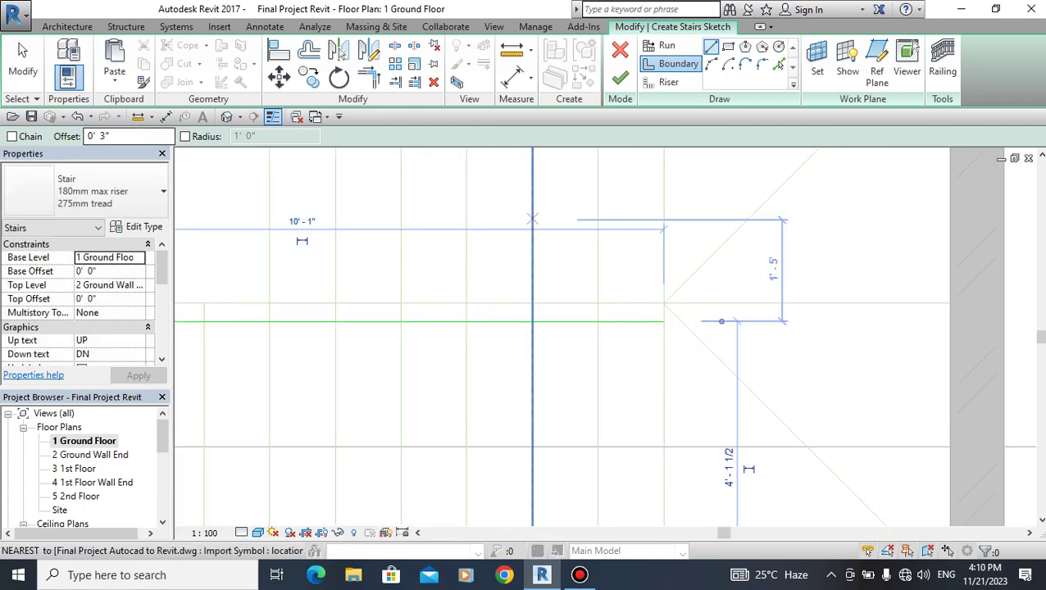
click(664, 305)
scroll(517, 296, down, 1)
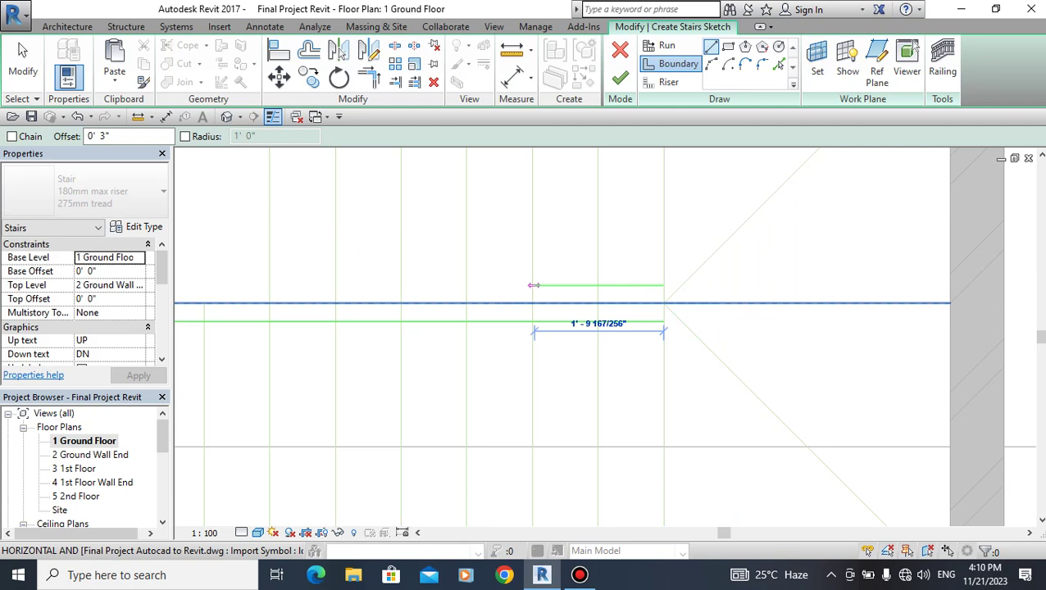
scroll(532, 288, down, 1)
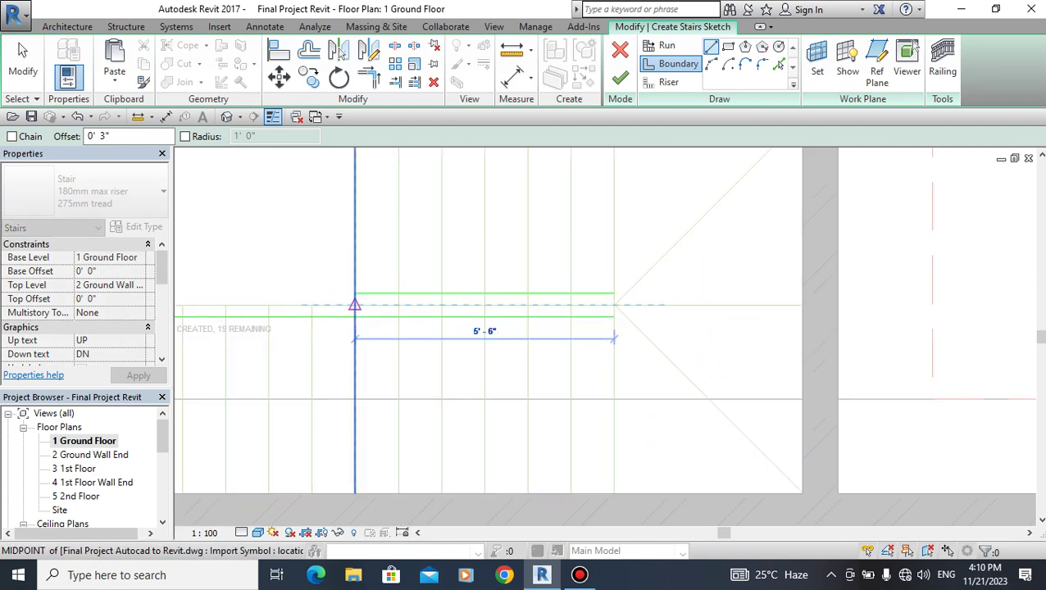
key(Escape)
key(Escape)
key(Escape)
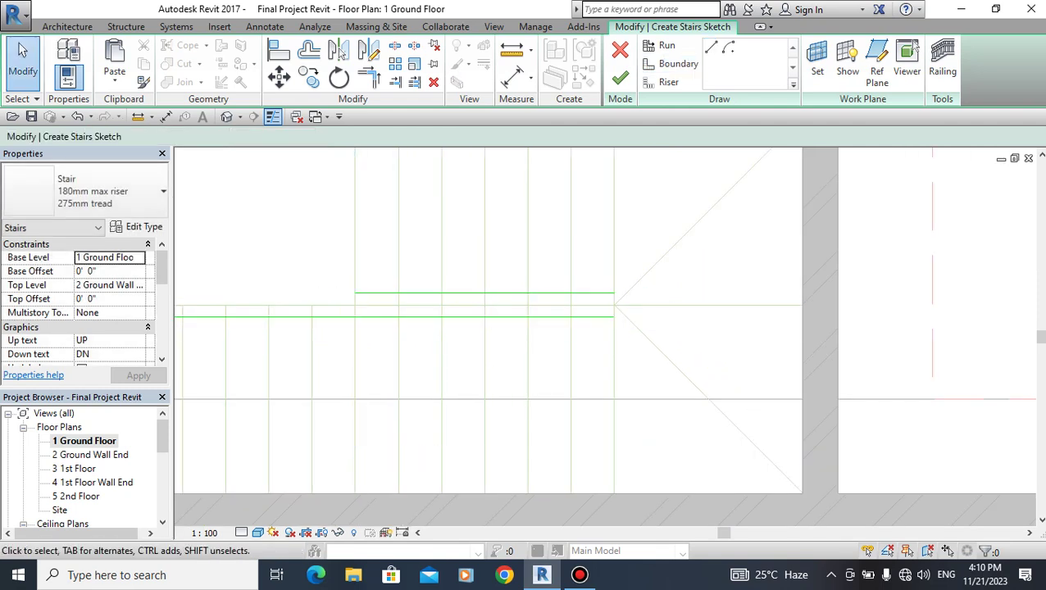
middle_drag(369, 315, 658, 262)
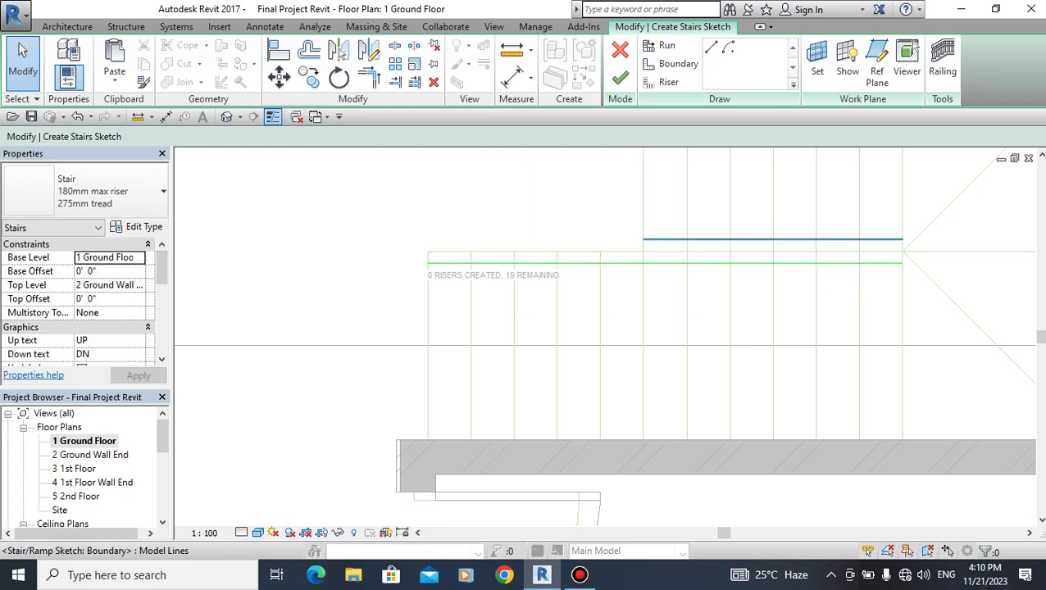
click(710, 47)
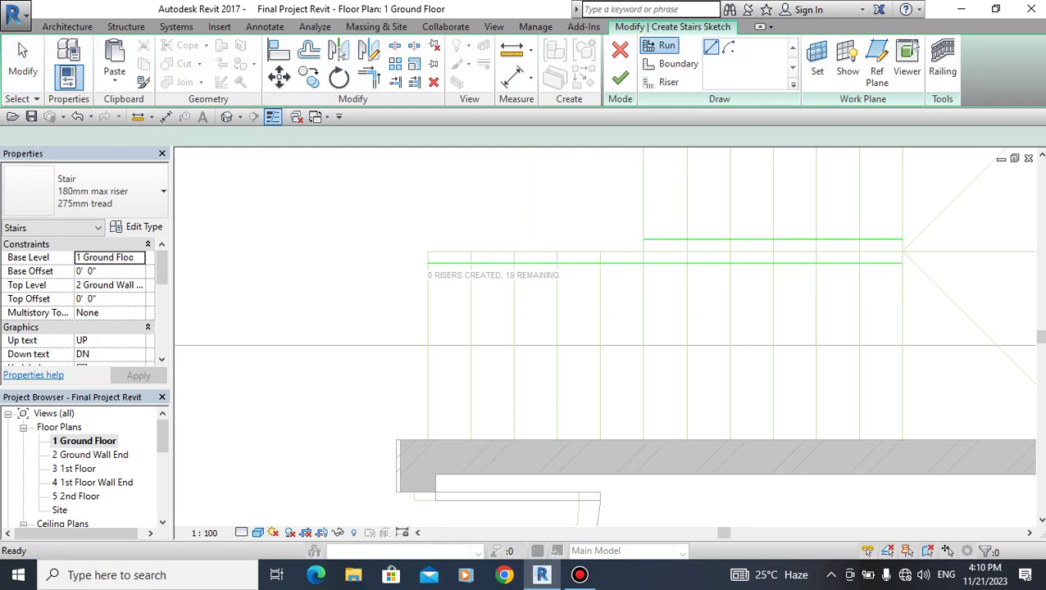
scroll(901, 239, up, 2)
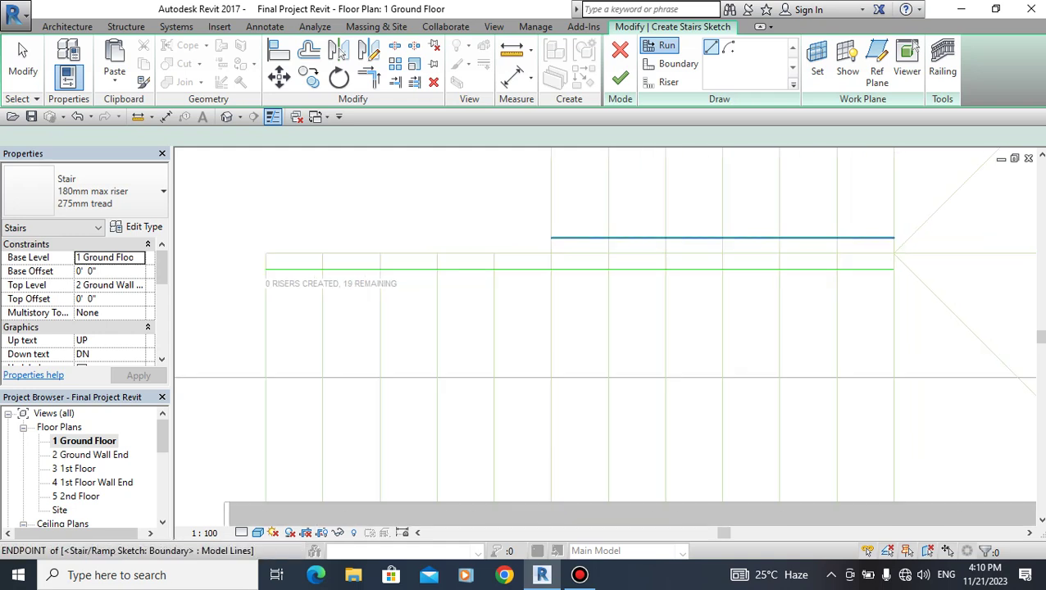
click(678, 63)
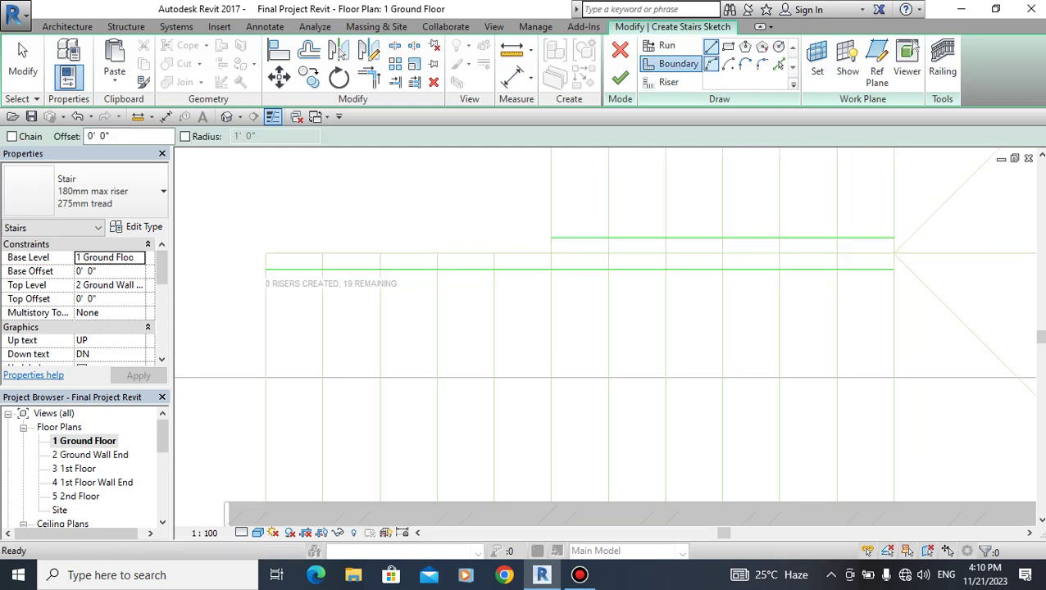
click(893, 238)
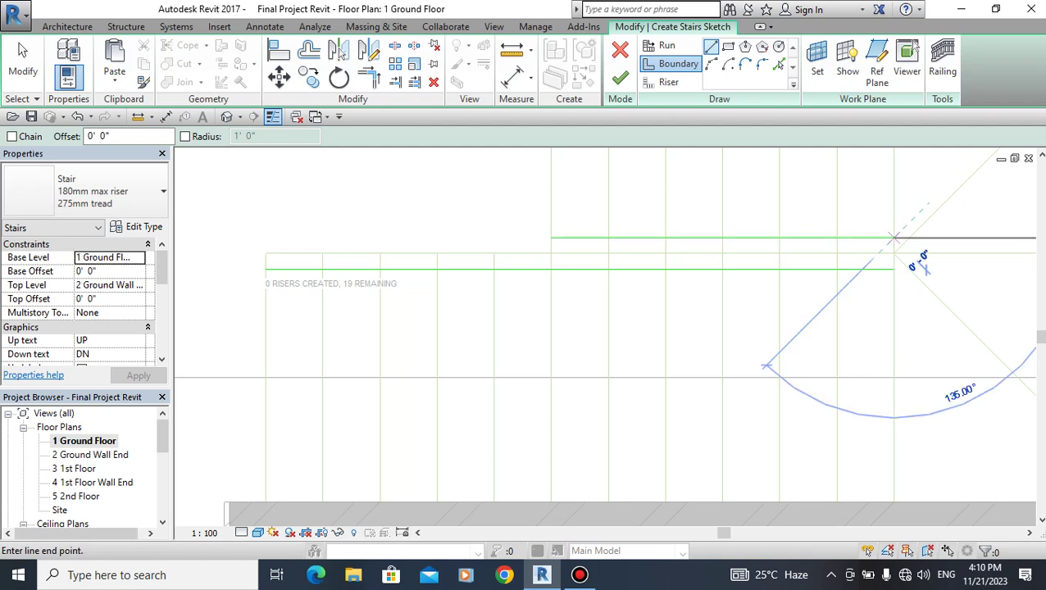
click(894, 269)
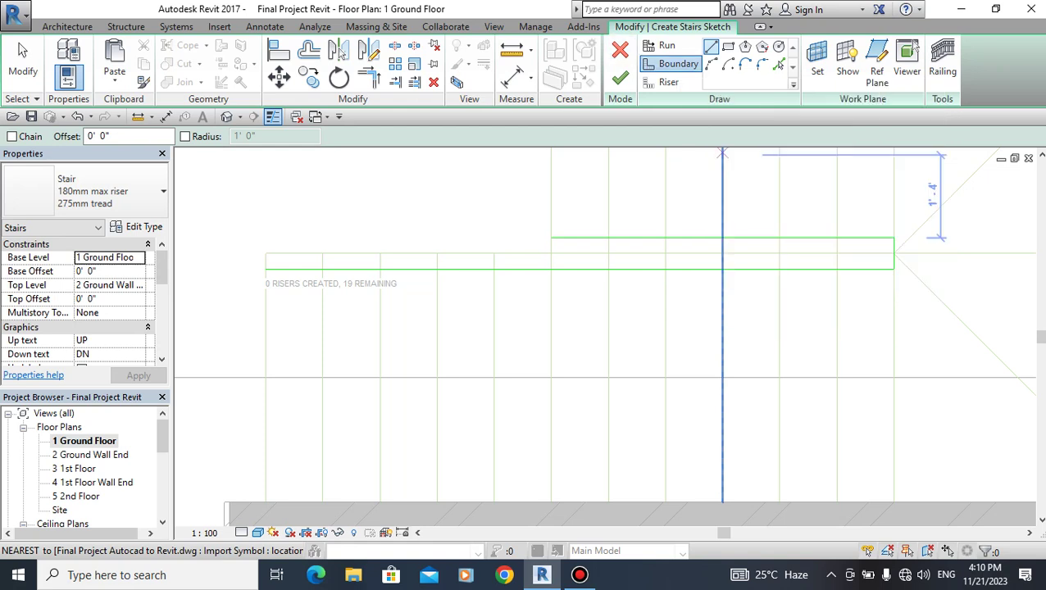
Draw the lower boundary line along the wall.
scroll(496, 270, down, 2)
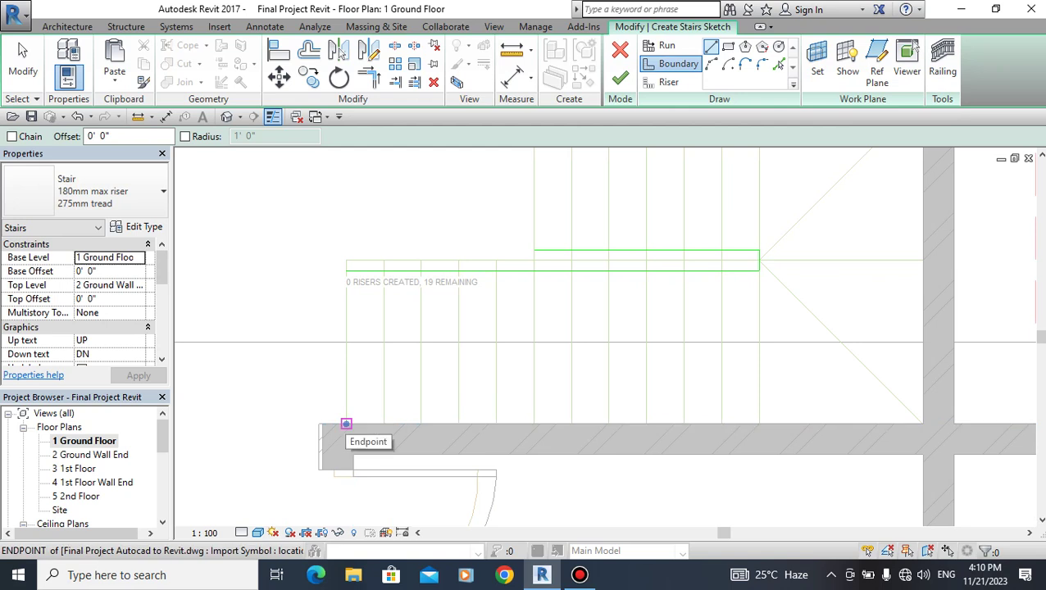
click(346, 424)
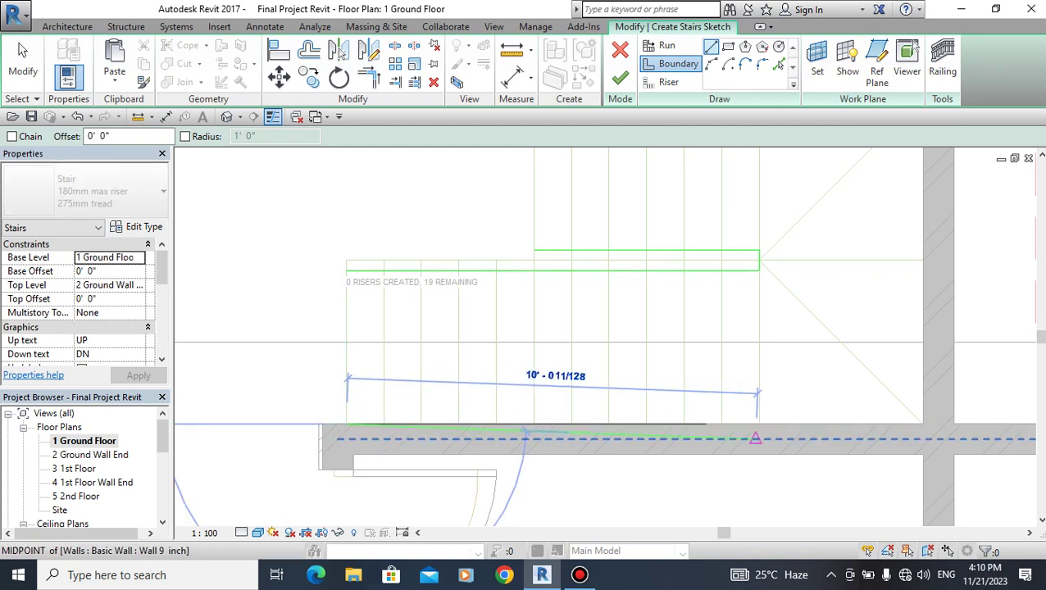
click(923, 424)
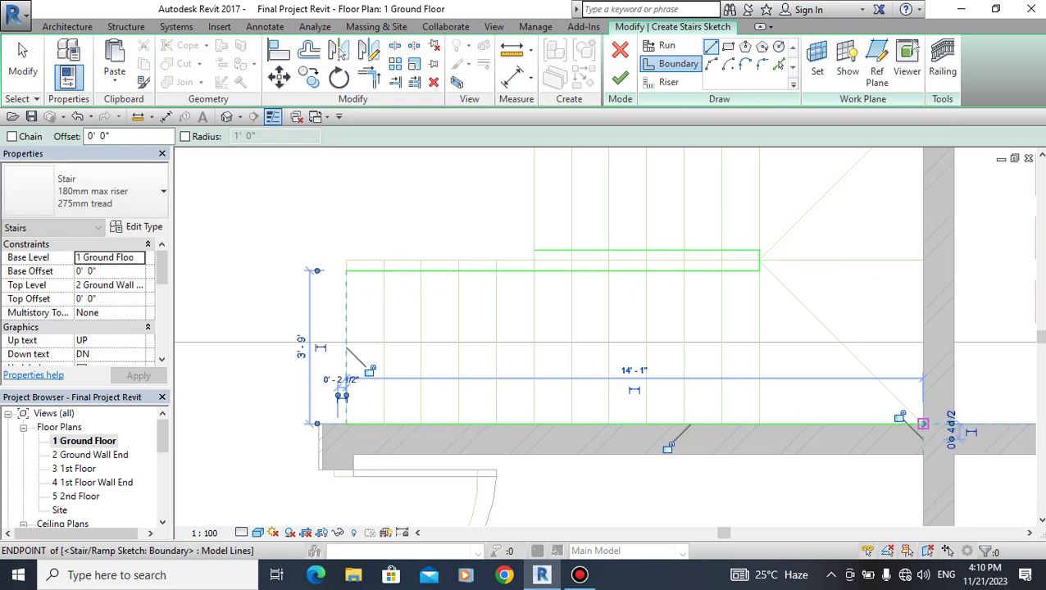
scroll(923, 423, down, 1)
scroll(921, 425, down, 1)
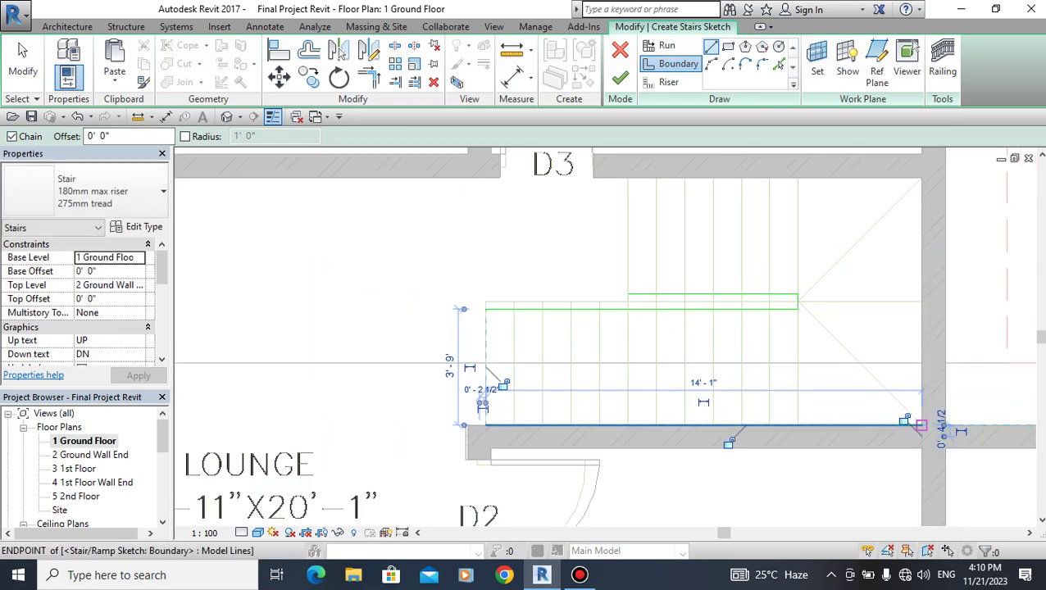
Draw the boundary up the right wall and left across the top above the inner run.
click(921, 424)
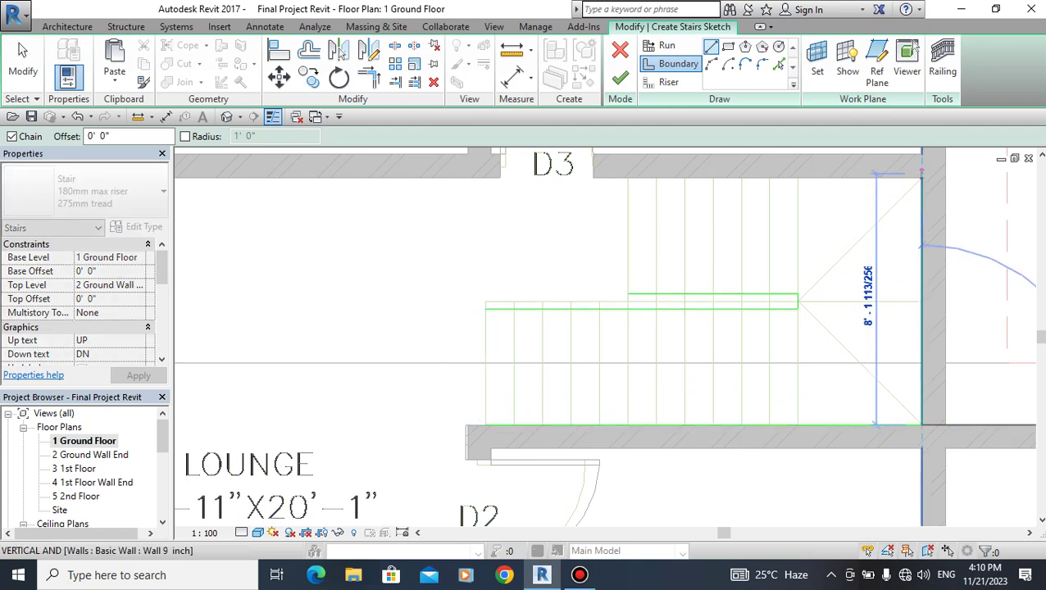
click(921, 178)
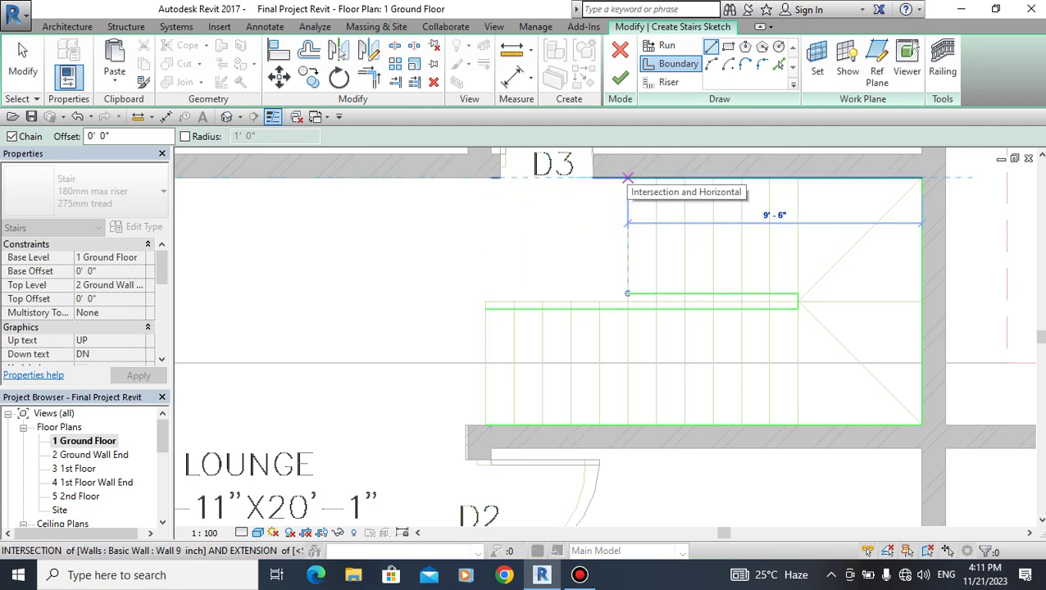
click(628, 178)
key(Escape)
key(Escape)
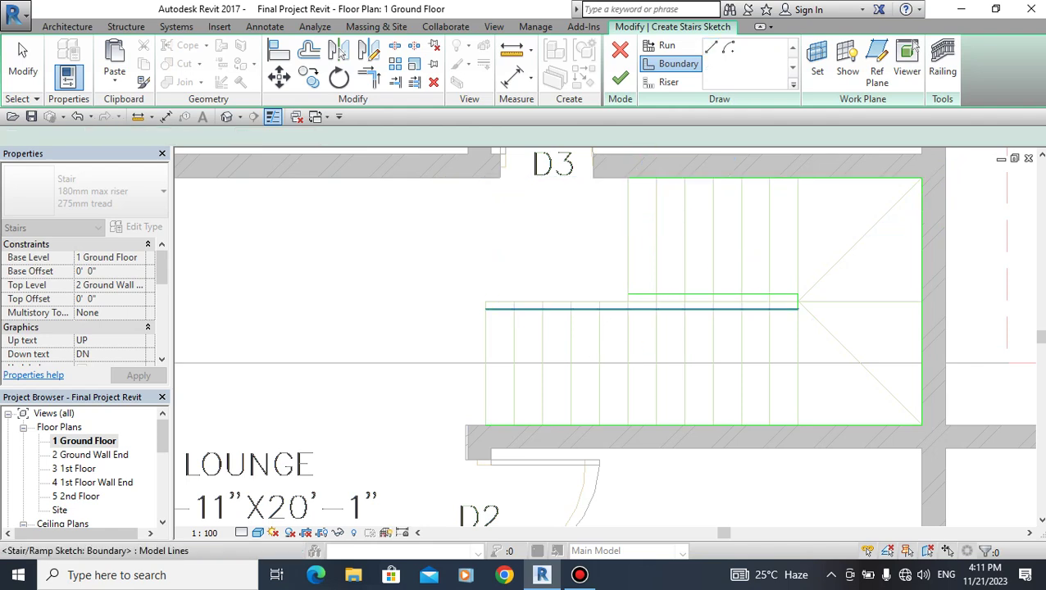
key(Escape)
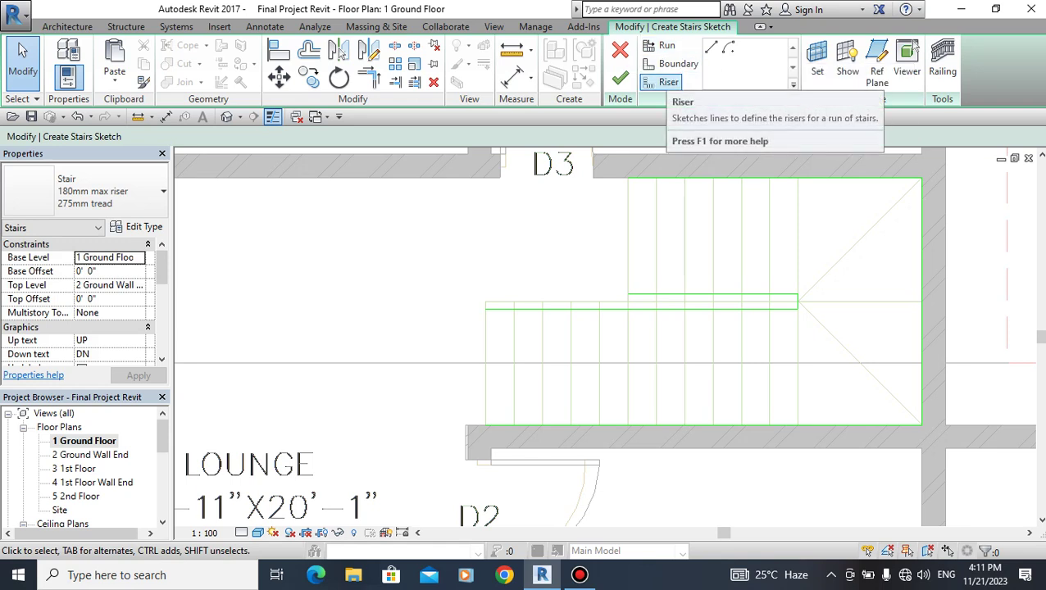
Convert the underlying tread lines into riser lines using Riser with Pick Lines.
click(668, 82)
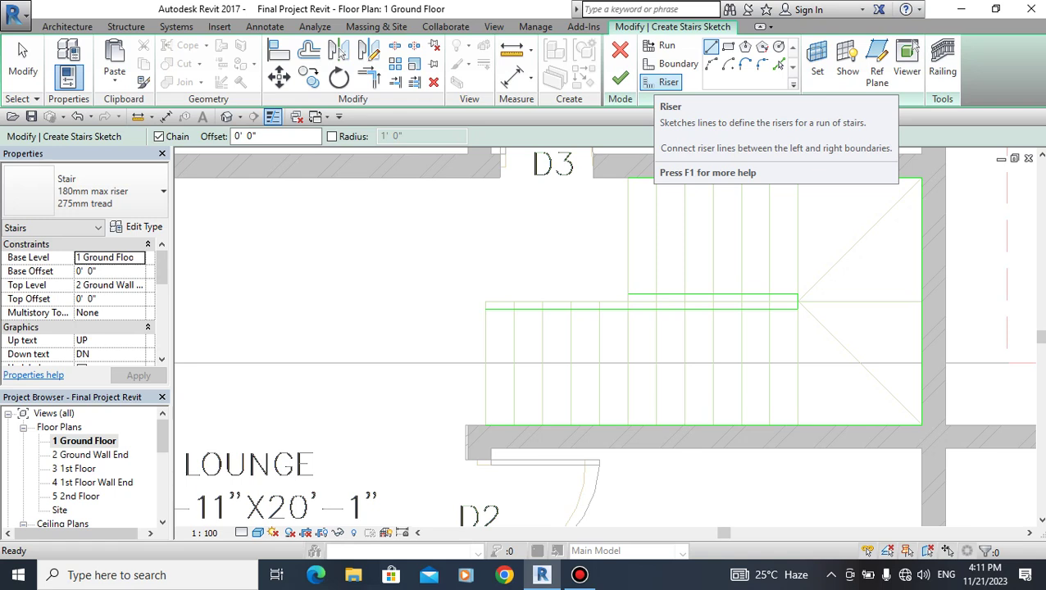
click(668, 82)
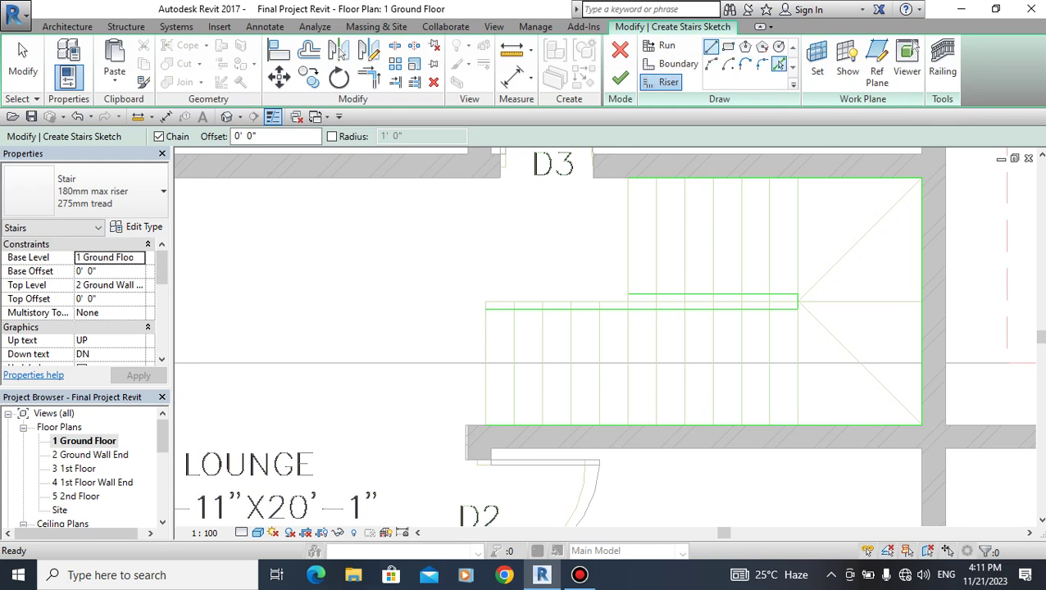
click(778, 64)
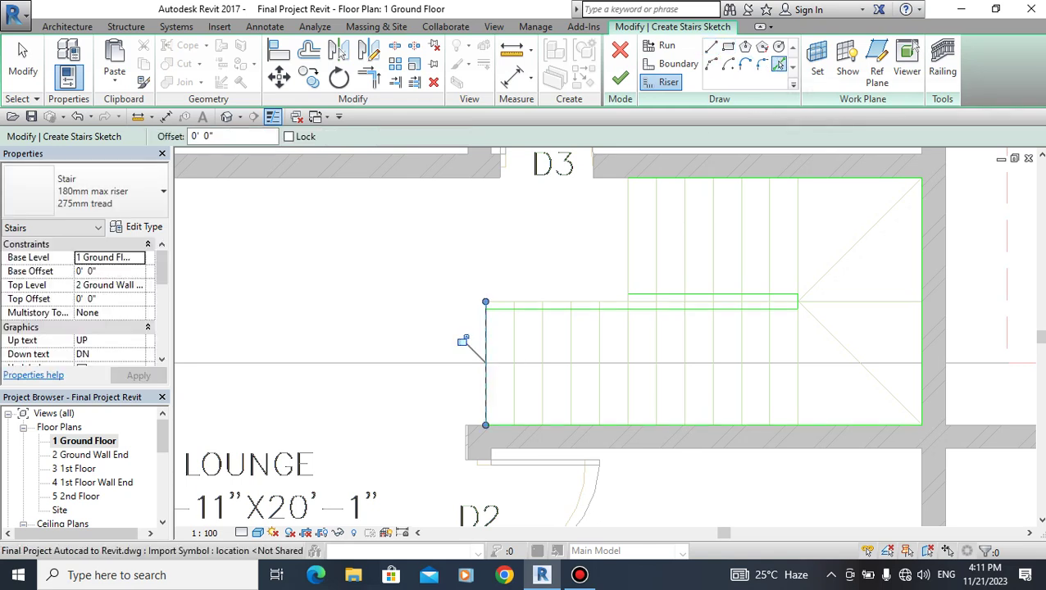
click(486, 361)
click(514, 361)
click(542, 361)
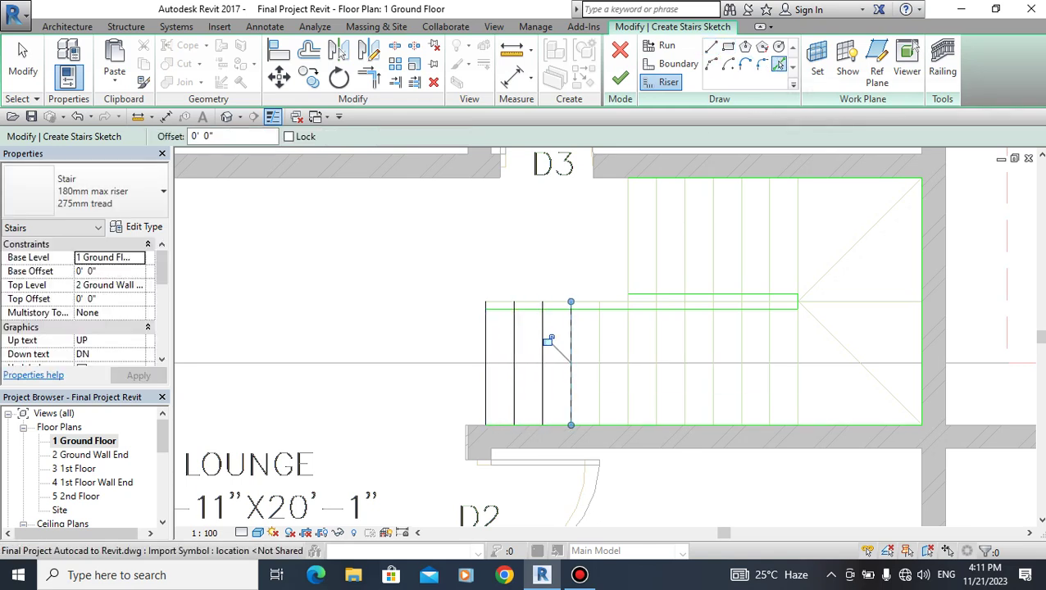
click(570, 341)
click(599, 341)
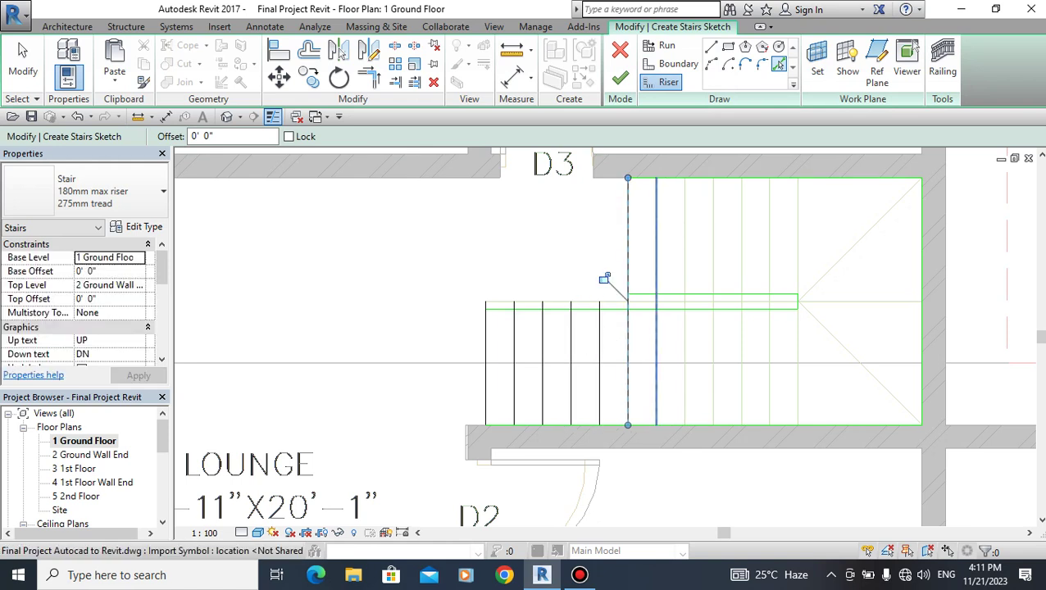
click(628, 279)
click(661, 279)
click(690, 279)
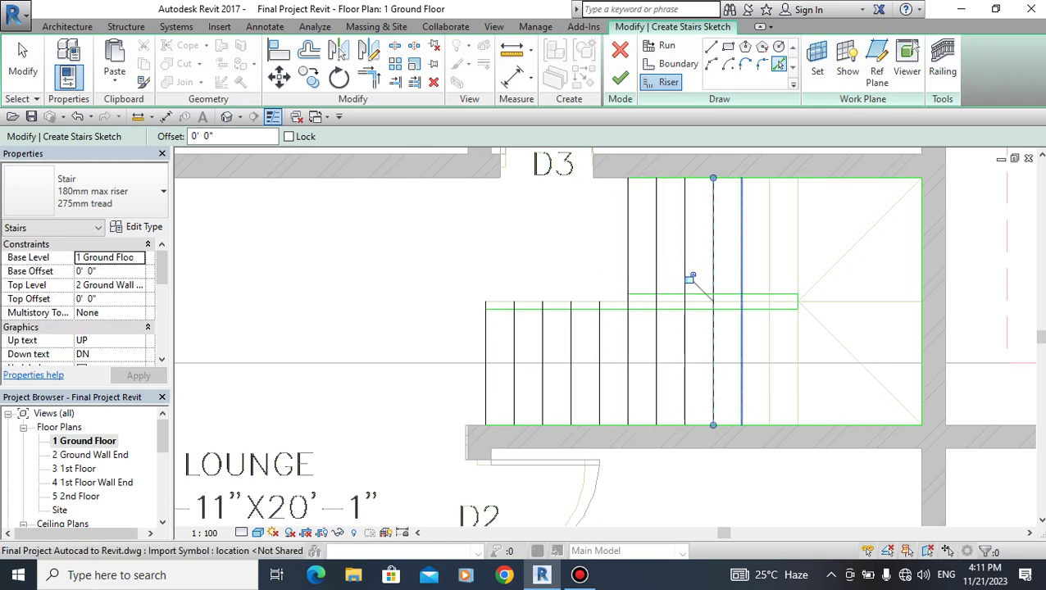
click(718, 279)
click(718, 279)
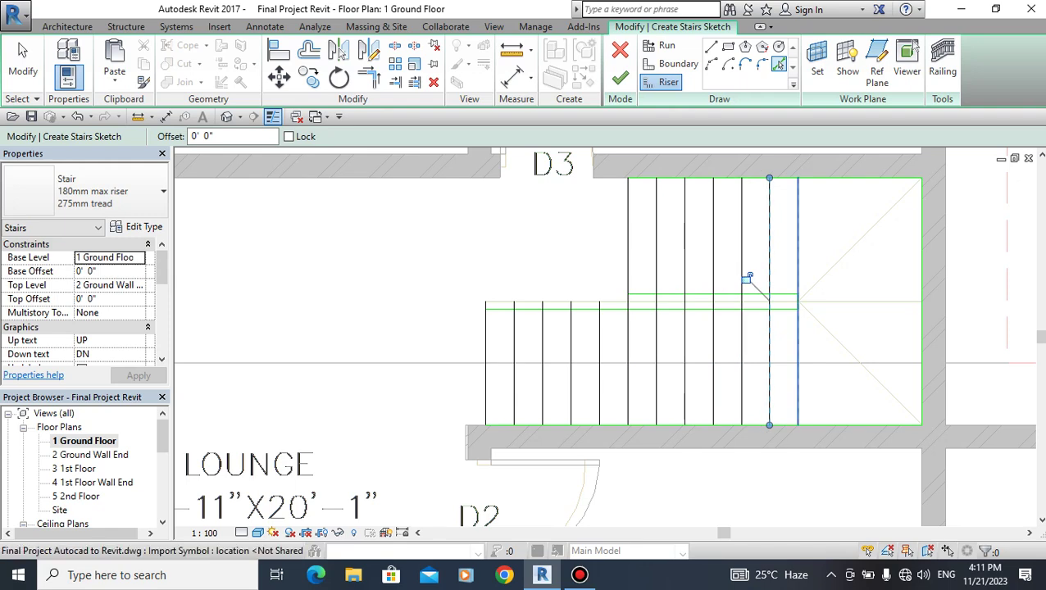
Pick the final two riser lines next to the landing.
click(763, 278)
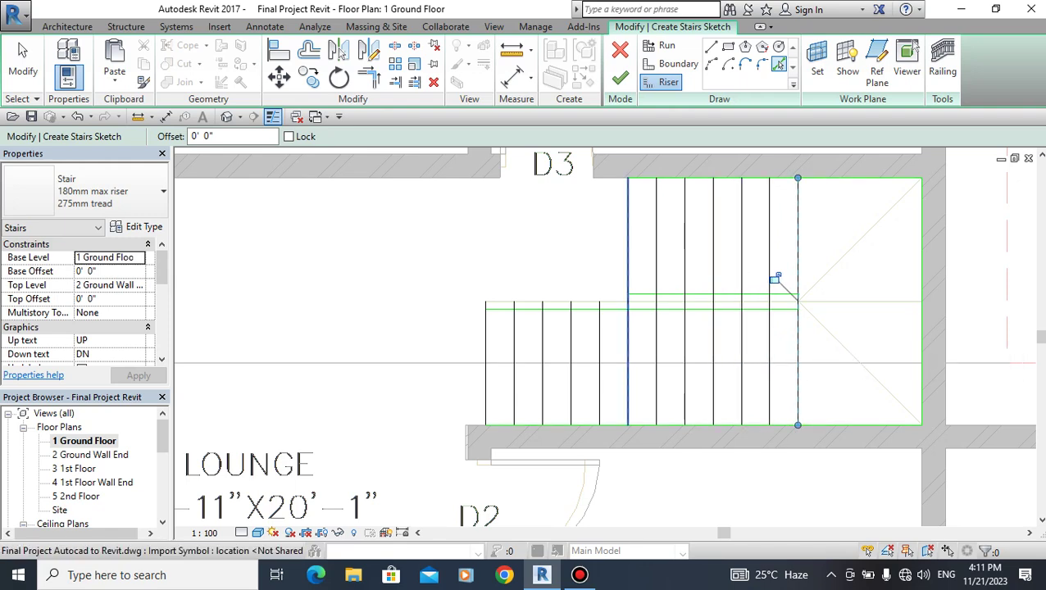
click(774, 279)
key(Escape)
key(Escape)
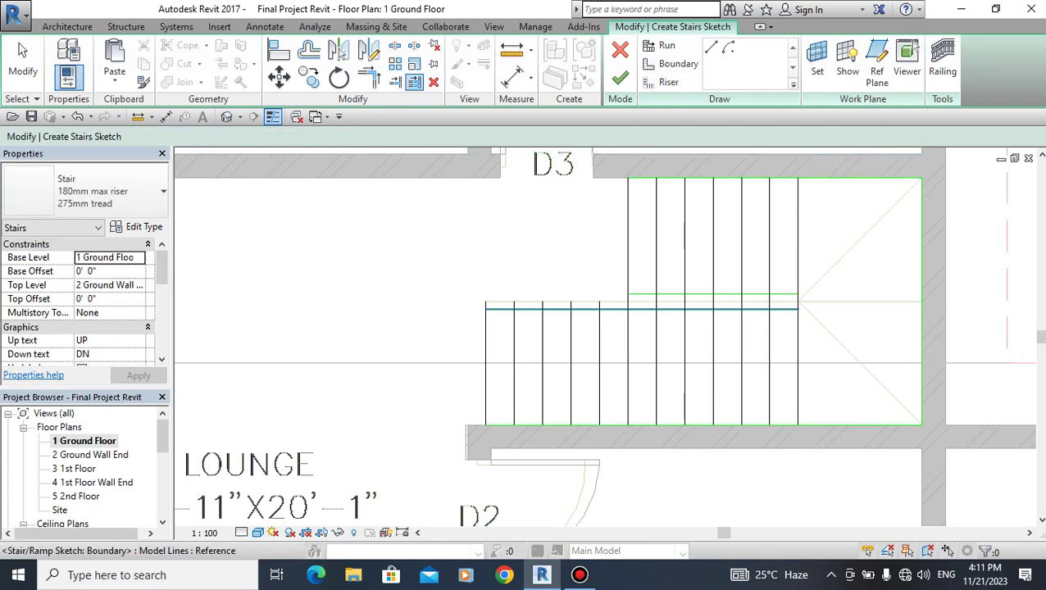
Trim the risers back to the inner boundary, unjoining elements to complete the trim.
click(485, 361)
ctrl+click(514, 360)
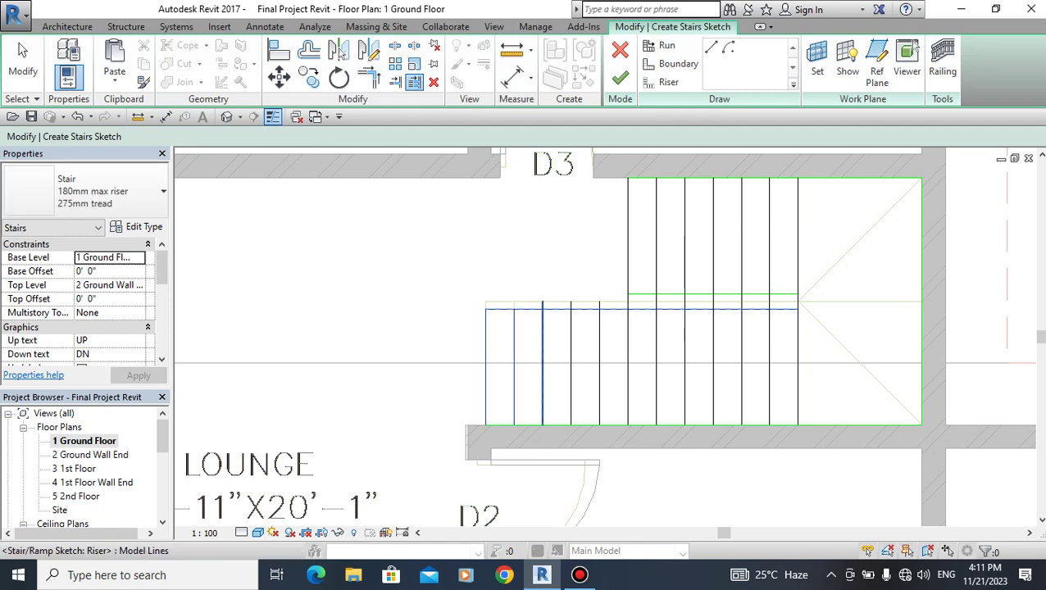
key(Delete)
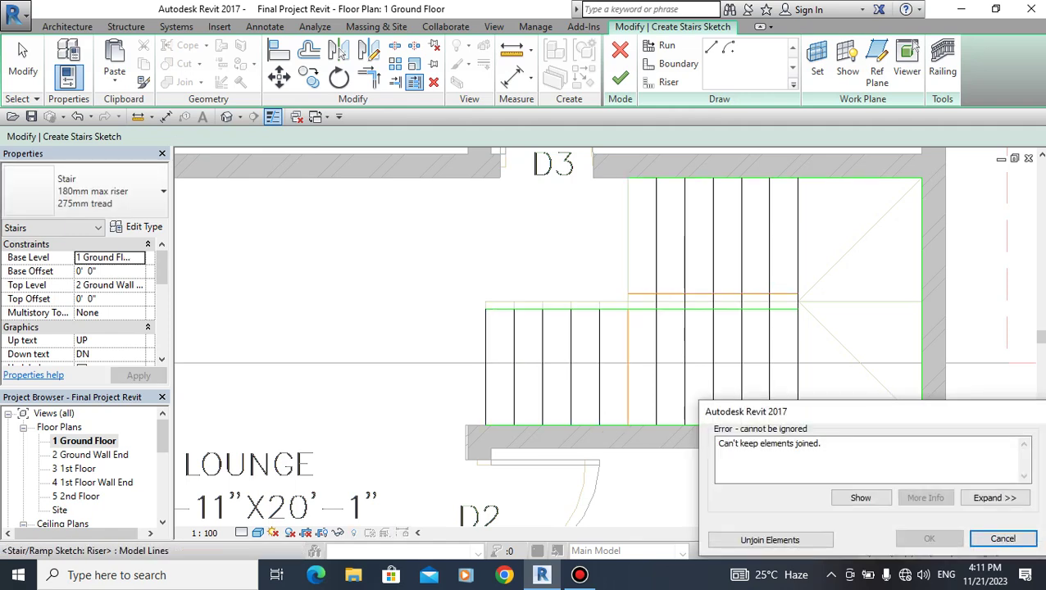
click(769, 539)
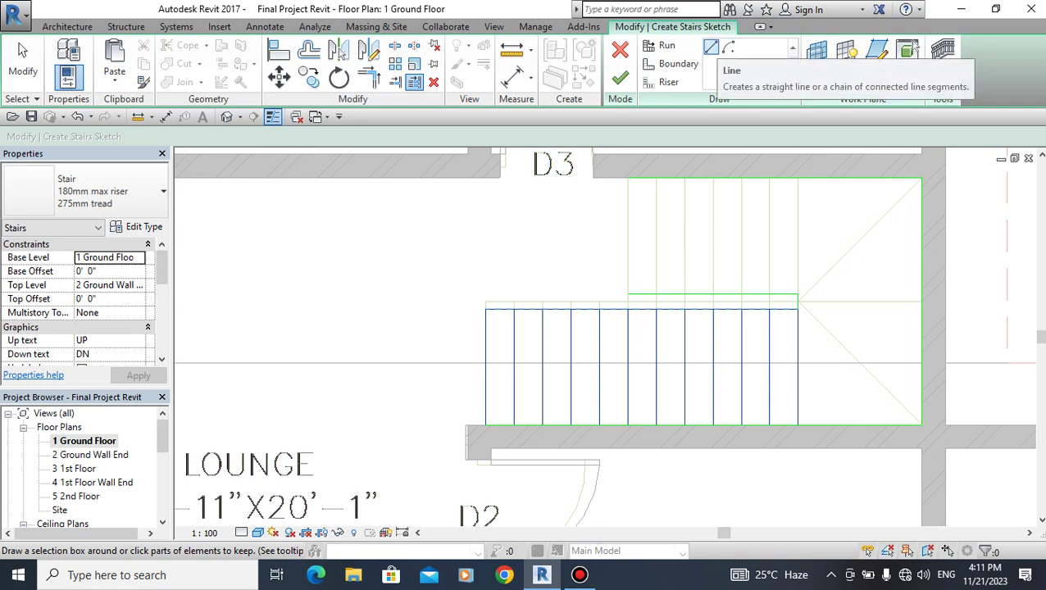
click(711, 49)
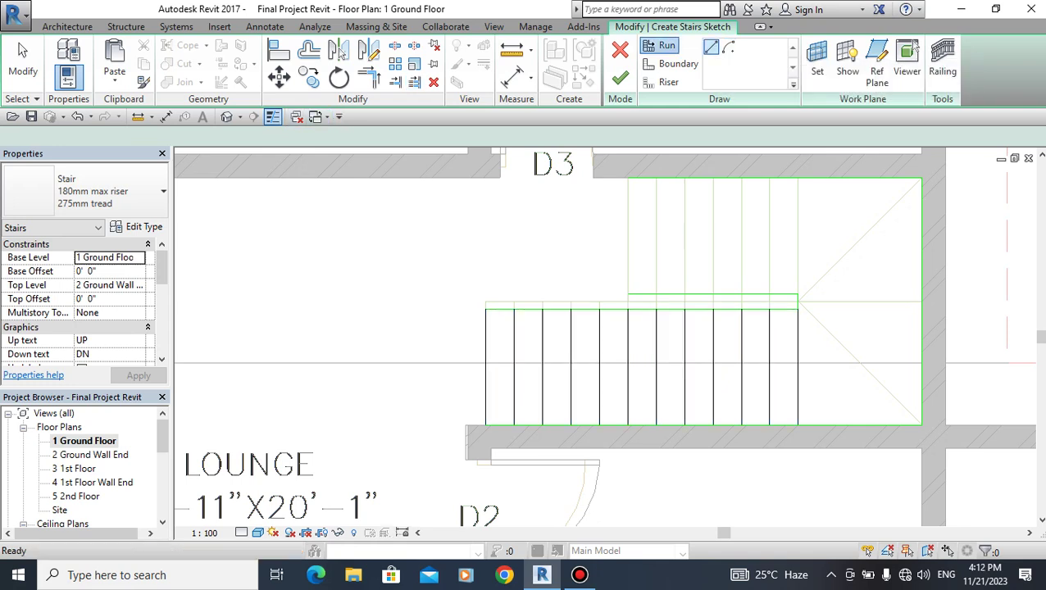
click(668, 82)
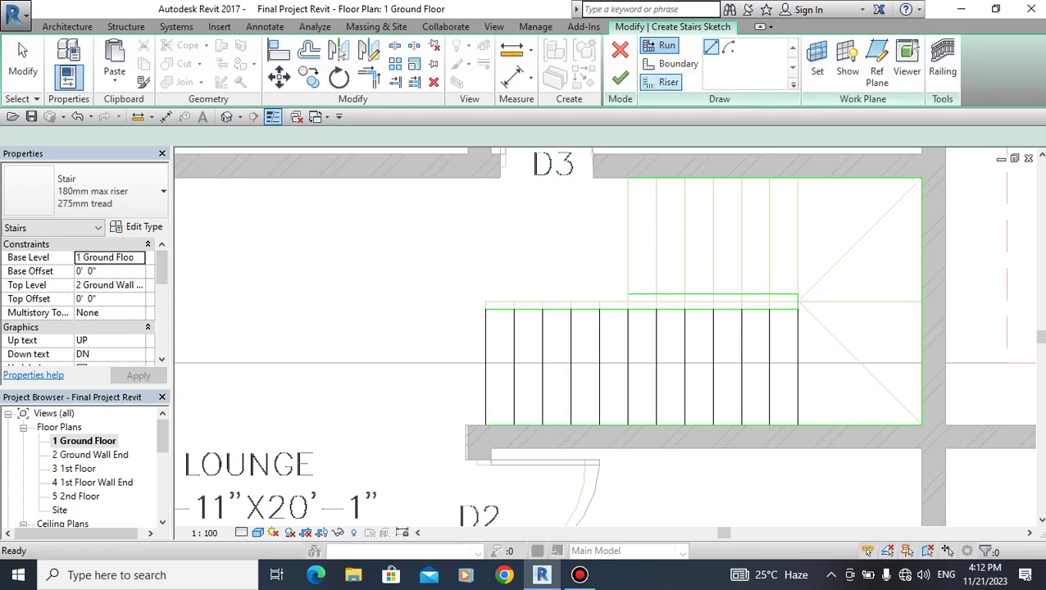
Undo a misplaced riser, then draw three upper-run risers from top to inner boundary.
click(480, 420)
click(480, 278)
click(263, 278)
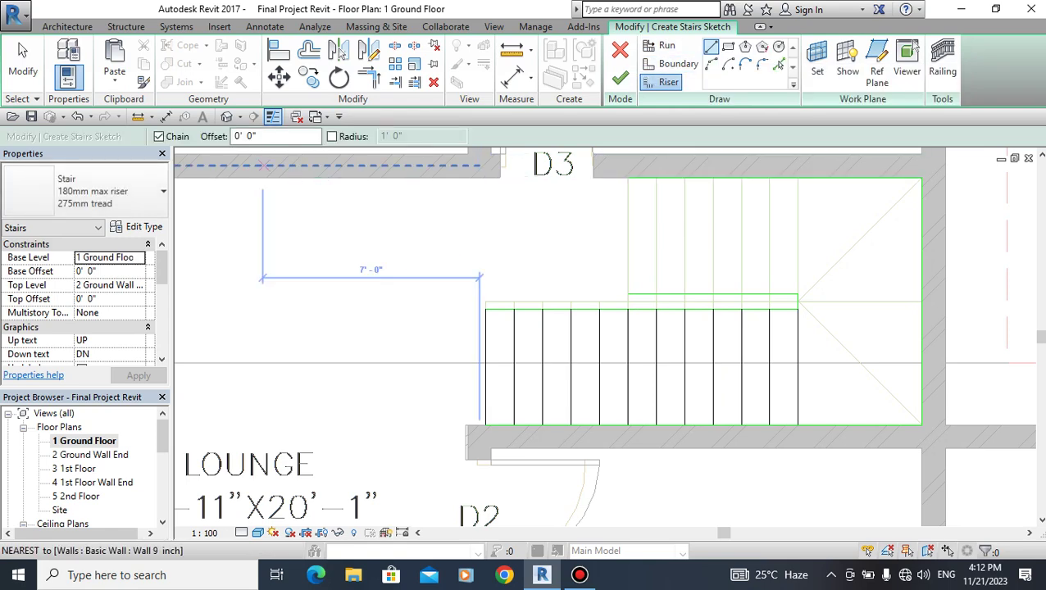
key(ctrl+z)
scroll(633, 204, up, 1)
click(626, 173)
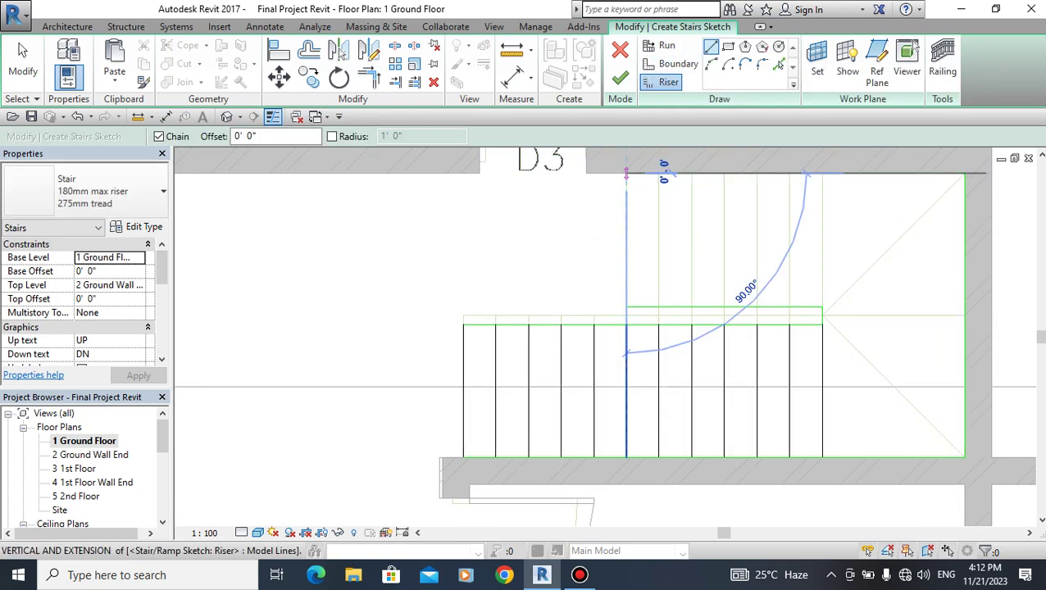
click(626, 307)
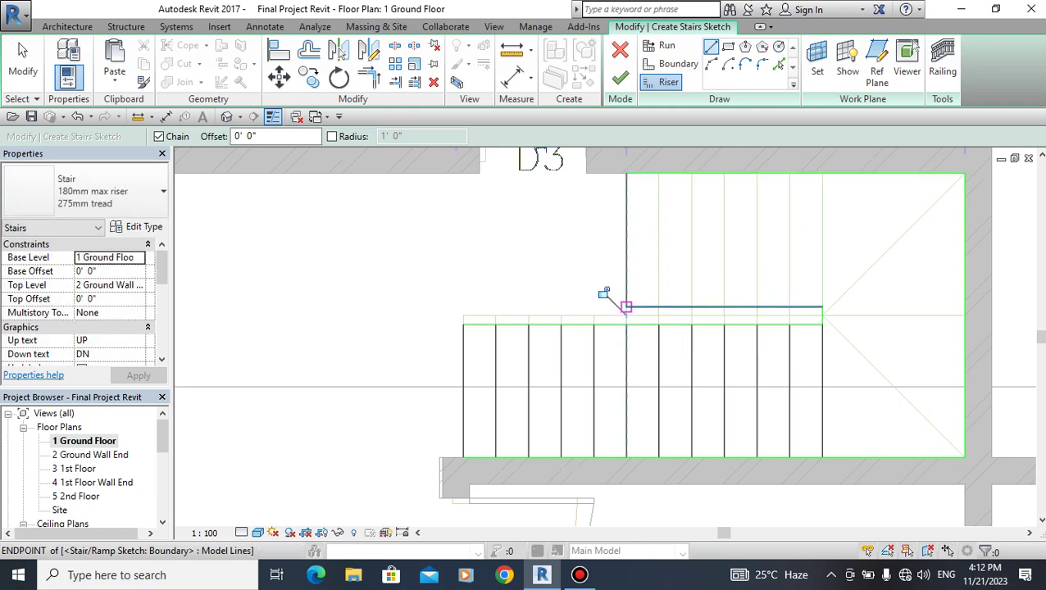
key(Escape)
click(658, 174)
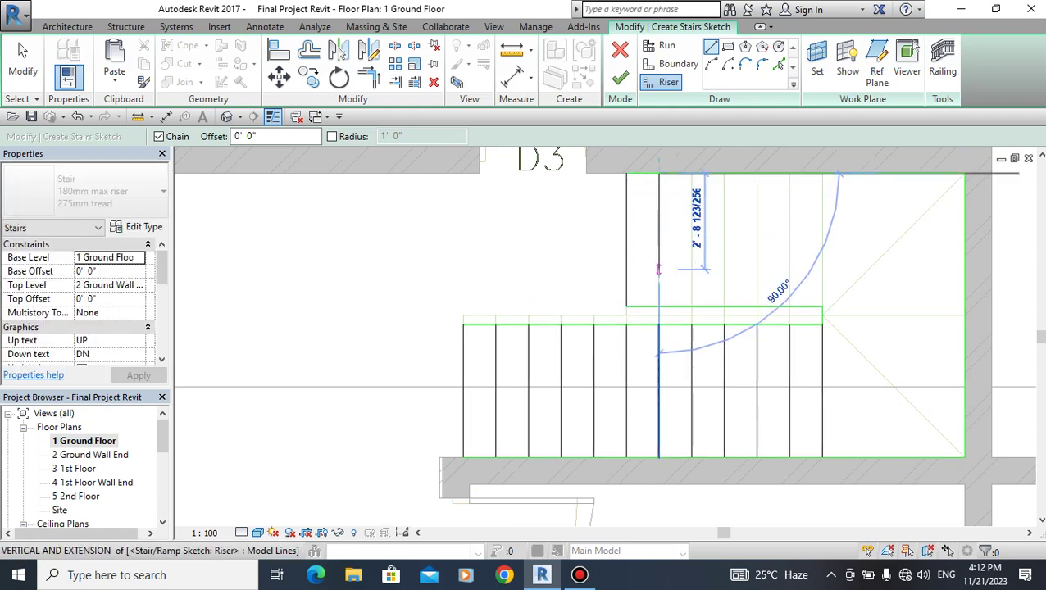
click(658, 307)
key(Escape)
click(691, 173)
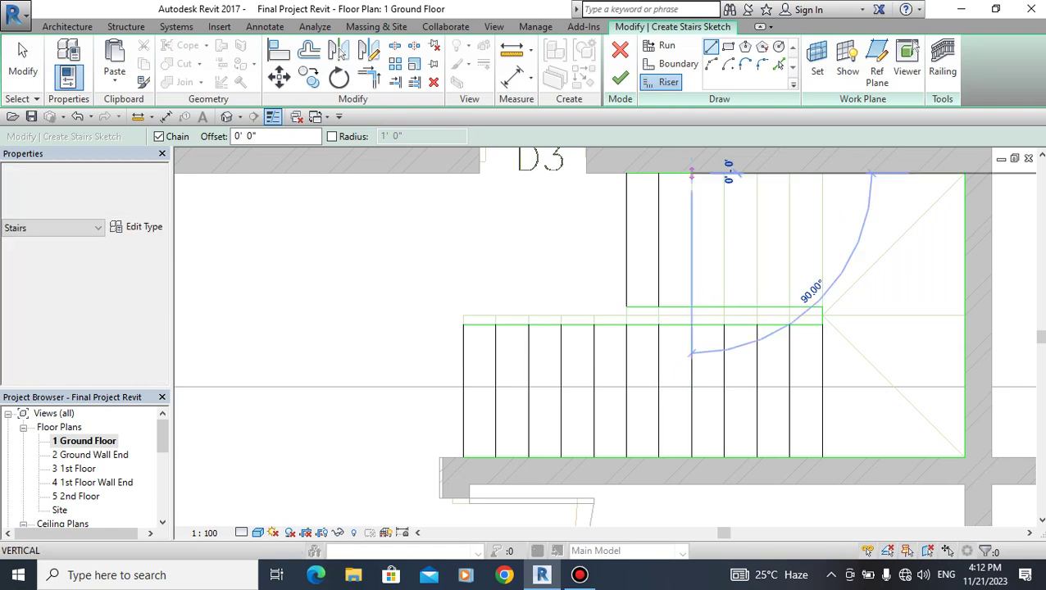
click(690, 307)
key(Escape)
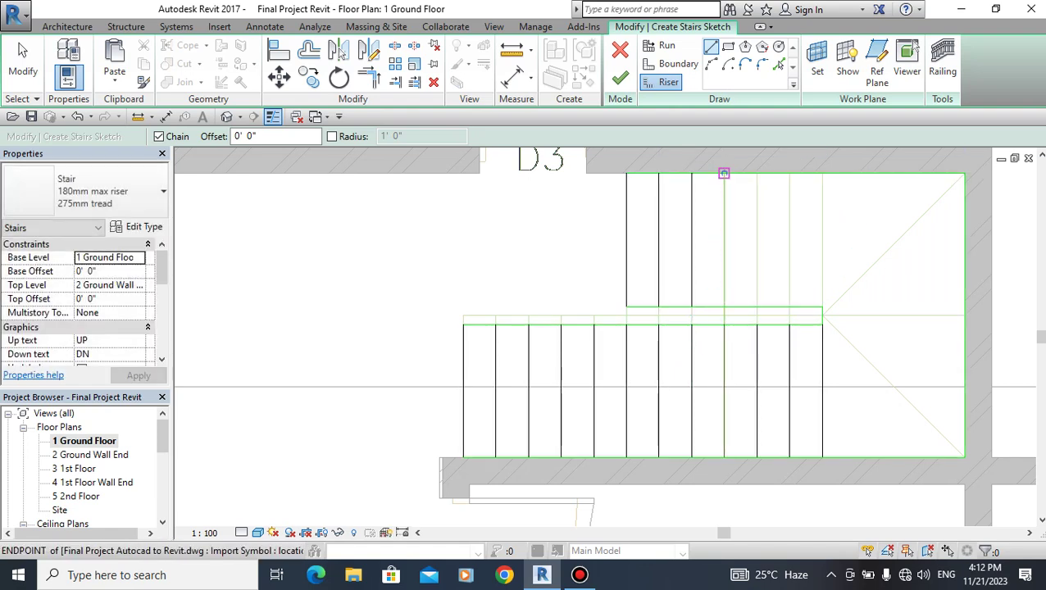
Draw four more upper-run risers, the last one beside the landing.
click(724, 173)
click(723, 307)
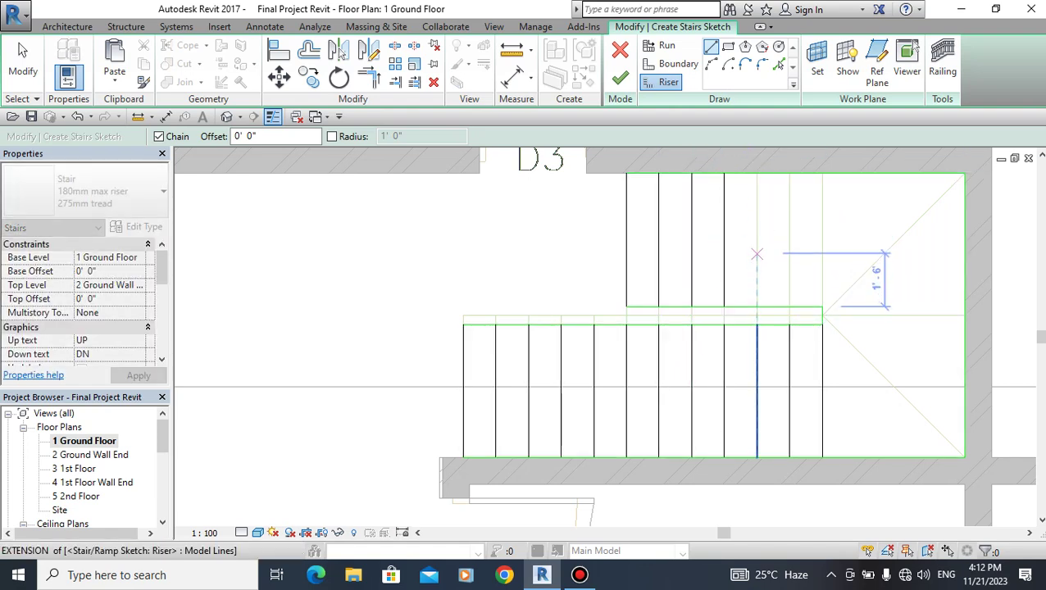
click(756, 174)
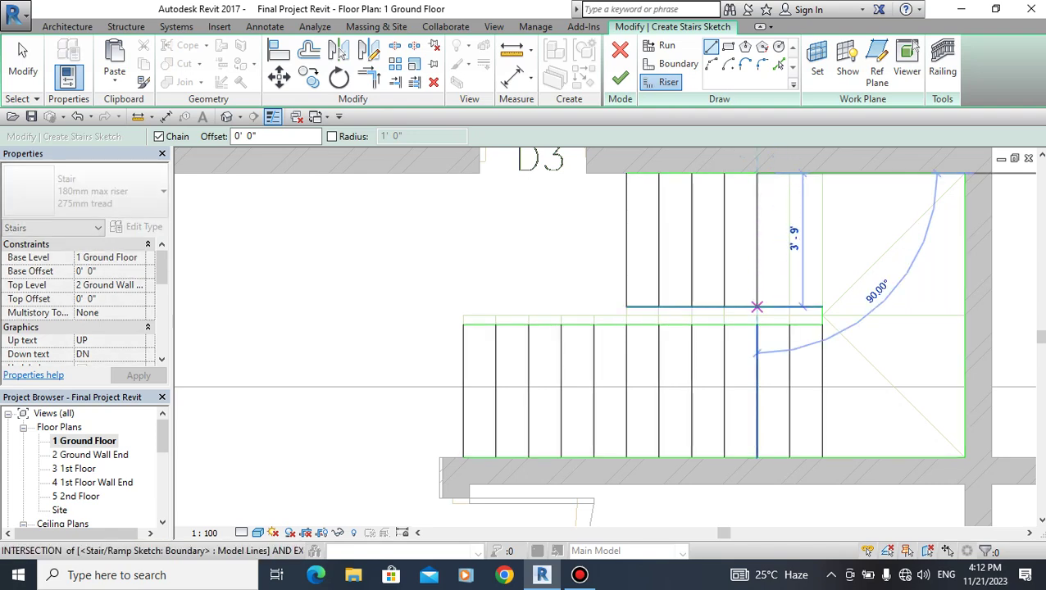
click(756, 308)
key(Escape)
click(795, 173)
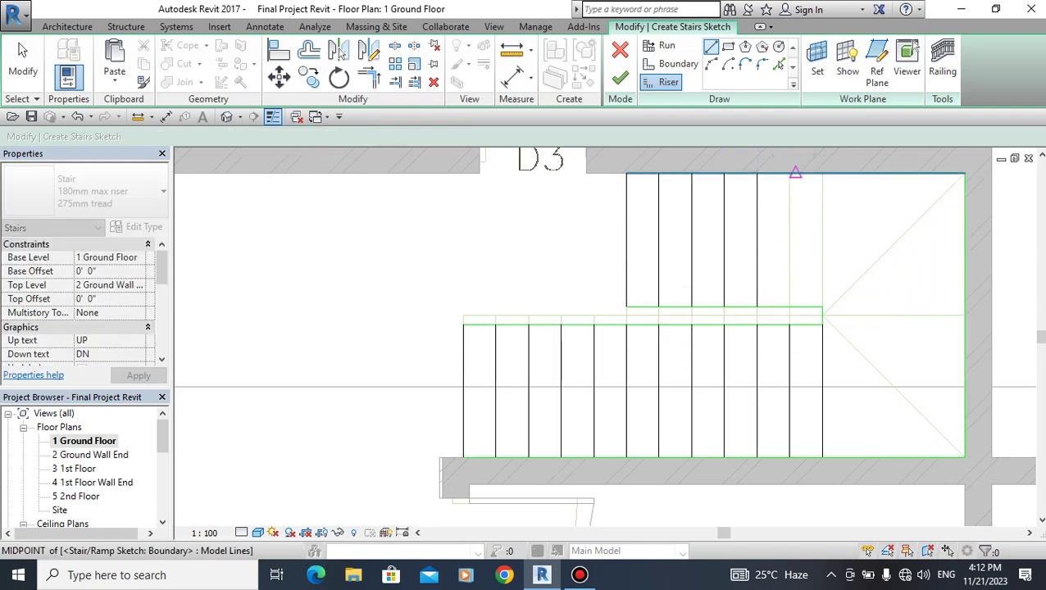
click(789, 173)
click(790, 307)
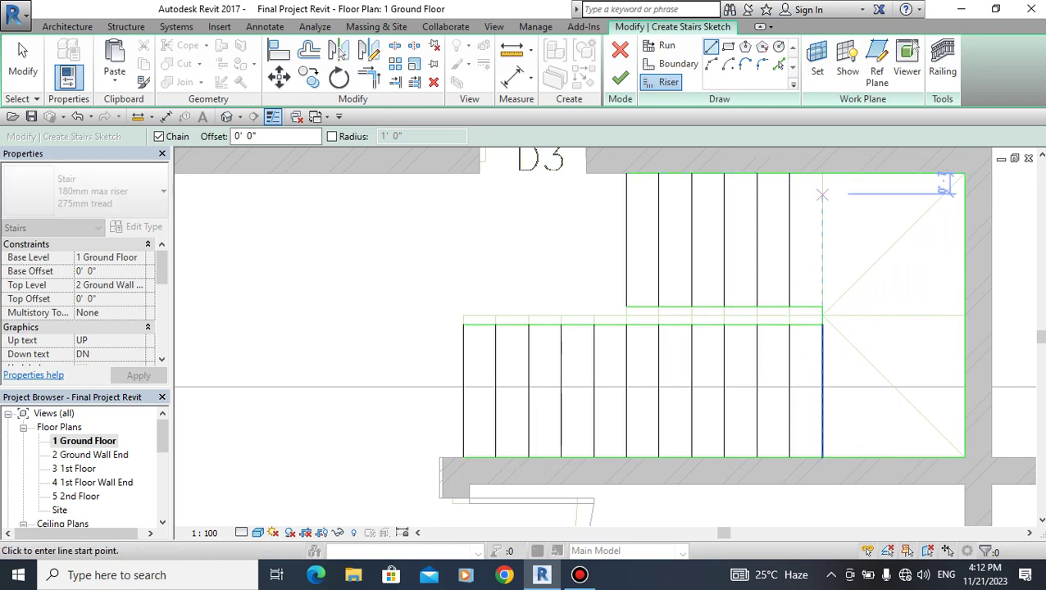
click(822, 174)
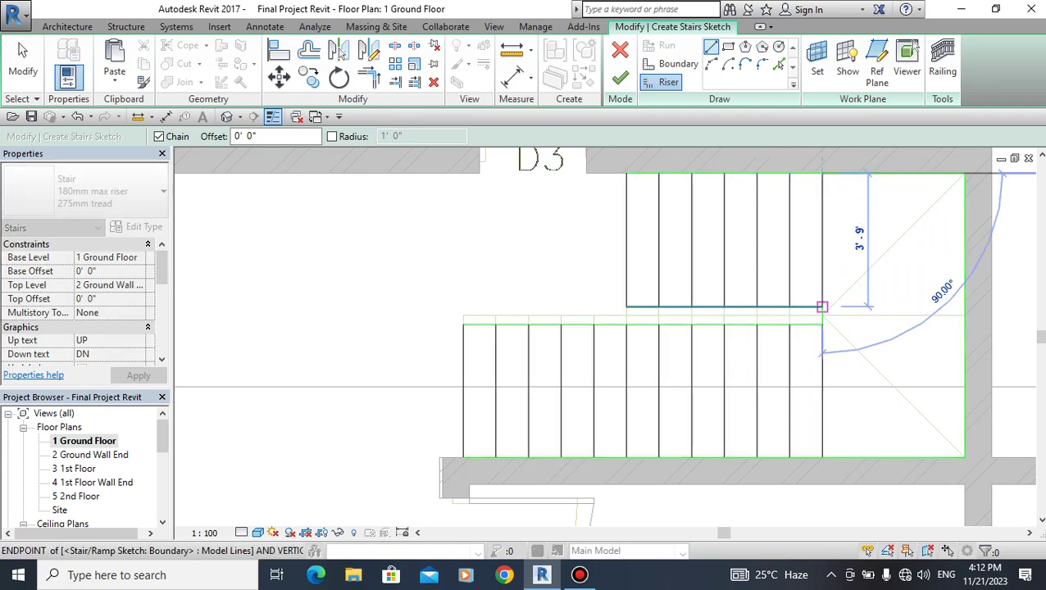
click(821, 307)
key(Escape)
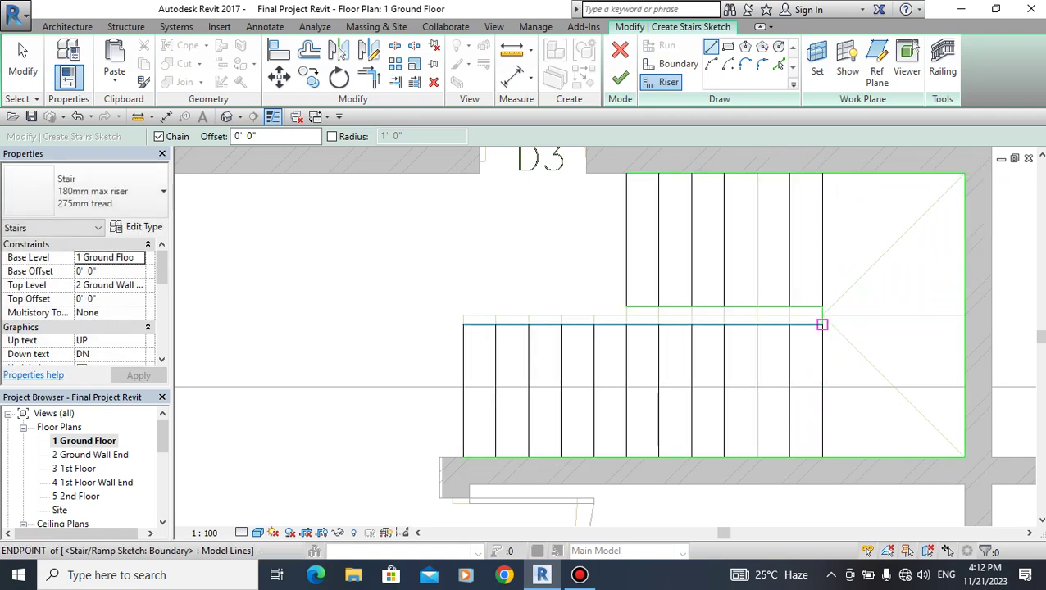
Draw a diagonal winder riser from the landing's inner corner to its top-right corner.
click(822, 314)
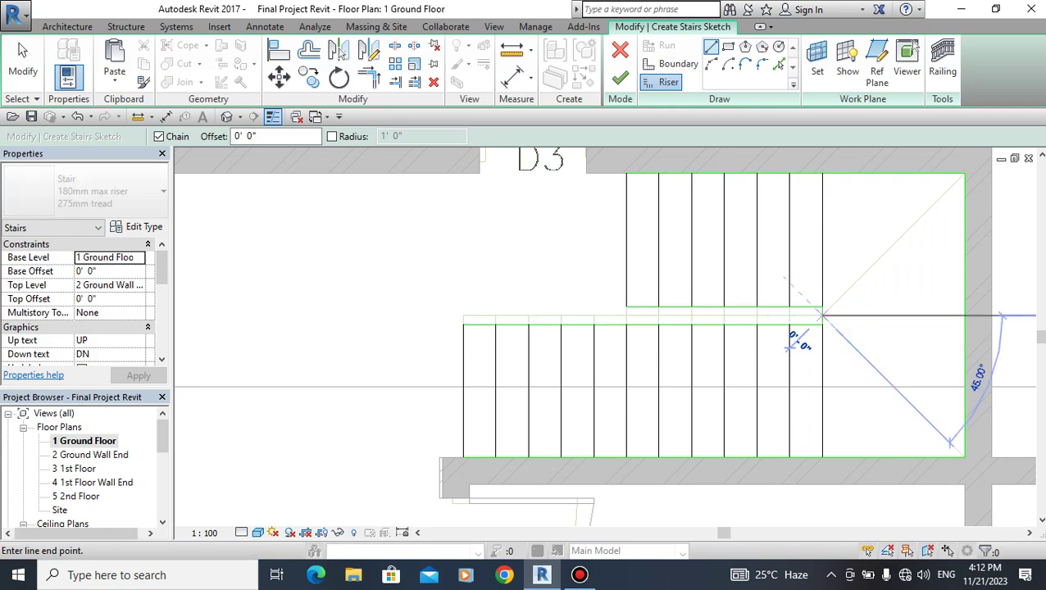
click(964, 174)
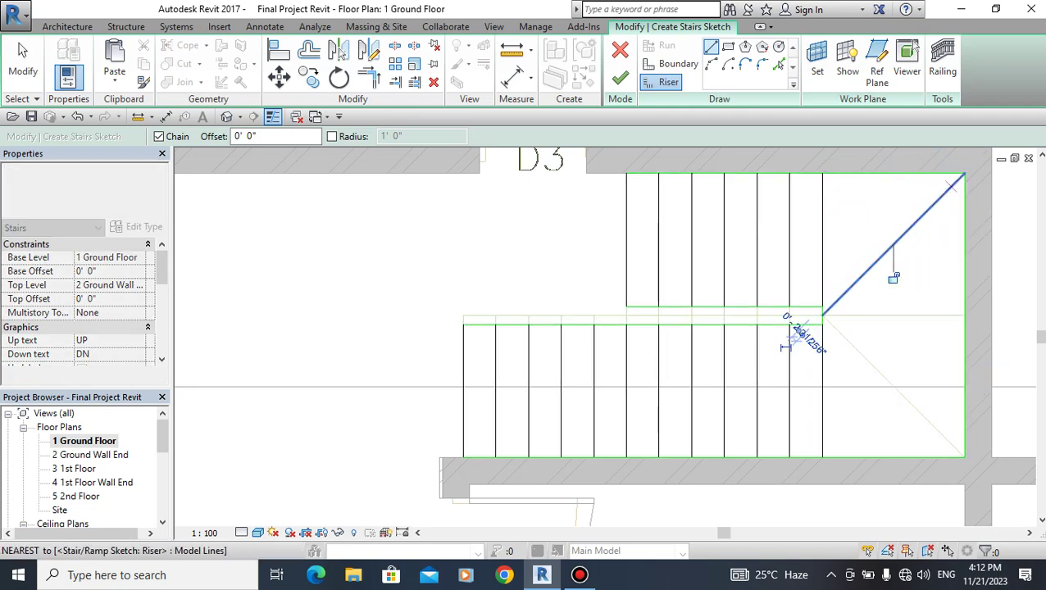
key(Escape)
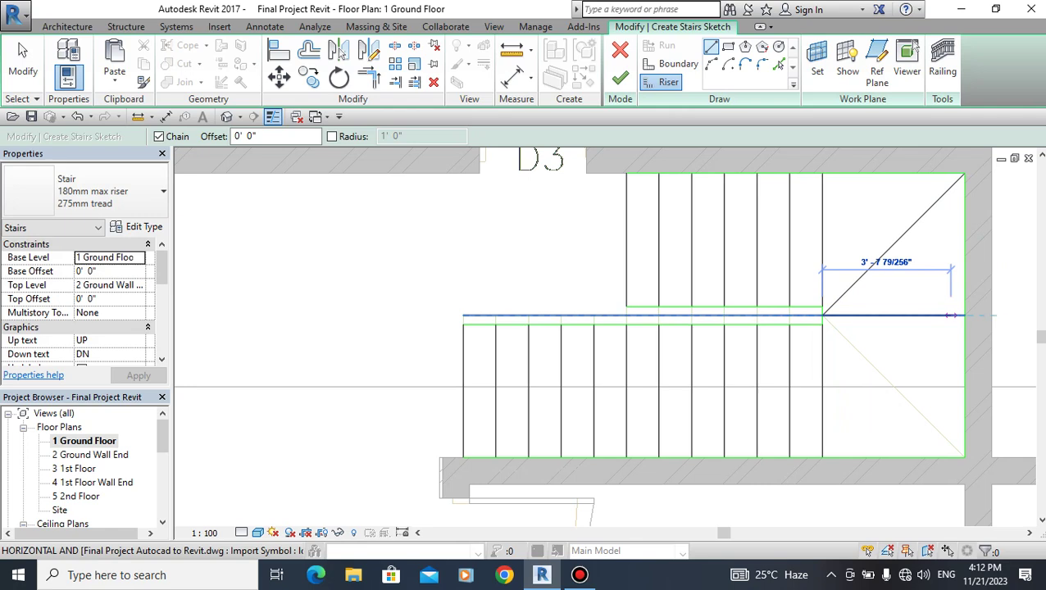
click(893, 244)
key(Escape)
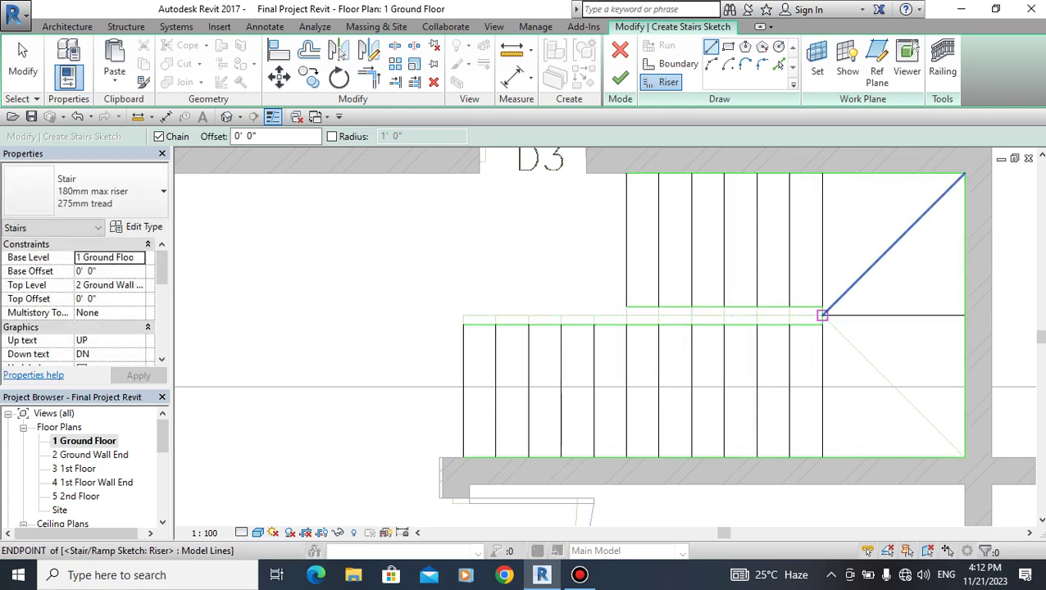
click(822, 315)
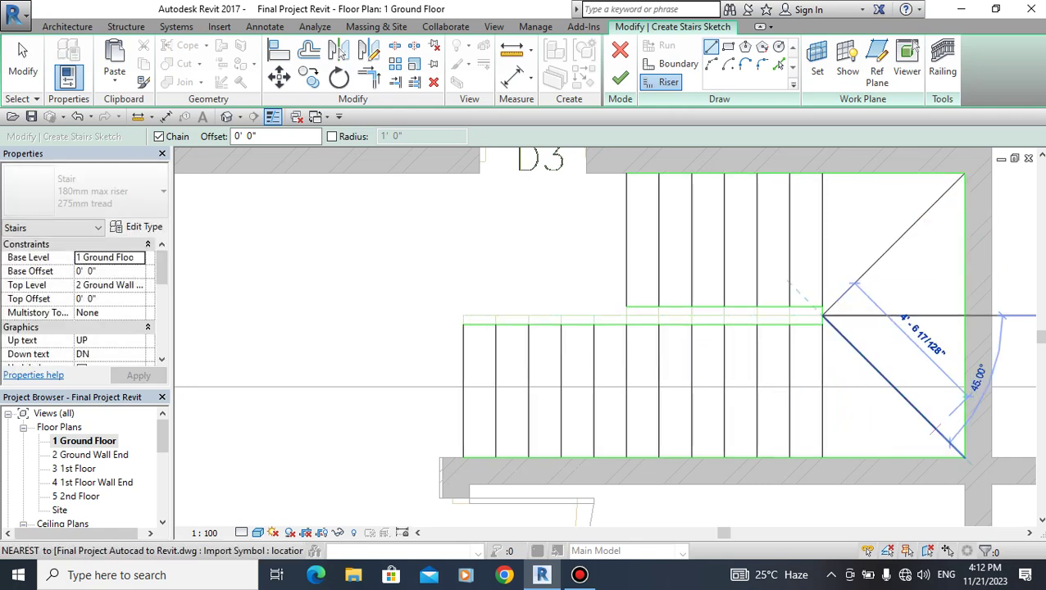
Complete the second diagonal riser to the bottom-right corner and set Top Level to 3 1st Floor.
click(964, 458)
key(Escape)
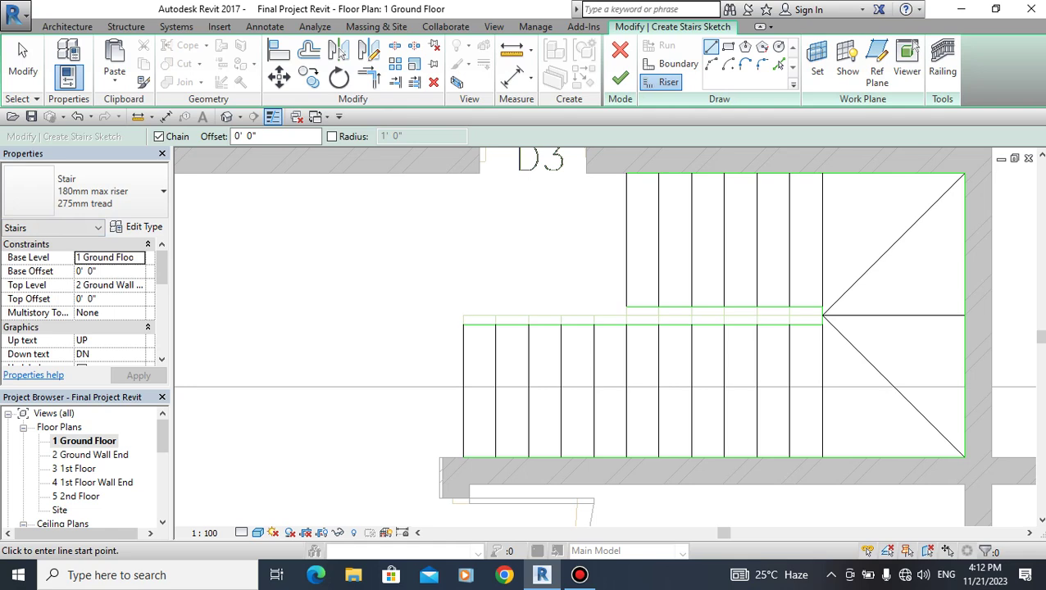
click(103, 285)
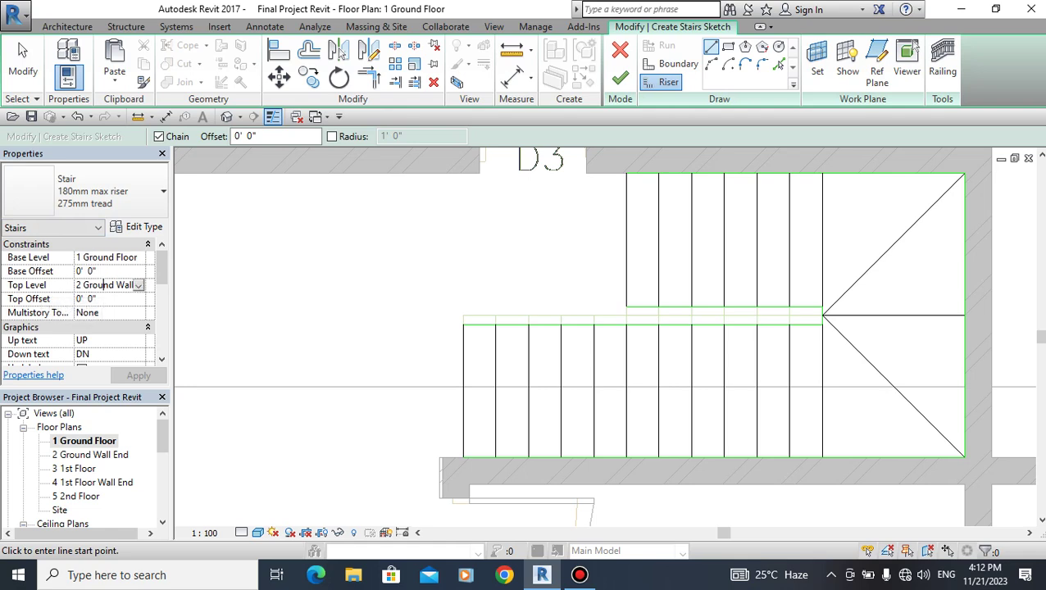
click(139, 286)
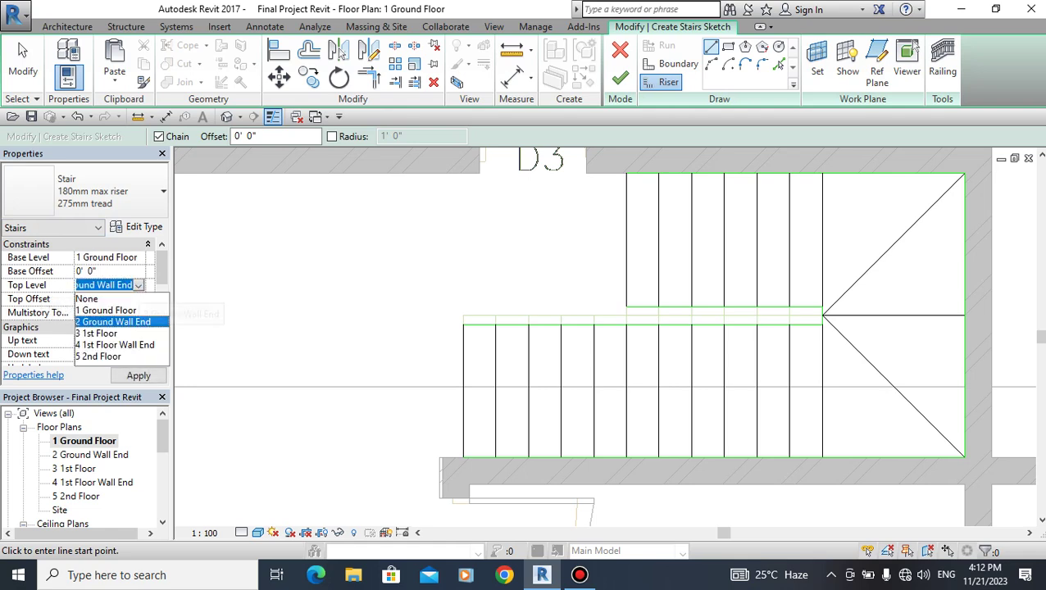
click(96, 334)
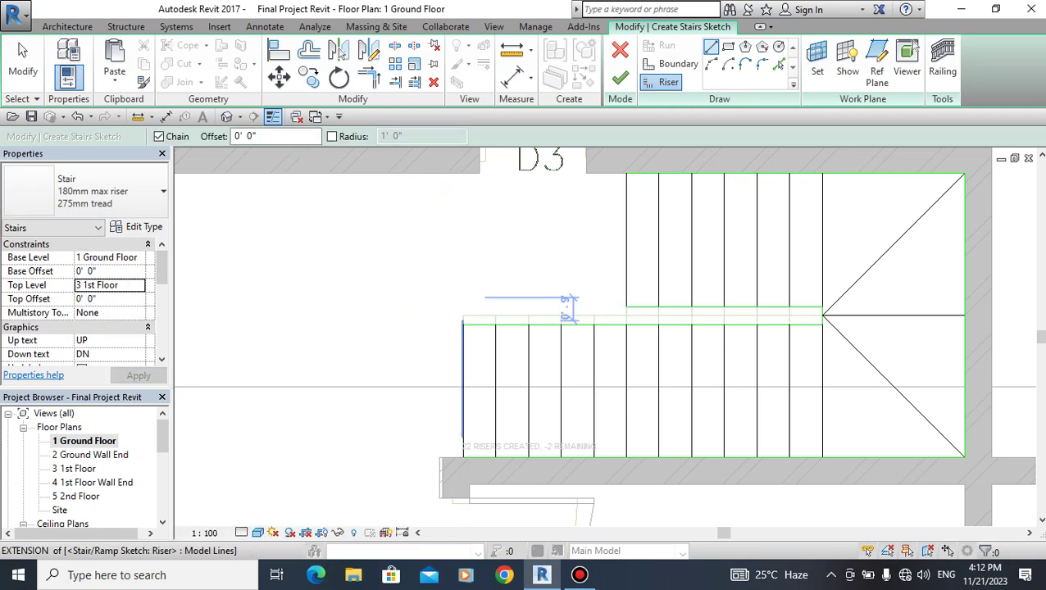
scroll(462, 298, down, 1)
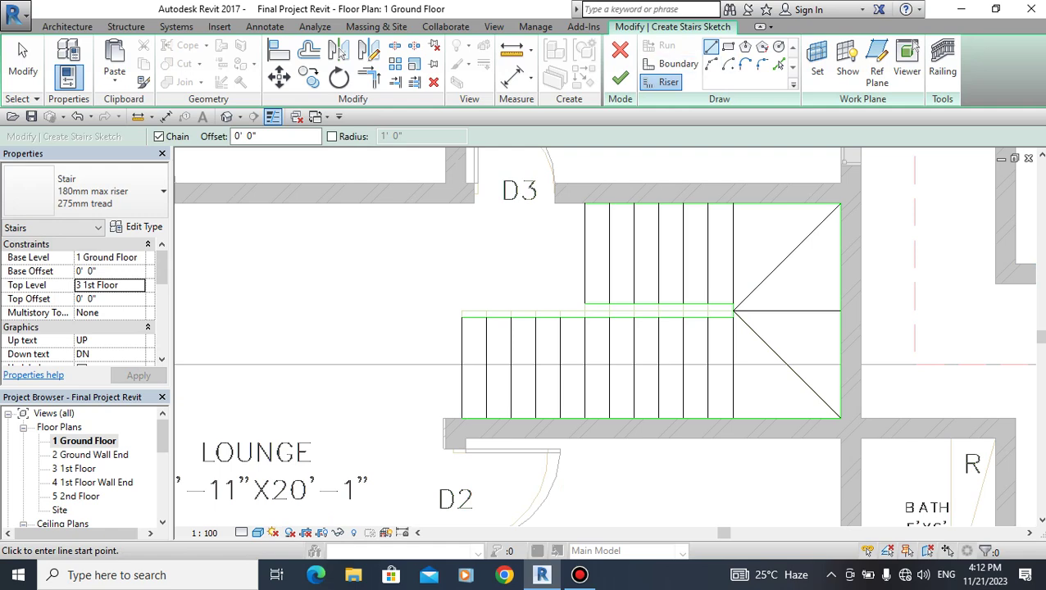
Finish the stair sketch, deselect the new stair, and open the default 3D view.
click(621, 78)
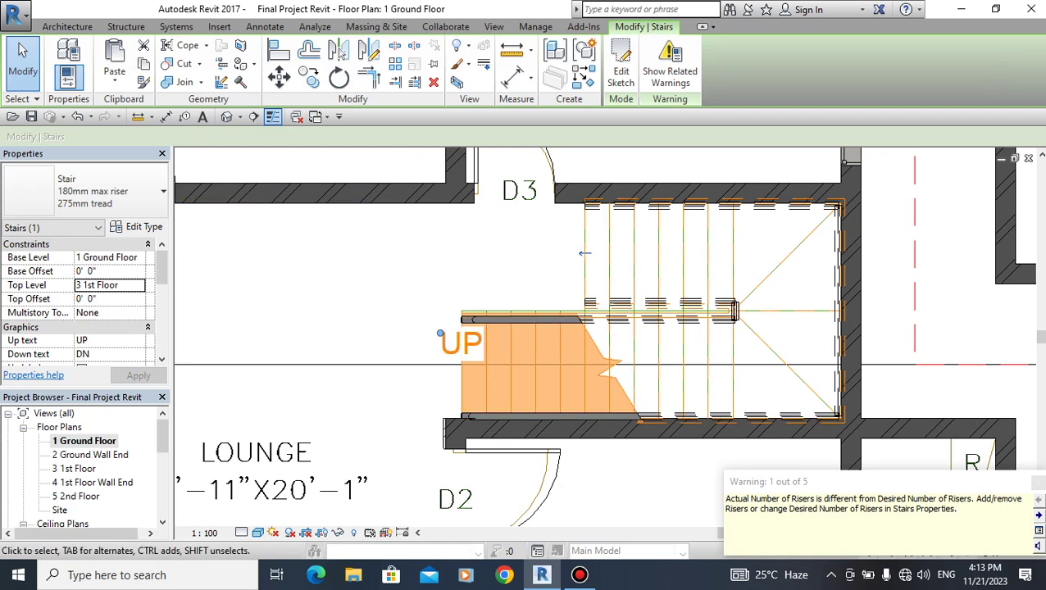
key(Escape)
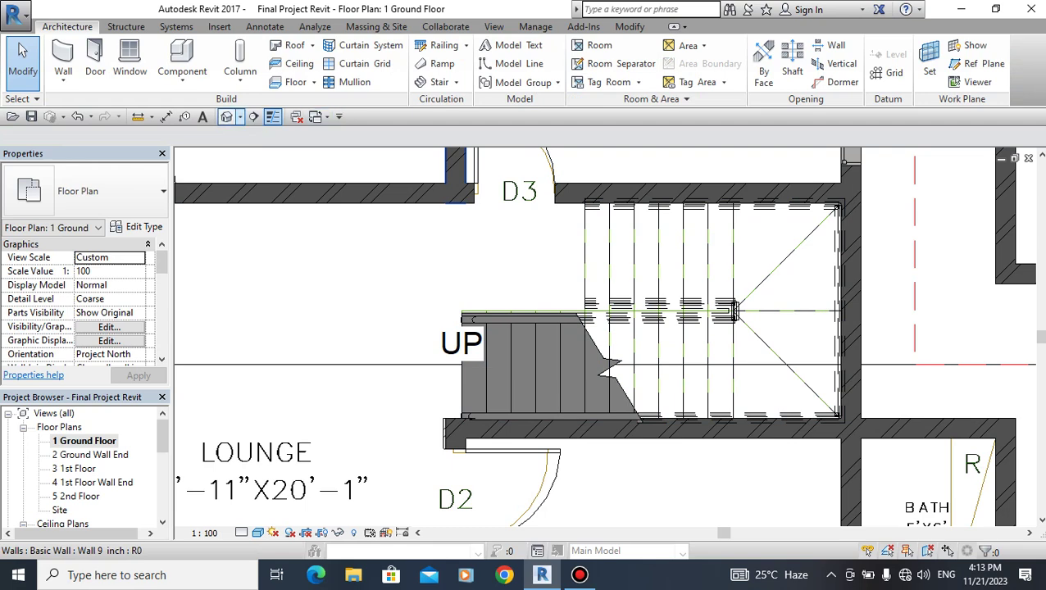
click(227, 117)
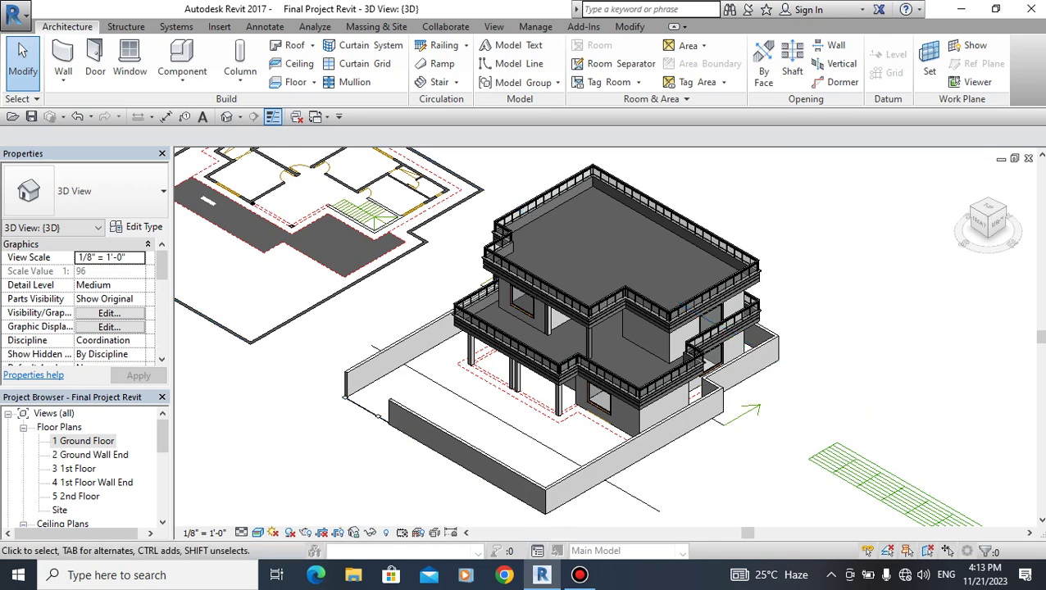
Shrink the section box to enclose only the house.
scroll(82, 304, down, 2)
scroll(82, 303, down, 1)
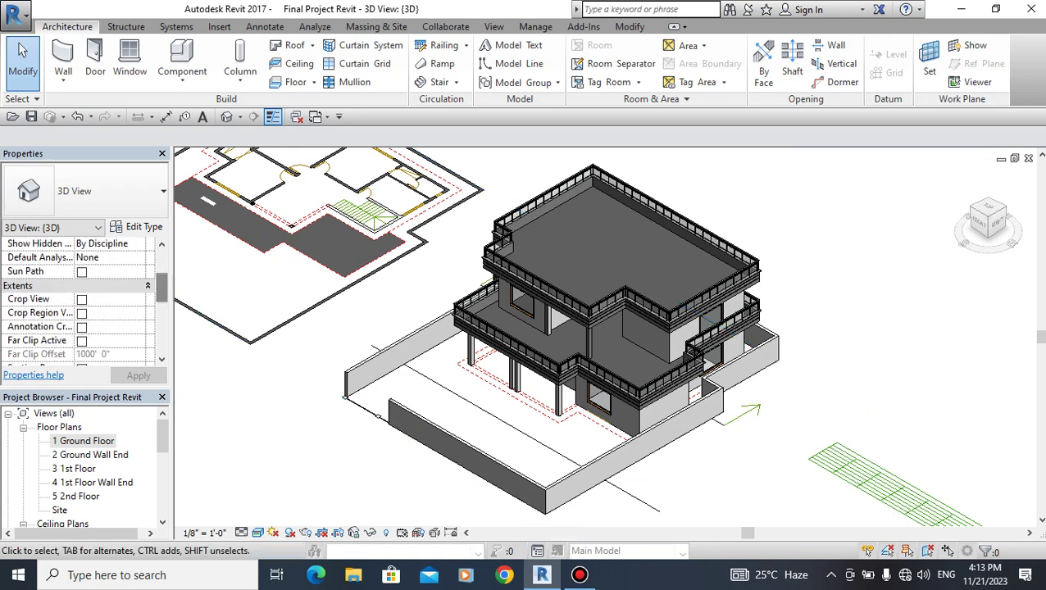
scroll(82, 303, down, 3)
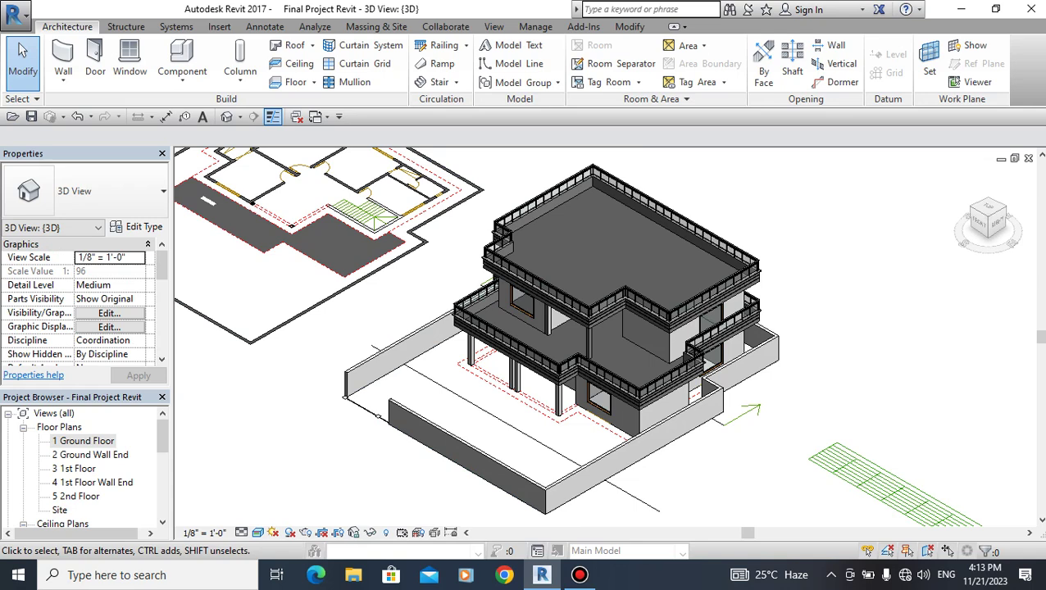
scroll(82, 304, down, 2)
scroll(82, 303, down, 1)
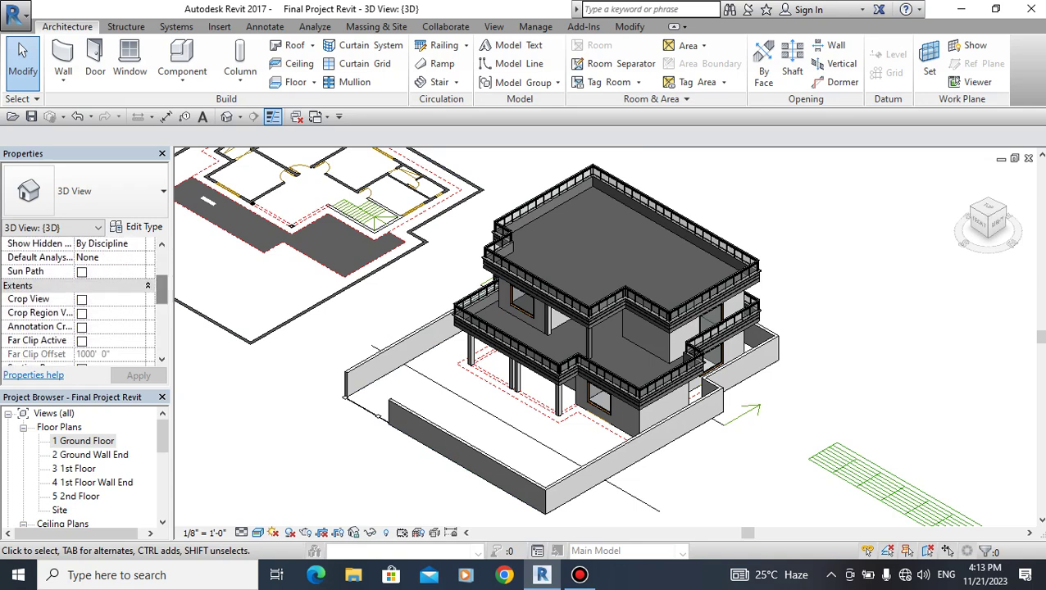
scroll(78, 299, down, 1)
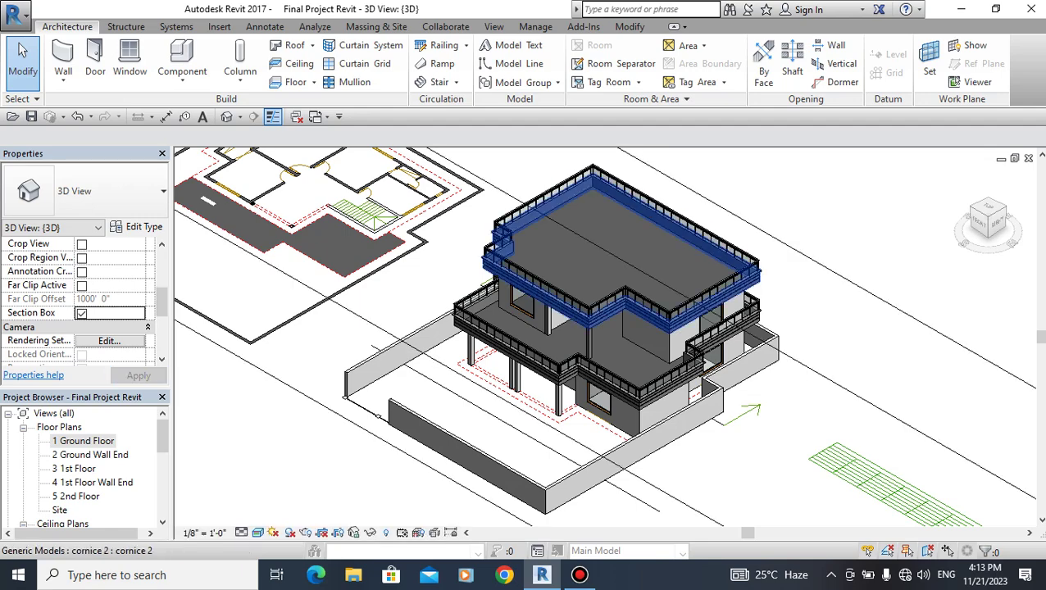
scroll(557, 263, down, 3)
scroll(409, 220, down, 2)
scroll(384, 315, down, 1)
scroll(384, 315, down, 1)
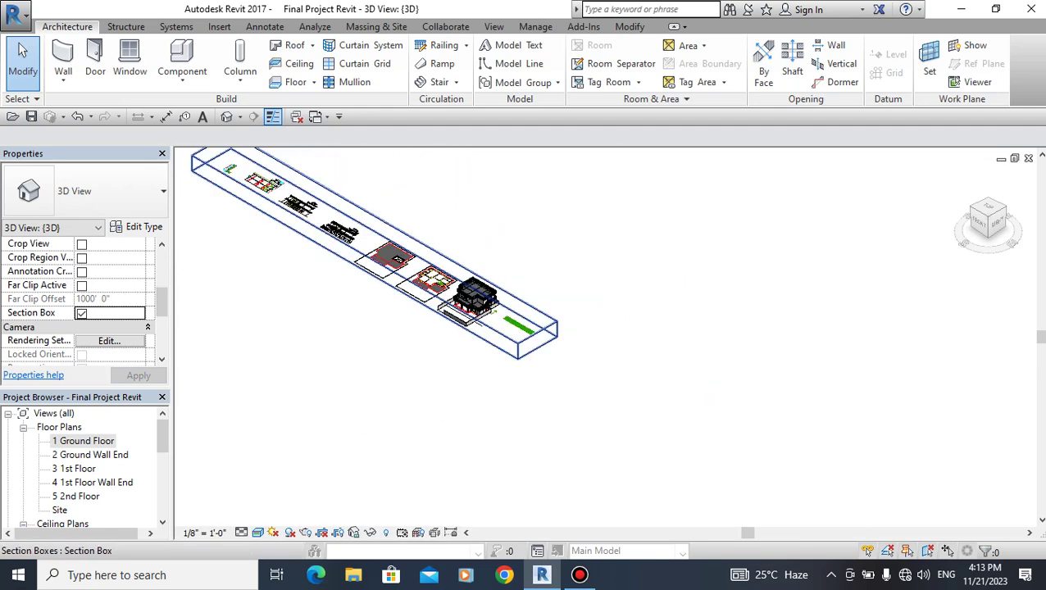
click(443, 314)
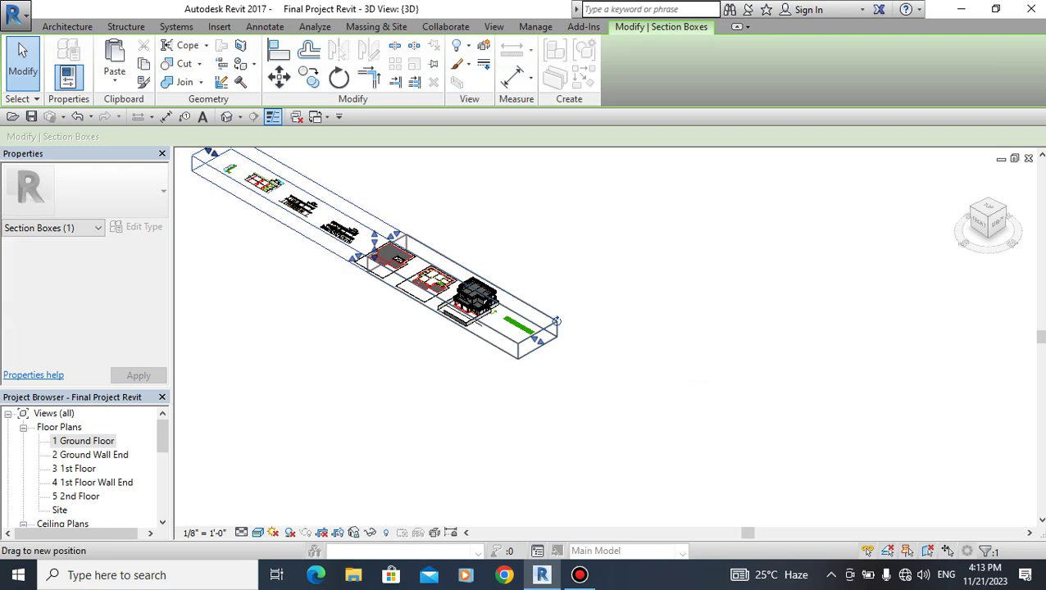
drag(212, 153, 446, 288)
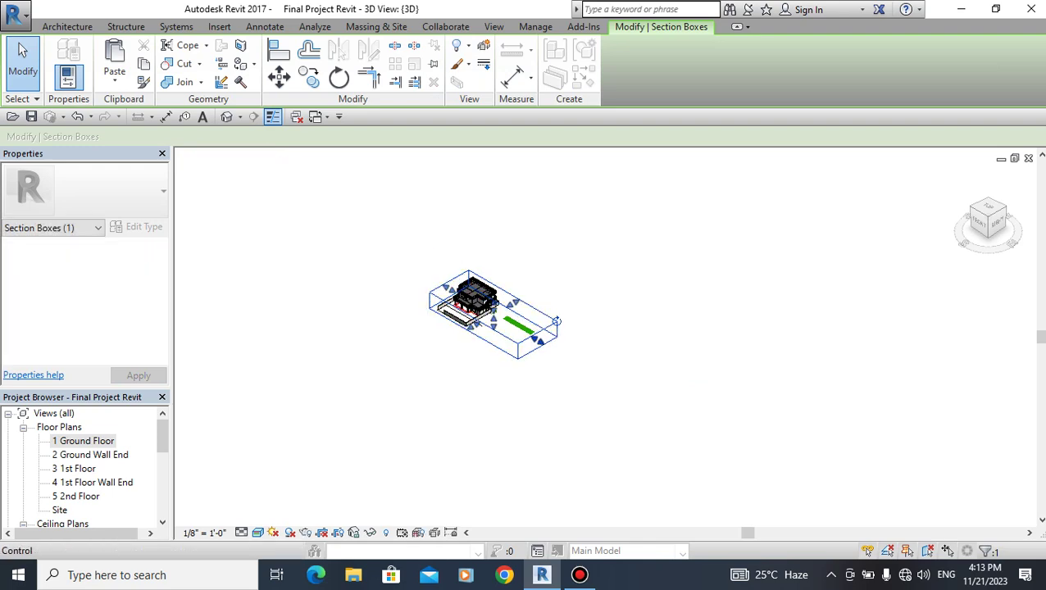
Lower the section box top through the roof and upper floor to the slab.
scroll(519, 336, up, 1)
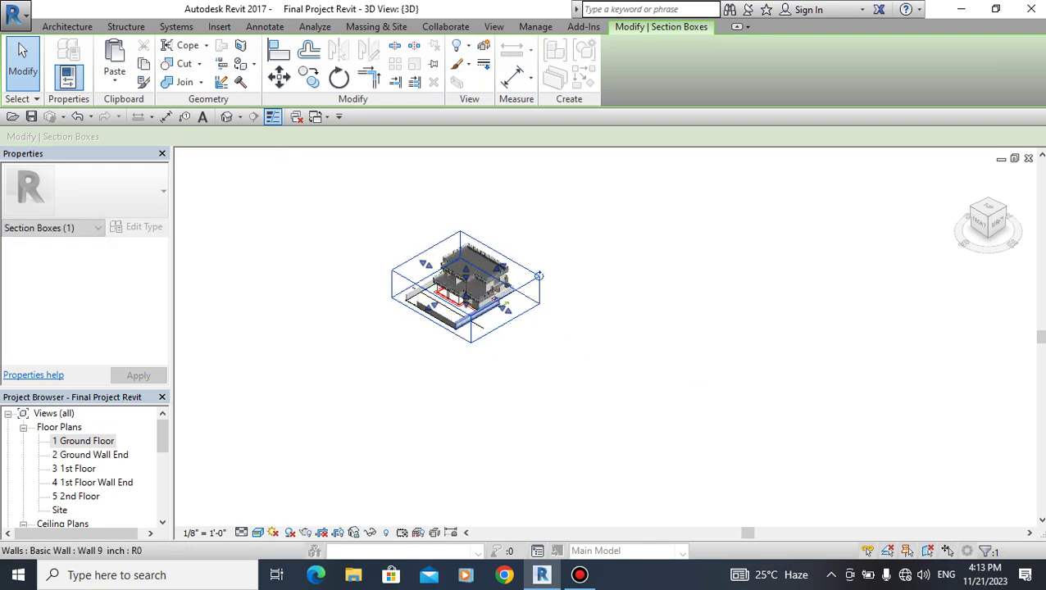
scroll(519, 336, up, 4)
scroll(519, 336, up, 3)
scroll(520, 336, up, 1)
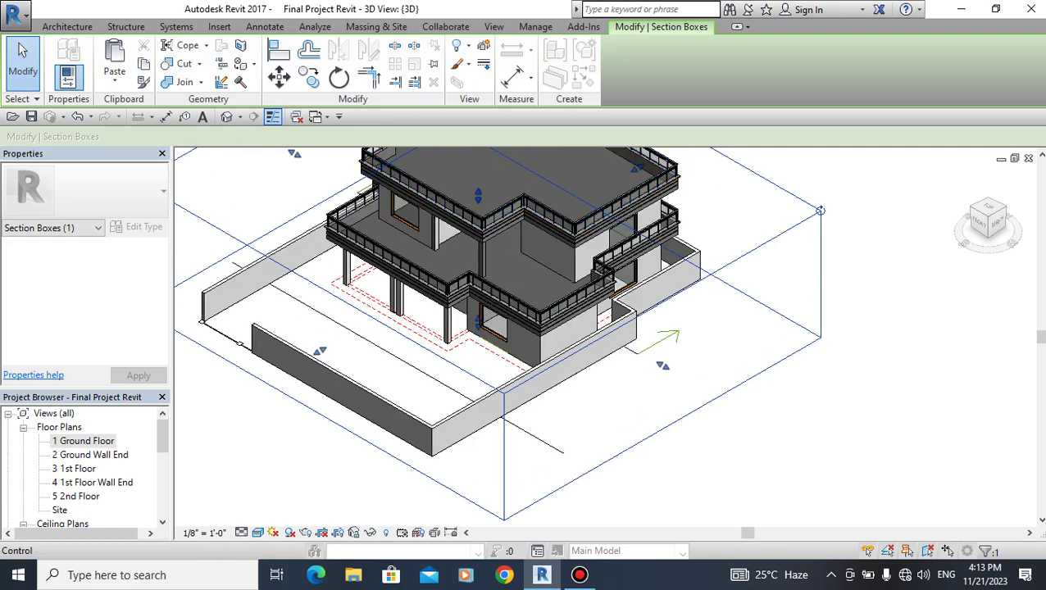
drag(477, 194, 478, 238)
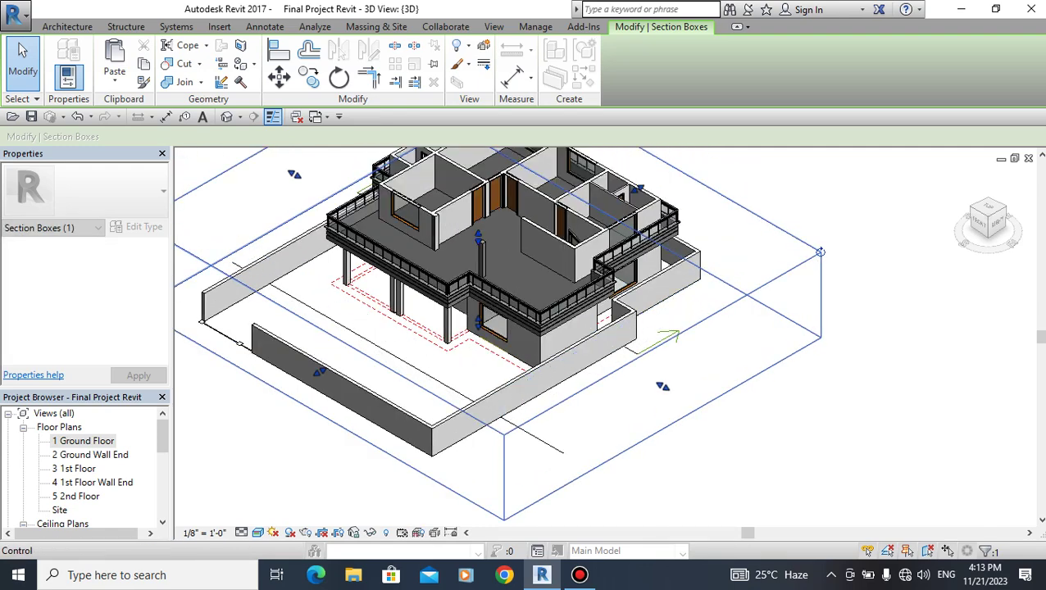
drag(478, 237, 478, 273)
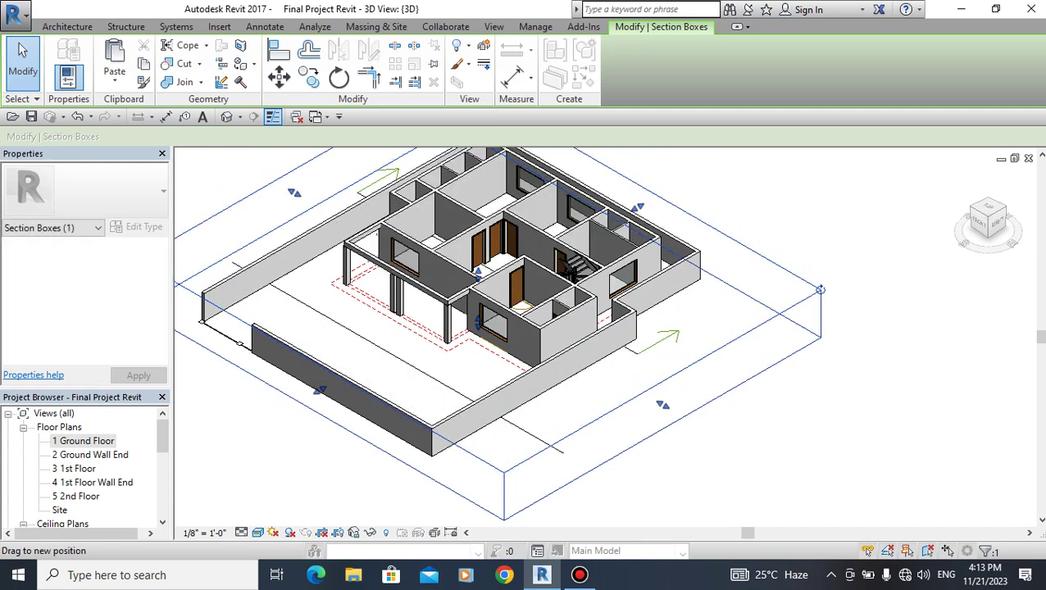
drag(478, 274, 478, 270)
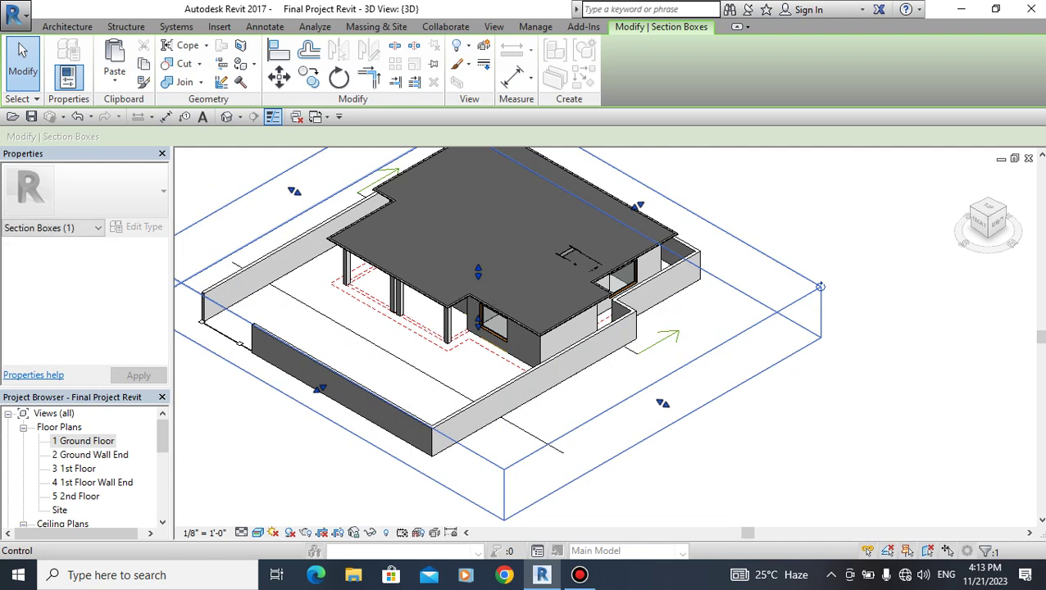
Return to the 1 Ground Floor plan view.
scroll(679, 311, up, 2)
scroll(679, 311, up, 2)
scroll(678, 311, up, 1)
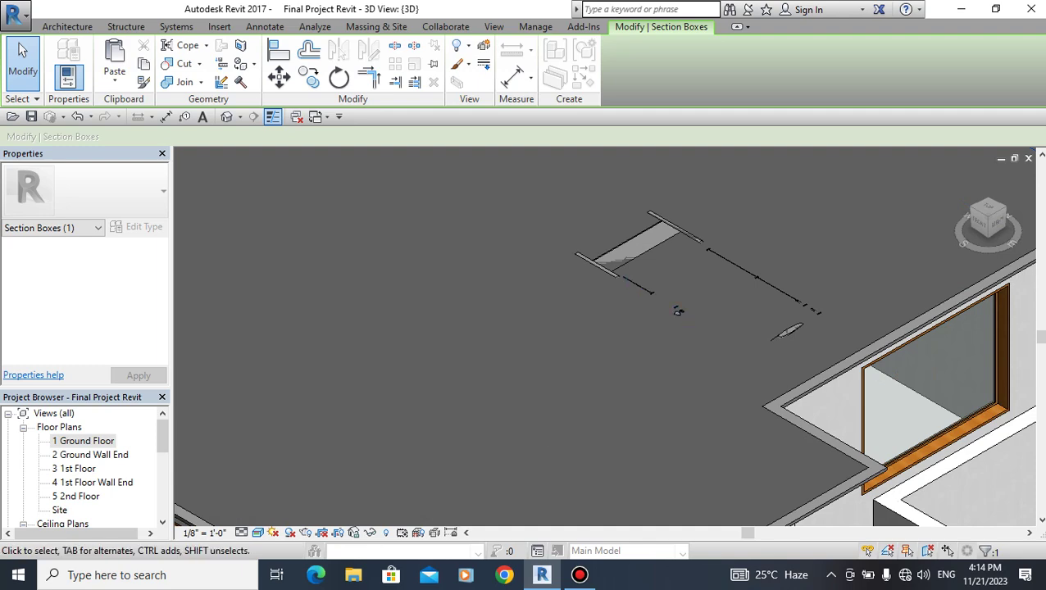
key(ctrl+Tab)
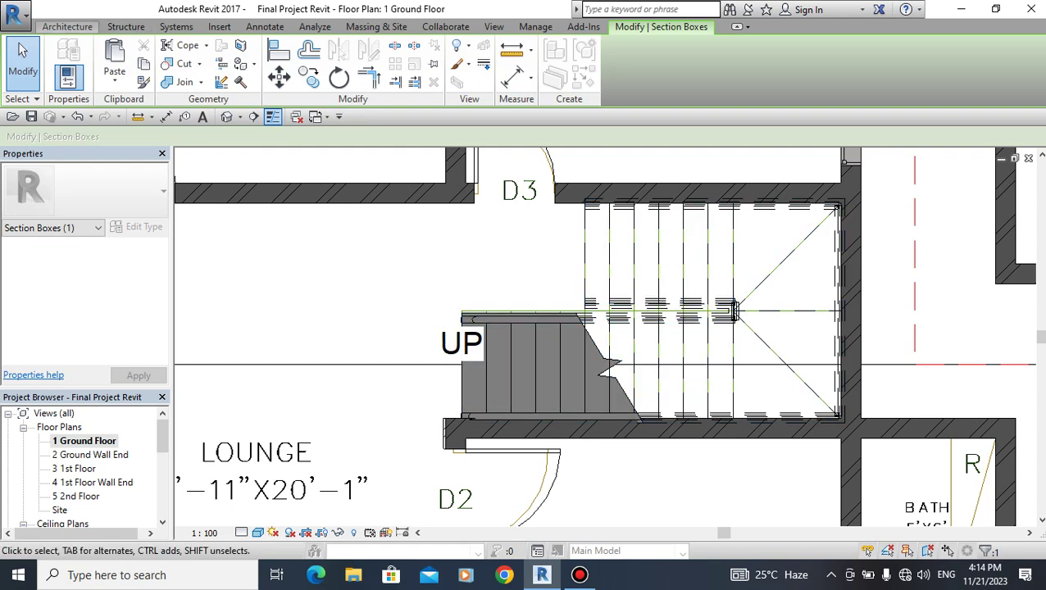
Start a shaft opening sketch and apply a 22' 0" base offset.
click(67, 26)
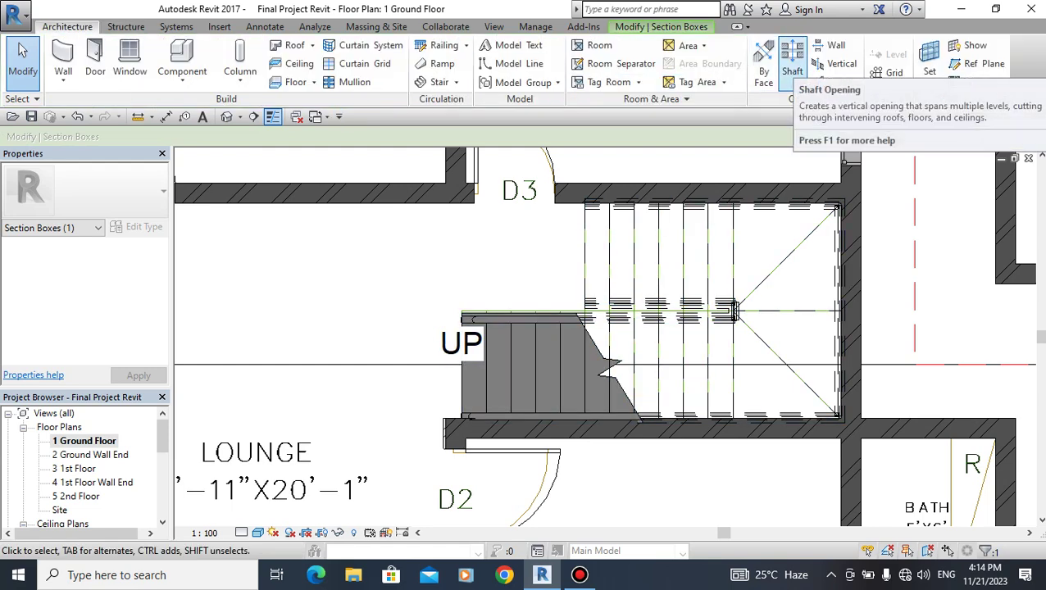
click(792, 62)
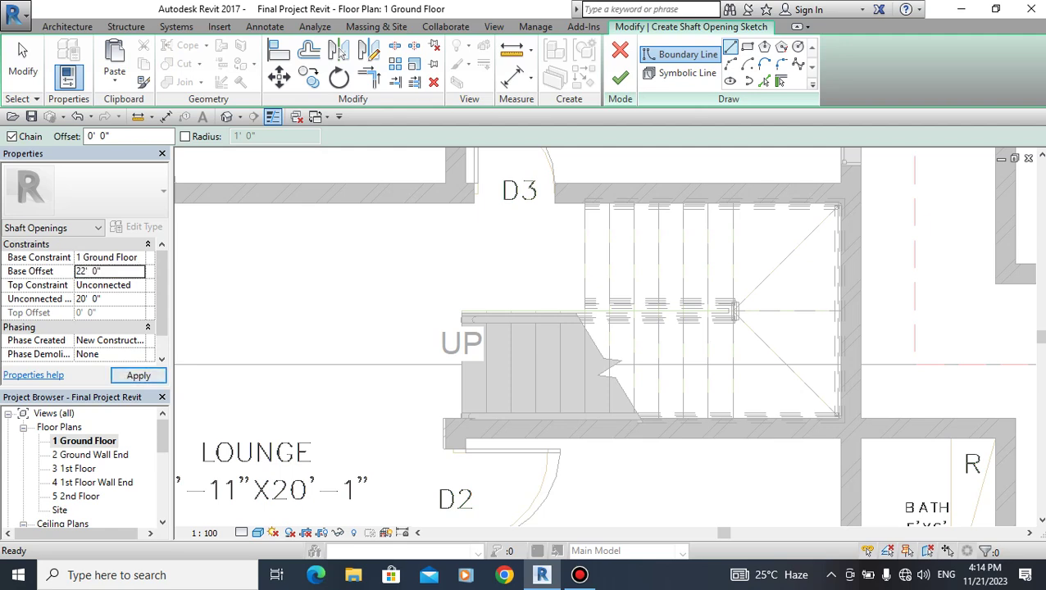
click(138, 376)
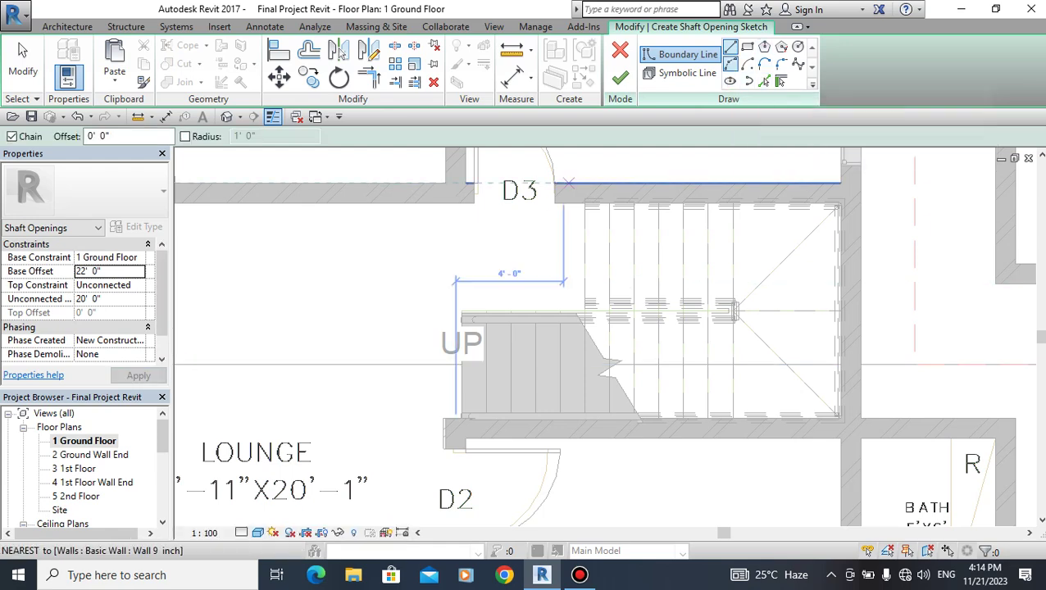
scroll(584, 207, up, 1)
scroll(585, 207, up, 4)
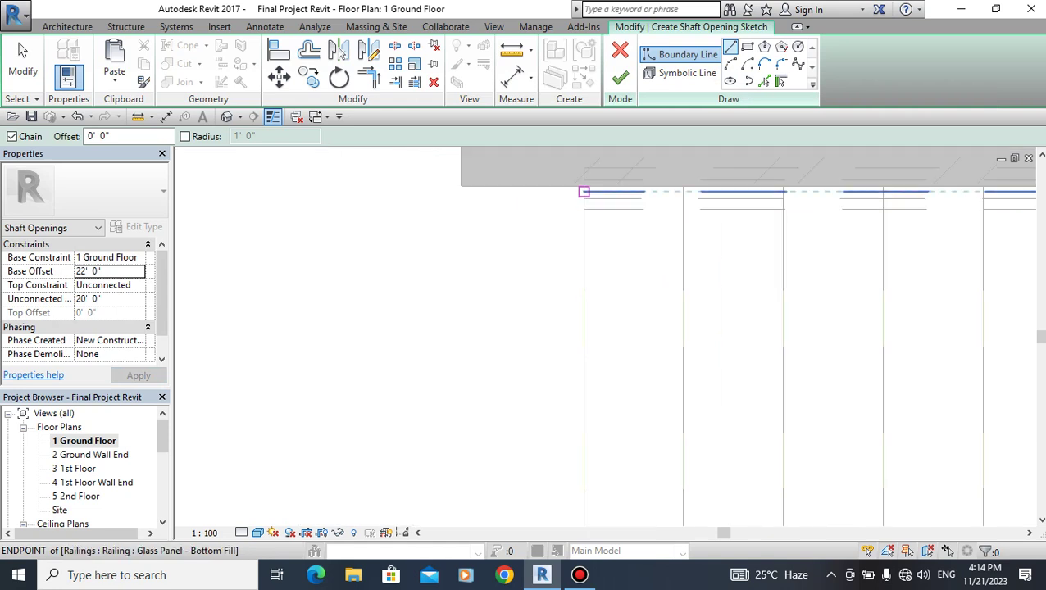
Begin the shaft boundary at the stair's endpoint, working toward the stair's right wall.
click(583, 187)
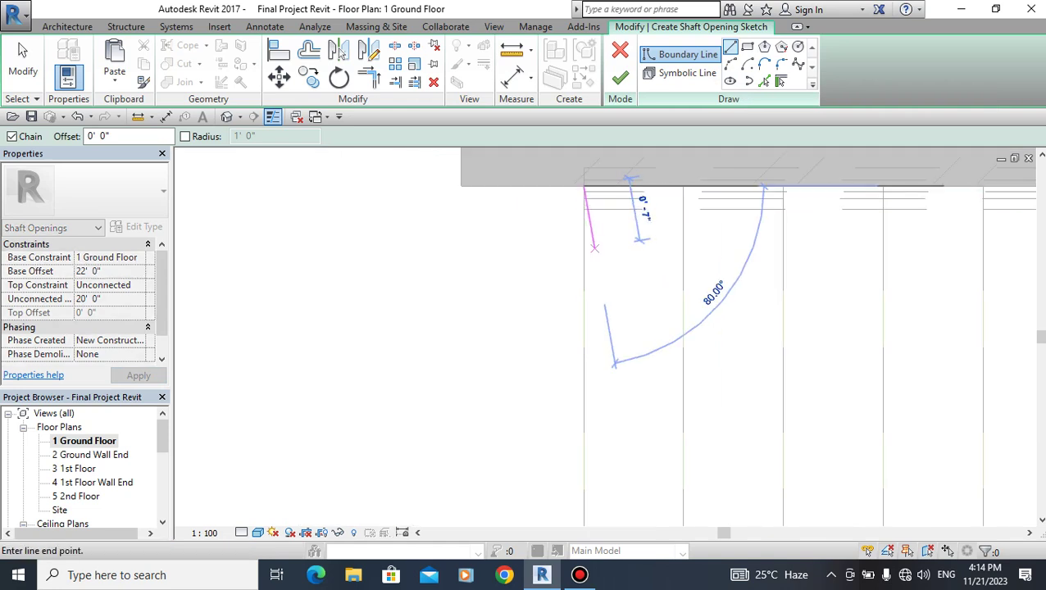
scroll(611, 262, down, 2)
scroll(623, 237, down, 2)
scroll(836, 226, up, 2)
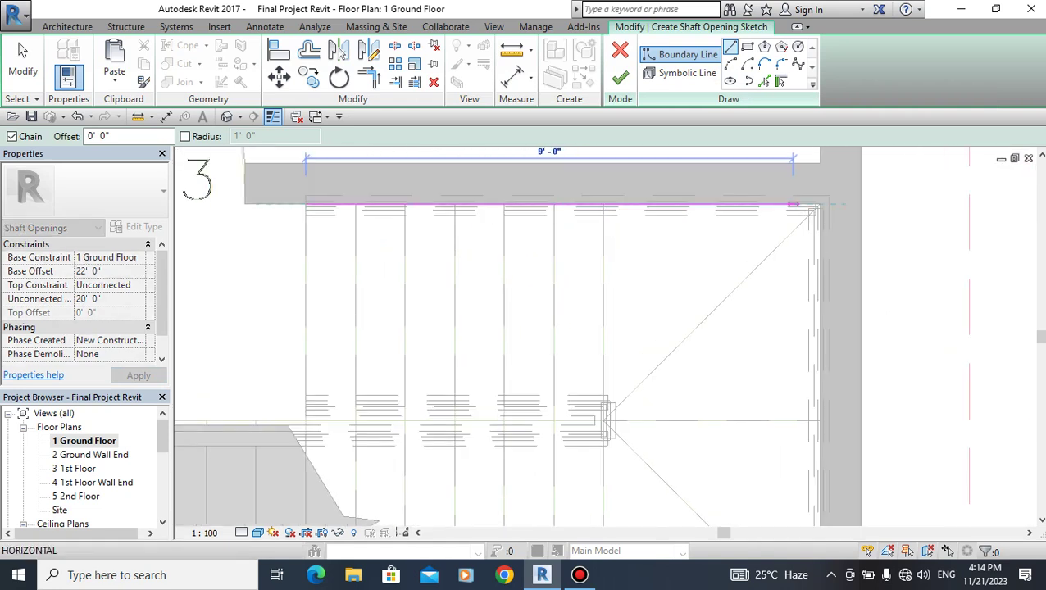
scroll(836, 227, up, 2)
scroll(836, 226, up, 1)
scroll(942, 320, down, 2)
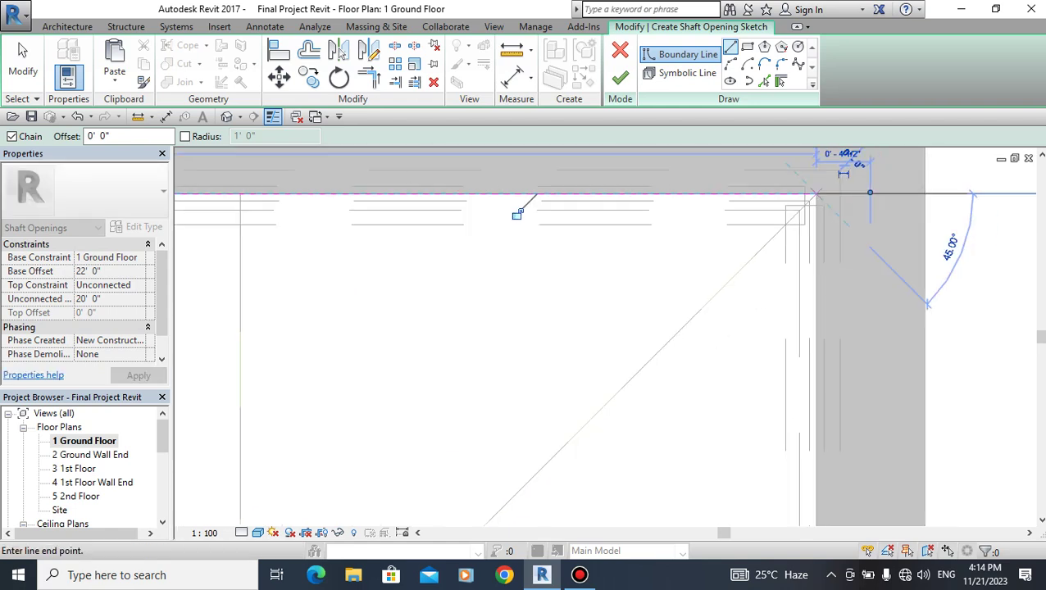
scroll(901, 270, down, 1)
middle_drag(901, 270, 783, 205)
scroll(783, 205, down, 1)
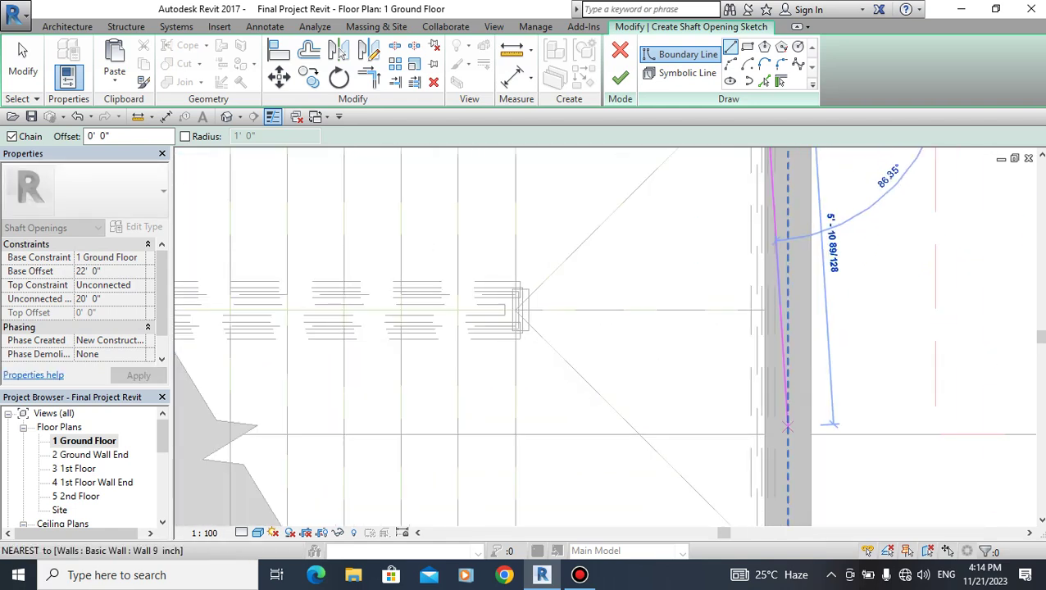
middle_drag(829, 285, 811, 188)
scroll(740, 399, up, 2)
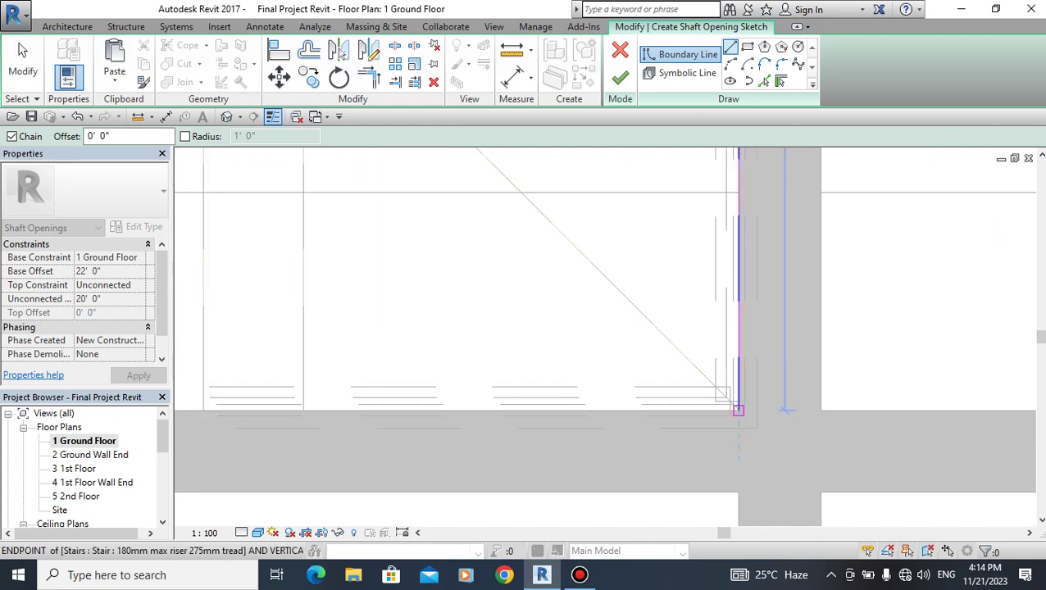
Trace the boundary along the stair corner and wall up to the D3 doorway, closing and finishing it.
click(737, 410)
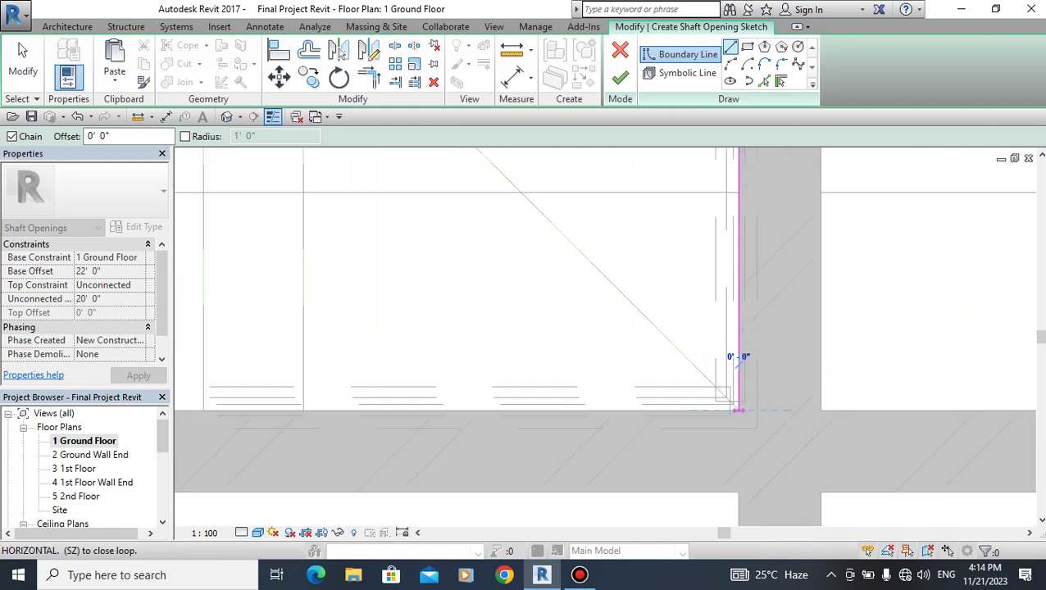
scroll(641, 313, down, 3)
scroll(340, 369, up, 2)
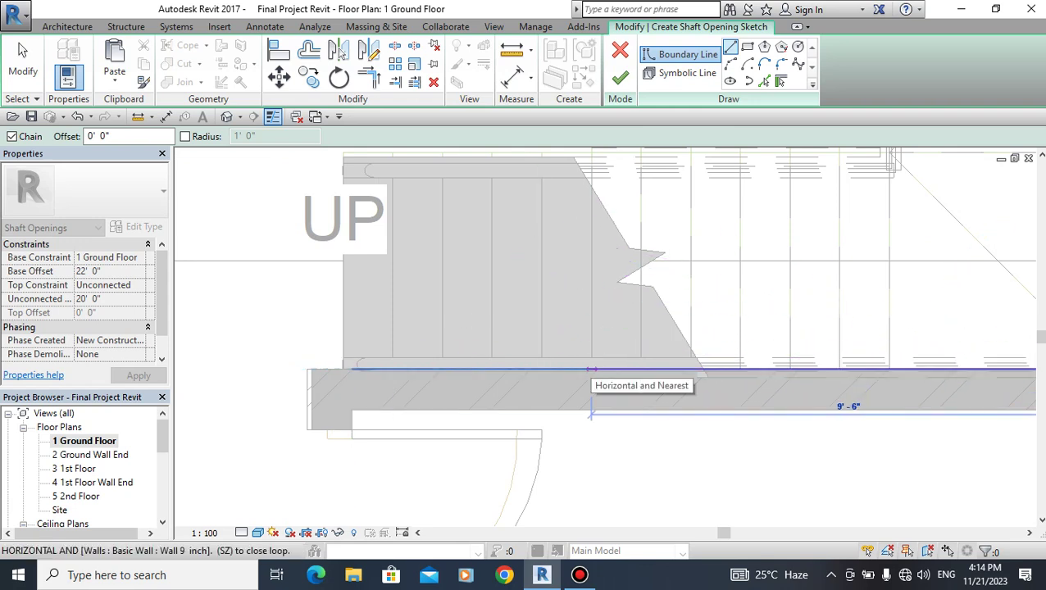
click(591, 370)
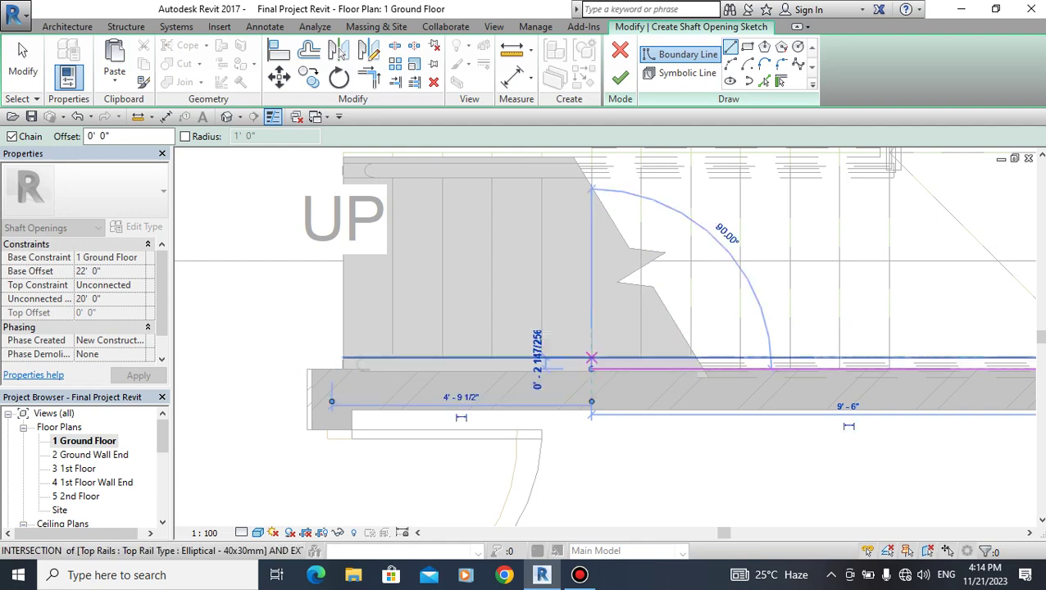
scroll(591, 264, down, 2)
middle_drag(591, 264, 590, 363)
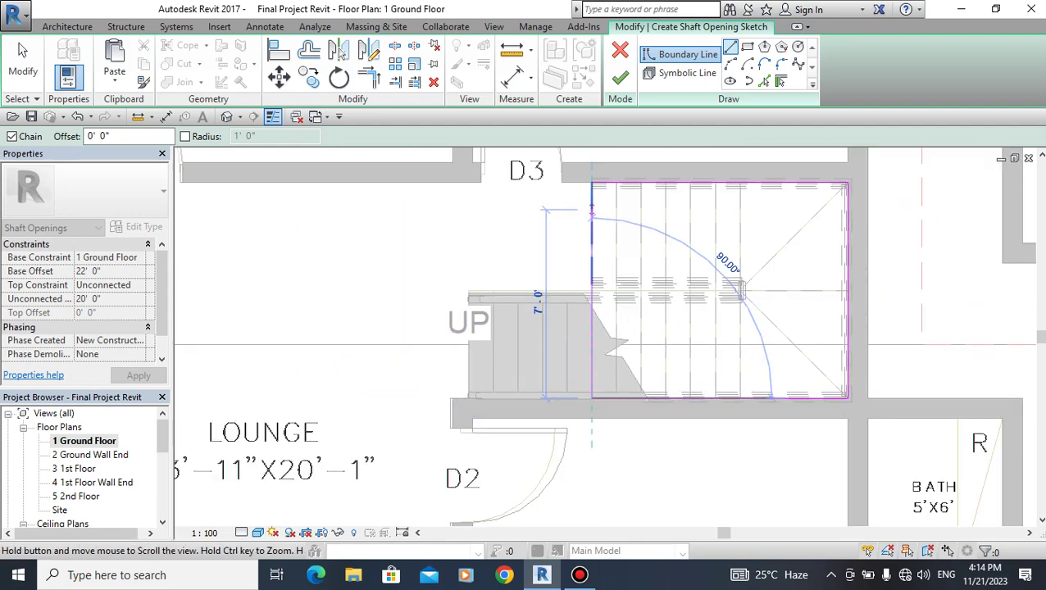
scroll(591, 189, up, 1)
click(592, 249)
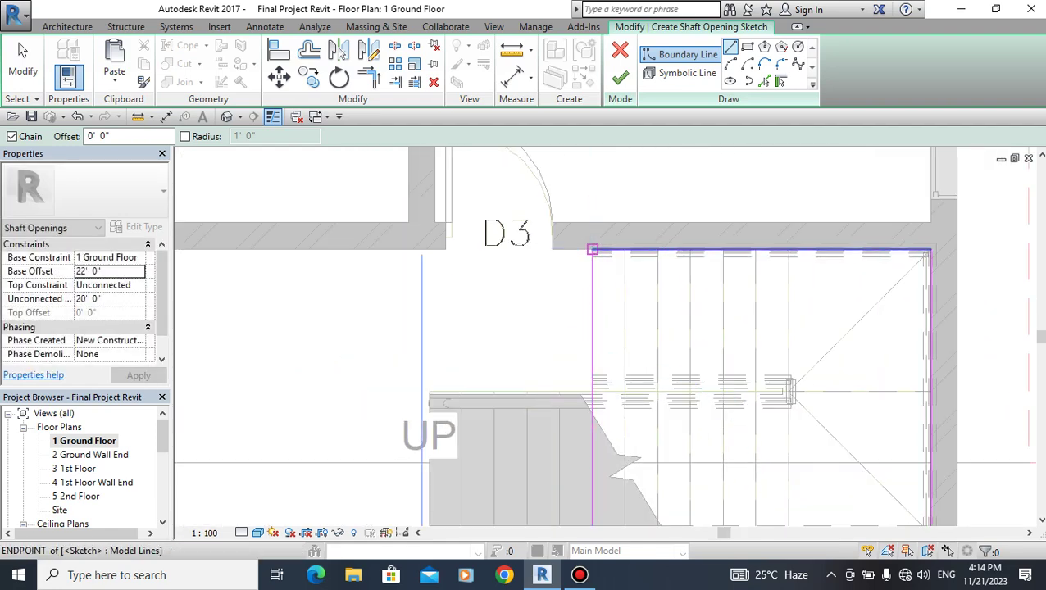
click(619, 77)
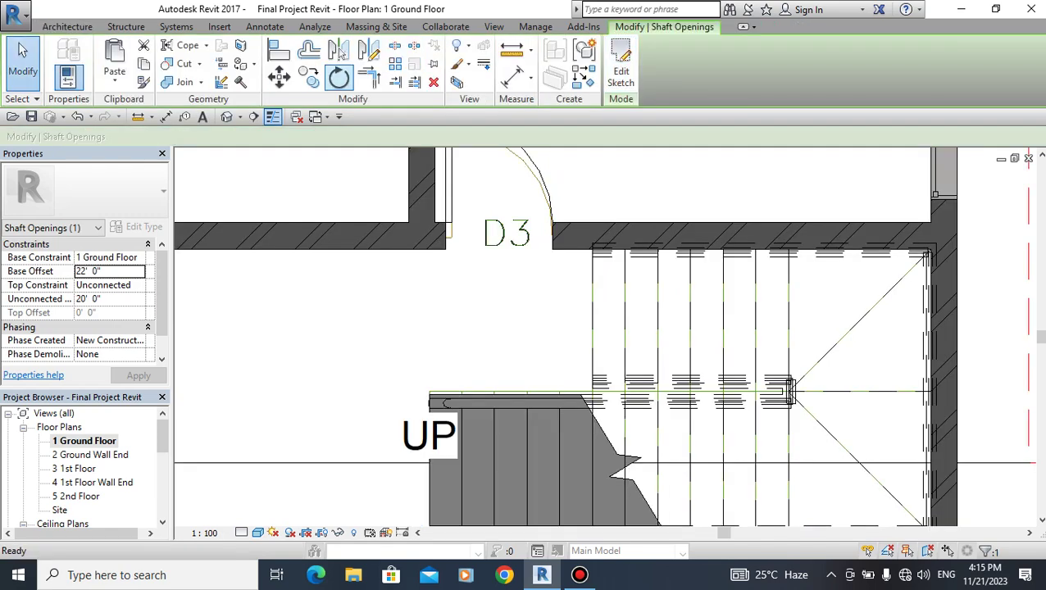
In the default 3D view, lower the section box top to cut away the roof.
click(227, 118)
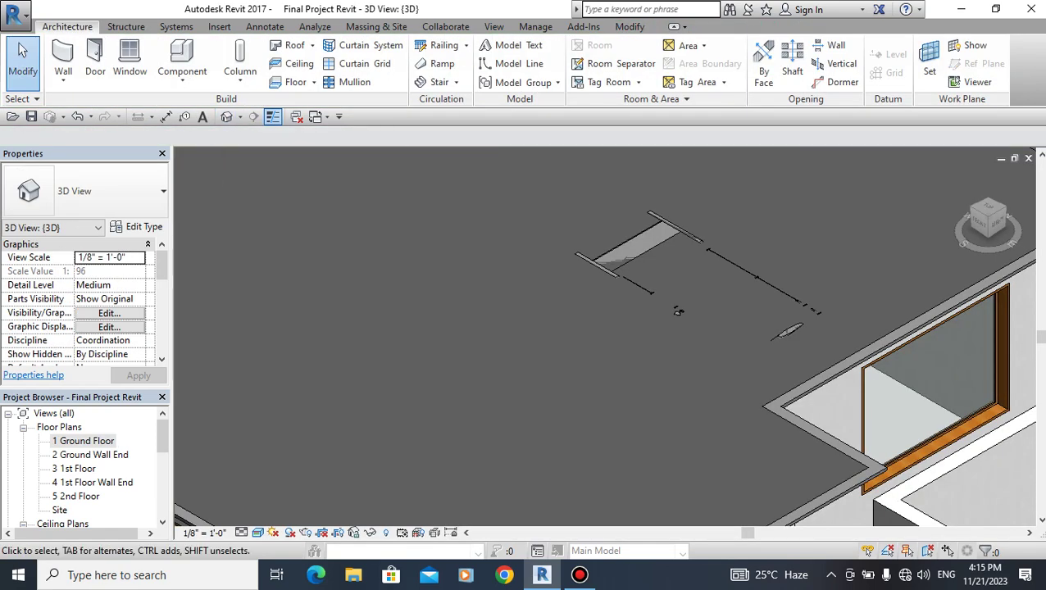
scroll(678, 311, down, 6)
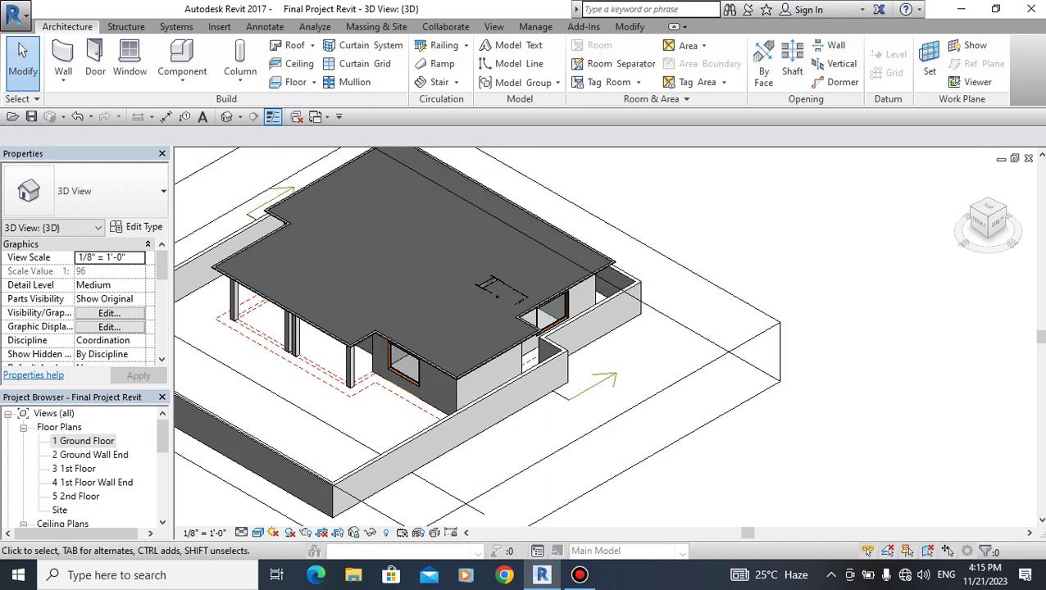
click(779, 323)
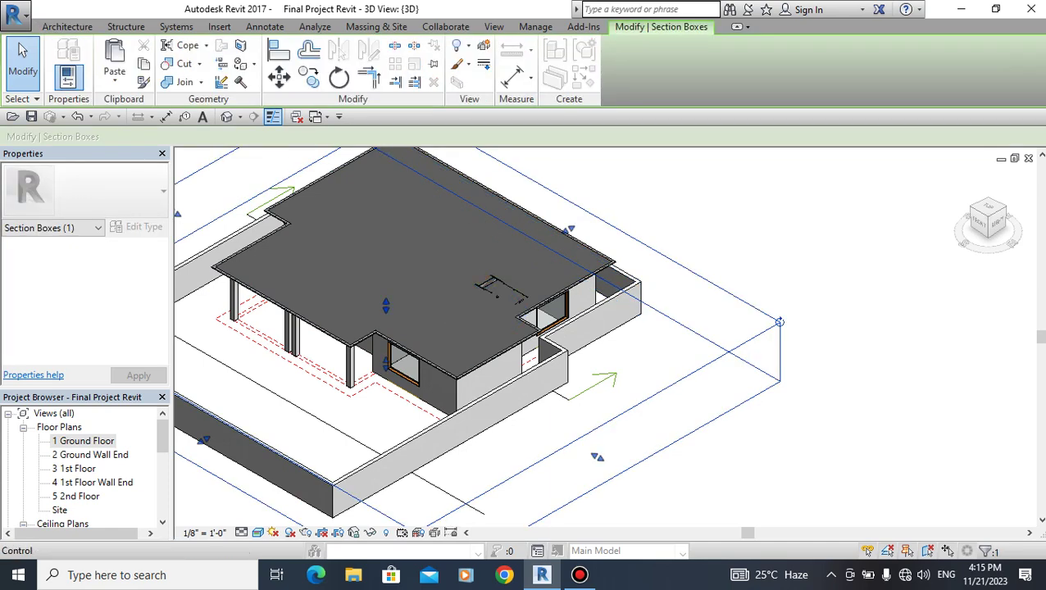
drag(386, 305, 389, 305)
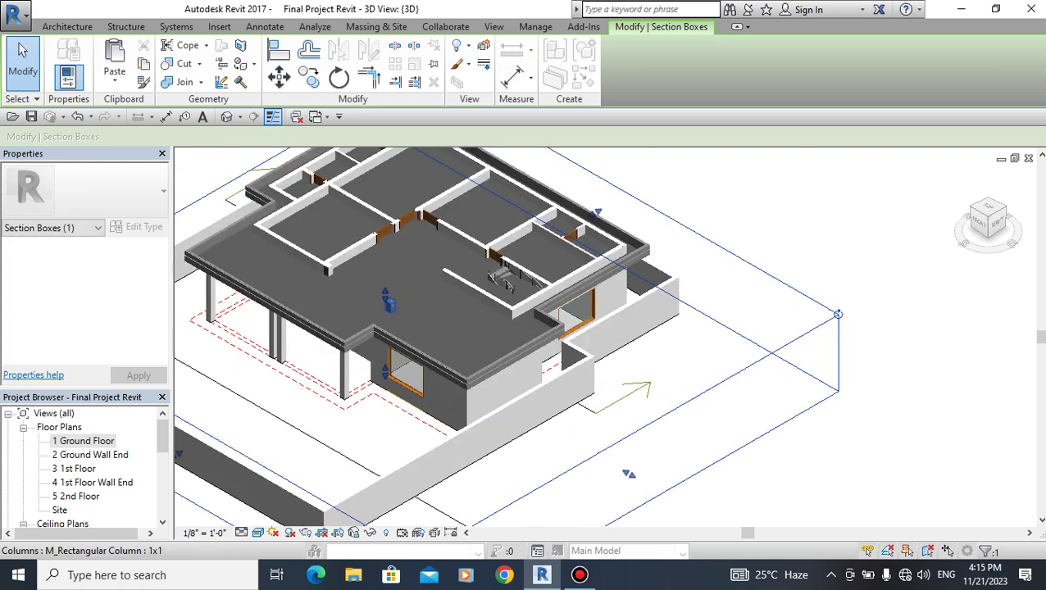
Return to the 1 Ground Floor plan.
double_click(83, 441)
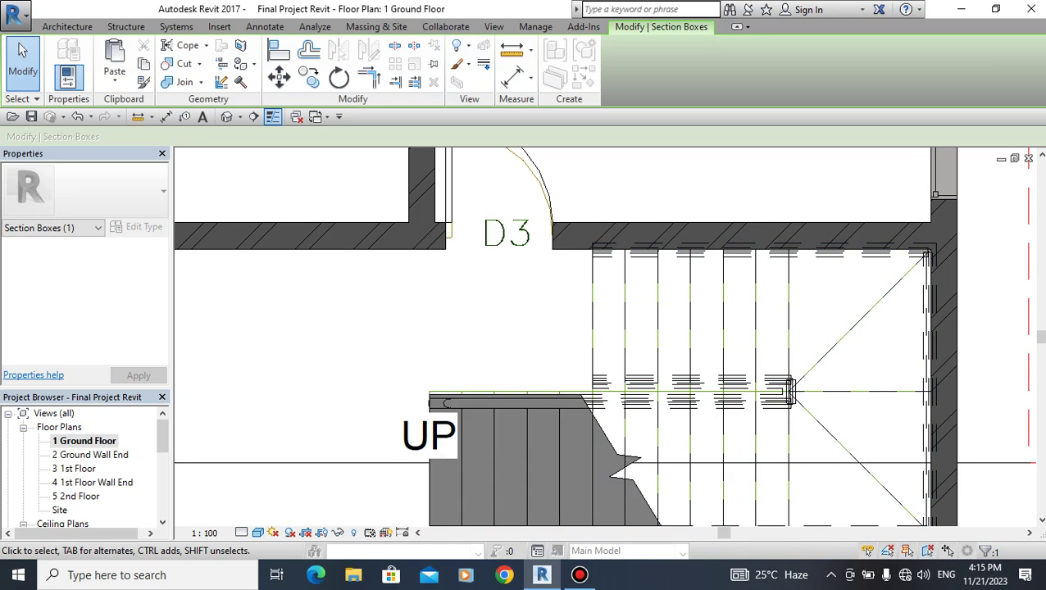
scroll(639, 386, up, 3)
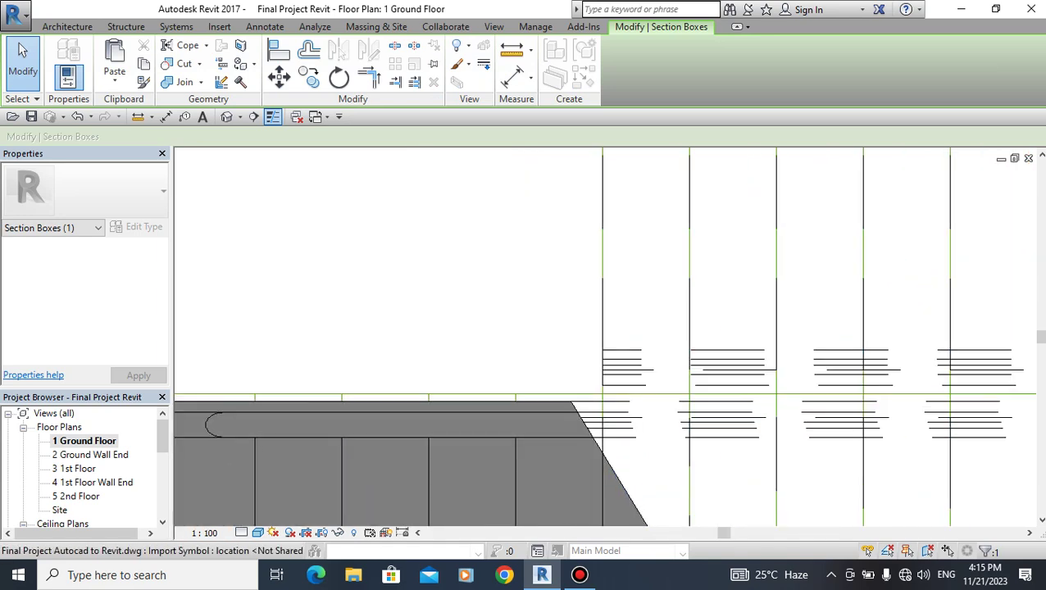
scroll(604, 336, down, 3)
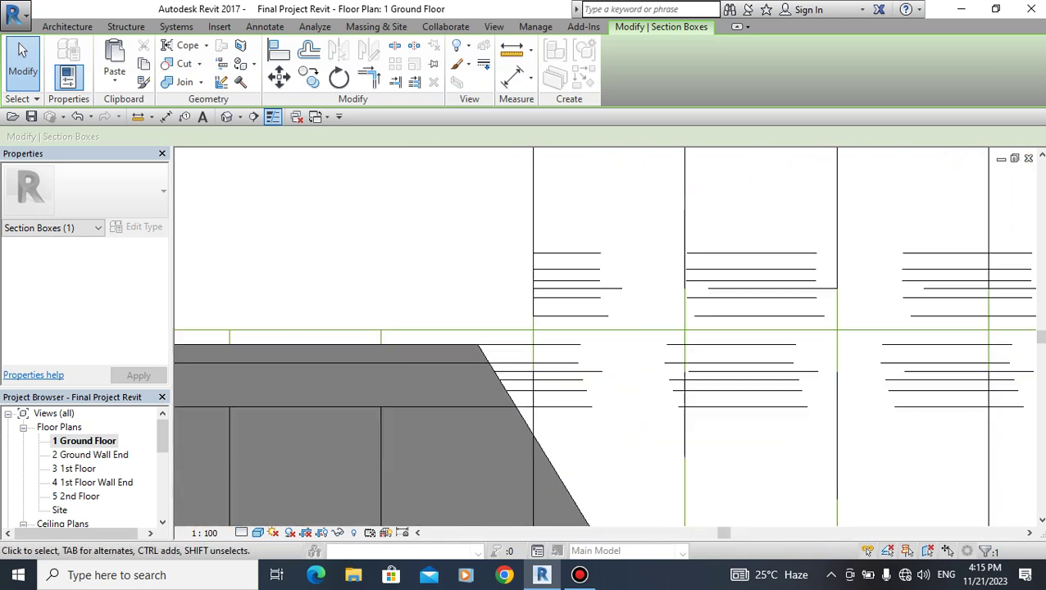
scroll(535, 275, down, 3)
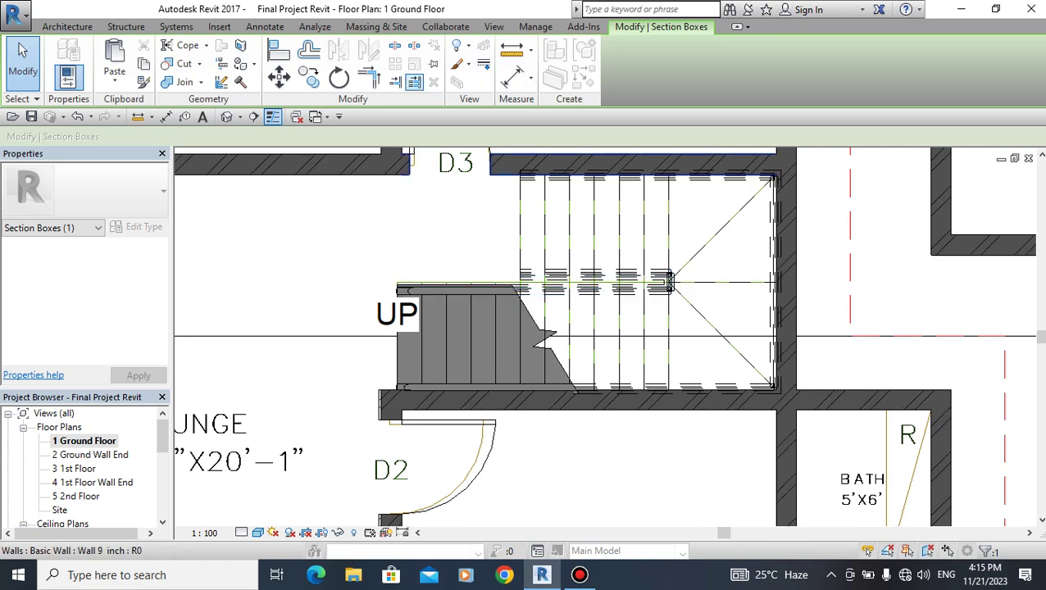
Start a new shaft opening sketch using the Rectangle draw tool.
click(67, 26)
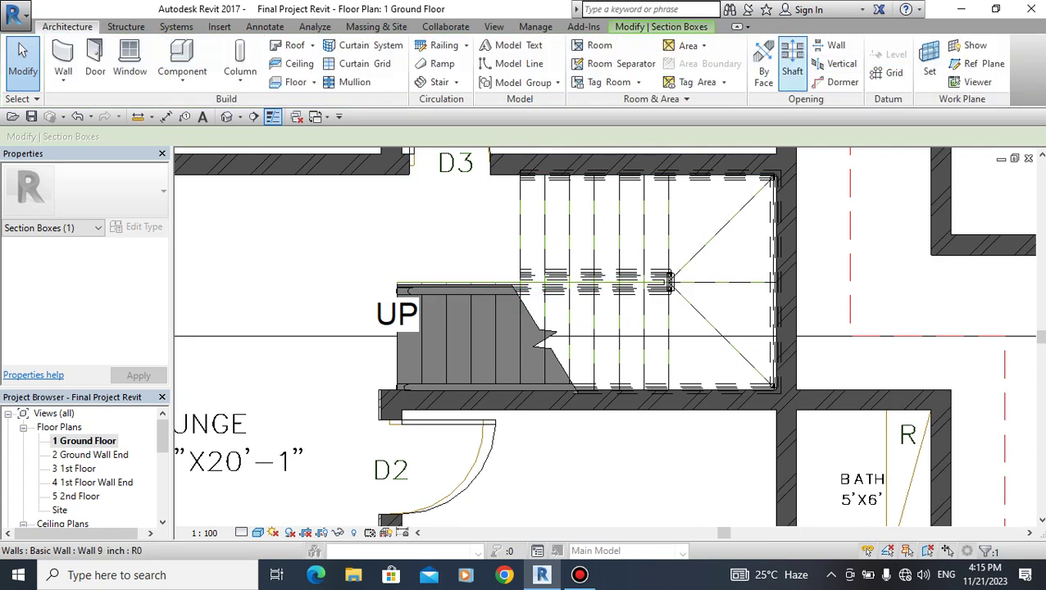
click(791, 62)
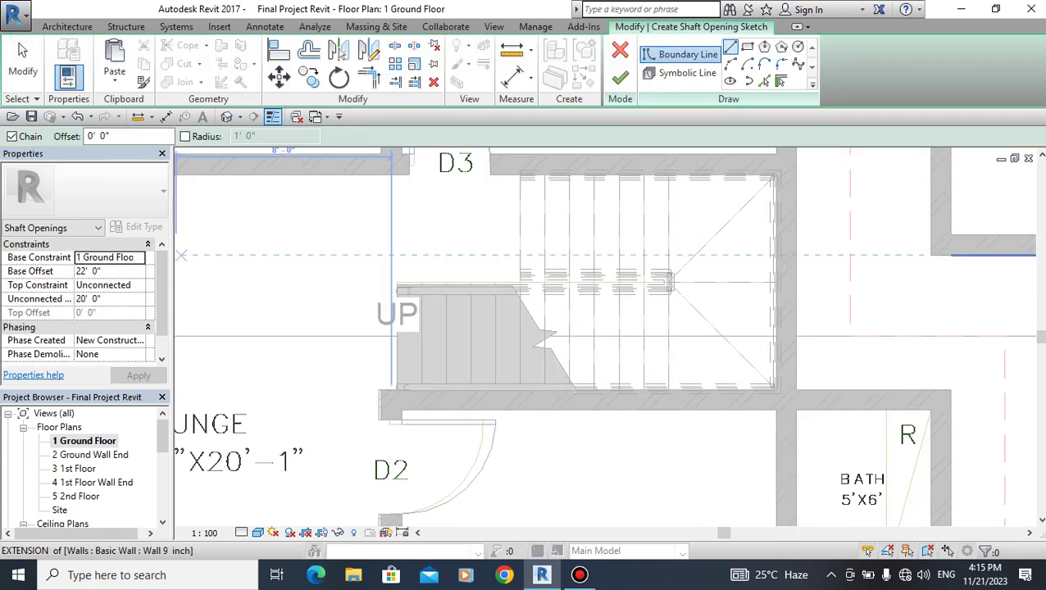
click(747, 46)
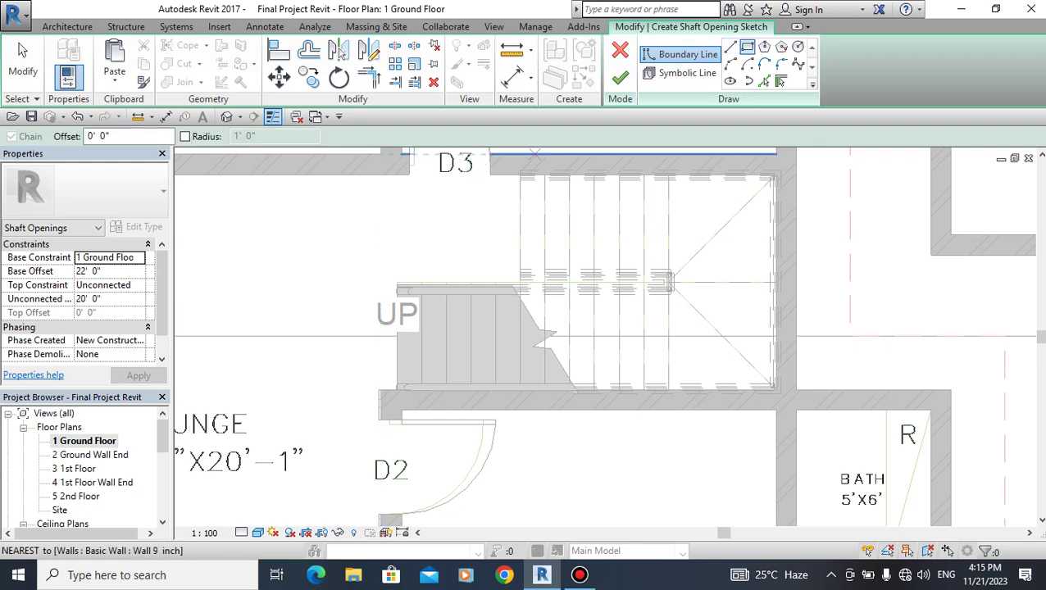
scroll(519, 177, up, 3)
scroll(519, 177, up, 3)
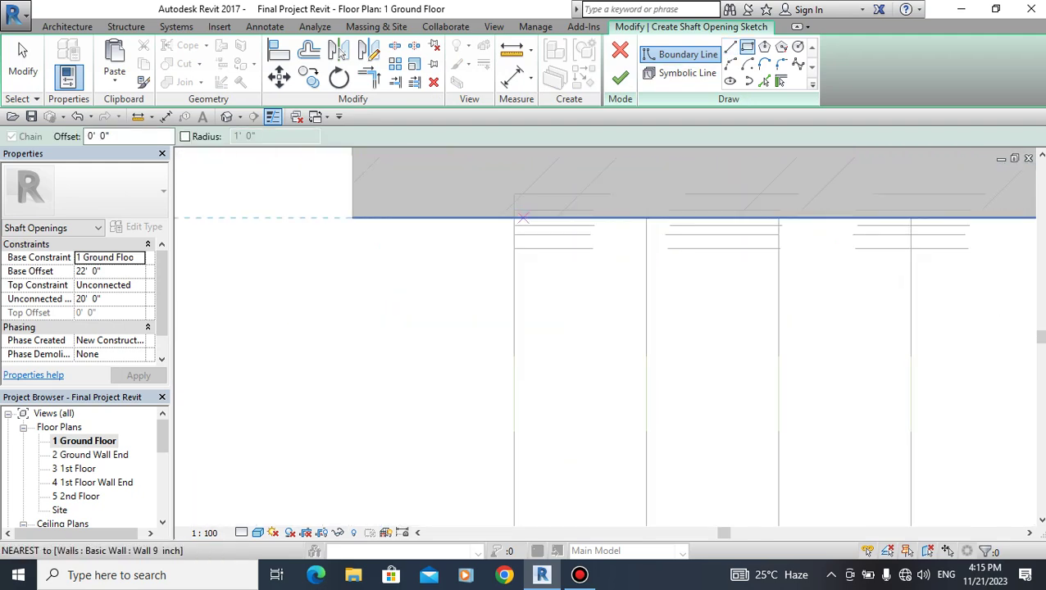
scroll(516, 220, down, 3)
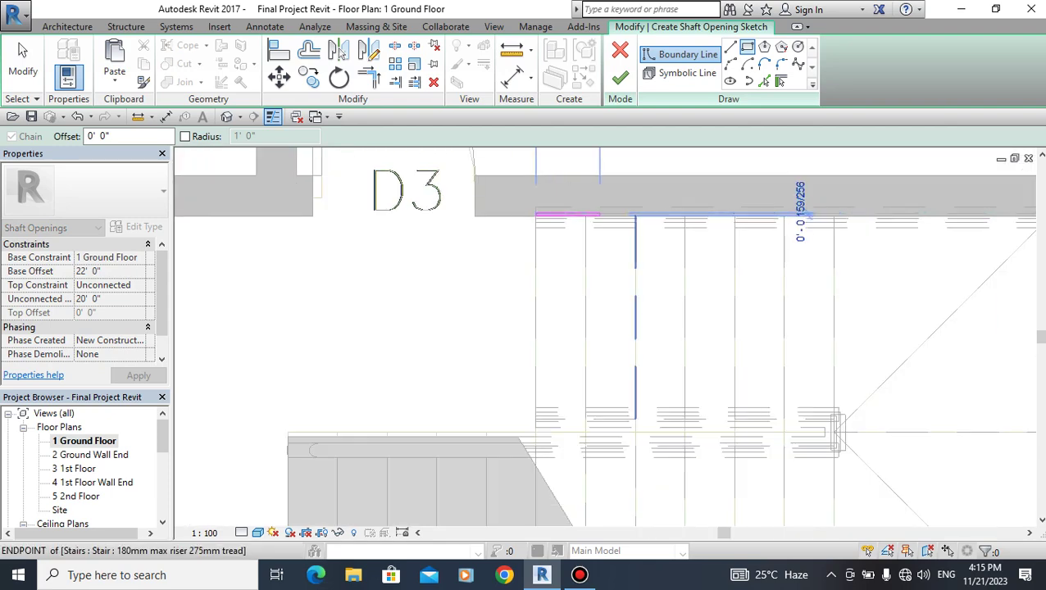
Draw the rectangle from the stair's top-left corner to its opposite endpoint, finish, and go to 3D.
click(536, 217)
middle_drag(805, 300, 761, 268)
scroll(761, 268, down, 3)
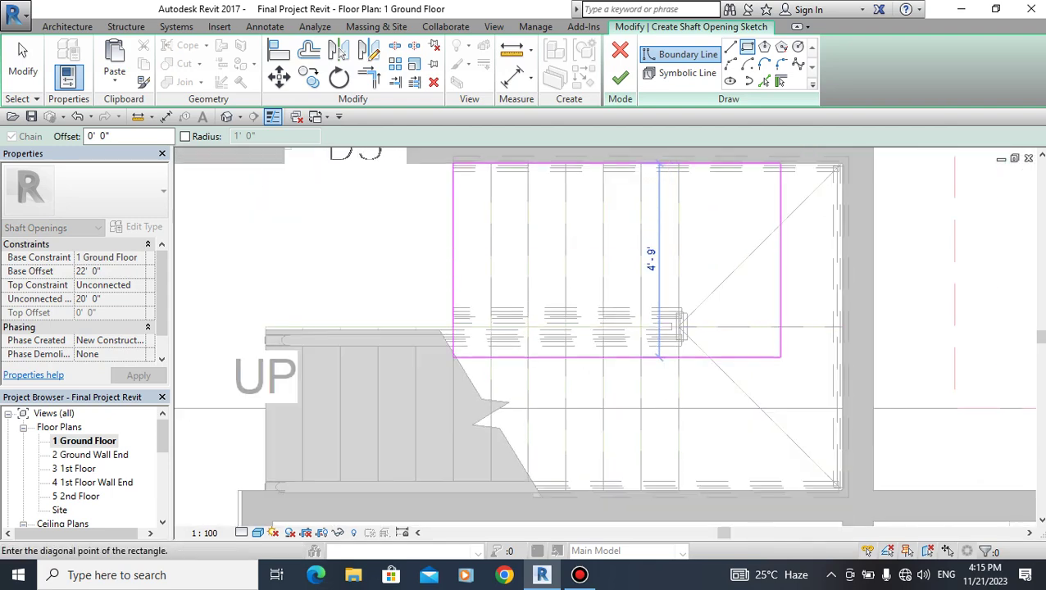
scroll(847, 497, up, 2)
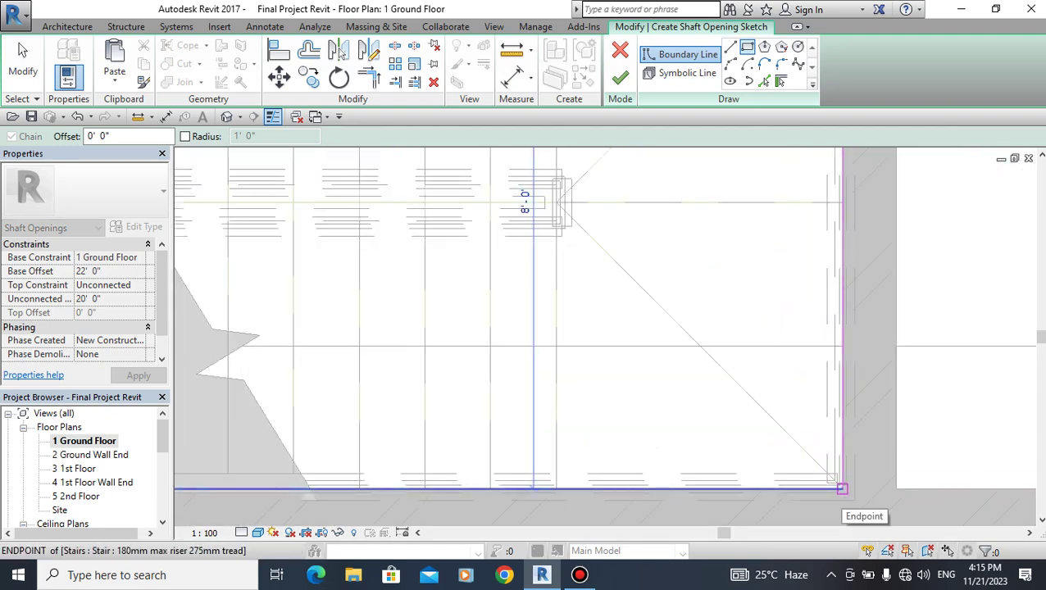
click(842, 488)
scroll(836, 488, down, 3)
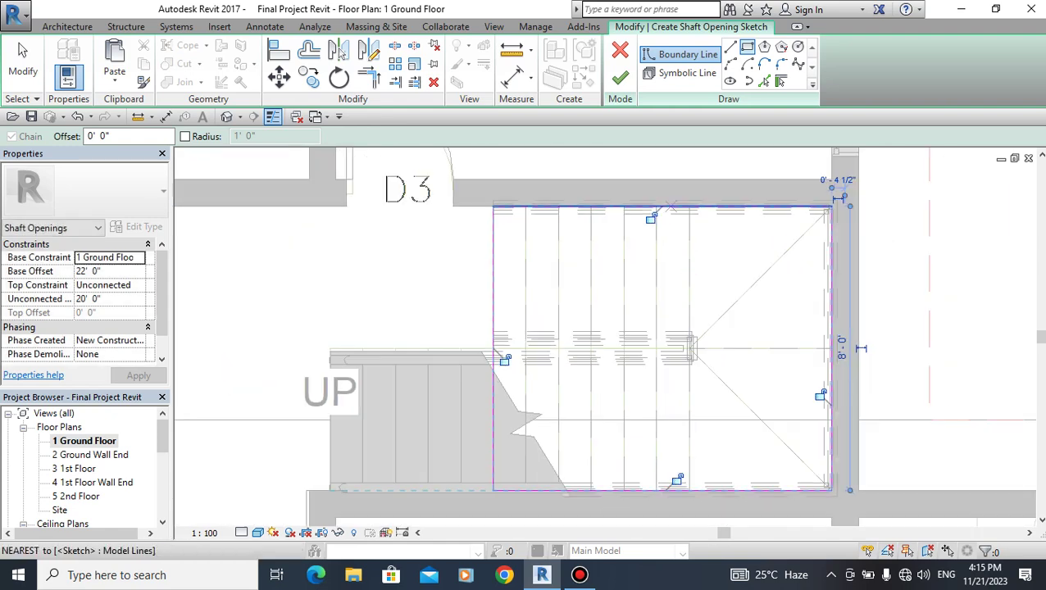
click(620, 76)
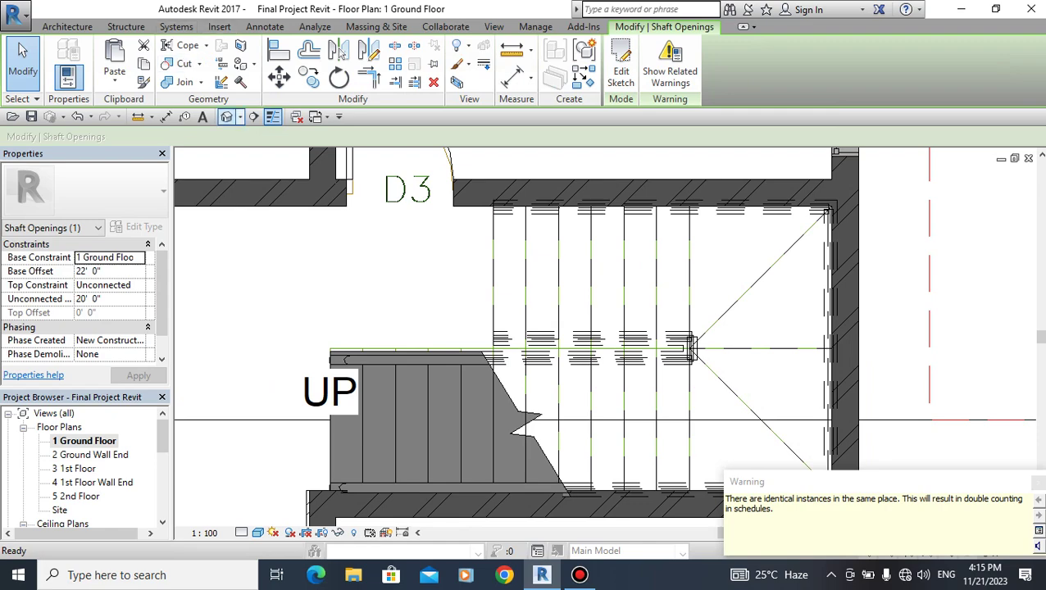
key(3)
key(d)
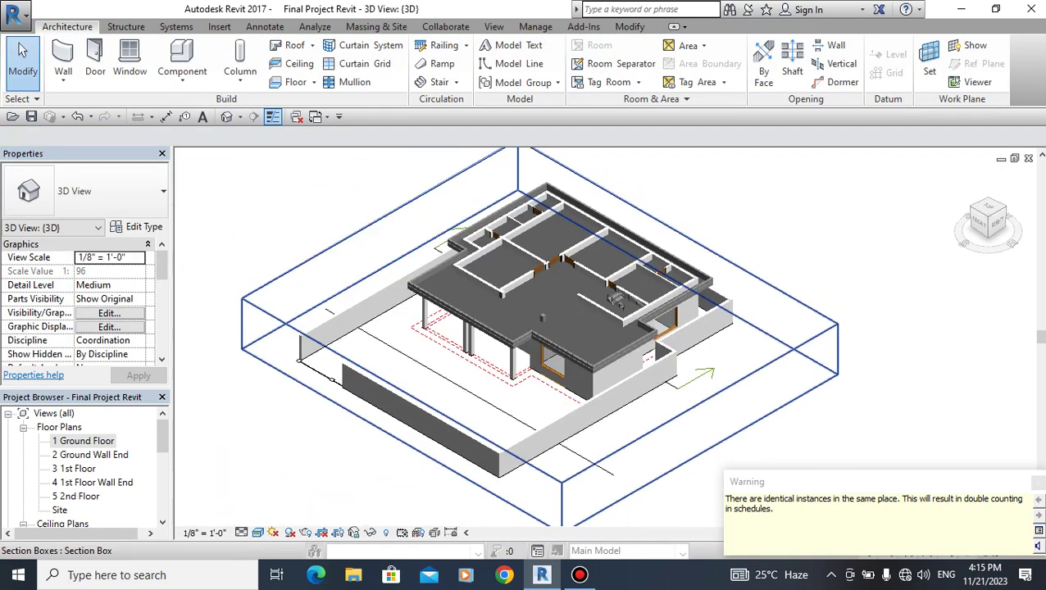
scroll(838, 327, down, 1)
click(837, 327)
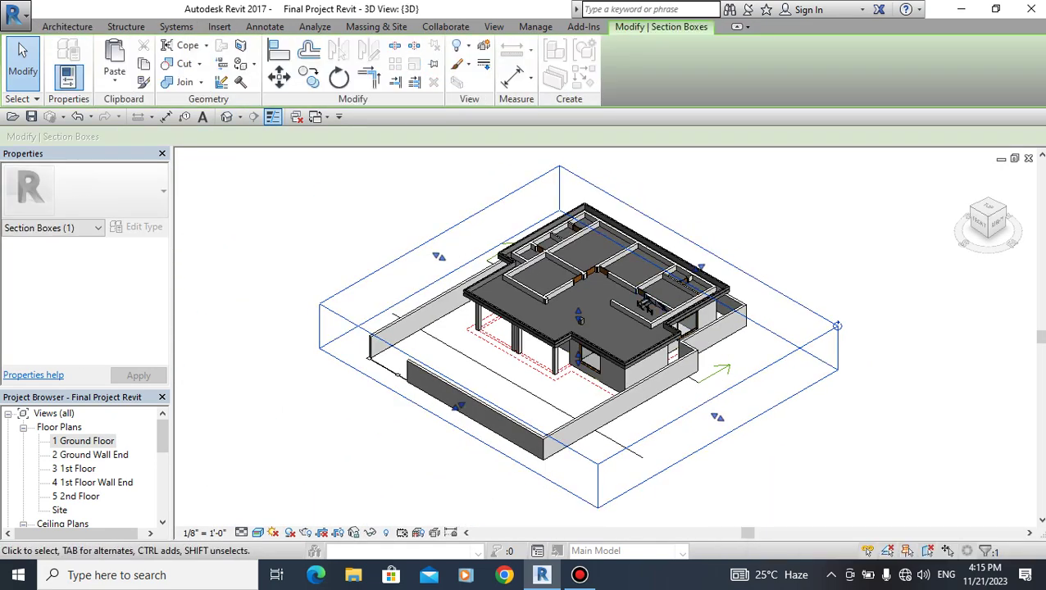
mouse_move(837, 327)
mouse_down()
mouse_move(837, 279)
mouse_move(837, 321)
mouse_up()
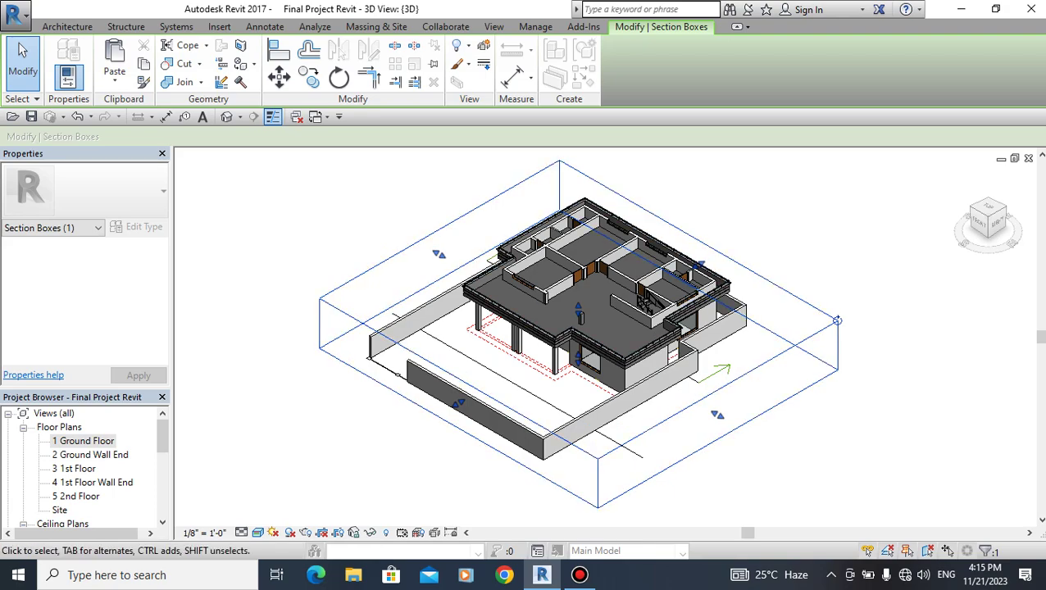
scroll(639, 318, up, 3)
scroll(640, 318, up, 2)
scroll(639, 318, up, 1)
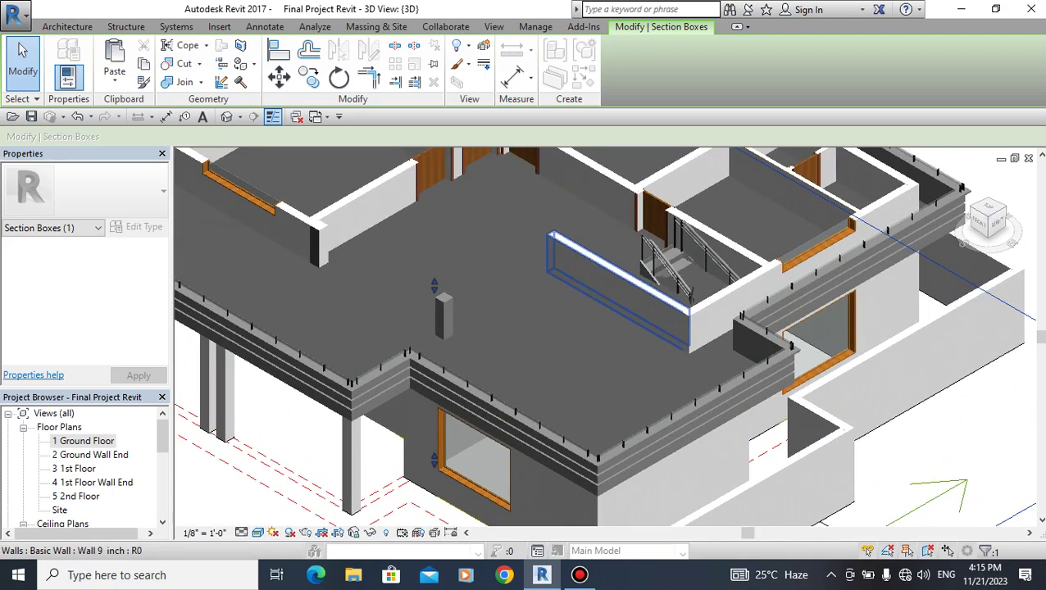
scroll(644, 310, up, 2)
scroll(644, 310, up, 1)
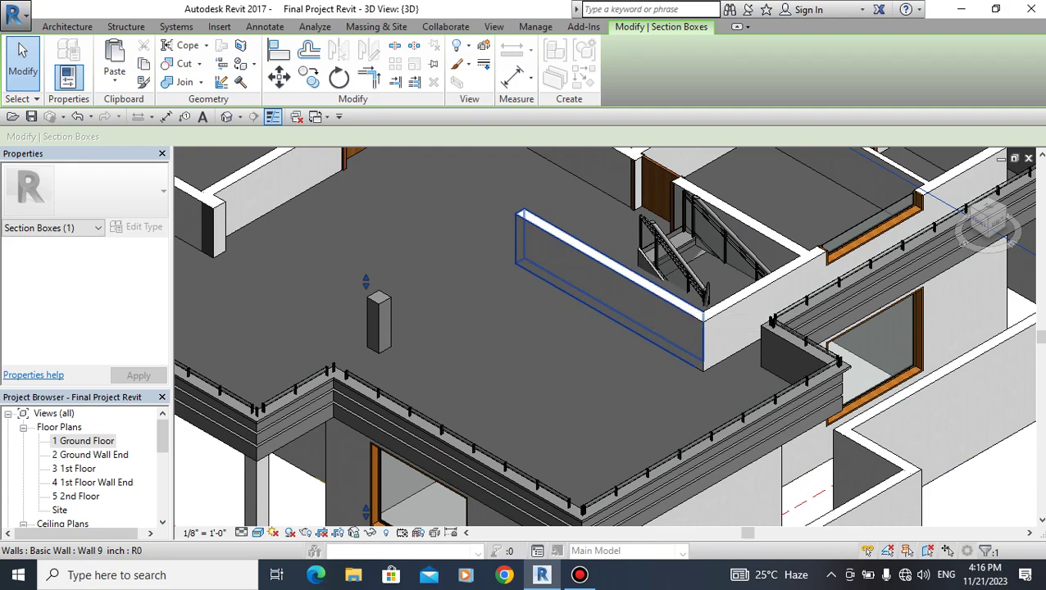
scroll(625, 294, down, 2)
From the RIGHT view in Wireframe, drag the section box top down to the ground floor slab.
scroll(625, 293, down, 2)
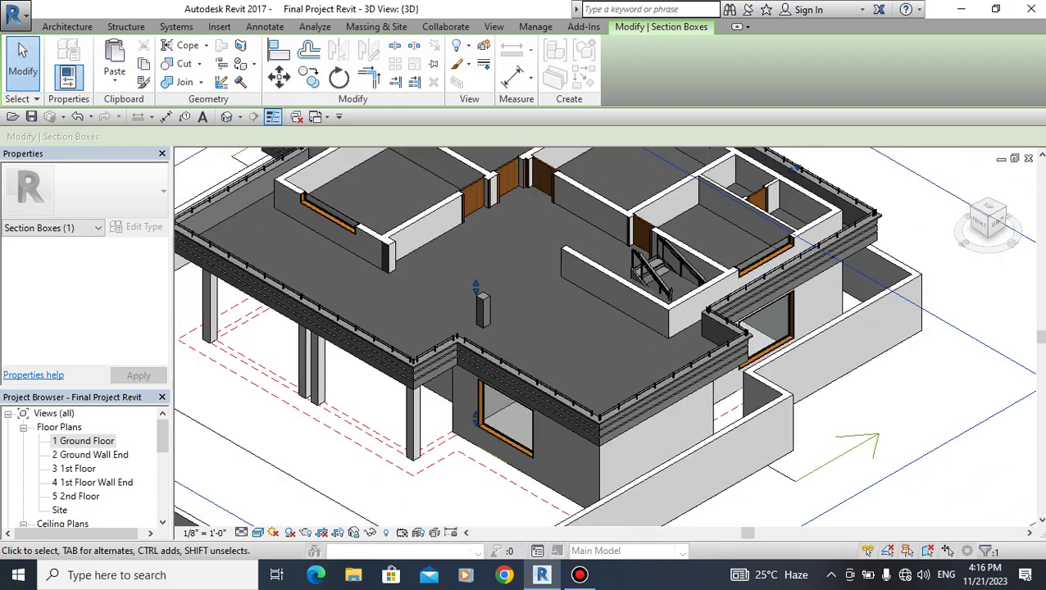
scroll(625, 293, down, 2)
scroll(626, 293, down, 1)
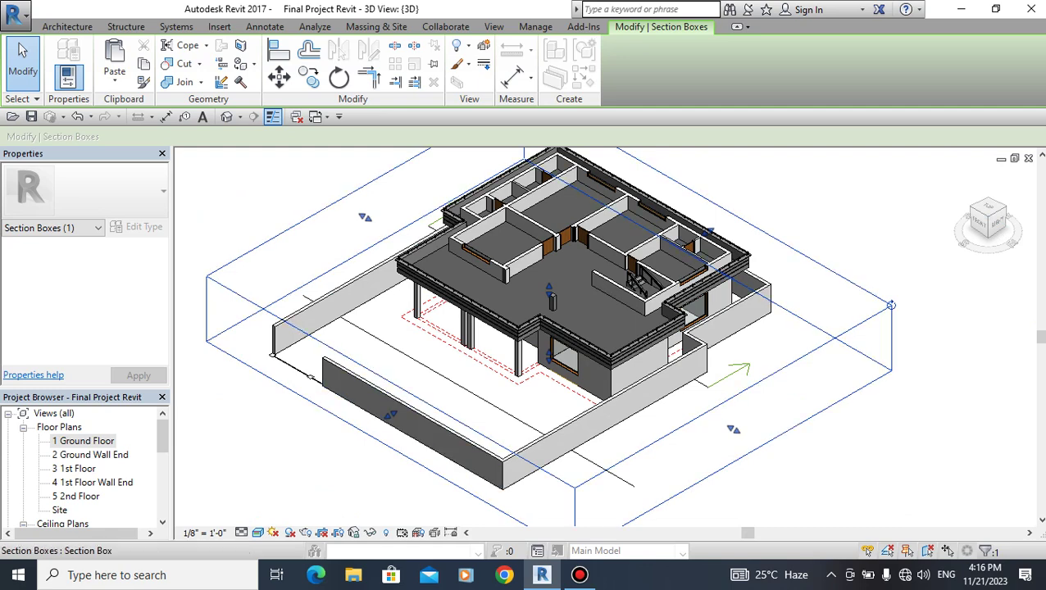
click(998, 222)
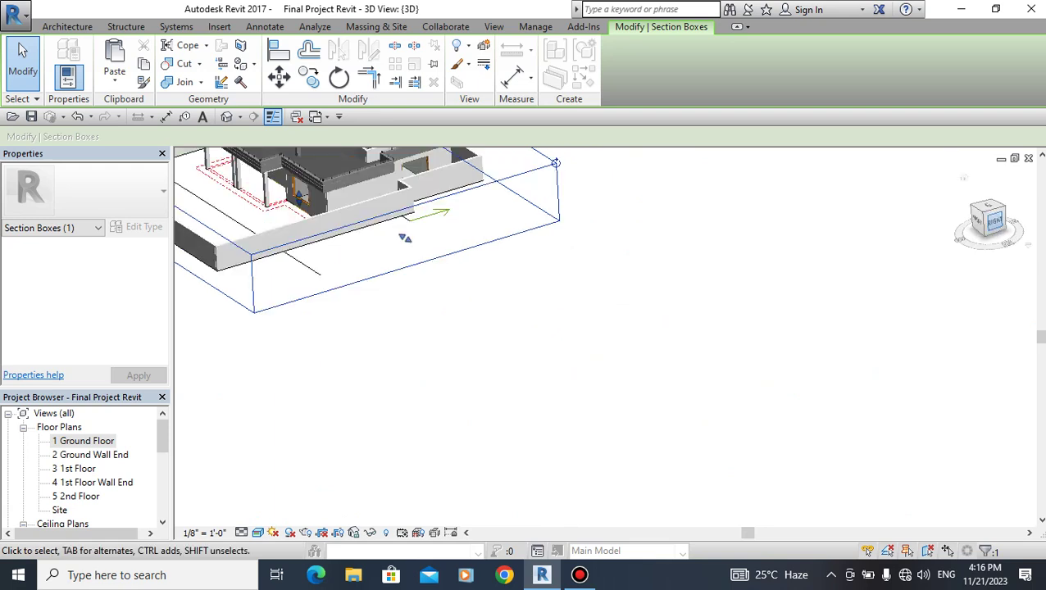
scroll(597, 318, up, 2)
scroll(597, 318, up, 3)
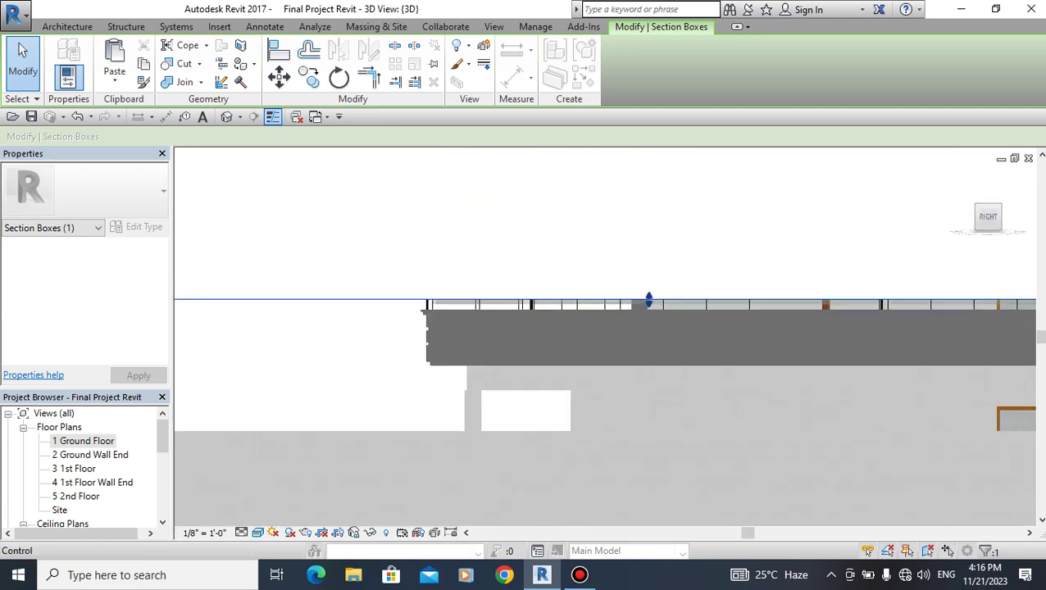
click(241, 533)
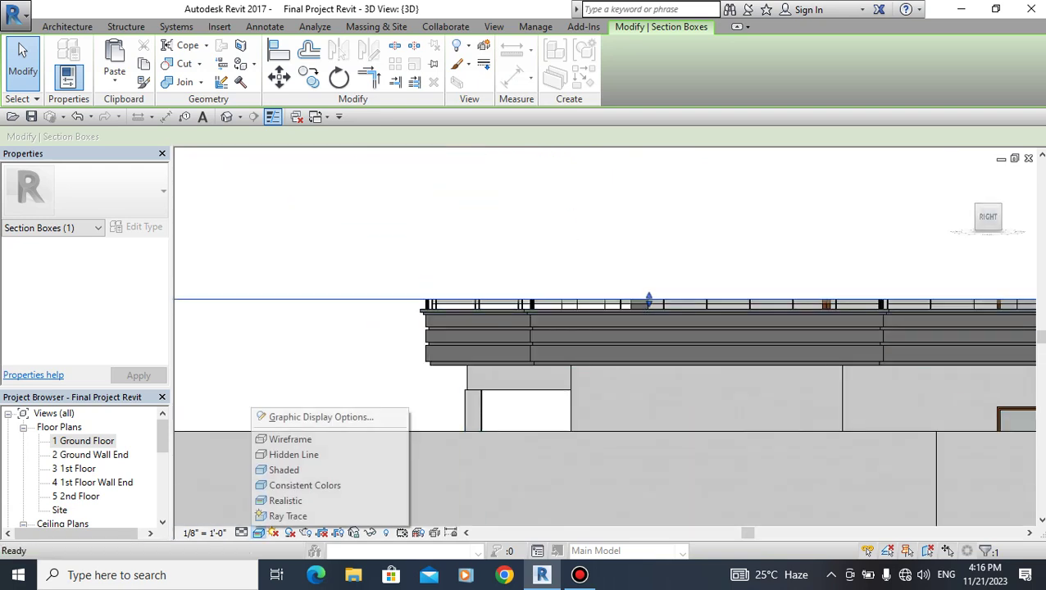
click(290, 438)
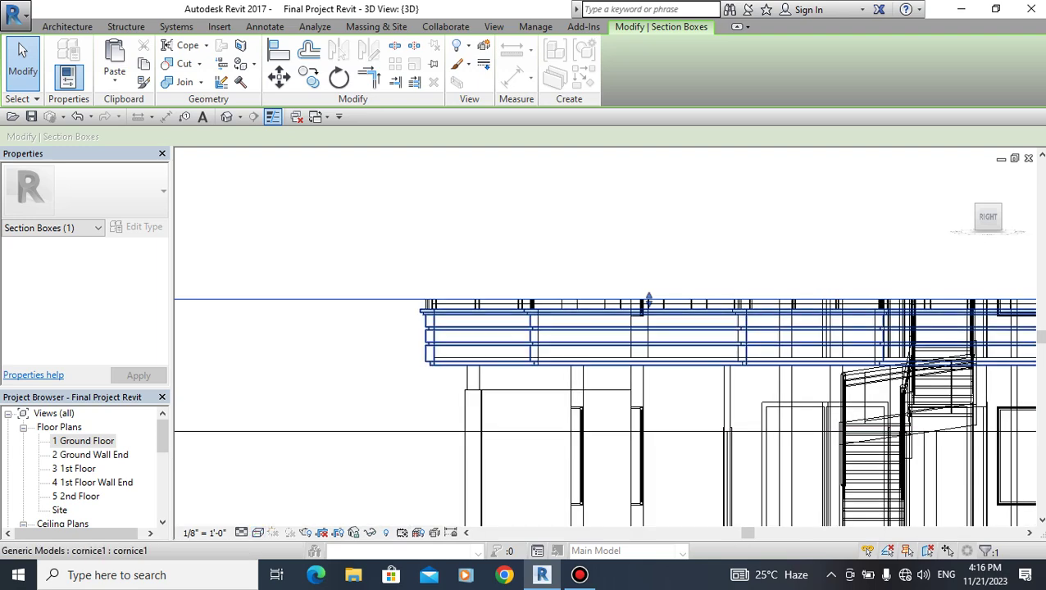
scroll(648, 300, up, 1)
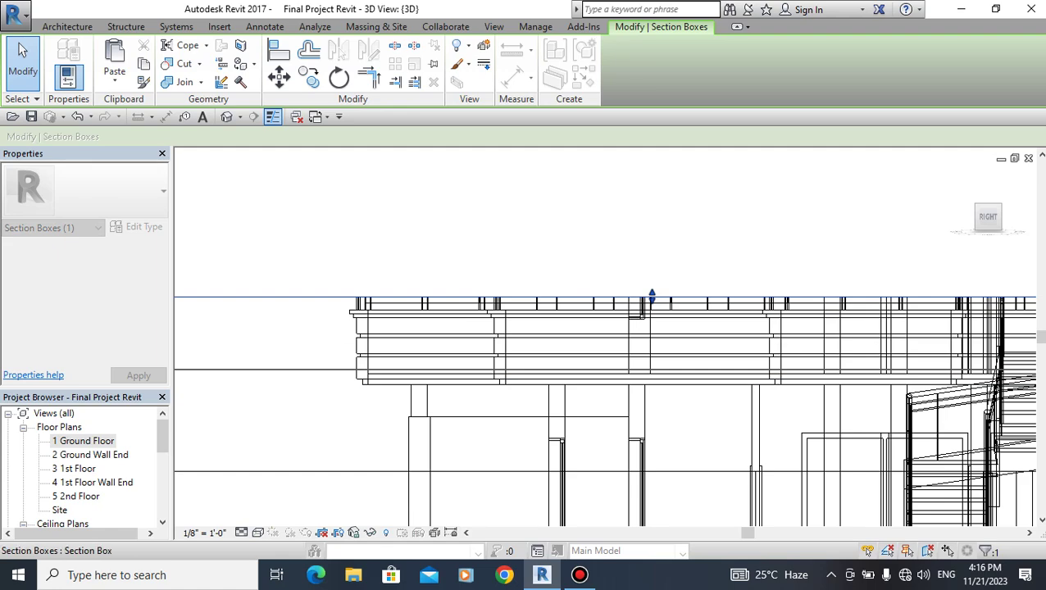
drag(651, 297, 651, 370)
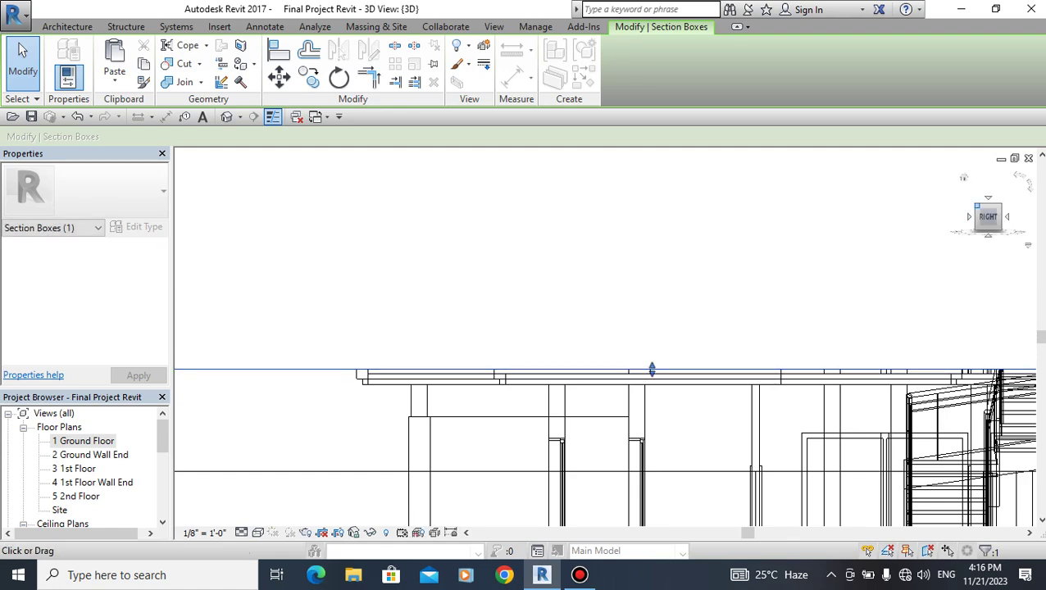
Return to the Home view with Shaded style, then switch to the Ground Floor plan.
click(963, 177)
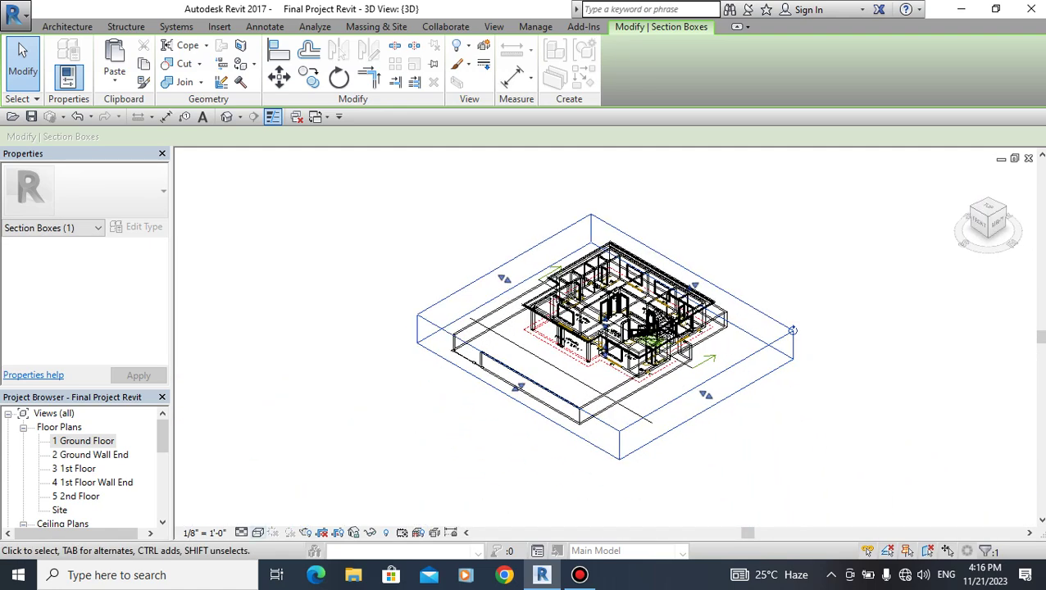
click(258, 533)
click(295, 468)
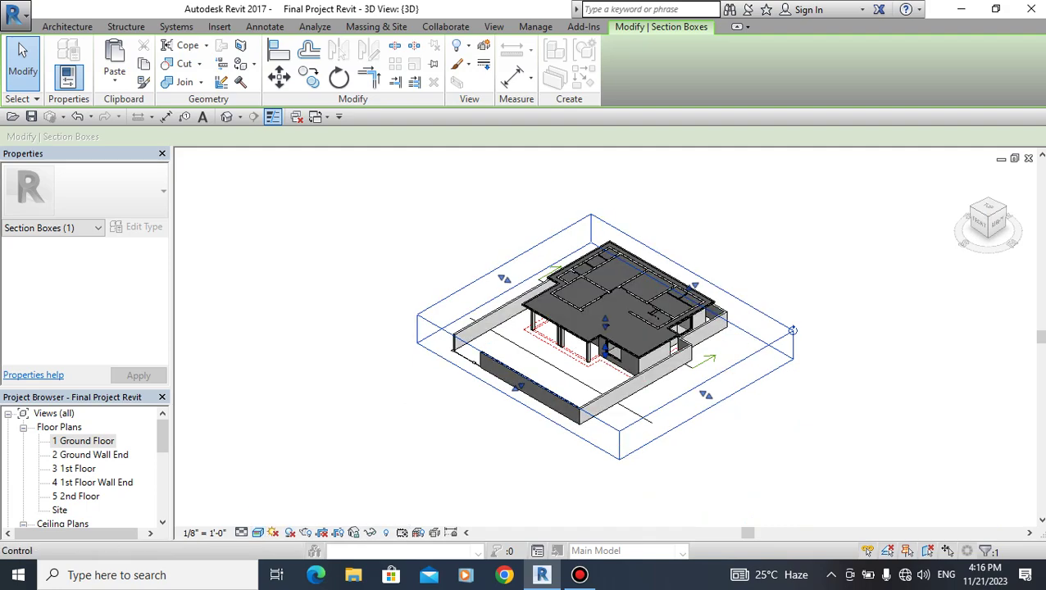
scroll(689, 321, up, 2)
scroll(689, 321, up, 3)
scroll(689, 321, up, 2)
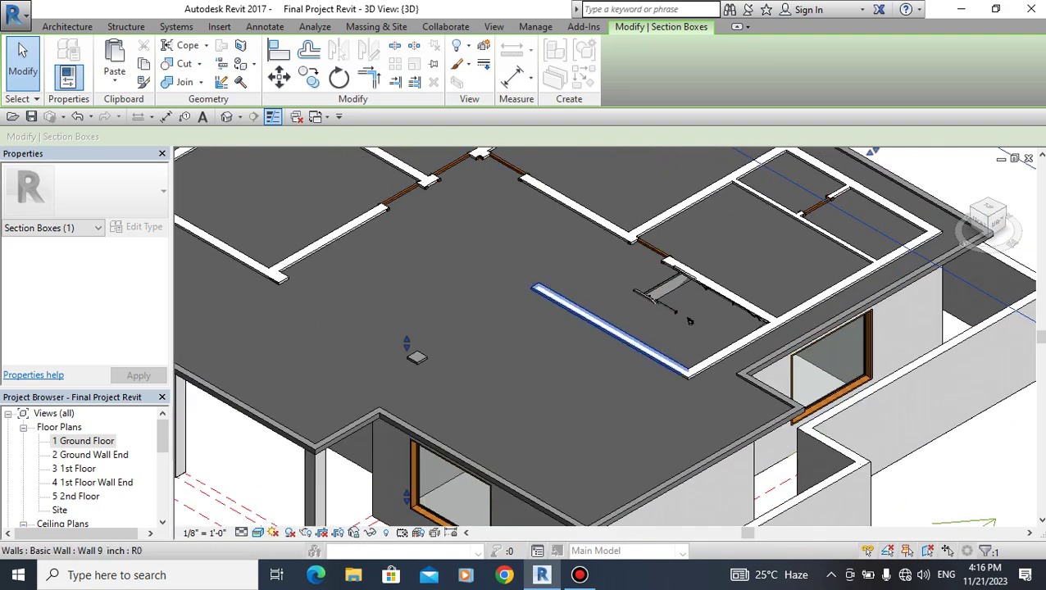
key(ctrl+Tab)
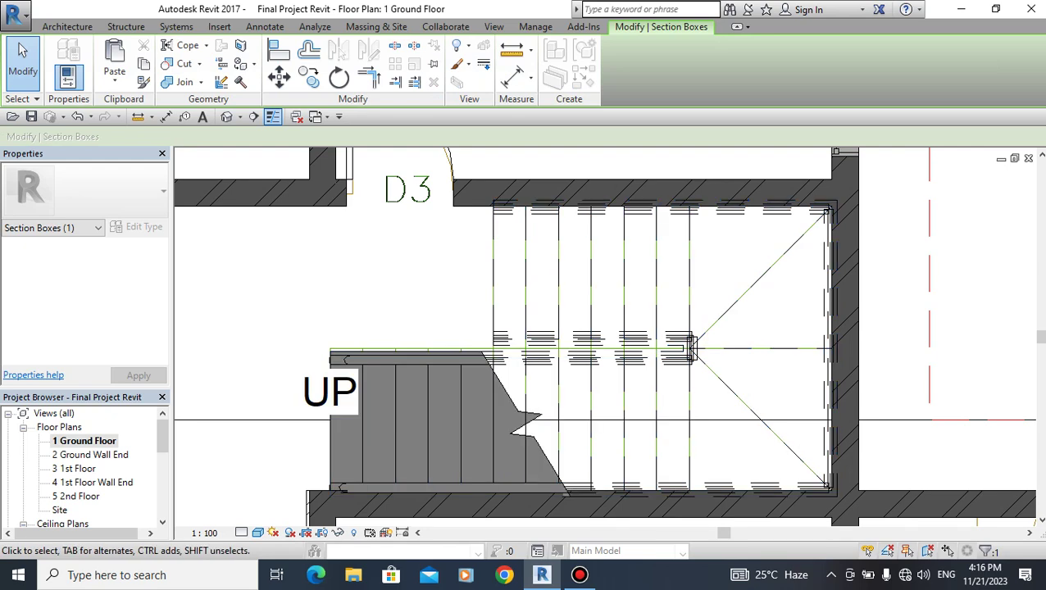
Start a shaft opening sketch with its boundary beginning at the stair corner.
click(68, 27)
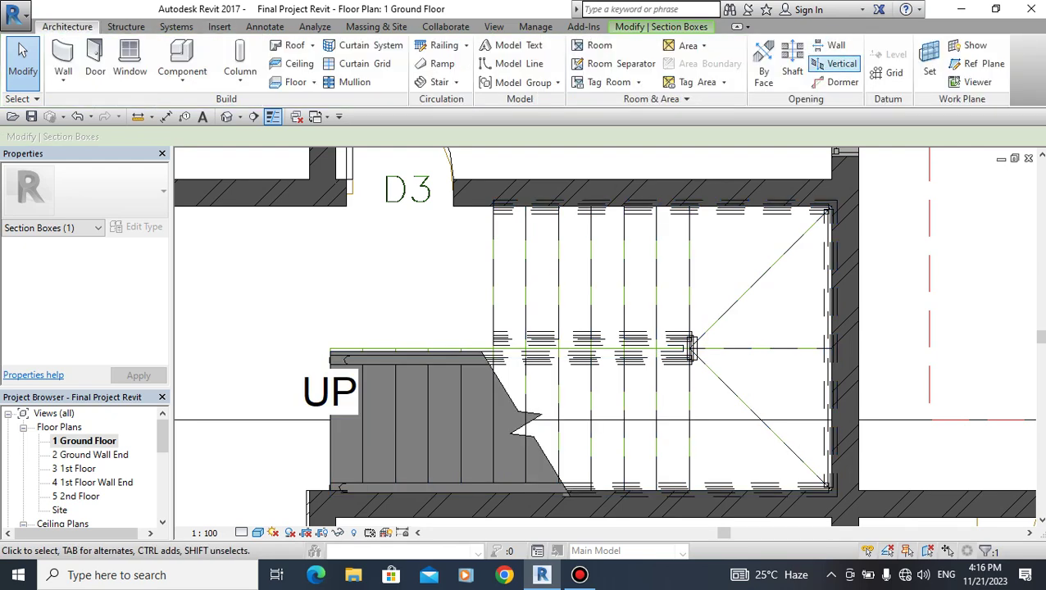
click(791, 62)
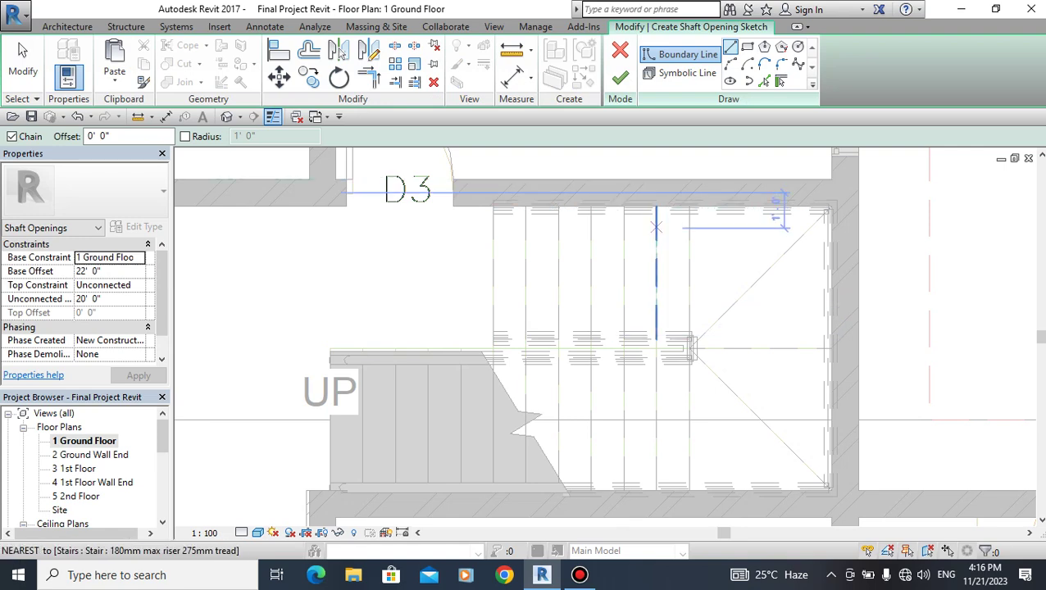
scroll(655, 227, down, 2)
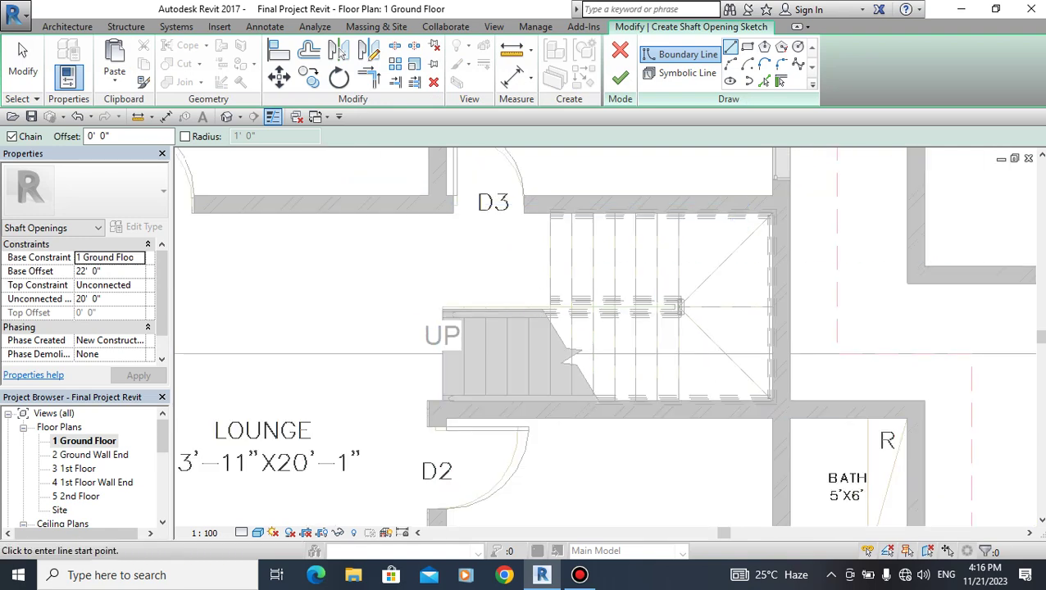
scroll(574, 245, up, 2)
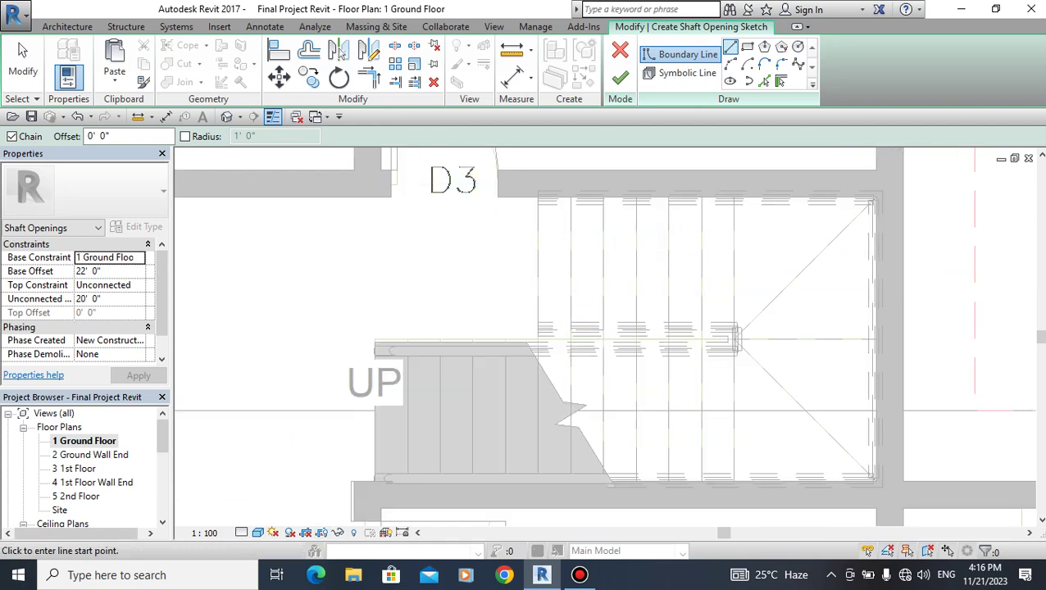
scroll(537, 198, up, 1)
scroll(536, 198, up, 3)
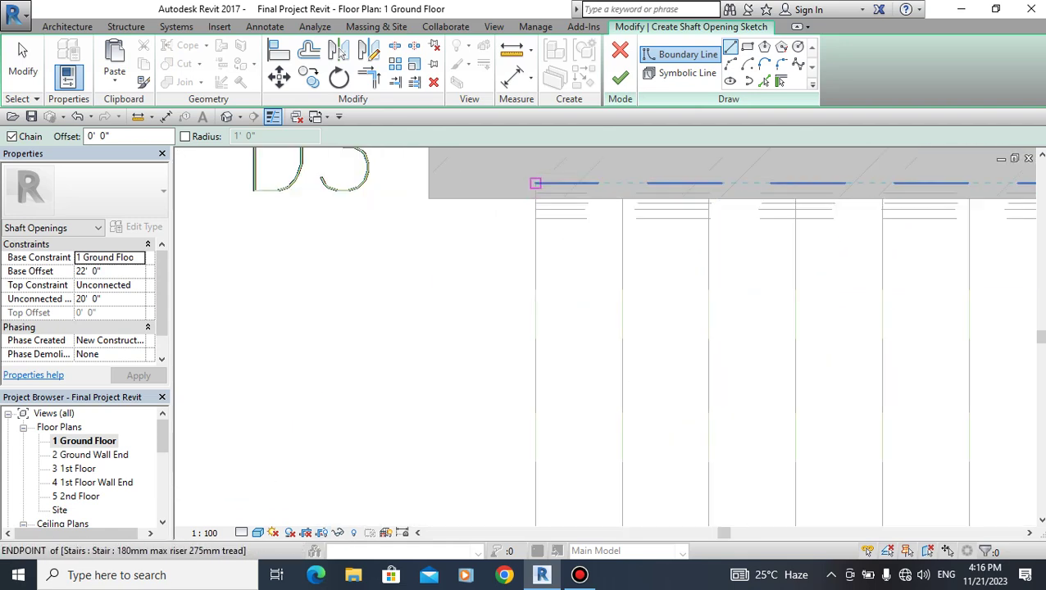
click(535, 194)
scroll(537, 196, down, 3)
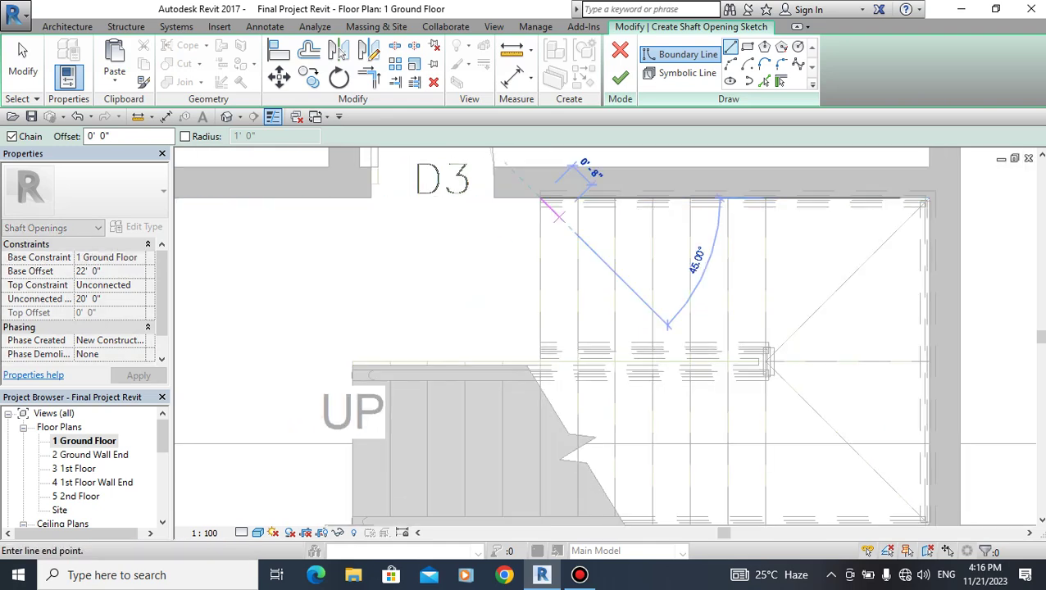
middle_drag(901, 454, 882, 415)
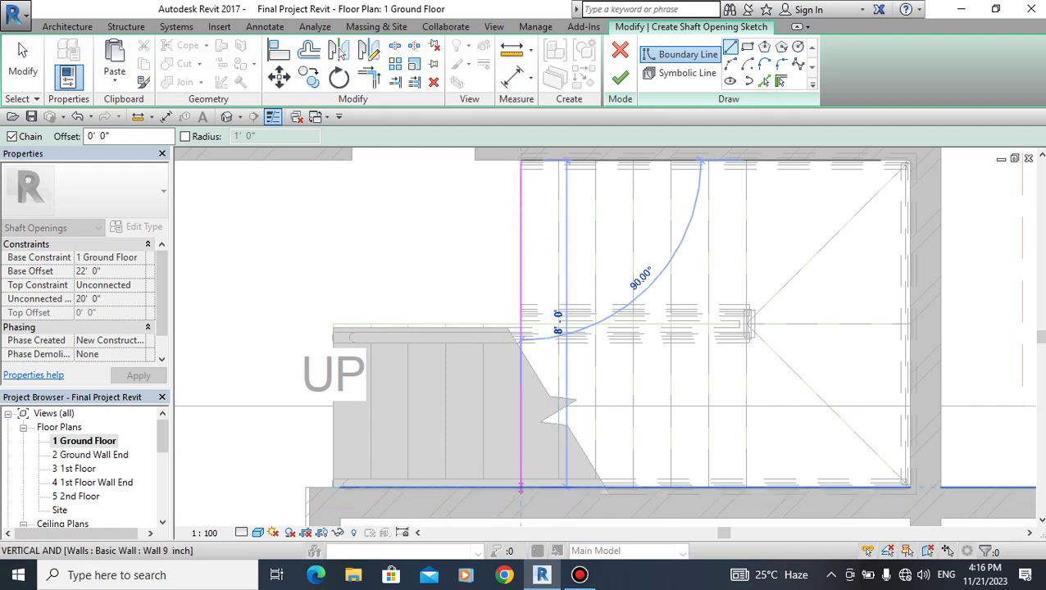
Draw the left, bottom and right boundary edges around the stair and close the loop.
click(521, 487)
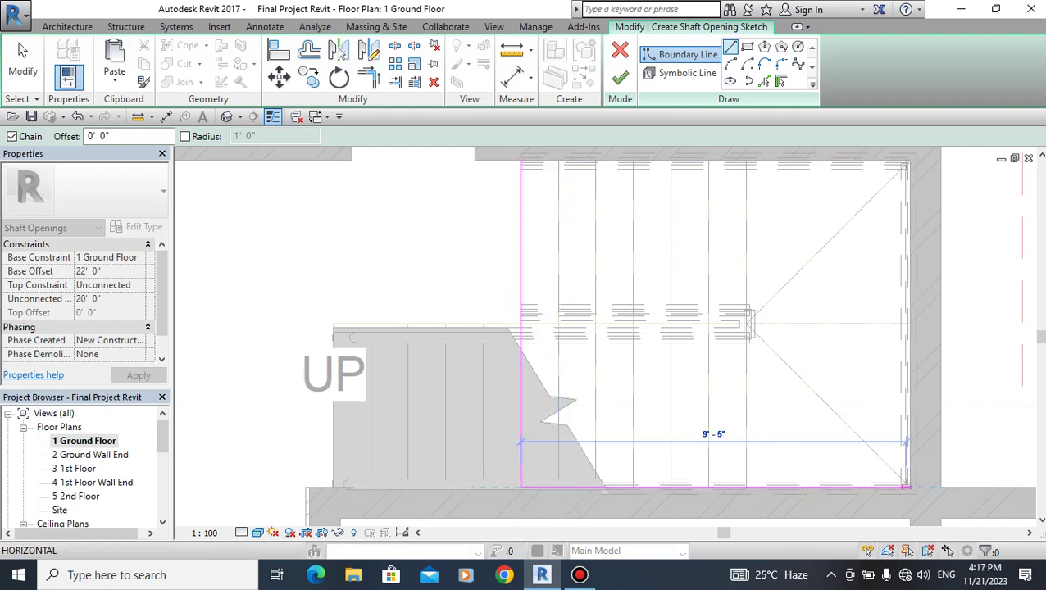
click(906, 486)
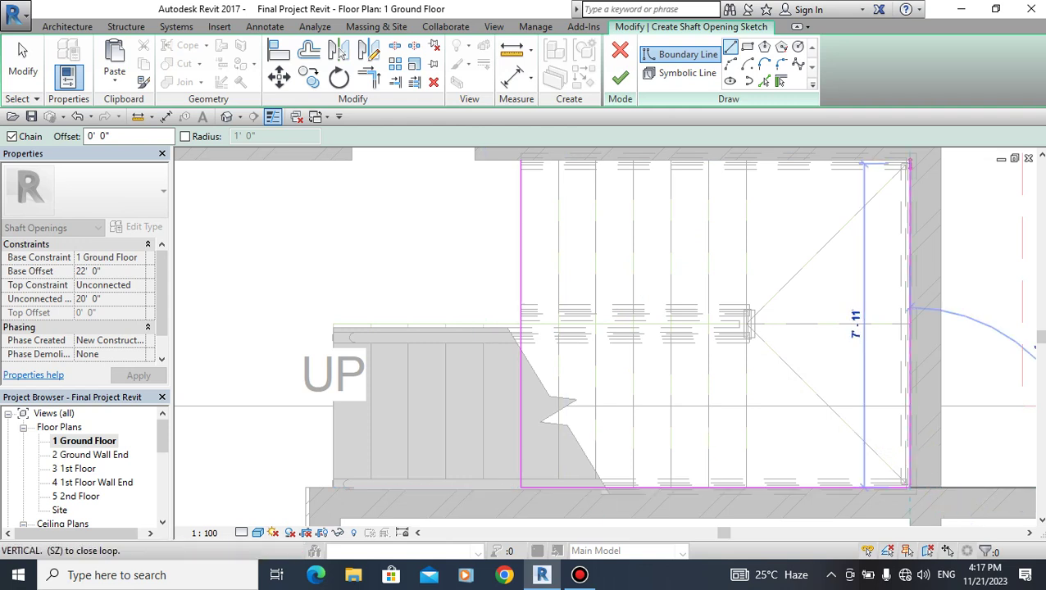
click(908, 164)
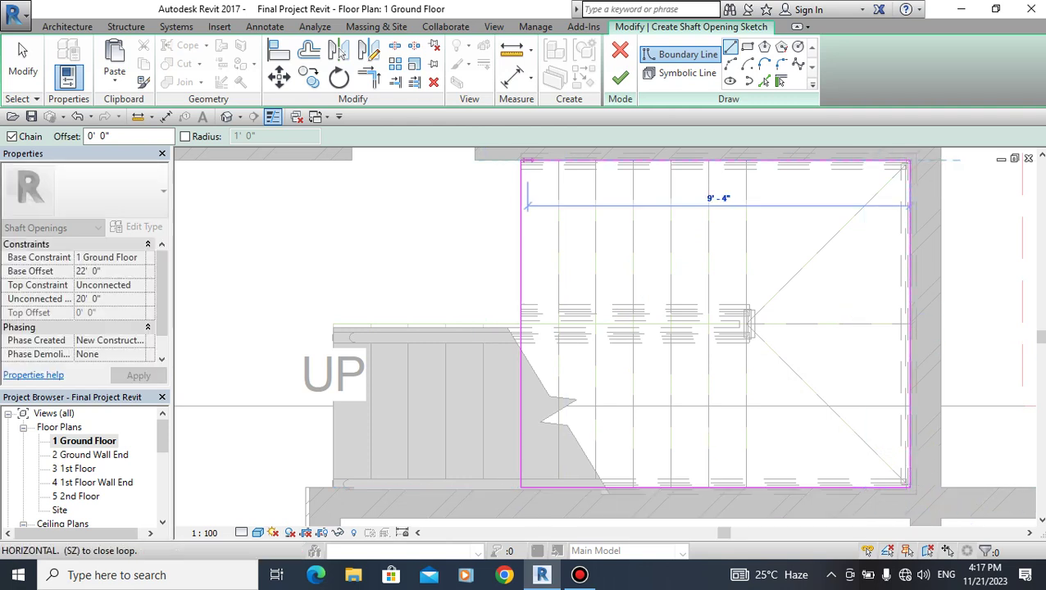
click(521, 162)
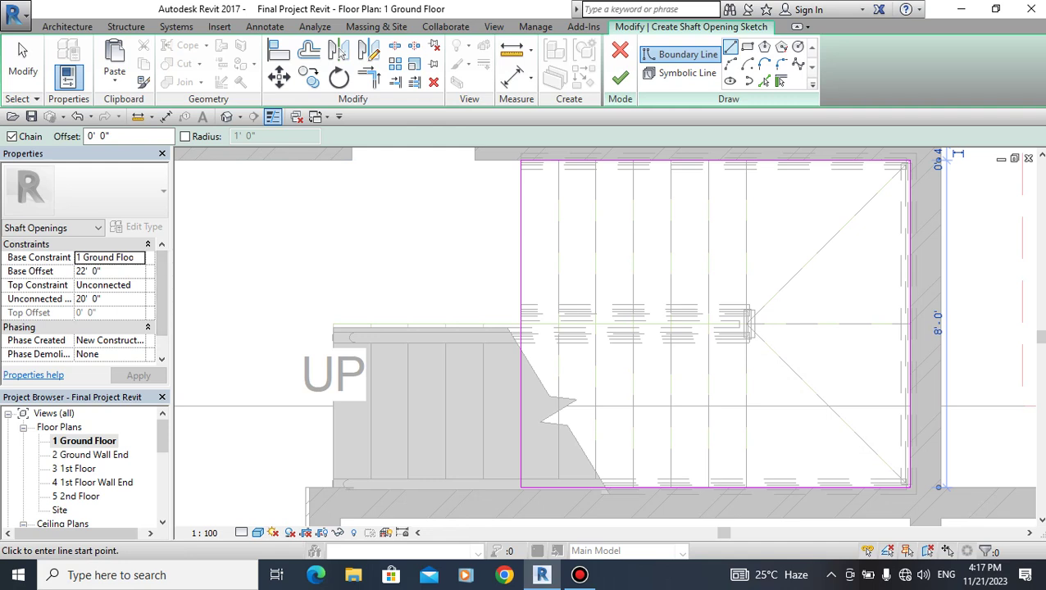
Set the shaft's Top Constraint to Up to level: 5 2nd Floor, apply, and finish.
click(107, 285)
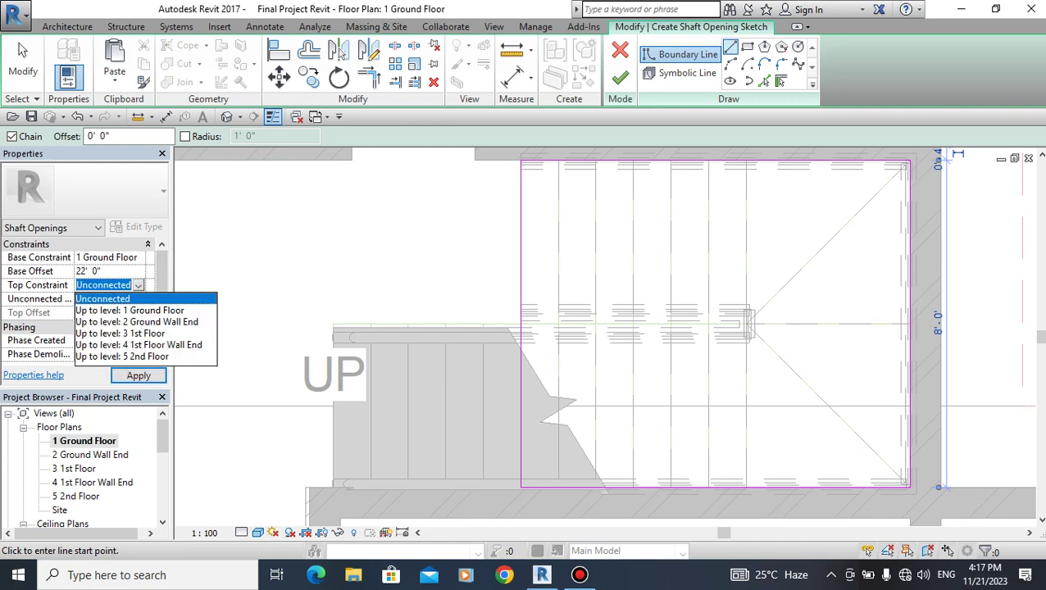
click(122, 356)
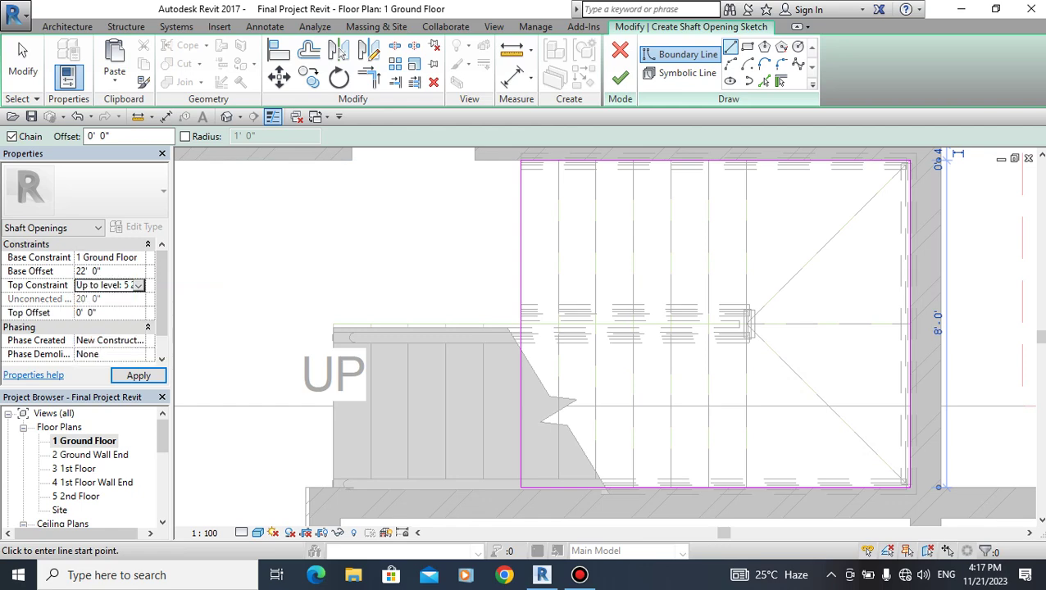
click(138, 375)
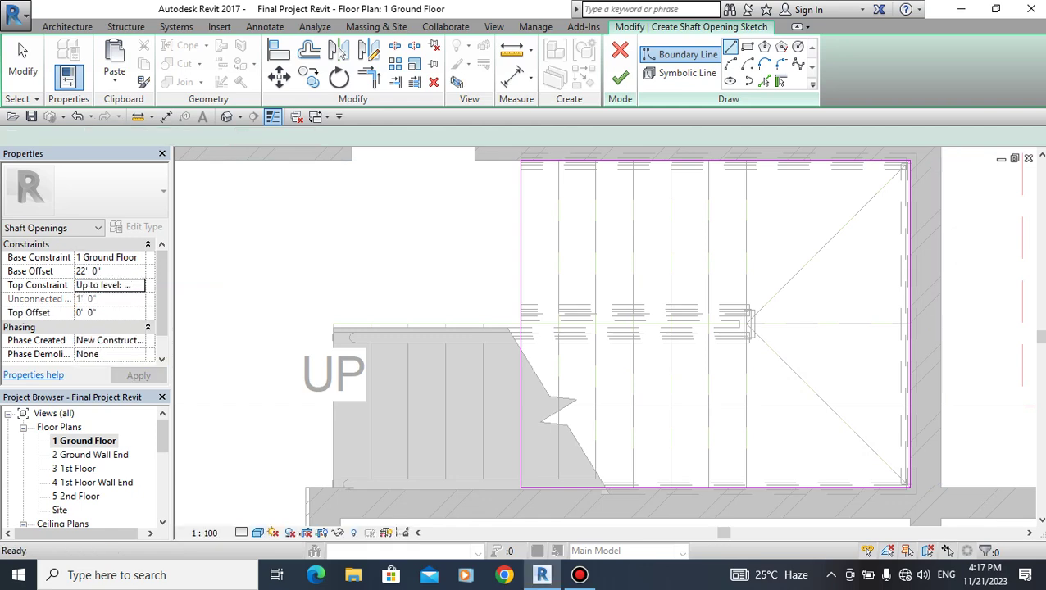
click(619, 78)
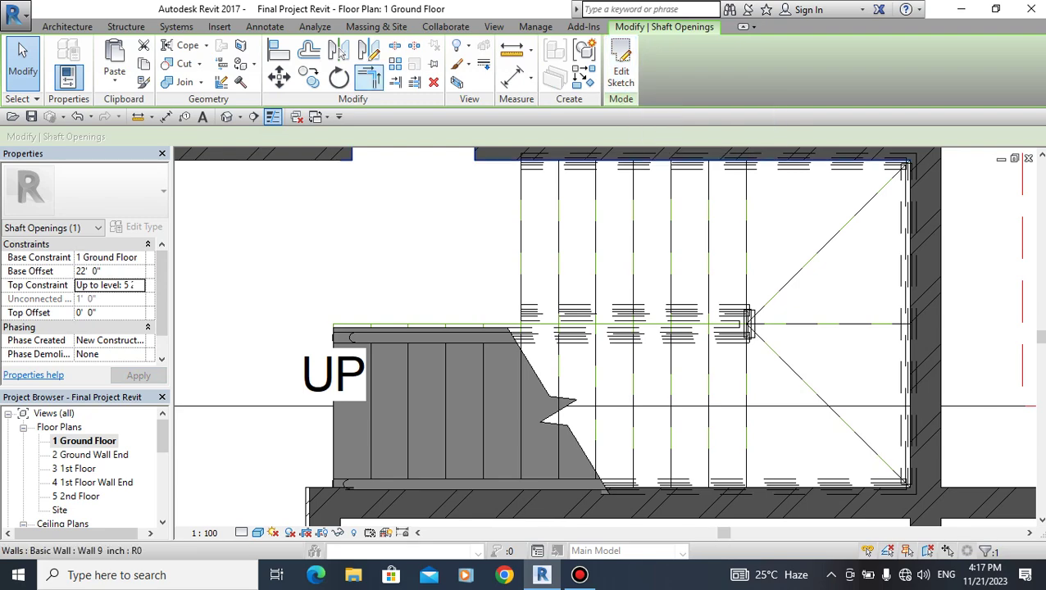
In the 3D view, turn off the Section Box to show the whole building.
click(226, 117)
key(Escape)
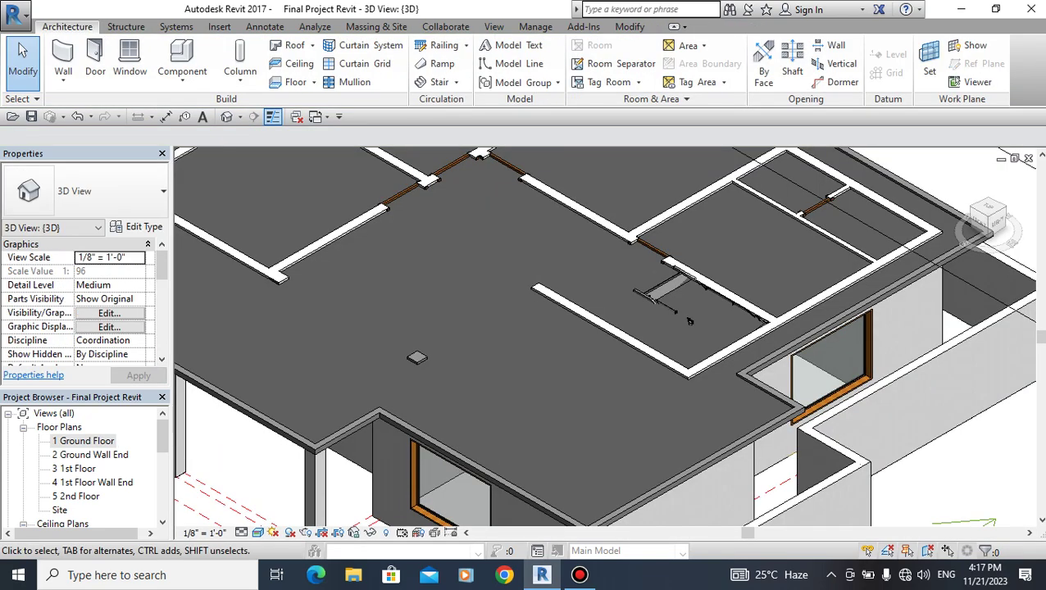
scroll(574, 328, down, 3)
scroll(511, 306, down, 1)
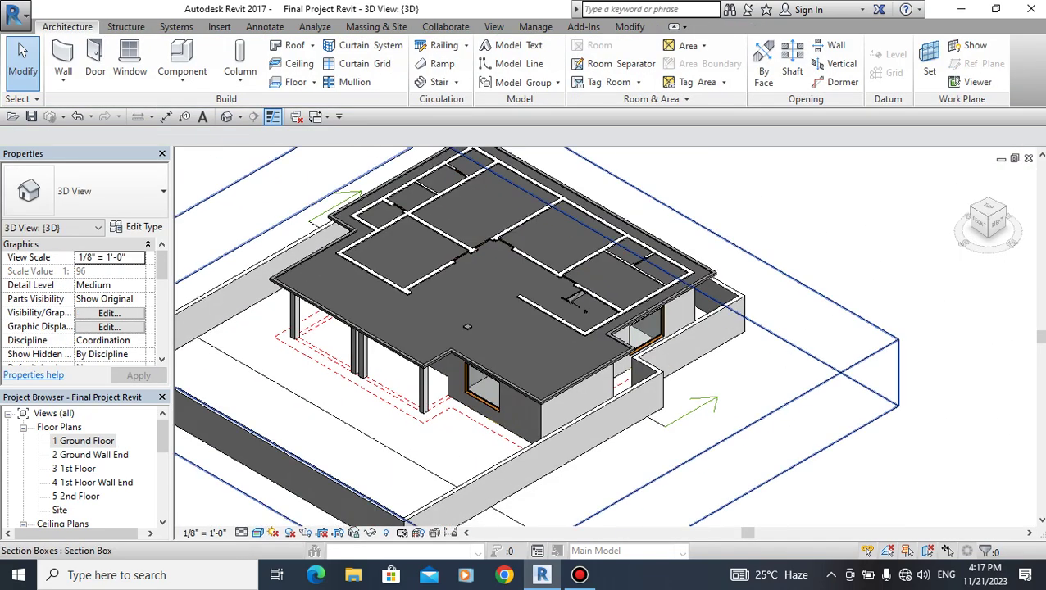
click(897, 338)
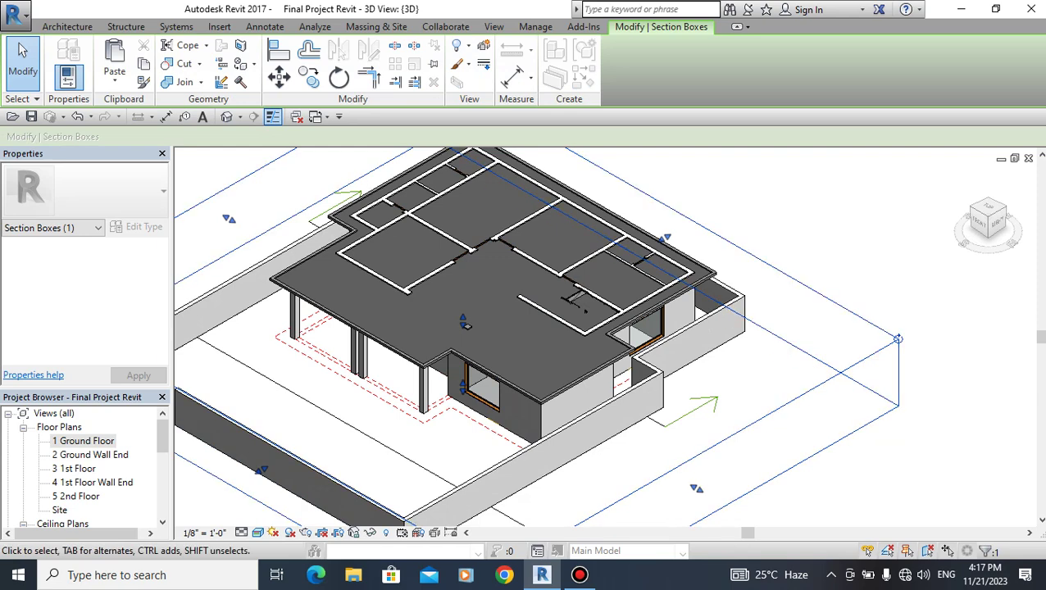
key(Escape)
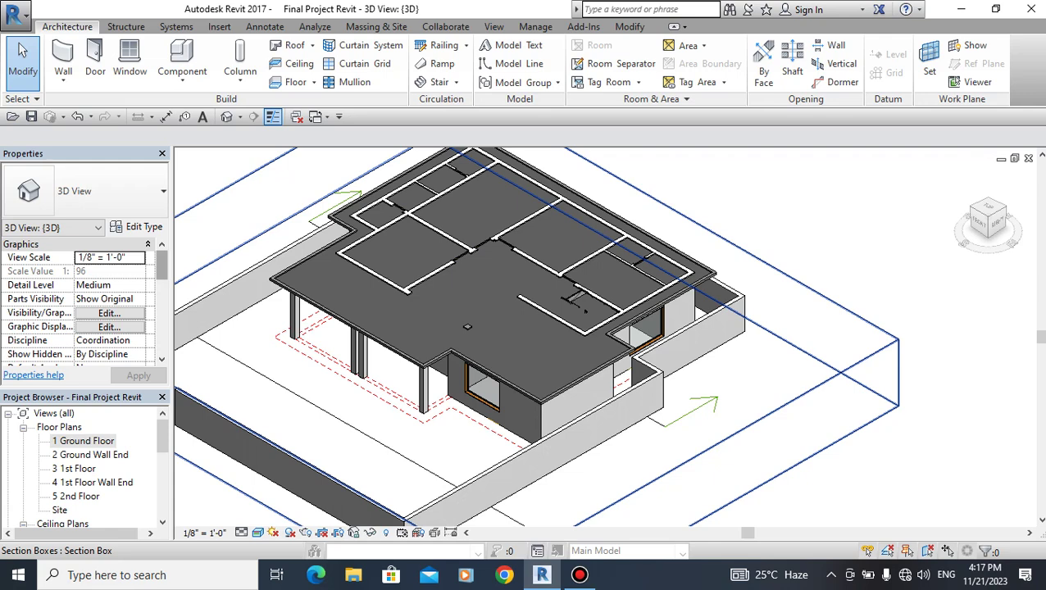
scroll(78, 299, down, 4)
scroll(78, 299, down, 2)
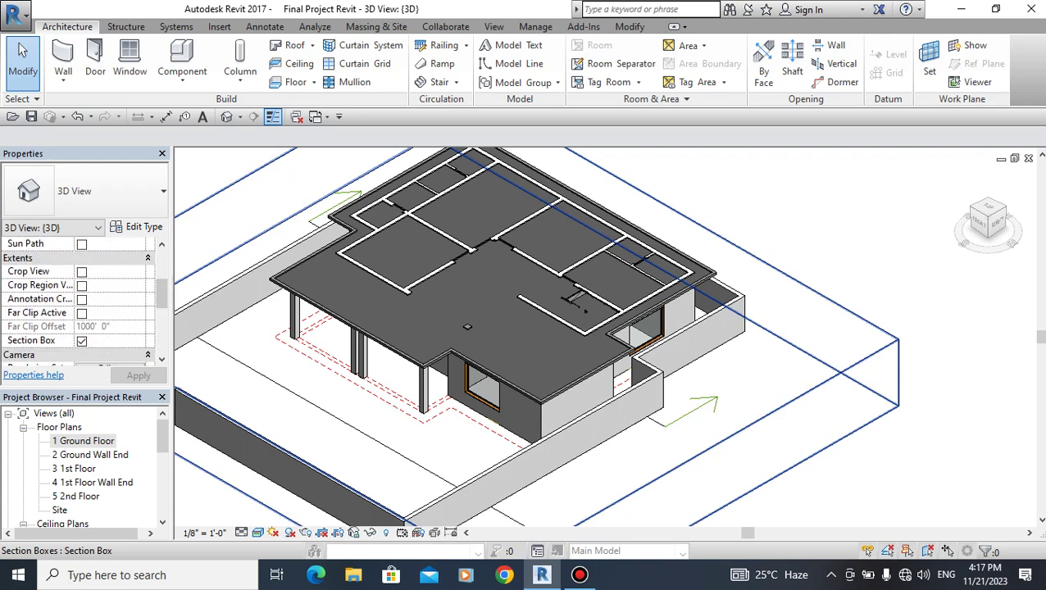
click(81, 340)
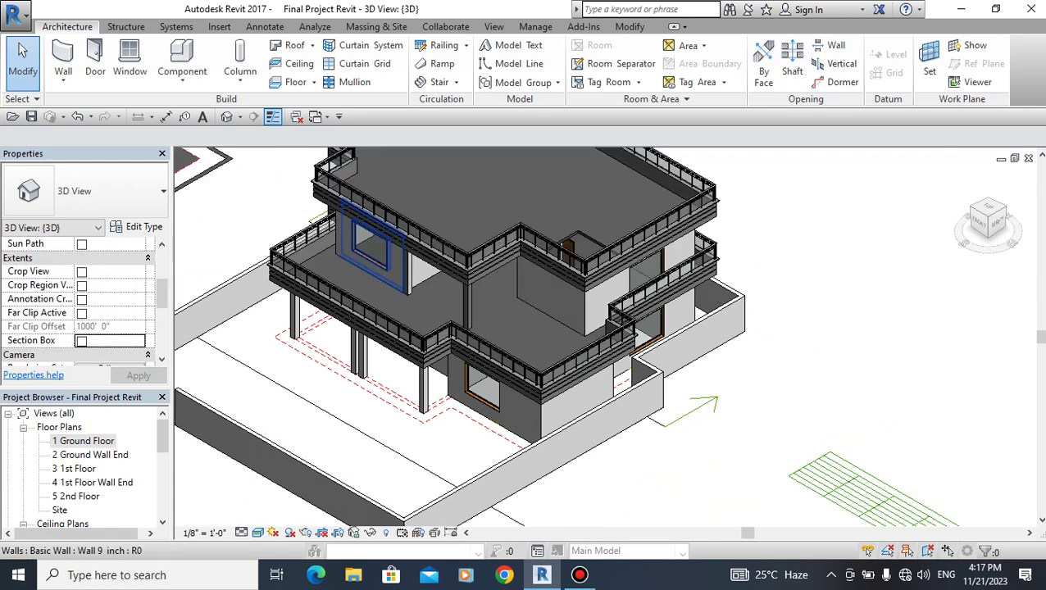
scroll(566, 246, up, 3)
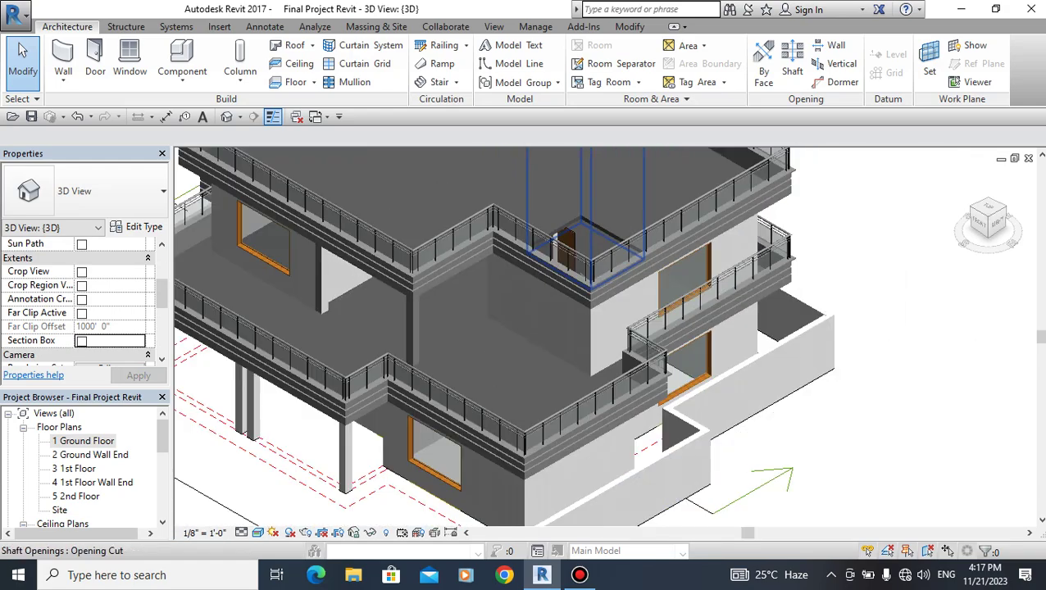
scroll(583, 231, down, 3)
Drag the shaft opening's top grip to change its height to 16' 7 1/16".
click(585, 219)
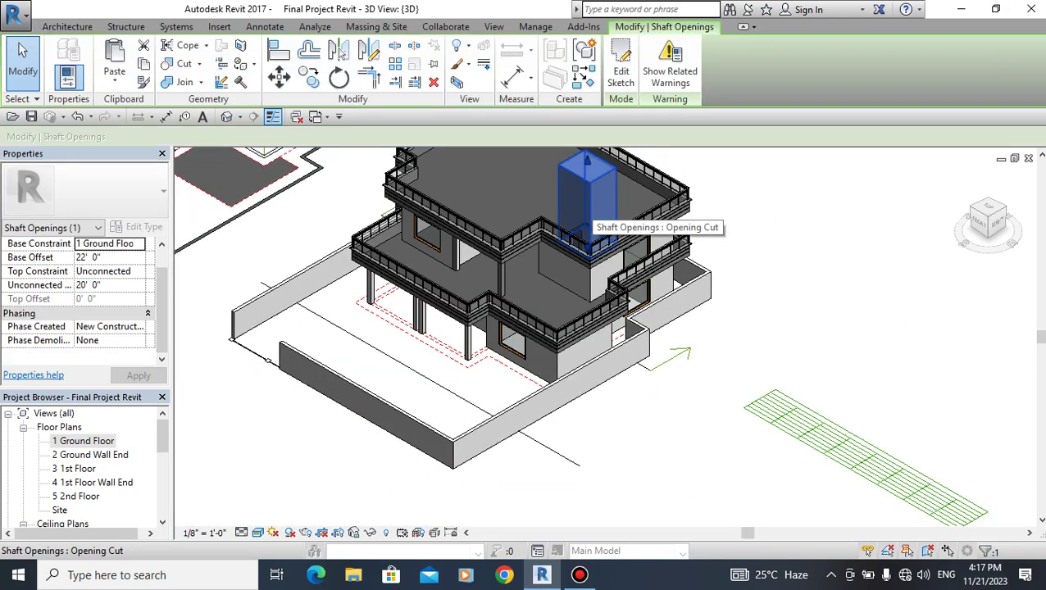
scroll(588, 229, up, 2)
scroll(589, 229, up, 1)
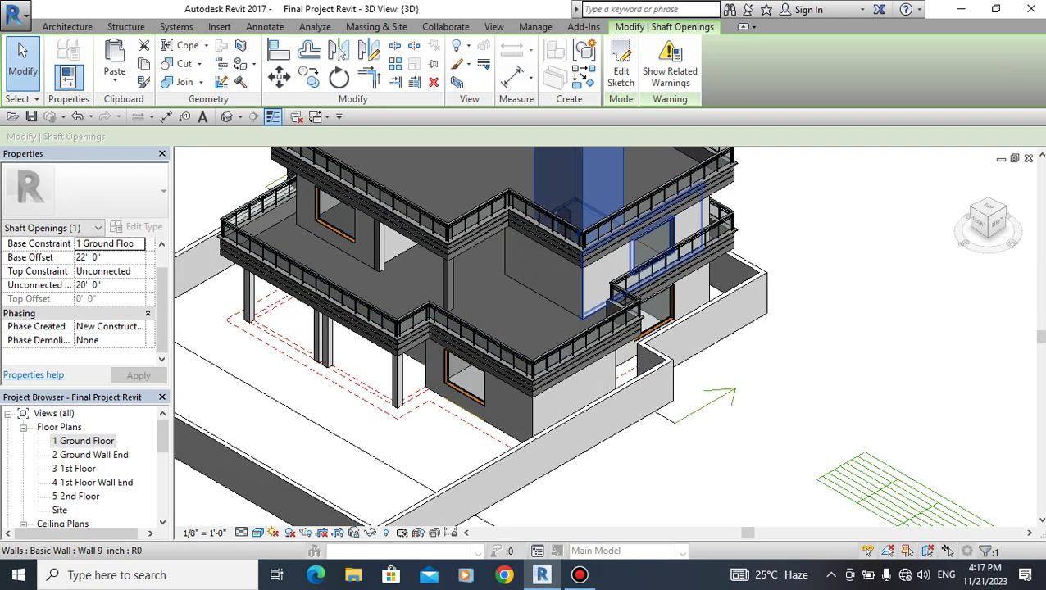
scroll(597, 320, down, 1)
scroll(598, 320, down, 2)
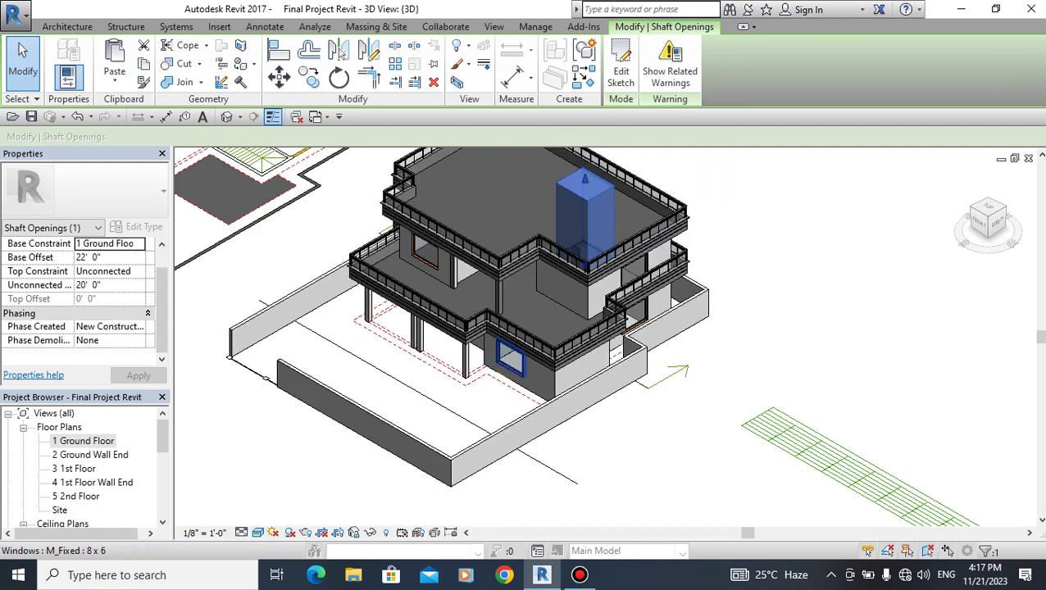
drag(584, 179, 585, 206)
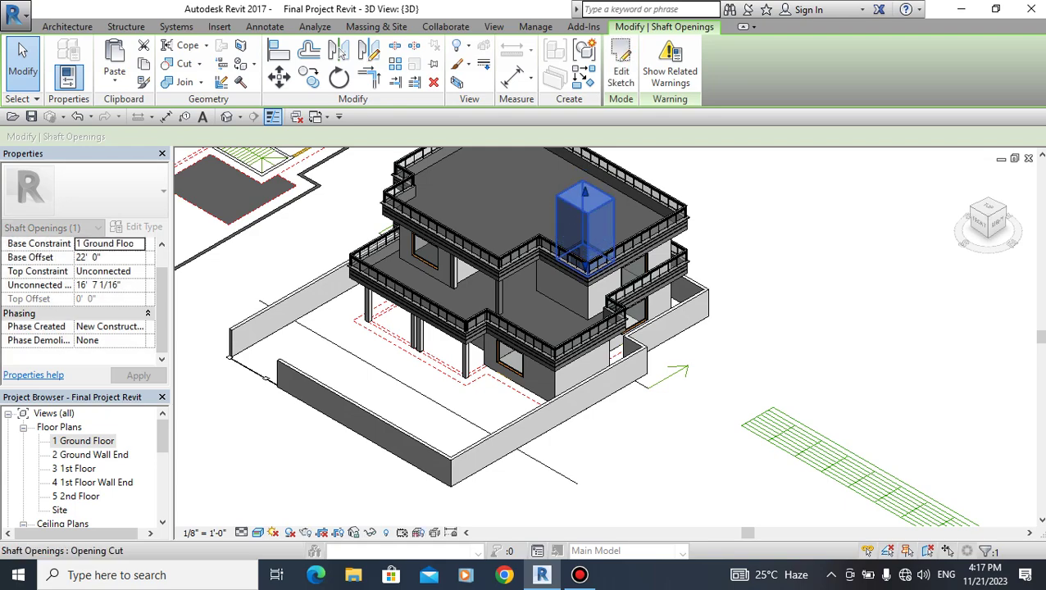
scroll(584, 243, up, 3)
middle_drag(566, 271, 564, 298)
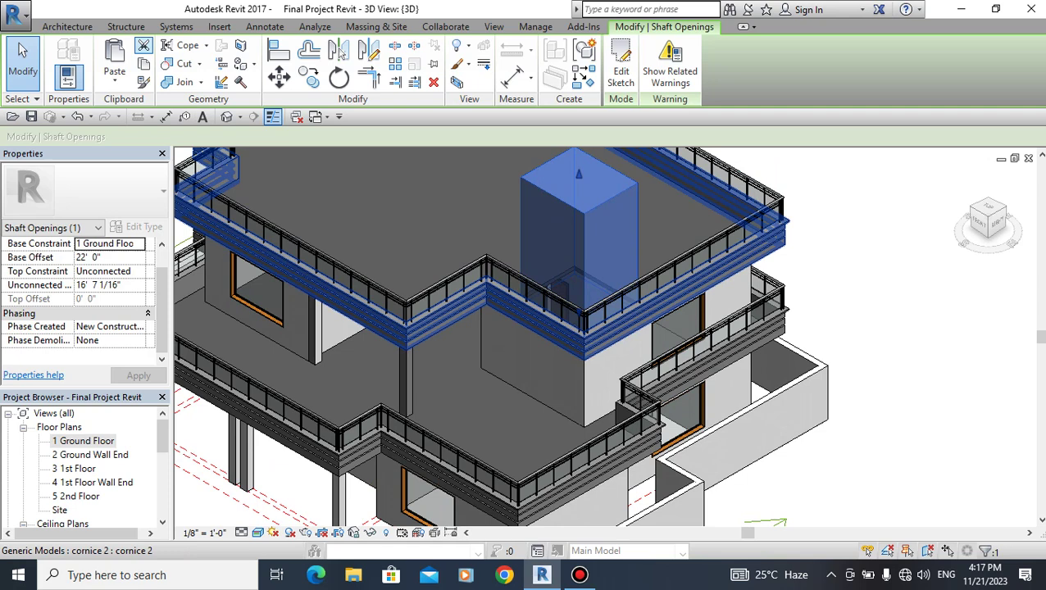
Paste the shaft opening Aligned to Selected Levels onto 1 Ground Floor.
click(23, 61)
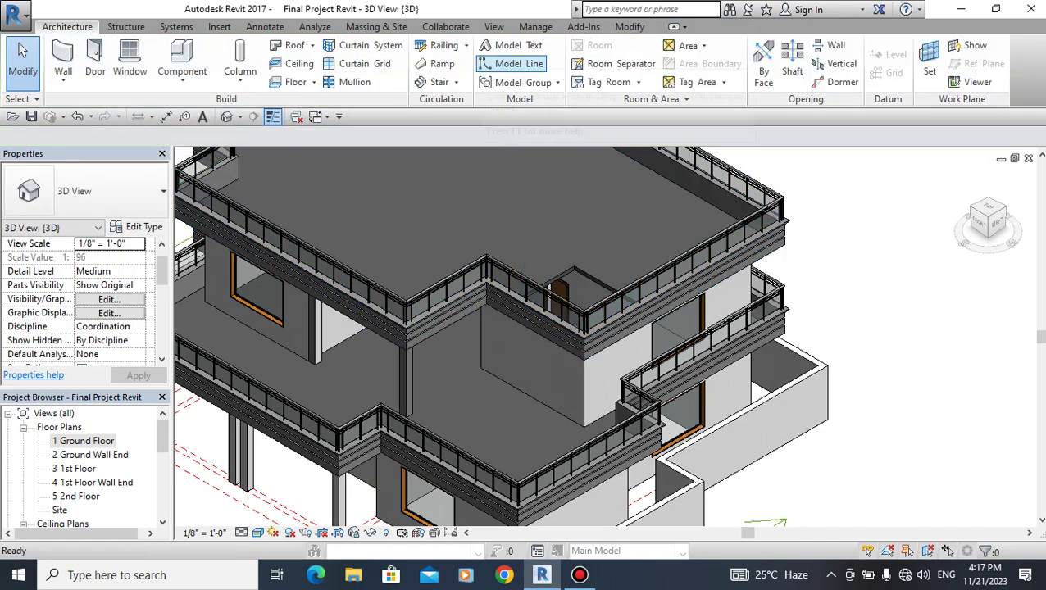
click(629, 26)
click(114, 86)
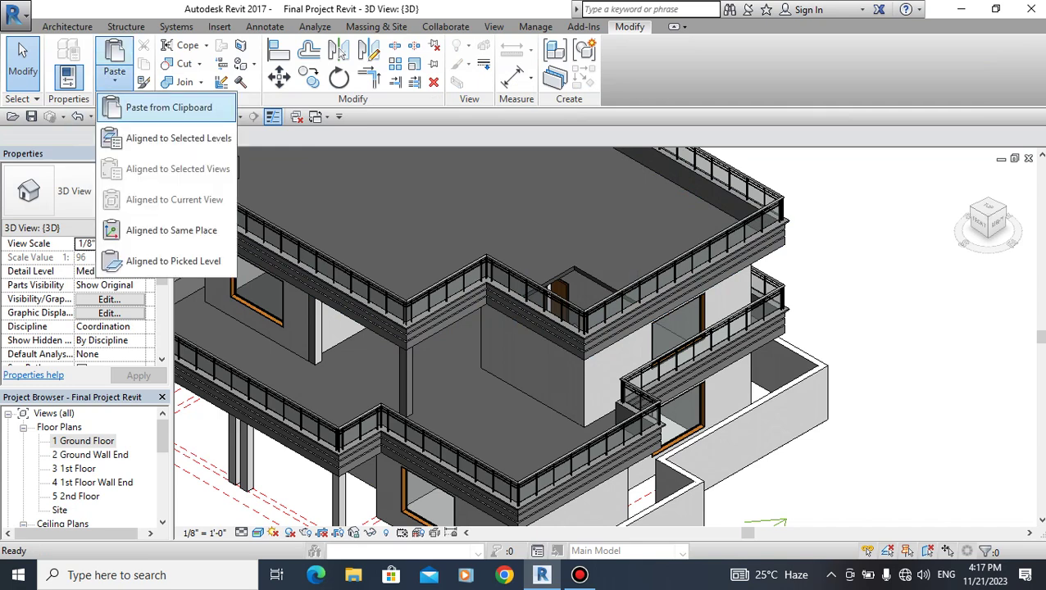
click(179, 138)
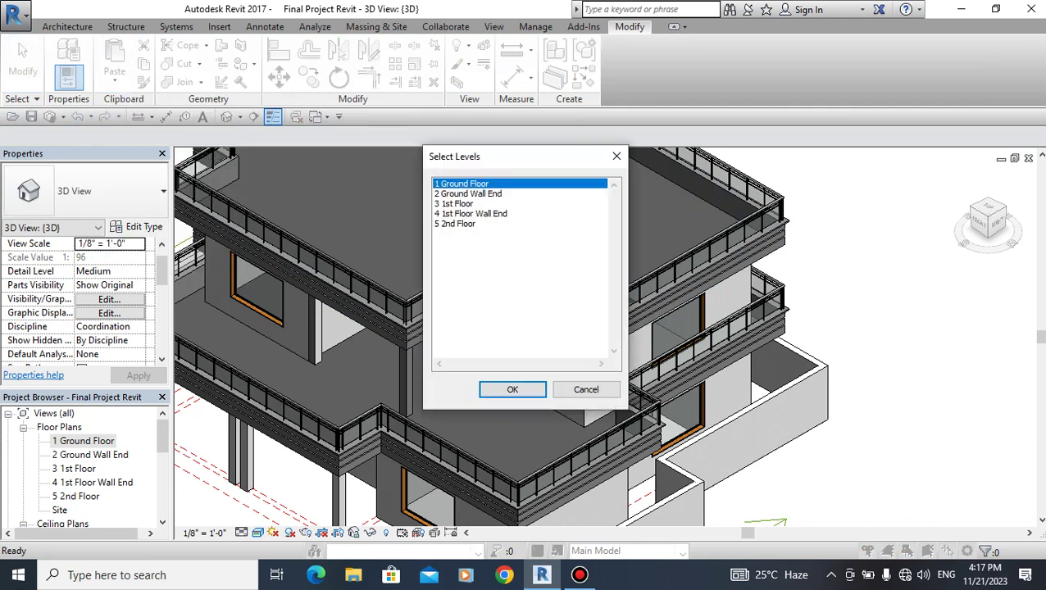
key(Return)
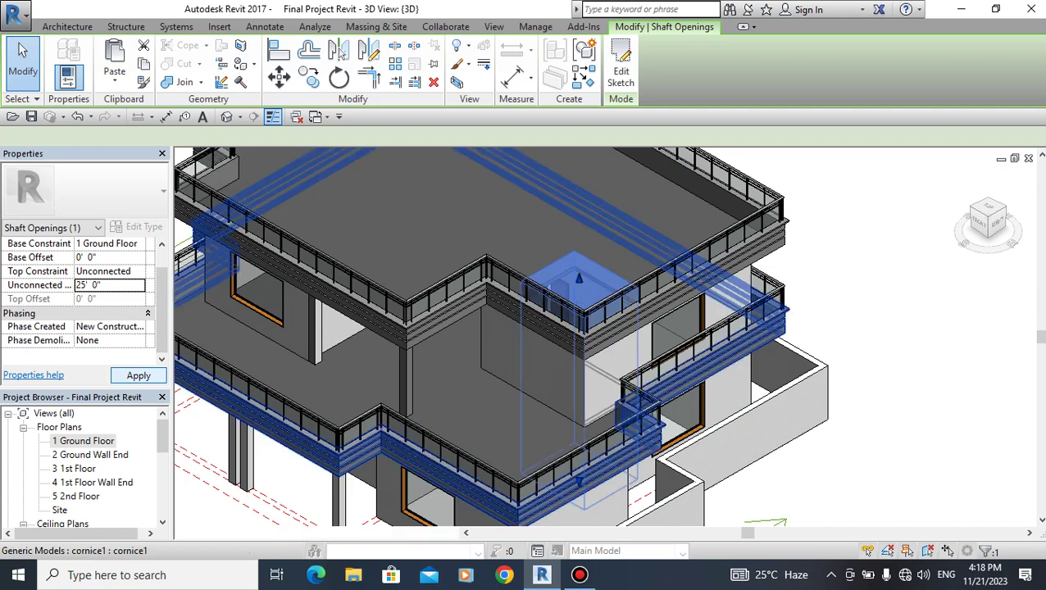
Commit the shaft's 0' 0" base offset and 25' 0" unconnected height.
key(Escape)
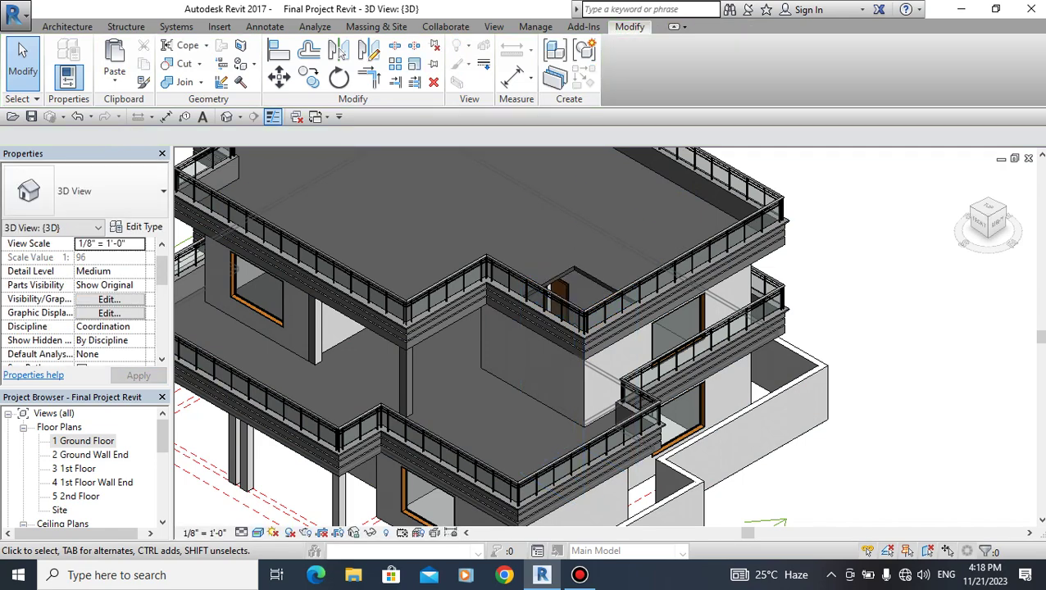
scroll(850, 352, down, 2)
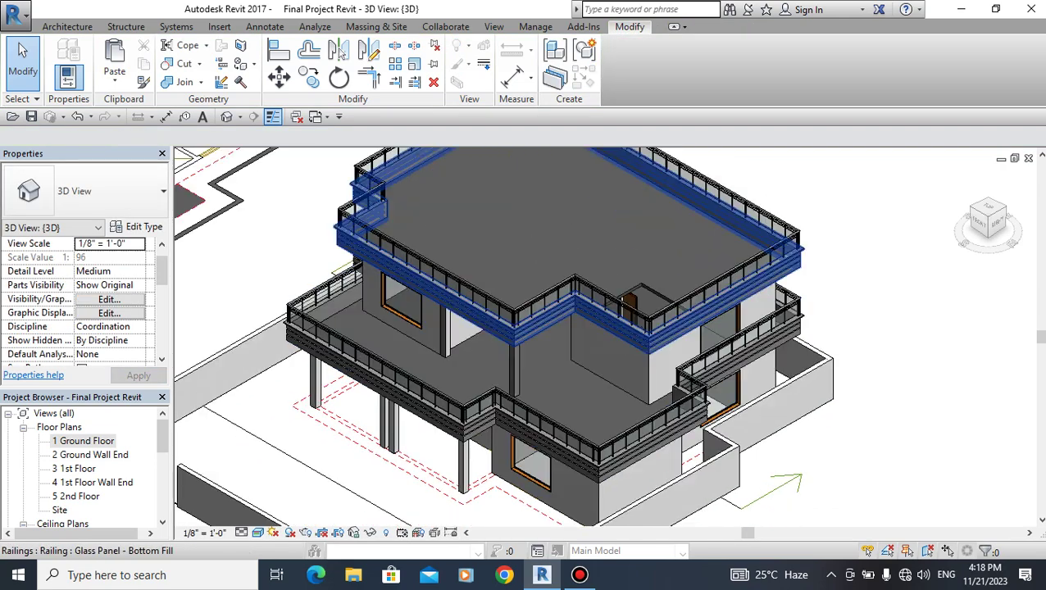
scroll(275, 266, down, 2)
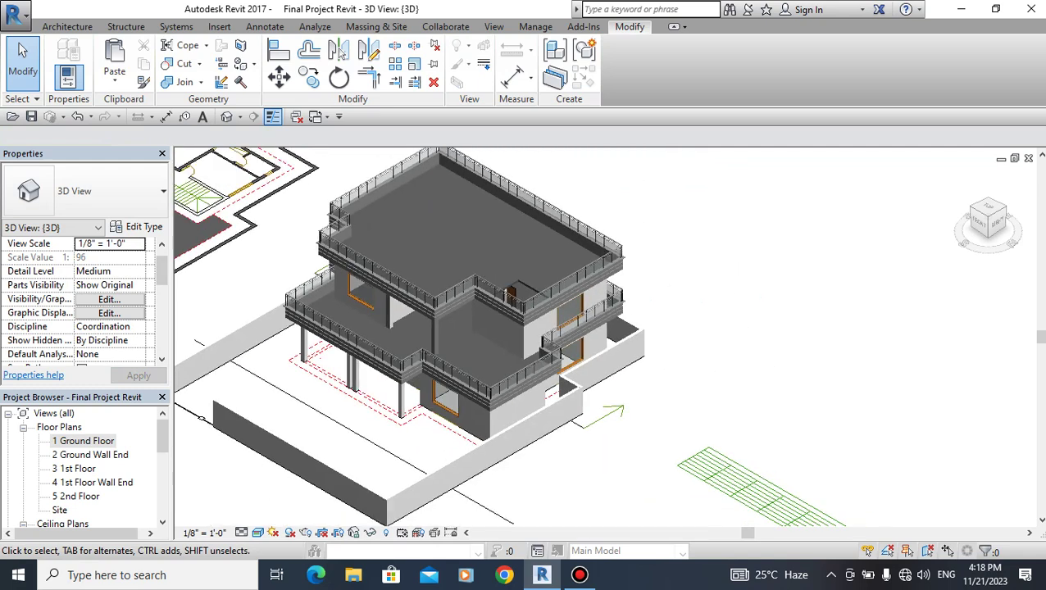
scroll(82, 299, down, 3)
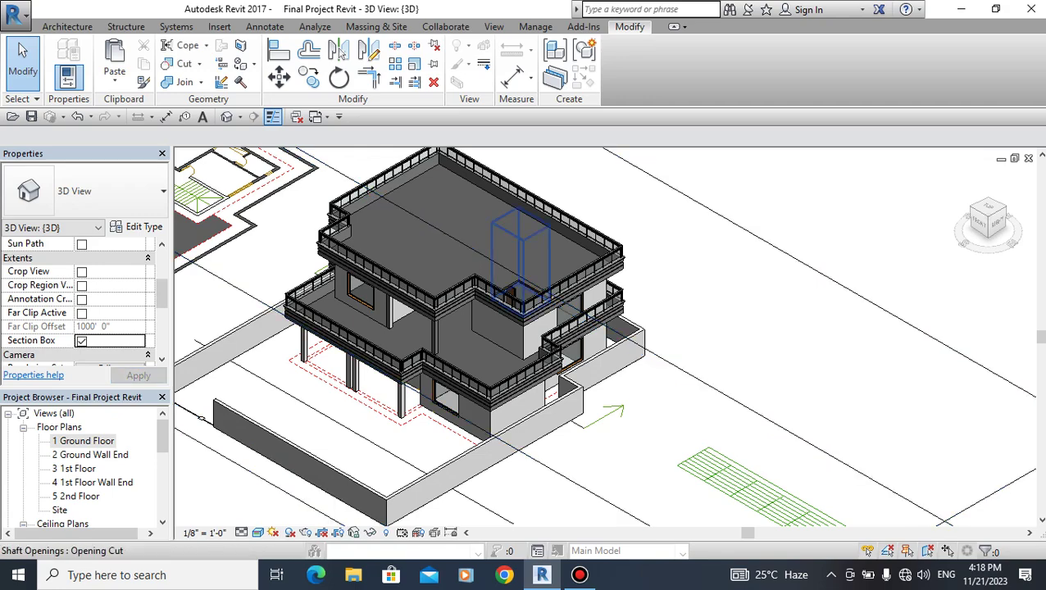
Pull the section box's far end in so it encloses only the house.
click(665, 367)
scroll(665, 367, down, 4)
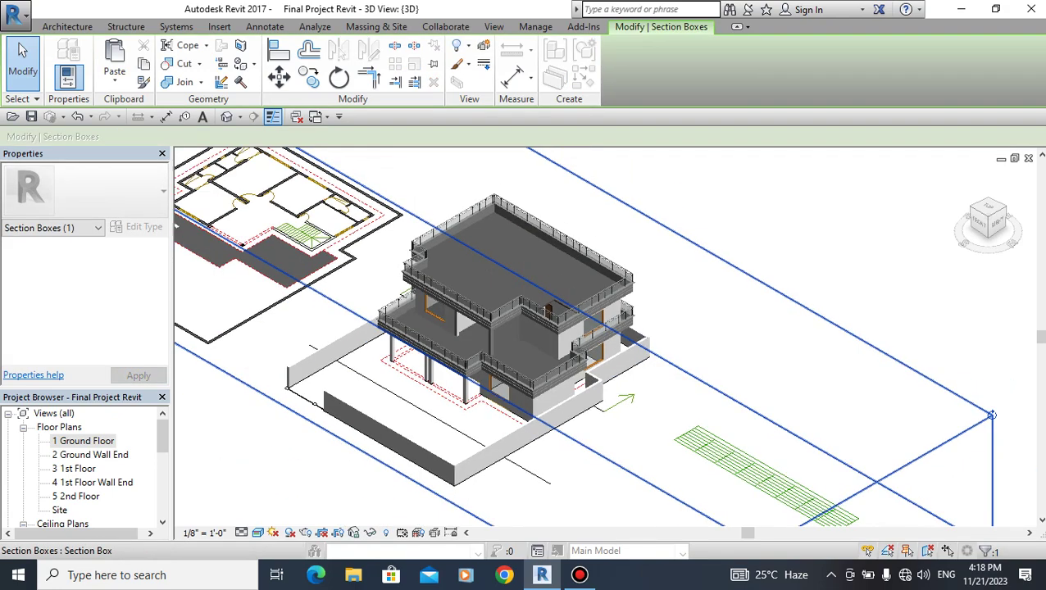
scroll(738, 422, down, 2)
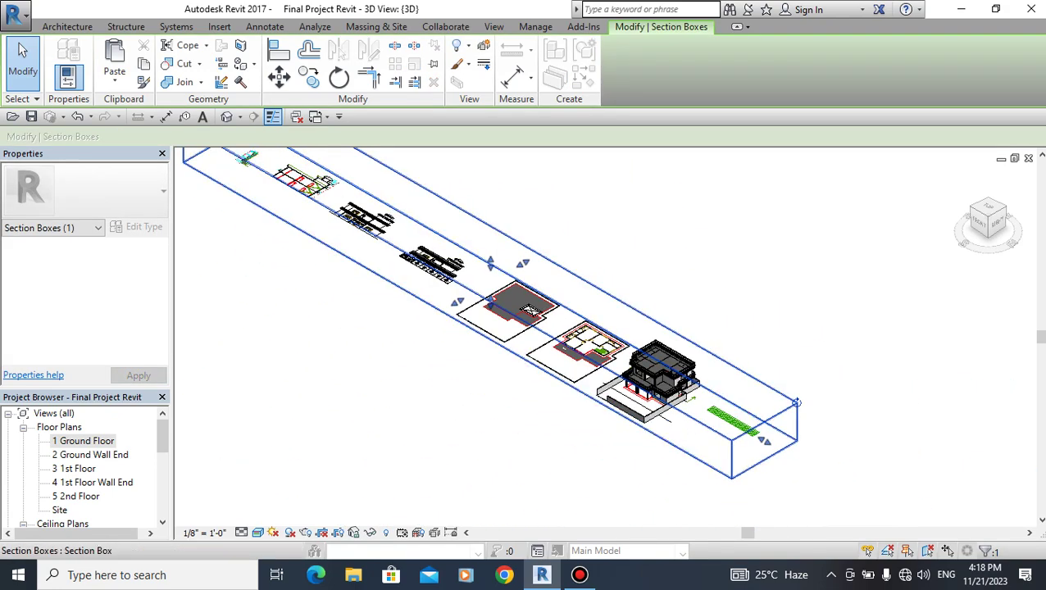
middle_drag(528, 310, 542, 367)
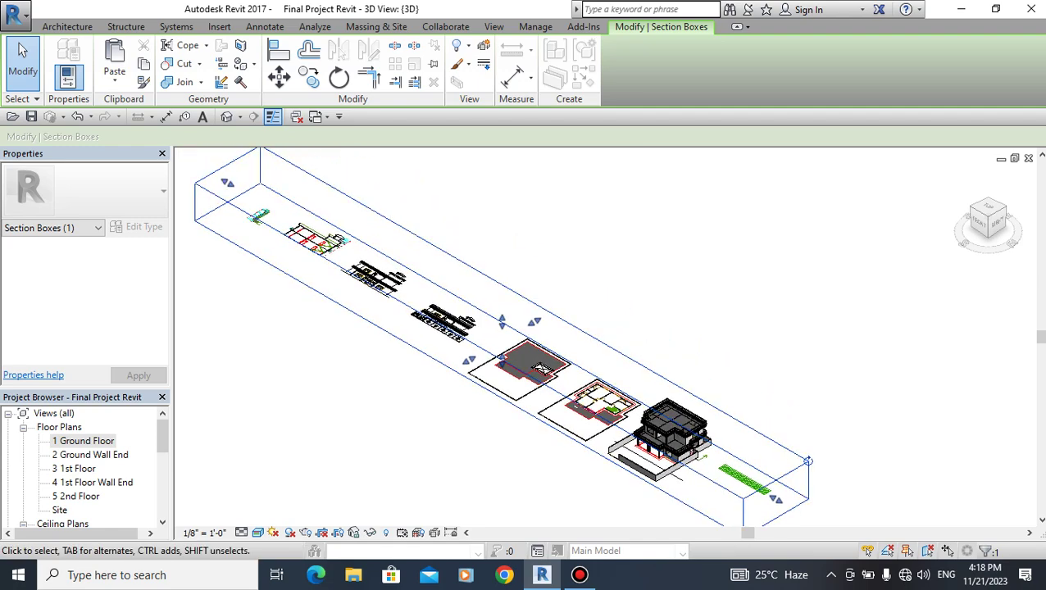
drag(541, 367, 622, 409)
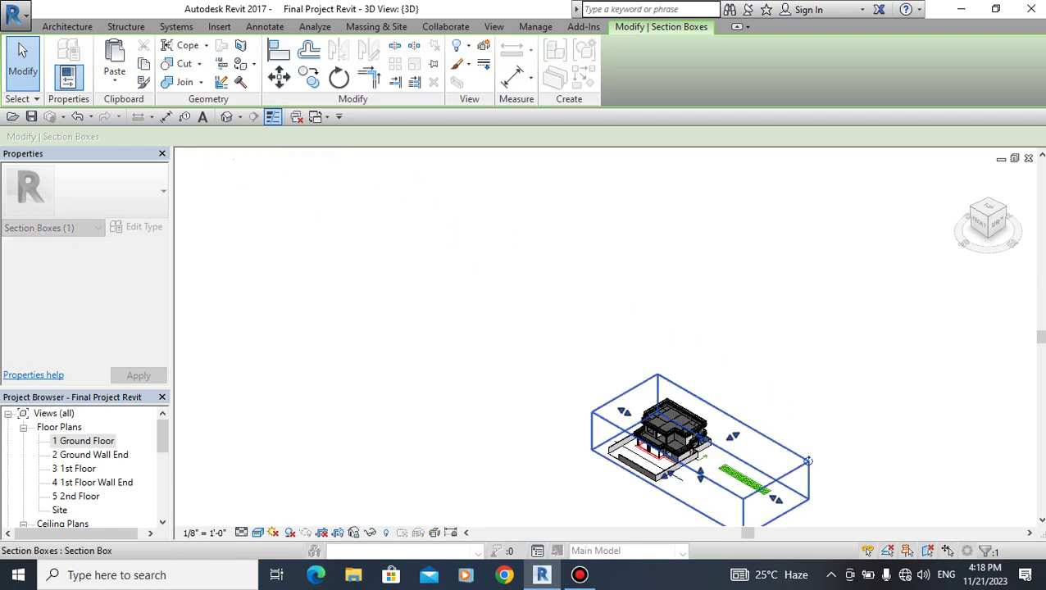
scroll(623, 410, up, 2)
scroll(668, 474, up, 3)
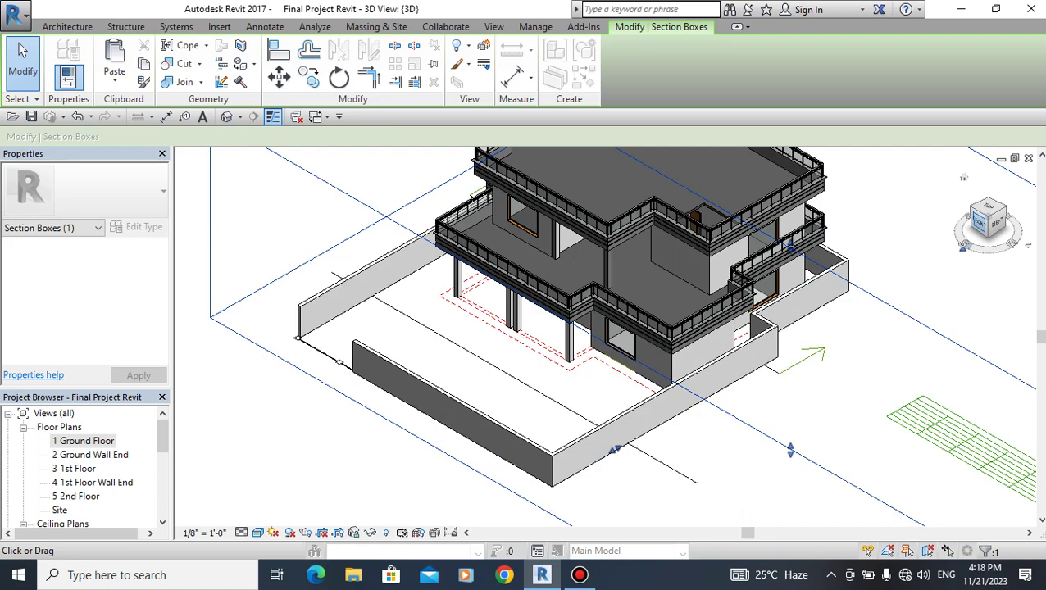
From the FRONT view, lower the section box top to just above the ground floor, then return Home.
click(980, 222)
scroll(555, 326, up, 5)
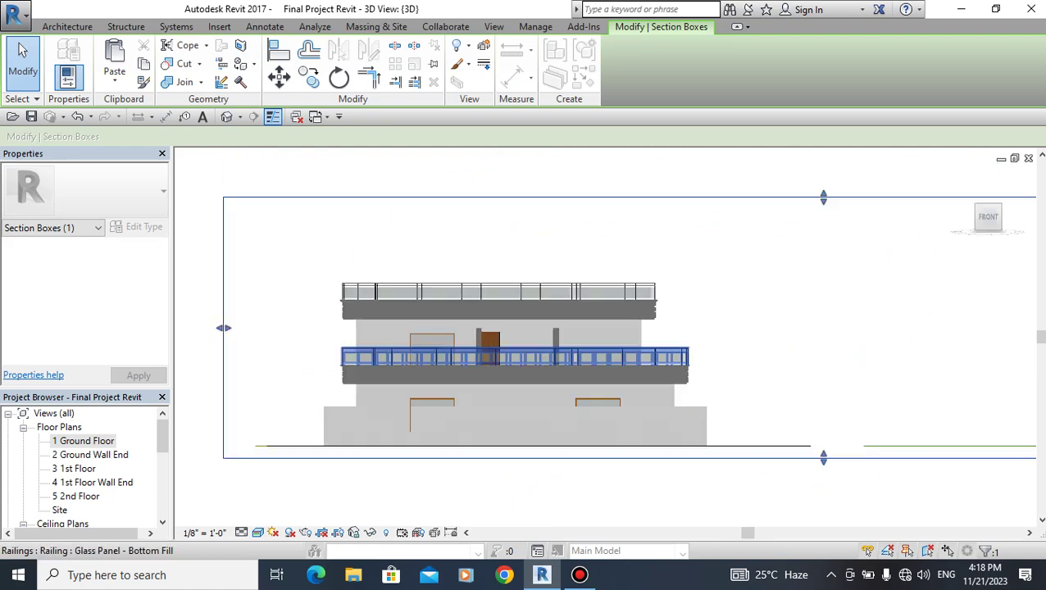
scroll(656, 344, up, 2)
scroll(655, 344, down, 1)
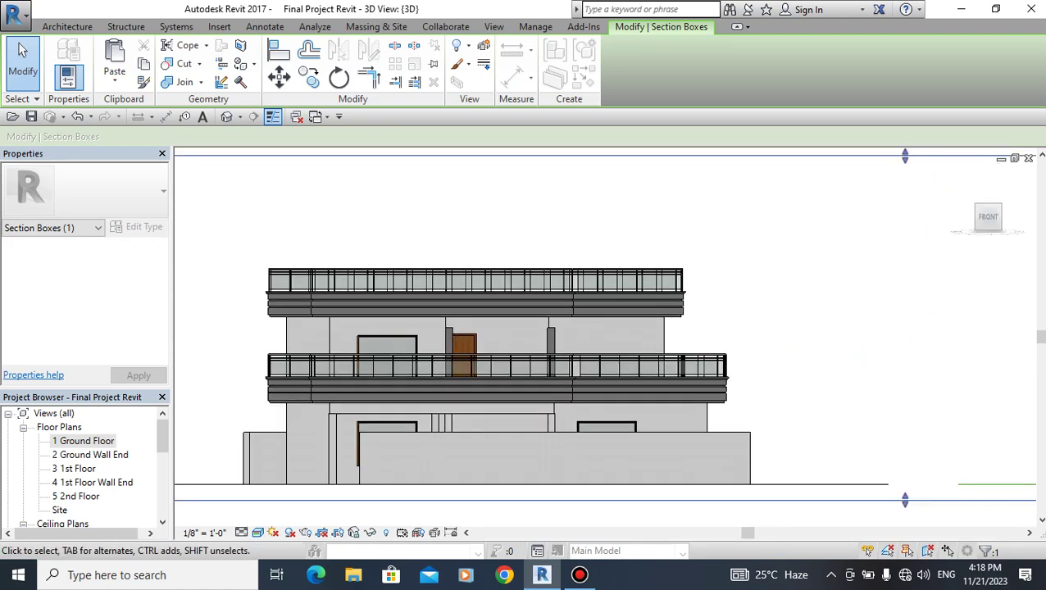
drag(905, 155, 904, 394)
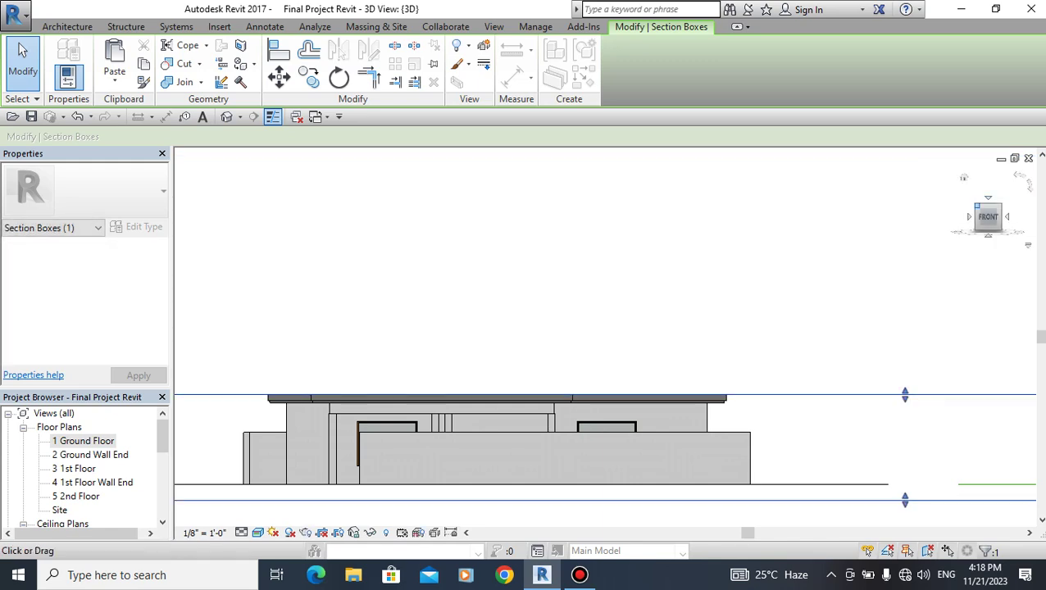
click(964, 177)
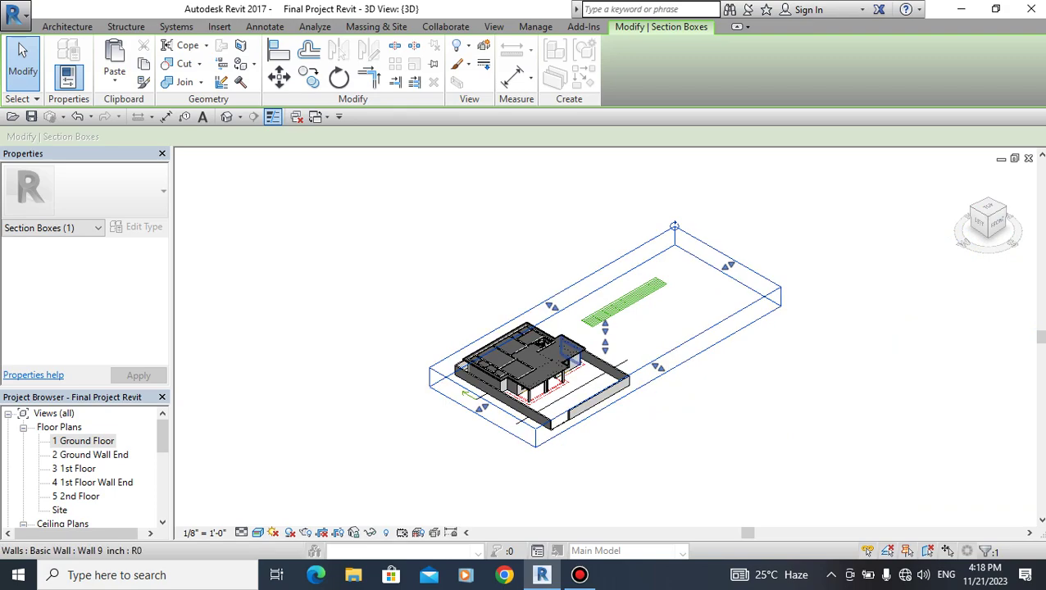
Zoom and orbit the 3D view to look into the stair opening.
scroll(531, 341, up, 3)
scroll(531, 340, up, 2)
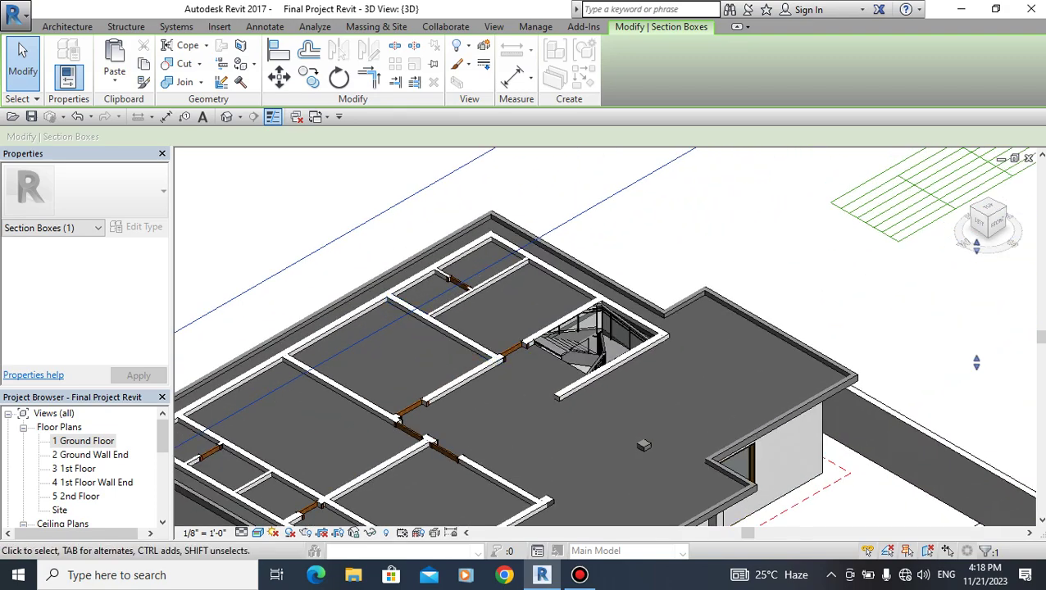
scroll(531, 341, up, 2)
shift+middle_drag(531, 341, 566, 332)
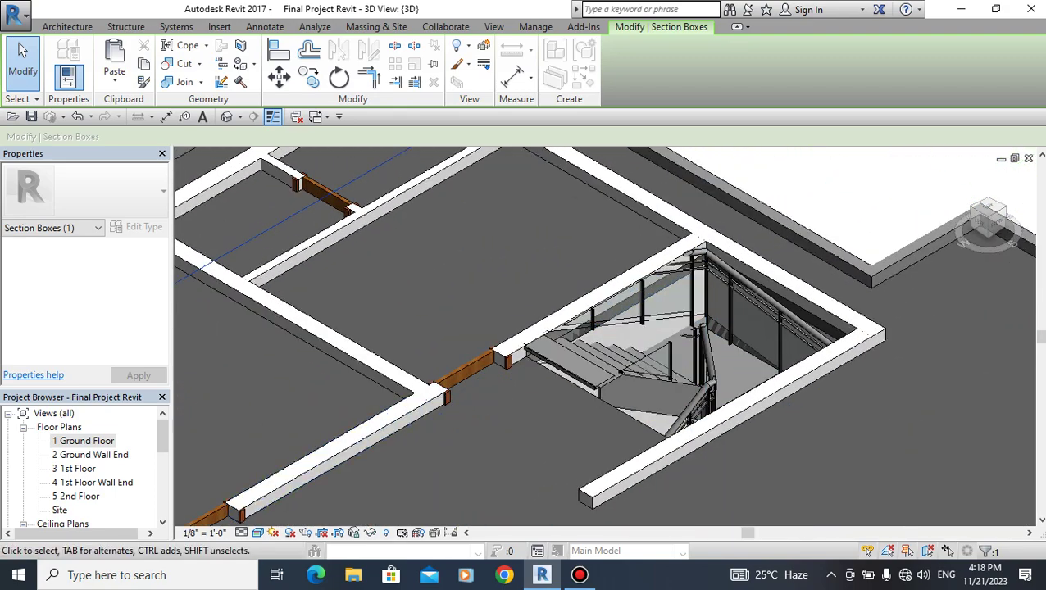
scroll(721, 393, up, 3)
scroll(721, 394, up, 2)
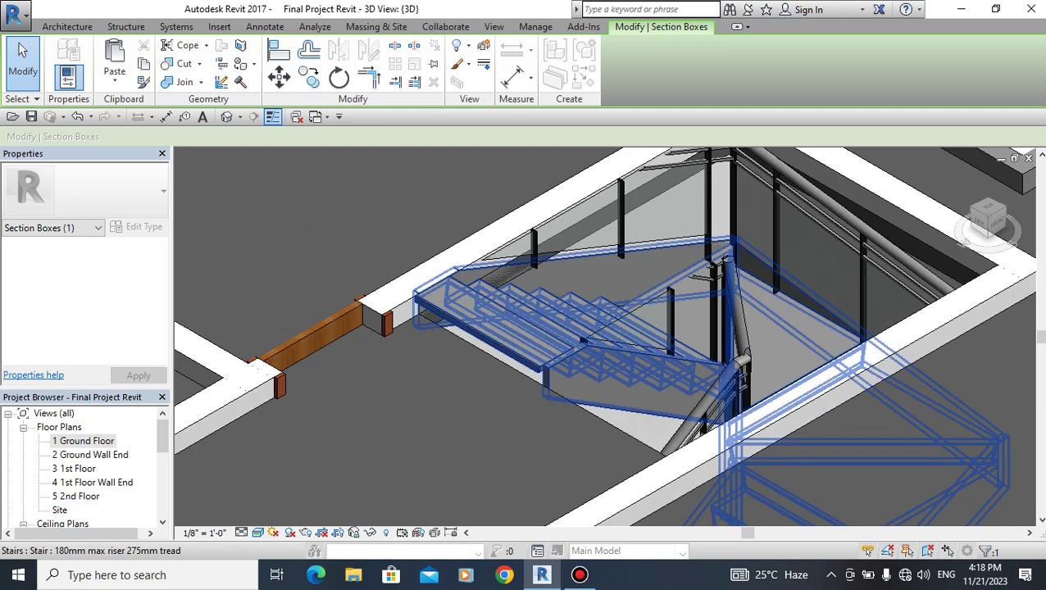
Change the U-shaped stair's type to Monolithic Stair and finish the stair edit.
click(590, 349)
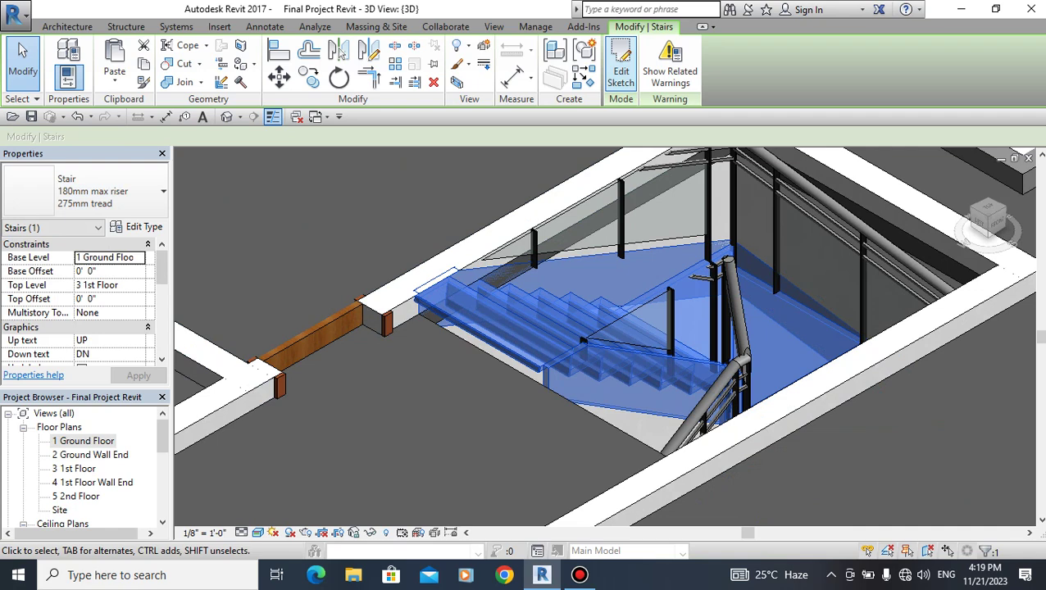
click(620, 61)
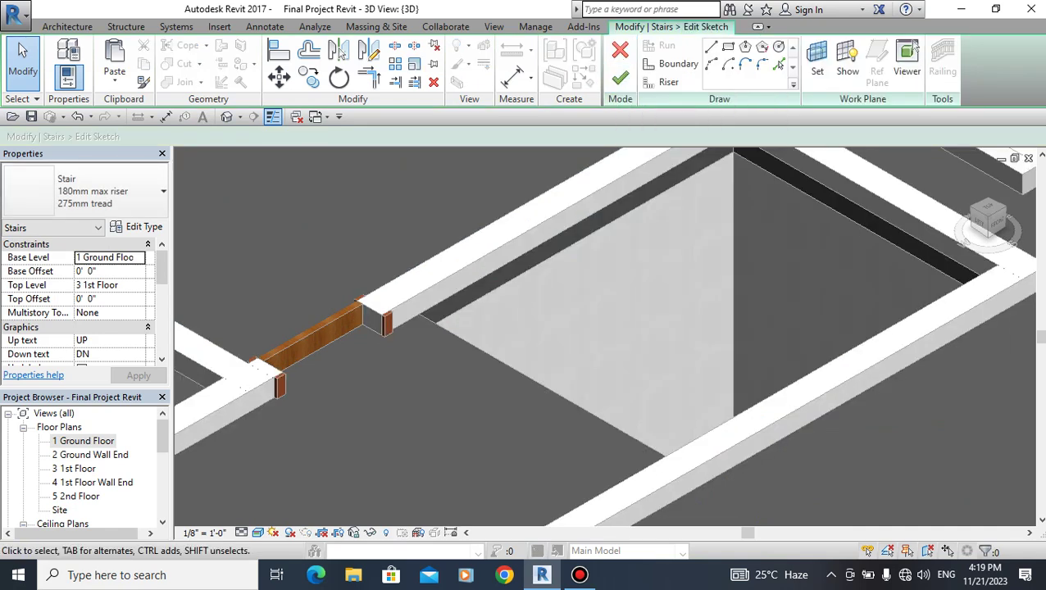
click(98, 191)
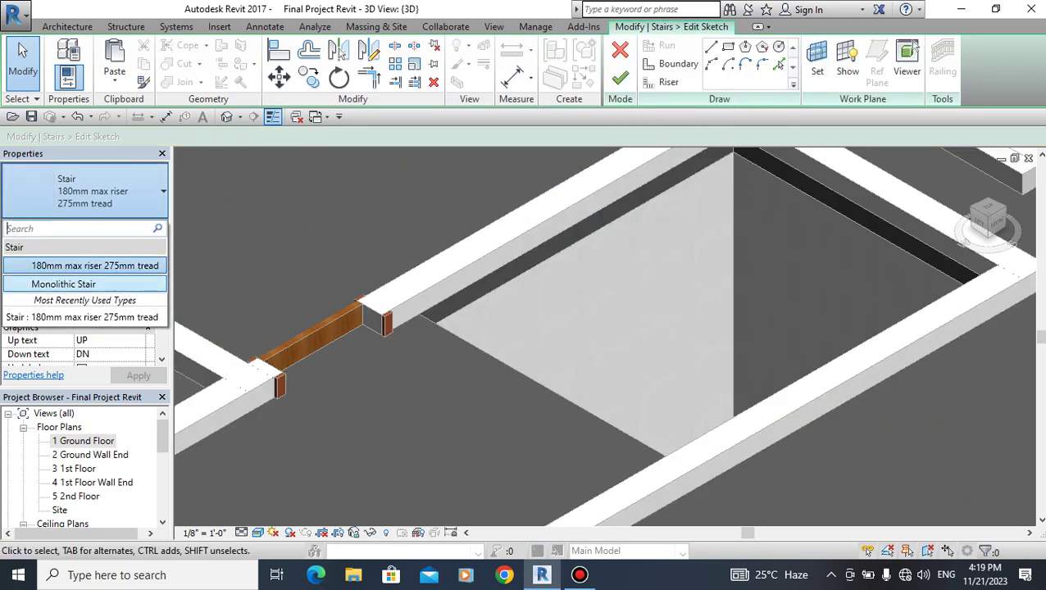
click(64, 284)
click(620, 78)
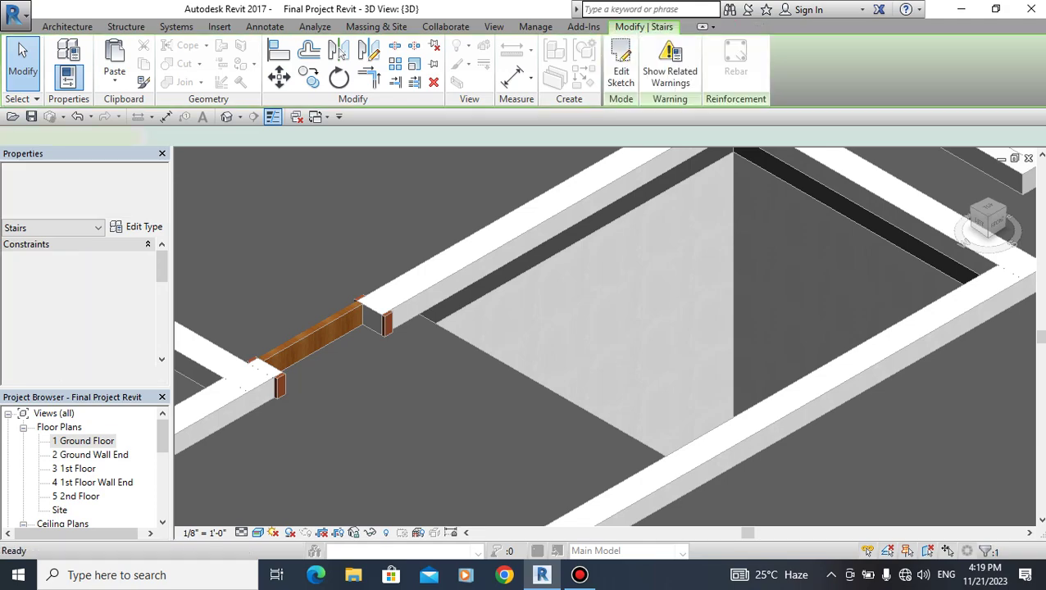
Deselect the stair and zoom around to inspect the finished monolithic stair.
scroll(566, 328, down, 3)
scroll(566, 328, down, 3)
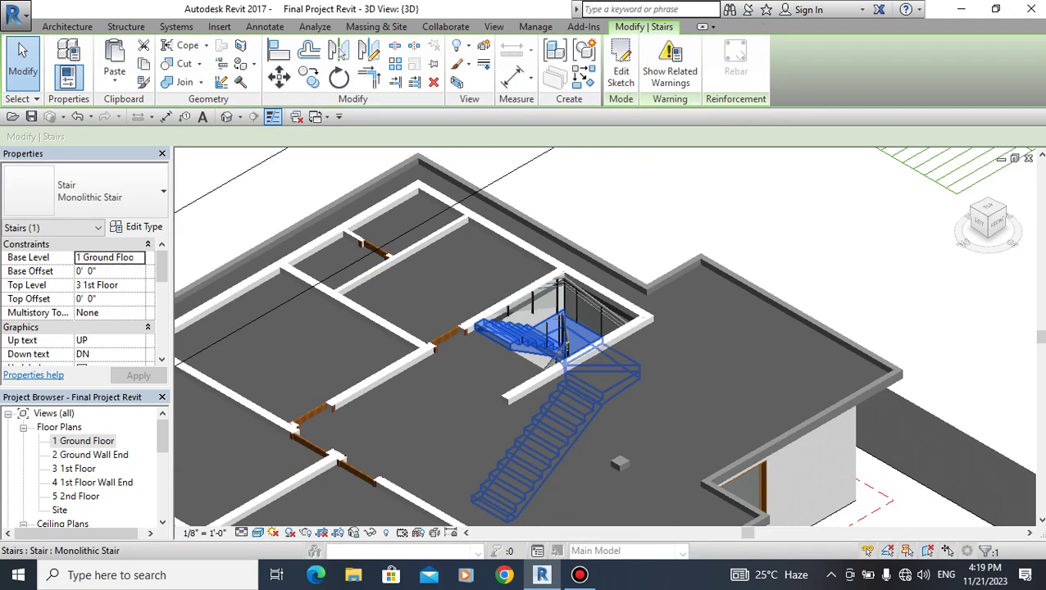
key(Escape)
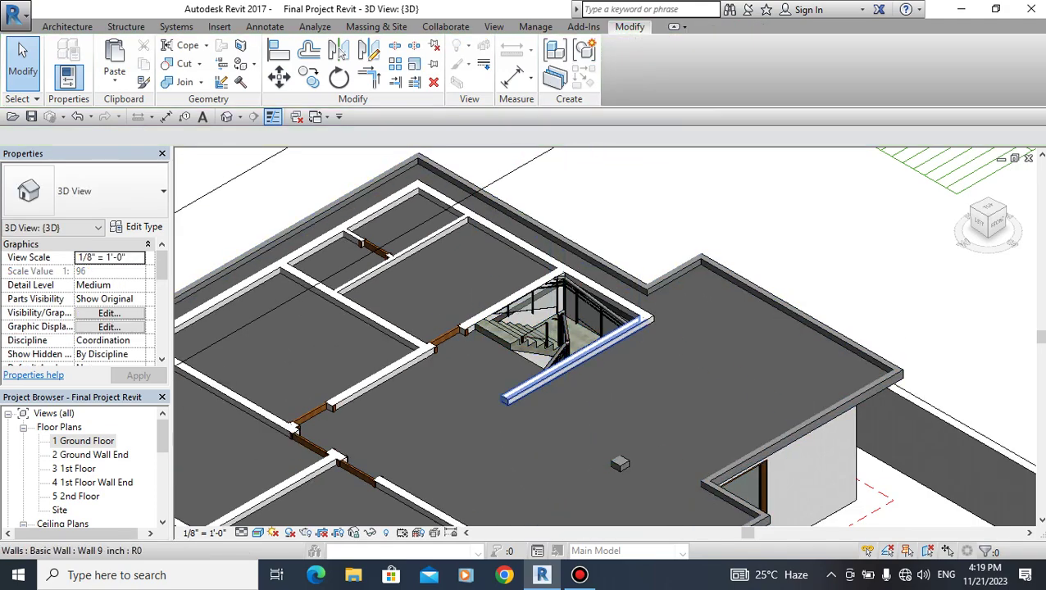
scroll(541, 328, up, 2)
scroll(541, 328, up, 1)
scroll(573, 373, up, 1)
scroll(573, 373, up, 2)
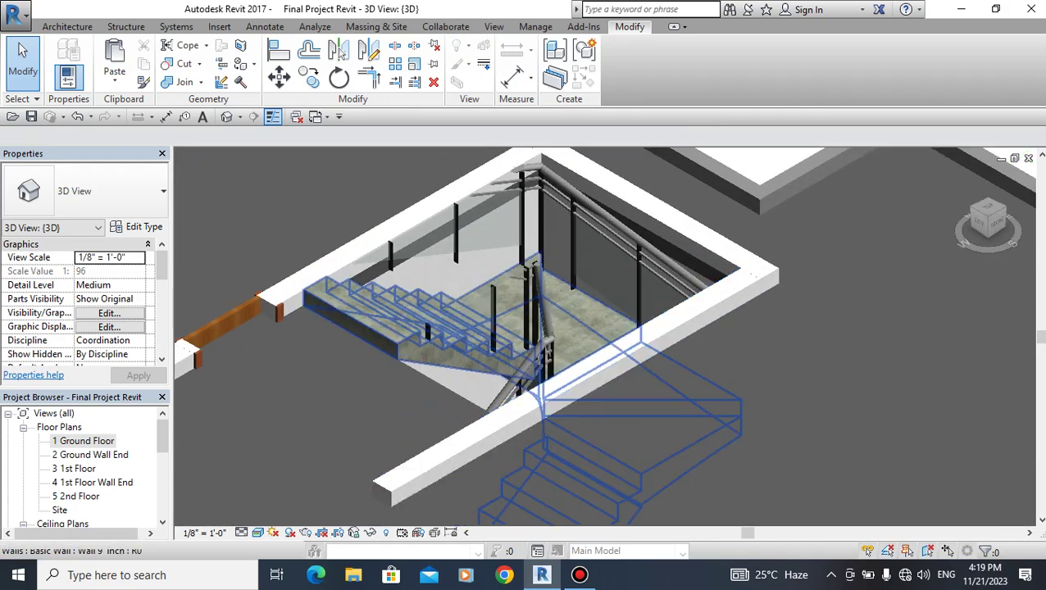
scroll(574, 344, down, 2)
scroll(574, 344, down, 1)
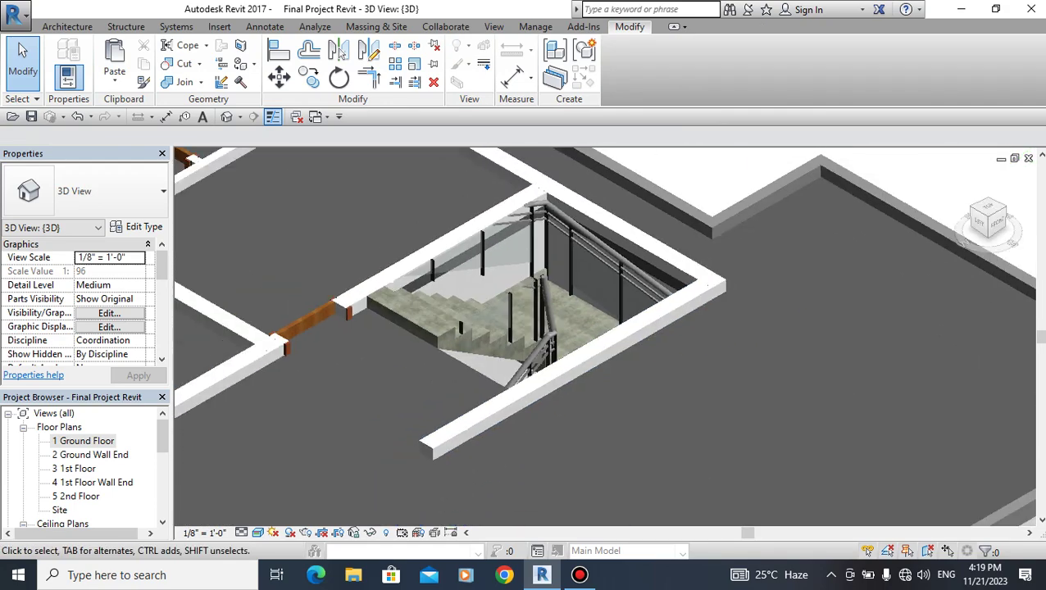
scroll(573, 361, down, 2)
scroll(574, 360, down, 2)
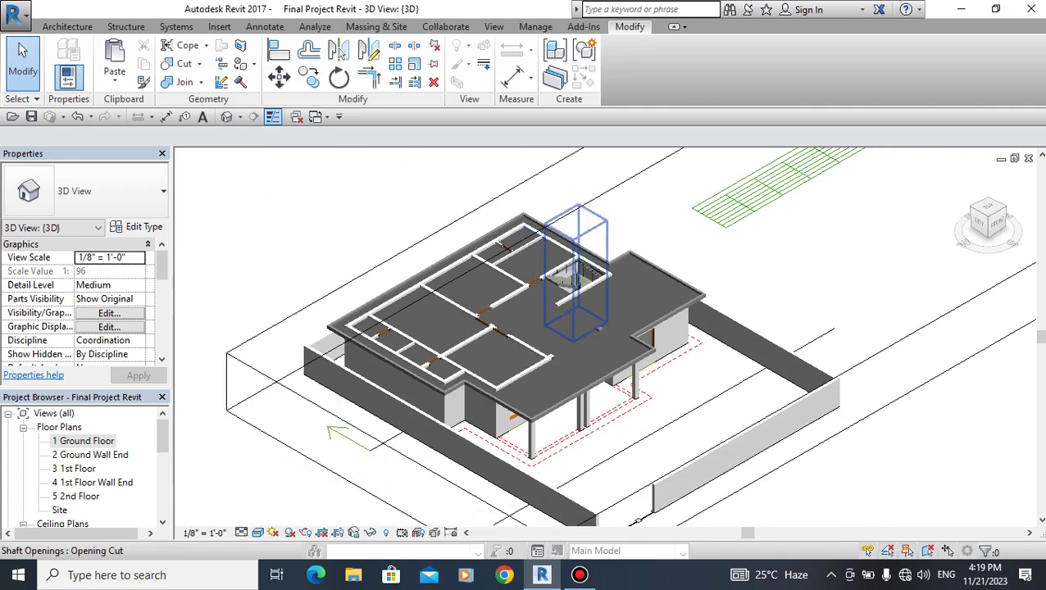
Drag the section box top down so the roof is cut away.
click(637, 521)
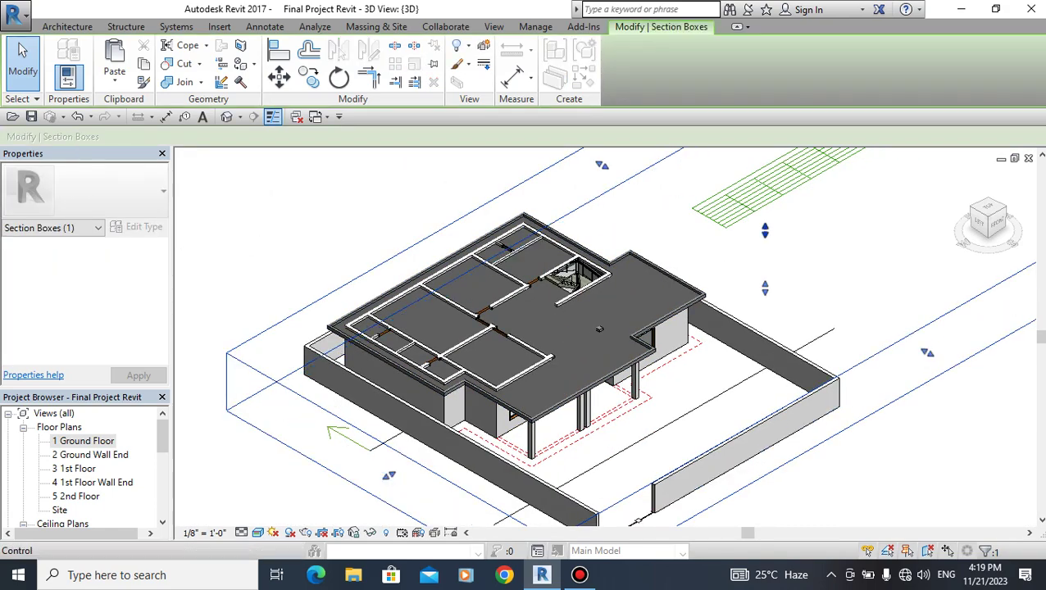
drag(765, 230, 765, 210)
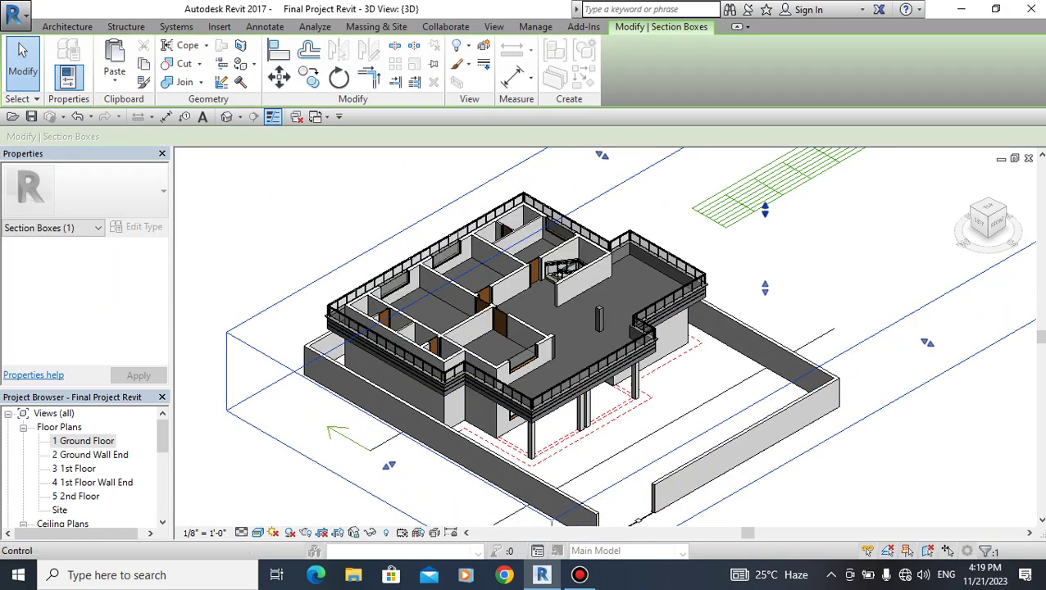
scroll(565, 279, up, 3)
scroll(590, 328, up, 3)
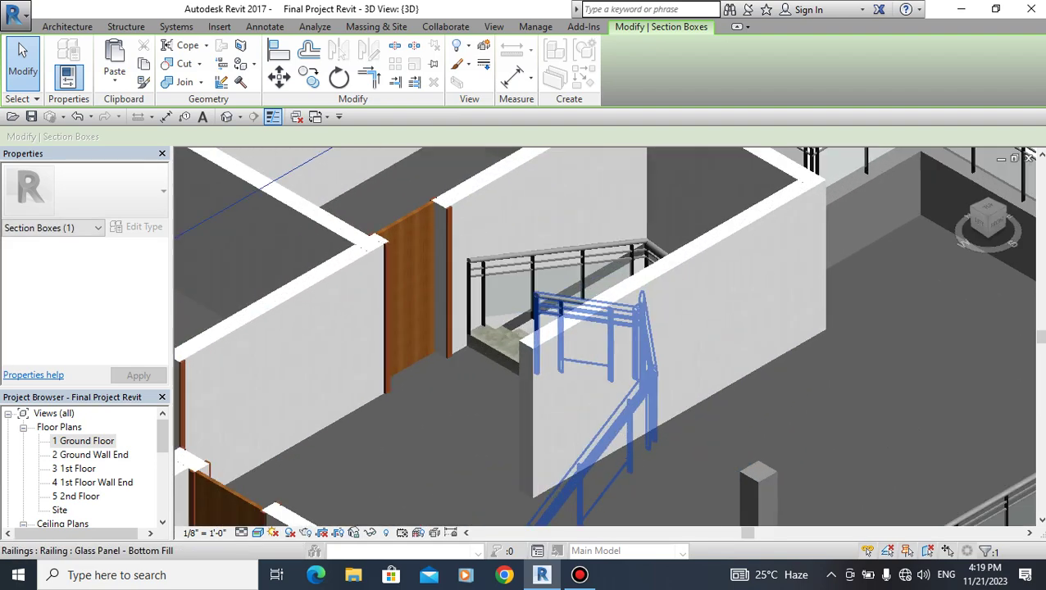
Select the stair railing to inspect it, then deselect it and zoom in.
click(512, 269)
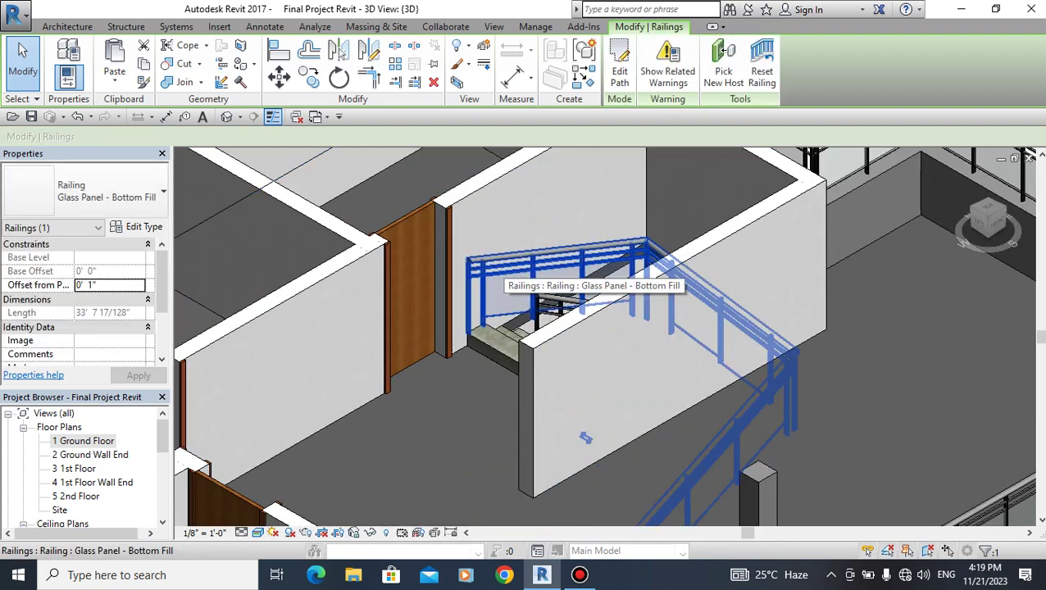
key(Escape)
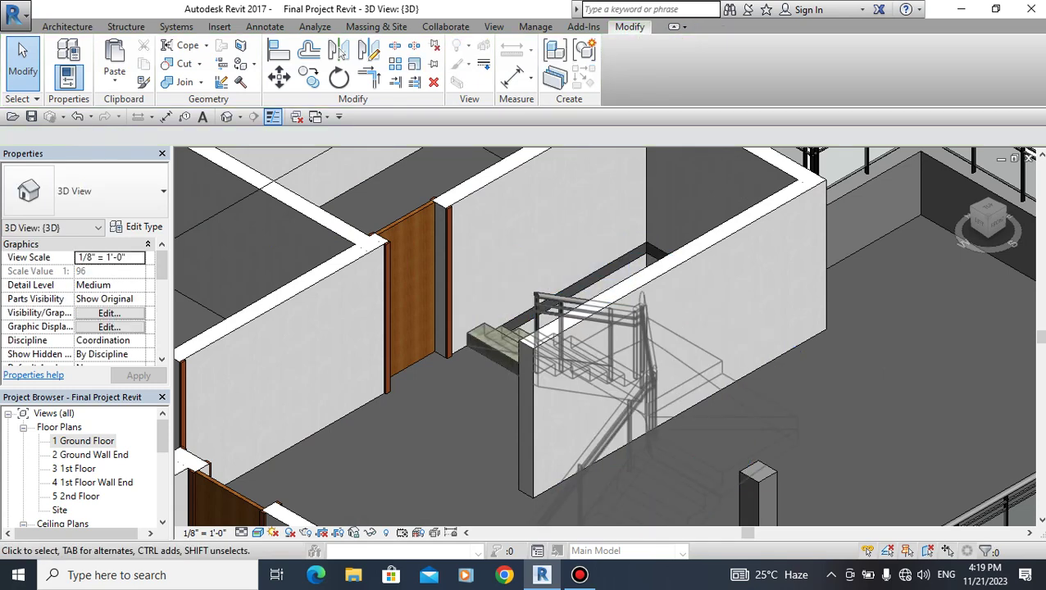
scroll(574, 369, up, 2)
scroll(574, 368, up, 2)
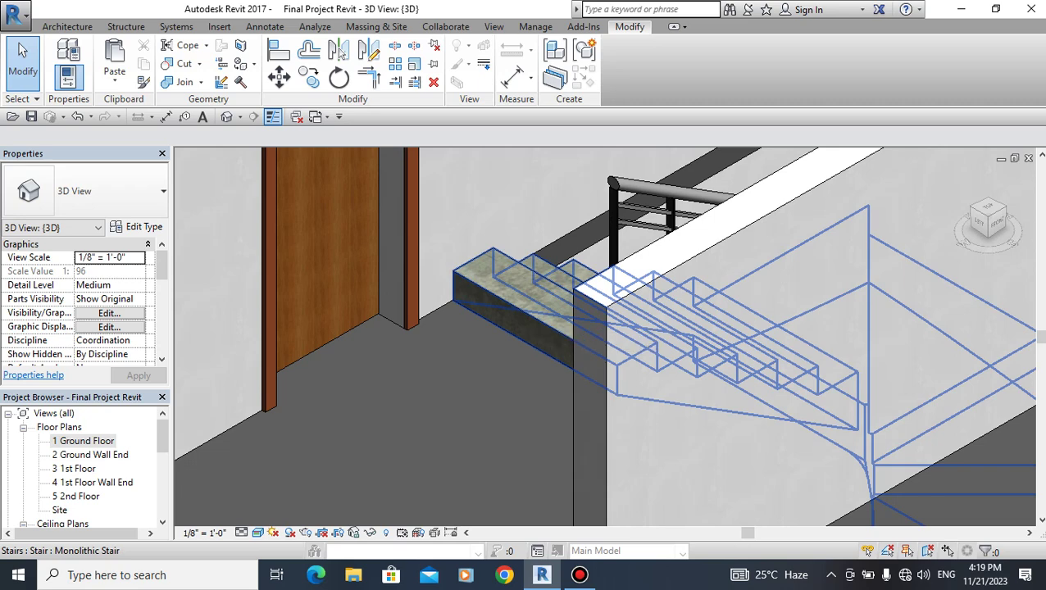
Reopen the monolithic stair's sketch and view it from the top, centred on the stair.
click(525, 329)
click(620, 66)
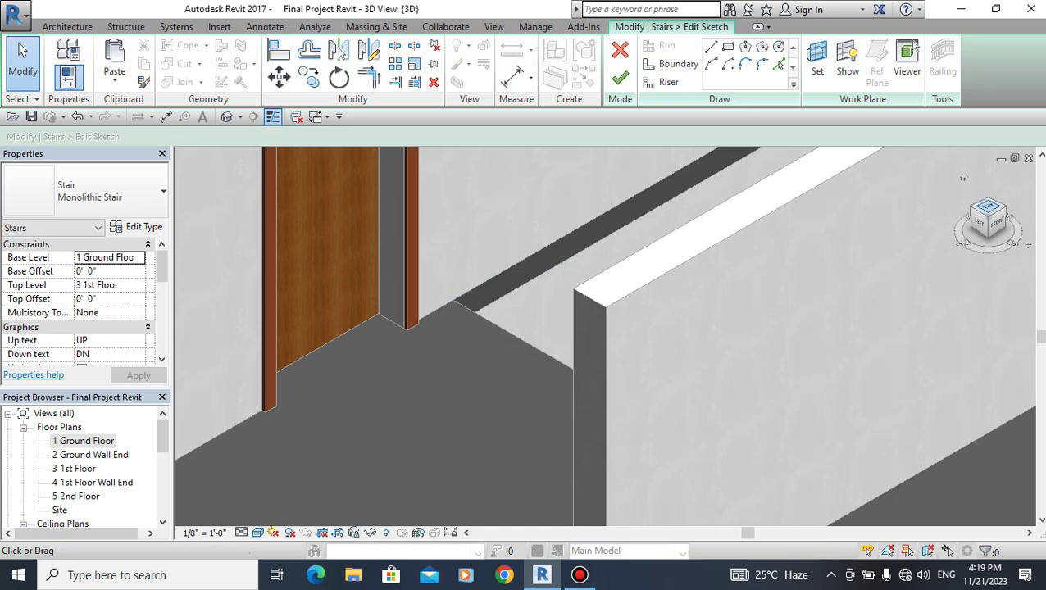
click(987, 217)
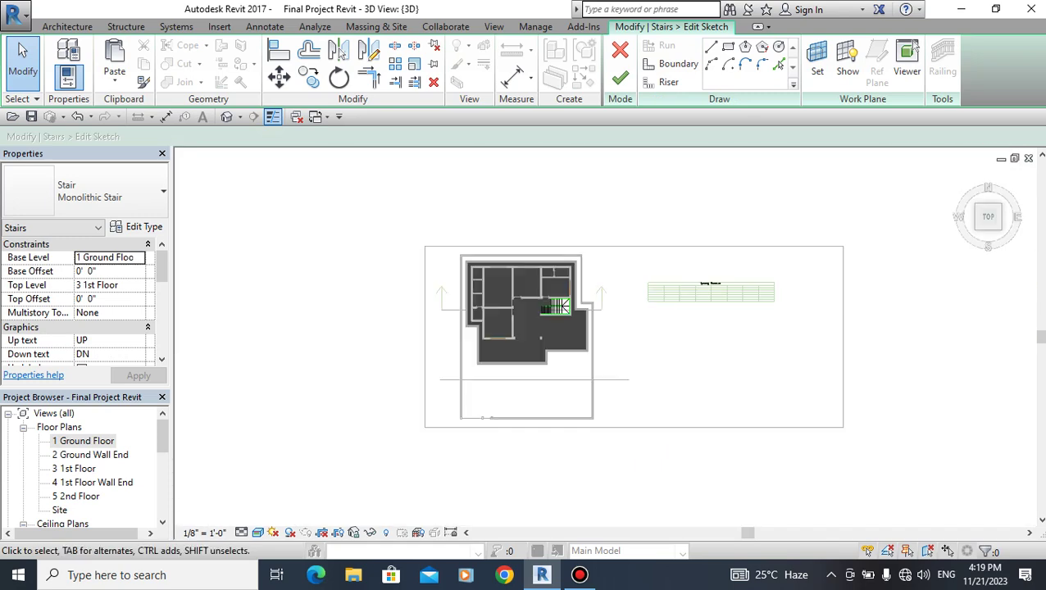
scroll(550, 307, up, 3)
scroll(550, 307, up, 3)
scroll(549, 306, up, 3)
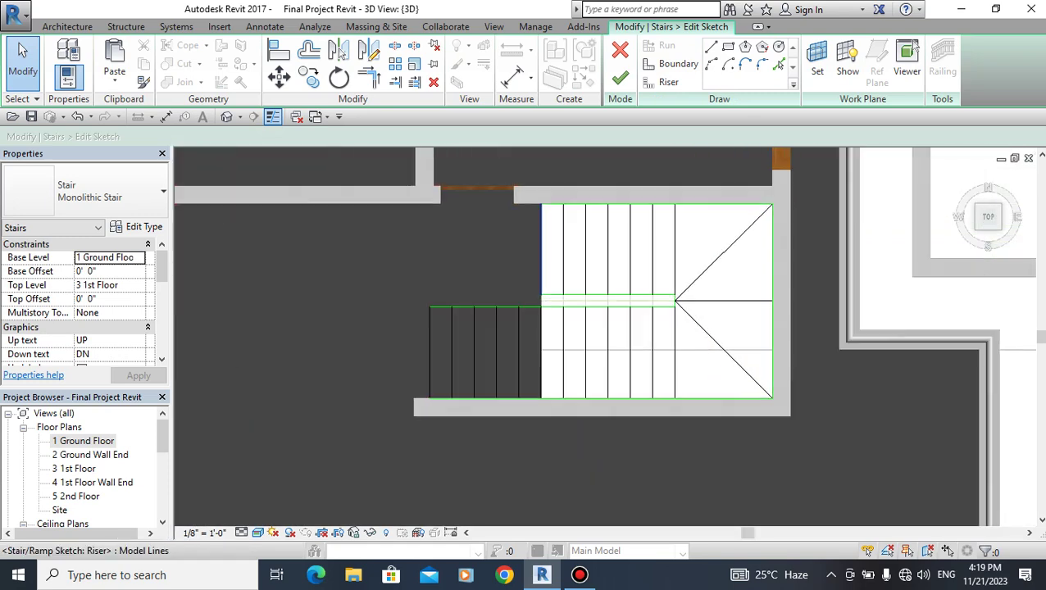
scroll(550, 306, up, 3)
middle_drag(550, 306, 541, 354)
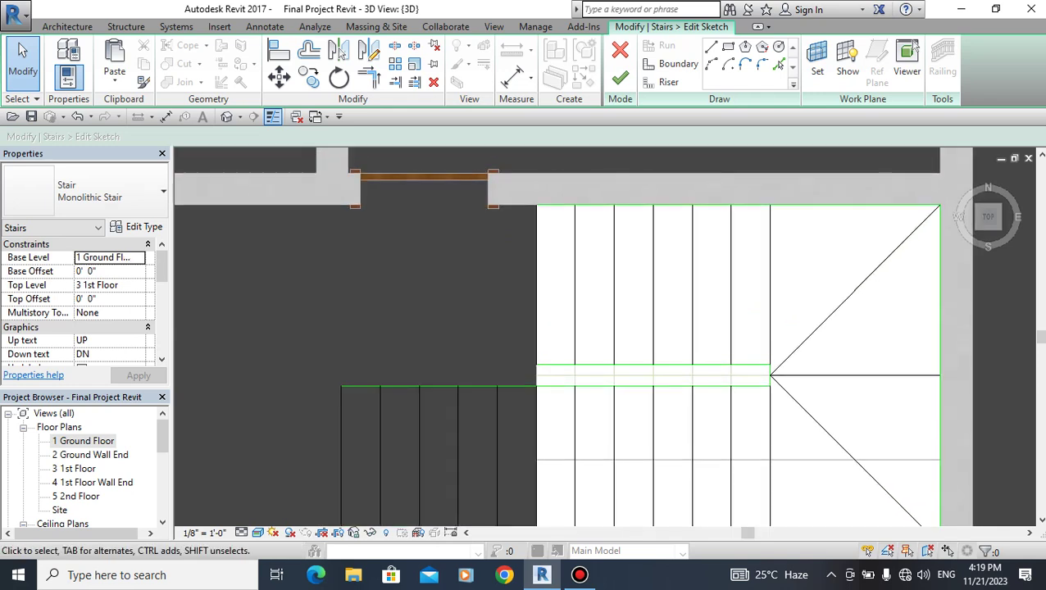
Trim the riser line to the horizontal line with TR and finish the stair sketch.
click(537, 303)
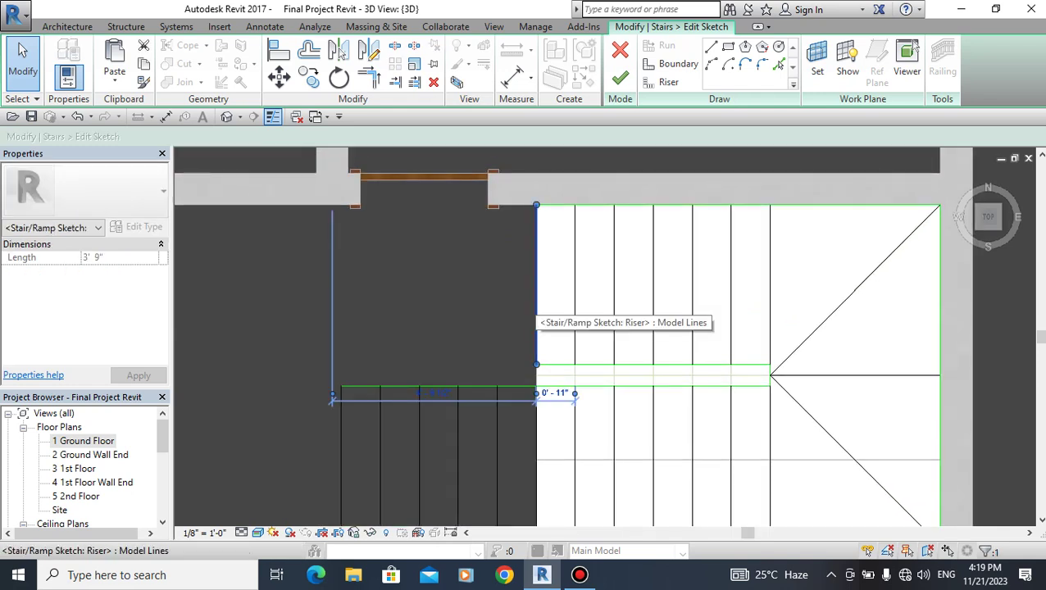
key(Escape)
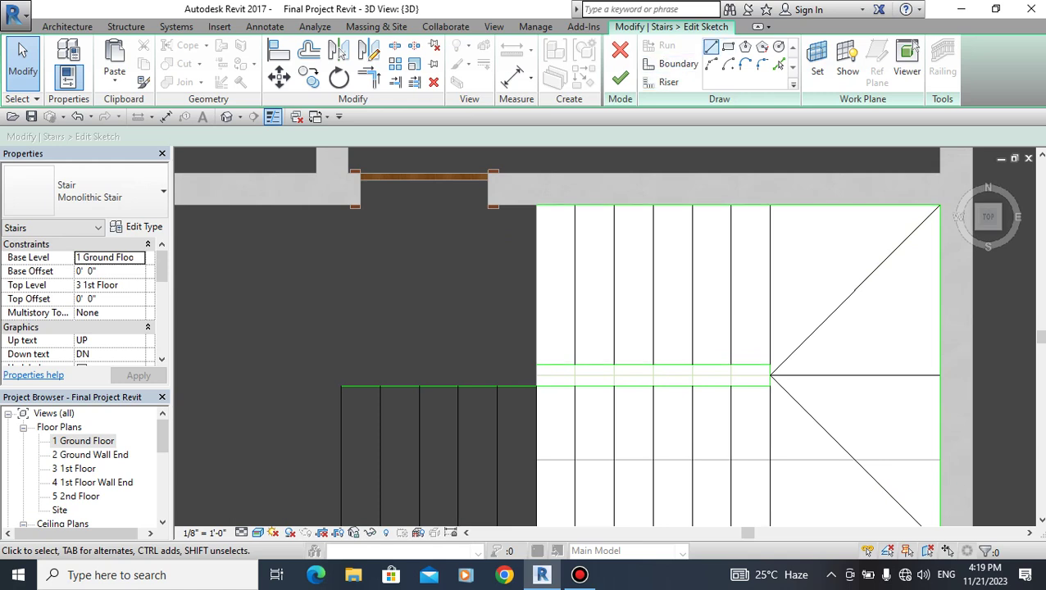
key(Escape)
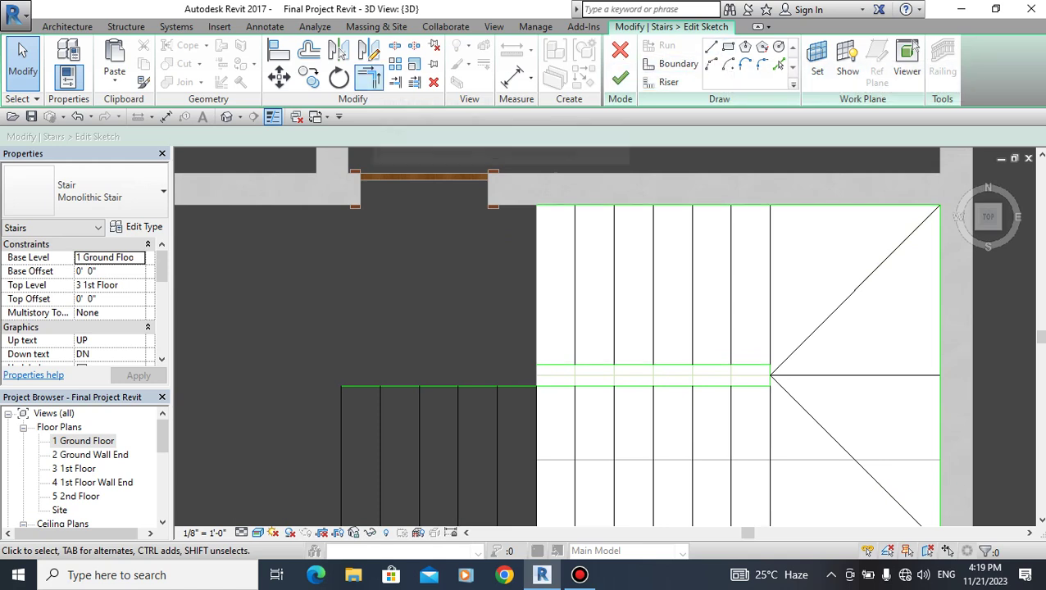
key(t)
key(r)
click(573, 287)
click(573, 206)
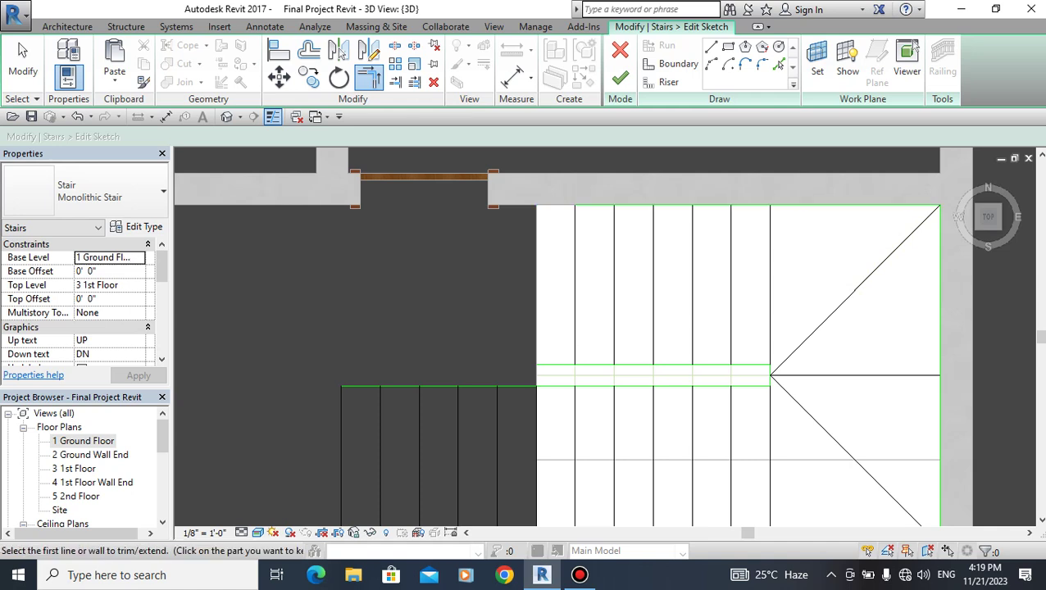
click(574, 246)
click(590, 365)
click(620, 77)
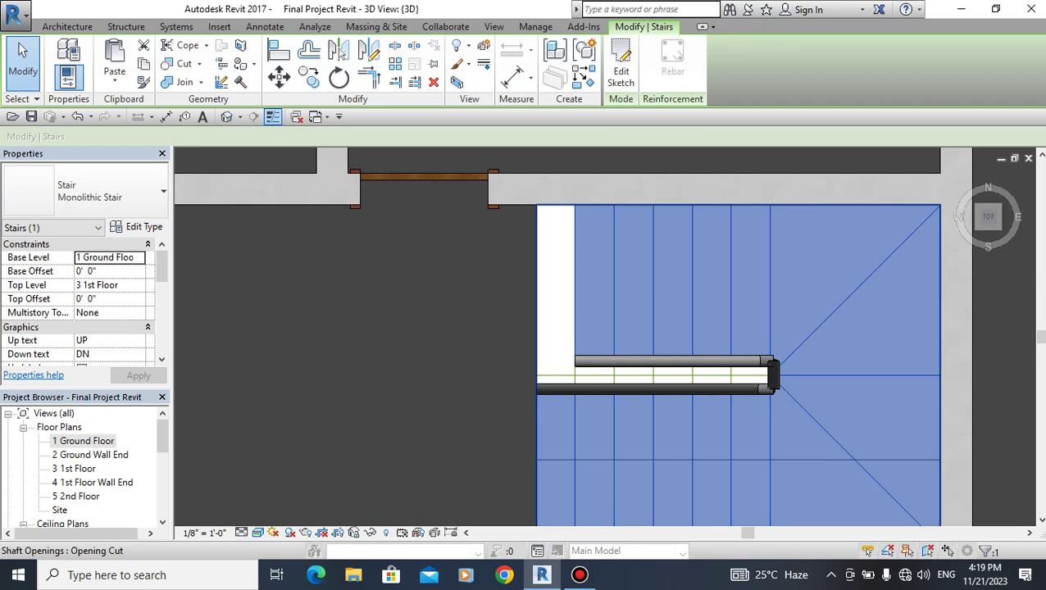
Edit the shaft opening sketch, add a boundary line ending at the railing, and finish.
click(537, 270)
scroll(561, 209, down, 3)
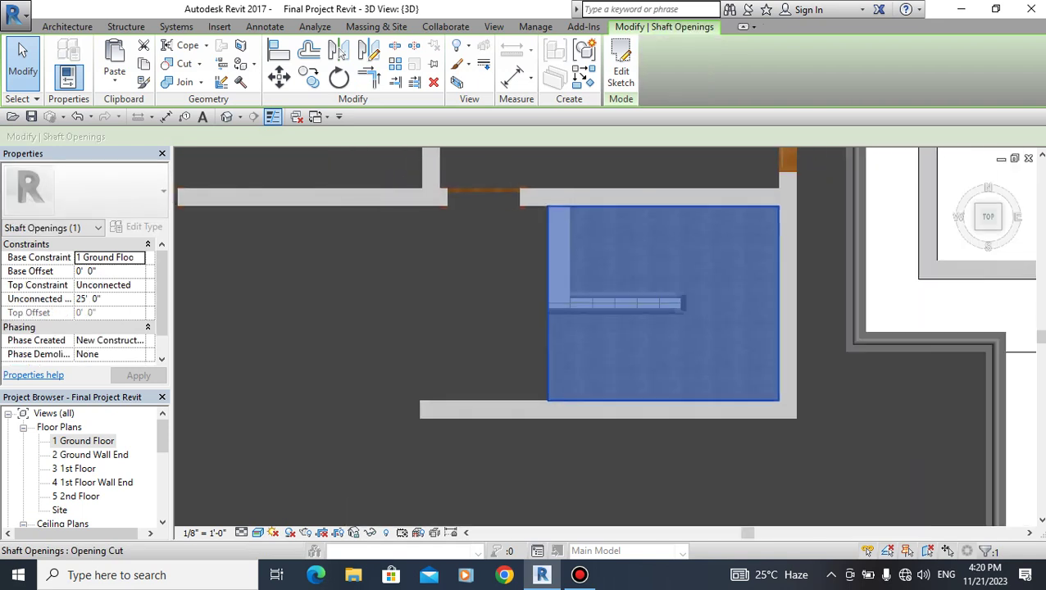
click(620, 74)
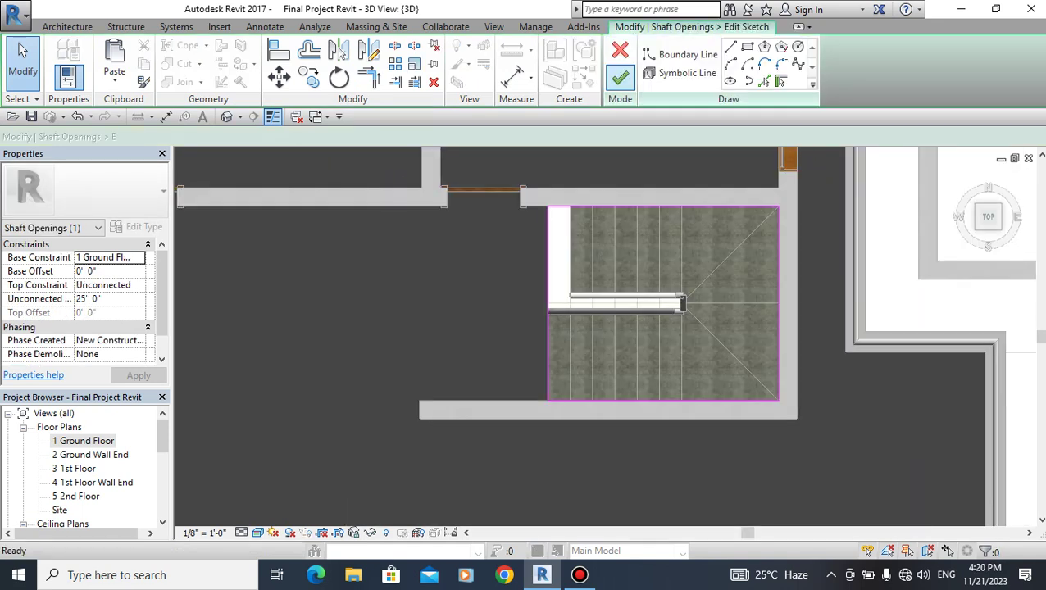
scroll(617, 207, up, 1)
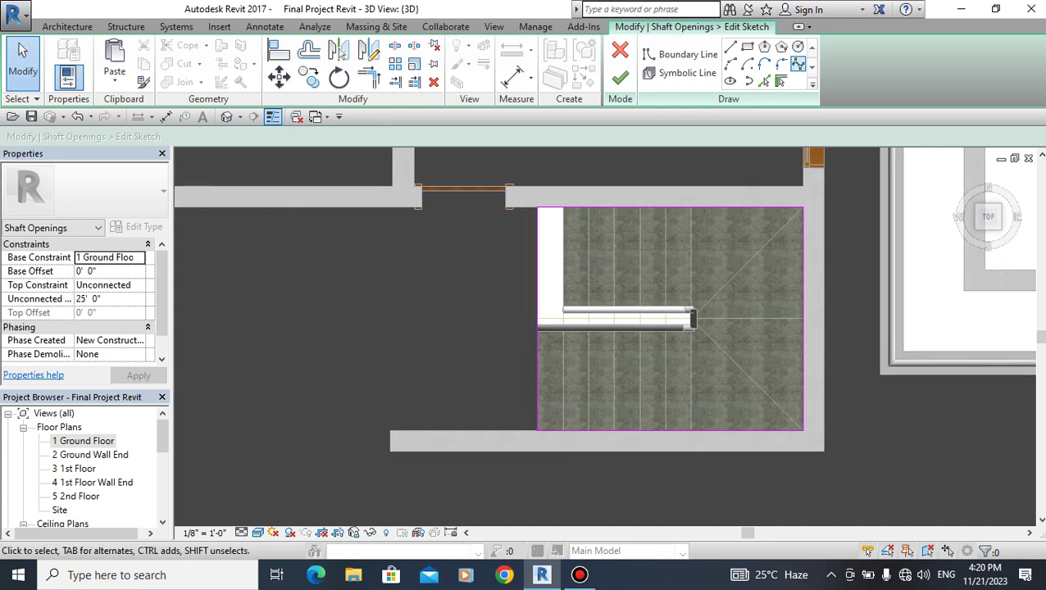
click(730, 47)
scroll(586, 220, up, 2)
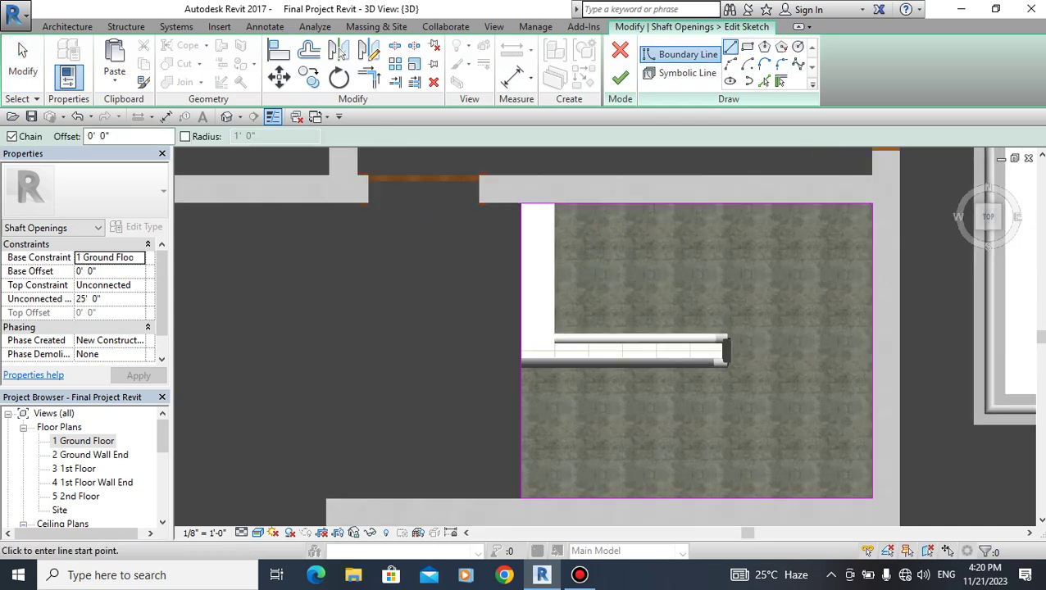
click(552, 200)
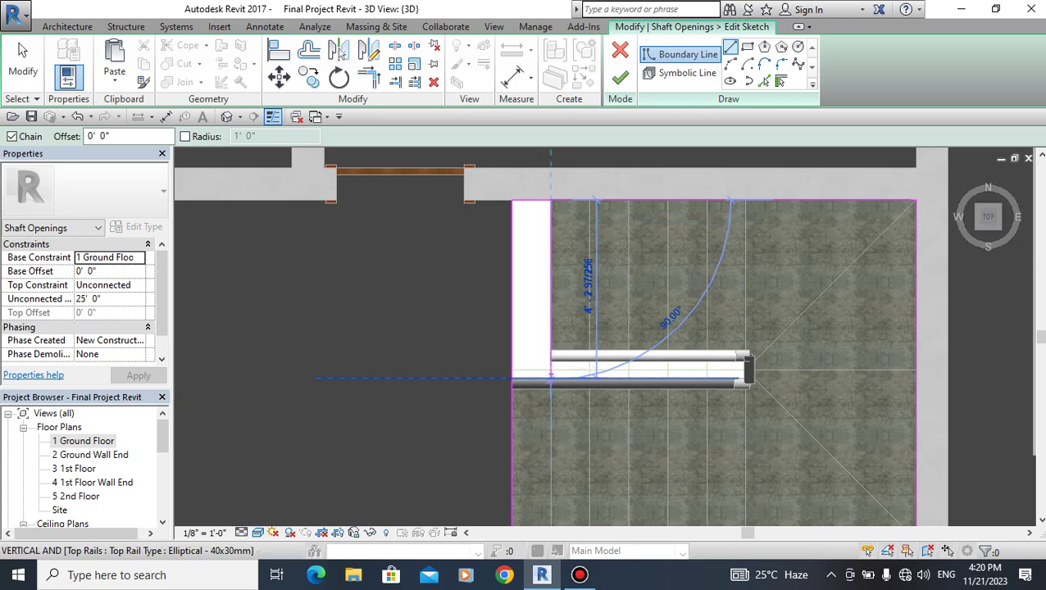
key(Escape)
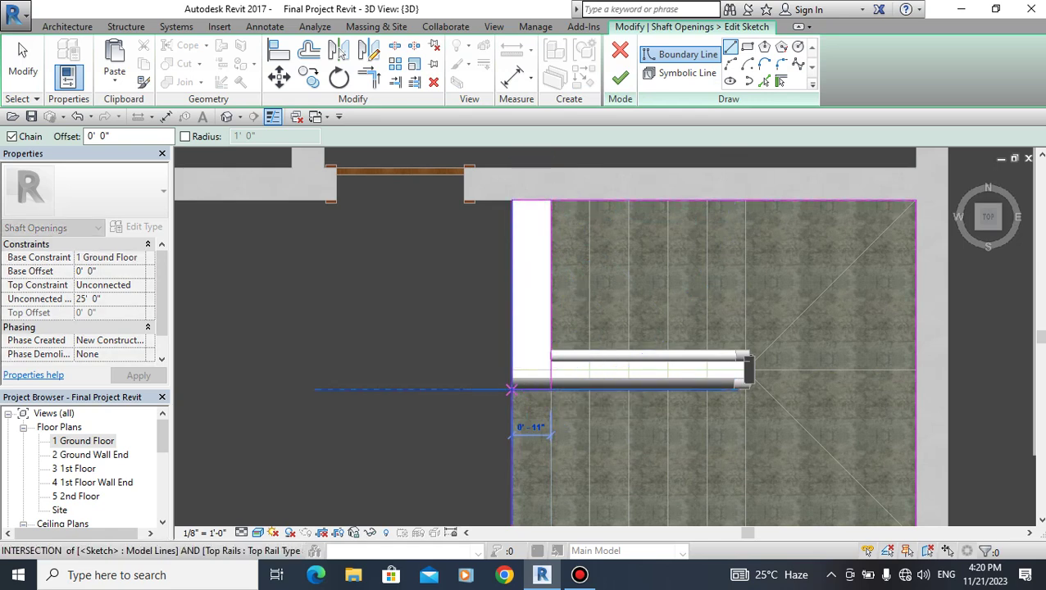
click(480, 201)
key(Escape)
key(Escape)
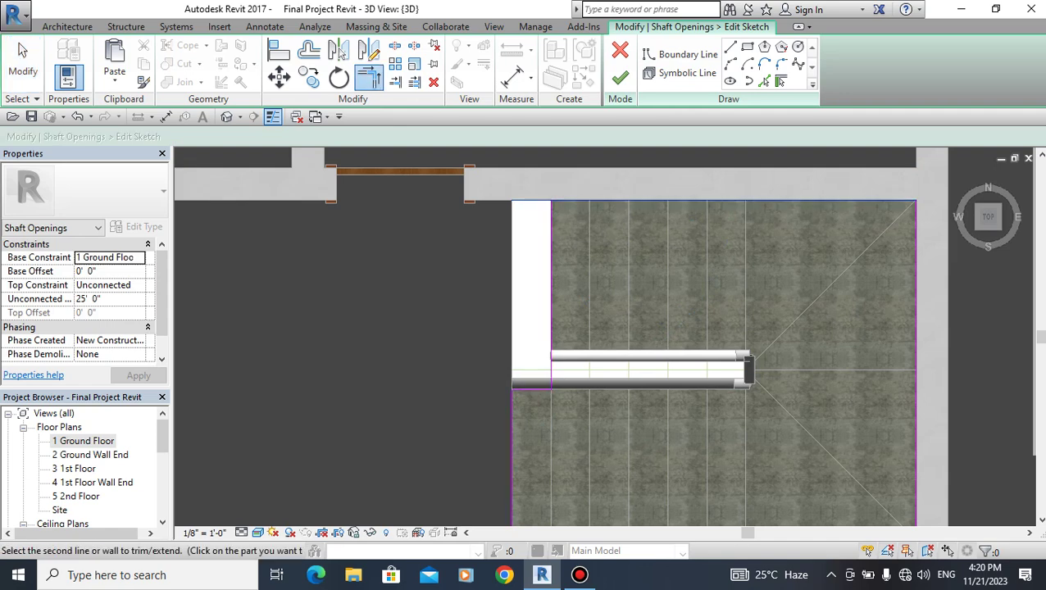
click(619, 78)
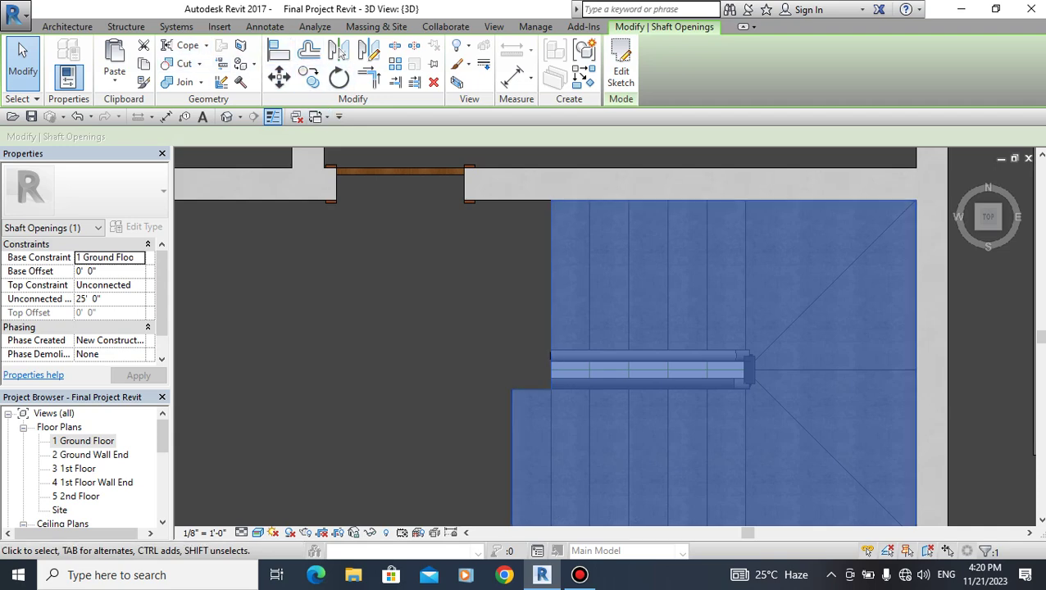
Clear the selection and return to the whole-model home view.
key(Escape)
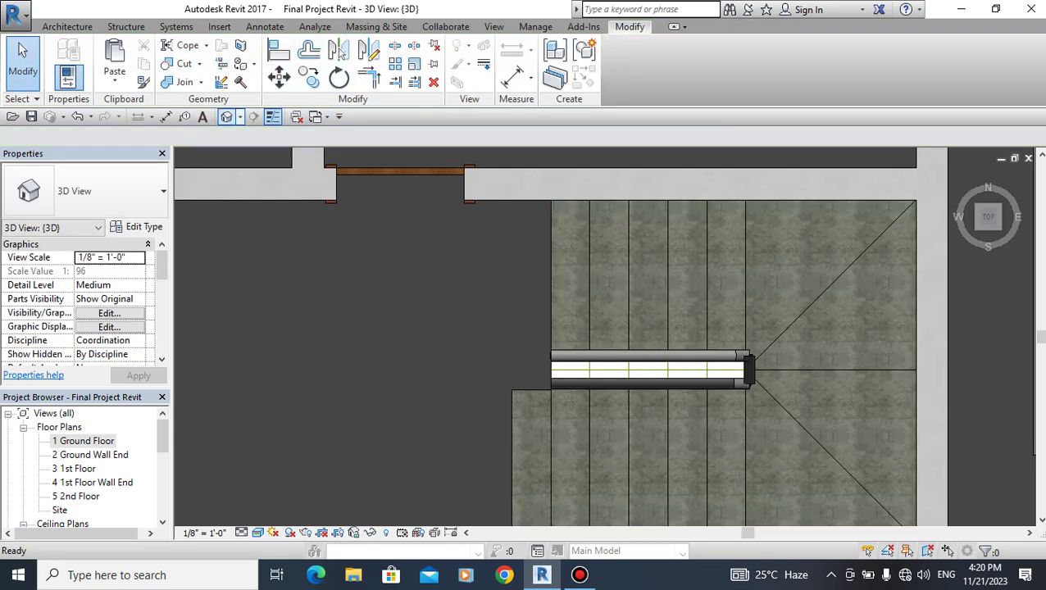
click(964, 176)
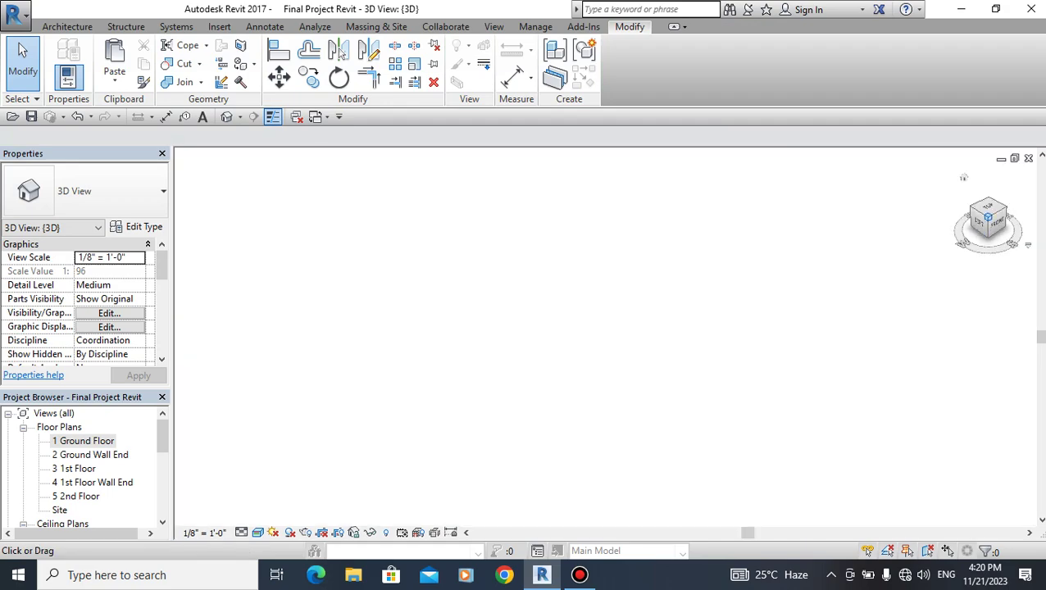
scroll(545, 302, up, 2)
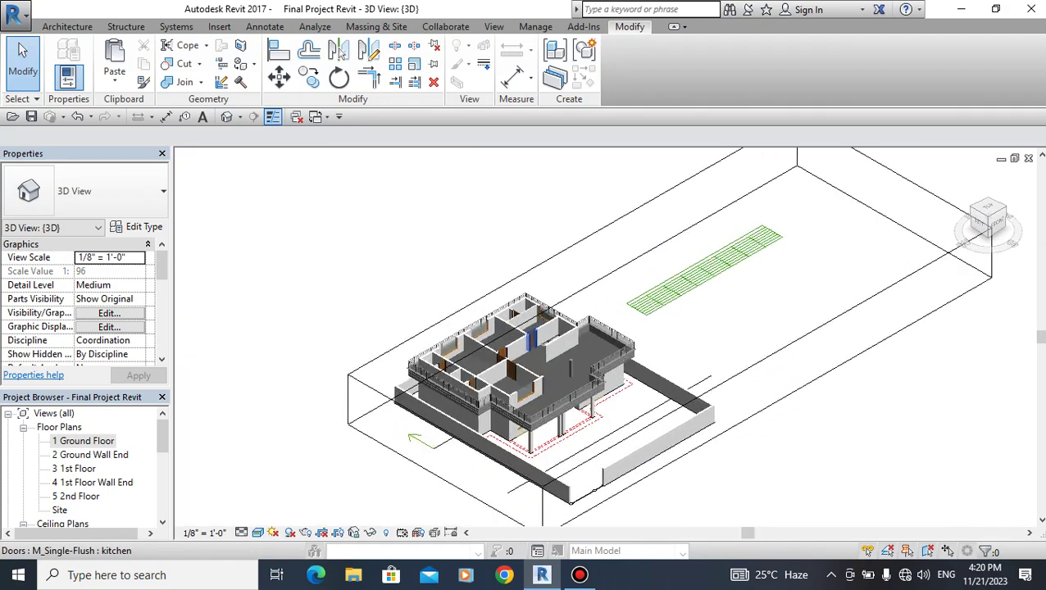
scroll(544, 301, up, 3)
scroll(544, 302, up, 3)
scroll(544, 302, up, 3)
scroll(549, 344, up, 2)
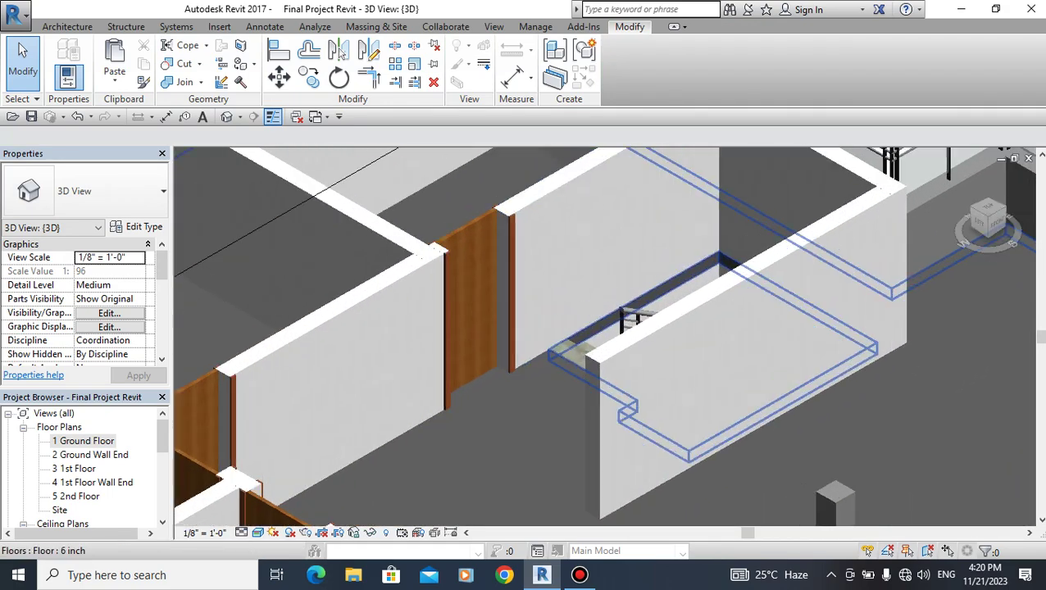
scroll(549, 344, up, 2)
scroll(549, 344, up, 1)
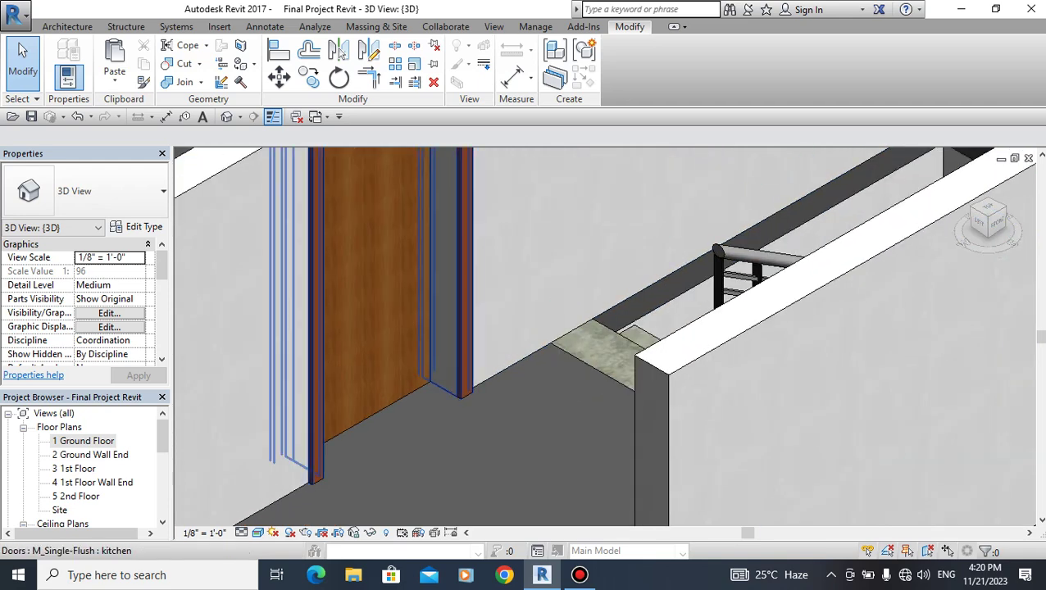
scroll(696, 328, down, 2)
scroll(697, 327, down, 2)
scroll(696, 327, down, 2)
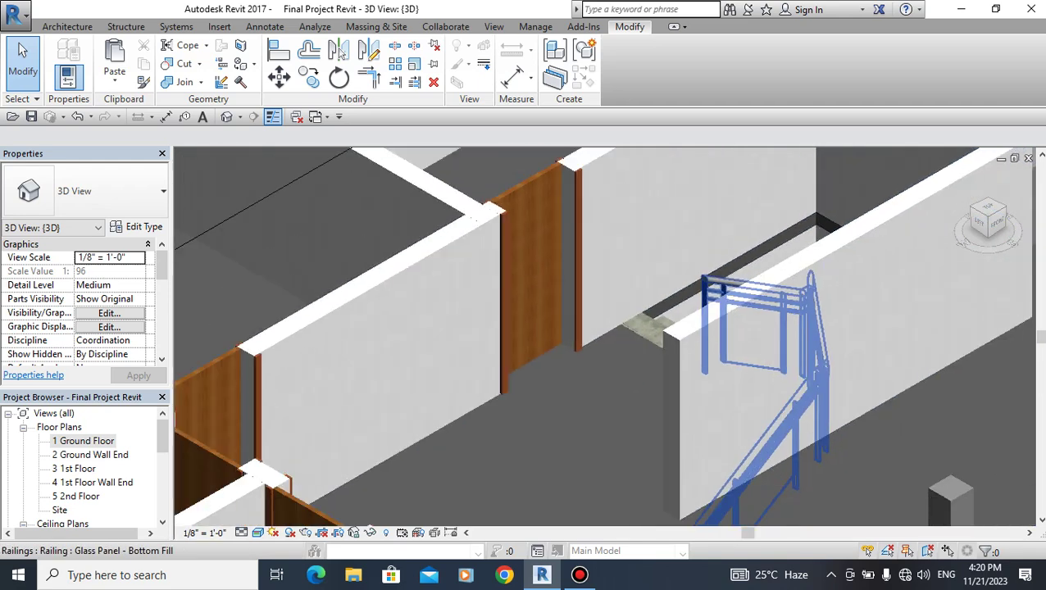
Hide the wall in front of the stair and orbit around to inspect the stair.
click(819, 369)
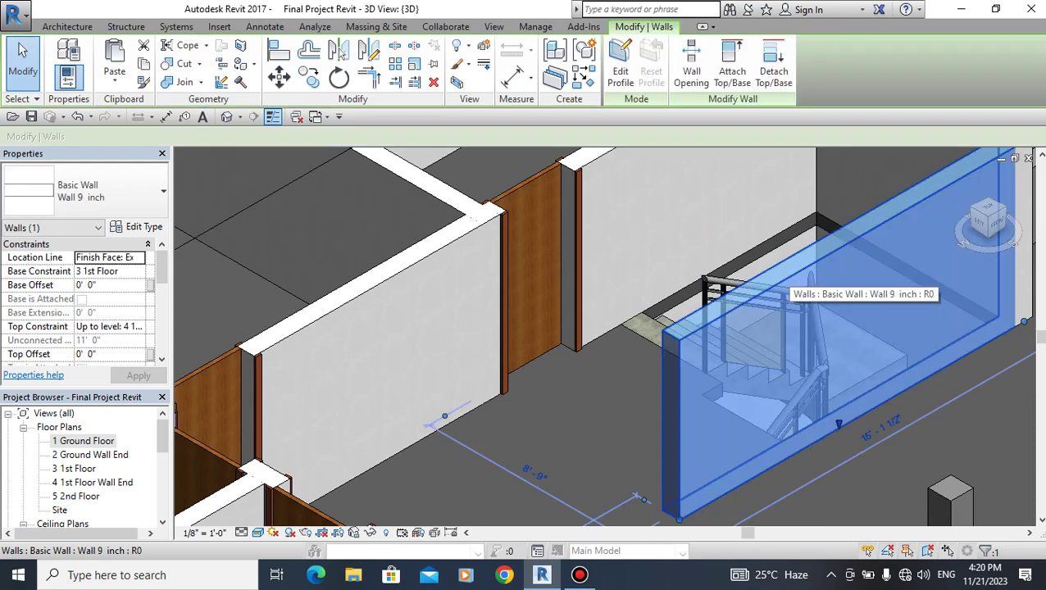
key(Delete)
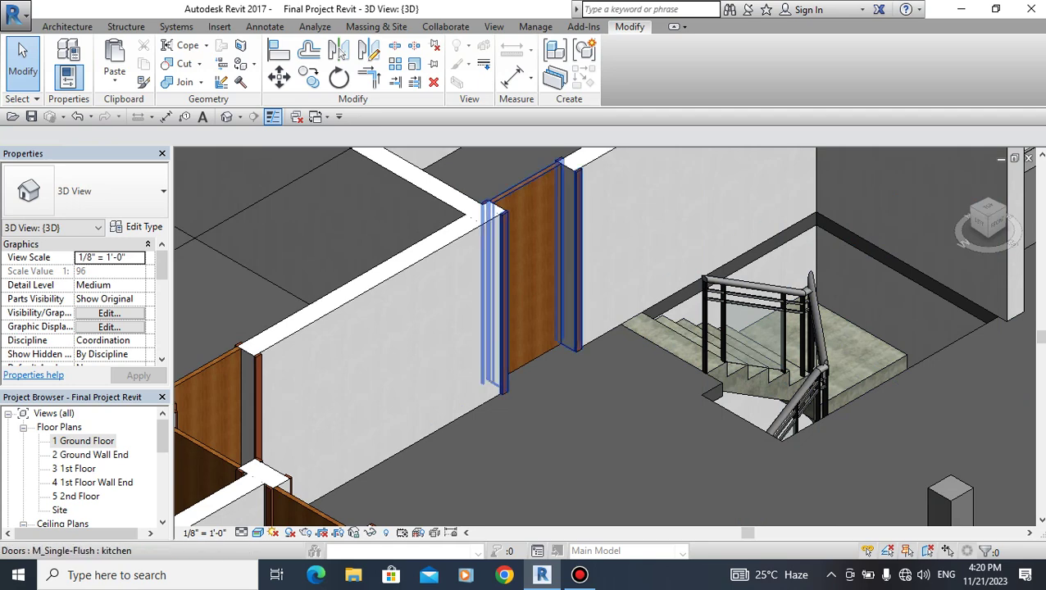
middle_drag(787, 368, 738, 291)
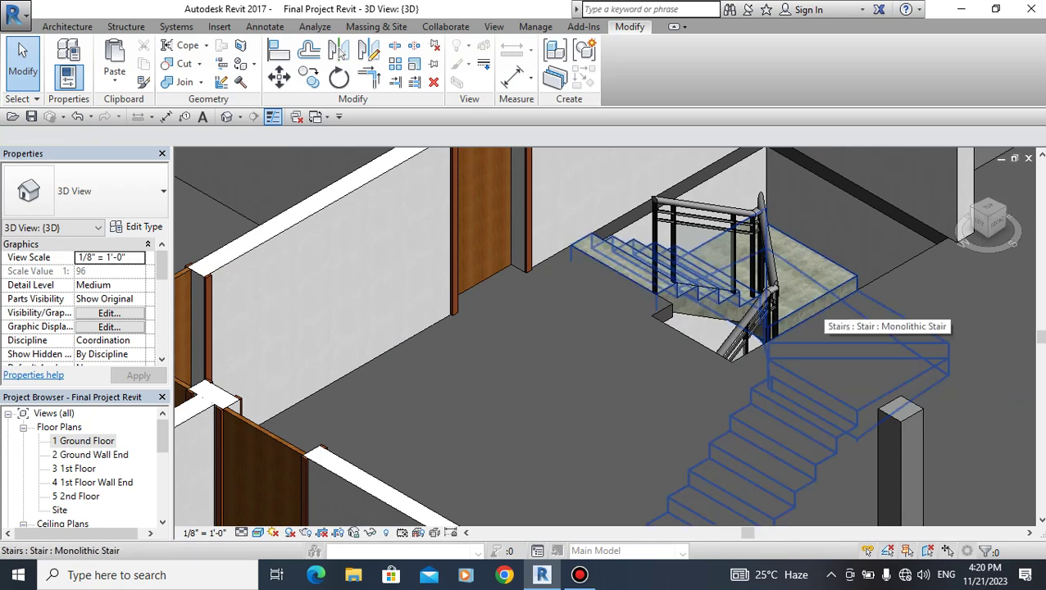
shift+middle_drag(754, 344, 623, 352)
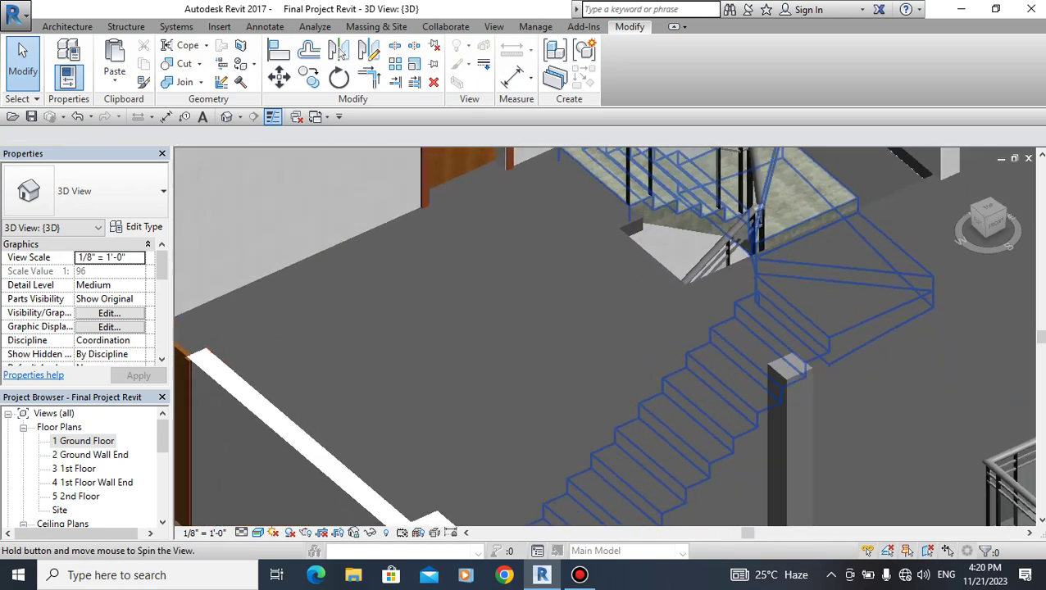
scroll(606, 344, up, 3)
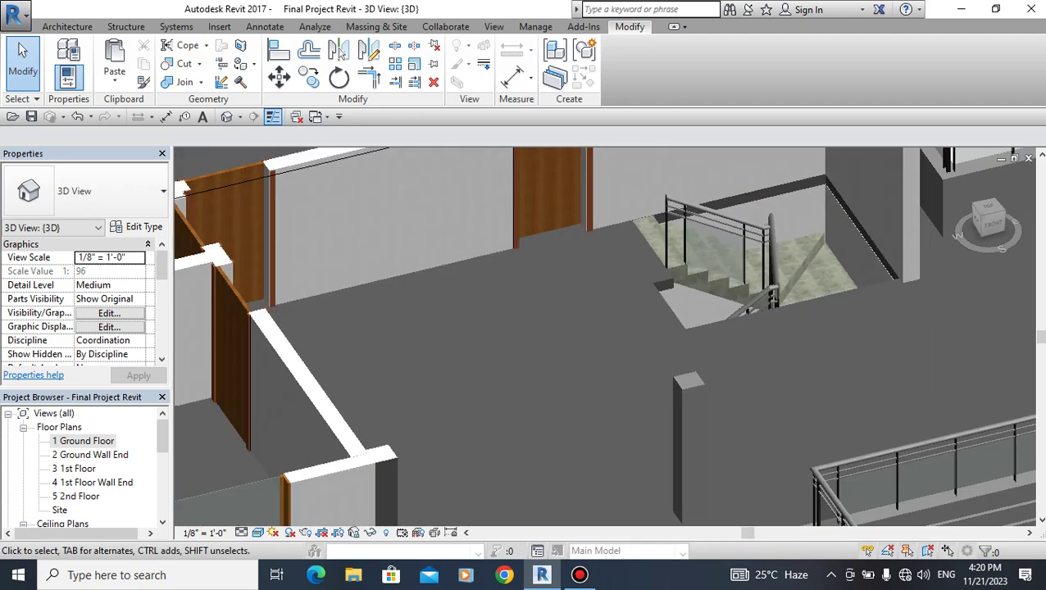
scroll(606, 344, up, 3)
mouse_move(606, 345)
shift+middle_down()
mouse_move(737, 369)
mouse_move(557, 319)
shift+middle_up()
scroll(787, 369, down, 2)
scroll(786, 368, down, 2)
middle_drag(574, 459, 525, 213)
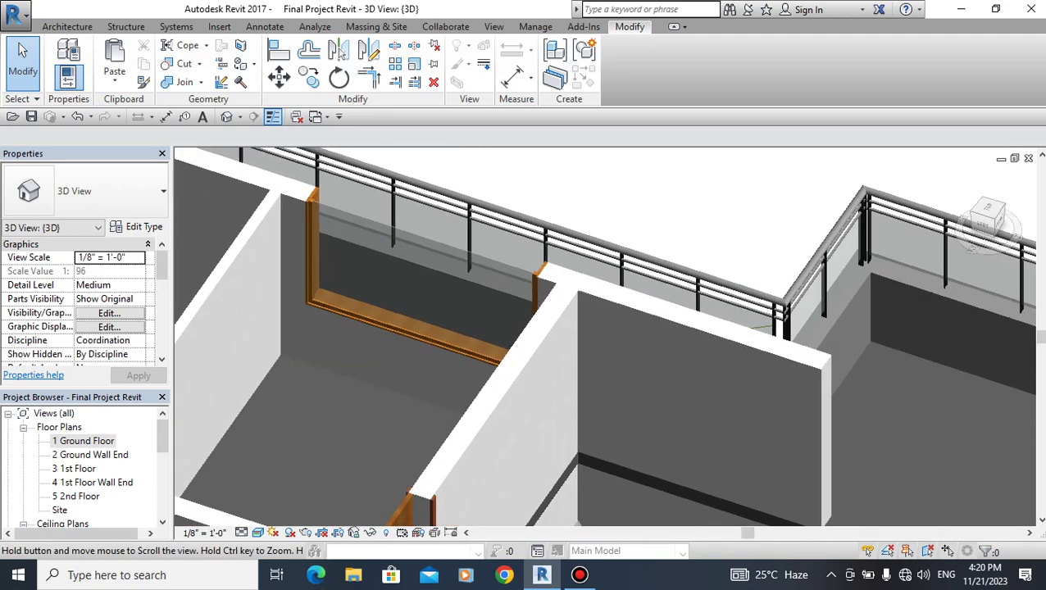
shift+middle_drag(574, 352, 475, 311)
mouse_move(525, 353)
middle_down()
mouse_move(606, 377)
mouse_move(631, 353)
mouse_move(672, 394)
middle_up()
middle_drag(688, 491, 668, 343)
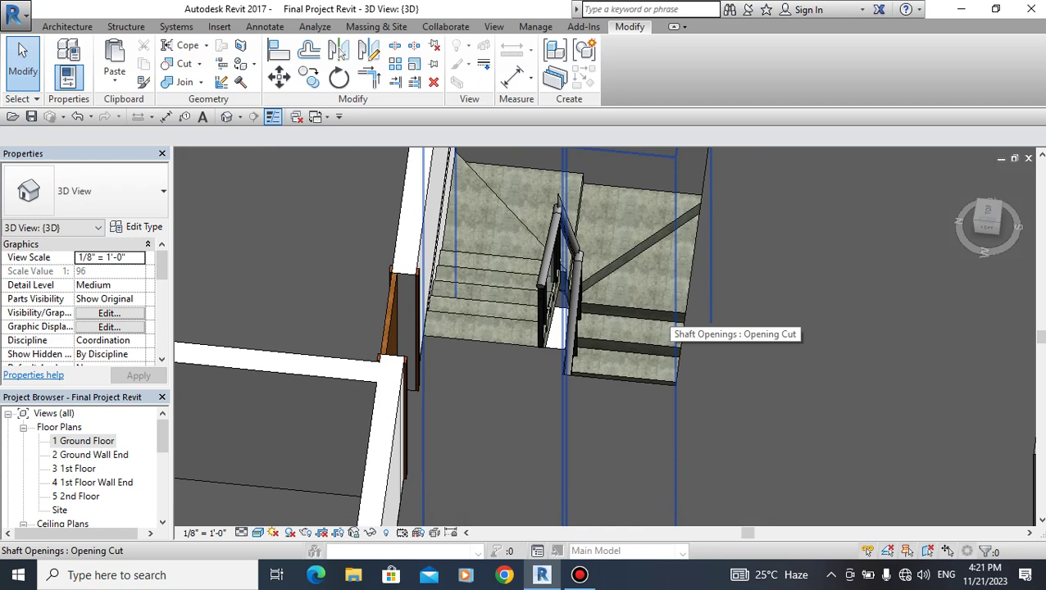
Zoom out and pan to an overview of the whole building.
scroll(665, 318, down, 2)
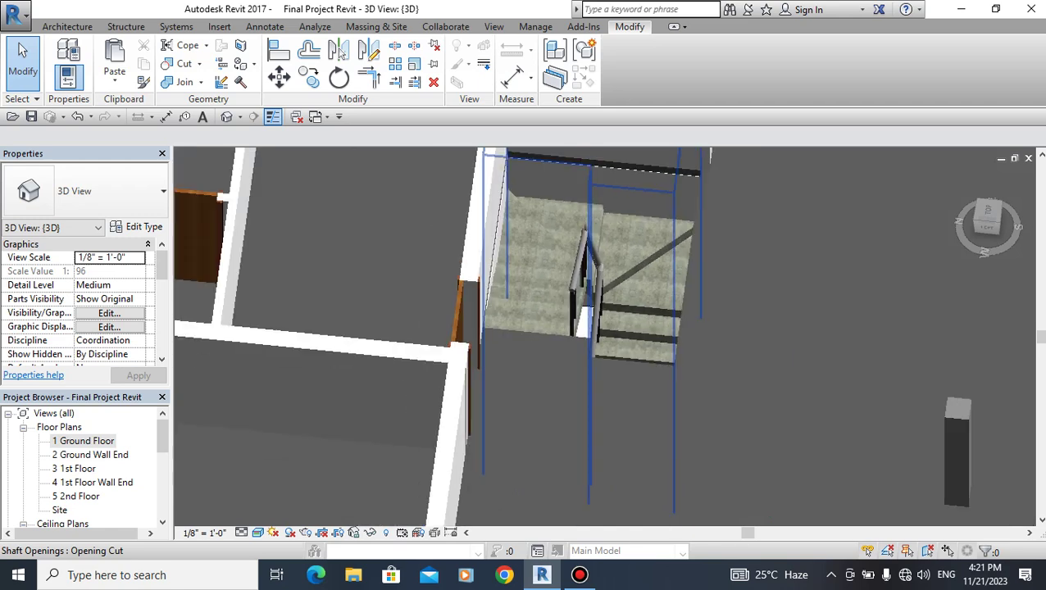
scroll(623, 319, down, 2)
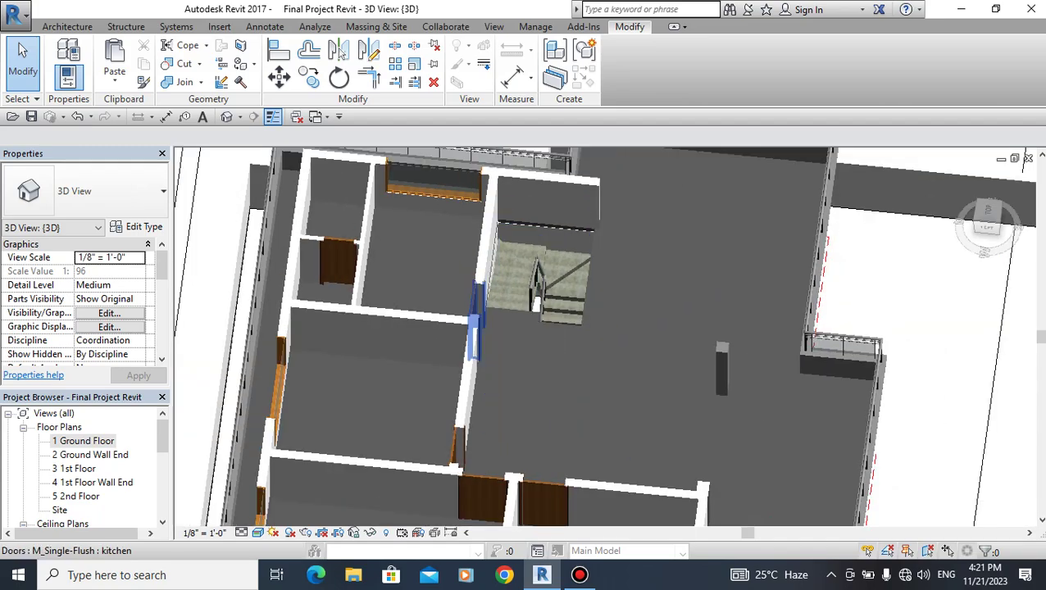
scroll(623, 320, down, 2)
scroll(623, 320, down, 1)
middle_drag(649, 328, 623, 287)
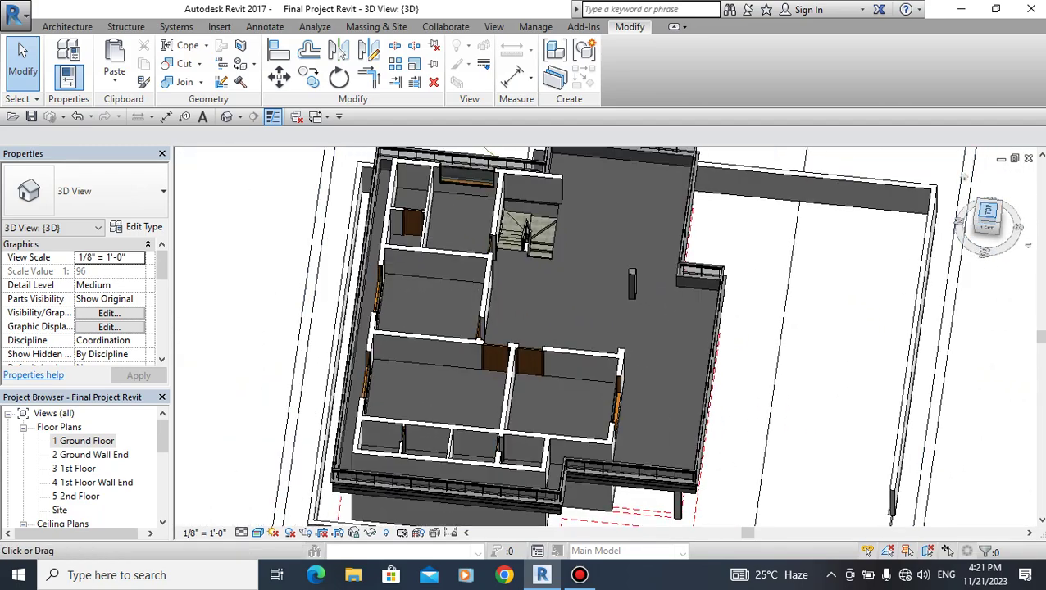
scroll(524, 377, down, 2)
scroll(524, 377, down, 2)
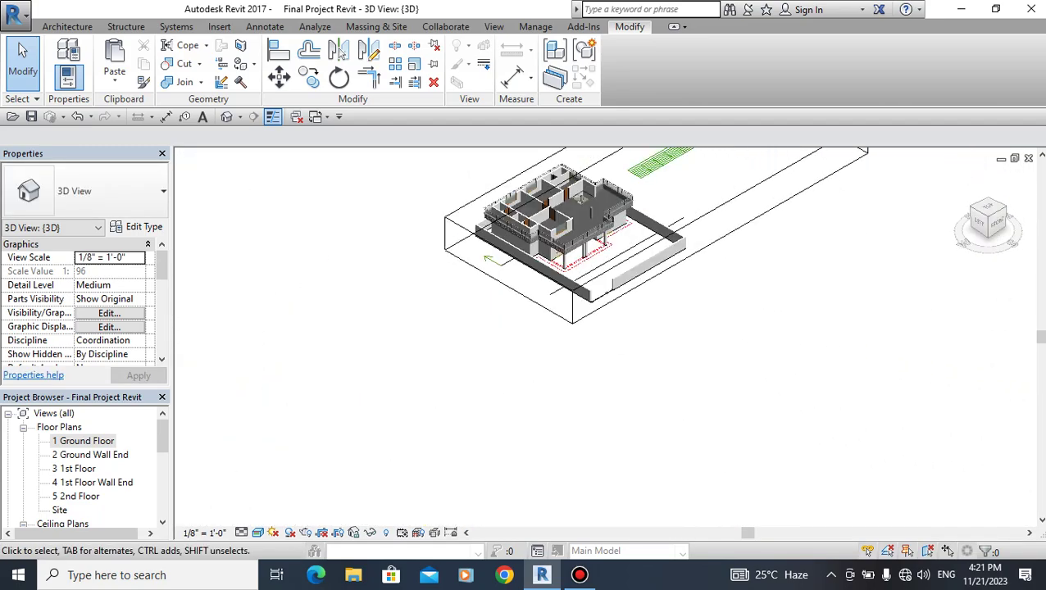
scroll(524, 377, down, 1)
Raise the section box top above the upper floors.
click(574, 271)
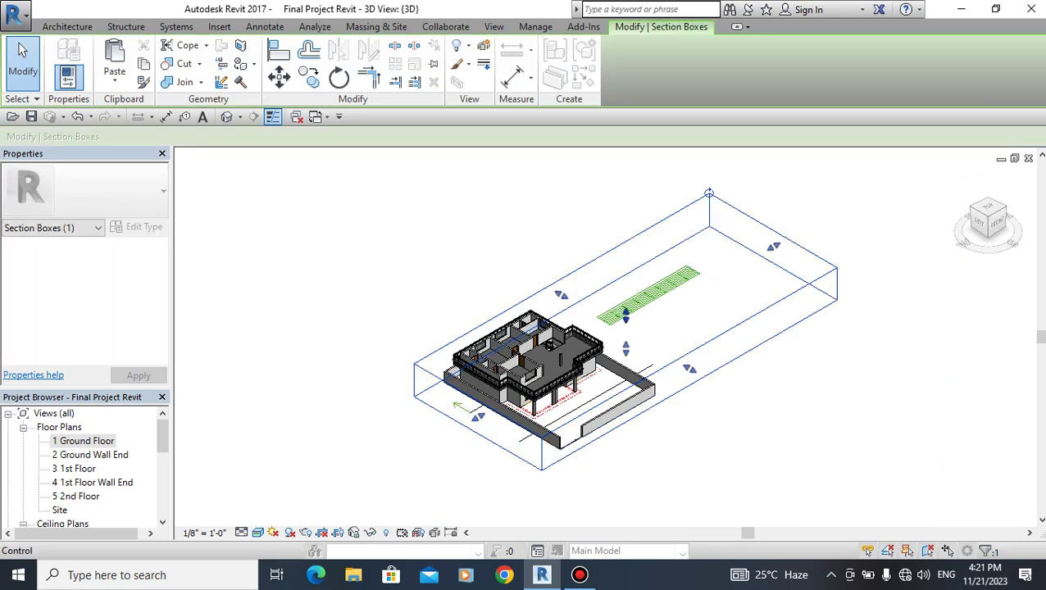
drag(625, 315, 625, 218)
drag(689, 320, 636, 348)
key(Escape)
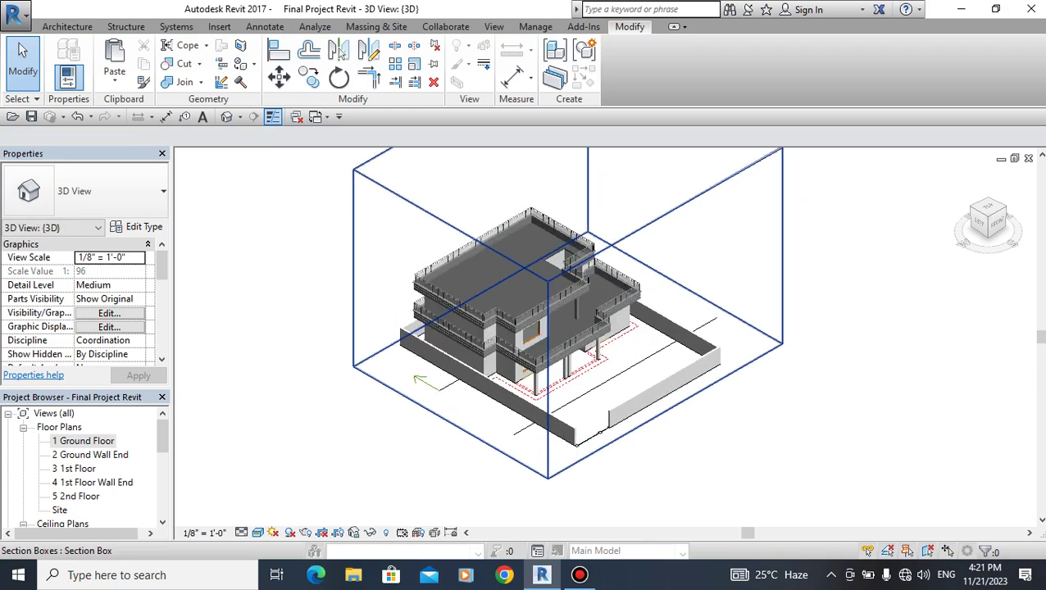
scroll(547, 436, up, 2)
scroll(547, 436, up, 1)
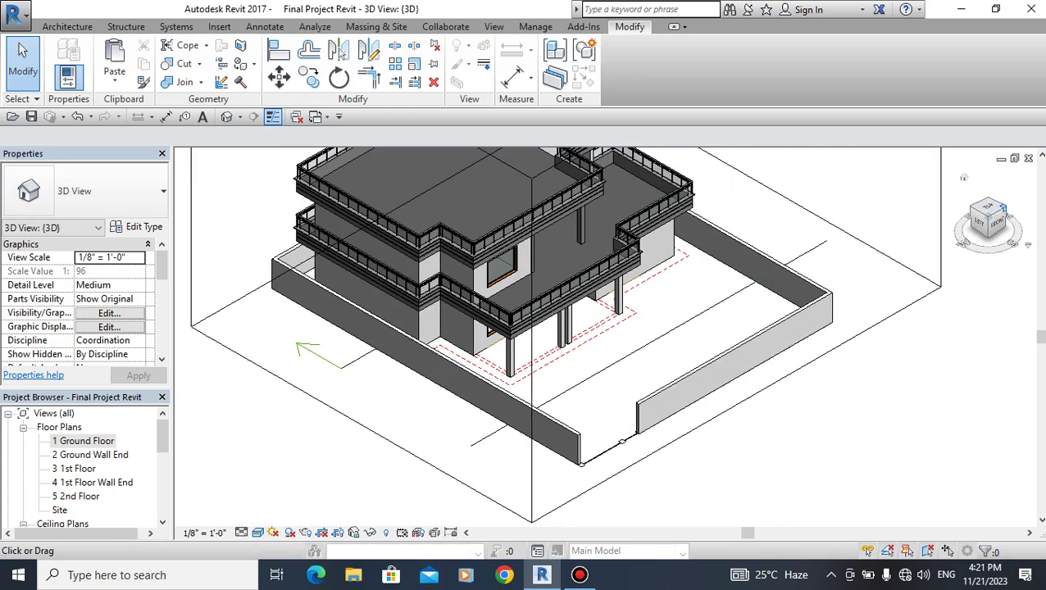
scroll(621, 441, down, 3)
scroll(621, 441, down, 3)
scroll(621, 441, down, 2)
Open the 1 Ground Floor plan and save the project from the reminder dialog.
double_click(82, 441)
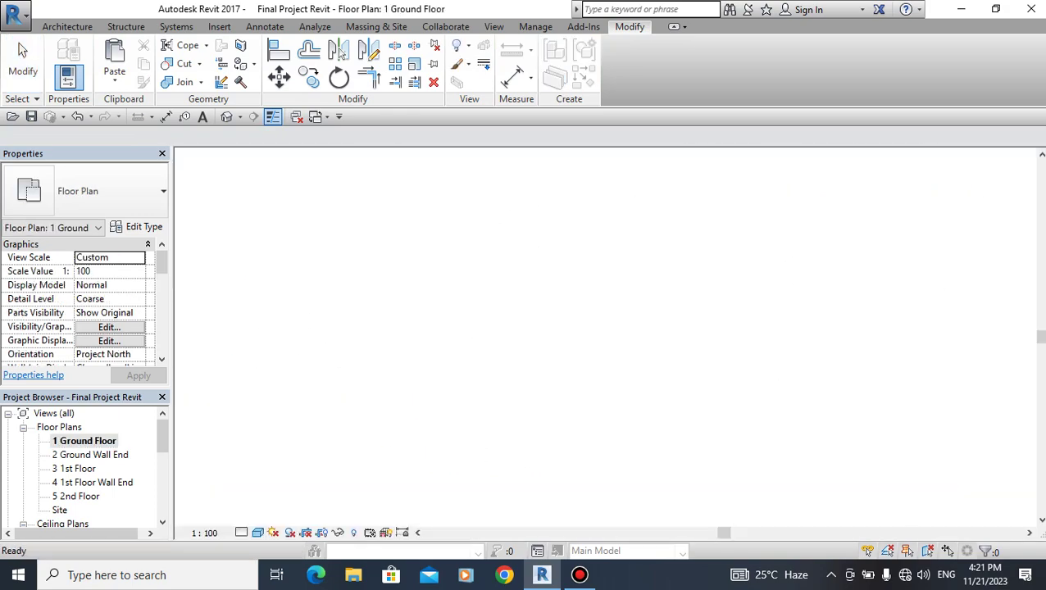
scroll(594, 358, down, 3)
scroll(594, 358, down, 3)
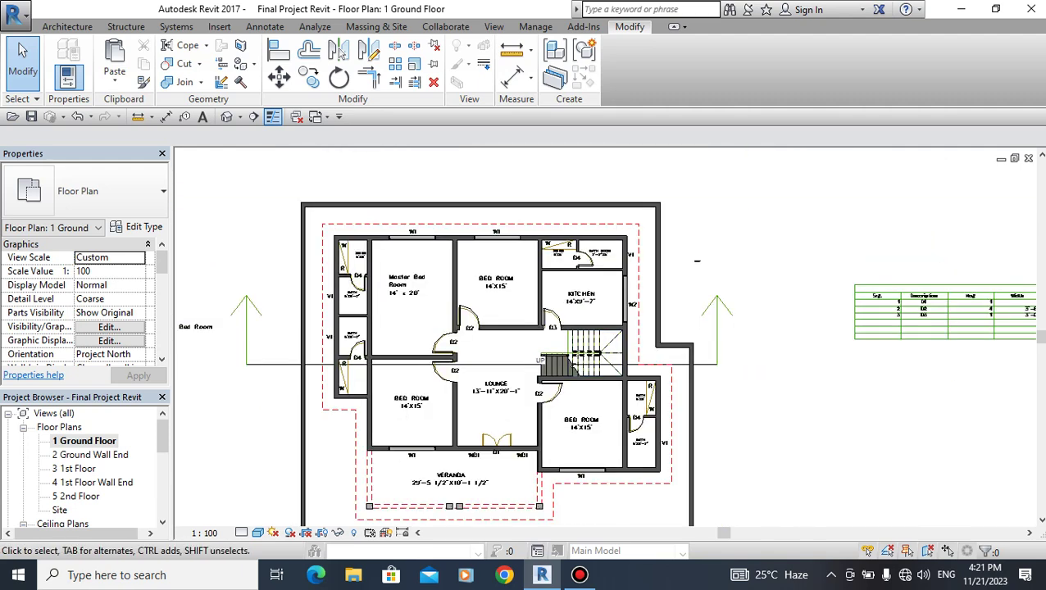
scroll(491, 344, down, 1)
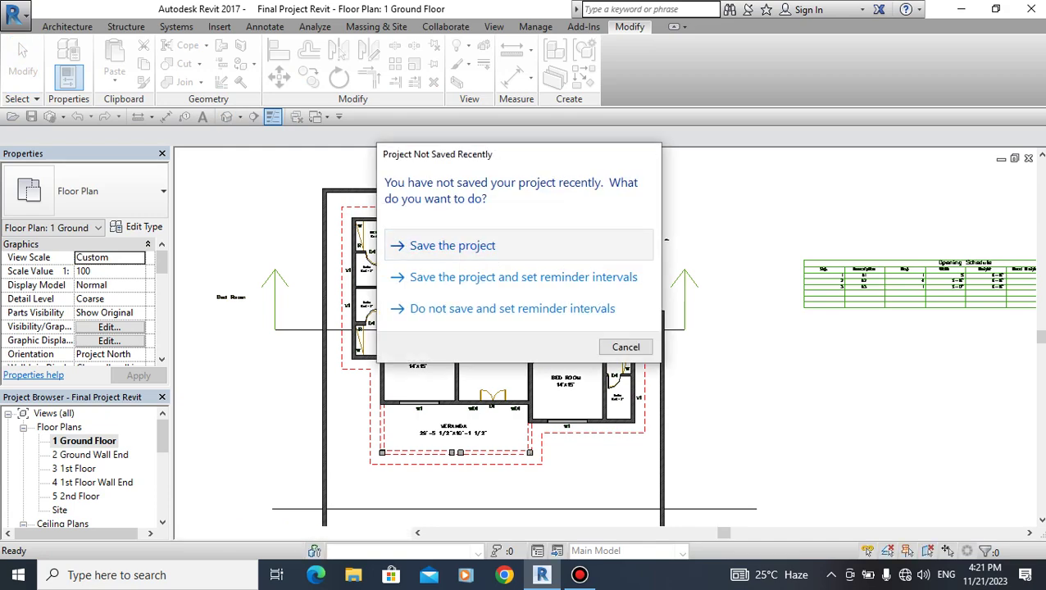
key(Return)
Return to the default 3D view (3D) and zoom in on the stair opening.
key(3)
key(d)
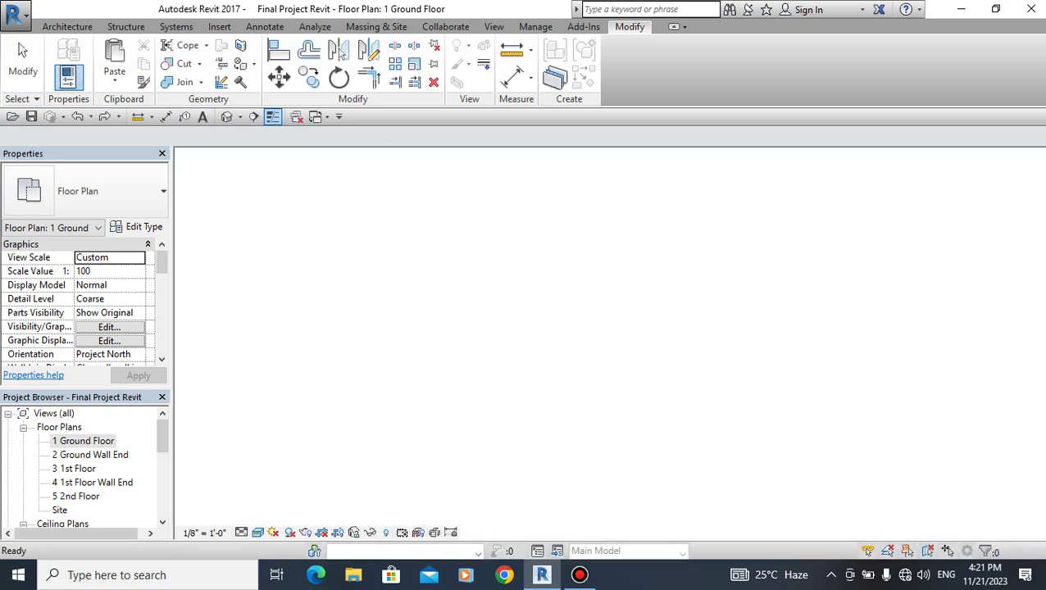
scroll(541, 348, up, 4)
scroll(541, 348, up, 3)
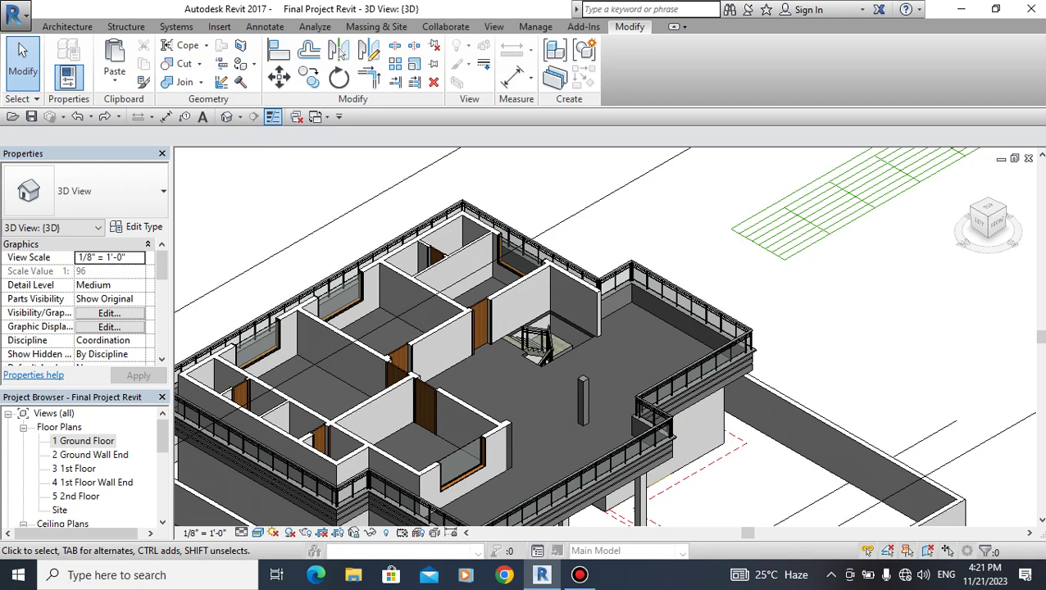
scroll(483, 360, up, 5)
scroll(688, 372, down, 3)
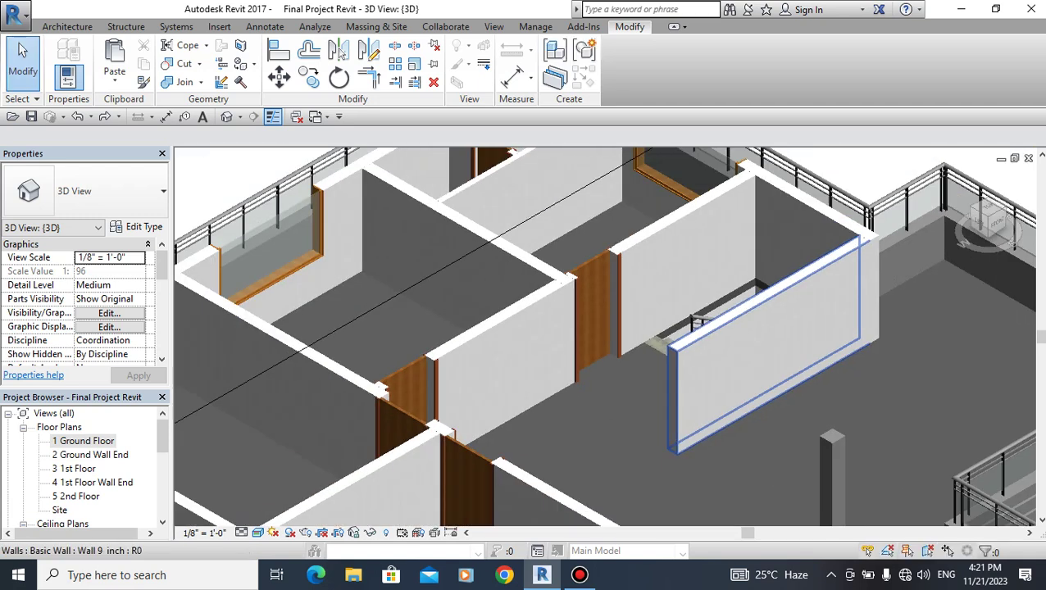
Open the 1 Ground Floor plan and start placing a Camera view.
double_click(90, 454)
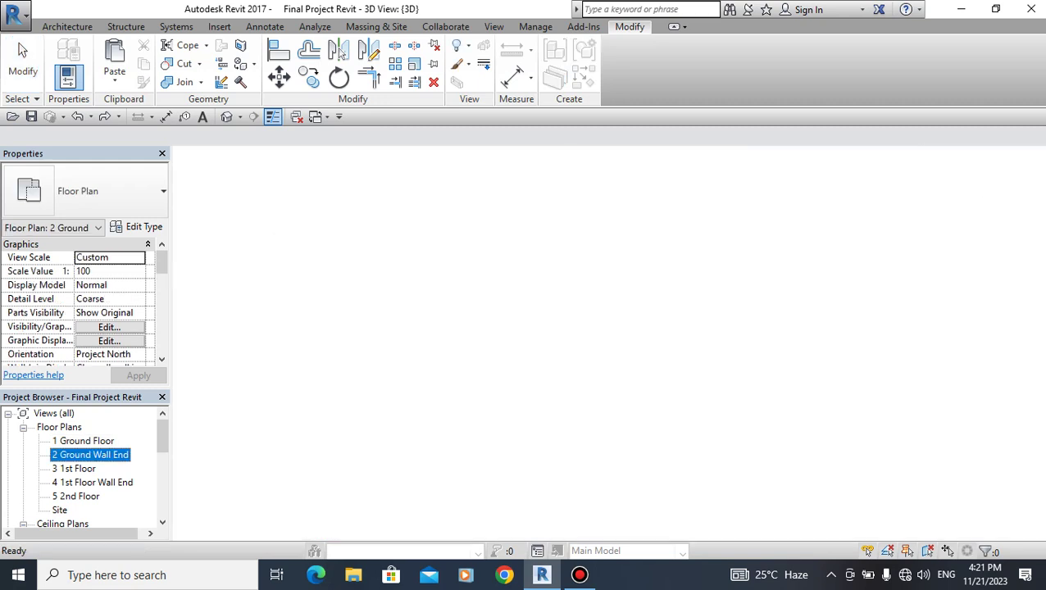
double_click(83, 441)
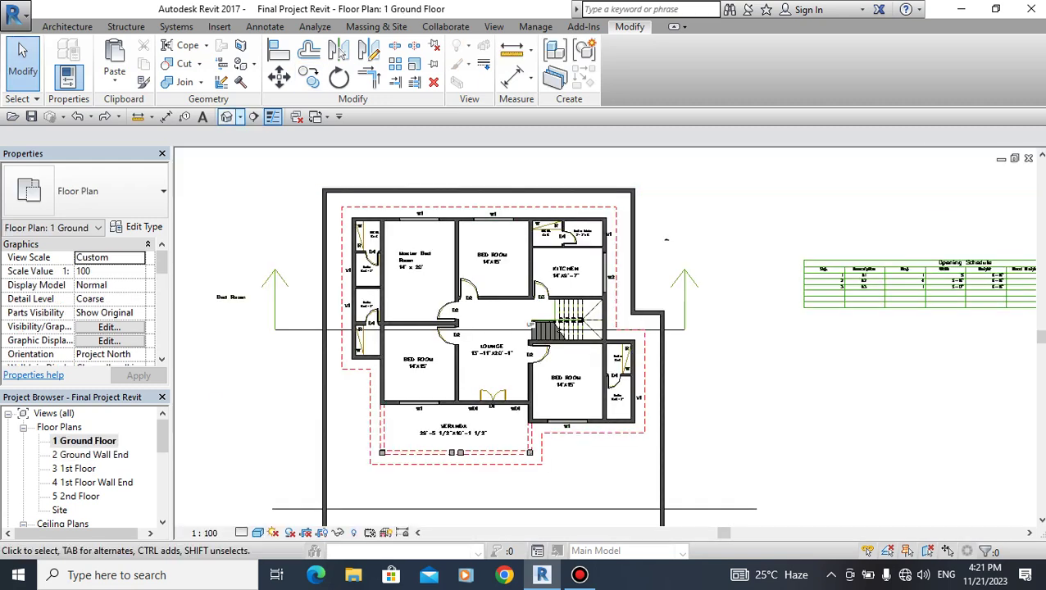
click(239, 117)
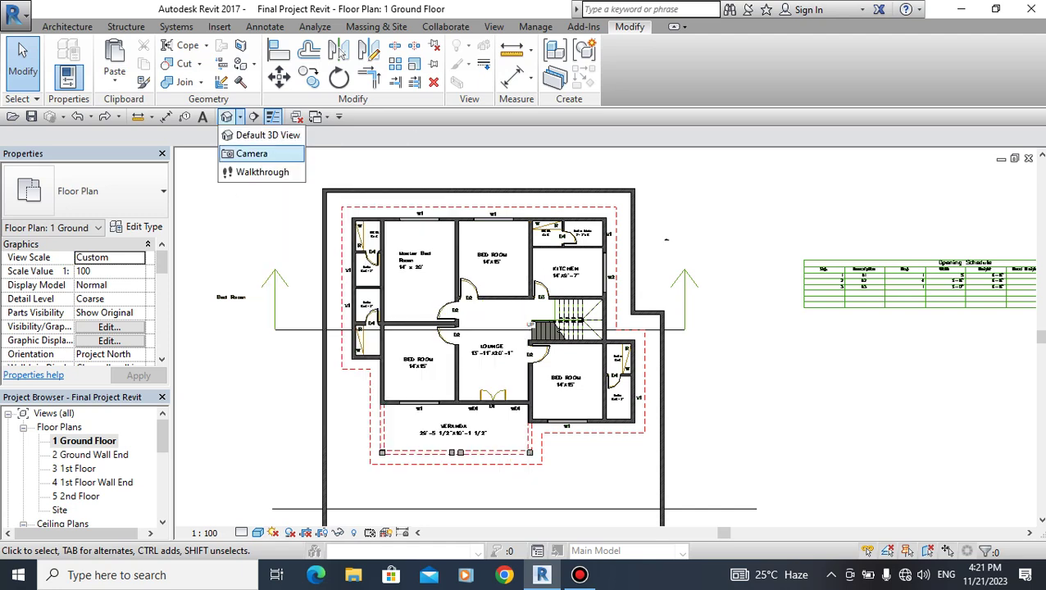
click(250, 153)
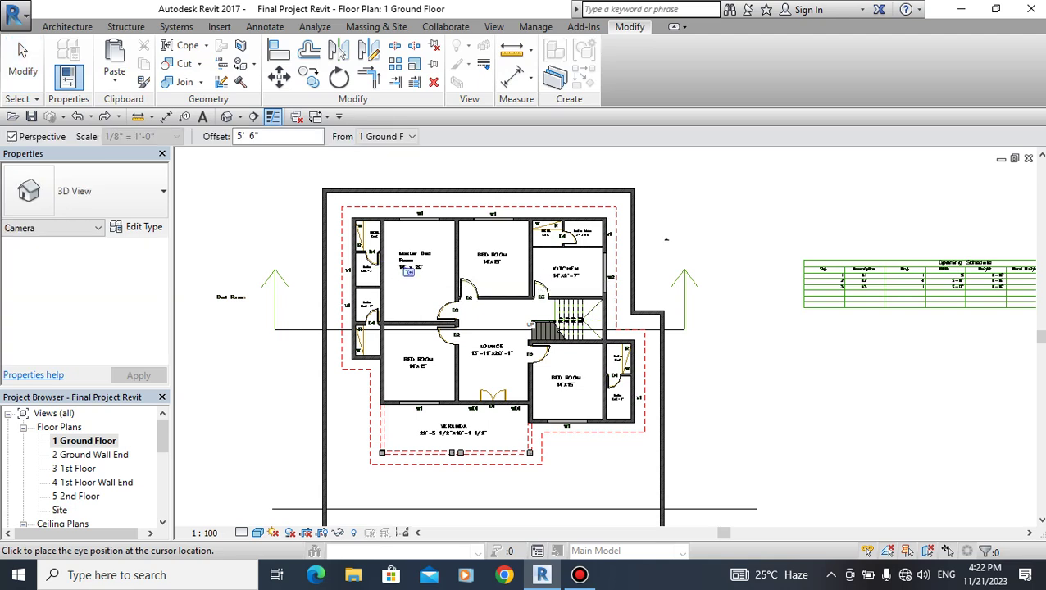
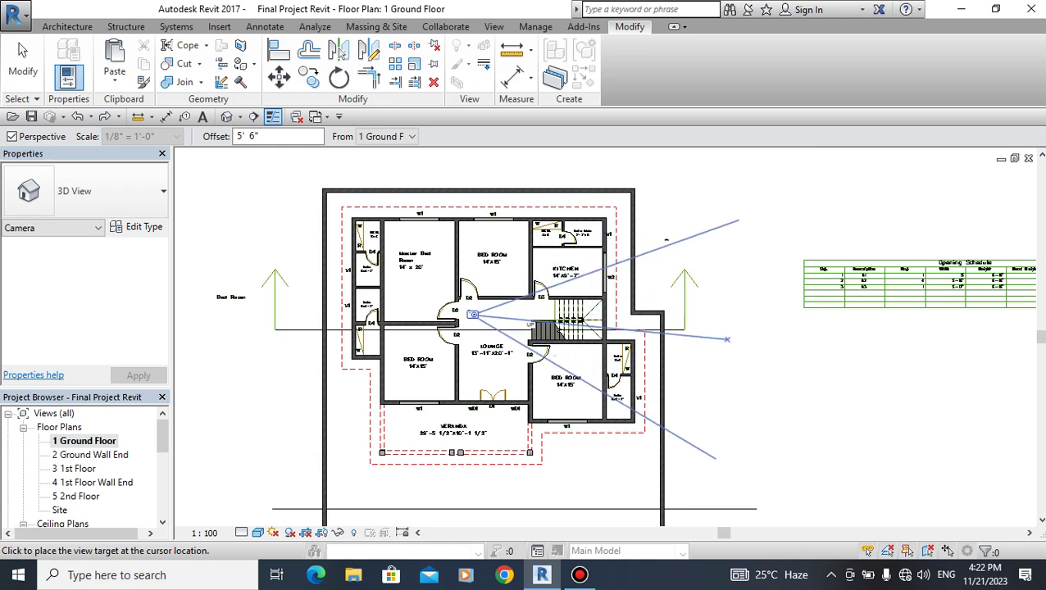
Aim the stair camera's target past the stair and set its visual style to Realistic.
click(721, 246)
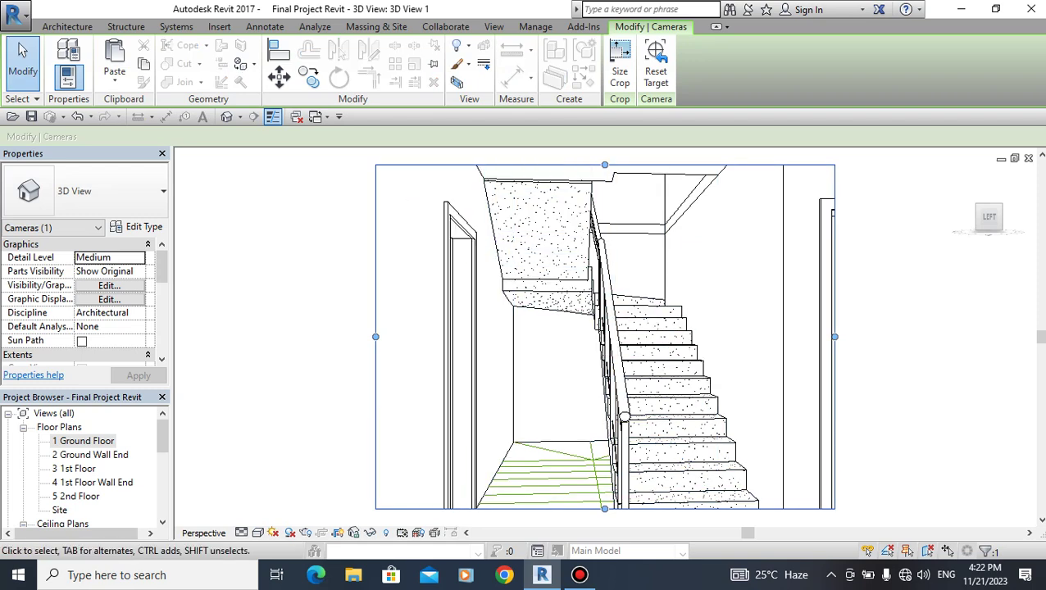
click(257, 533)
click(283, 500)
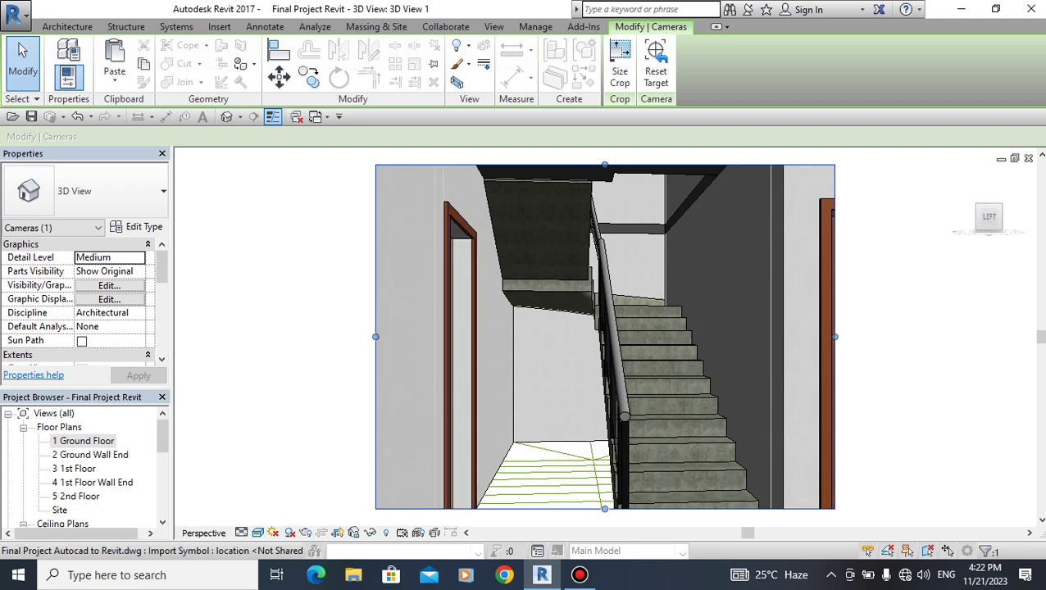
Widen the camera crop region to show the right door, more floor and the ceiling.
scroll(479, 317, down, 3)
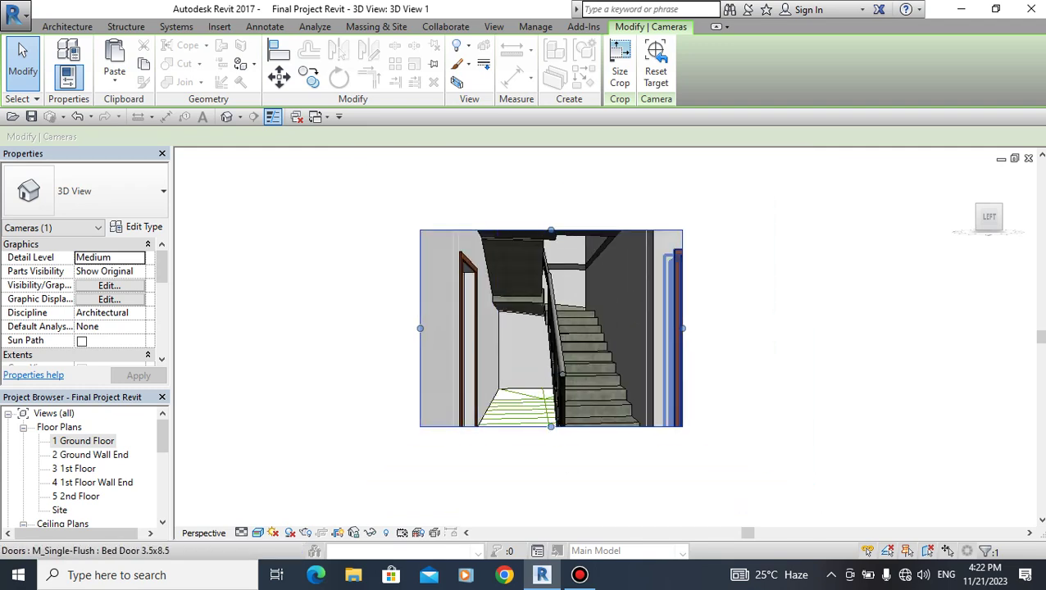
drag(682, 327, 748, 327)
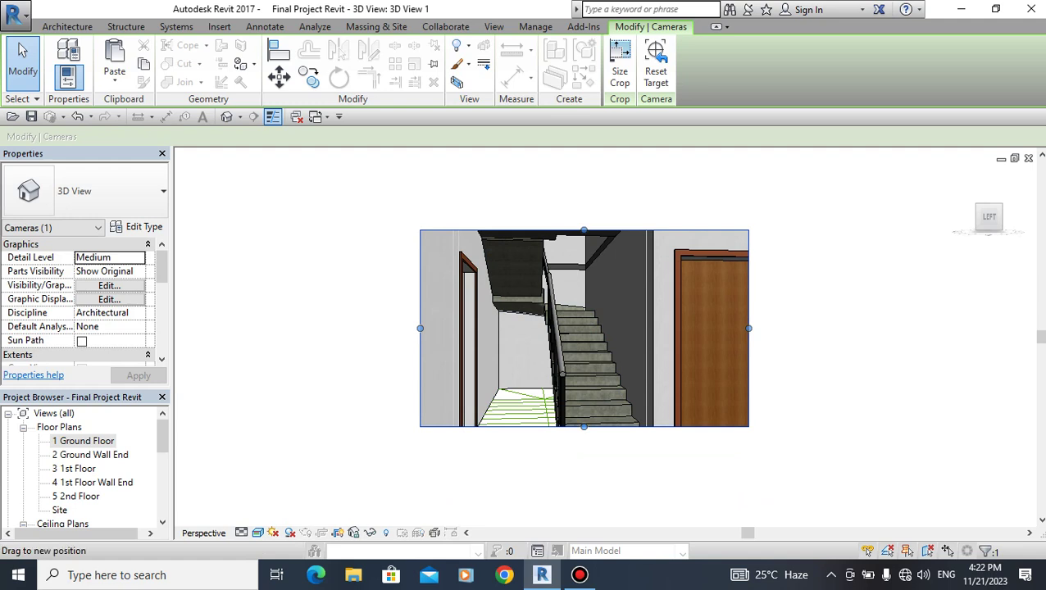
drag(583, 426, 583, 456)
drag(420, 344, 368, 343)
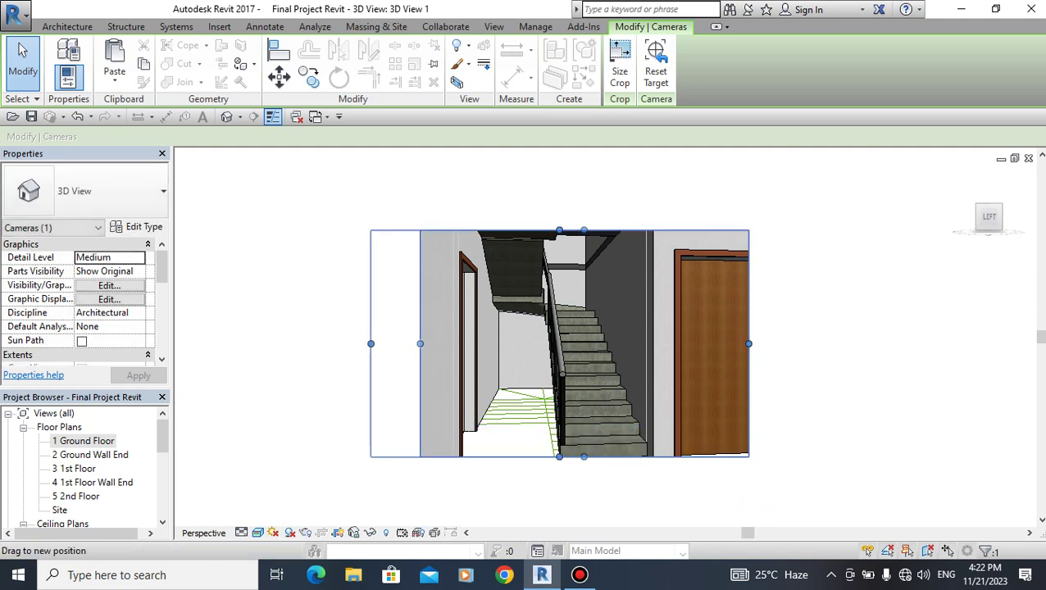
drag(558, 457, 557, 497)
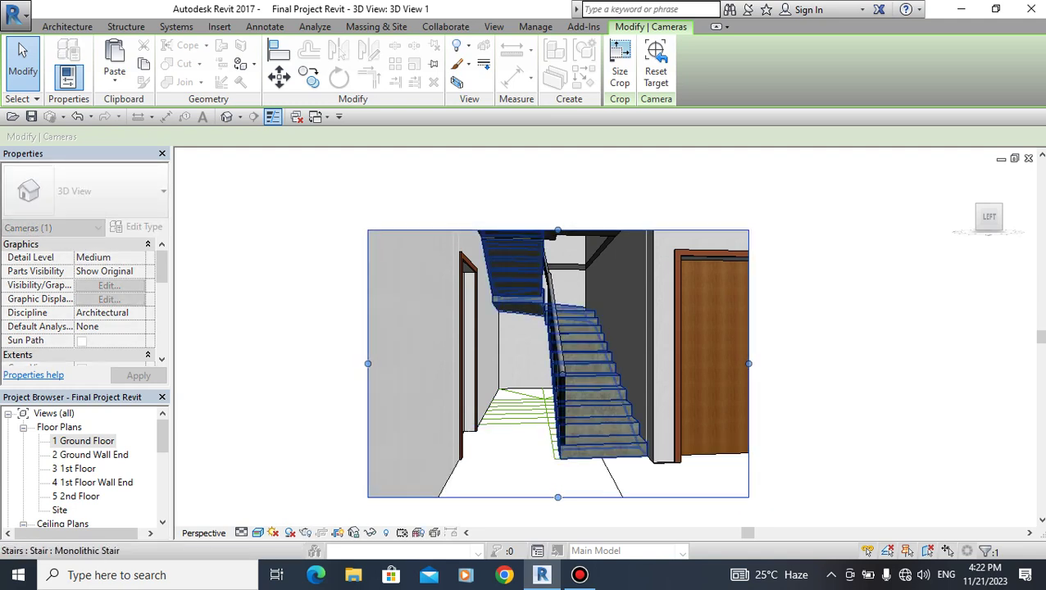
mouse_move(557, 231)
mouse_down()
mouse_move(557, 186)
mouse_move(557, 204)
mouse_up()
Zoom around the finished stair camera view, then return to the 1 Ground Floor plan.
scroll(565, 328, up, 2)
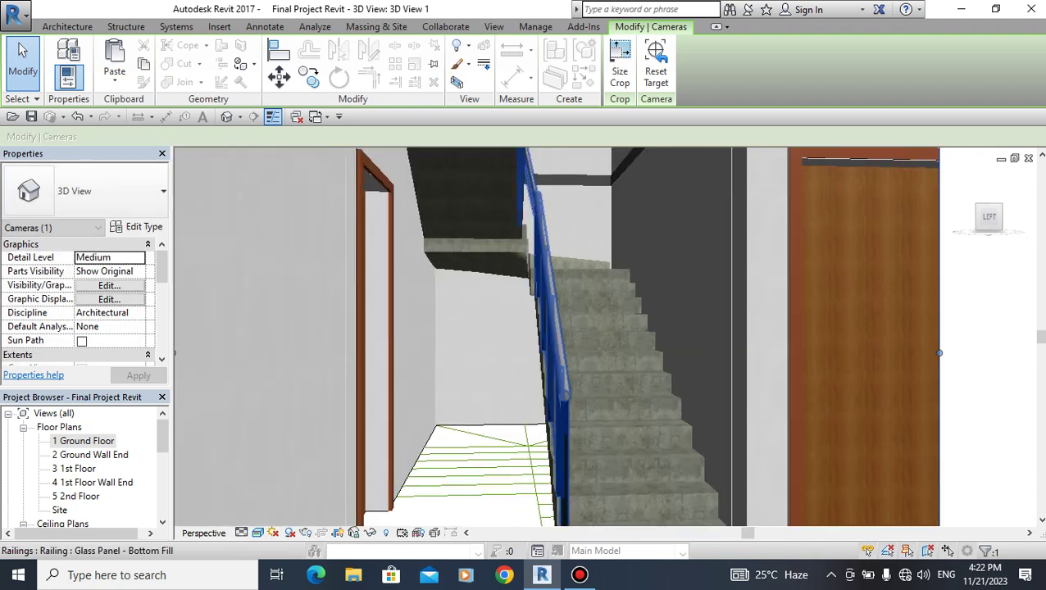
scroll(566, 327, up, 1)
scroll(566, 327, up, 2)
scroll(450, 336, up, 1)
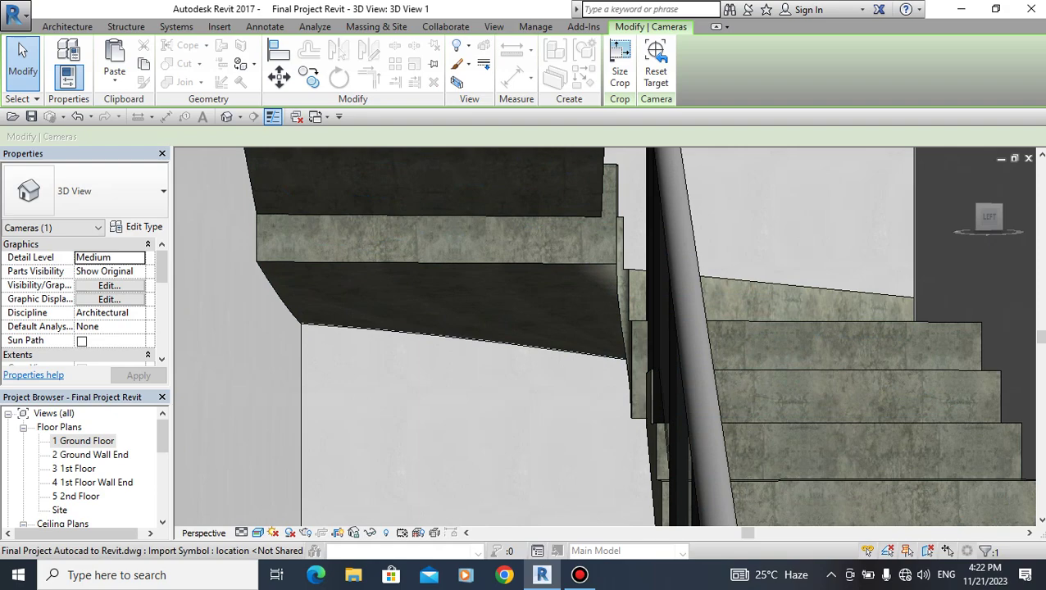
scroll(451, 336, down, 1)
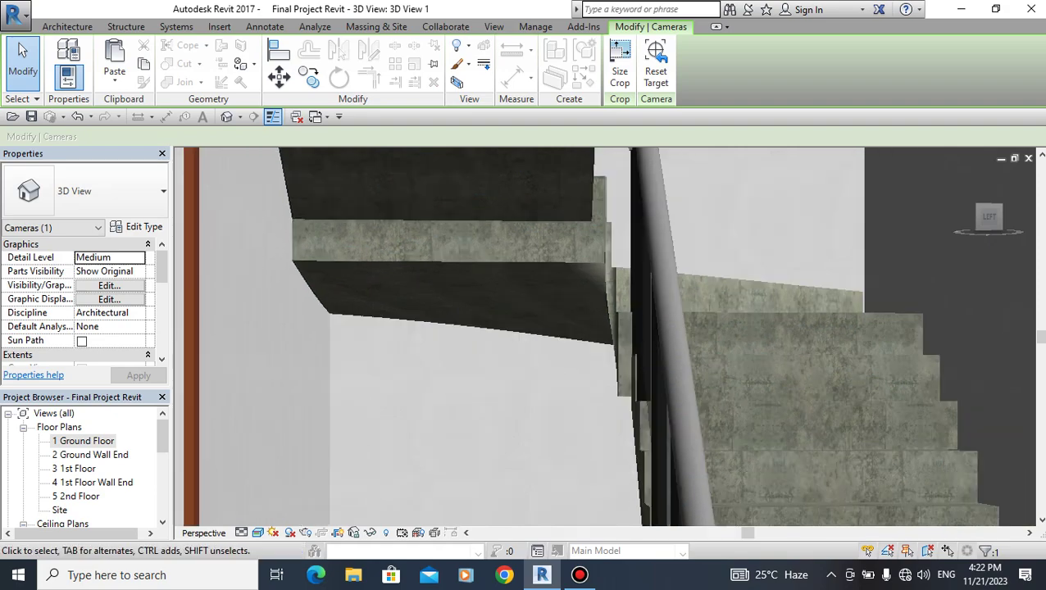
scroll(450, 336, down, 1)
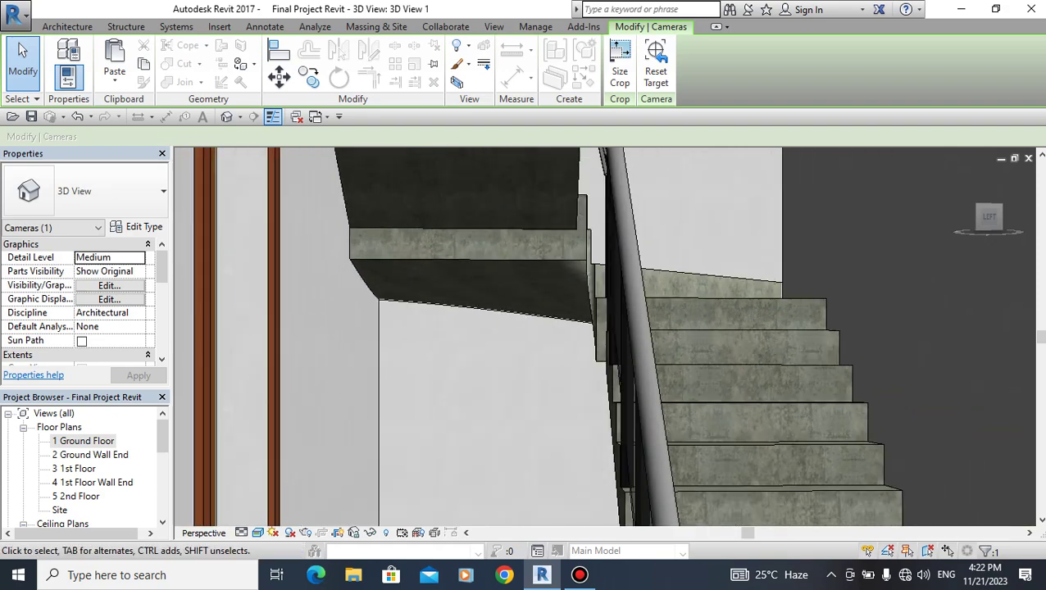
scroll(516, 303, up, 1)
scroll(516, 303, up, 1)
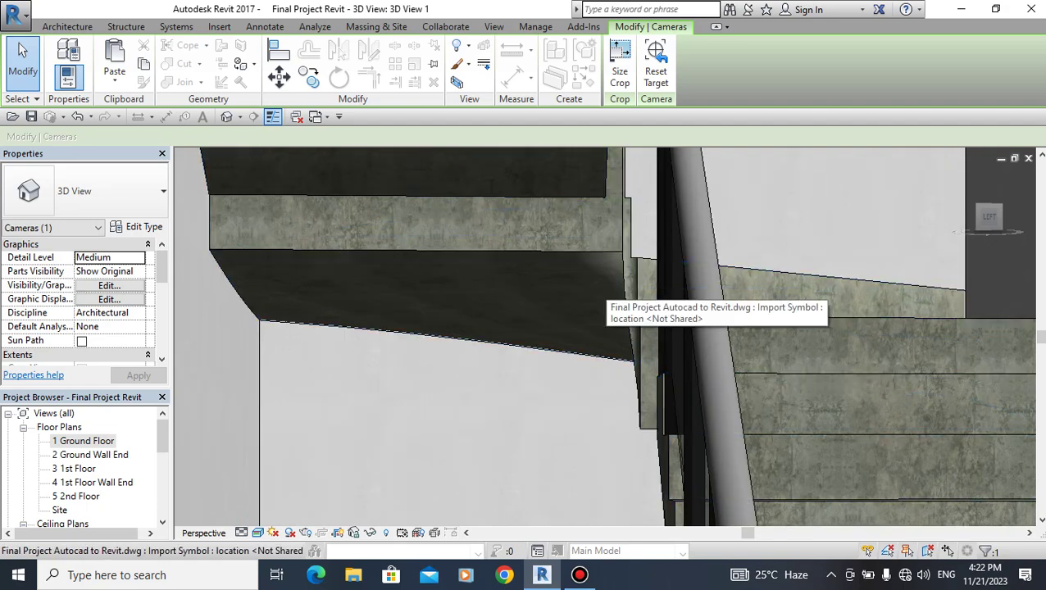
scroll(603, 221, down, 2)
scroll(588, 352, down, 2)
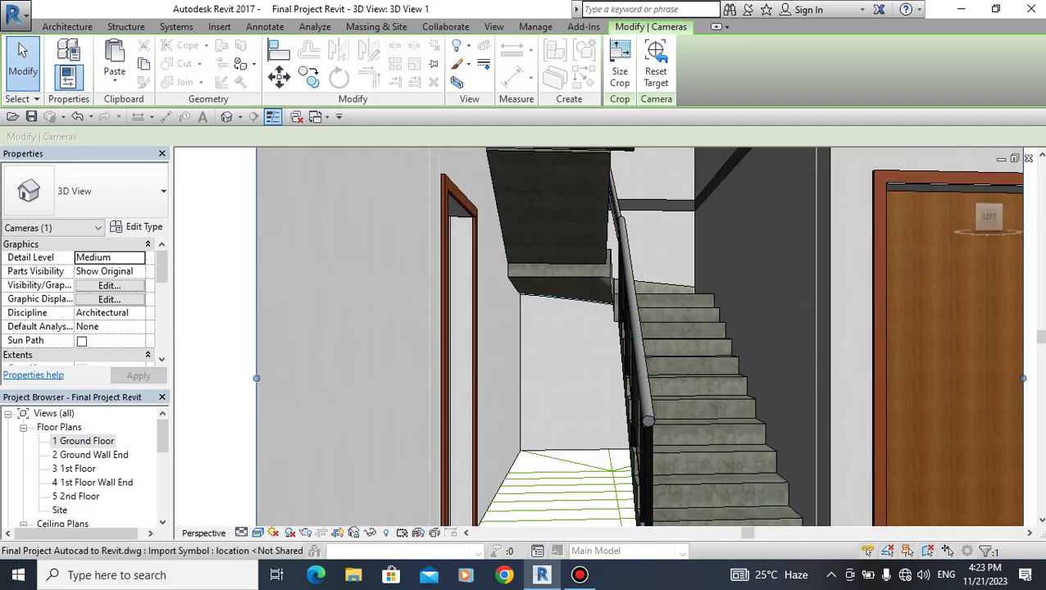
scroll(589, 353, down, 2)
double_click(82, 441)
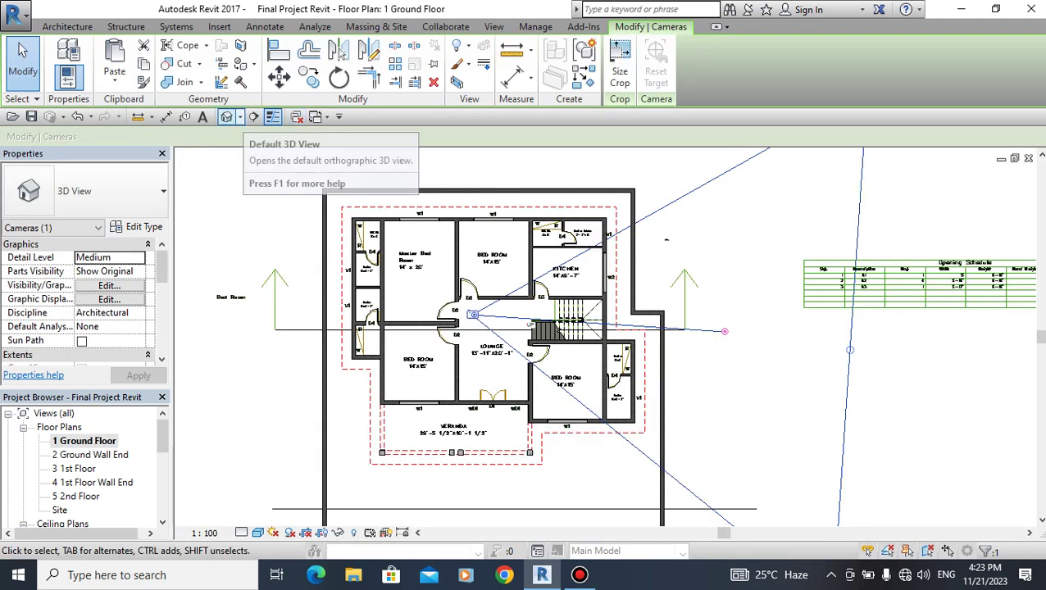
Place a second, exterior camera on the plan and render it in Realistic style.
click(239, 116)
click(252, 153)
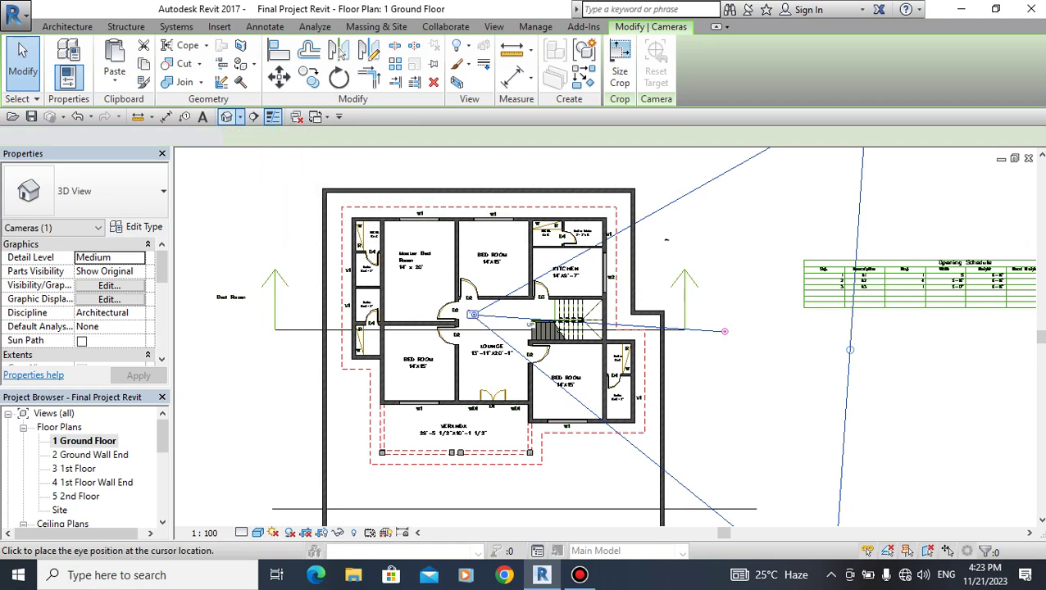
scroll(628, 229, down, 2)
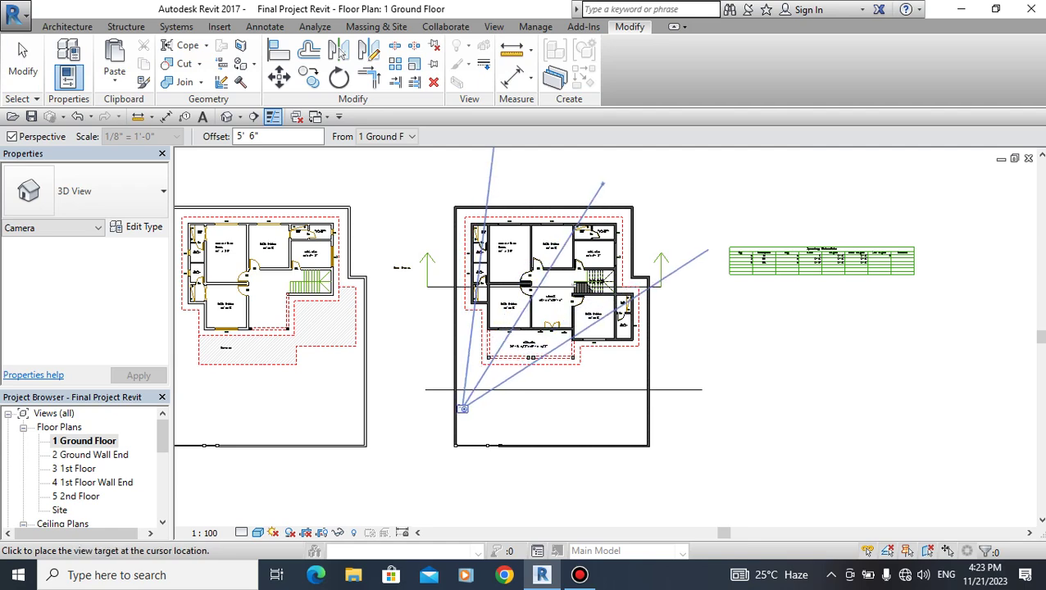
click(607, 179)
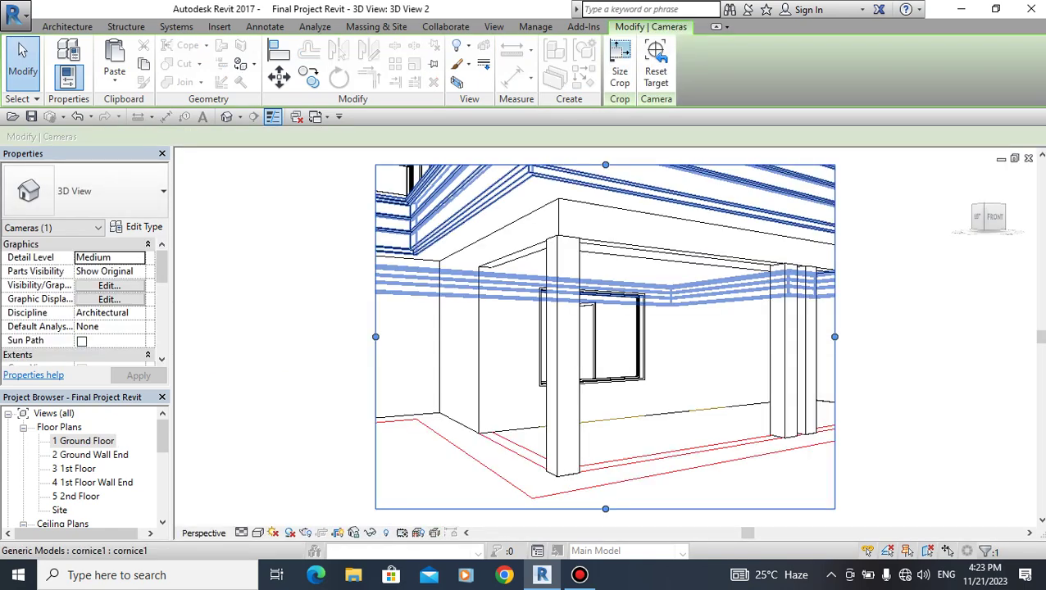
scroll(571, 277, down, 3)
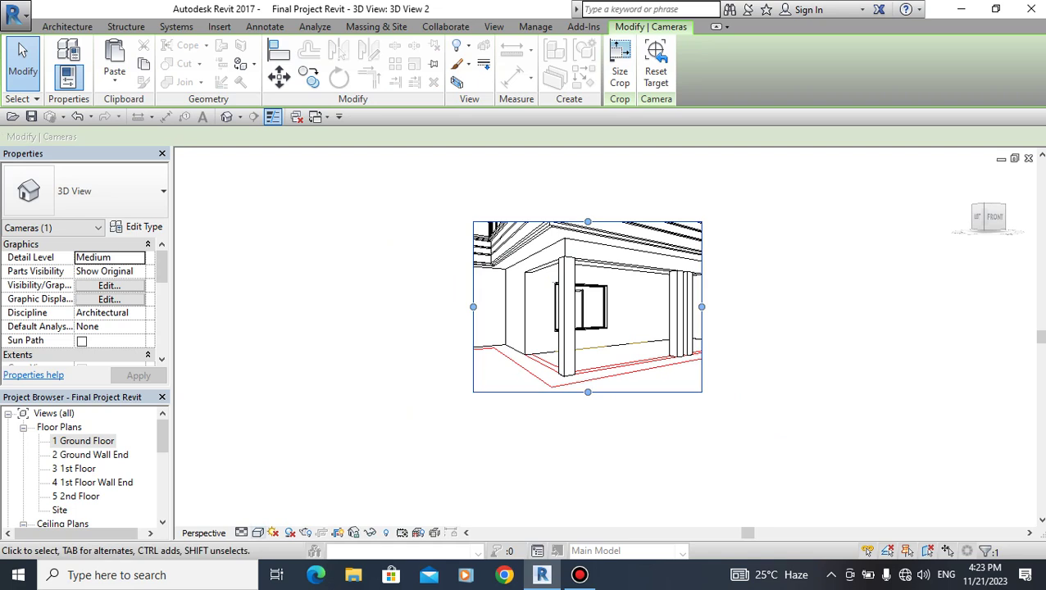
click(257, 533)
click(303, 495)
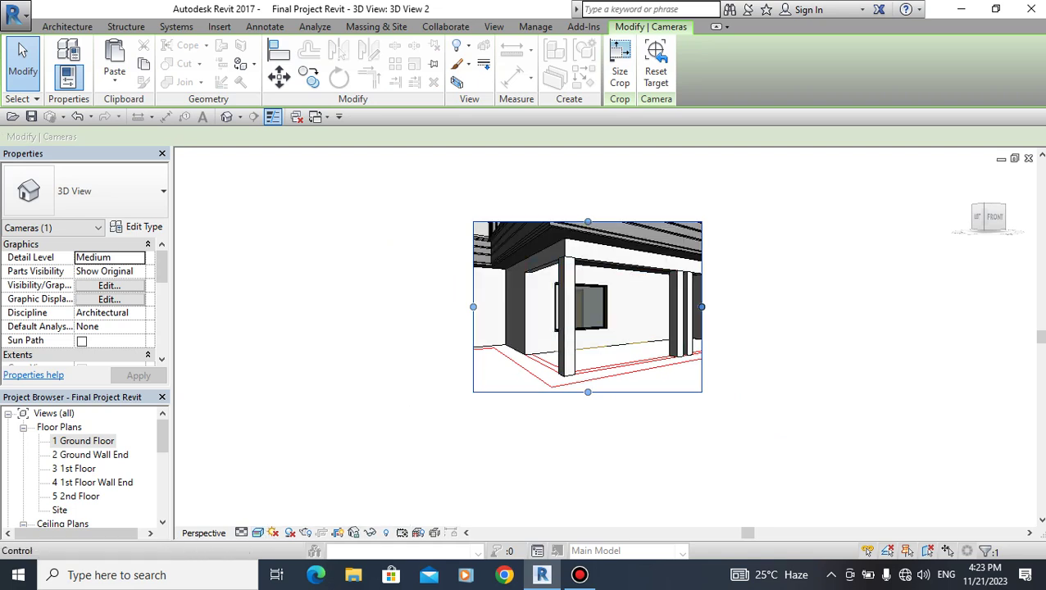
Resize the exterior camera's crop region wider and taller to frame the upper-floor balconies.
drag(701, 307, 828, 307)
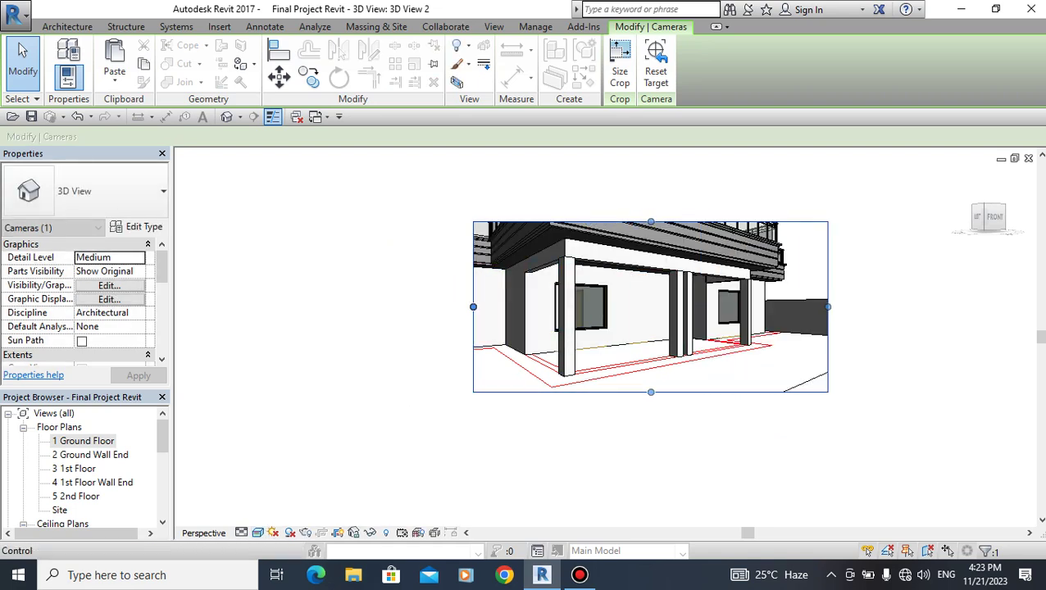
drag(473, 307, 345, 307)
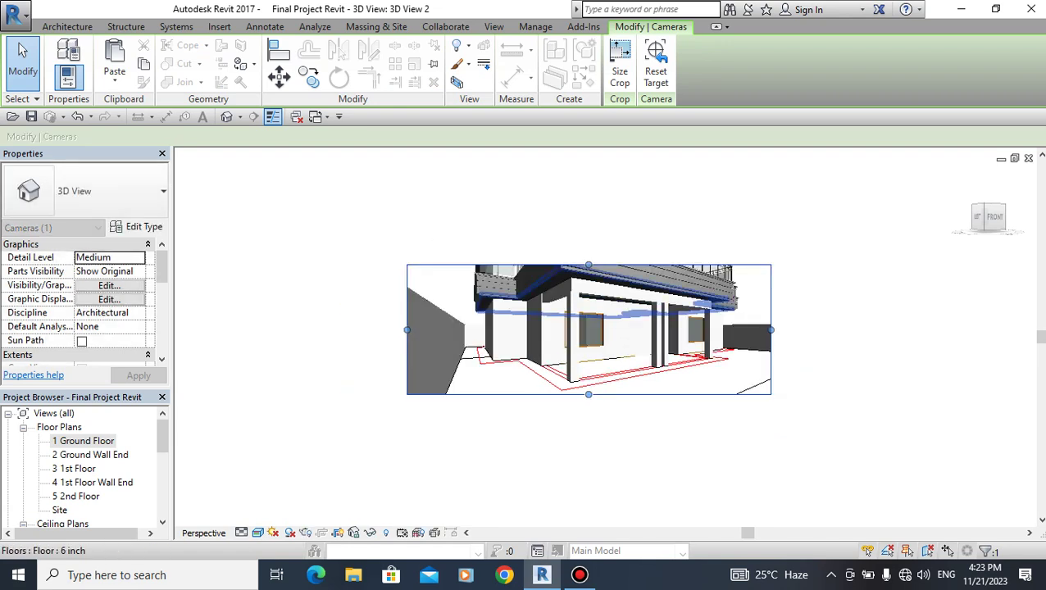
drag(589, 264, 589, 174)
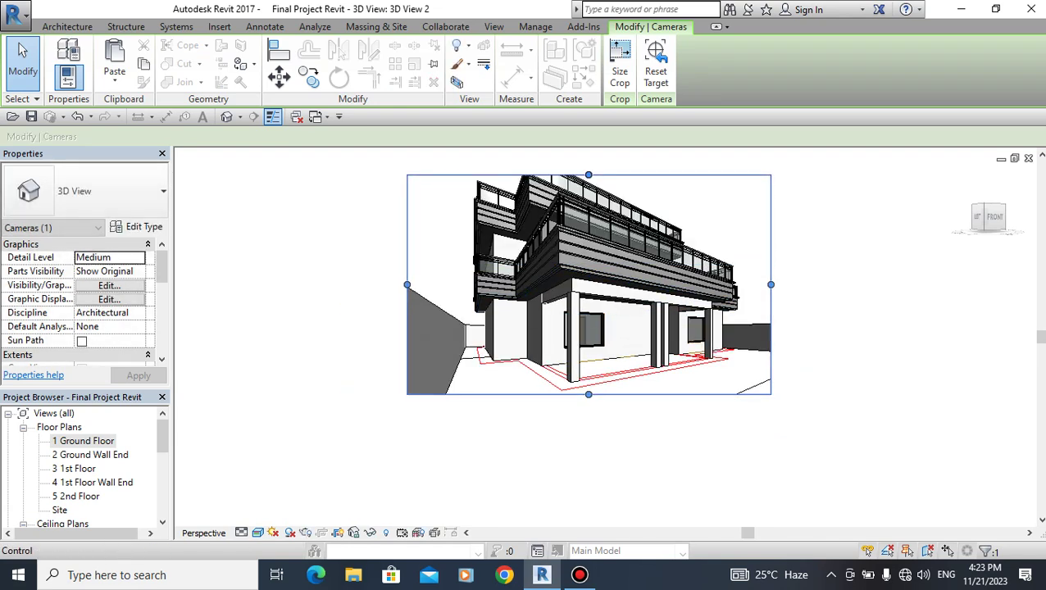
drag(588, 174, 589, 163)
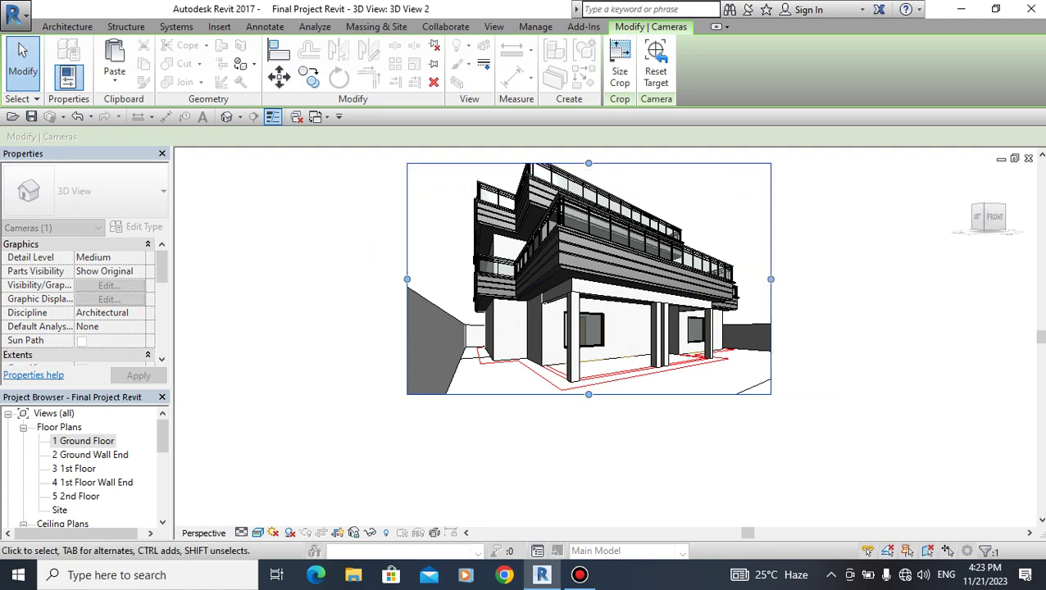
drag(589, 395, 588, 397)
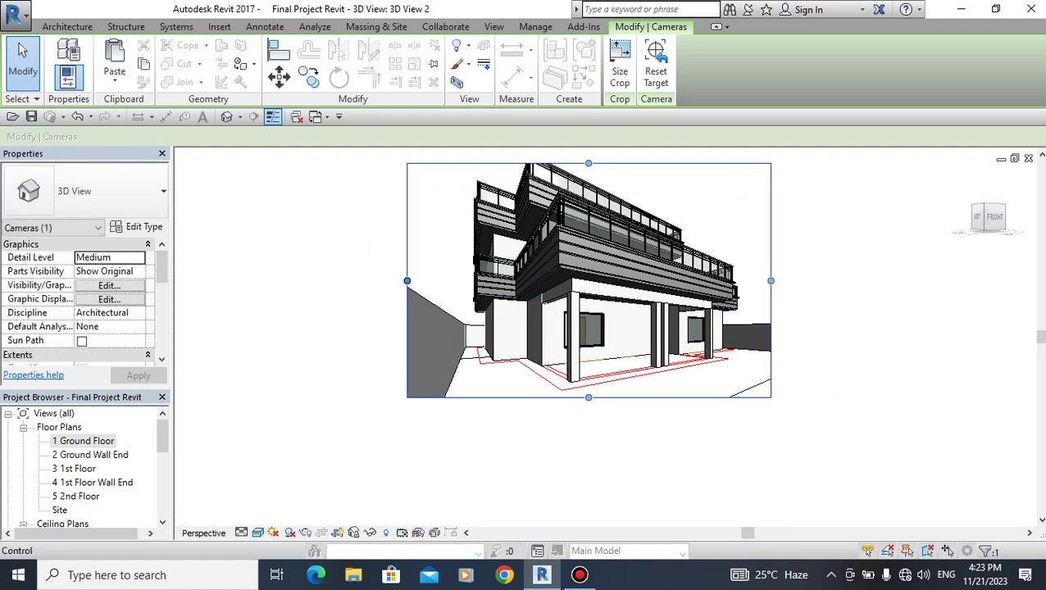
drag(407, 280, 429, 280)
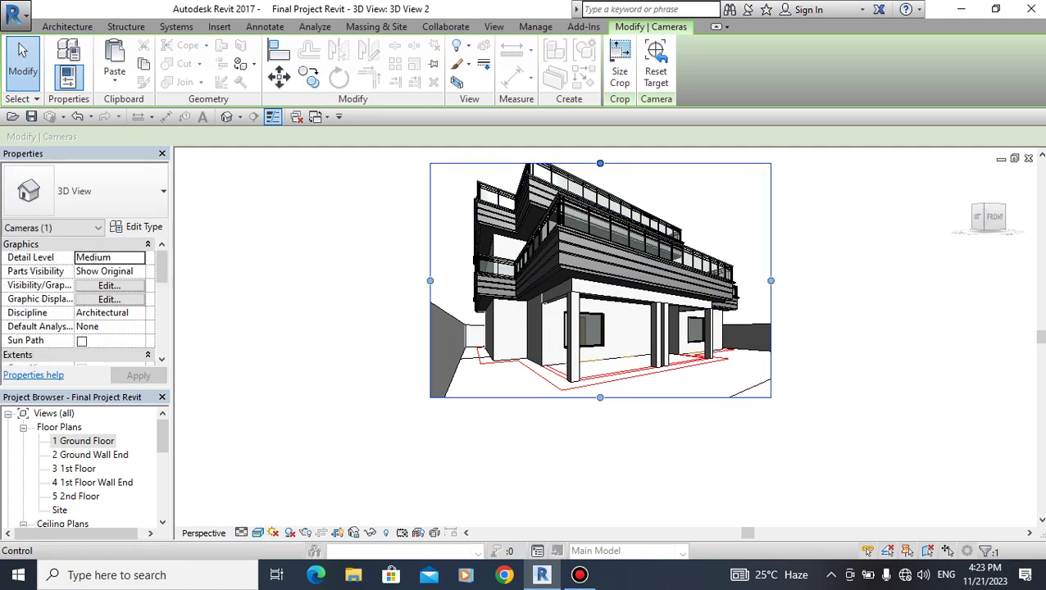
drag(600, 163, 600, 156)
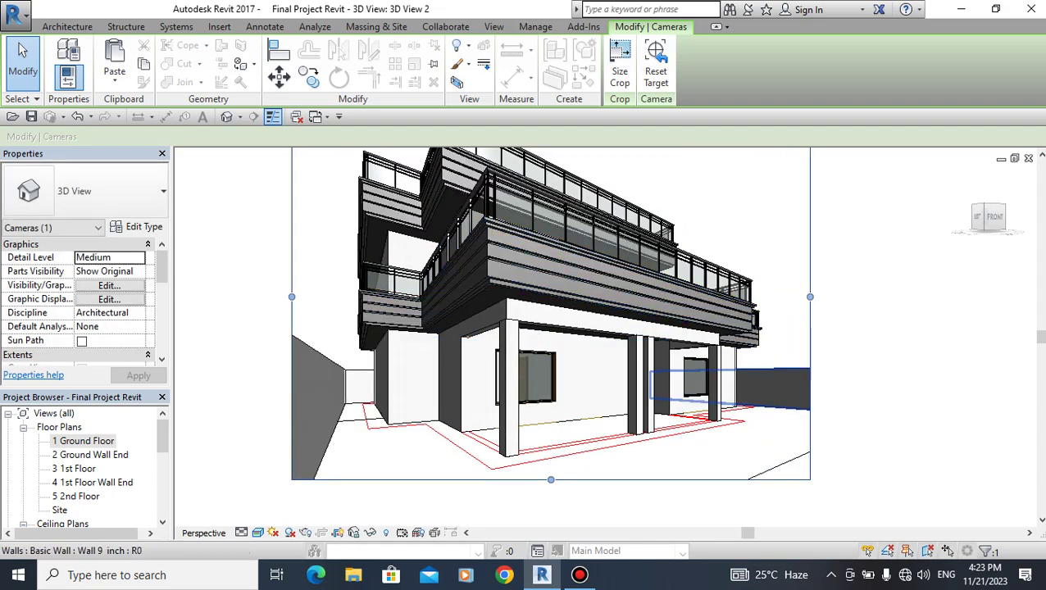
Deselect the crop region, zoom the view, and reopen the 1 Ground Floor plan.
key(Escape)
scroll(549, 327, up, 3)
scroll(531, 410, down, 2)
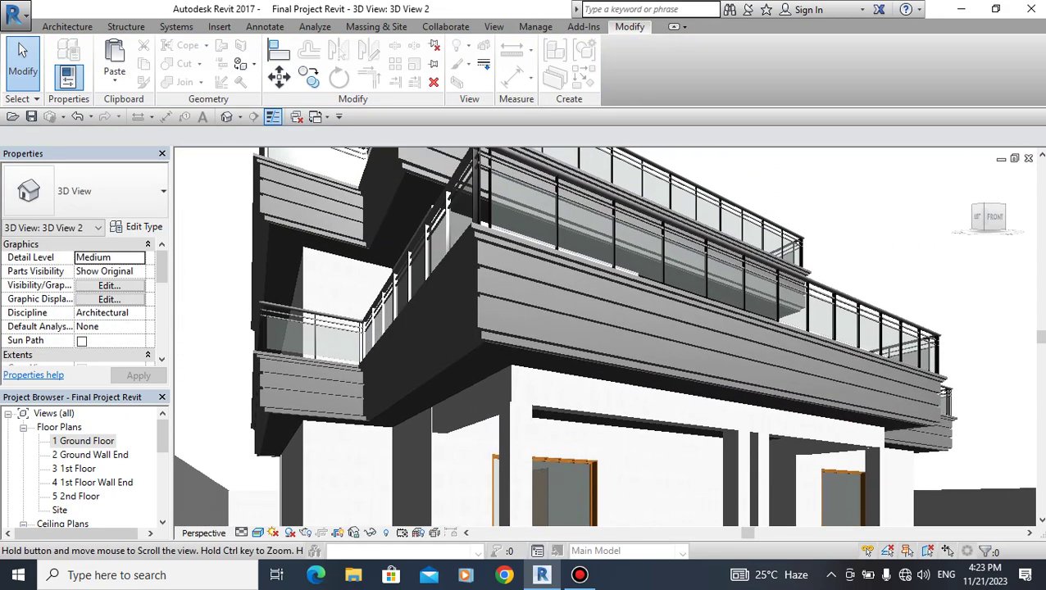
scroll(531, 410, down, 1)
scroll(531, 410, down, 1)
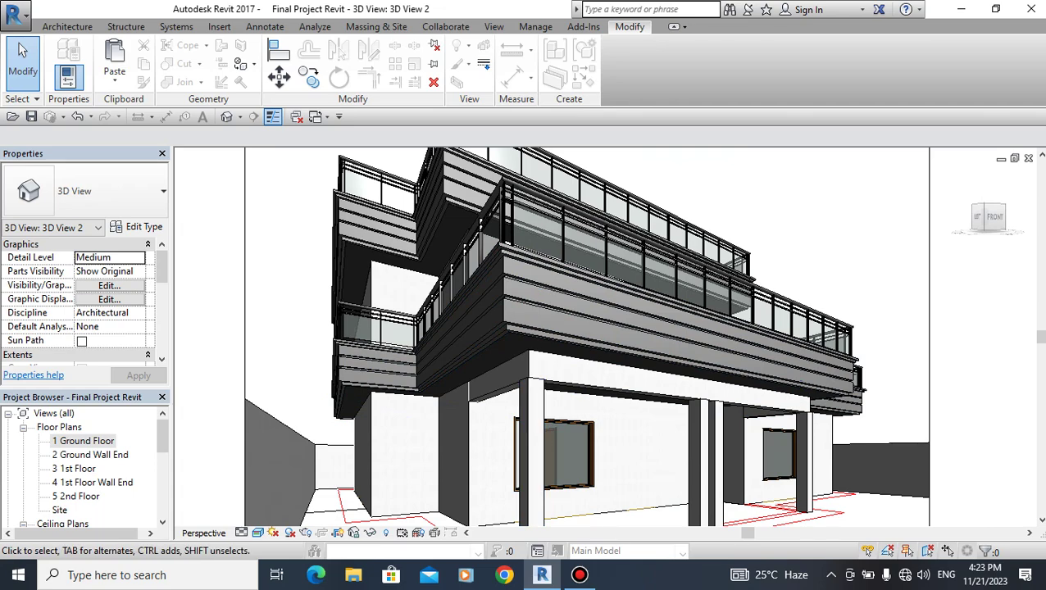
double_click(83, 440)
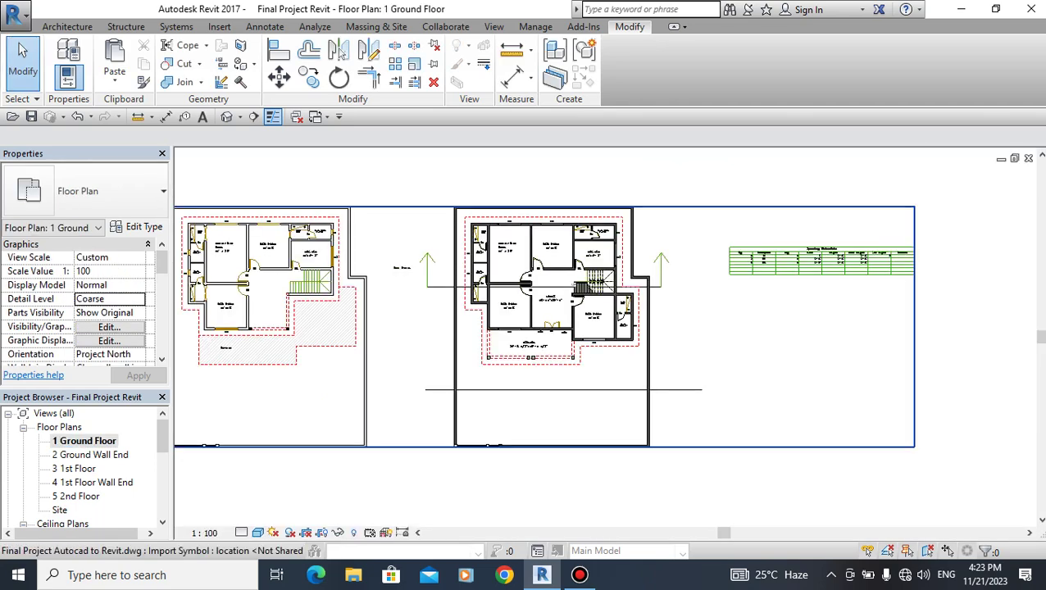
Select the monolithic stair and its glass-panel railing on the Ground Floor plan.
scroll(550, 254, up, 1)
scroll(550, 254, up, 1)
scroll(550, 254, up, 2)
scroll(550, 254, up, 2)
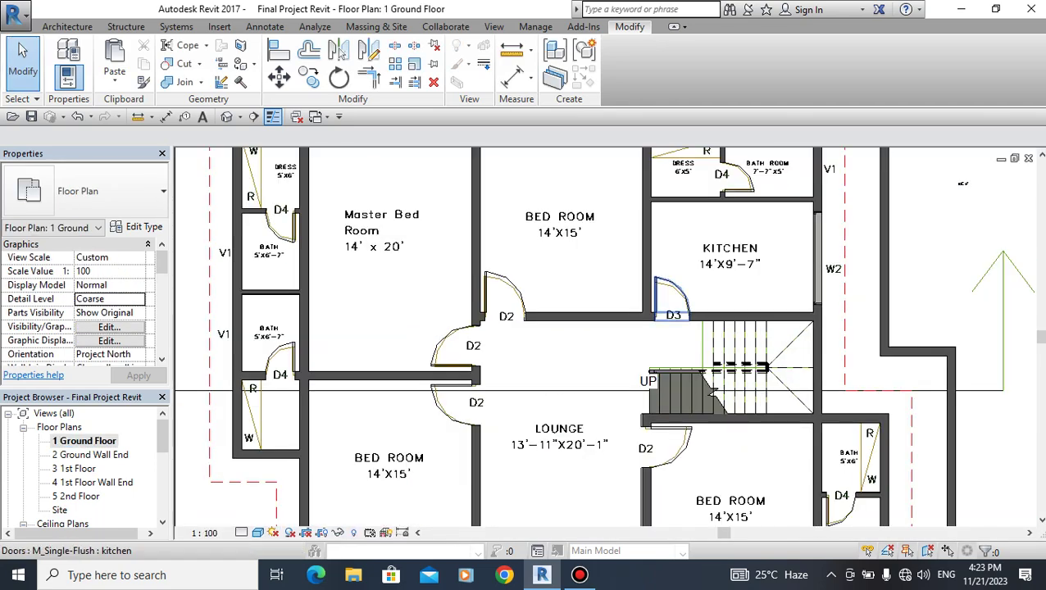
scroll(719, 357, up, 3)
scroll(719, 357, up, 3)
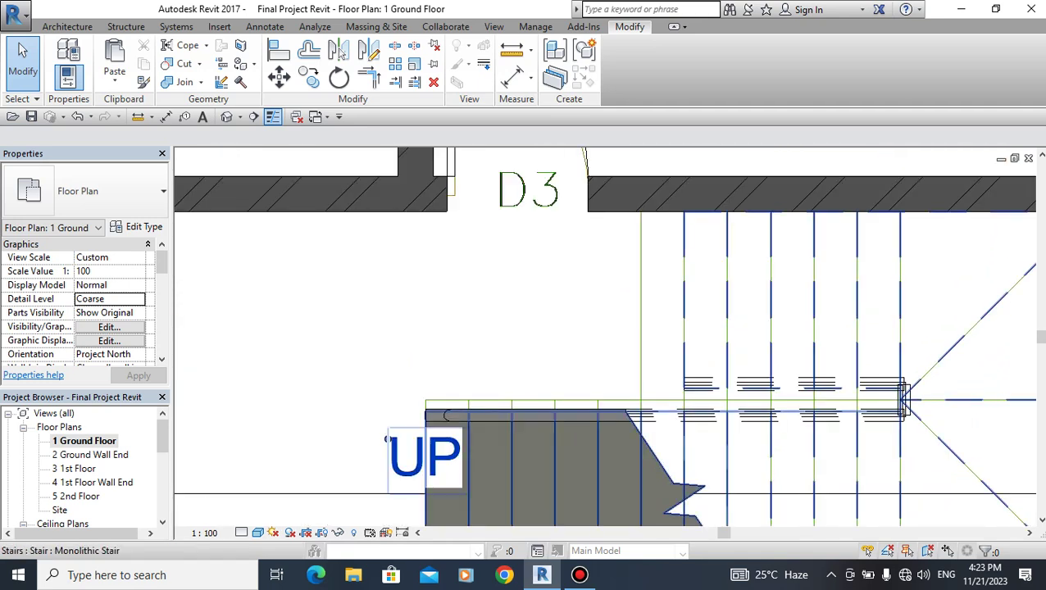
click(385, 439)
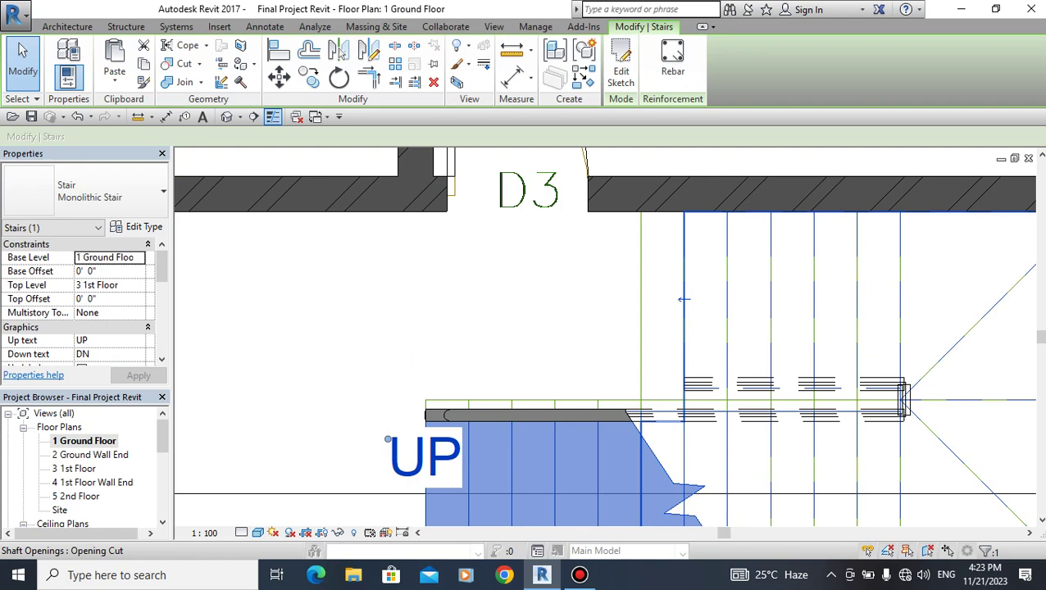
key(Escape)
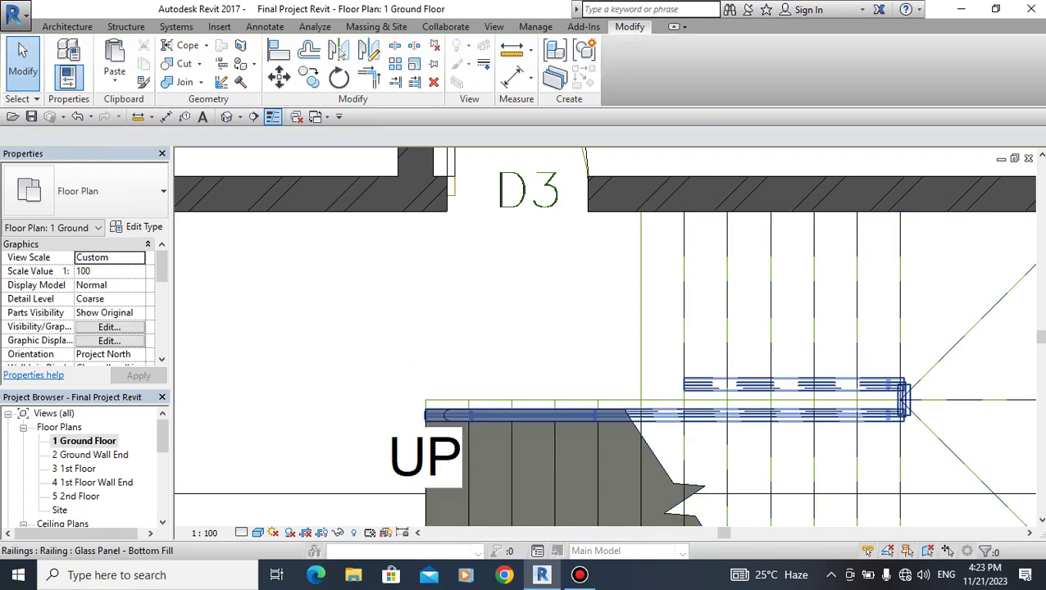
click(665, 409)
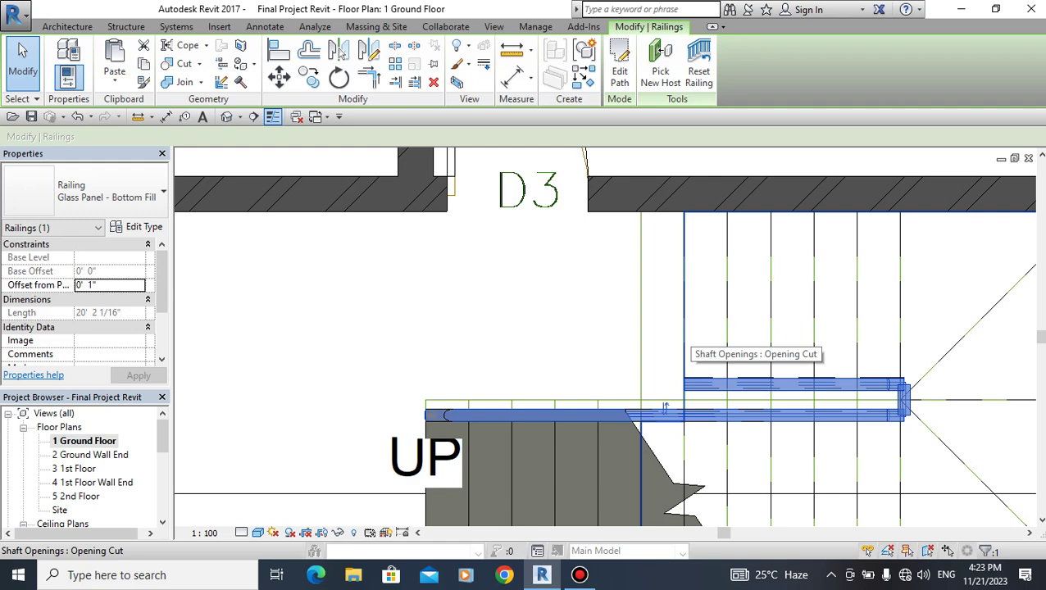
ctrl+click(664, 407)
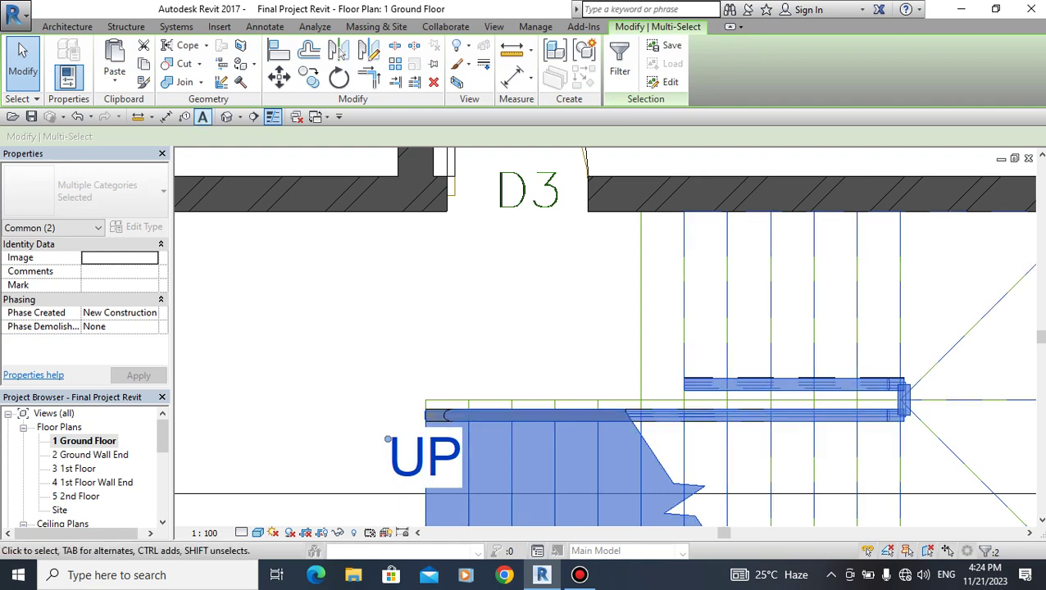
Paste the stair and railing aligned to the 3 1st Floor level and view them in 3D.
click(115, 82)
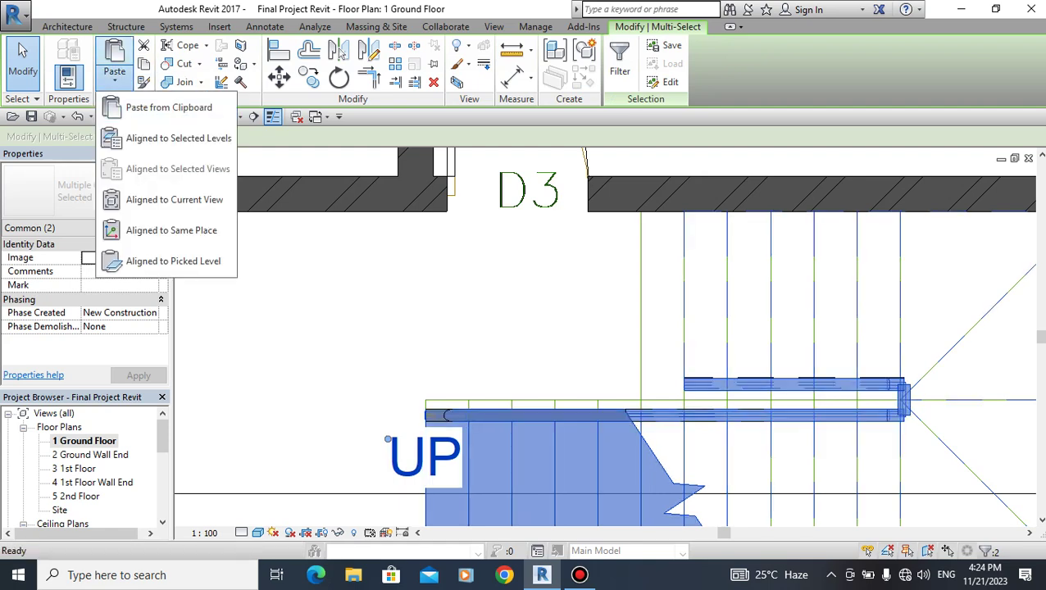
click(189, 163)
click(457, 204)
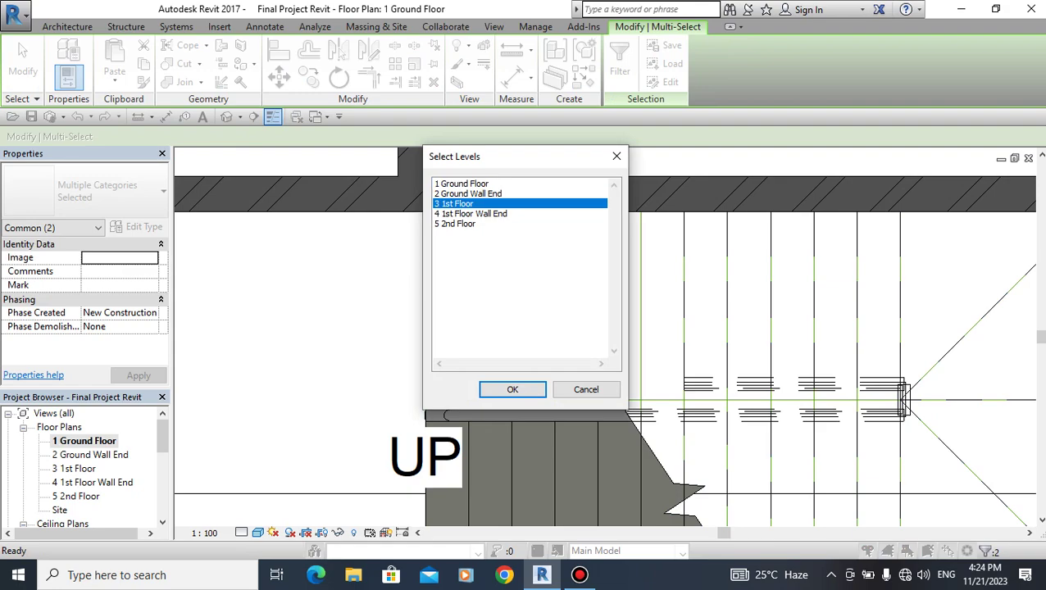
click(512, 389)
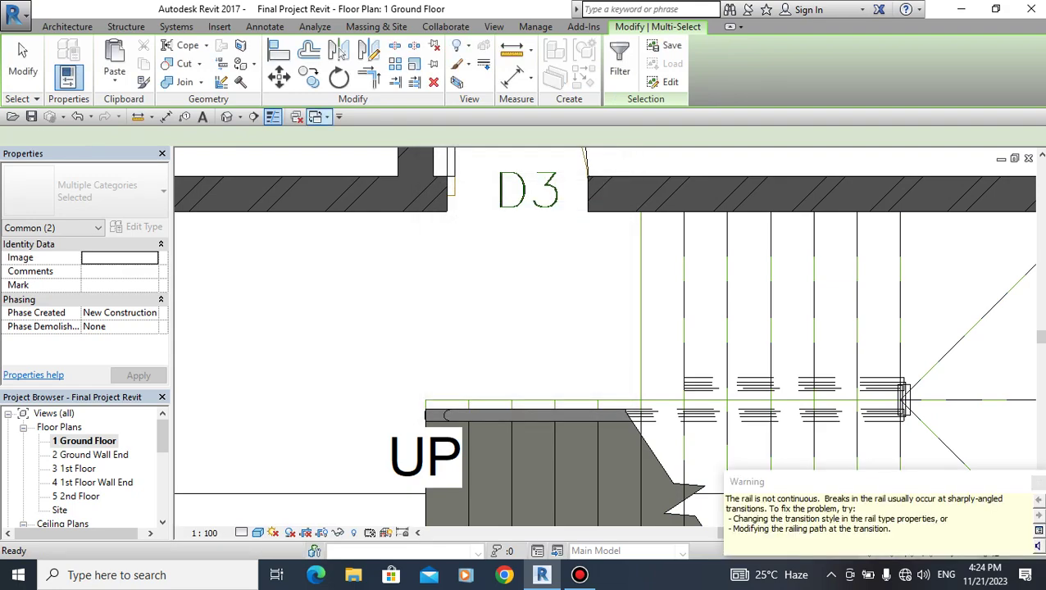
click(227, 116)
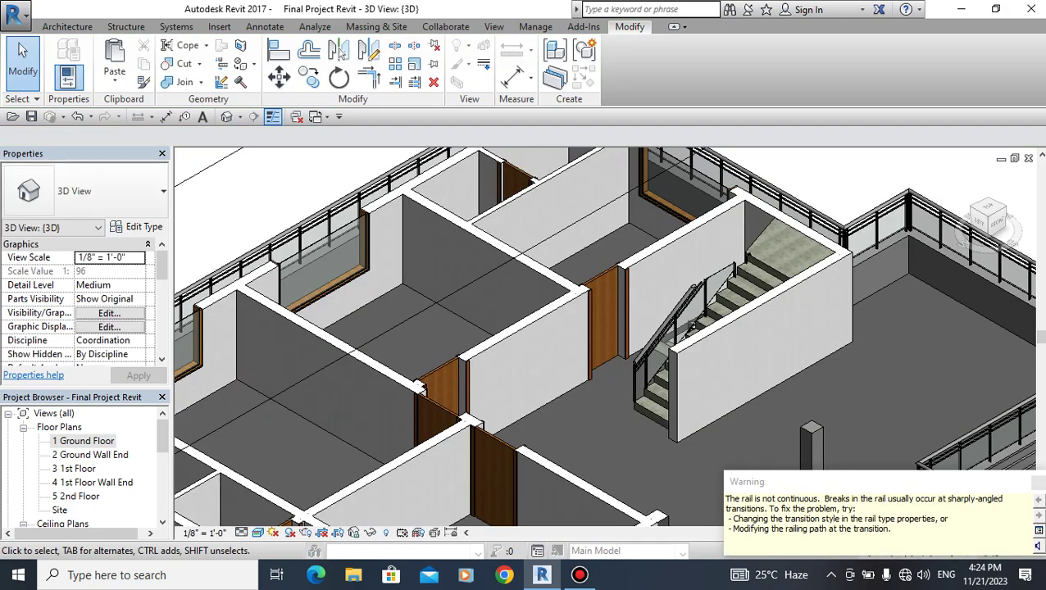
Raise the top of the 3D section box to reveal the roof.
scroll(573, 344, down, 5)
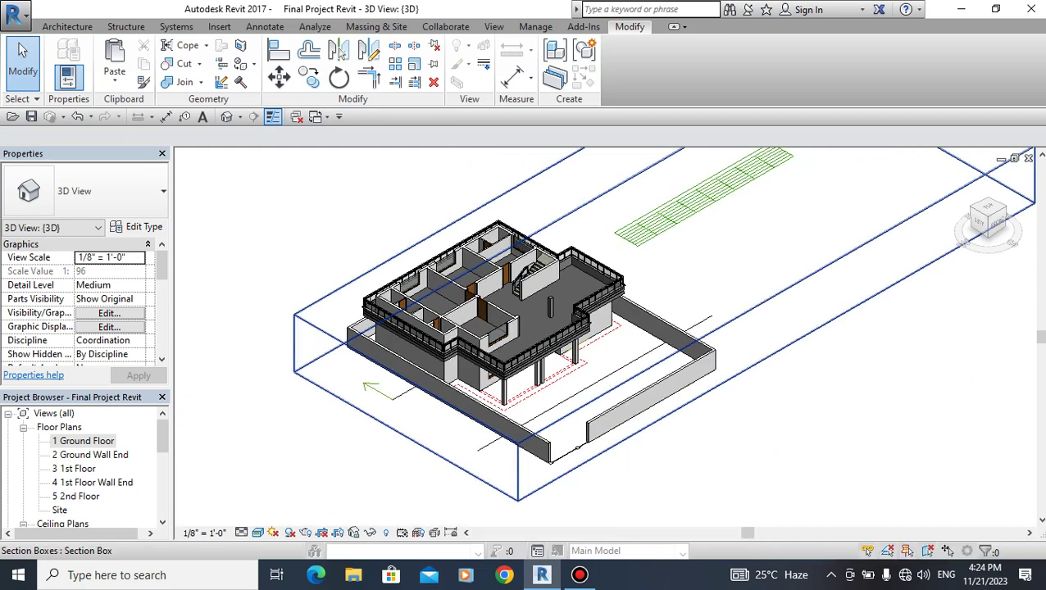
click(562, 442)
drag(638, 250, 638, 178)
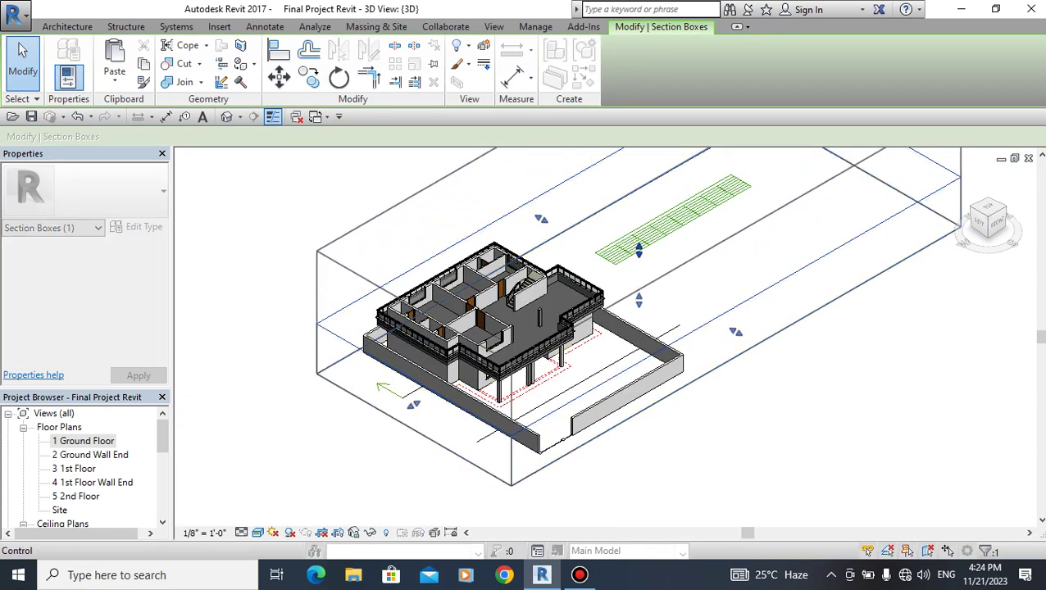
key(Escape)
scroll(524, 250, up, 3)
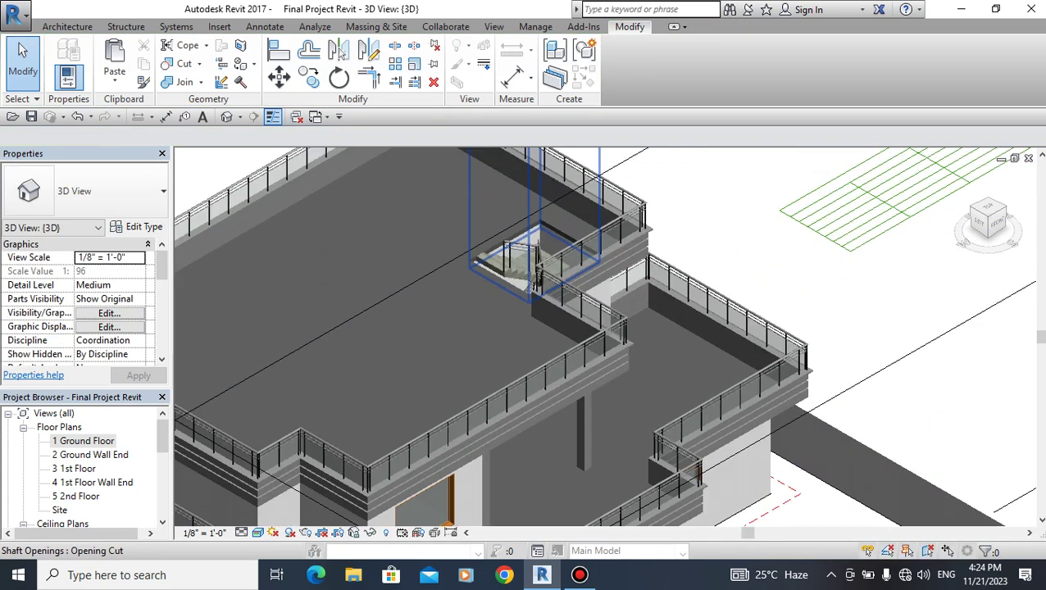
scroll(524, 250, up, 2)
scroll(508, 260, up, 3)
scroll(508, 260, up, 2)
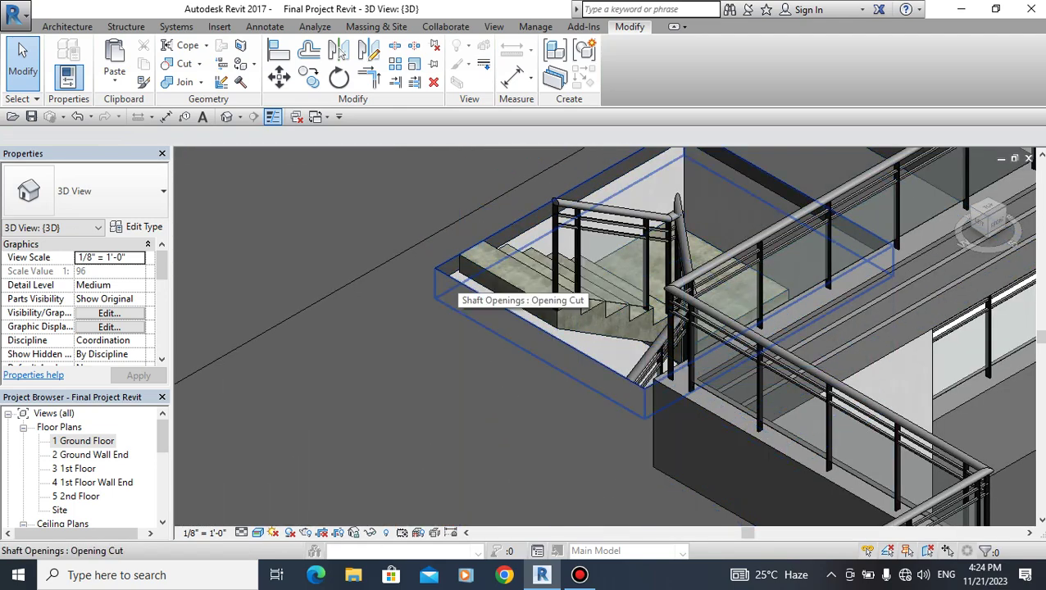
Inspect the stair shaft opening and the 5 2nd Floor slab around the copied stair.
click(492, 238)
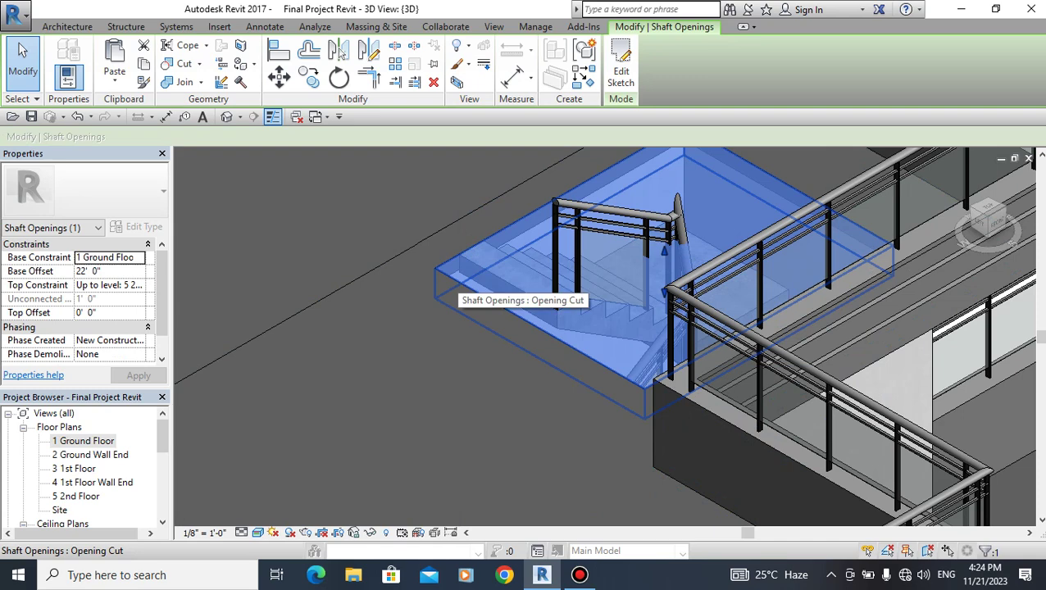
key(Escape)
click(479, 306)
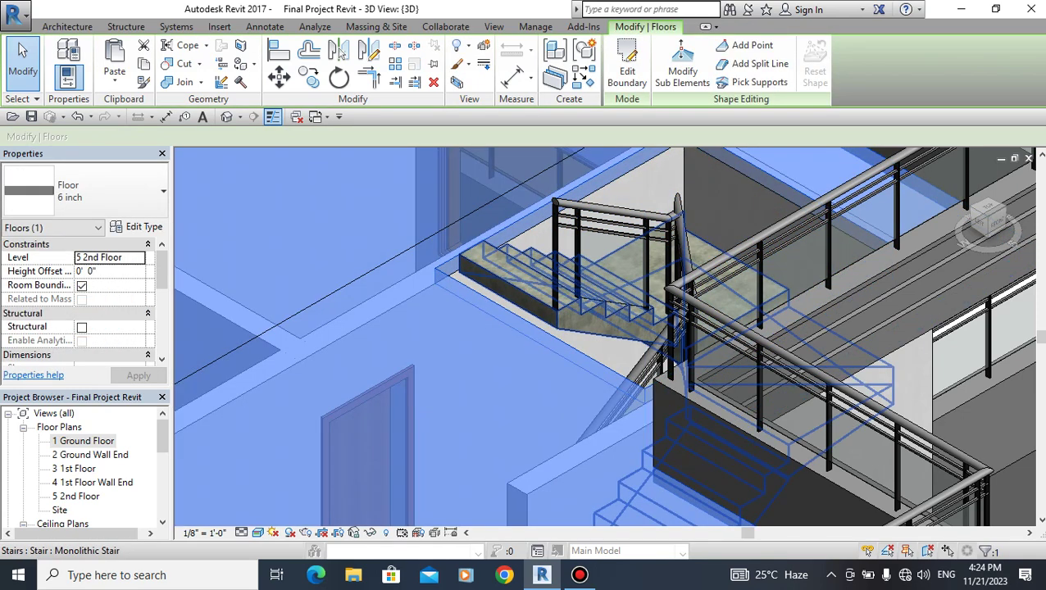
scroll(515, 249, down, 2)
scroll(541, 250, down, 3)
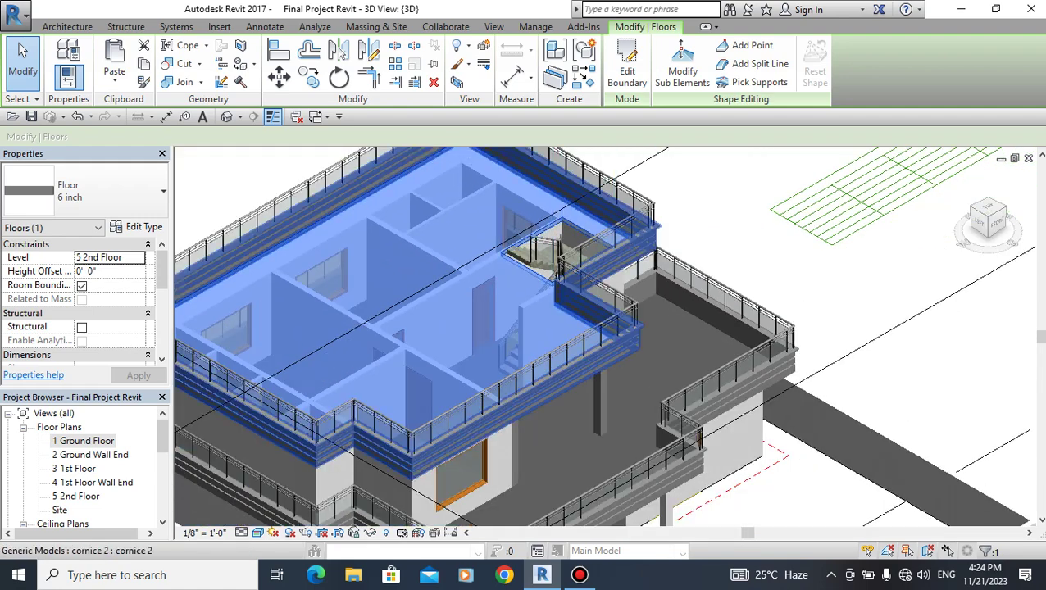
key(Escape)
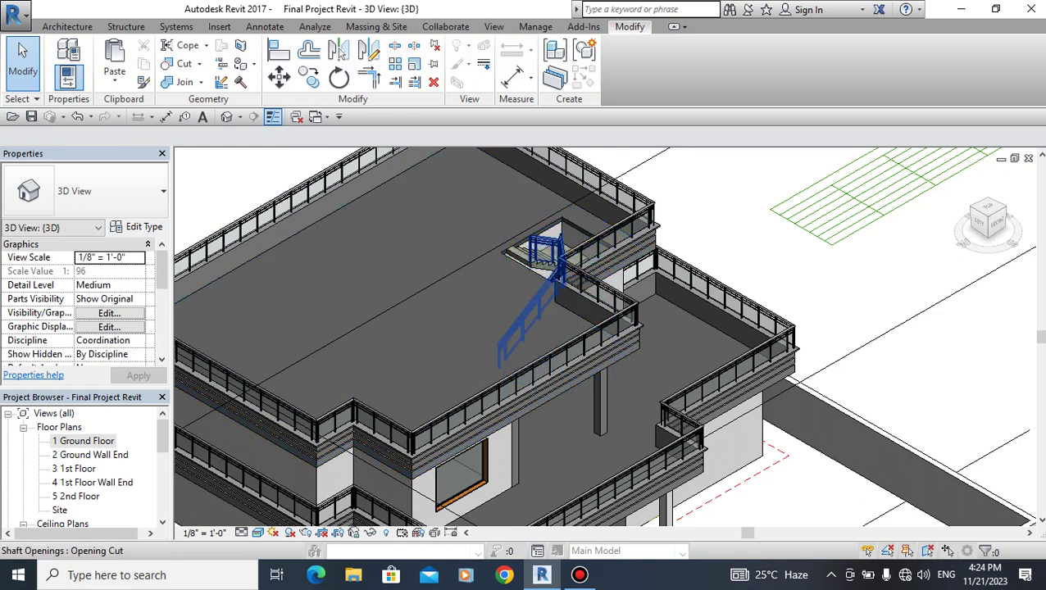
click(559, 240)
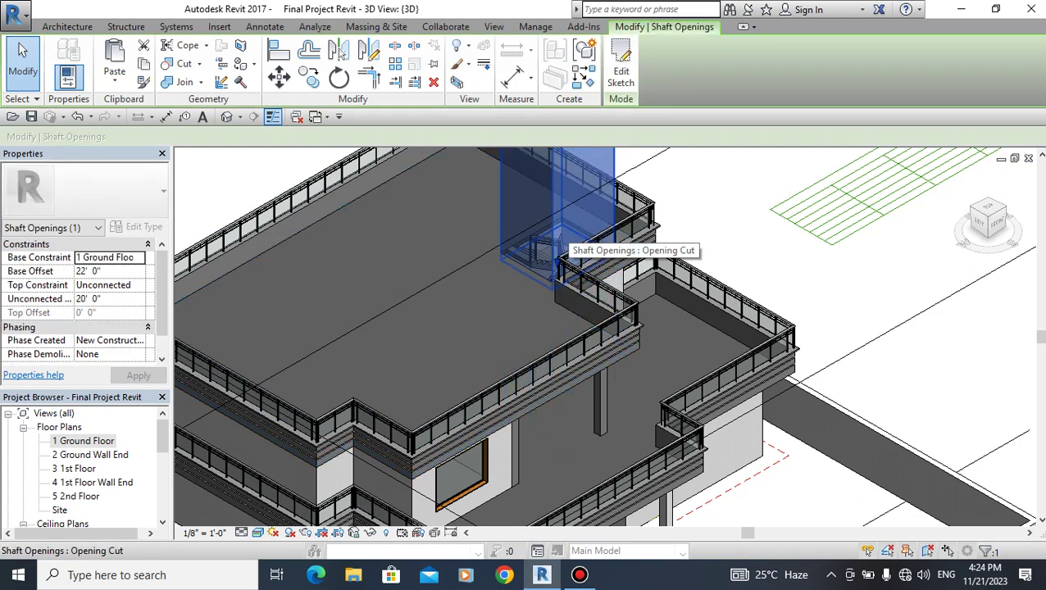
key(Escape)
scroll(549, 242, up, 3)
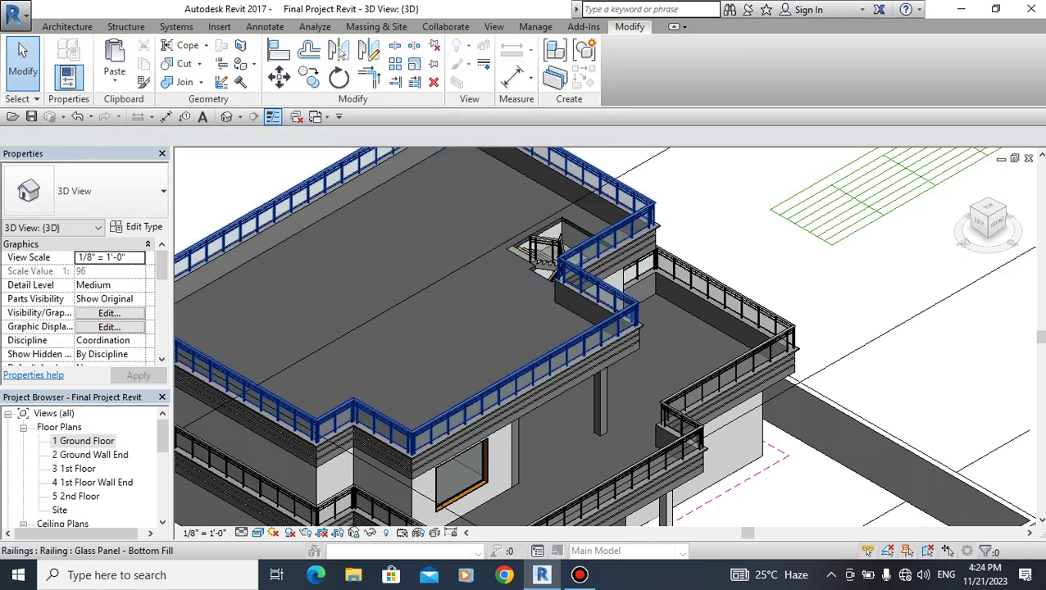
scroll(549, 241, up, 3)
scroll(549, 242, up, 3)
scroll(452, 385, up, 2)
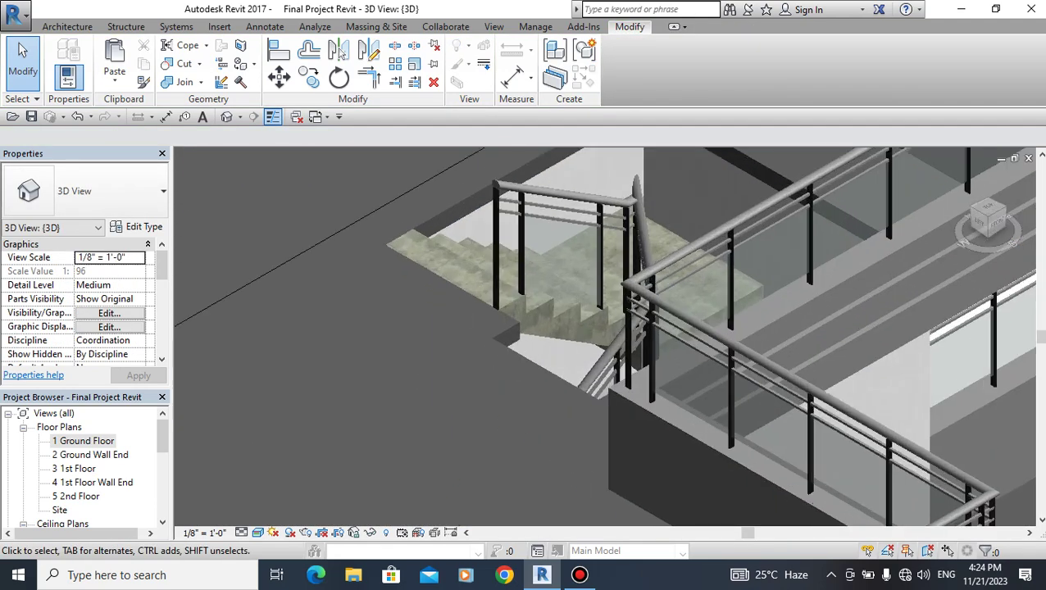
scroll(452, 385, up, 1)
scroll(606, 336, down, 1)
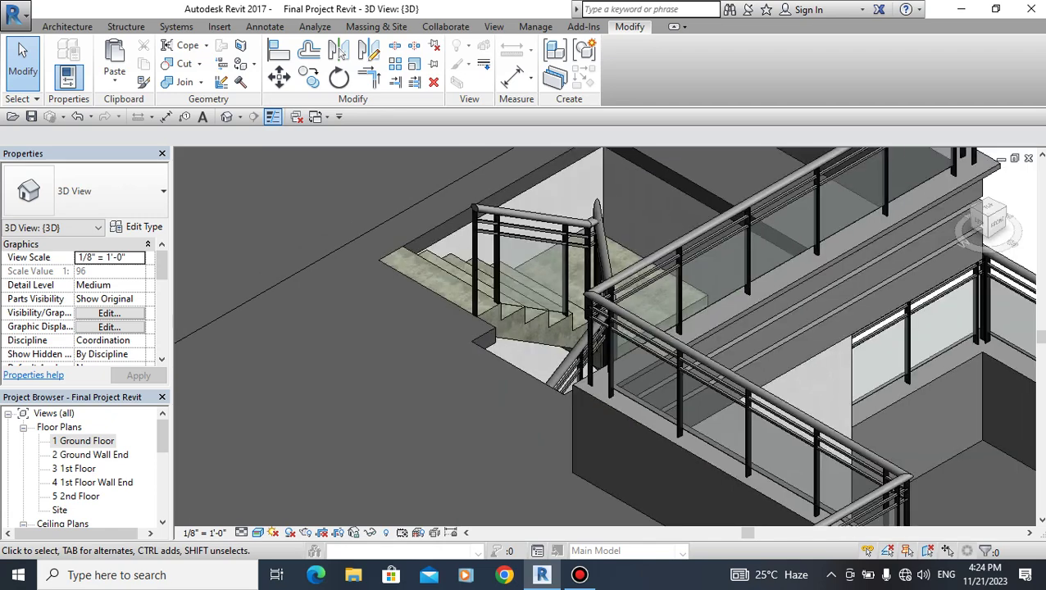
scroll(373, 351, down, 2)
On the zoomed-out 1 Ground Floor plan, start a new Walkthrough at 5' 6" eye offset.
double_click(83, 440)
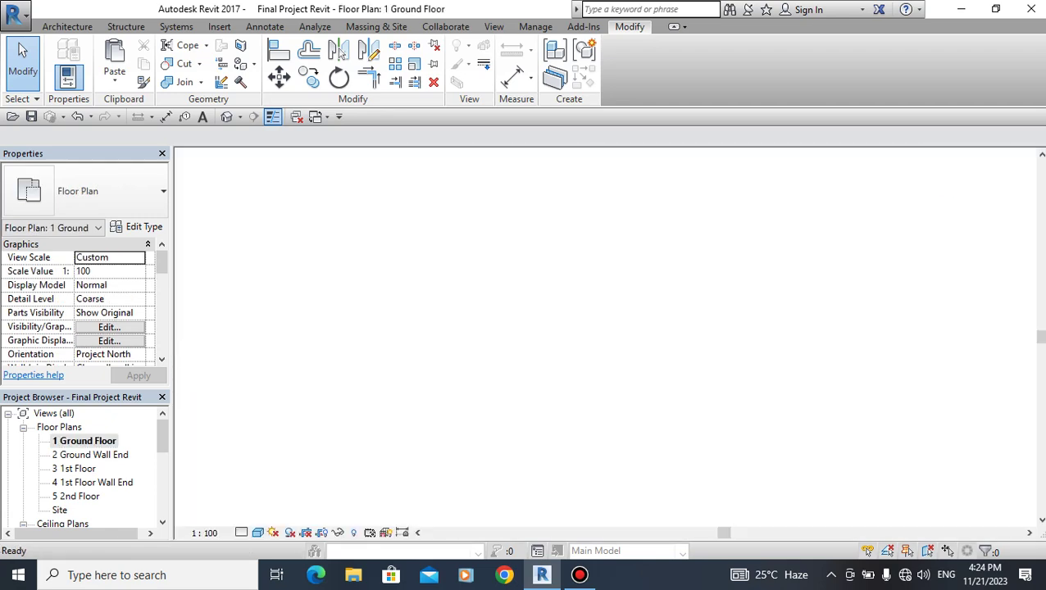
scroll(581, 295, down, 3)
scroll(582, 295, down, 2)
scroll(574, 295, down, 2)
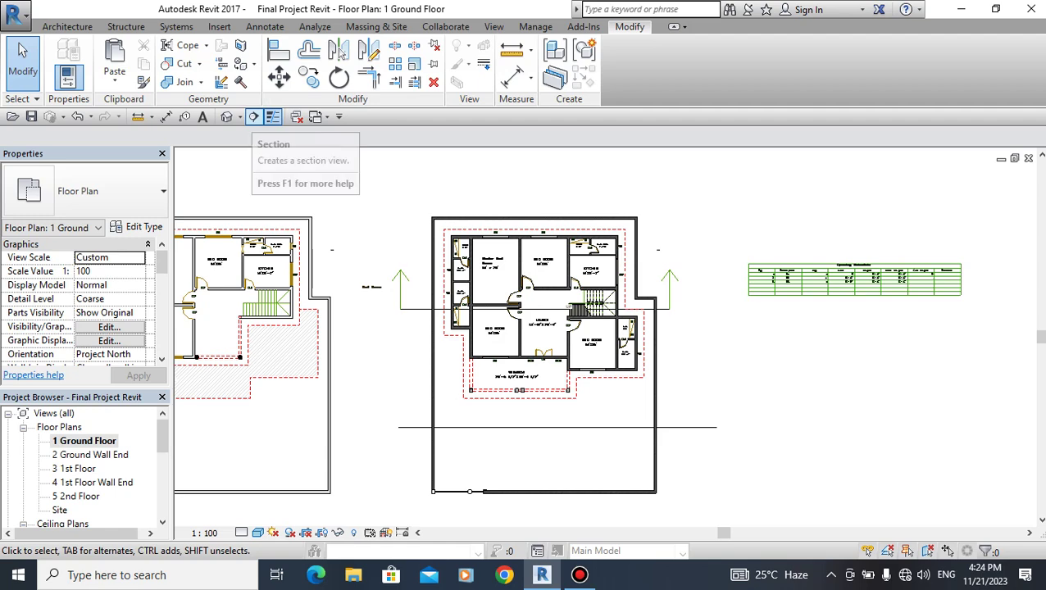
click(239, 116)
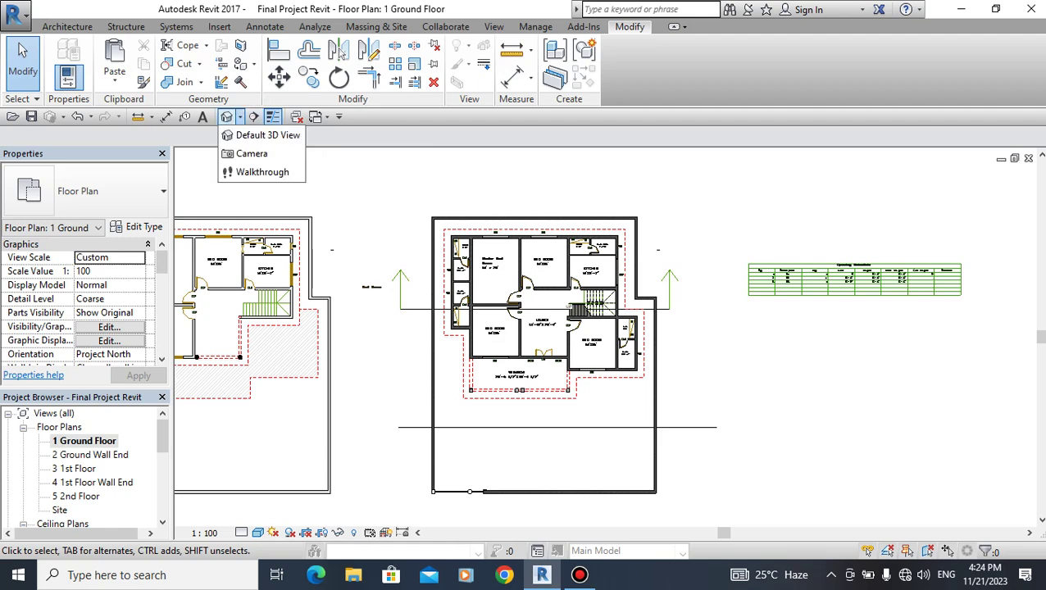
click(263, 172)
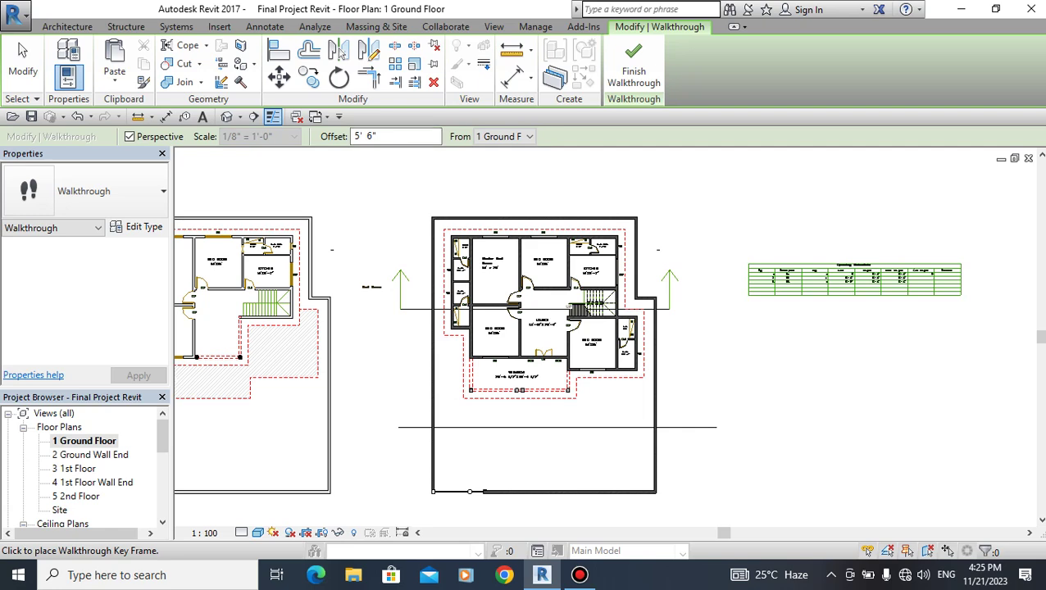
Place walkthrough key frames below the veranda, in the lounge and the right-hand bedroom.
scroll(497, 418, up, 2)
scroll(497, 418, up, 2)
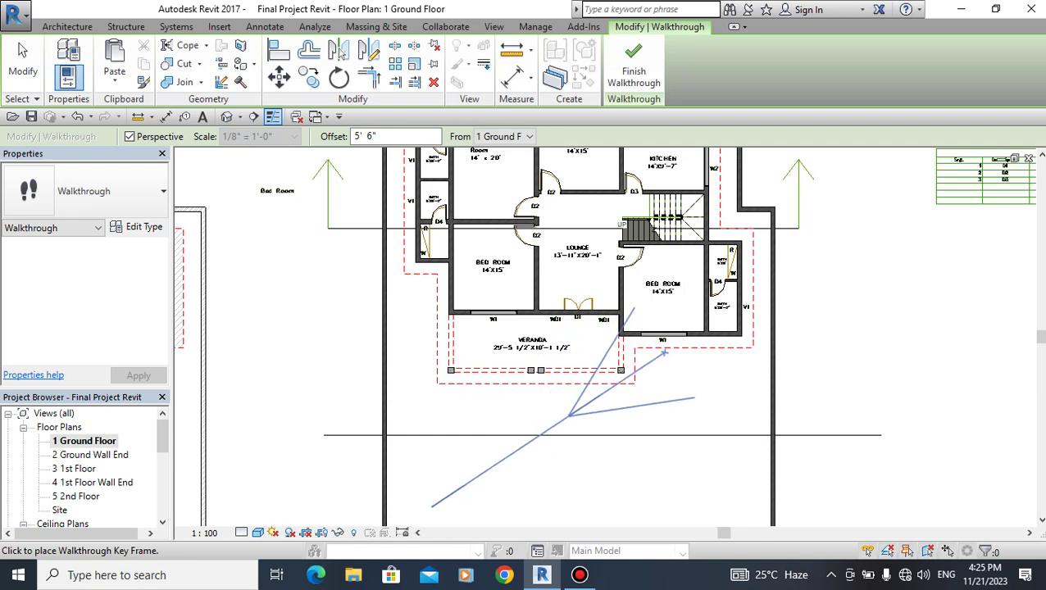
scroll(553, 381, down, 1)
click(538, 486)
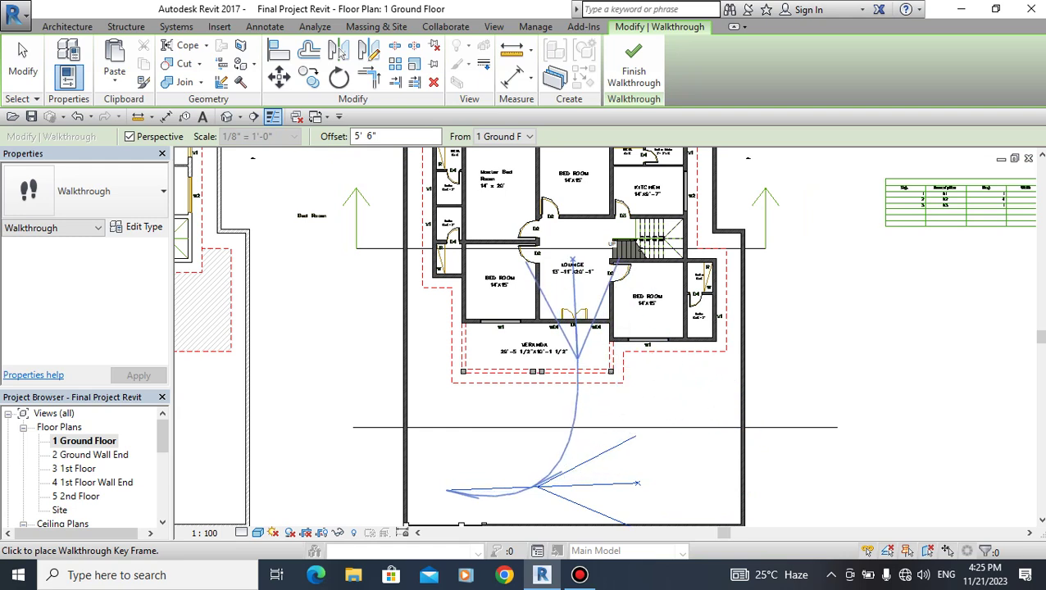
scroll(580, 315, up, 1)
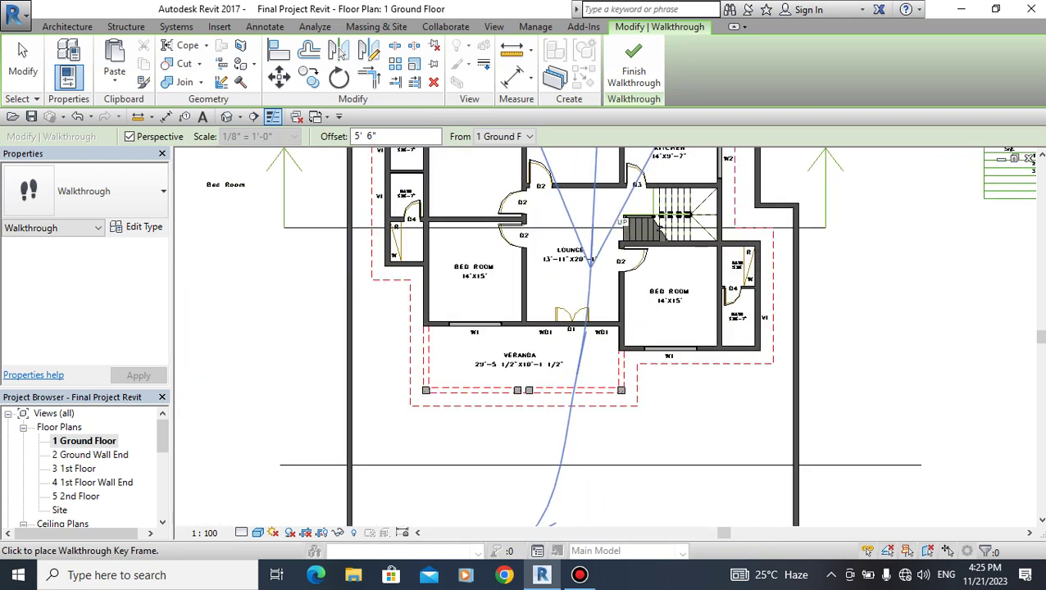
click(590, 262)
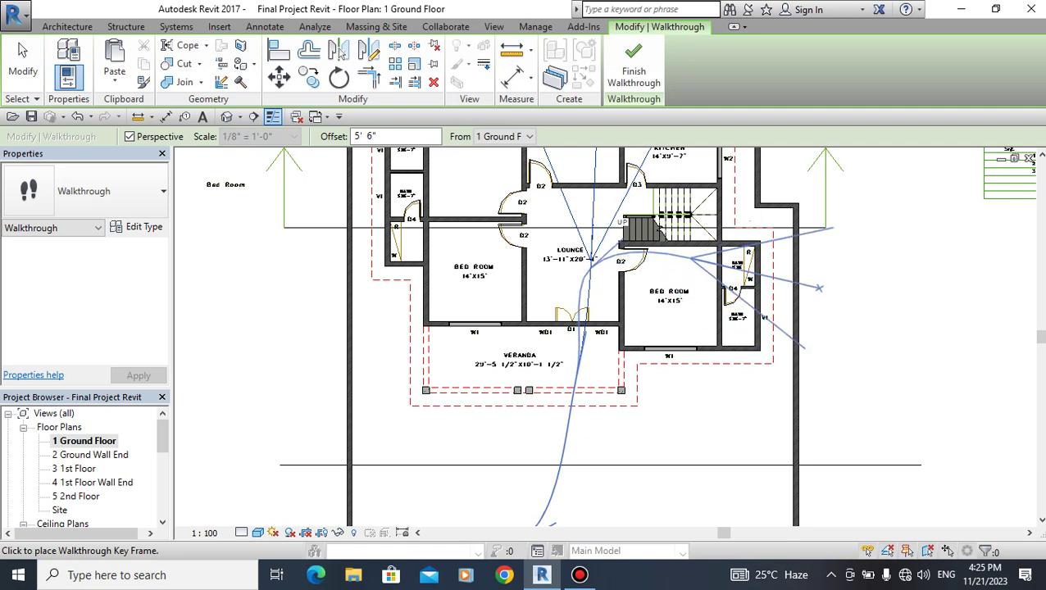
click(695, 259)
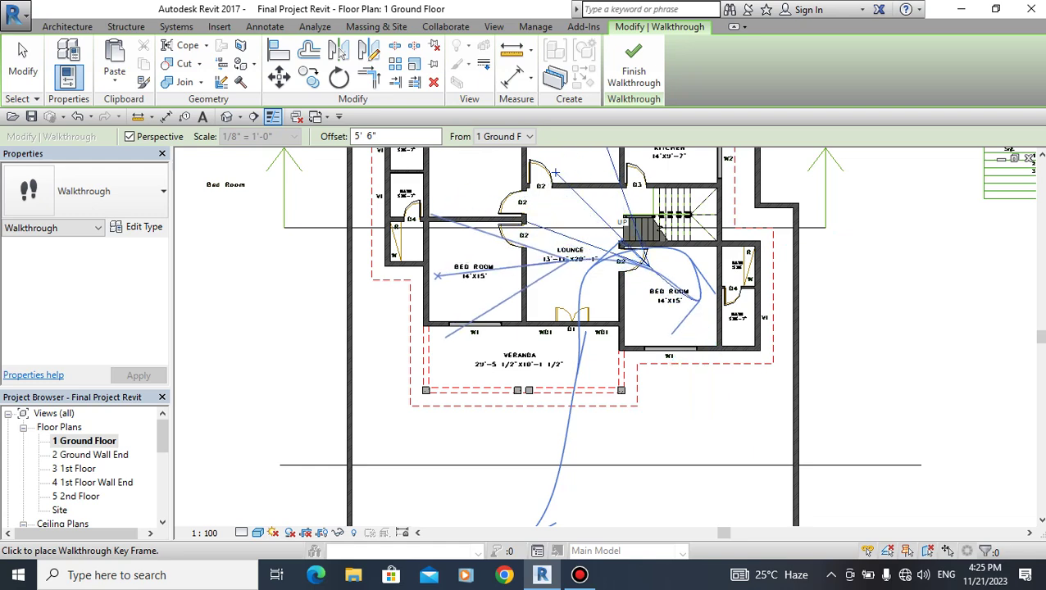
Add key frames back through the lounge into the master bedroom and finish the walkthrough path.
scroll(570, 258, down, 1)
scroll(574, 492, down, 2)
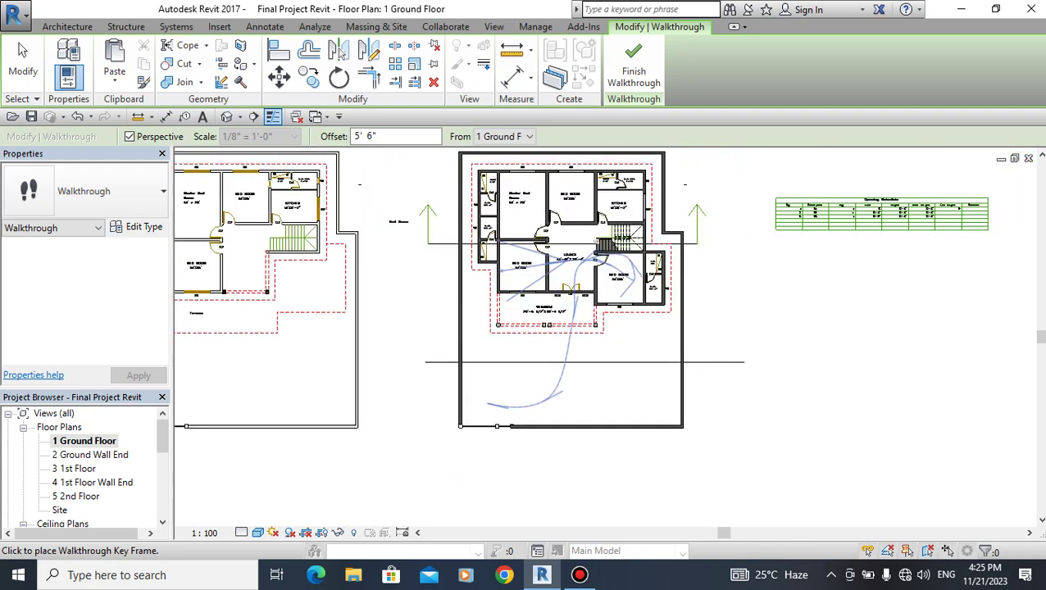
scroll(574, 492, up, 2)
scroll(560, 164, up, 2)
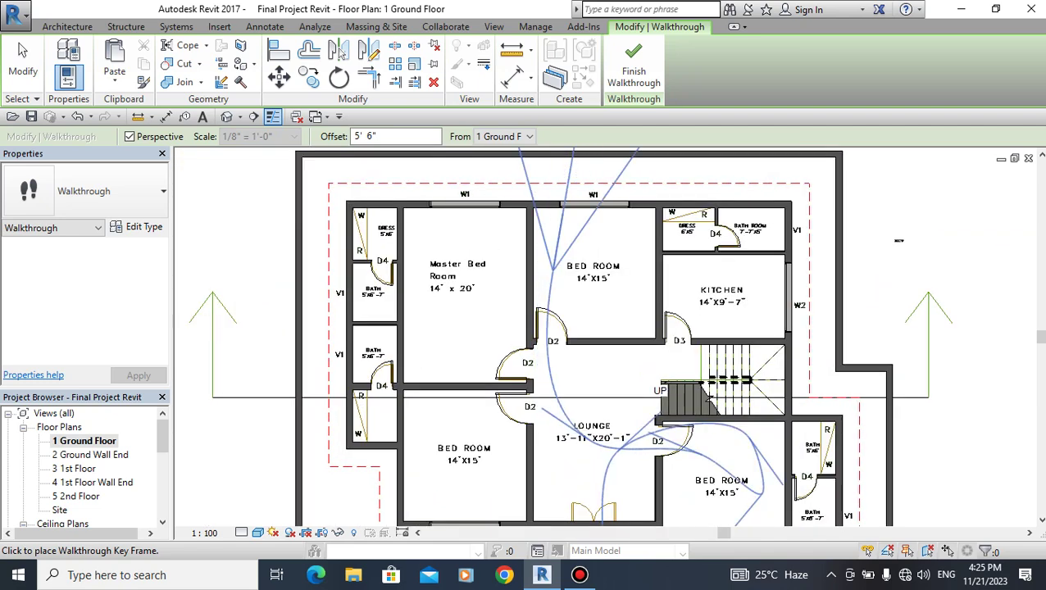
click(569, 372)
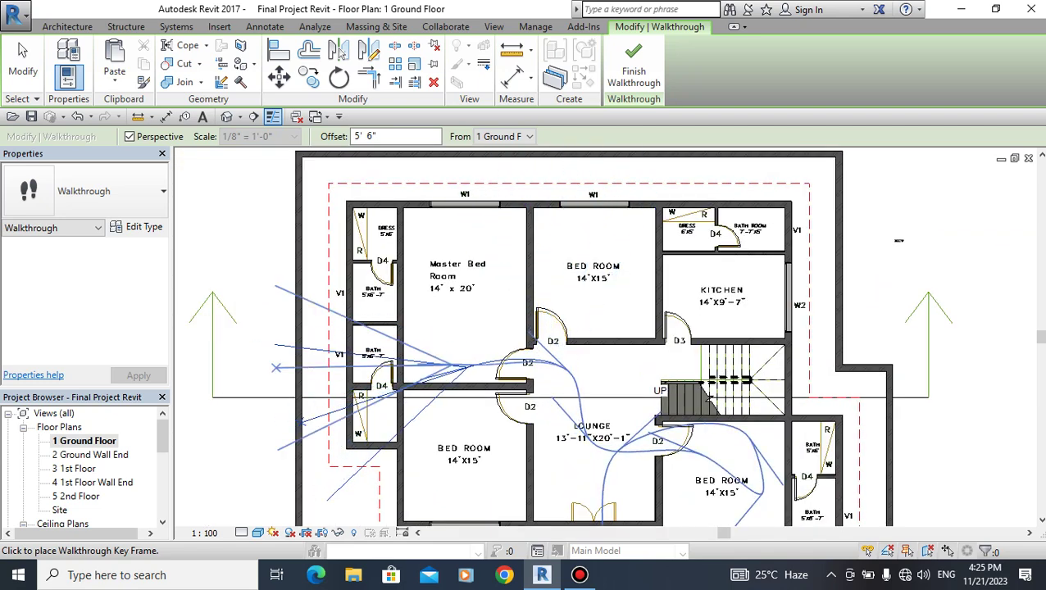
click(427, 361)
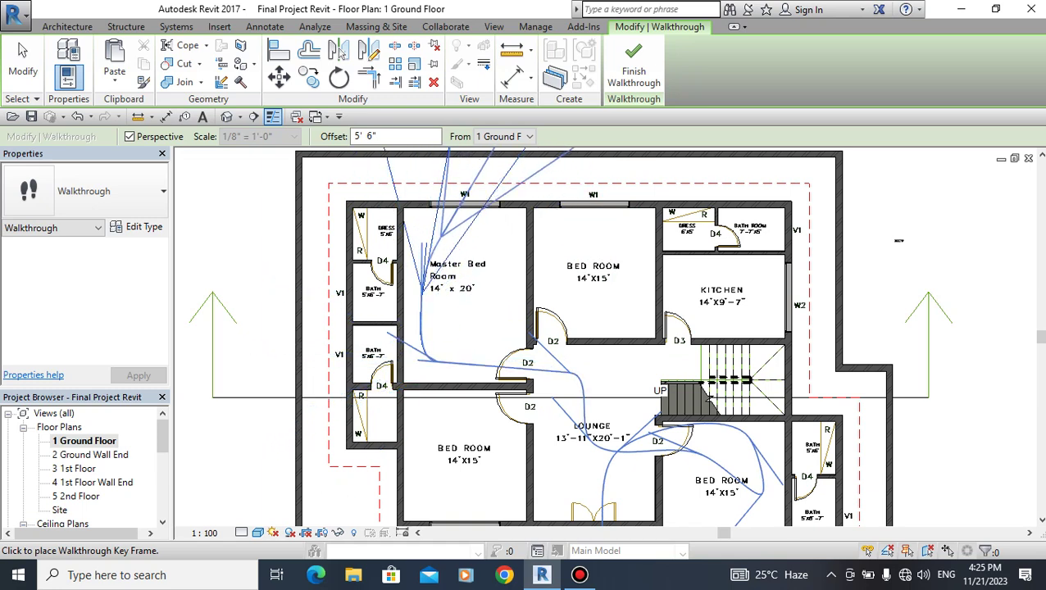
click(496, 254)
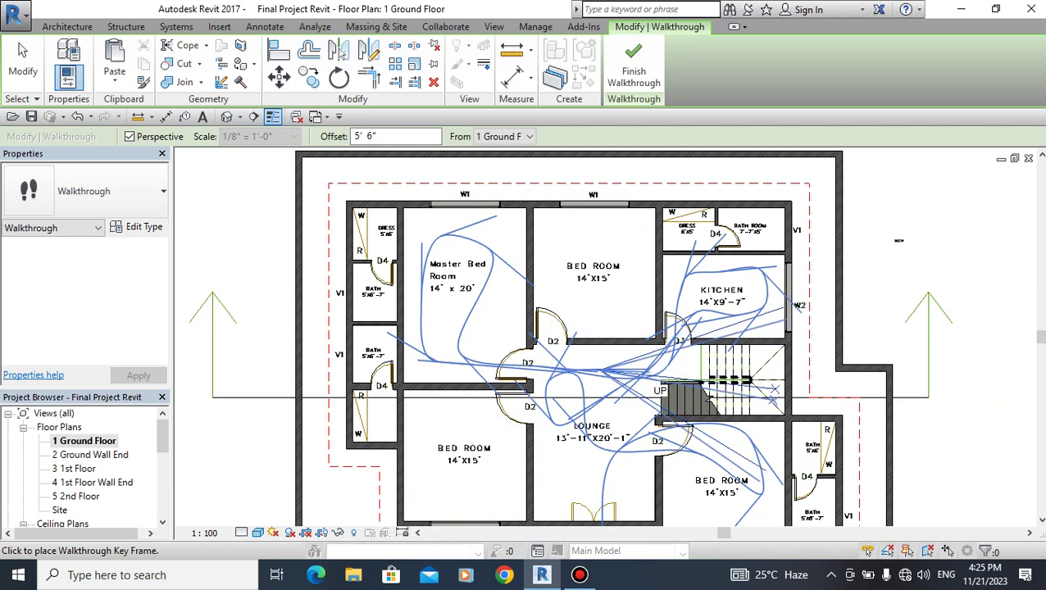
click(633, 66)
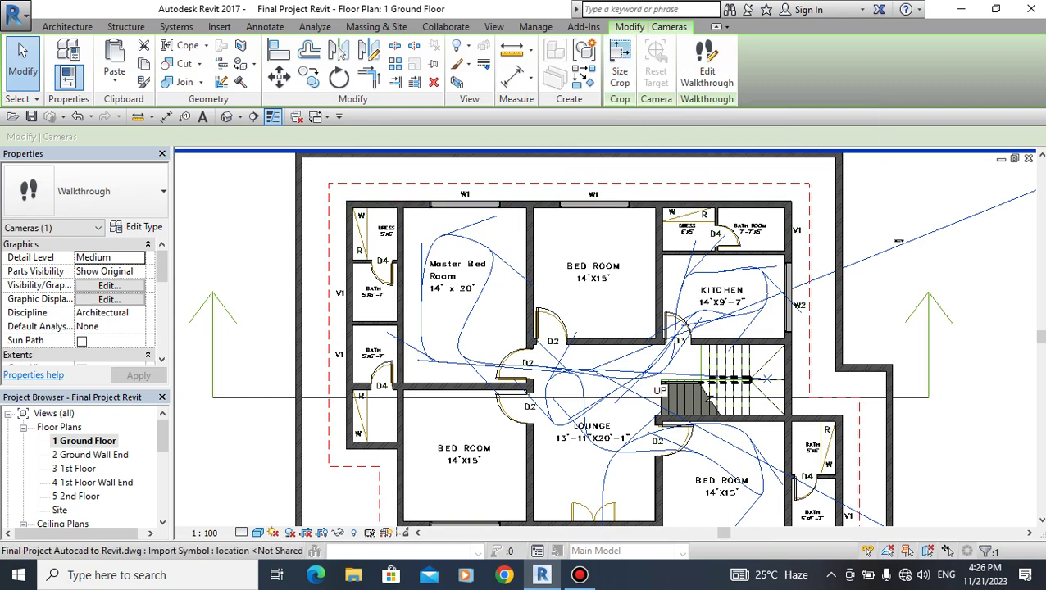
scroll(571, 261, down, 2)
scroll(571, 261, down, 2)
Deselect the walkthrough camera, open Walkthrough 1 from the Project Browser, and select its crop frame.
scroll(571, 261, down, 2)
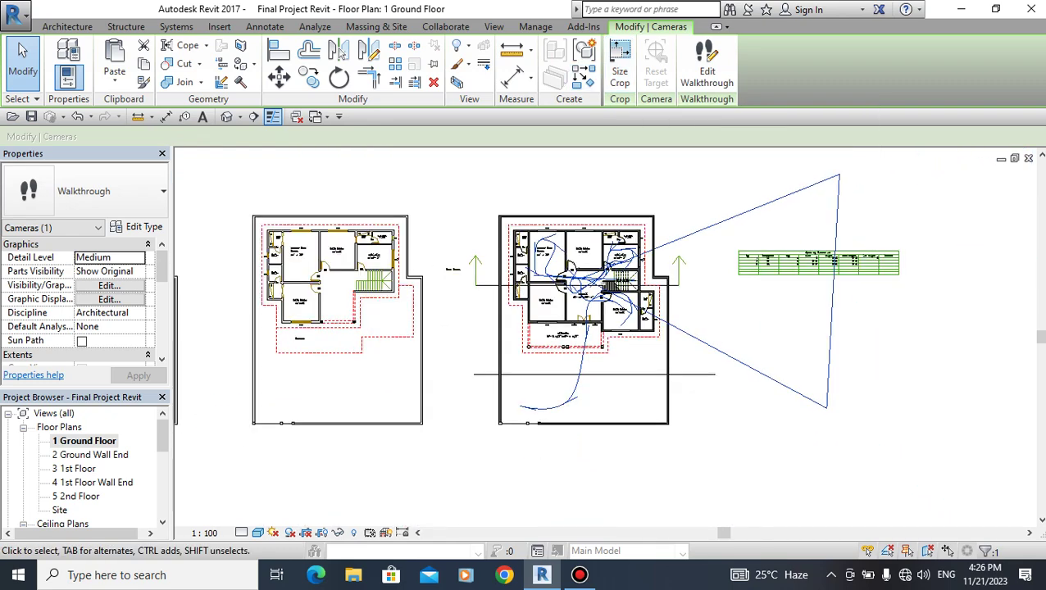
scroll(571, 260, down, 2)
click(525, 367)
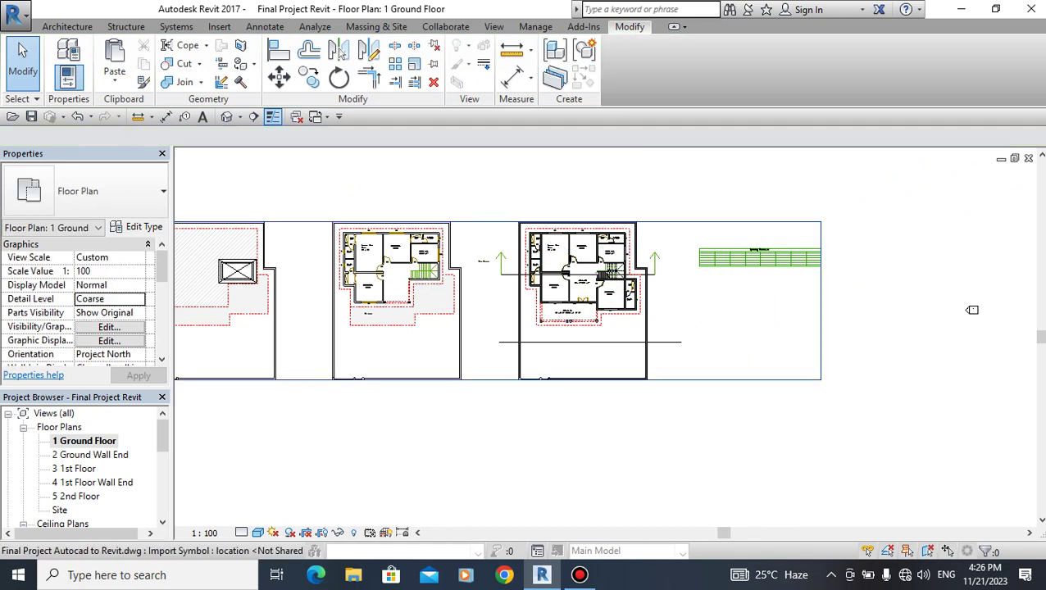
scroll(82, 467, down, 2)
scroll(82, 467, down, 2)
scroll(82, 467, down, 1)
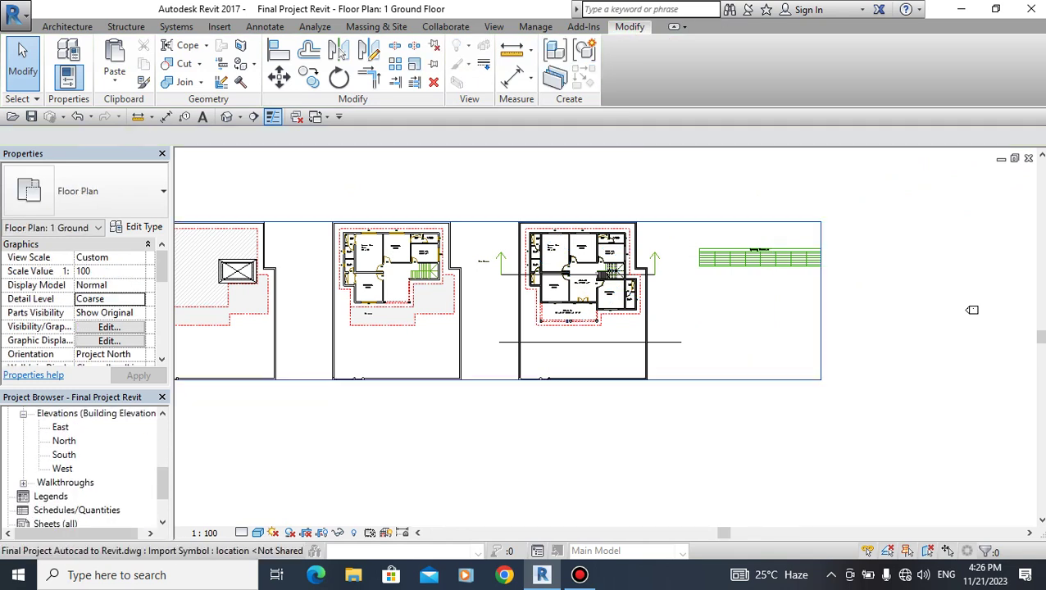
double_click(65, 482)
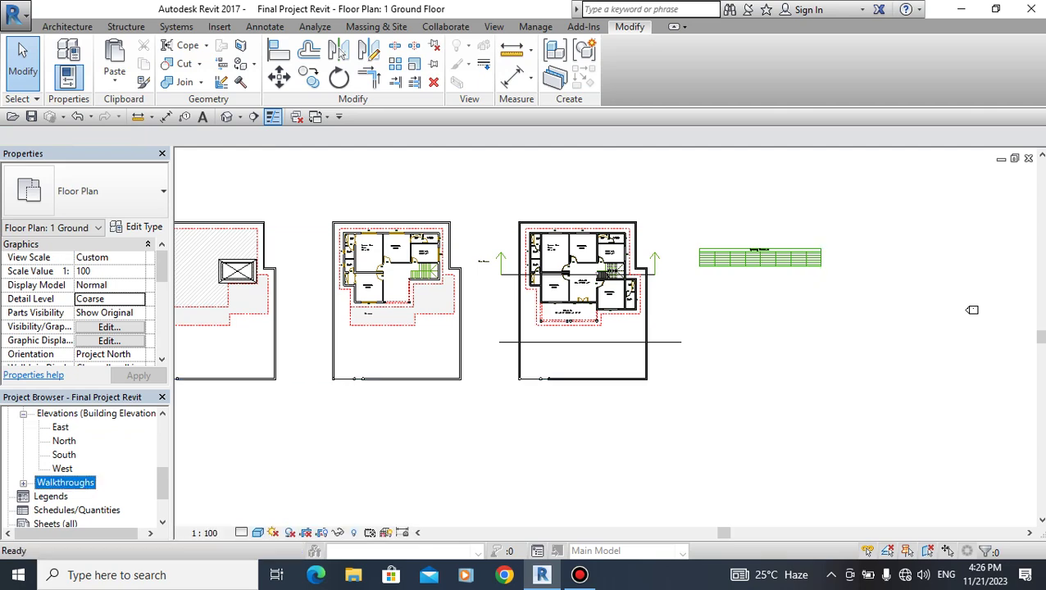
click(82, 482)
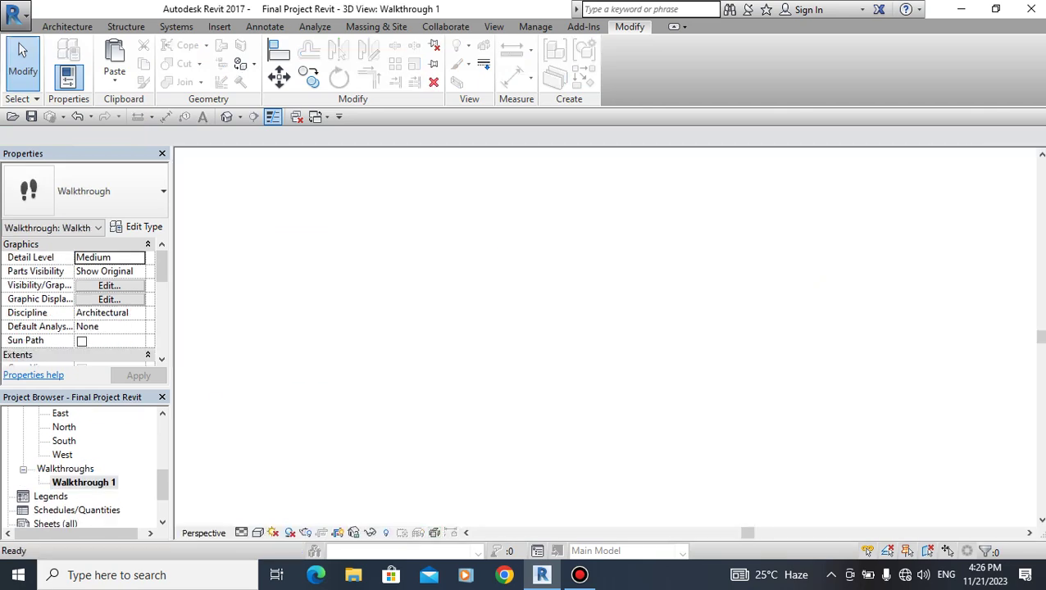
scroll(500, 374, down, 3)
scroll(500, 375, down, 1)
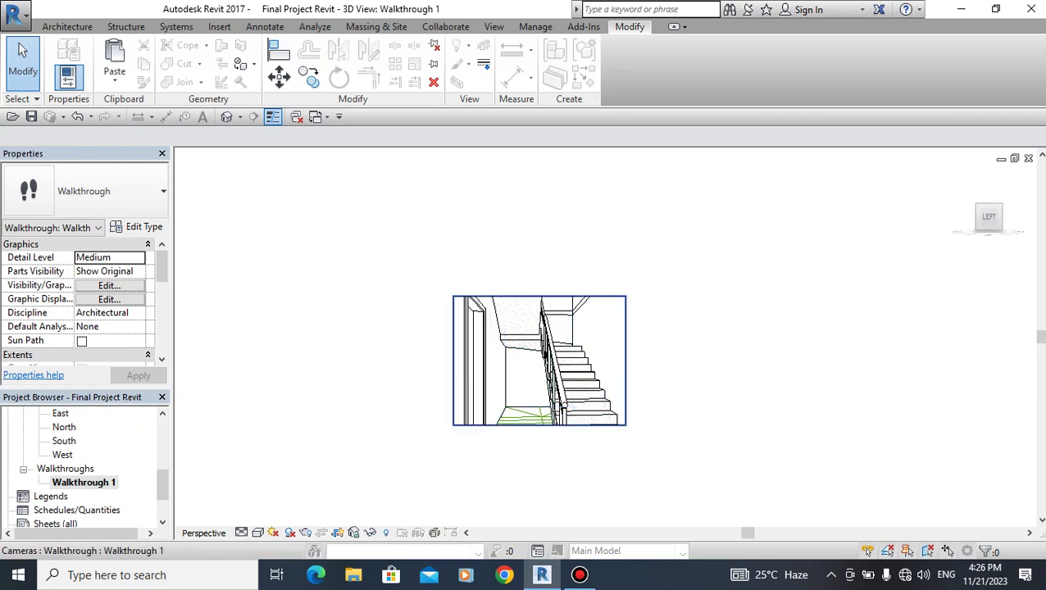
click(563, 425)
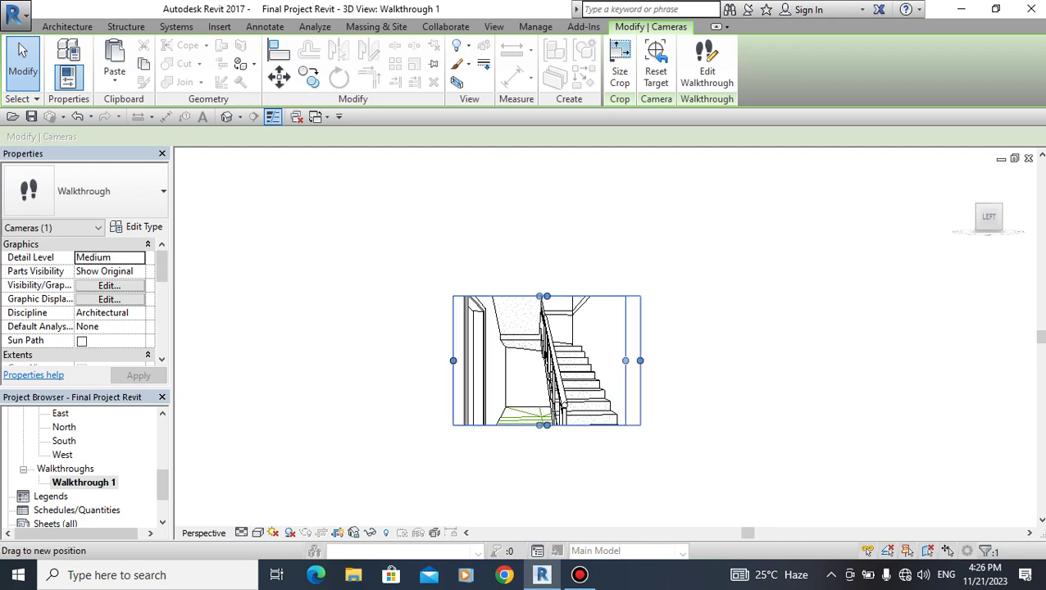
drag(640, 360, 708, 361)
drag(453, 361, 367, 360)
drag(537, 296, 538, 234)
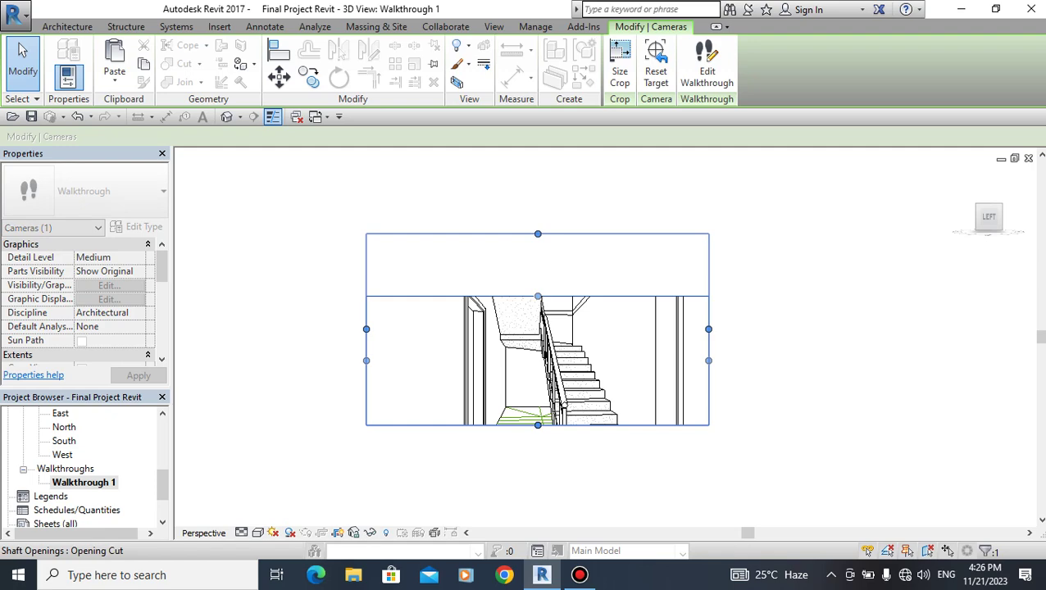
drag(538, 424, 538, 481)
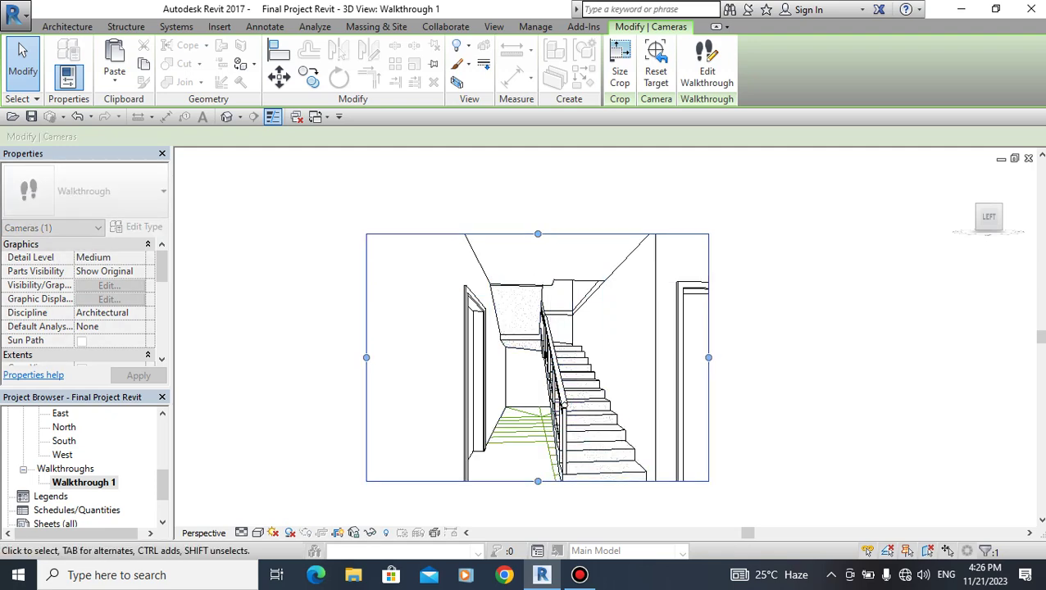
key(Escape)
scroll(549, 410, up, 1)
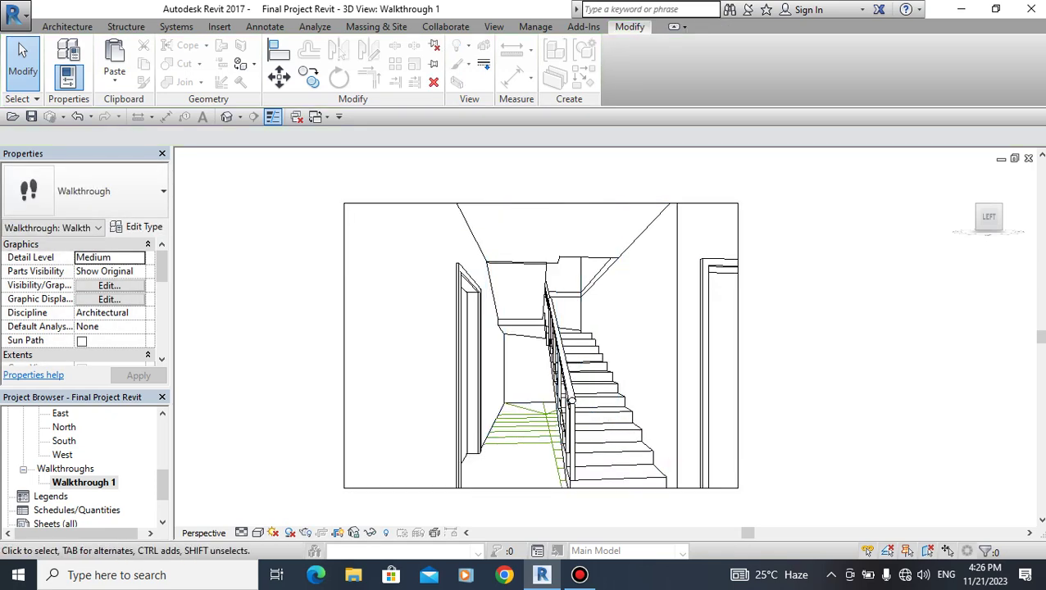
scroll(549, 410, up, 1)
scroll(549, 409, up, 1)
scroll(656, 396, up, 1)
scroll(655, 396, down, 1)
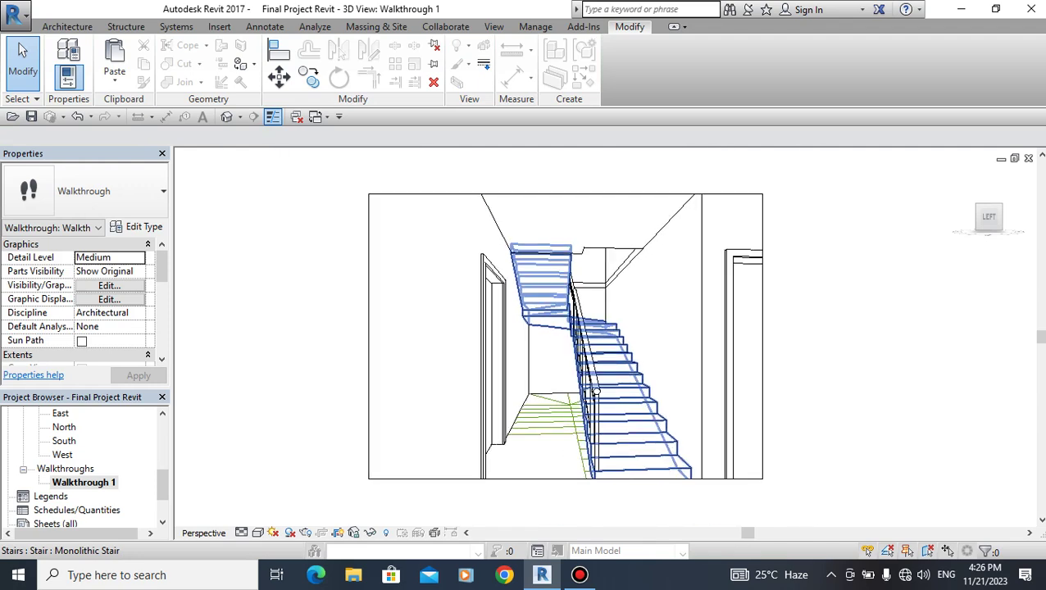
scroll(655, 396, up, 1)
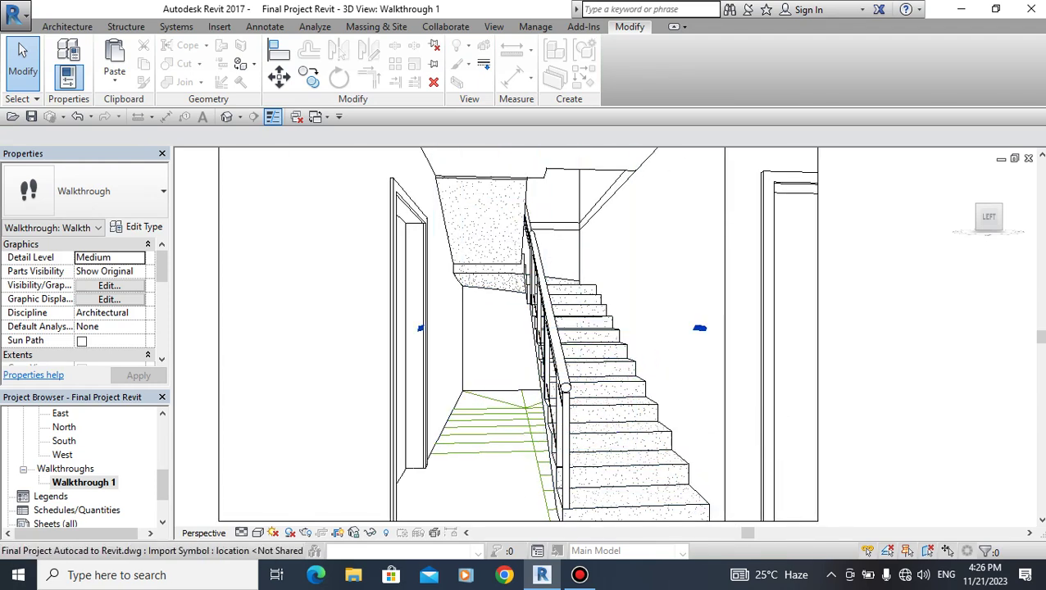
click(565, 388)
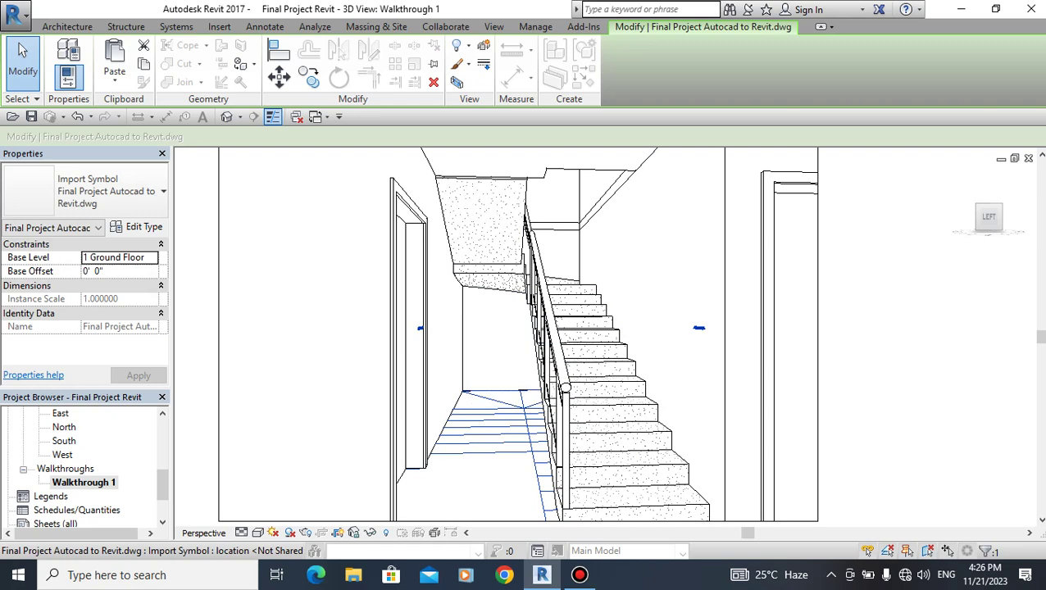
scroll(828, 377, down, 4)
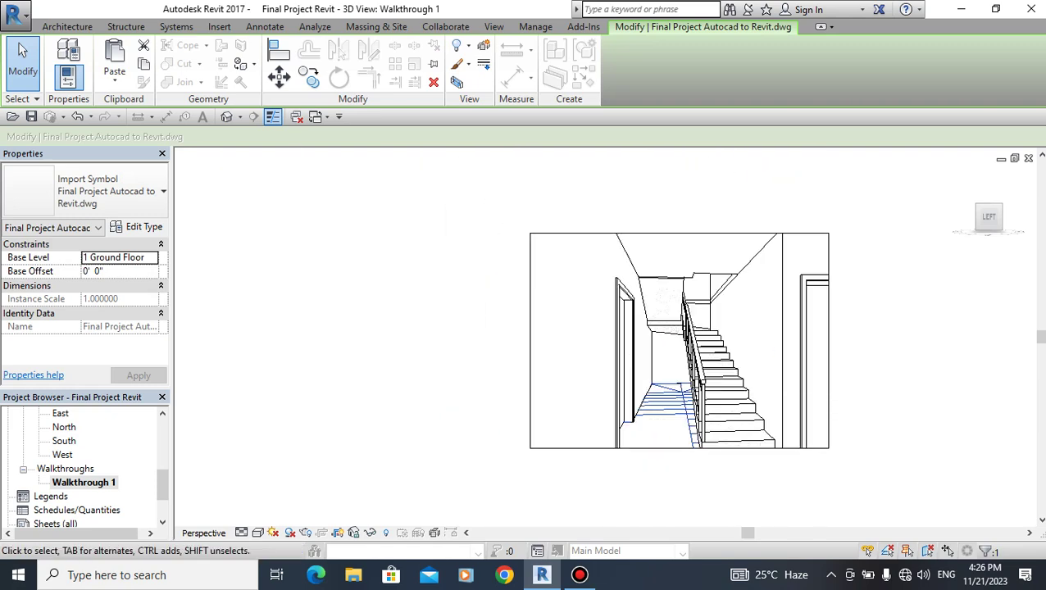
click(583, 26)
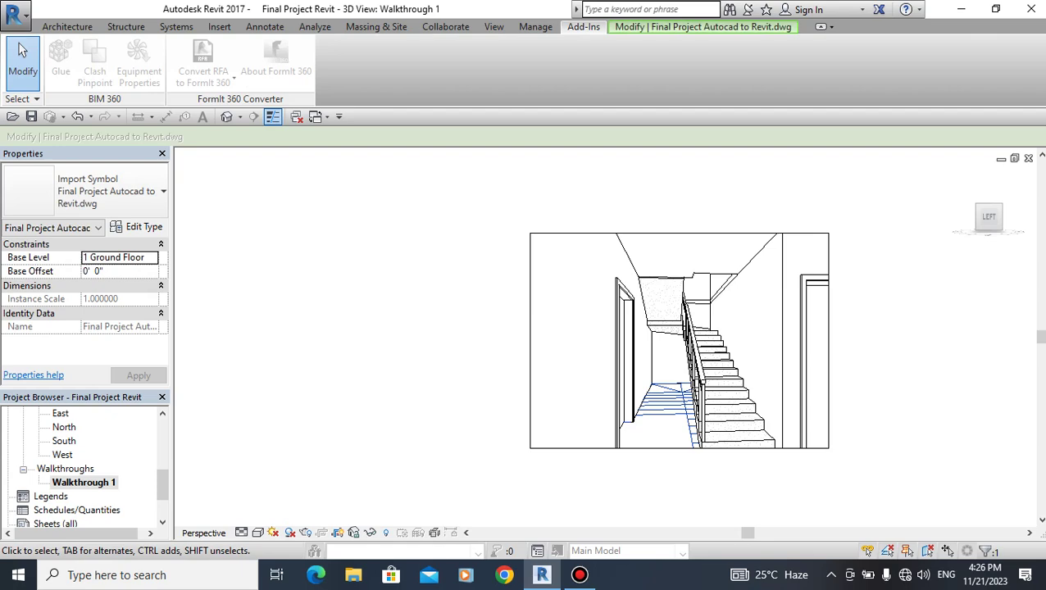
scroll(584, 26, down, 1)
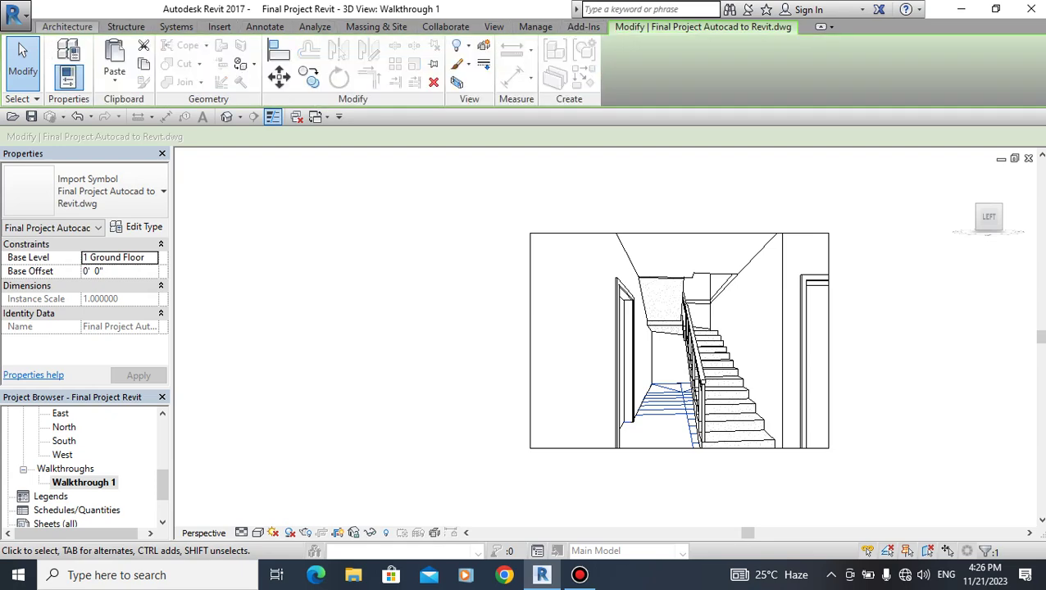
scroll(583, 26, down, 1)
scroll(583, 26, up, 1)
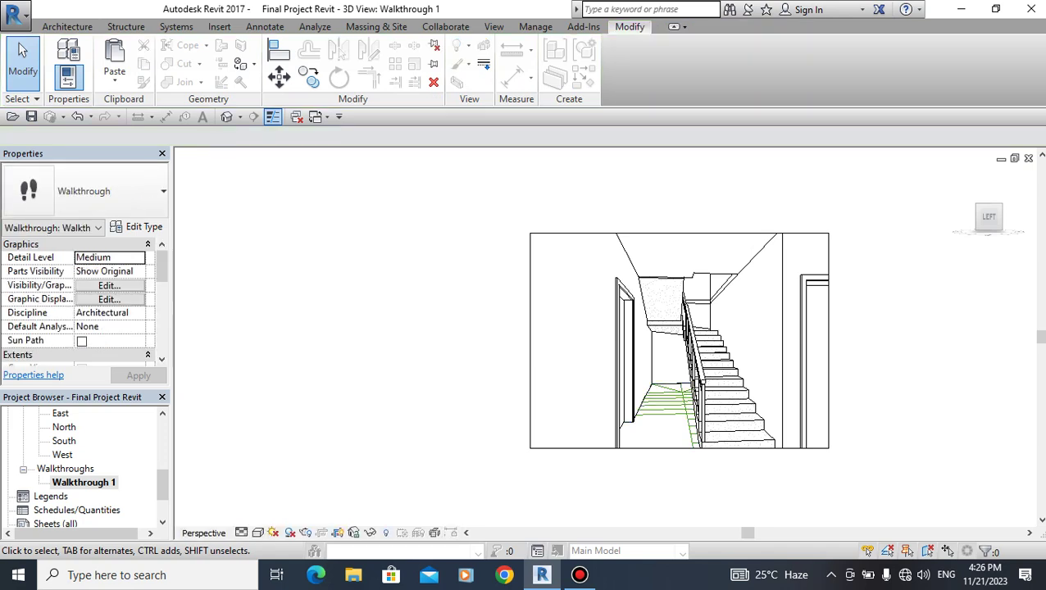
drag(424, 280, 355, 315)
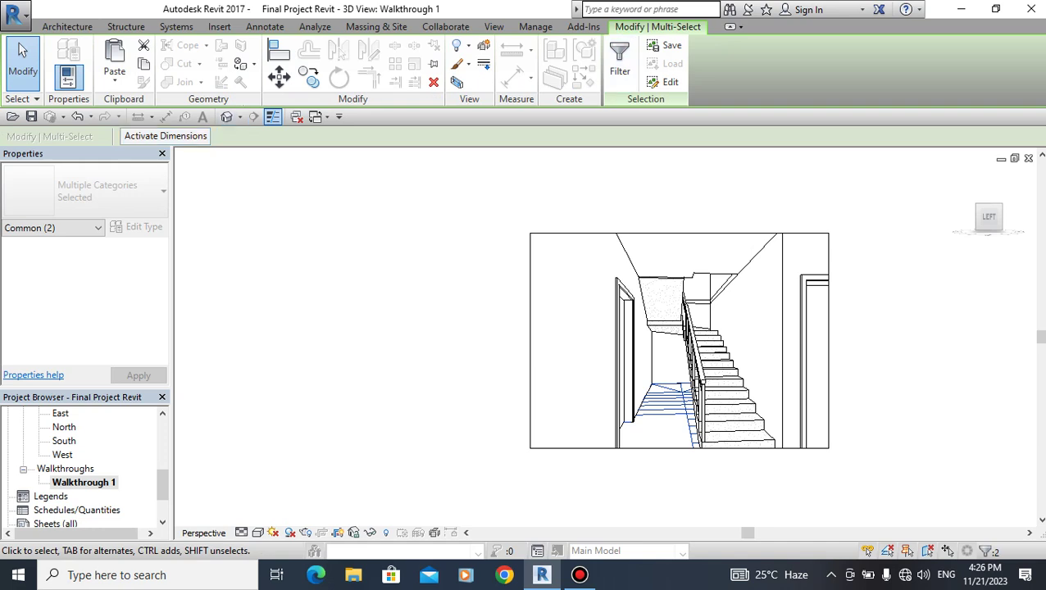
scroll(82, 468, up, 1)
right_click(82, 496)
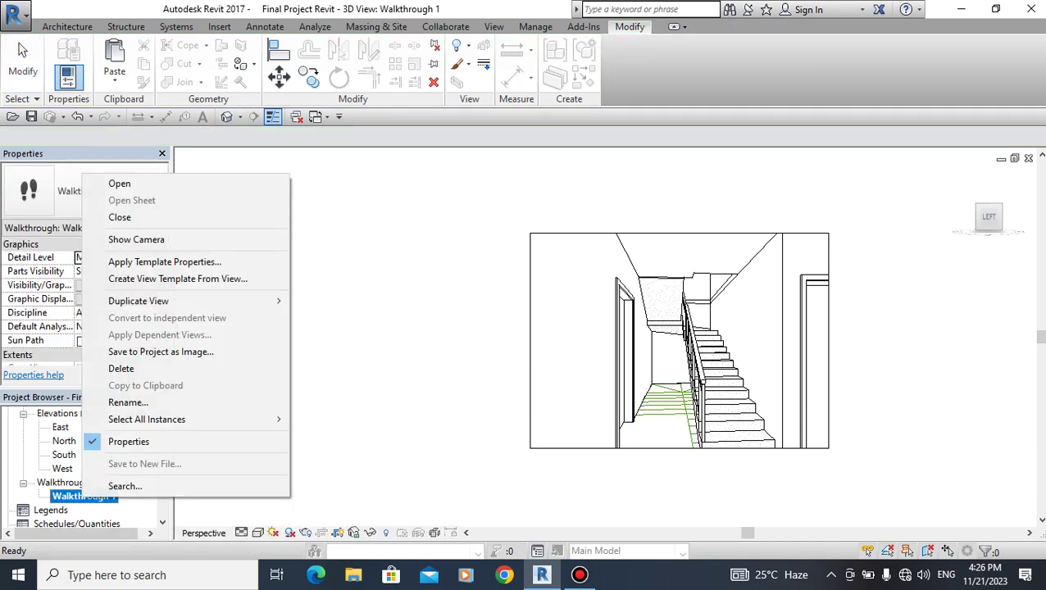
click(136, 239)
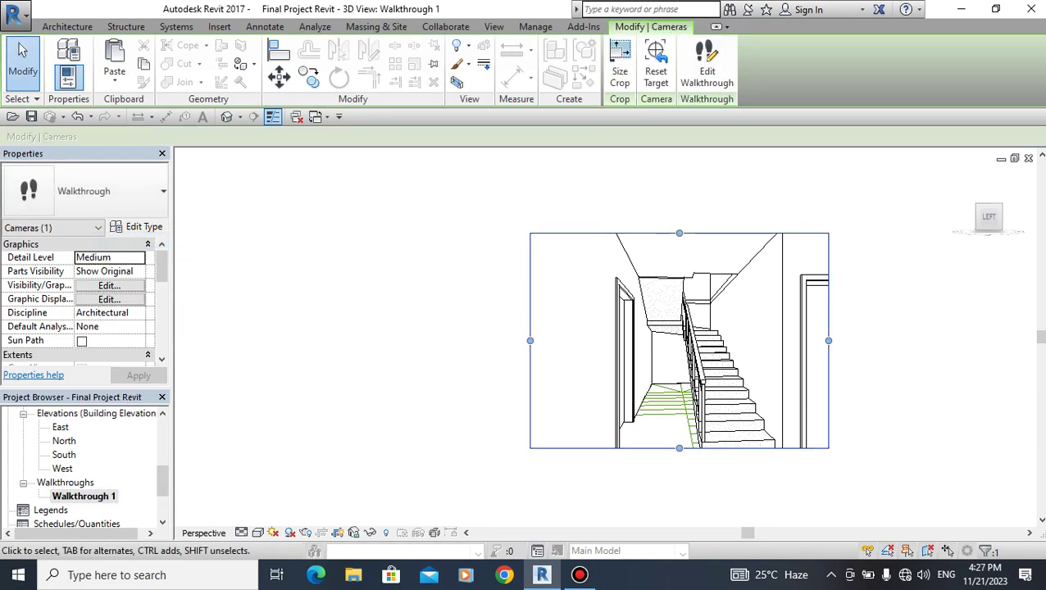
key(Escape)
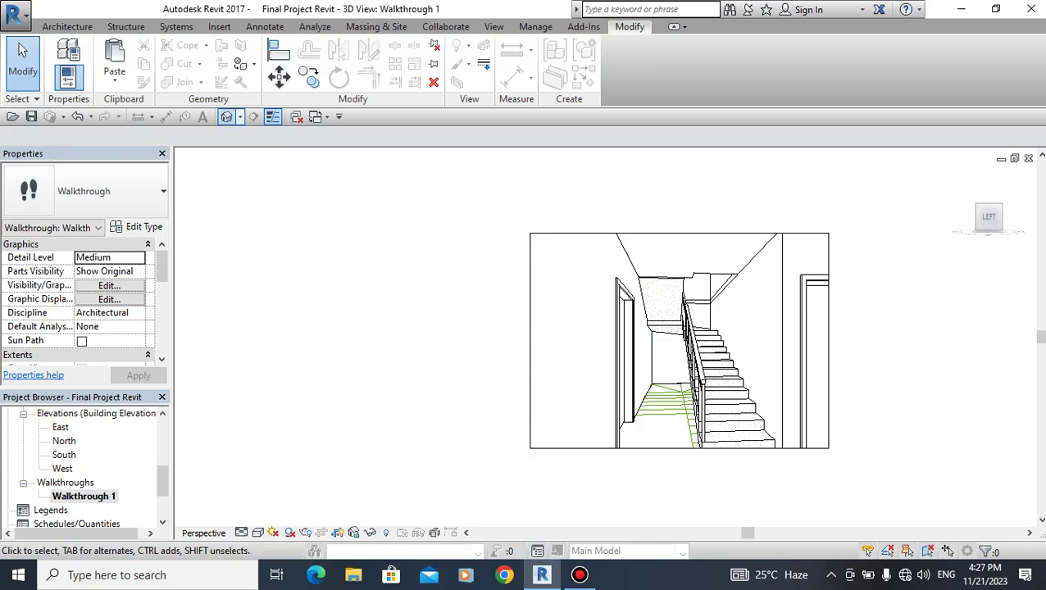
Switch to the default {3D} view, re-centre the house, and review the view's Extents properties.
click(226, 116)
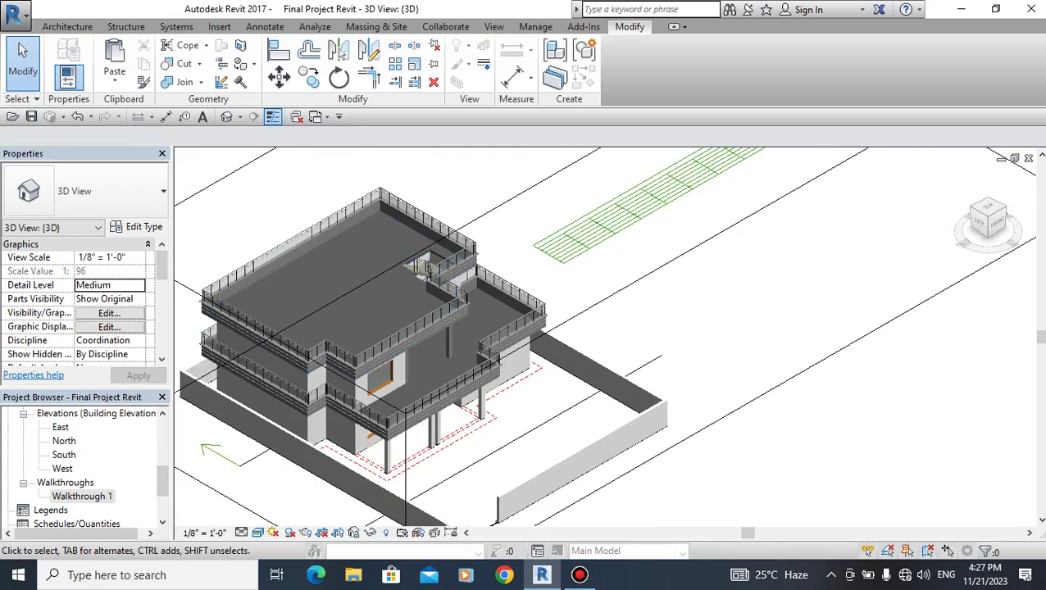
middle_drag(486, 522, 606, 477)
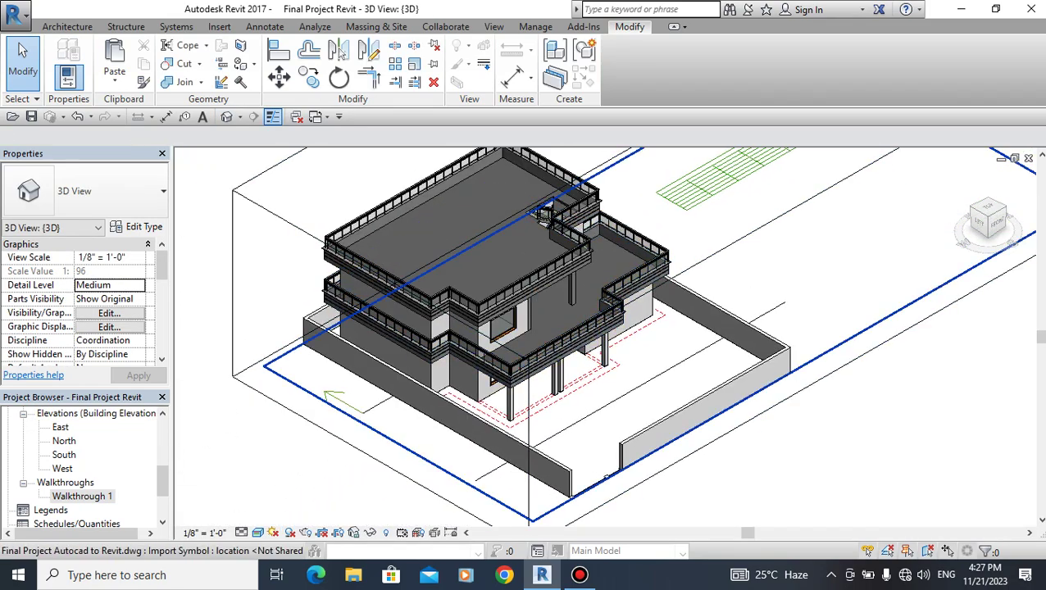
scroll(161, 277, down, 1)
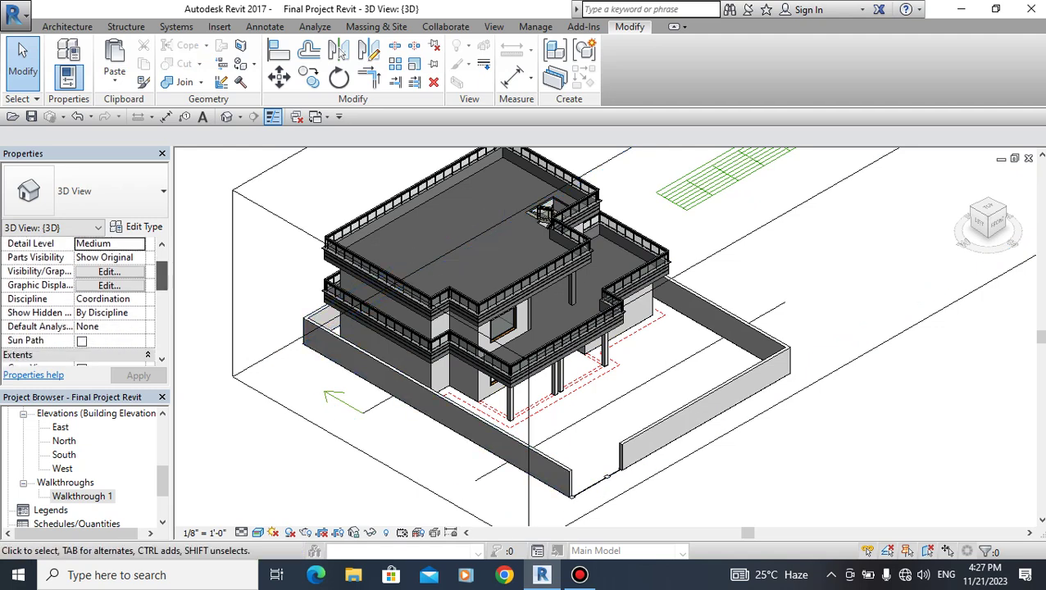
scroll(162, 295, down, 2)
scroll(162, 295, down, 1)
click(115, 326)
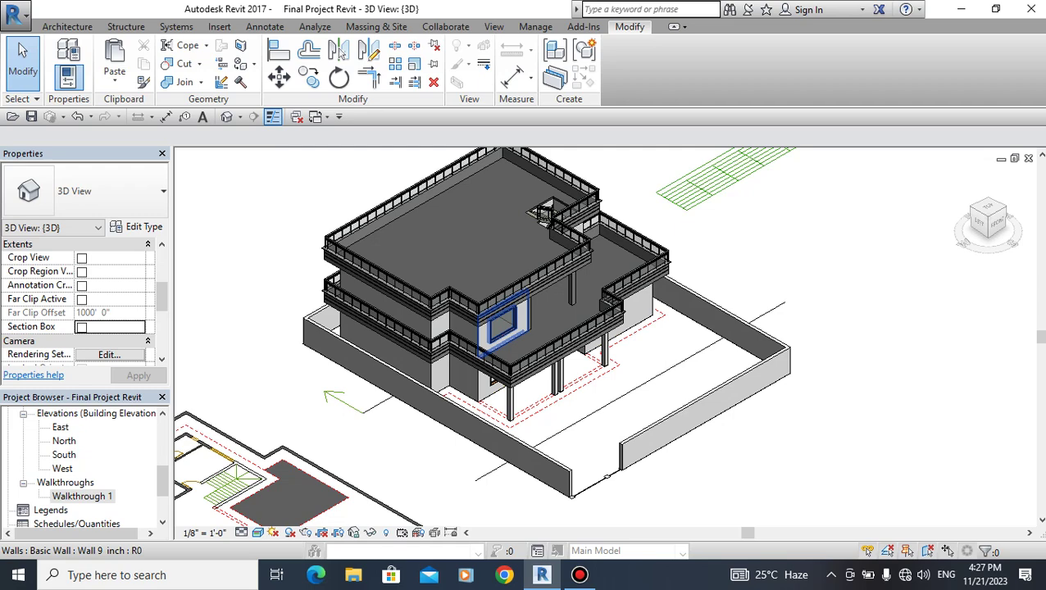
right_click(857, 198)
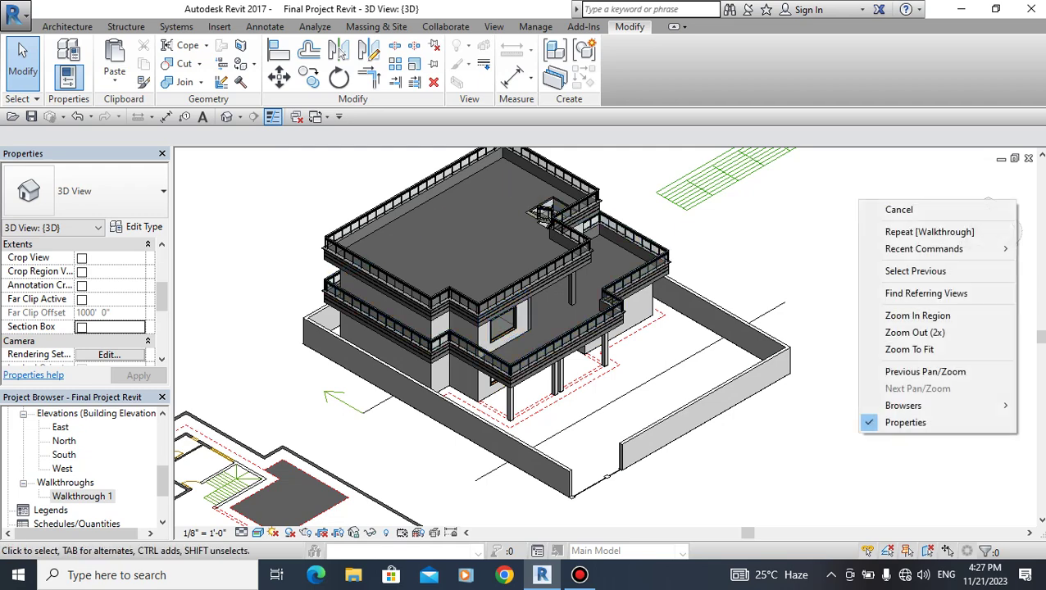
click(905, 422)
right_click(899, 203)
mouse_move(943, 408)
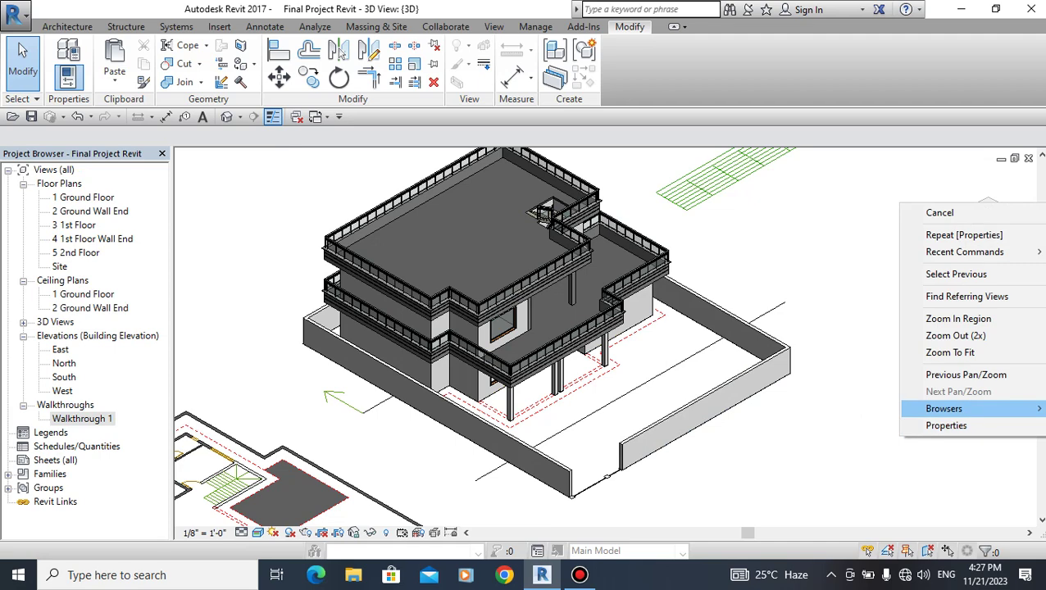
click(826, 408)
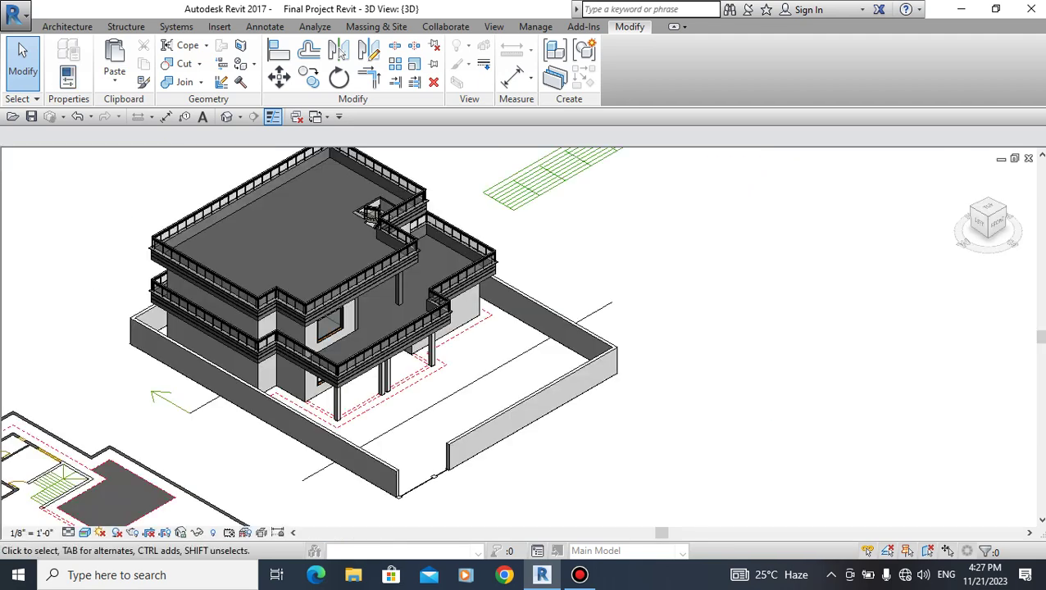
right_click(790, 282)
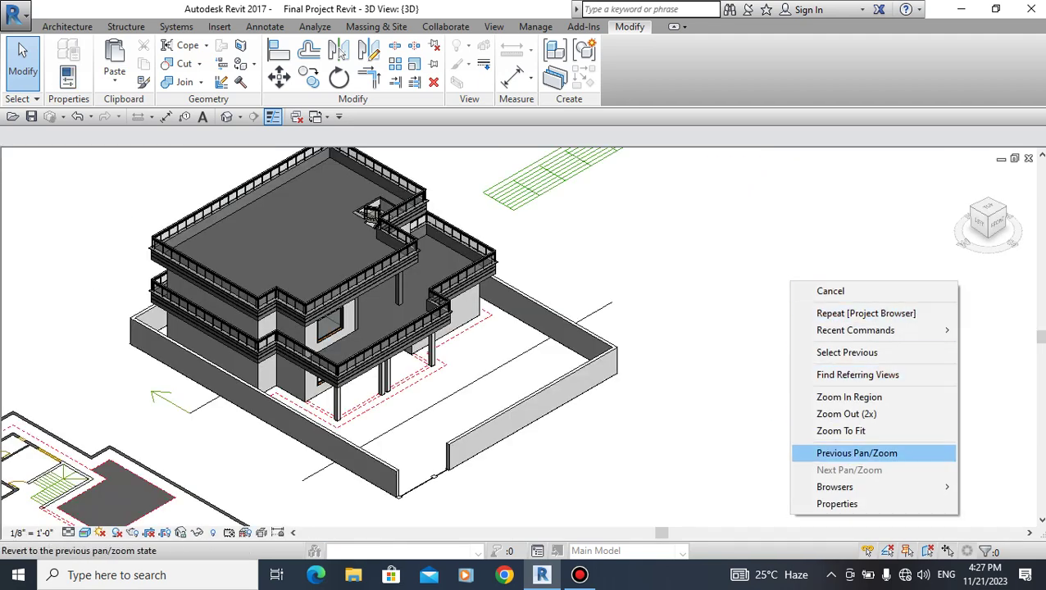
click(717, 486)
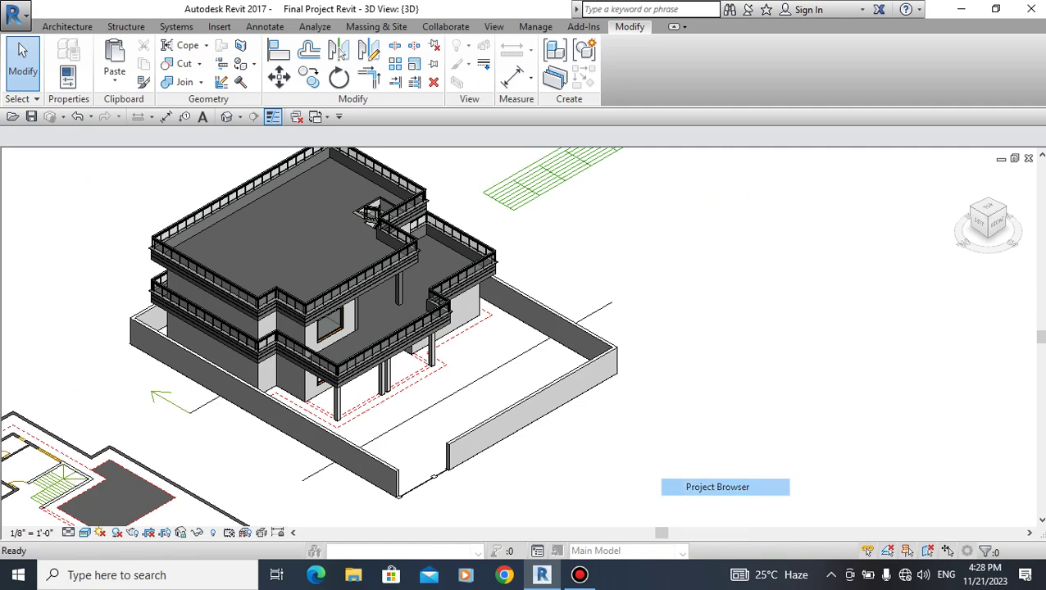
right_click(801, 325)
click(847, 546)
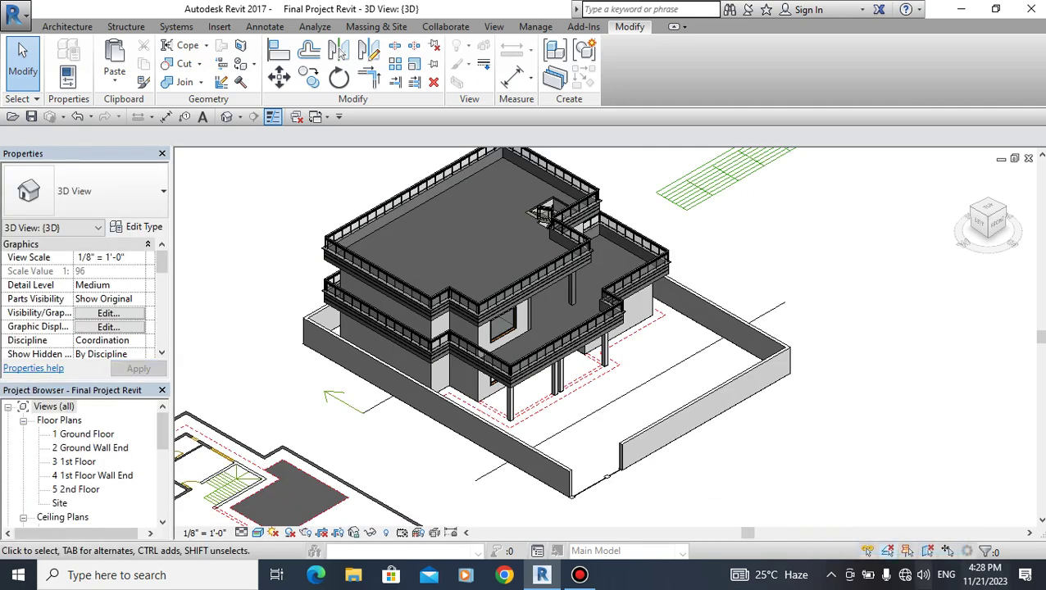
click(830, 574)
click(861, 543)
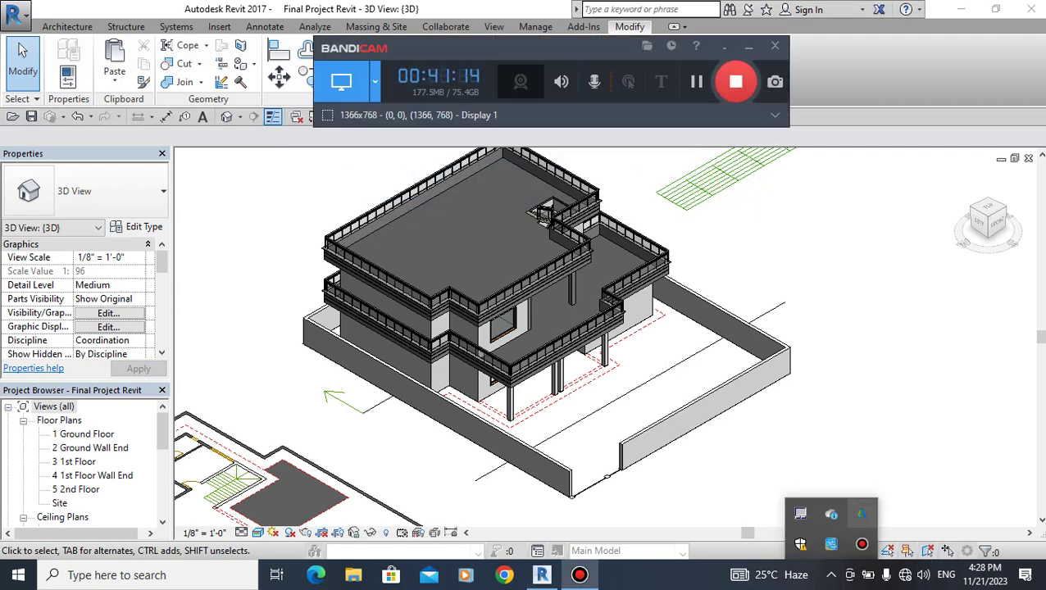